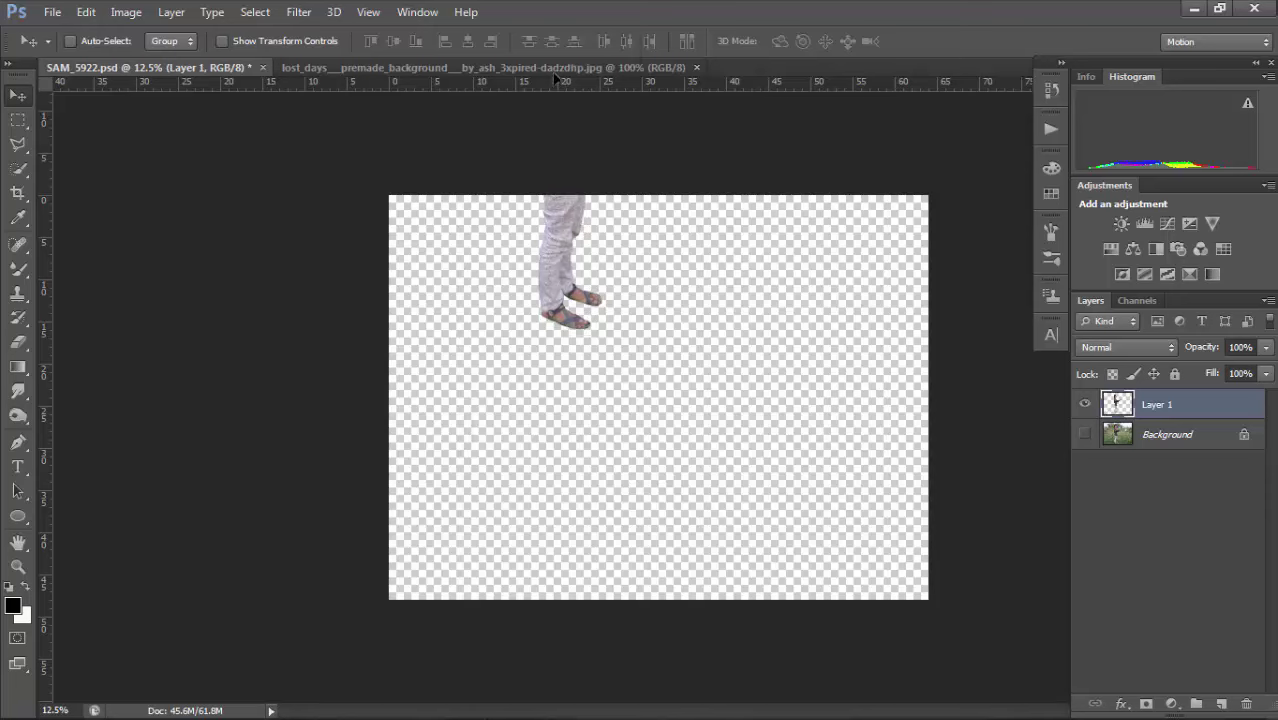
# Scale the cut-out man over the field background down to about 13.5% of his size.
pyautogui.hotkey('ctrl', '-')
pyautogui.hotkey('ctrl', '-')
pyautogui.hotkey('ctrl', '-')
pyautogui.hotkey('ctrl', '-')
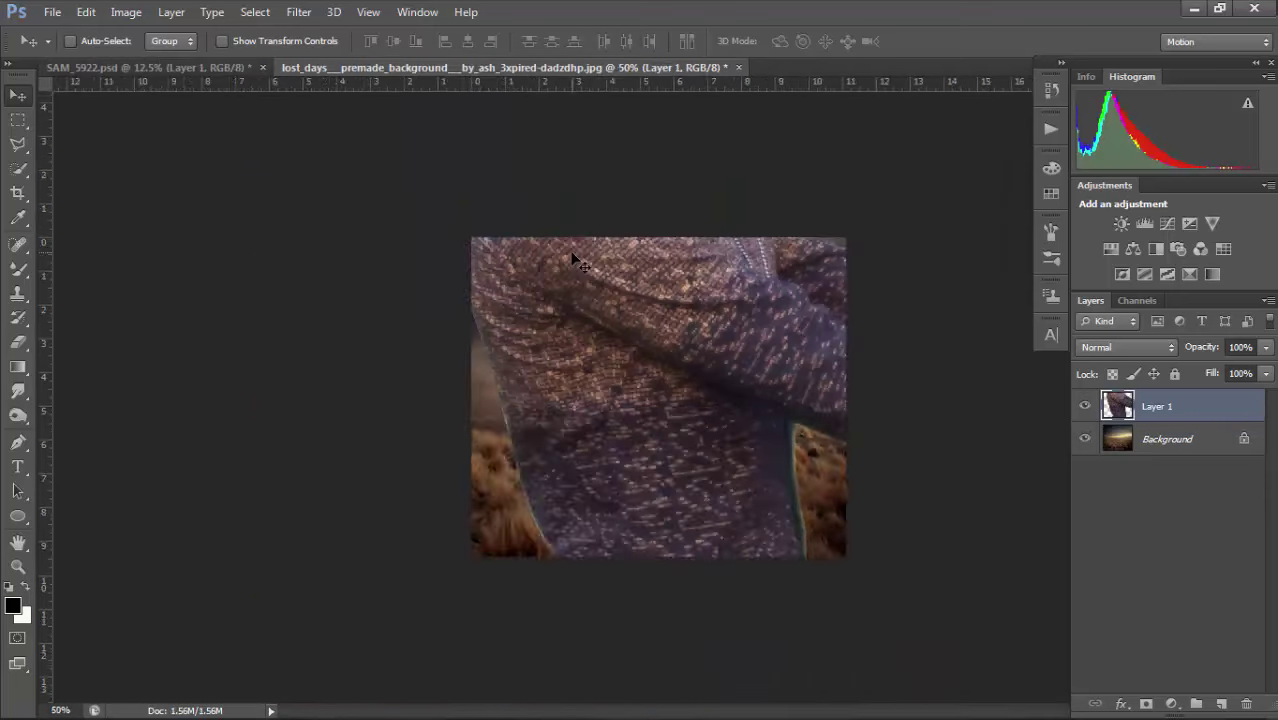
pyautogui.hotkey('ctrl', 't')
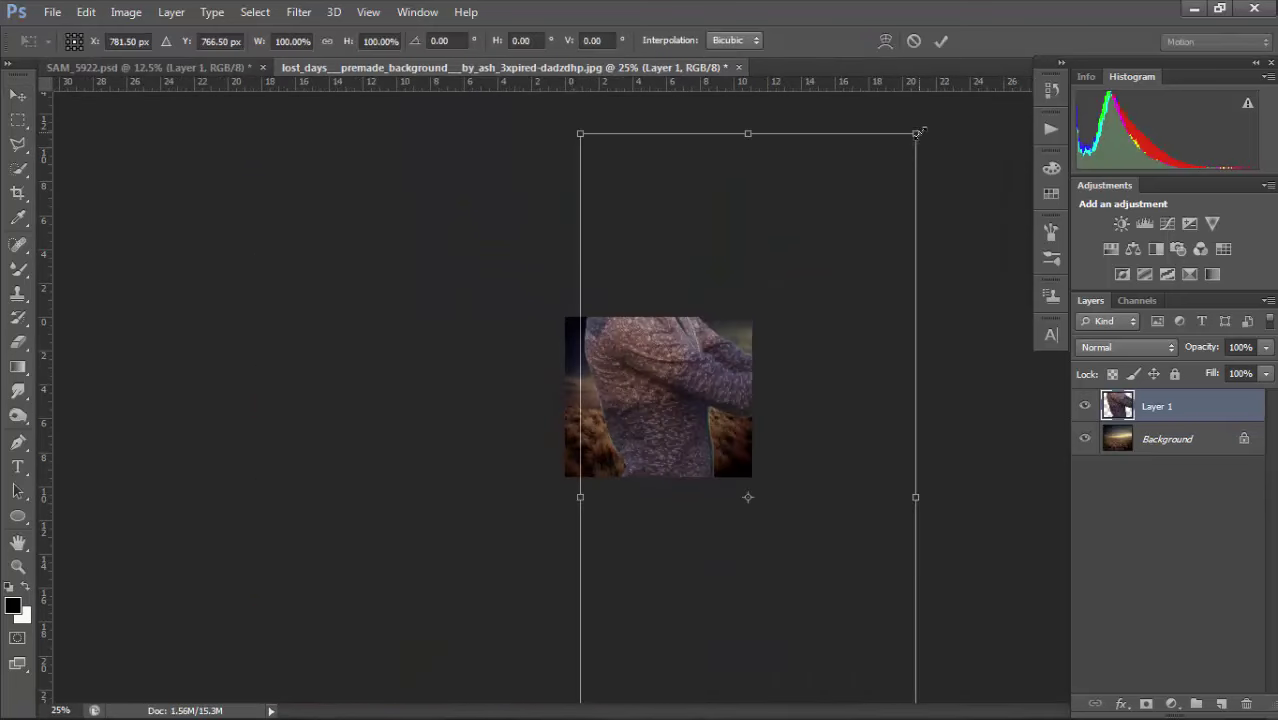
pyautogui.moveTo(918, 132); pyautogui.dragTo(667, 373)
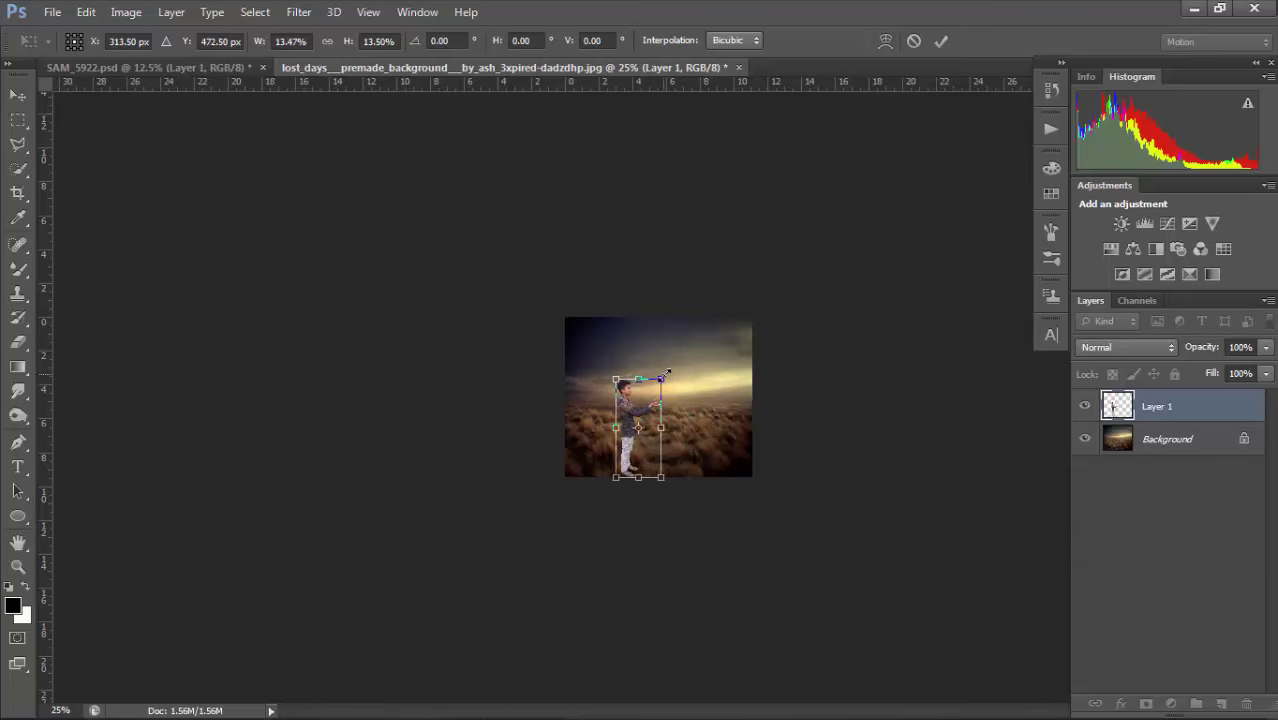
pyautogui.press('Return')
# Enlarge the man to about 128% with Free Transform so he stands larger in the field.
pyautogui.hotkey('ctrl', '+')
pyautogui.hotkey('ctrl', '+')
pyautogui.hotkey('ctrl', '+')
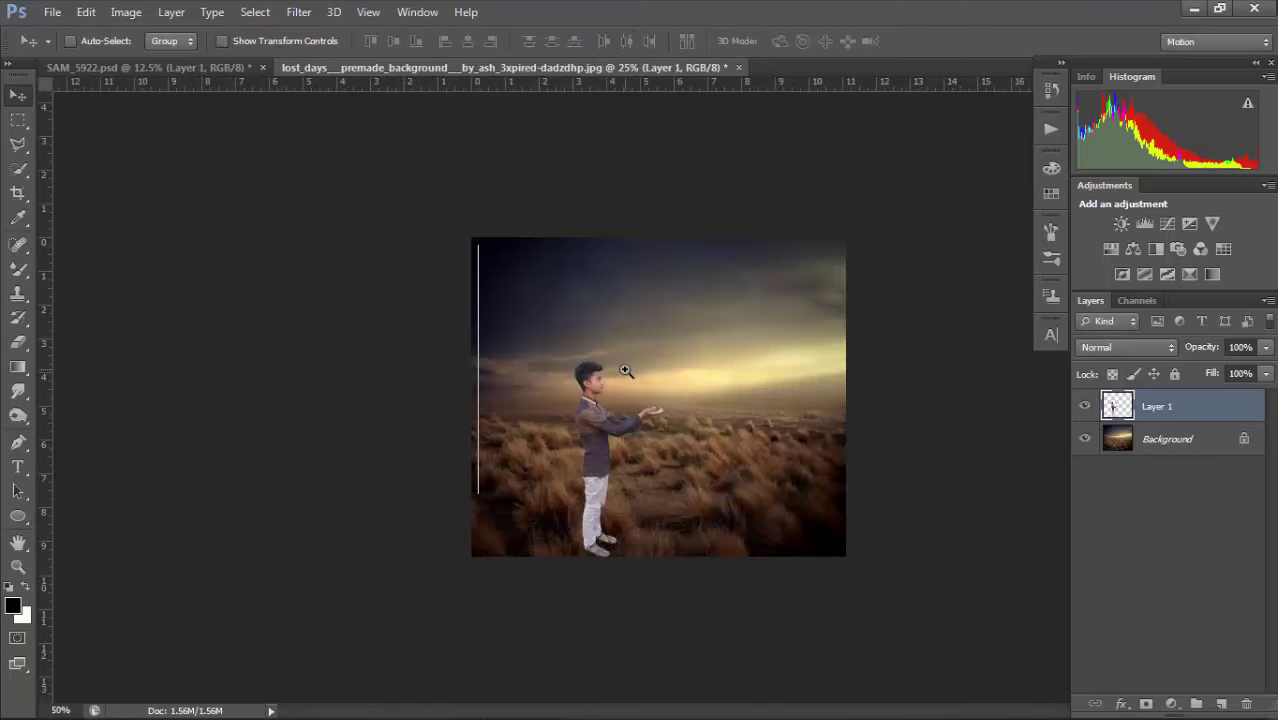
pyautogui.hotkey('ctrl', '+')
pyautogui.moveTo(678, 442); pyautogui.dragTo(652, 384)
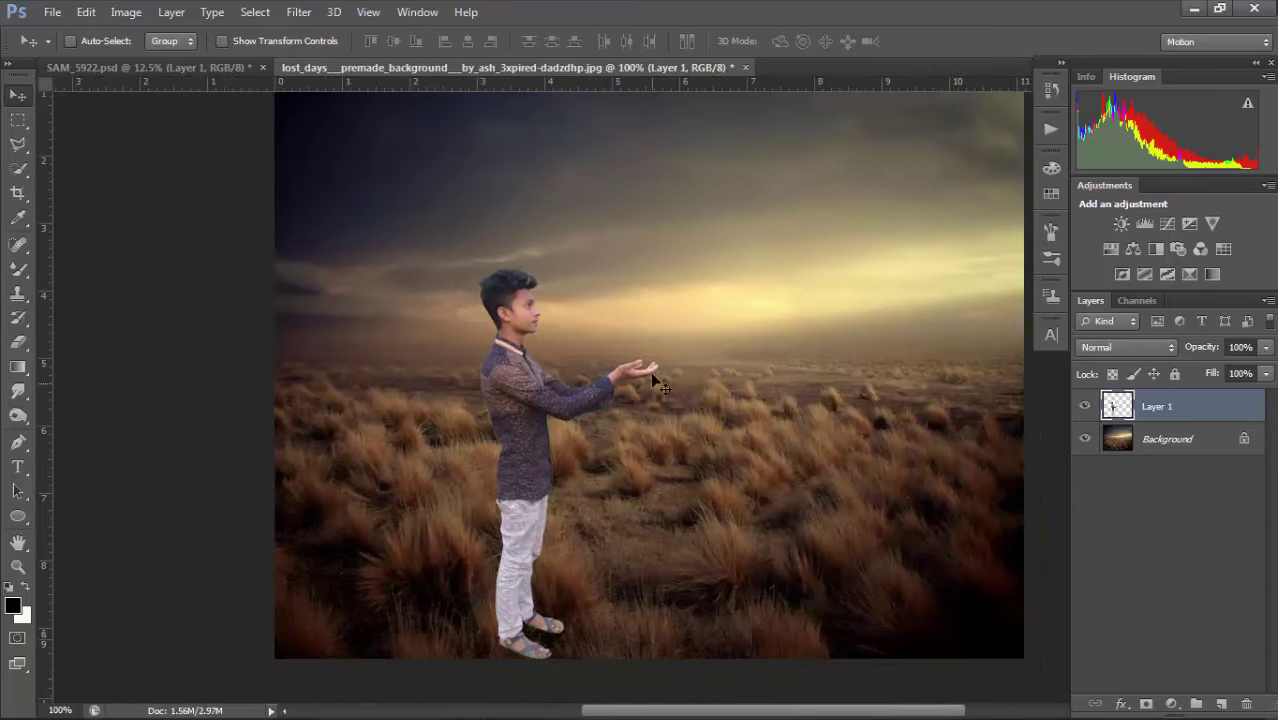
pyautogui.hotkey('ctrl', 't')
pyautogui.moveTo(680, 237); pyautogui.dragTo(725, 130)
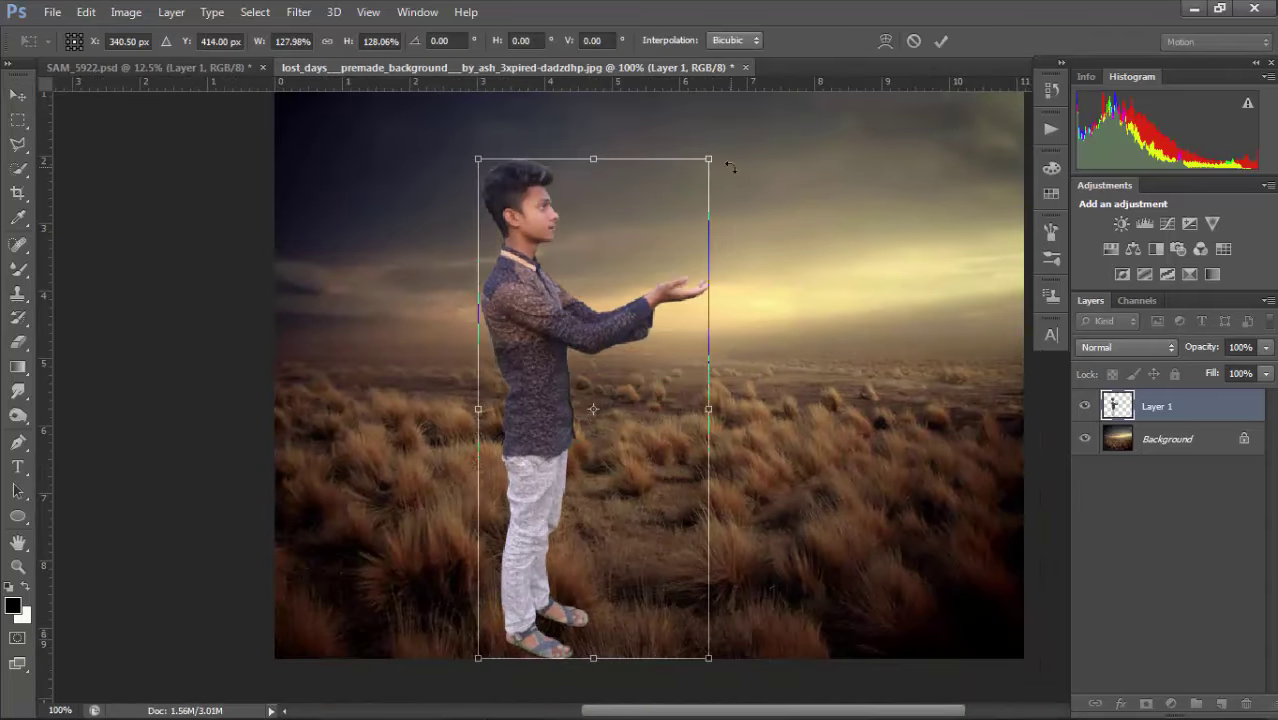
pyautogui.moveTo(686, 240); pyautogui.dragTo(668, 238)
pyautogui.press('Return')
# Move the enlarged man about 0.86 in left and 0.32 in up so his feet stand inside the image.
pyautogui.hotkey('ctrl', '-')
pyautogui.hotkey('ctrl', '-')
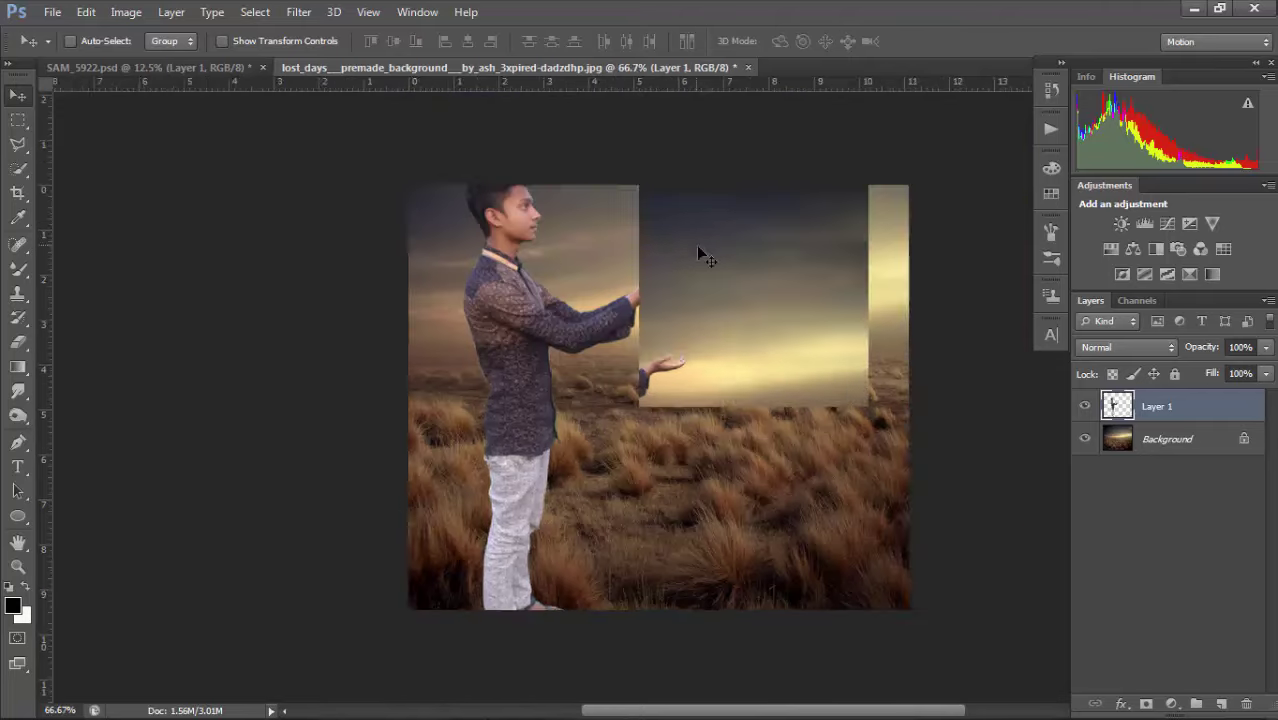
pyautogui.moveTo(648, 398); pyautogui.dragTo(604, 392)
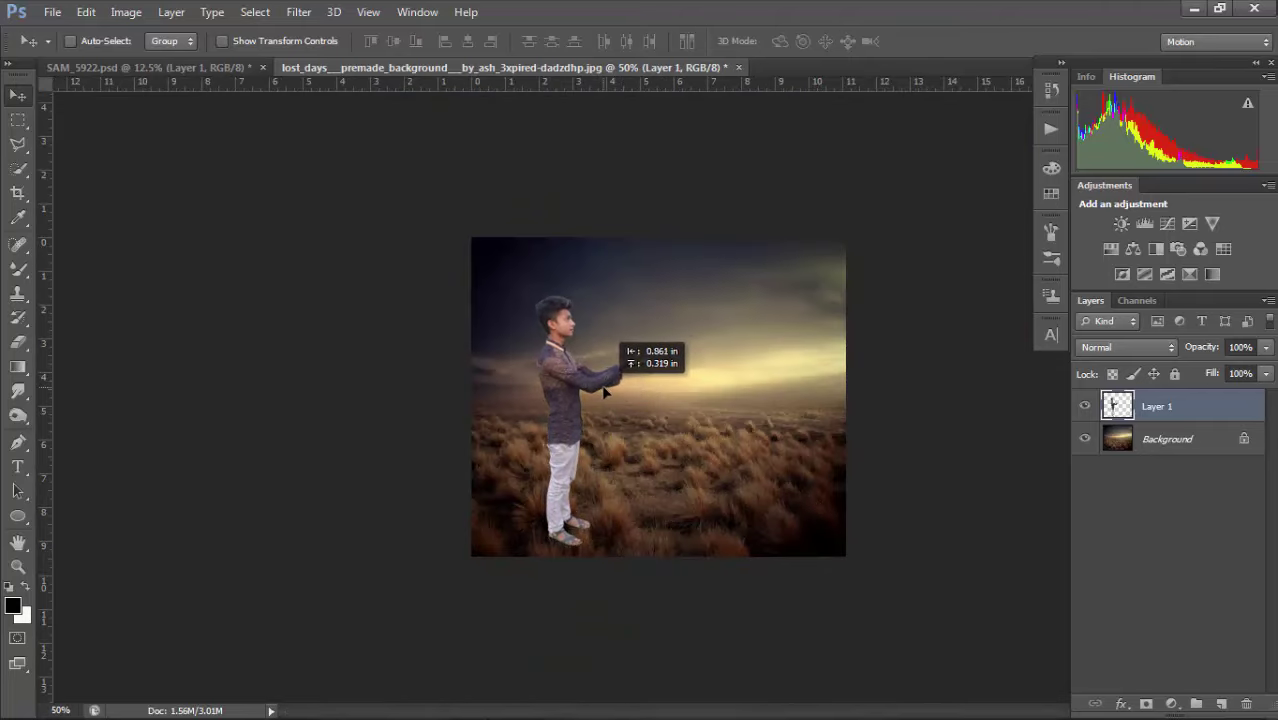
# Flip the whole Background layer horizontally so the bright sky is behind the man.
pyautogui.click(1188, 447)
pyautogui.hotkey('ctrl', 't')
pyautogui.rightClick(732, 342)
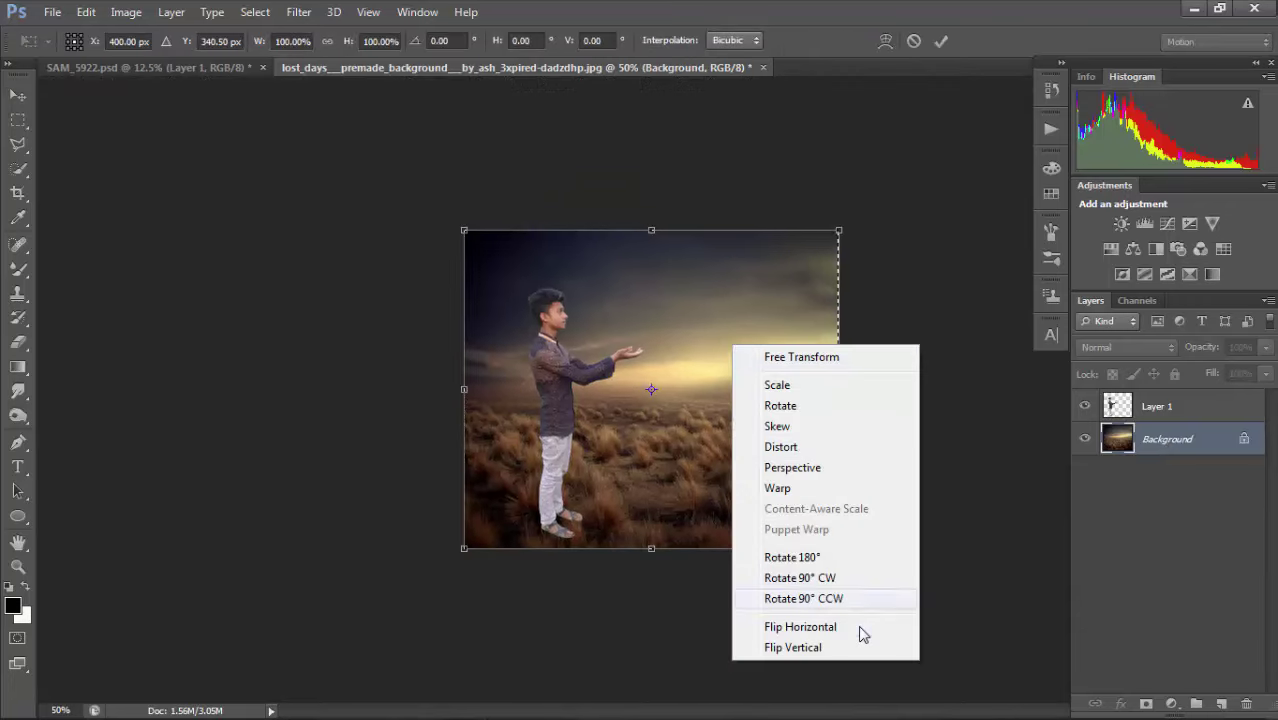
pyautogui.click(858, 626)
pyautogui.press('Return')
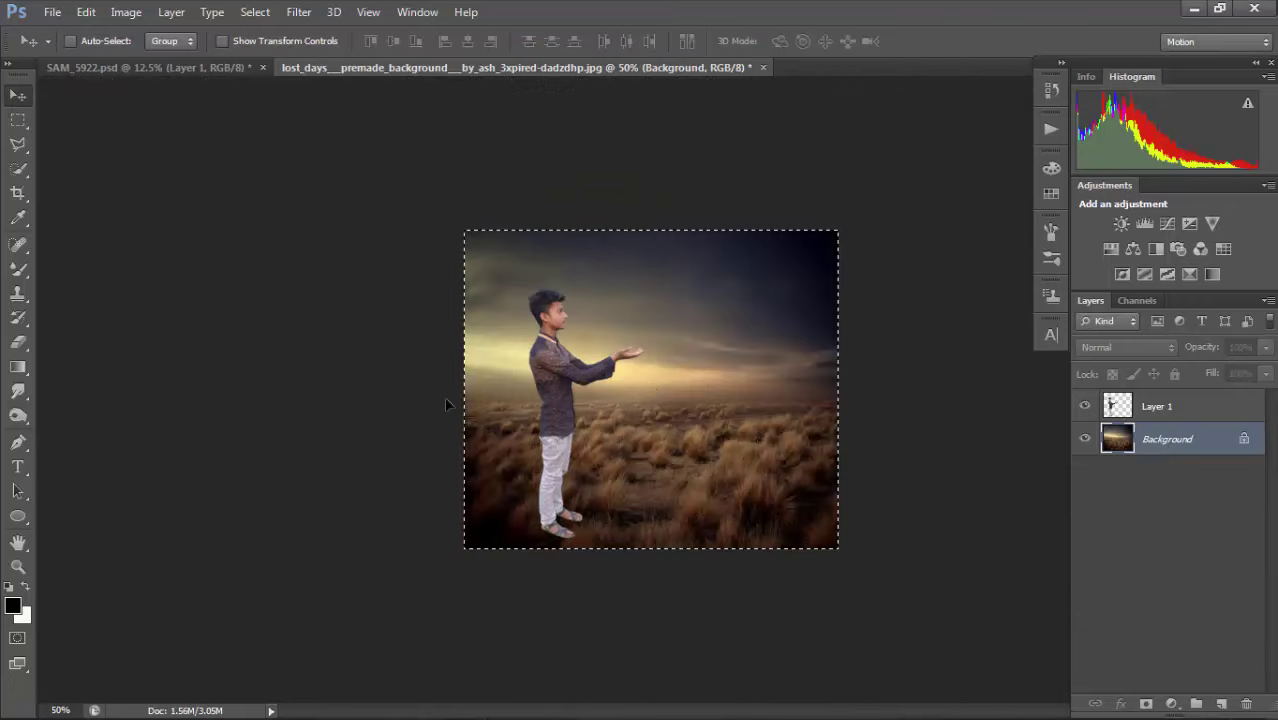
# Select Layer 1 and shift the man slightly to the right.
pyautogui.keyDown('ctrl'); pyautogui.click(858, 354); pyautogui.keyUp('ctrl')
pyautogui.click(1186, 420)
pyautogui.moveTo(580, 325)
pyautogui.mouseDown()
pyautogui.moveTo(678, 283)
pyautogui.moveTo(580, 333)
pyautogui.mouseUp()
# Try flipping the man on Layer 1 horizontally and flip him back to face right.
pyautogui.hotkey('ctrl', 't')
pyautogui.rightClick(583, 333)
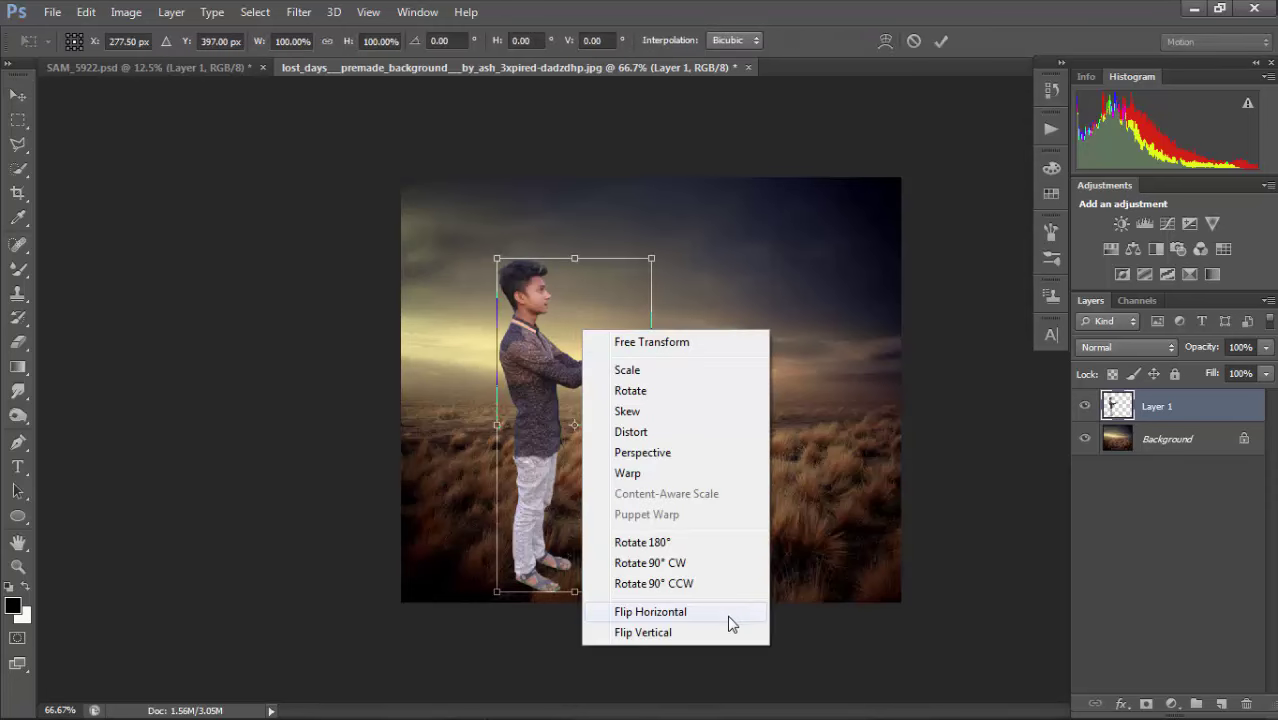
pyautogui.click(727, 608)
pyautogui.rightClick(608, 459)
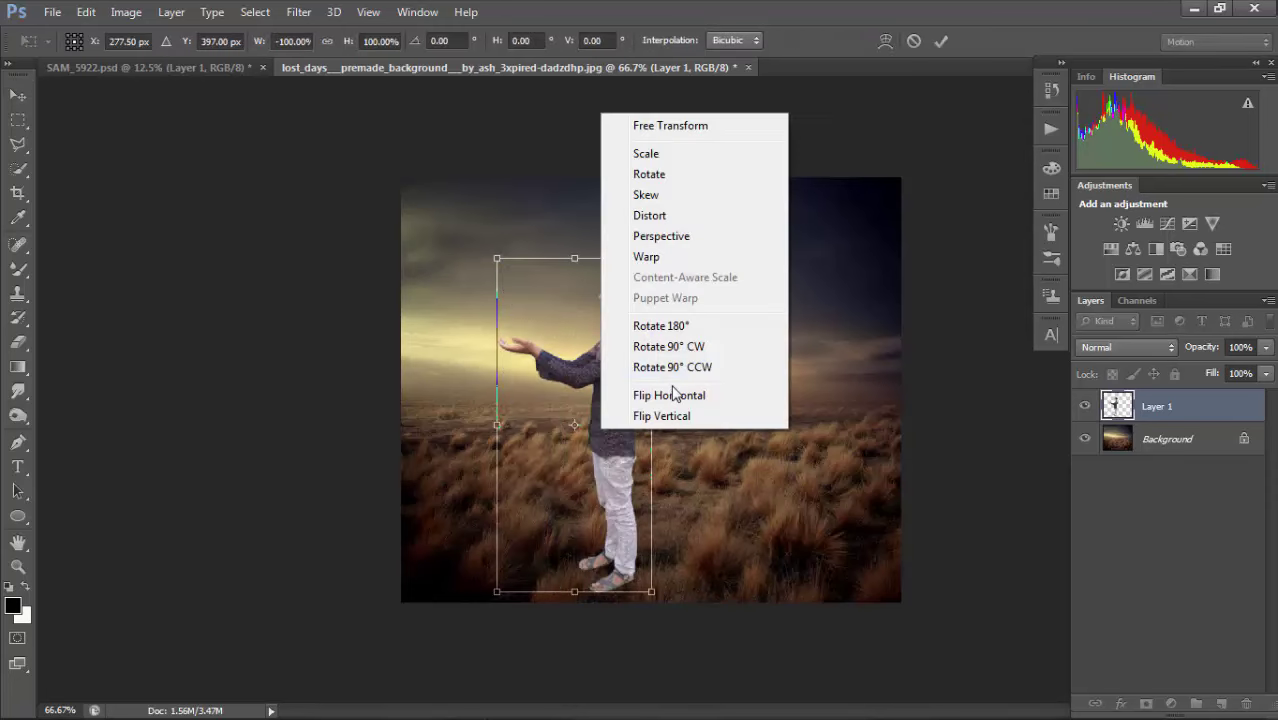
pyautogui.click(673, 392)
pyautogui.press('Return')
# Nudge the man slightly further right on the field.
pyautogui.moveTo(591, 409)
pyautogui.mouseDown()
pyautogui.moveTo(605, 390)
pyautogui.moveTo(591, 384)
pyautogui.mouseUp()
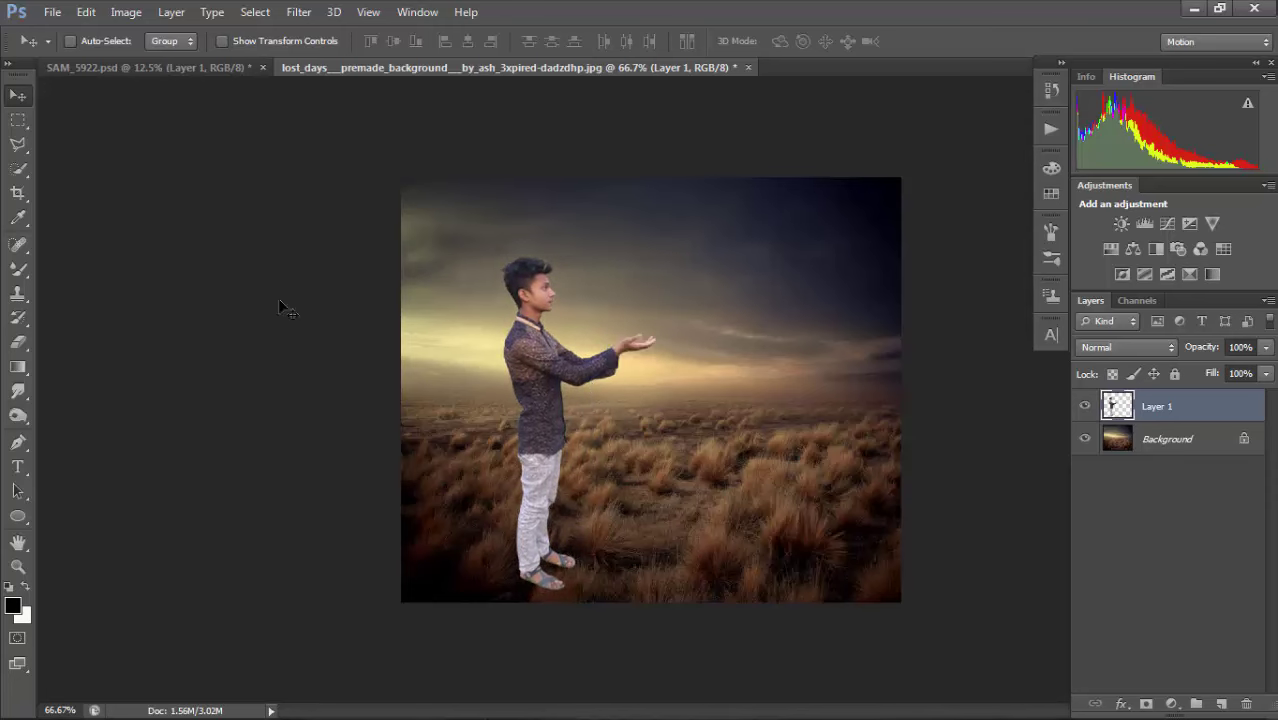
# Open the grass_07 PNG image from New folder (2) inside the Downloads folder's New folder.
pyautogui.click(52, 12)
pyautogui.click(70, 50)
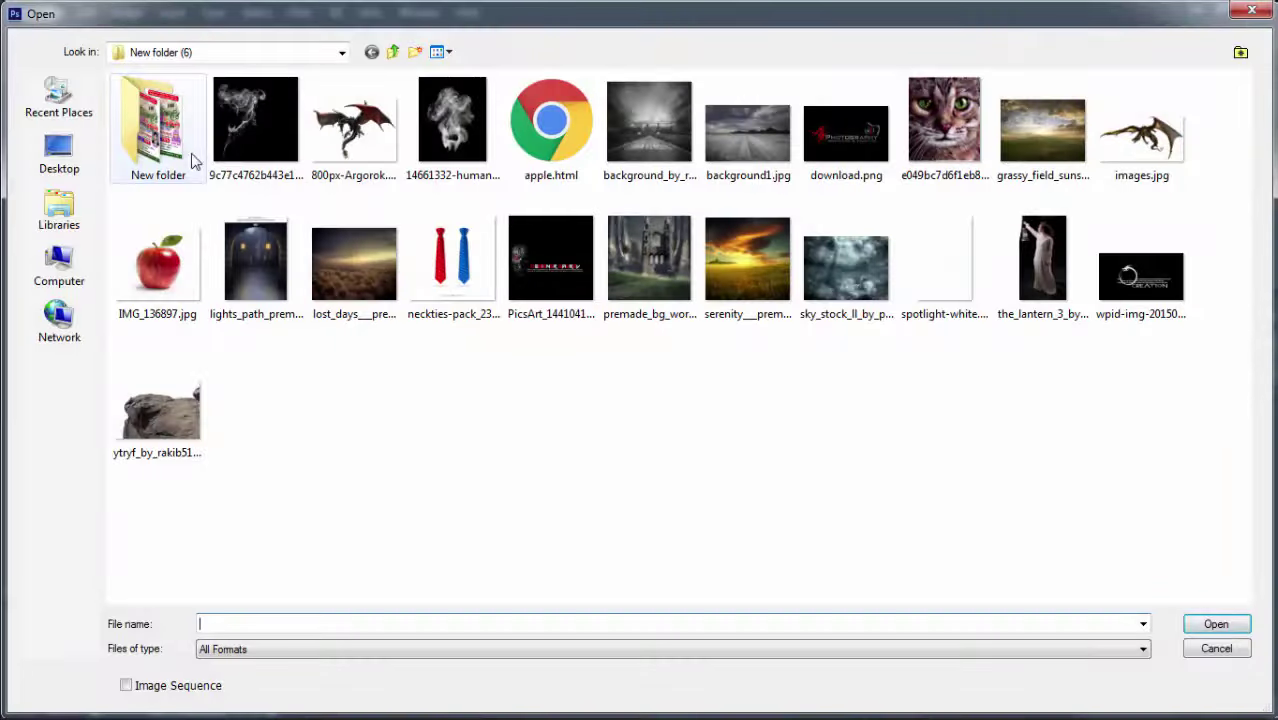
pyautogui.click(60, 262)
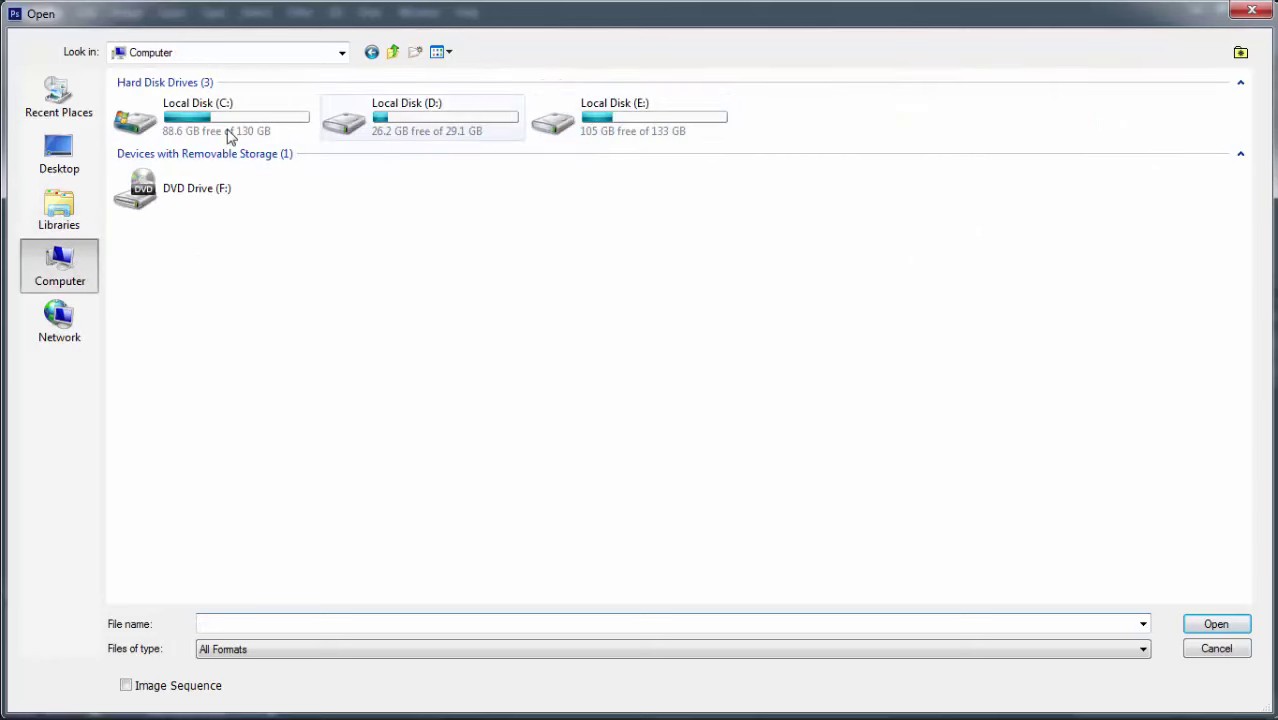
pyautogui.click(76, 165)
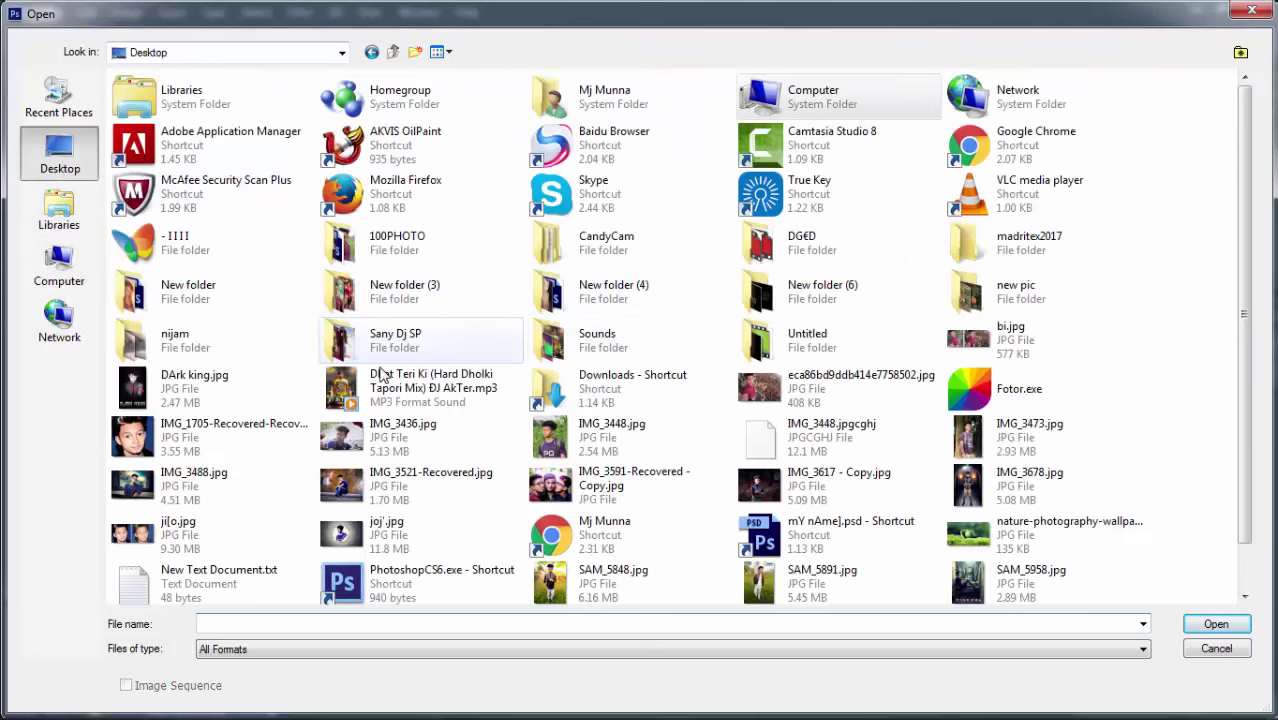
pyautogui.doubleClick(612, 398)
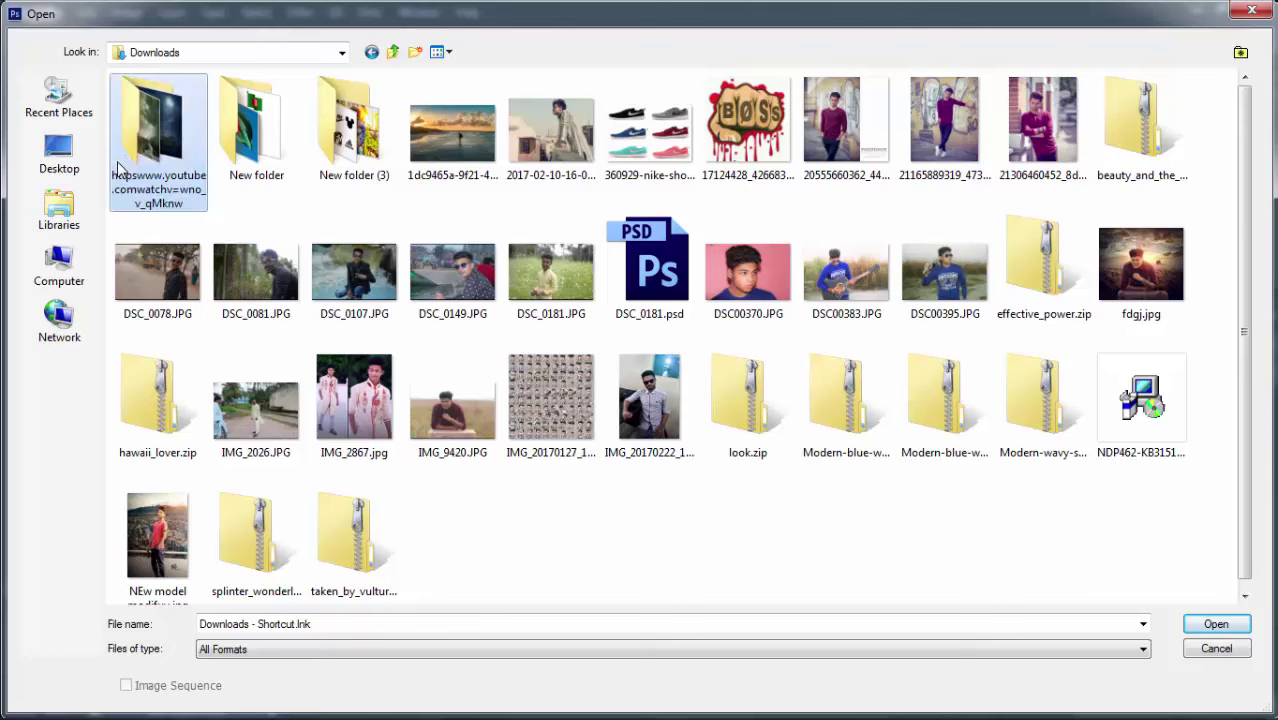
pyautogui.doubleClick(152, 151)
pyautogui.press('BackSpace')
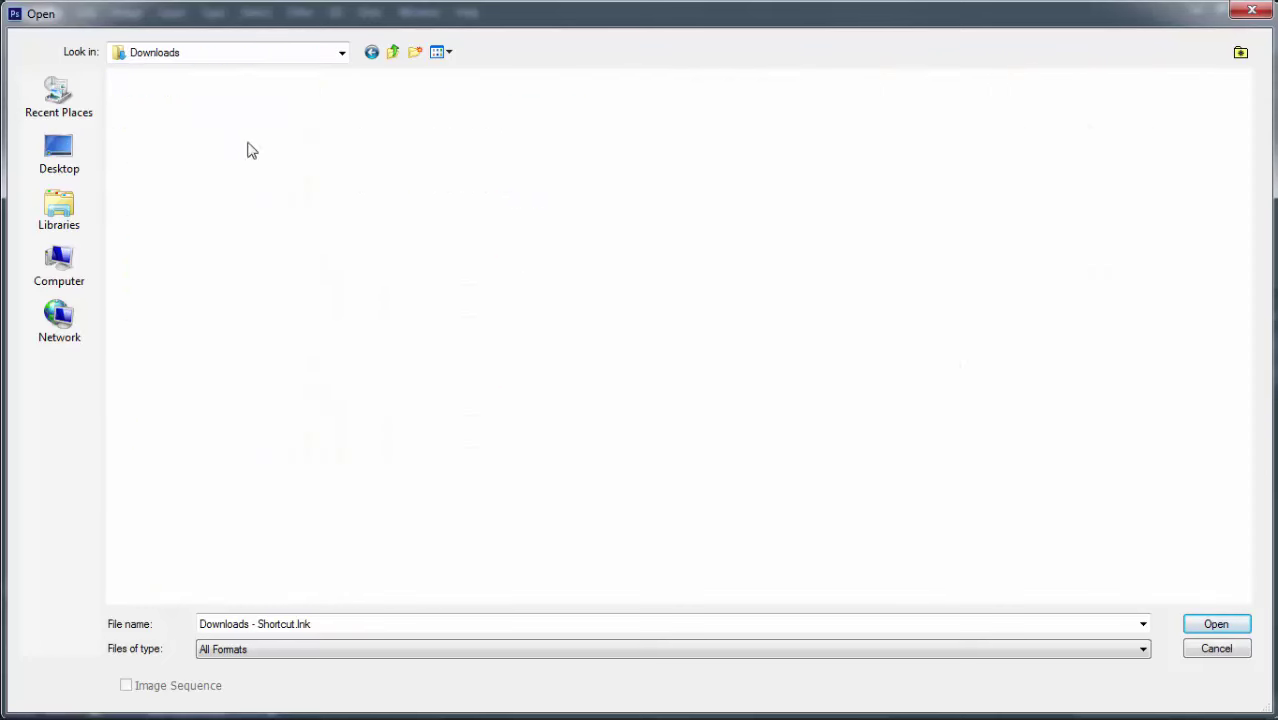
pyautogui.doubleClick(245, 131)
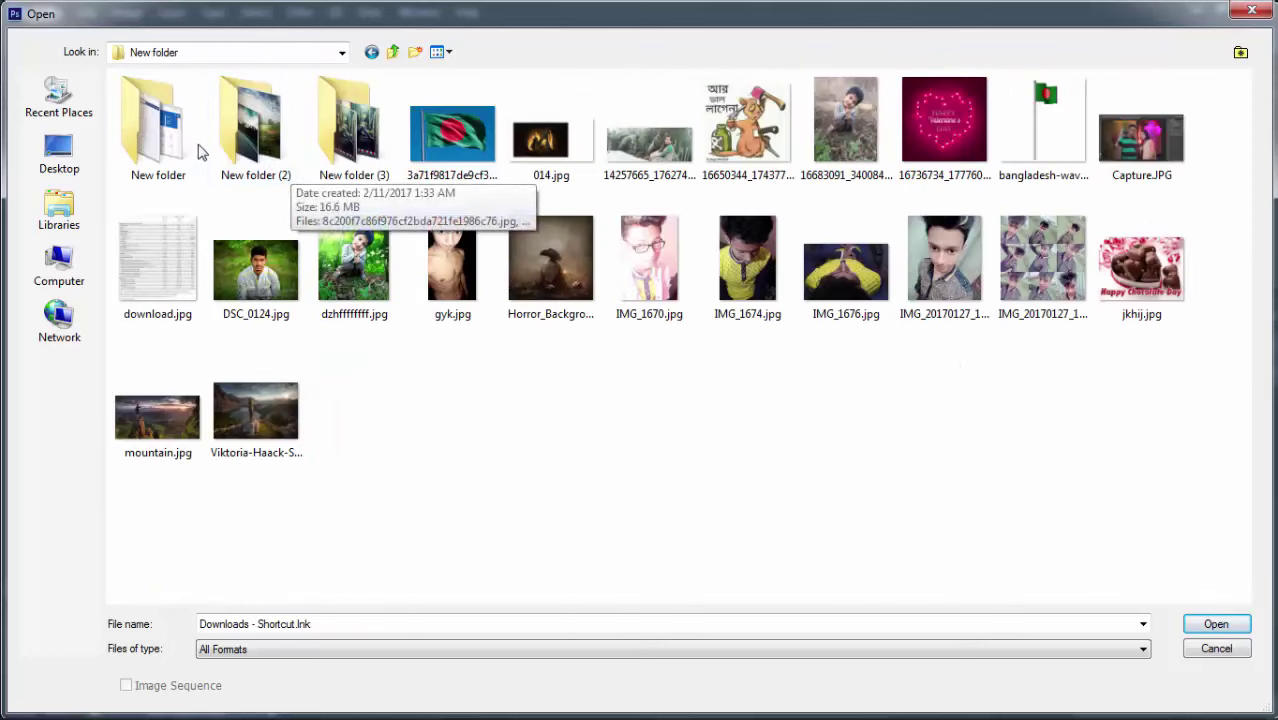
pyautogui.doubleClick(255, 130)
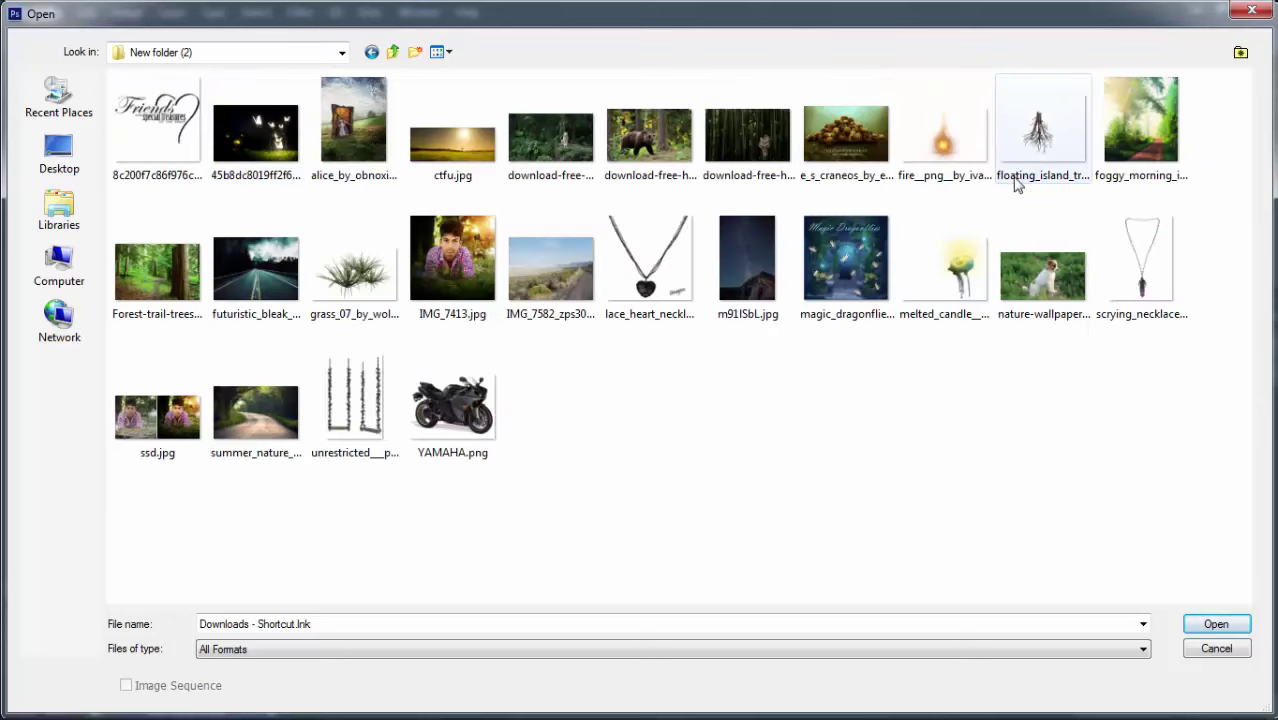
pyautogui.click(367, 260)
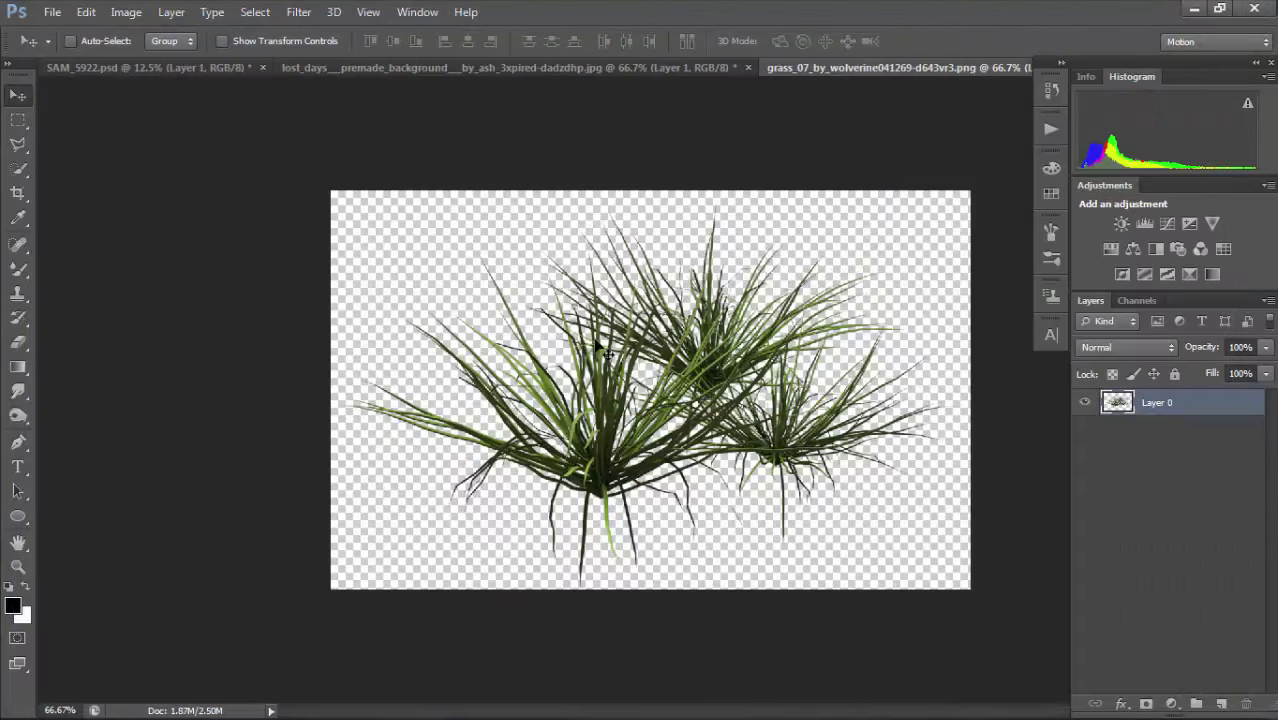
# Bring the grass into the field composite and scale it to about 30% at the man's feet.
pyautogui.moveTo(480, 250); pyautogui.dragTo(561, 396)
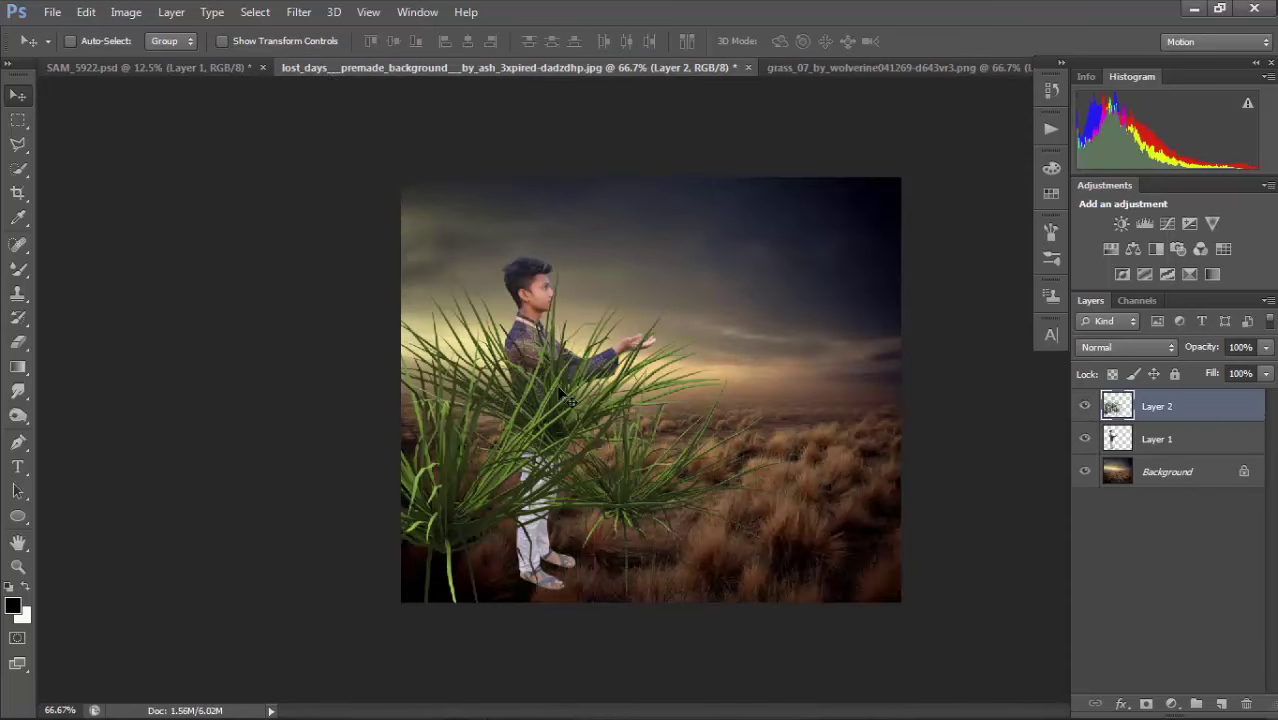
pyautogui.hotkey('ctrl', 't')
pyautogui.moveTo(810, 259); pyautogui.dragTo(442, 476)
pyautogui.moveTo(388, 523); pyautogui.dragTo(610, 516)
pyautogui.moveTo(543, 565); pyautogui.dragTo(548, 545)
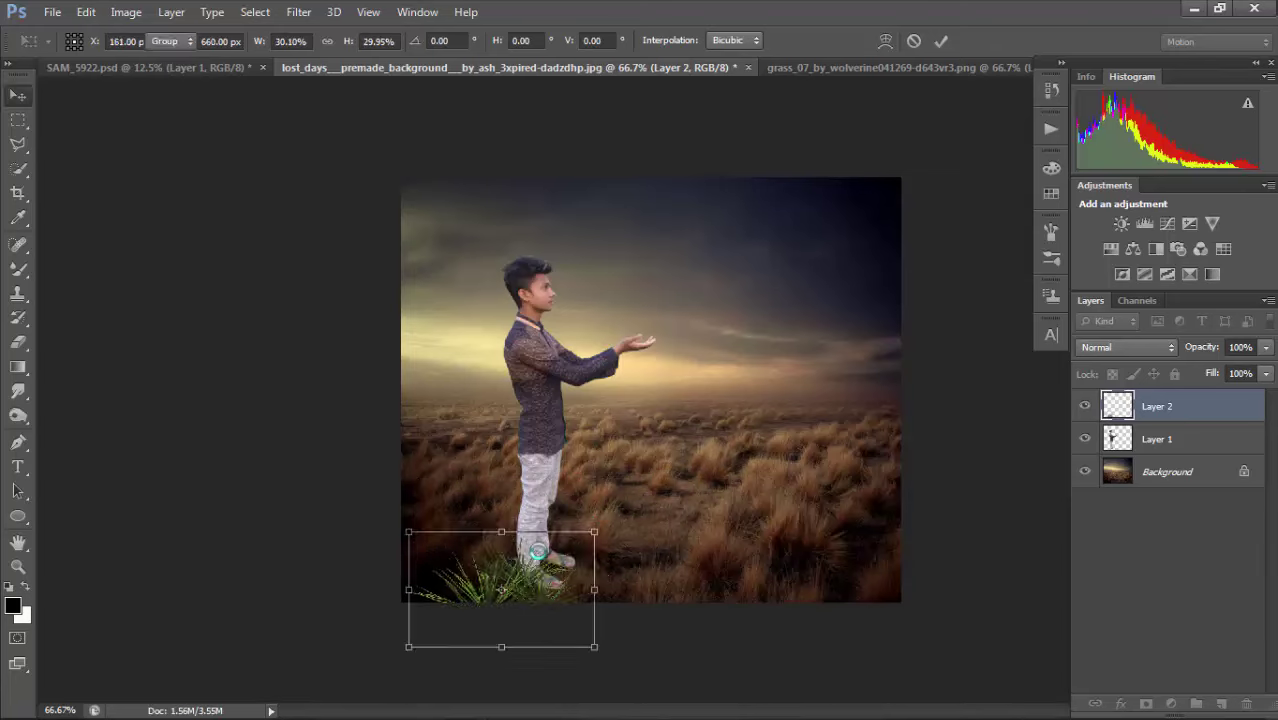
pyautogui.press('Return')
# Recolor the grass with Hue/Saturation, setting hue to -66, saturation to -28 and lightness to -17.
pyautogui.hotkey('ctrl', 'u')
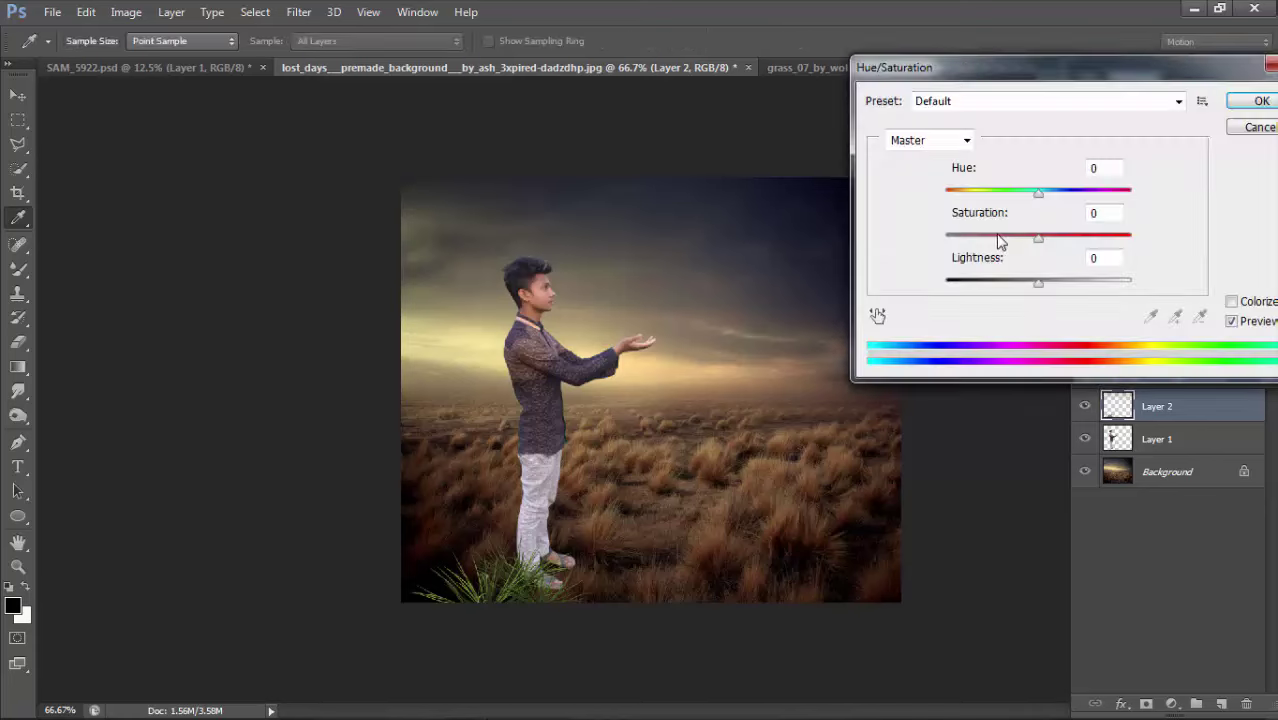
pyautogui.moveTo(978, 238); pyautogui.dragTo(991, 238)
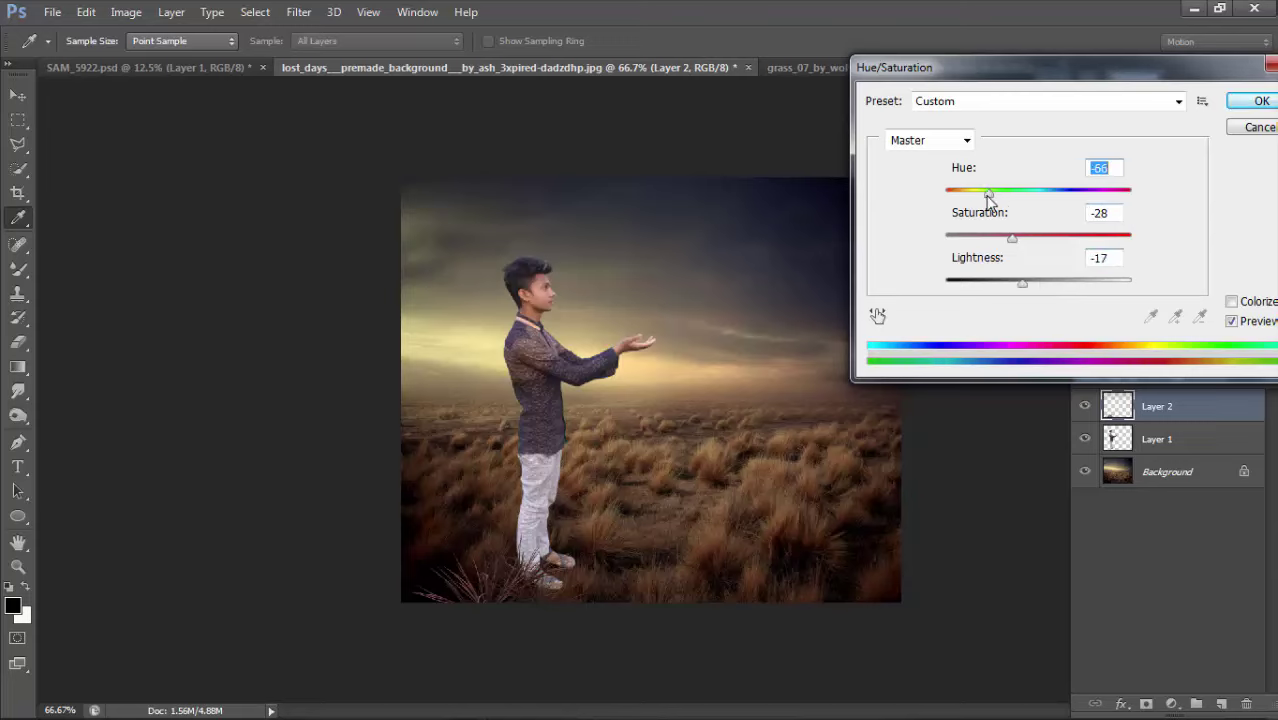
pyautogui.click(1240, 104)
# Position the grass layer in front of the man's sandals so its blades overlap both feet.
pyautogui.keyDown('ctrl'); pyautogui.click(556, 545); pyautogui.keyUp('ctrl')
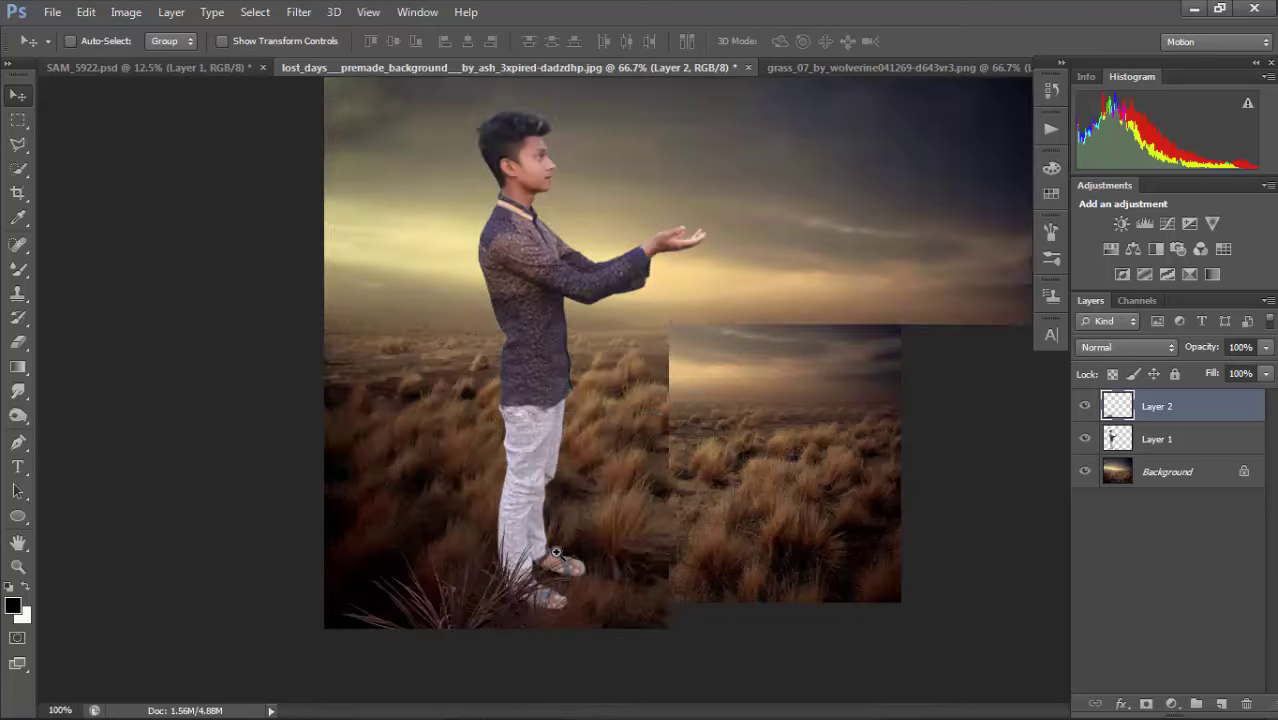
pyautogui.keyDown('ctrl'); pyautogui.click(553, 598); pyautogui.keyUp('ctrl')
pyautogui.moveTo(501, 576); pyautogui.dragTo(659, 335)
pyautogui.keyDown('ctrl'); pyautogui.click(659, 335); pyautogui.keyUp('ctrl')
pyautogui.moveTo(559, 405); pyautogui.dragTo(661, 448)
pyautogui.moveTo(645, 405); pyautogui.dragTo(808, 382)
pyautogui.moveTo(839, 271); pyautogui.dragTo(537, 344)
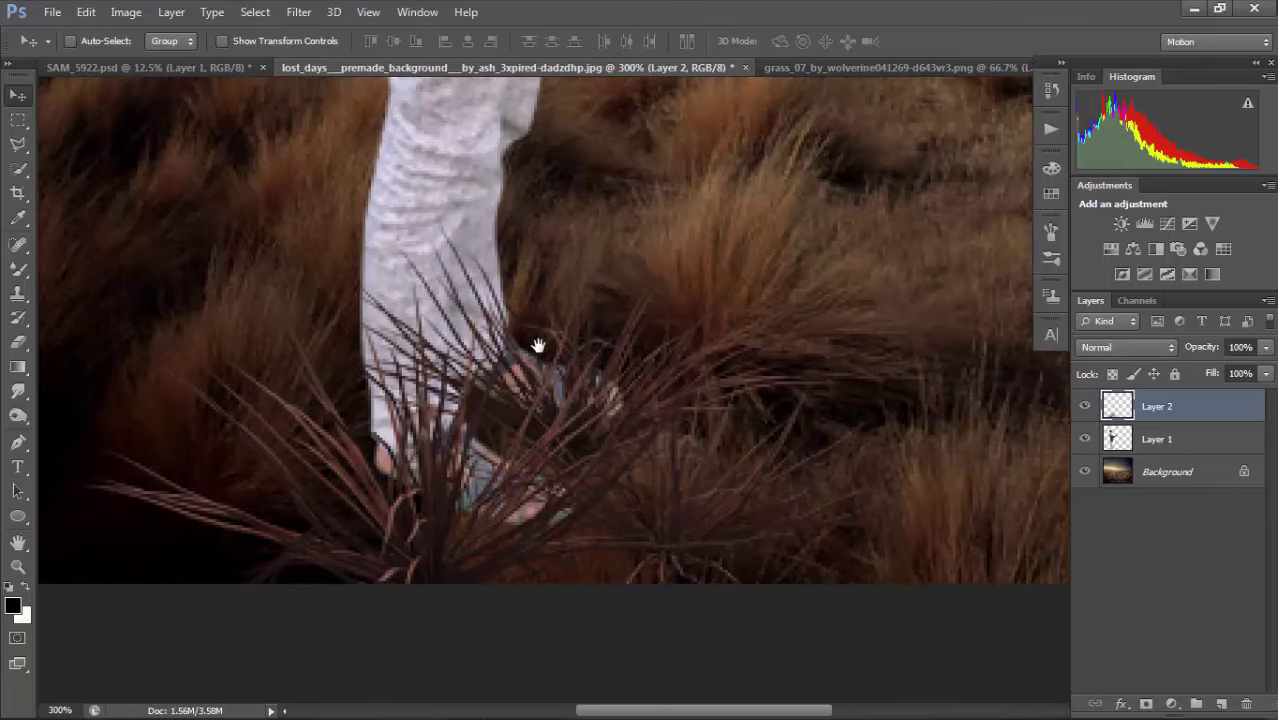
pyautogui.moveTo(616, 422); pyautogui.dragTo(742, 470)
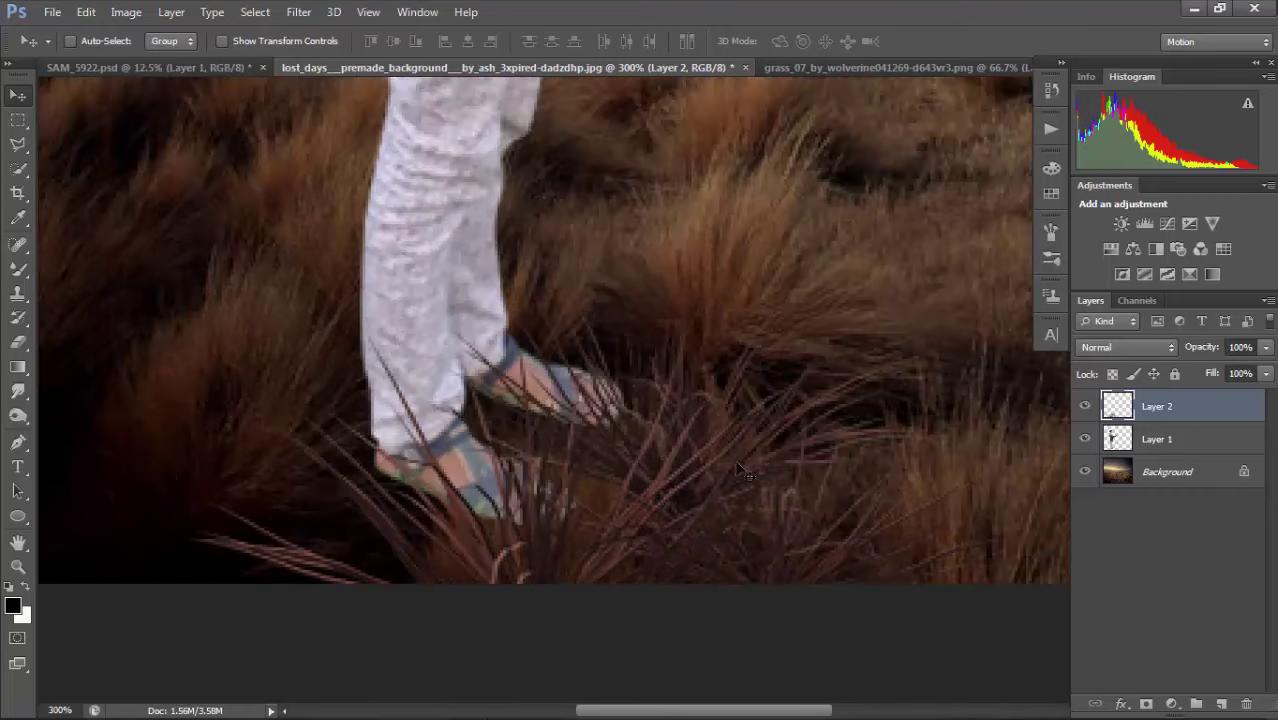
# Select Layer 1 and move the man slightly down and right so his feet sink into the grass.
pyautogui.click(1130, 440)
pyautogui.scroll(-4, 818, 425)
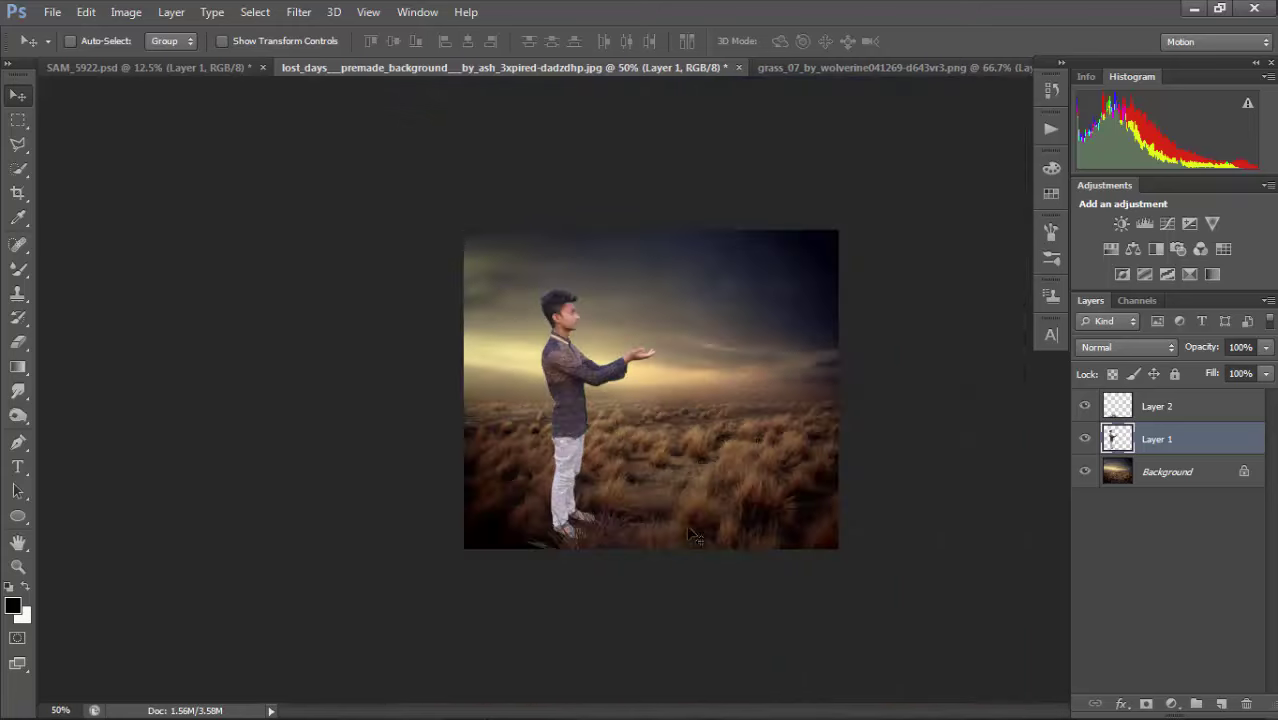
pyautogui.scroll(5, 552, 522)
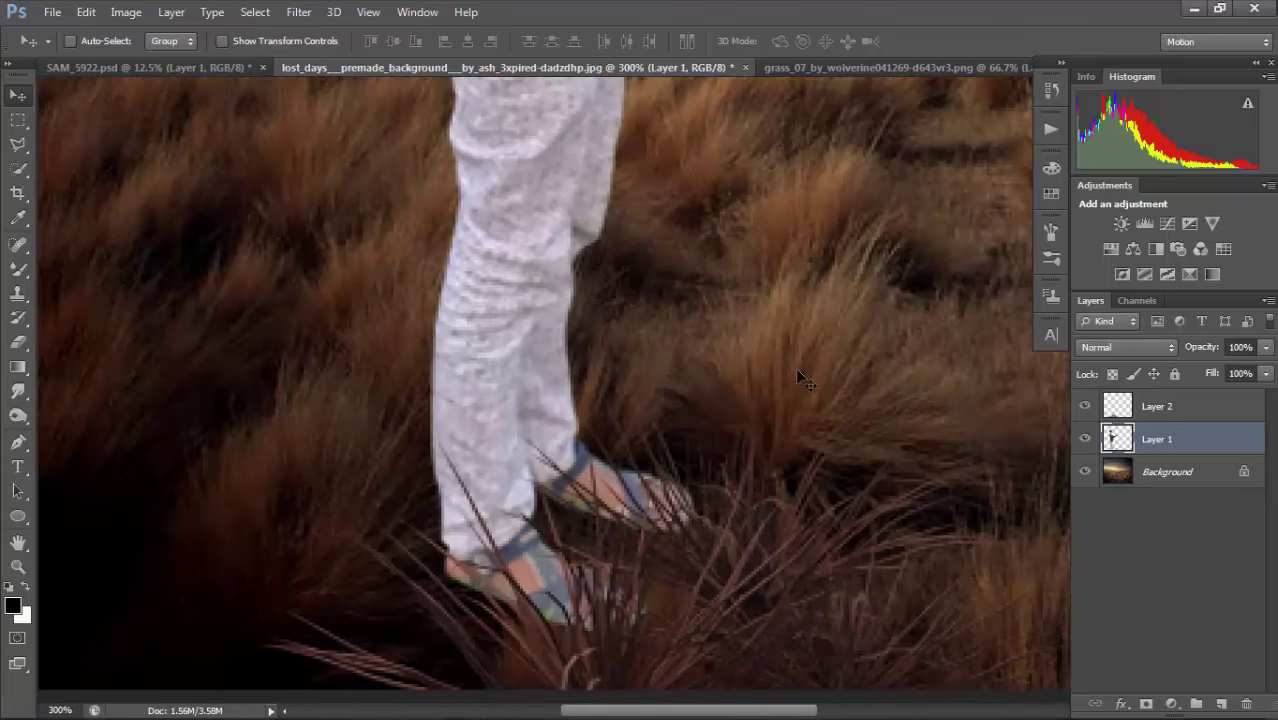
pyautogui.moveTo(625, 172); pyautogui.dragTo(650, 240)
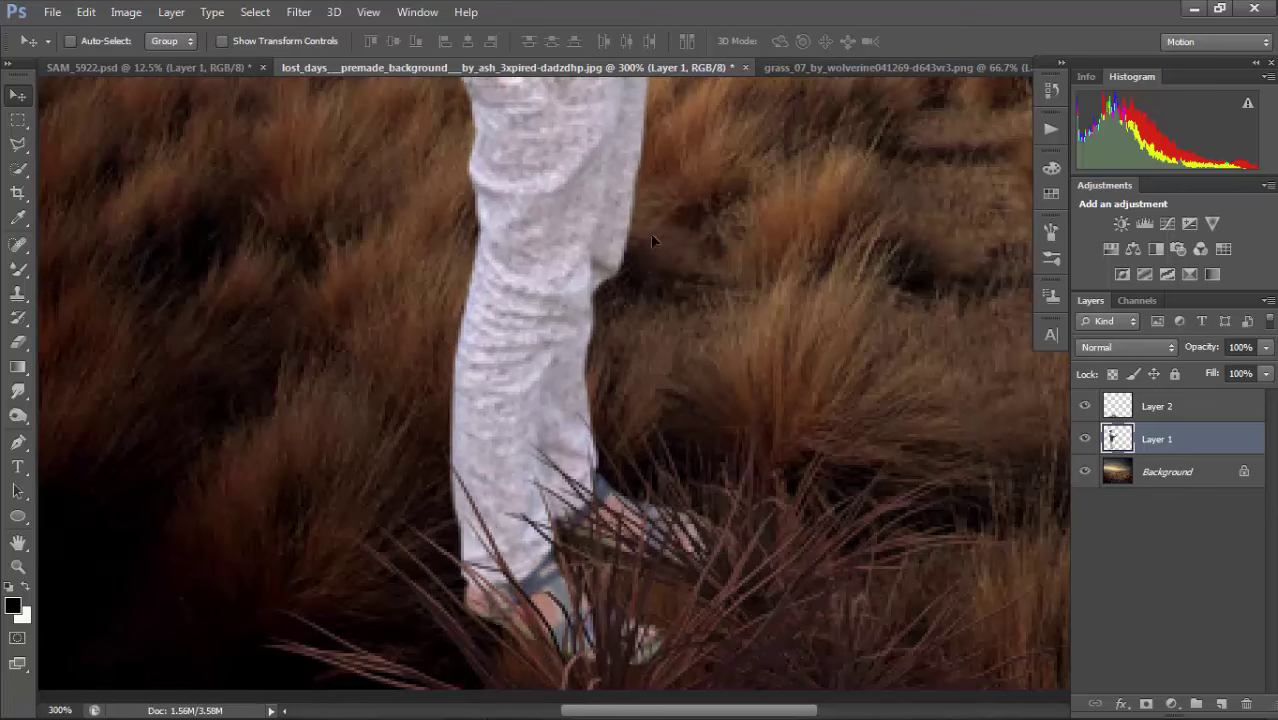
# Erase parts of the man's sandals among the grass with a 46 px spatter eraser brush, reducing it to 35 px.
pyautogui.click(19, 394)
pyautogui.click(18, 341)
pyautogui.rightClick(788, 549)
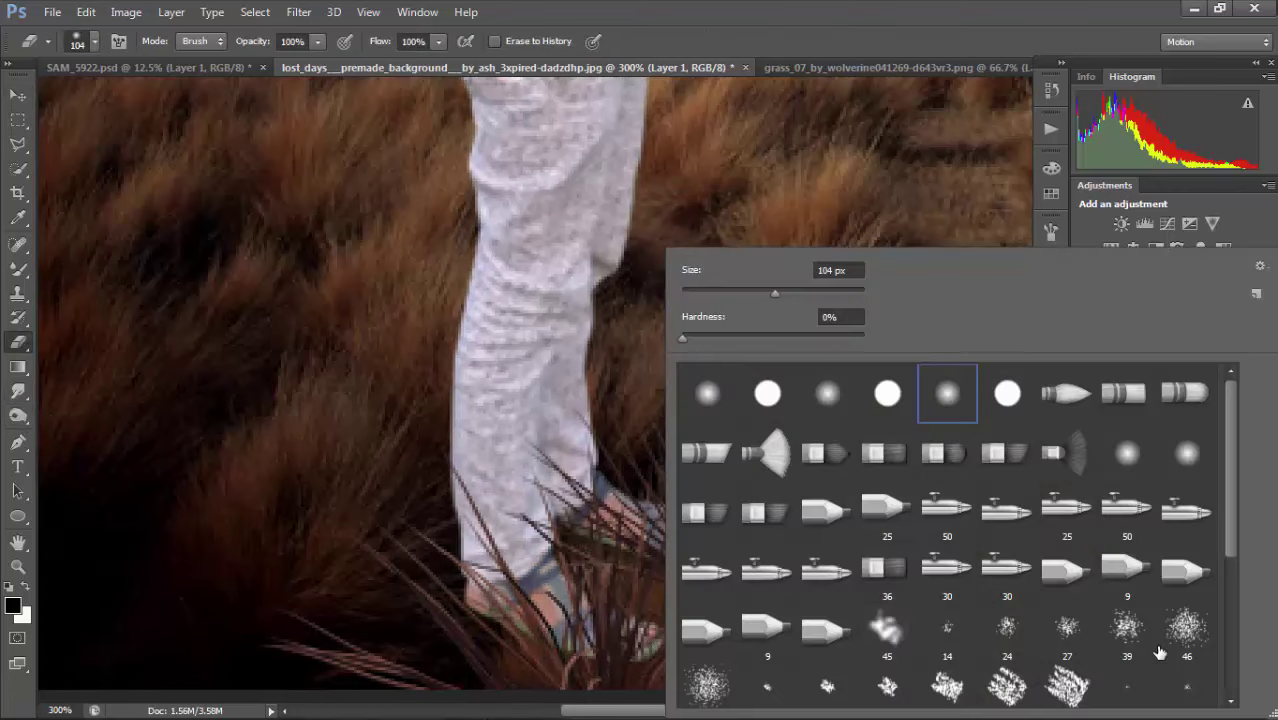
pyautogui.click(630, 383)
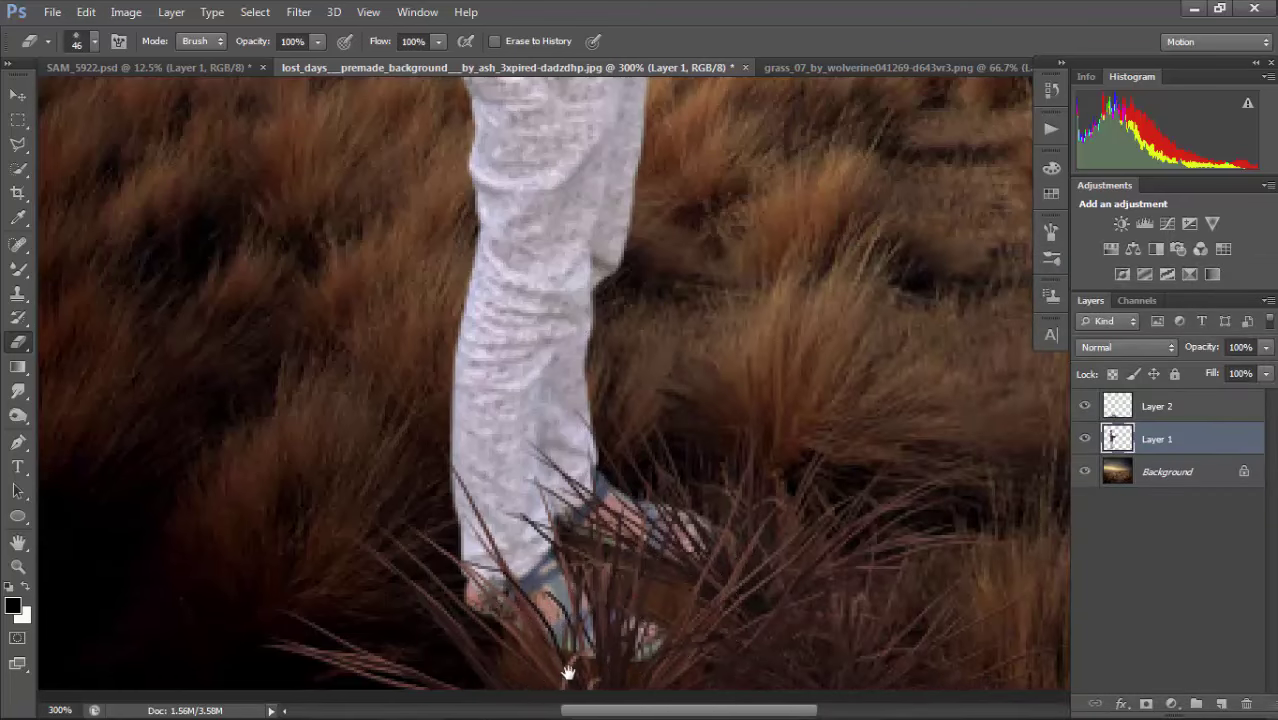
pyautogui.scroll(-2, 445, 535)
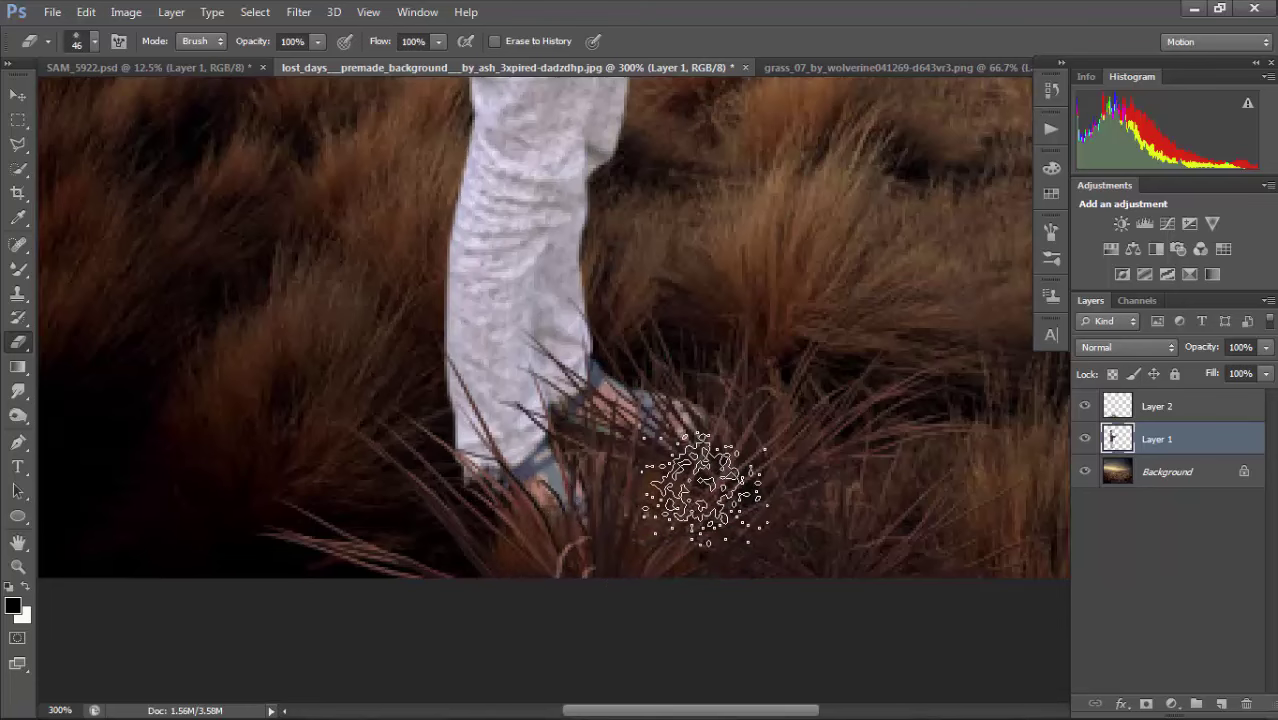
pyautogui.press('[')
pyautogui.press('[')
pyautogui.press('[')
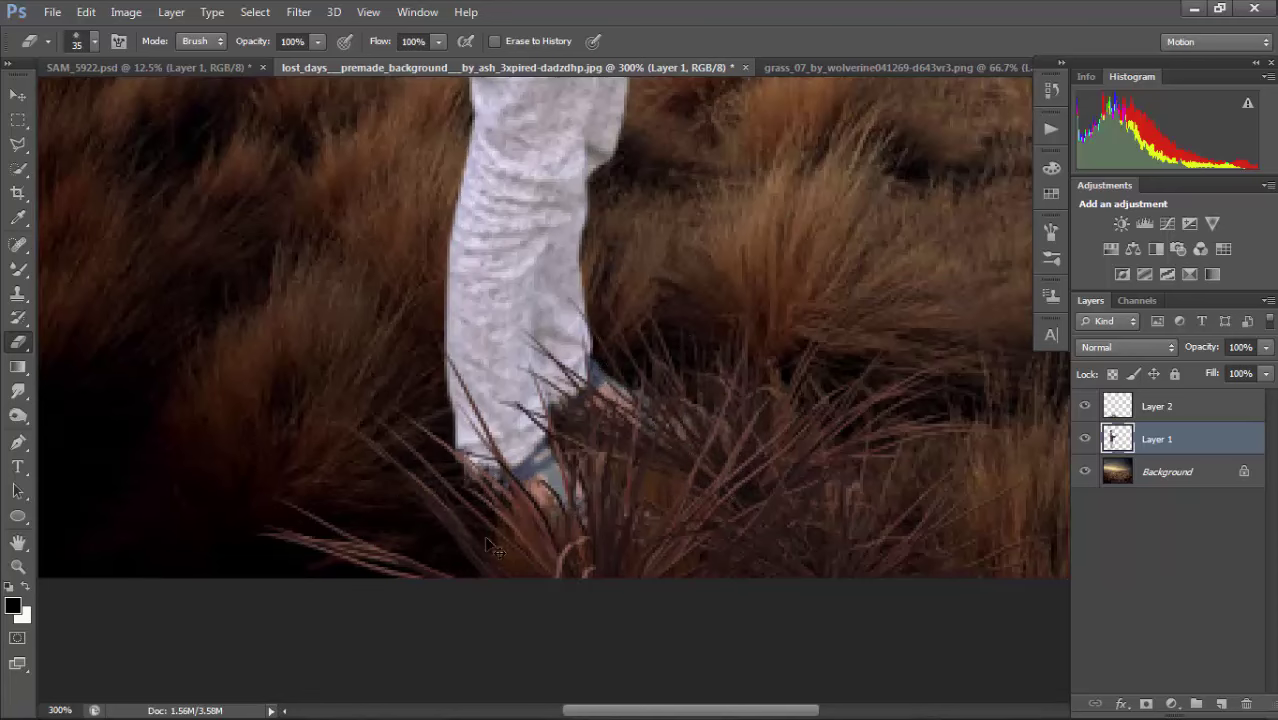
# Examine how the man's feet blend into the grass, toggling the visibility of Layer 1 and Layer 2 off and on.
pyautogui.hotkey('ctrl', '-')
pyautogui.hotkey('ctrl', '-')
pyautogui.hotkey('ctrl', '-')
pyautogui.hotkey('ctrl', '-')
pyautogui.hotkey('ctrl', '-')
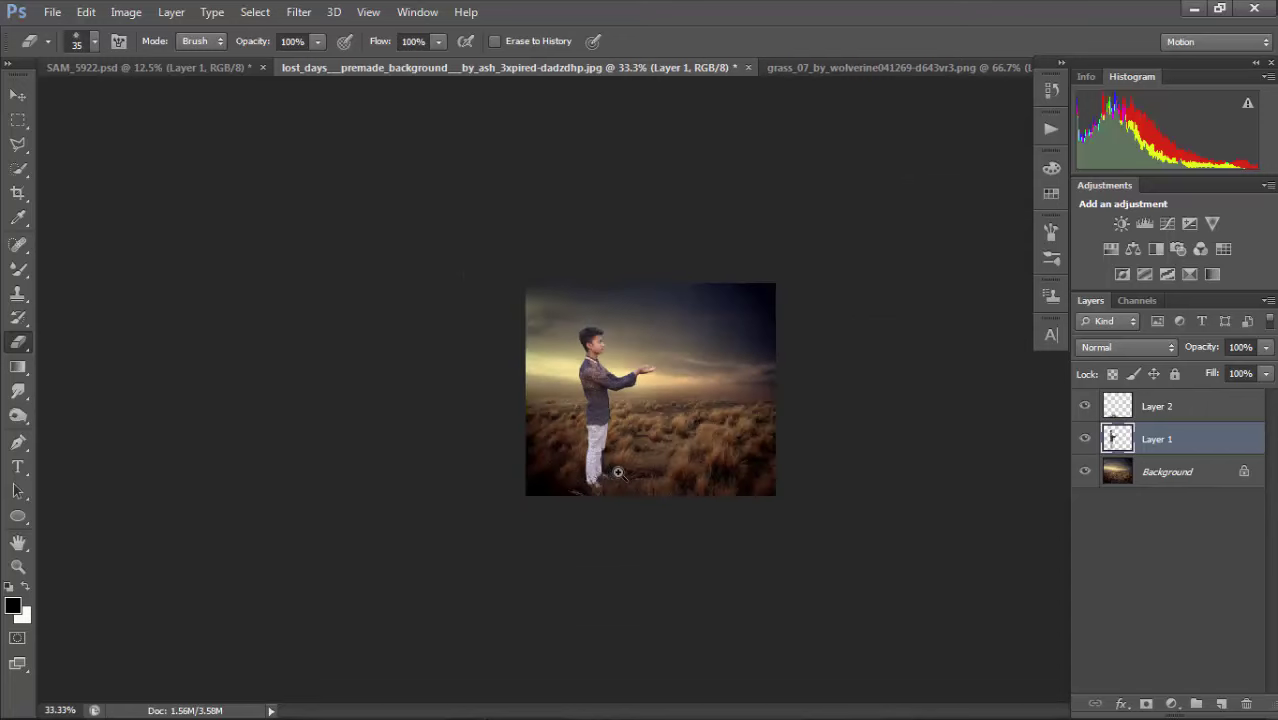
pyautogui.keyDown('ctrl'); pyautogui.click(618, 472); pyautogui.keyUp('ctrl')
pyautogui.keyDown('ctrl'); pyautogui.click(618, 472); pyautogui.keyUp('ctrl')
pyautogui.keyDown('ctrl'); pyautogui.click(618, 470); pyautogui.keyUp('ctrl')
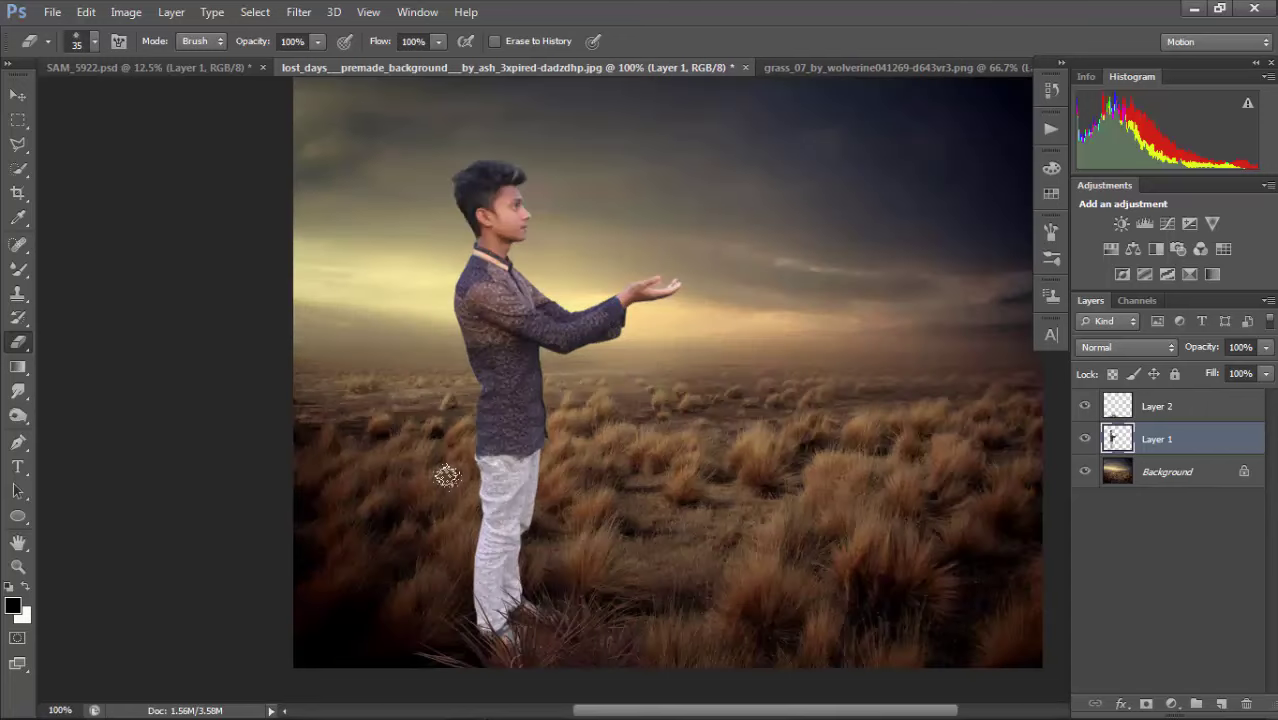
pyautogui.moveTo(669, 612)
pyautogui.mouseDown()
pyautogui.moveTo(642, 525)
pyautogui.moveTo(622, 515)
pyautogui.mouseUp()
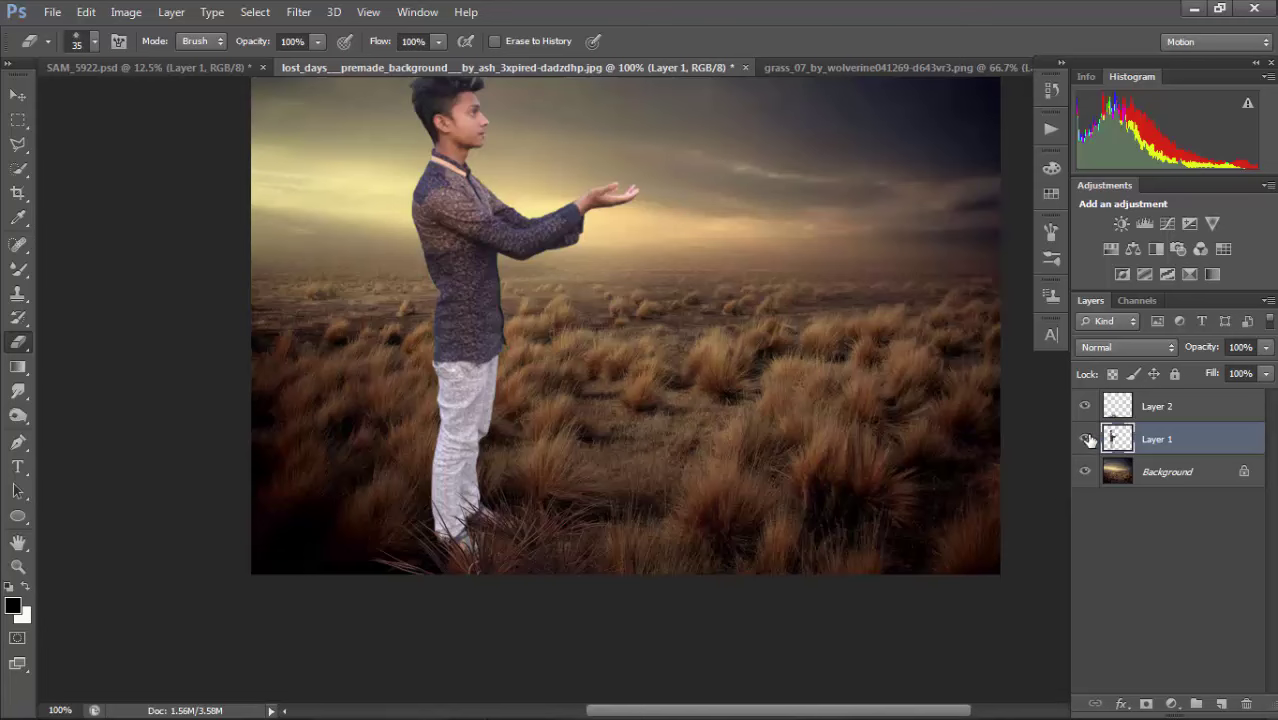
pyautogui.click(1085, 439)
pyautogui.click(1085, 439)
pyautogui.click(1085, 405)
pyautogui.click(1085, 405)
# Apply a Gaussian Blur to the foreground grass on Layer 2.
pyautogui.click(1140, 406)
pyautogui.click(299, 12)
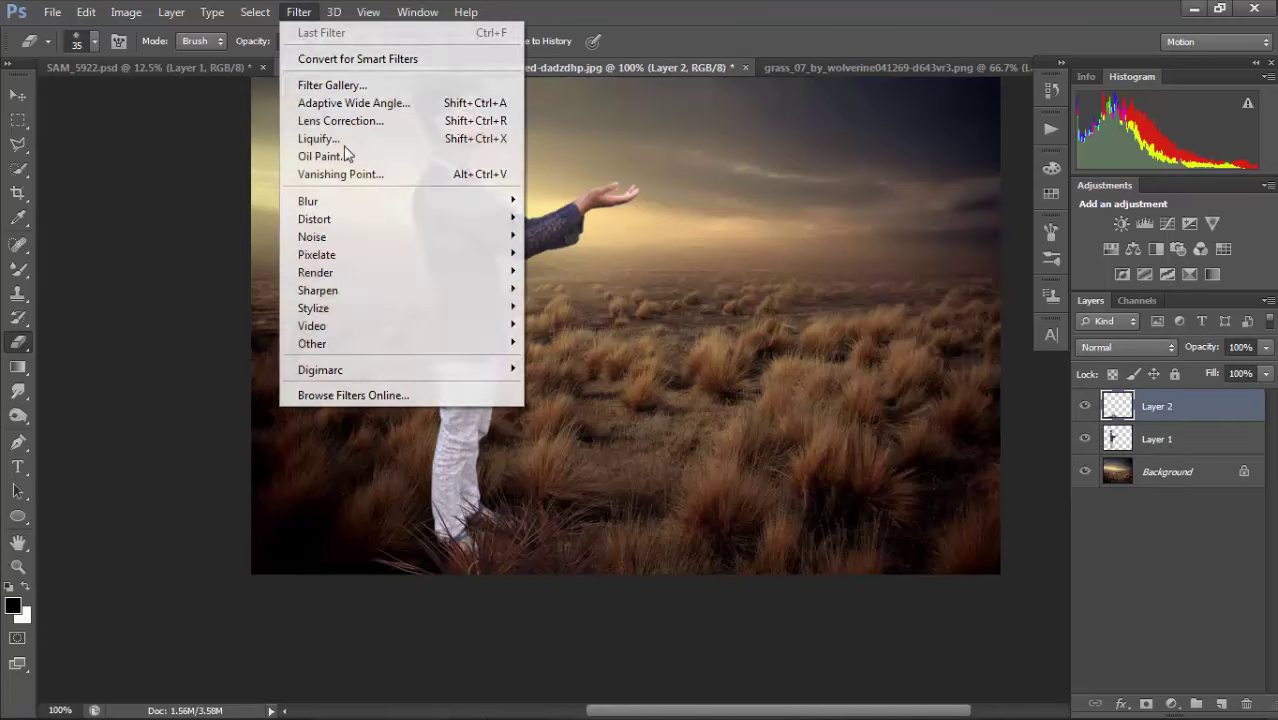
pyautogui.moveTo(370, 207)
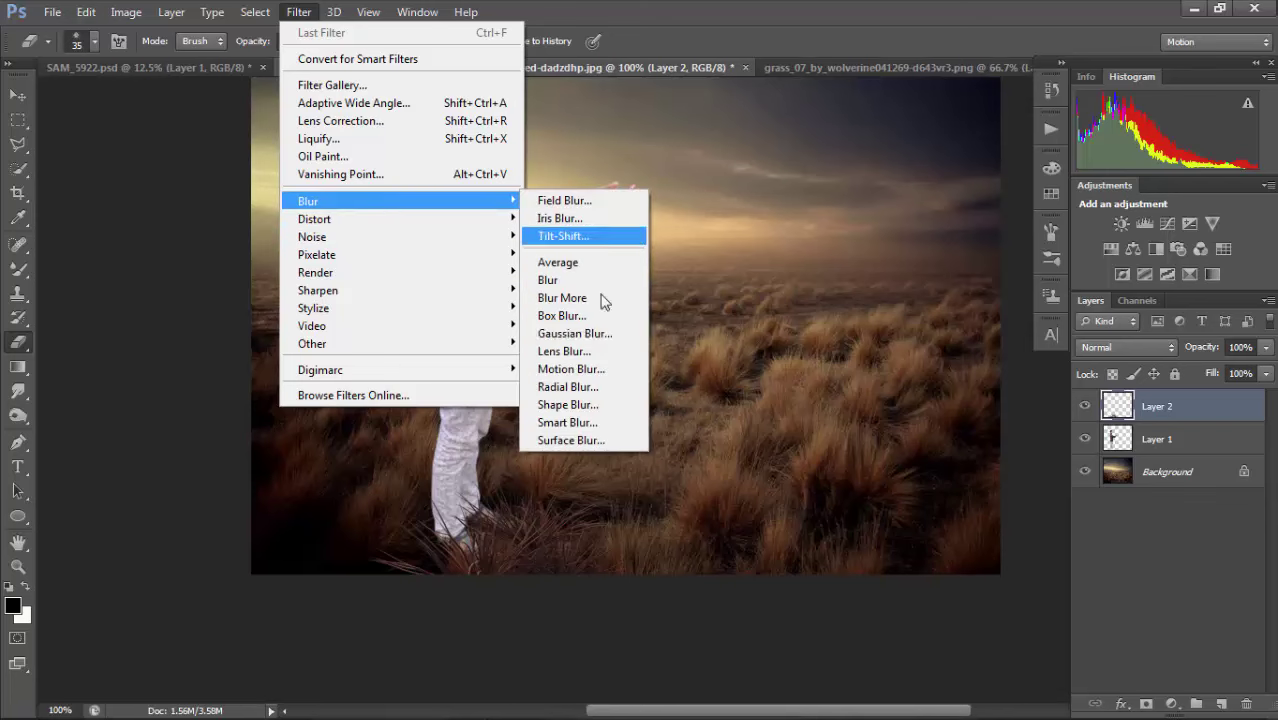
pyautogui.click(580, 331)
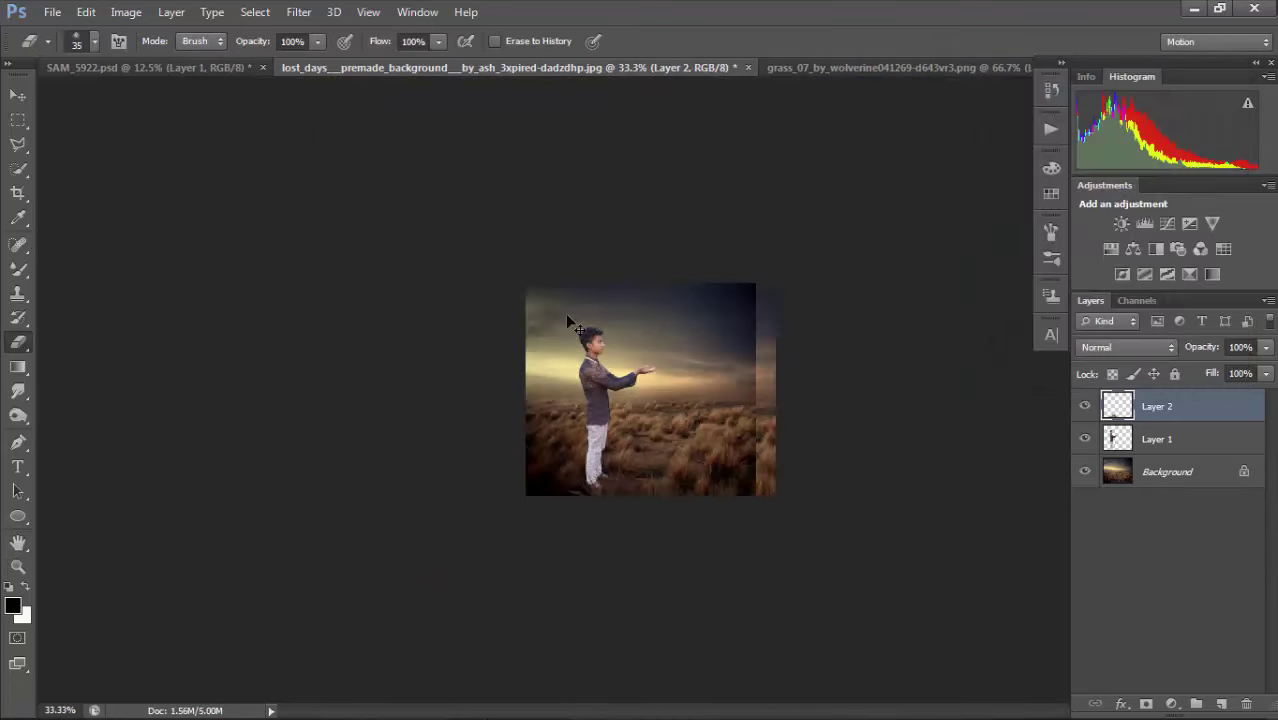
pyautogui.keyDown('ctrl'); pyautogui.click(669, 363); pyautogui.keyUp('ctrl')
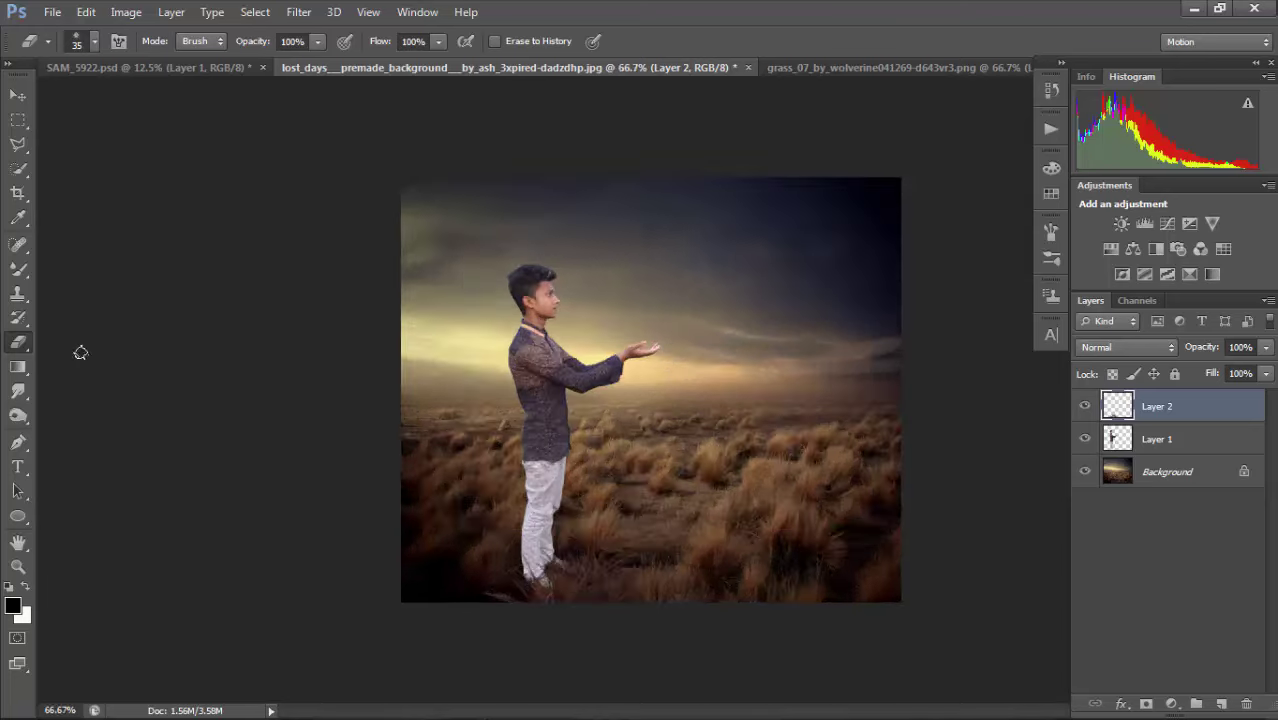
# Try to crop the composite by adjusting the crop frame's left edge.
pyautogui.click(18, 193)
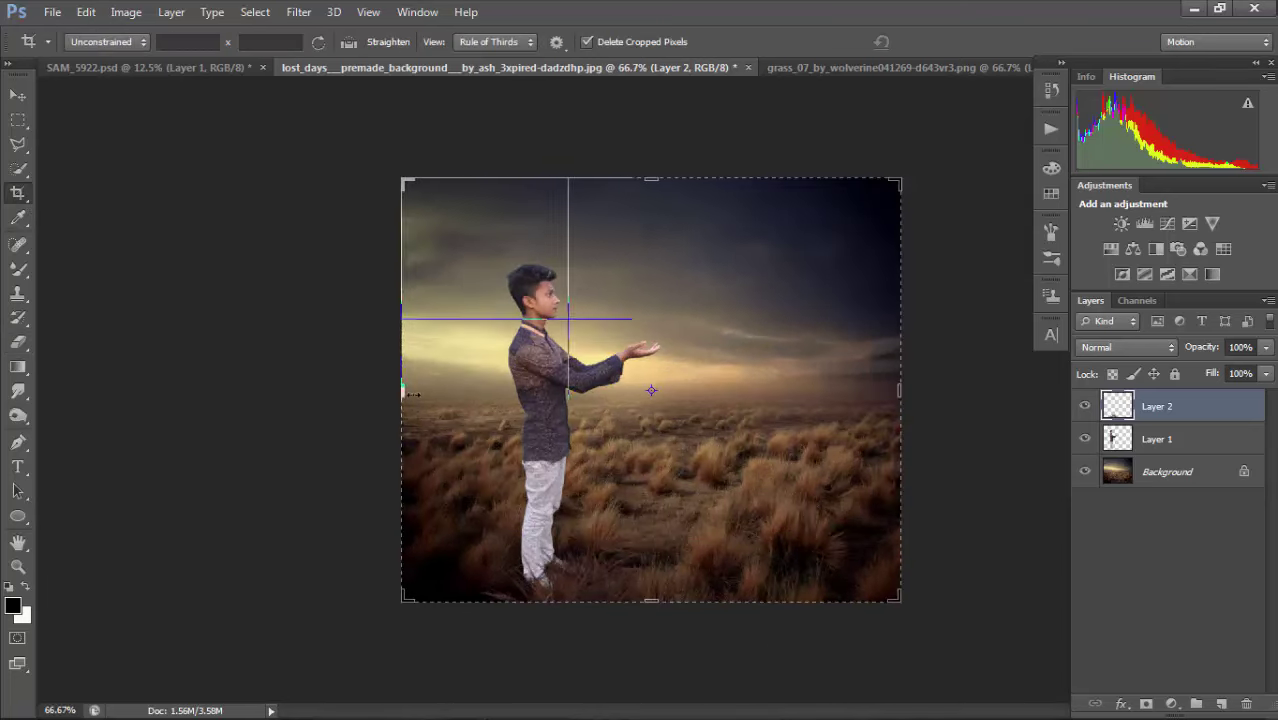
pyautogui.moveTo(413, 395); pyautogui.dragTo(392, 391)
pyautogui.press('Return')
# Browse Local Disk (E:) to New folder (3) and open dead_tree_02_png_by_gd08-d4s7iiz.png.
pyautogui.click(51, 12)
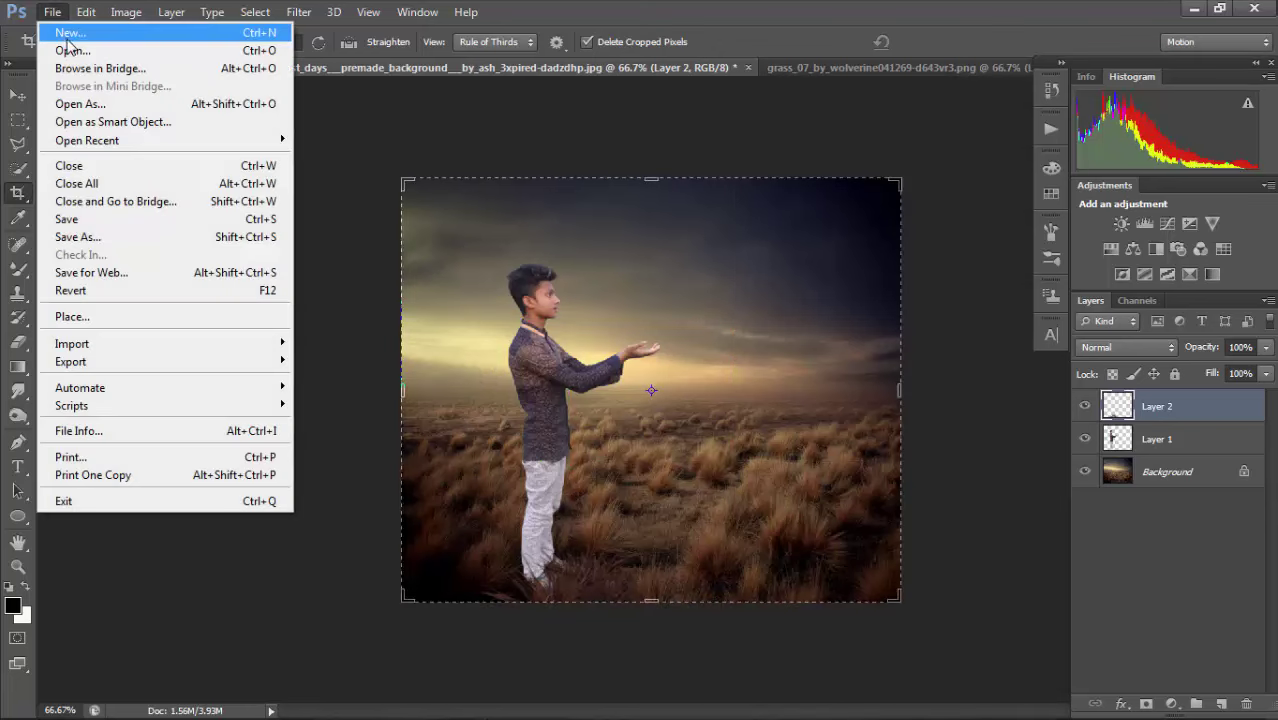
pyautogui.click(55, 47)
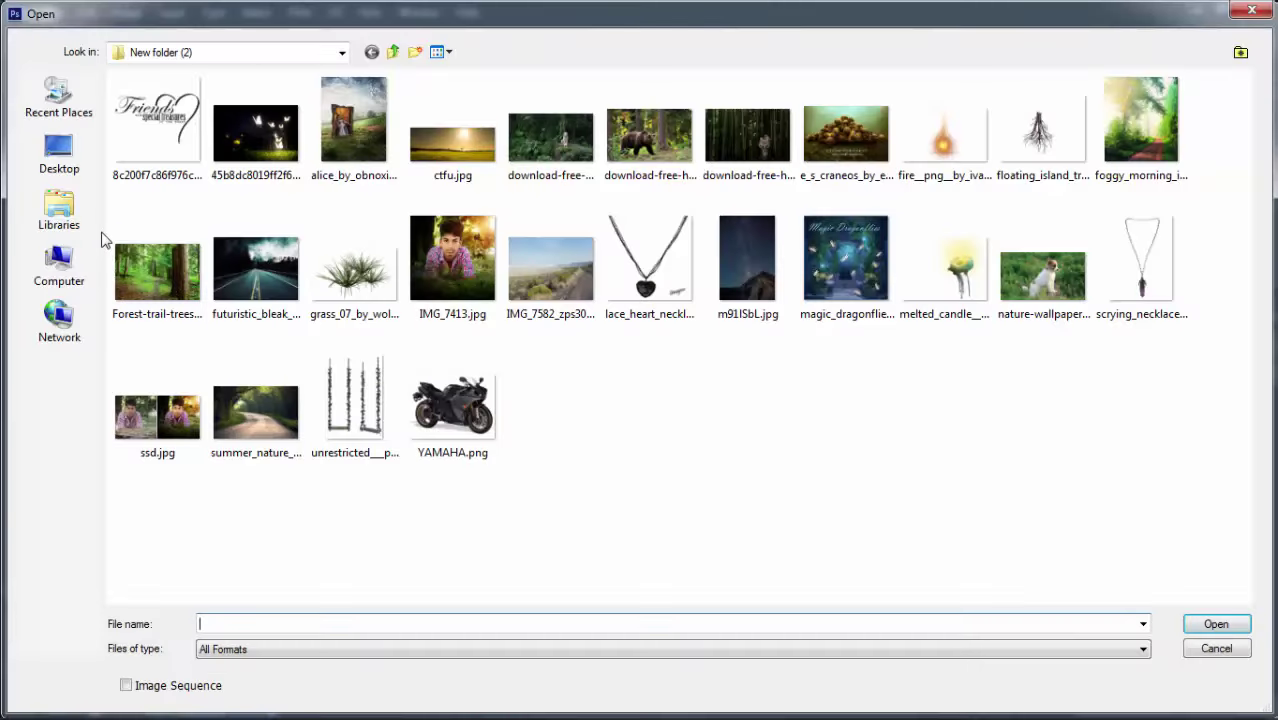
pyautogui.click(60, 266)
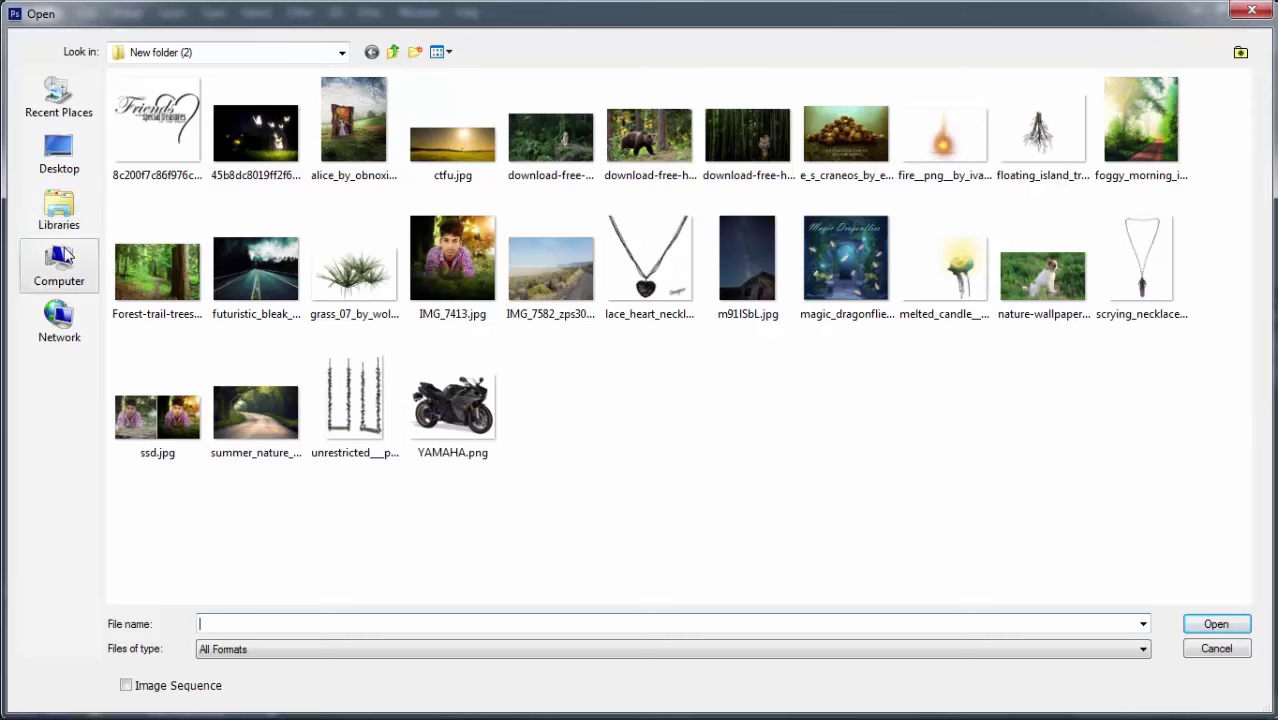
pyautogui.doubleClick(622, 143)
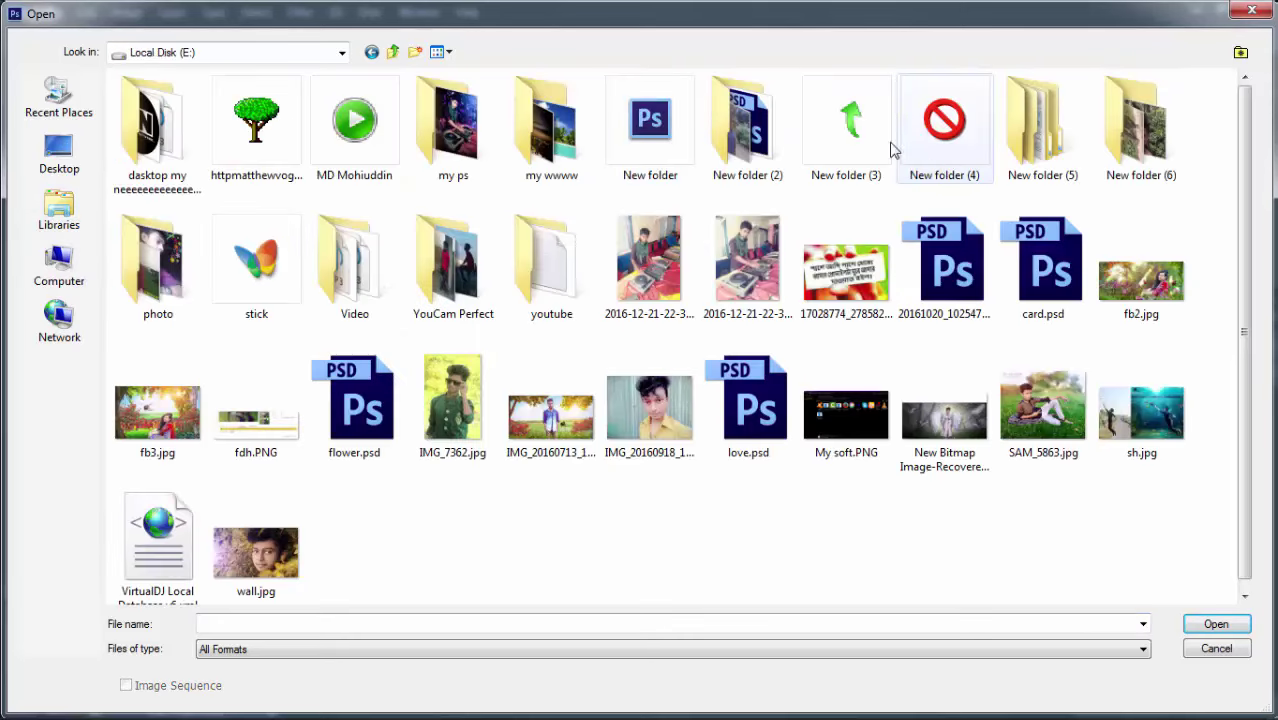
pyautogui.doubleClick(256, 258)
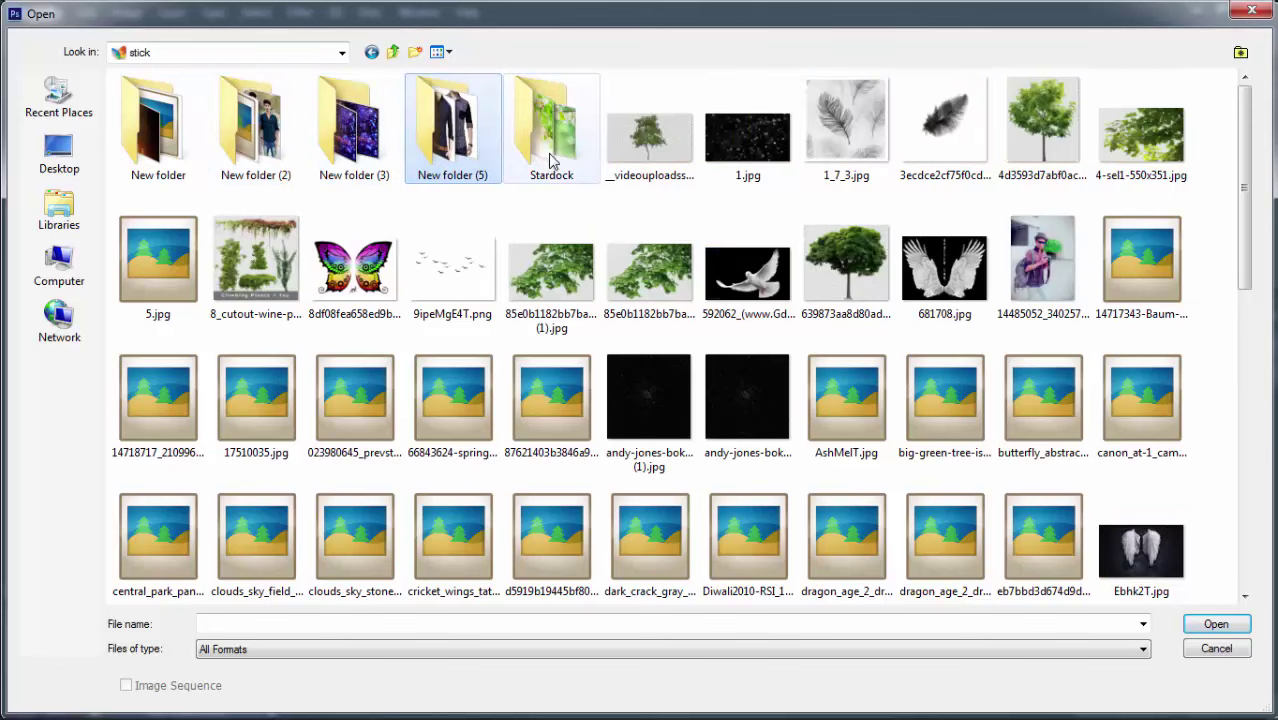
pyautogui.press('BackSpace')
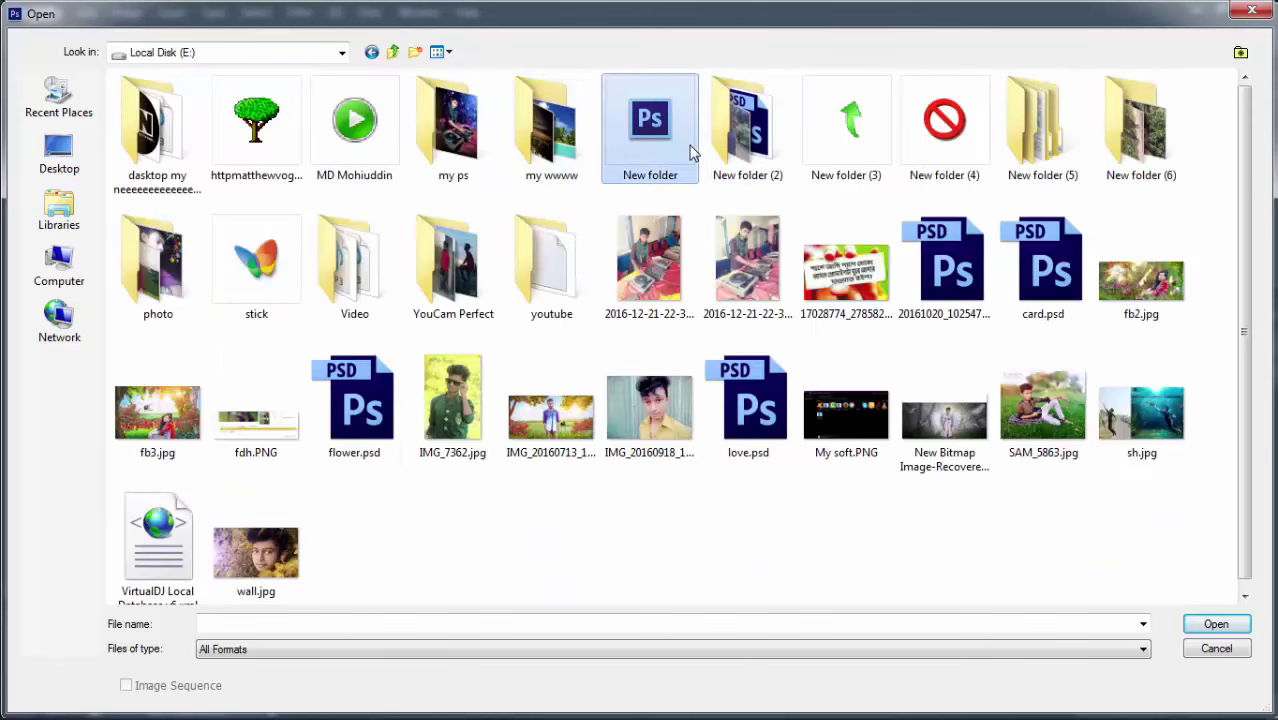
pyautogui.doubleClick(688, 150)
pyautogui.doubleClick(450, 135)
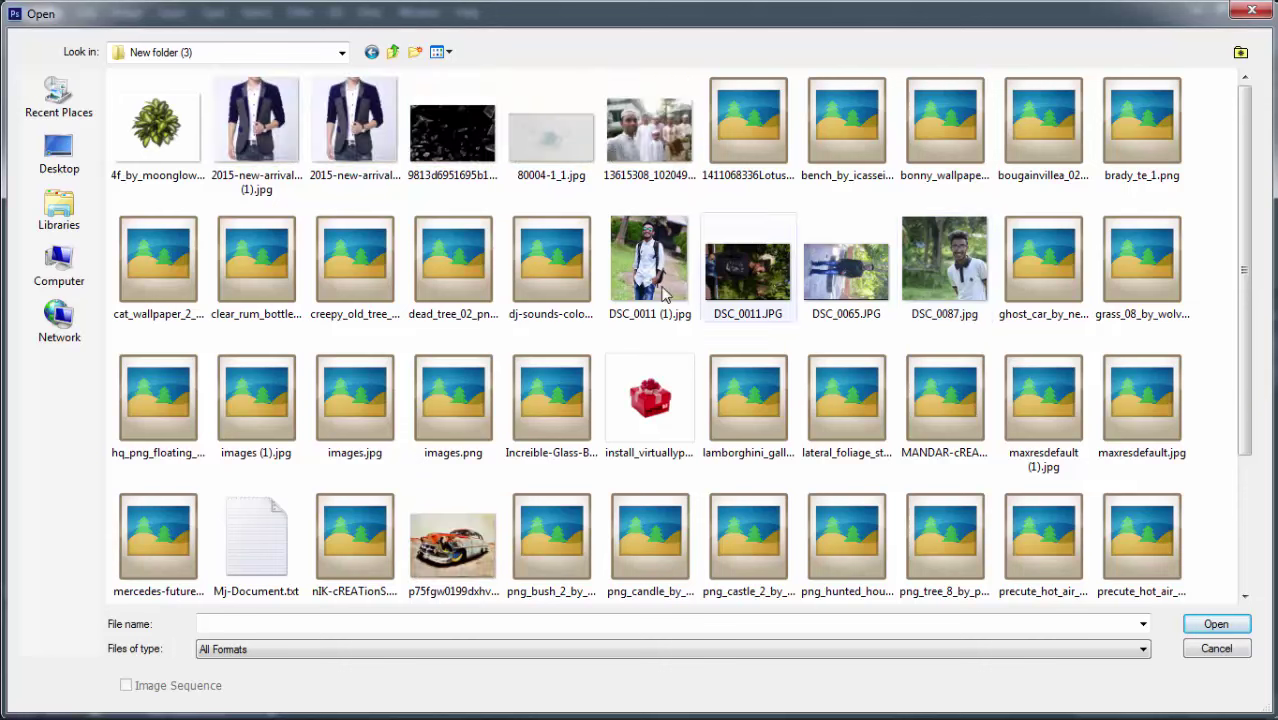
pyautogui.doubleClick(453, 258)
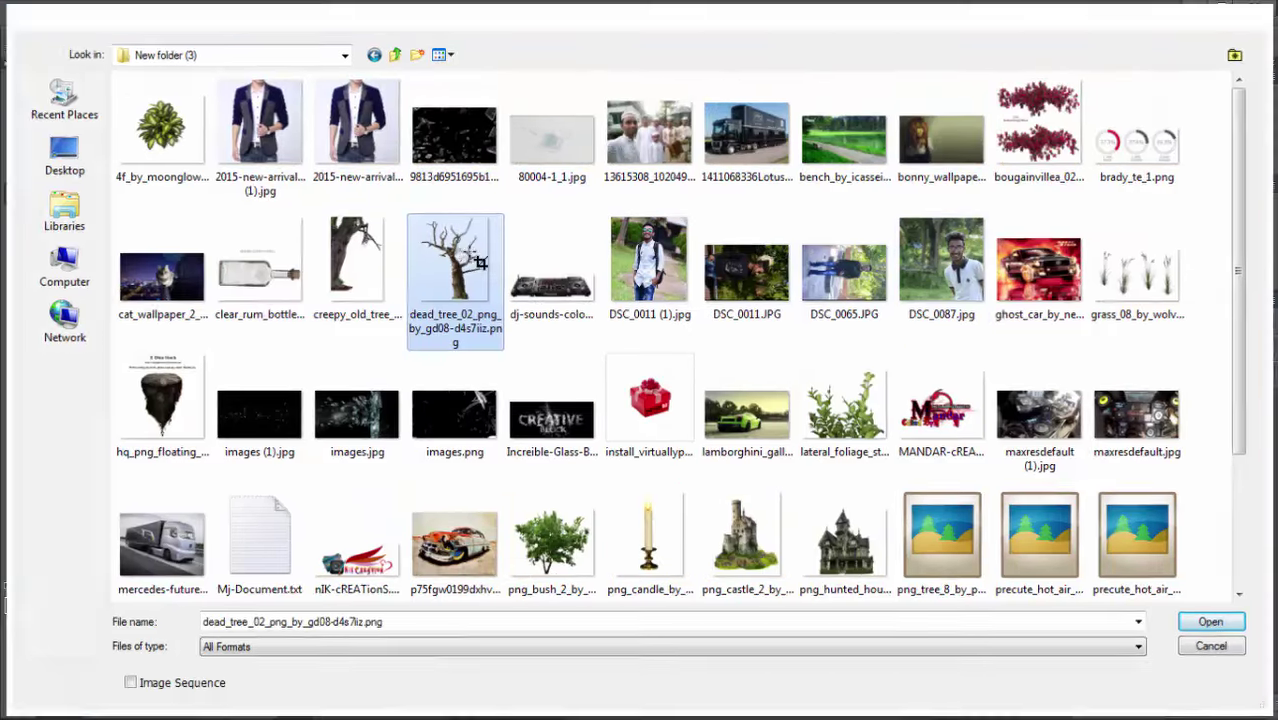
pyautogui.moveTo(544, 249); pyautogui.dragTo(543, 249)
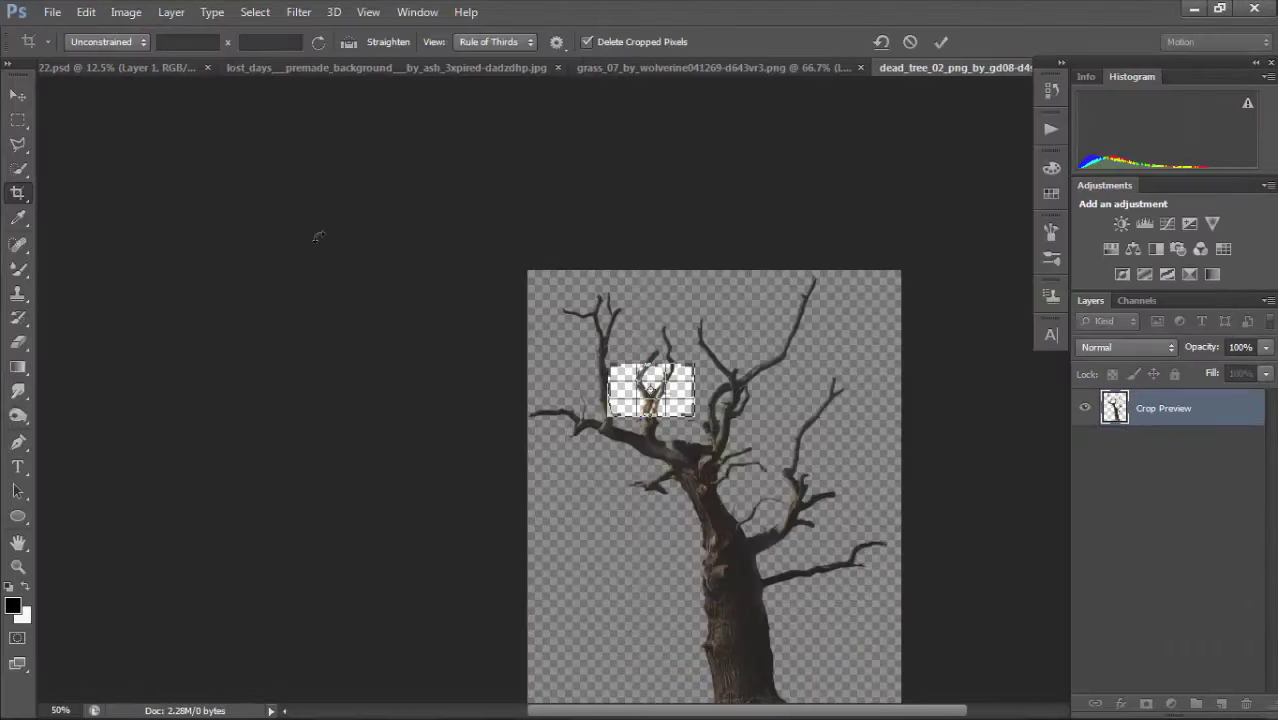
pyautogui.press('Return')
pyautogui.hotkey('ctrl', 'z')
# Move the dead tree into the lost_days background document, placing it over the left side of the image.
pyautogui.click(16, 95)
pyautogui.moveTo(698, 330); pyautogui.dragTo(290, 68)
pyautogui.moveTo(367, 158); pyautogui.dragTo(549, 216)
# Flip the dead tree horizontally, scale it to about 92% and position its trunk beside the man's back.
pyautogui.hotkey('ctrl', 't')
pyautogui.rightClick(467, 268)
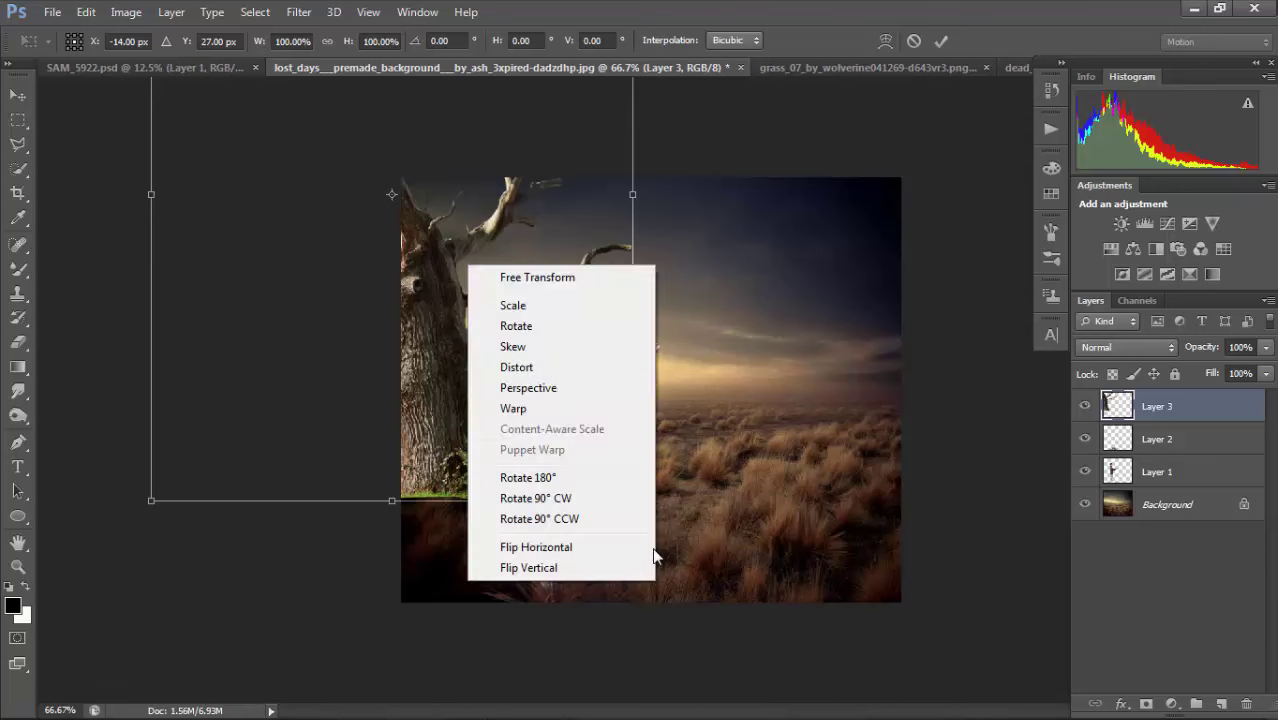
pyautogui.click(633, 549)
pyautogui.moveTo(527, 308); pyautogui.dragTo(678, 360)
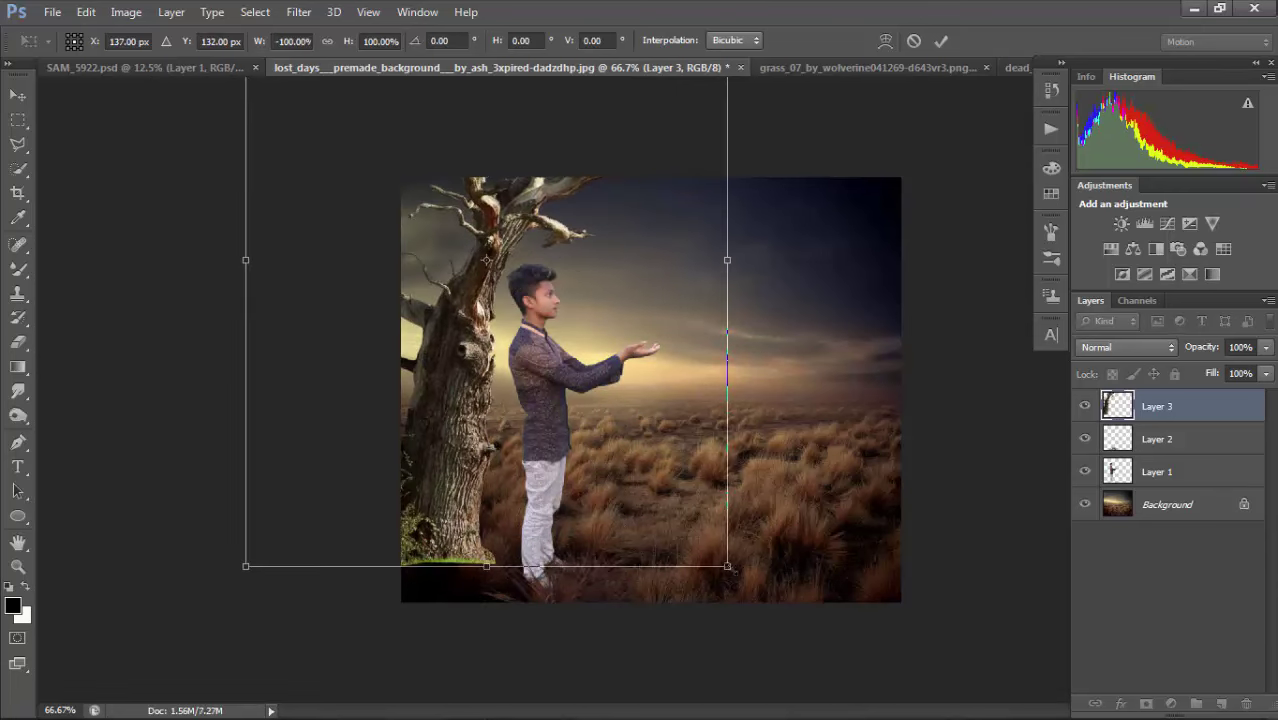
pyautogui.moveTo(727, 566); pyautogui.dragTo(688, 516)
pyautogui.moveTo(546, 327); pyautogui.dragTo(567, 377)
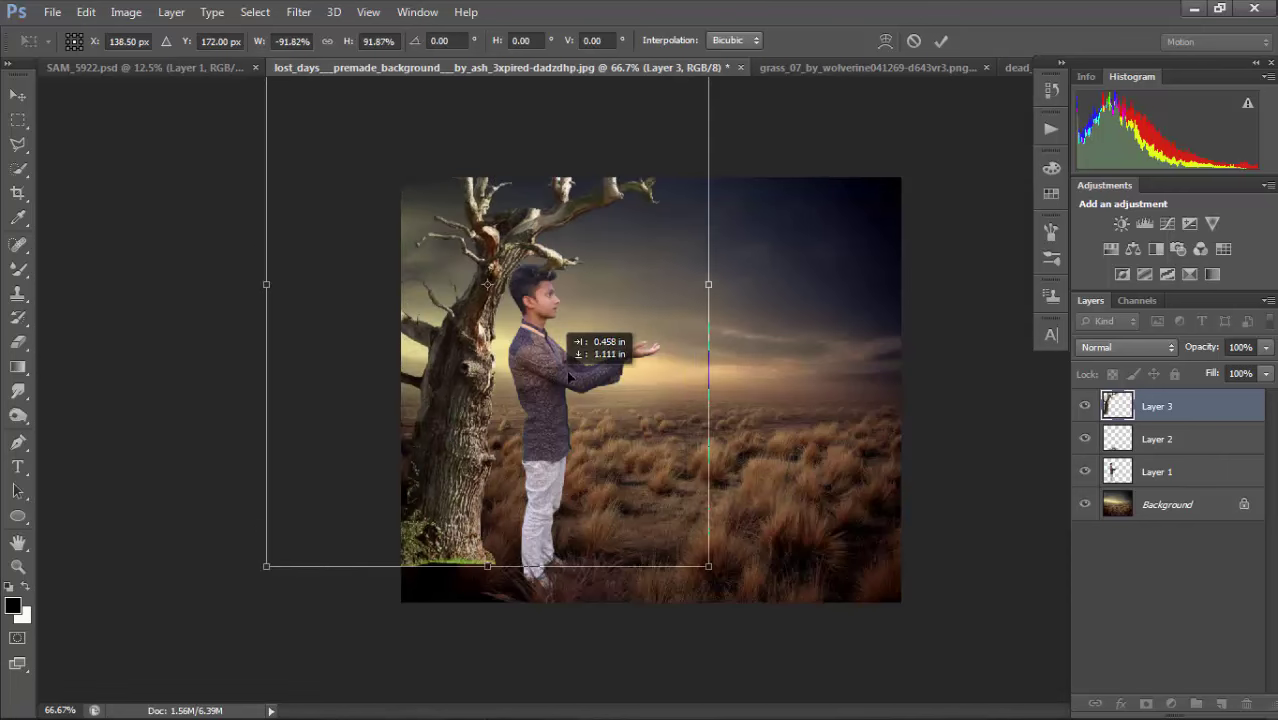
# Rotate the tree to 20.16° and reposition it so only its branches reach into the image's upper-left sky.
pyautogui.moveTo(778, 316); pyautogui.dragTo(774, 228)
pyautogui.moveTo(487, 397); pyautogui.dragTo(330, 372)
pyautogui.moveTo(440, 411); pyautogui.dragTo(447, 530)
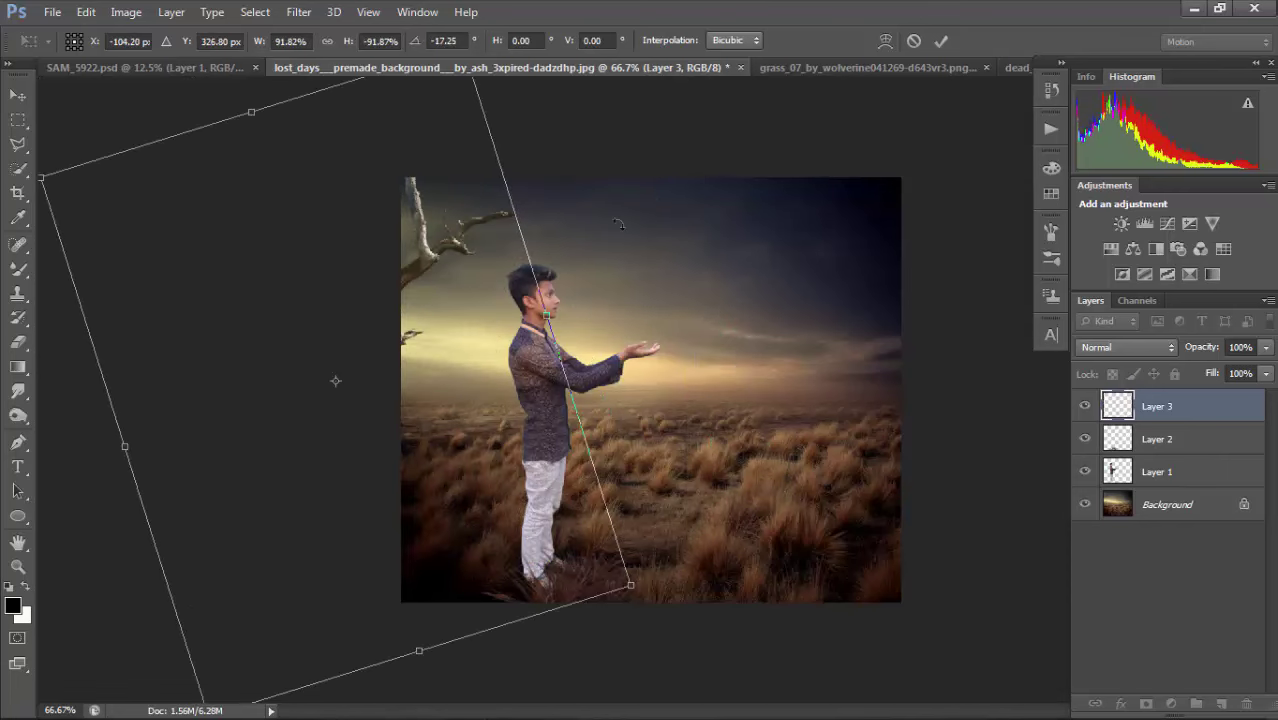
pyautogui.moveTo(618, 224); pyautogui.dragTo(646, 291)
pyautogui.moveTo(289, 338); pyautogui.dragTo(337, 191)
pyautogui.moveTo(838, 162); pyautogui.dragTo(841, 308)
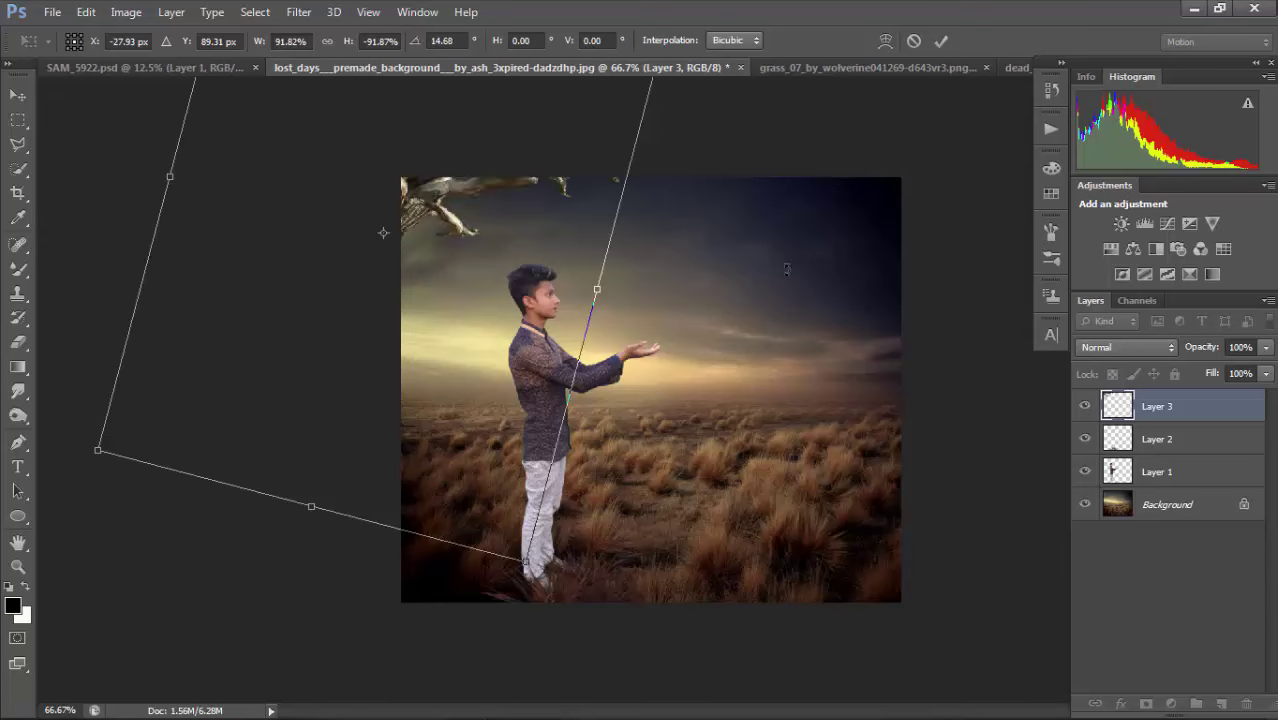
pyautogui.moveTo(787, 269); pyautogui.dragTo(781, 307)
pyautogui.moveTo(398, 187); pyautogui.dragTo(411, 210)
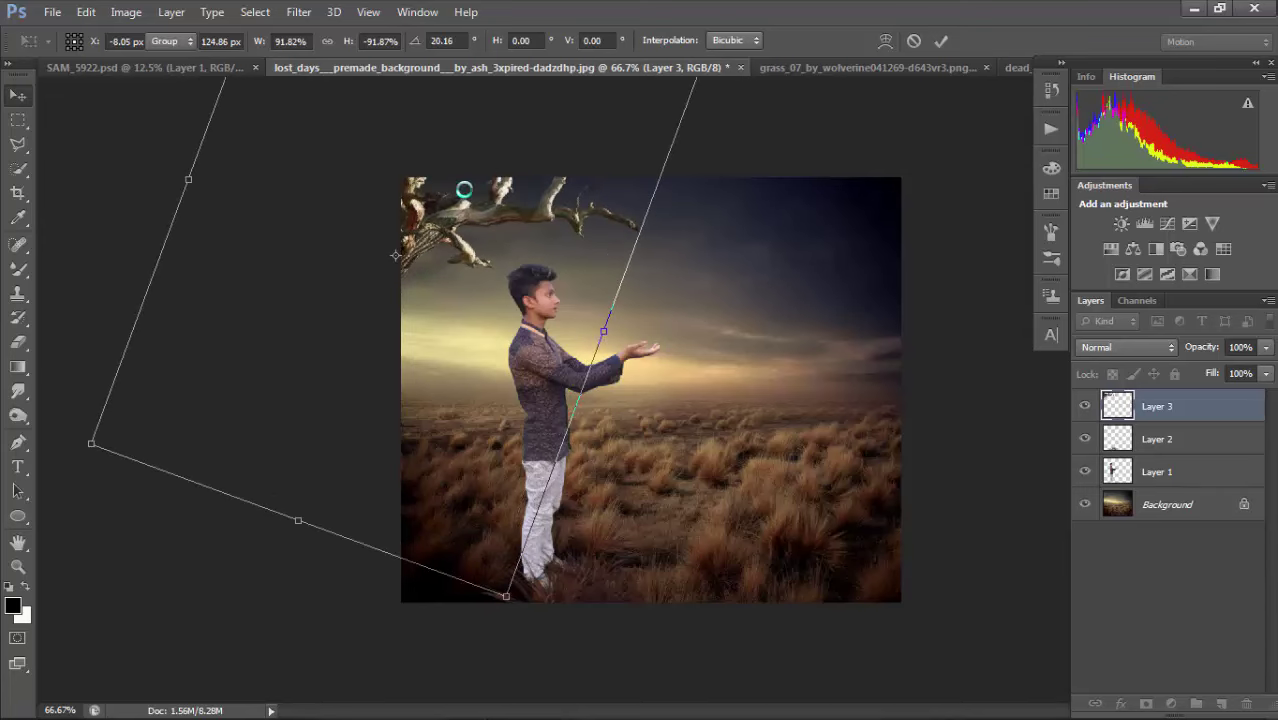
# Scale the tree on Layer 3 to about 58% and fit its branches into the image's upper-left corner above the man.
pyautogui.hotkey('ctrl', '-')
pyautogui.hotkey('ctrl', 't')
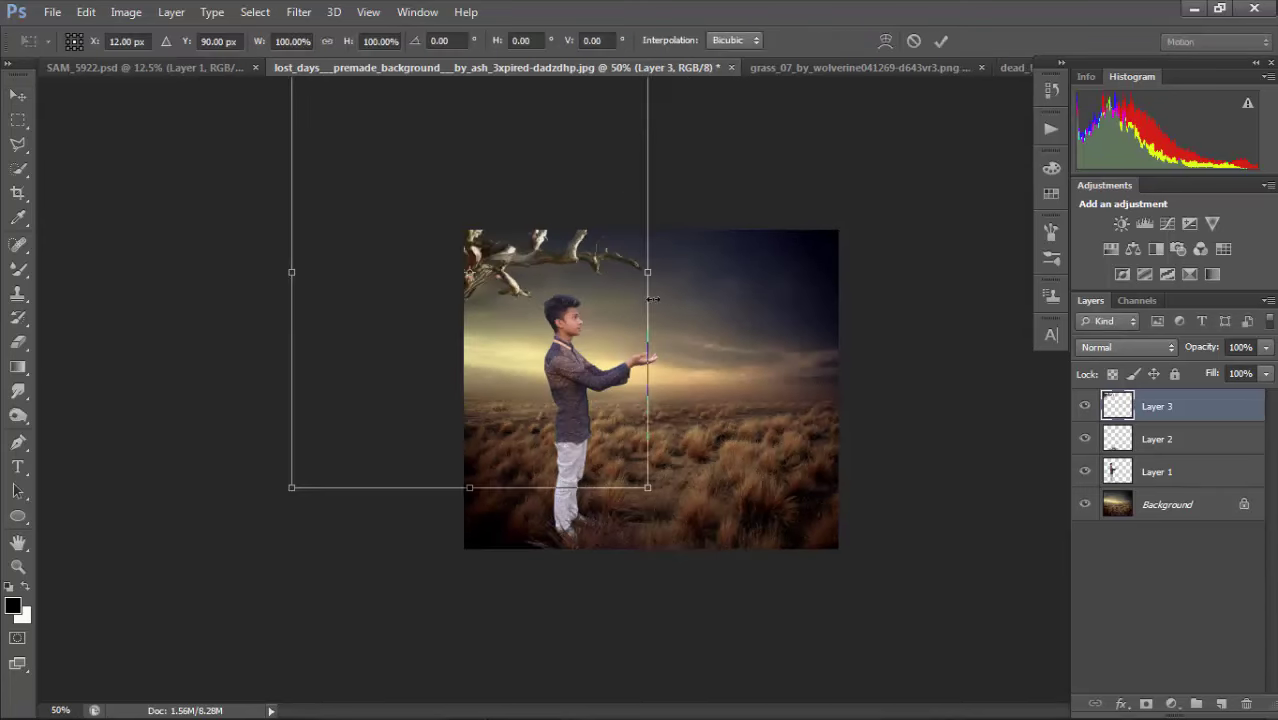
pyautogui.moveTo(655, 490); pyautogui.dragTo(498, 306)
pyautogui.moveTo(446, 214); pyautogui.dragTo(551, 288)
pyautogui.moveTo(532, 302)
pyautogui.mouseDown()
pyautogui.moveTo(514, 318)
pyautogui.moveTo(514, 294)
pyautogui.moveTo(562, 294)
pyautogui.moveTo(541, 296)
pyautogui.mouseUp()
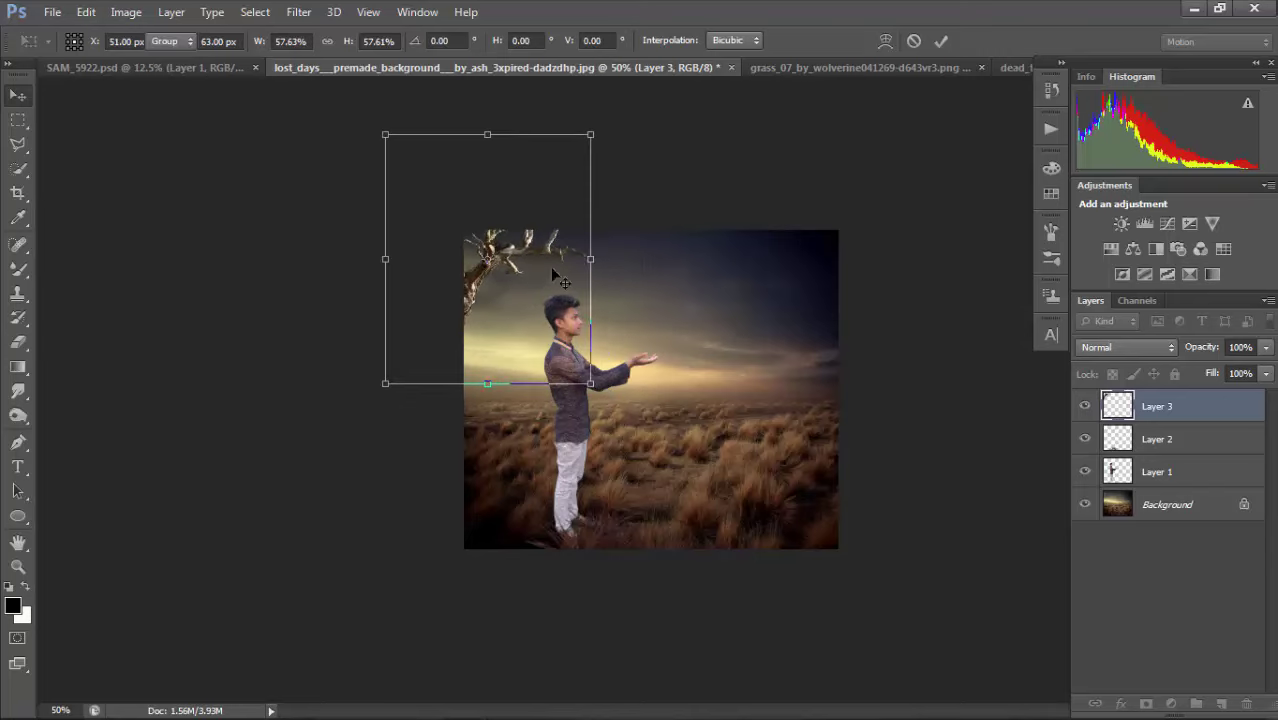
pyautogui.press('Return')
pyautogui.hotkey('ctrl', '+')
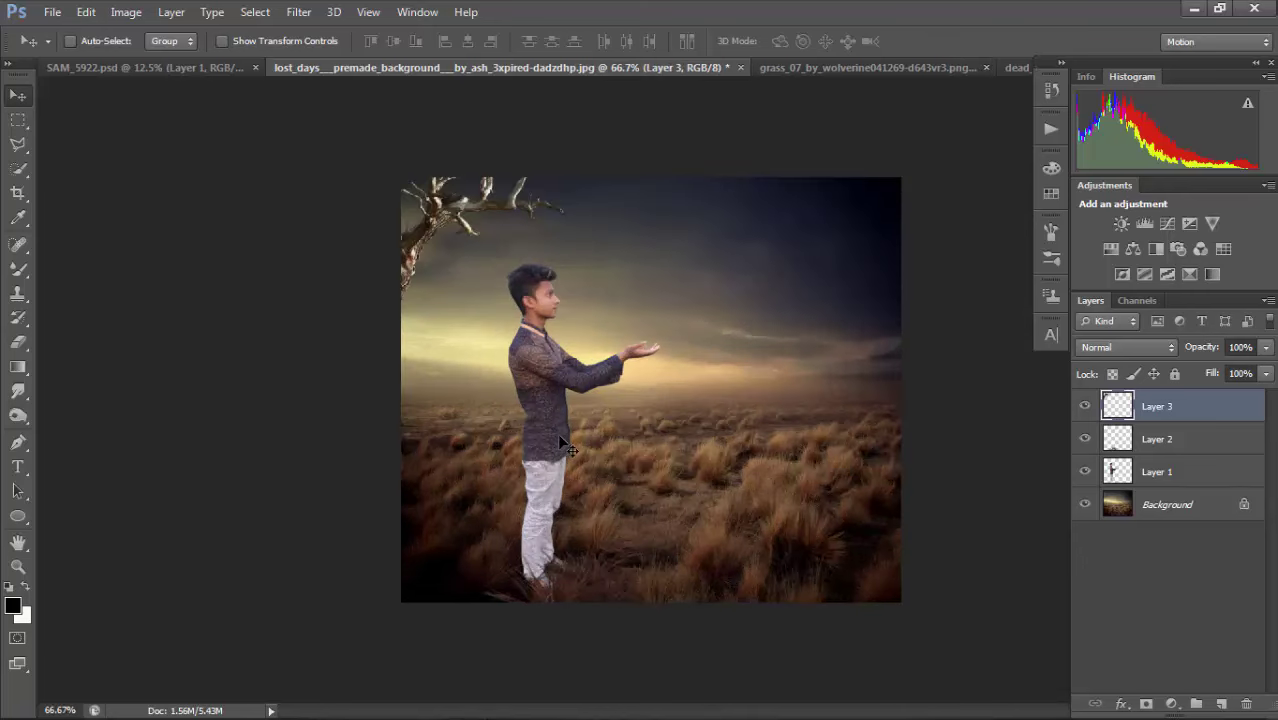
# Duplicate Layer 3, rotate the copy to -60.05° and place it so its trunk emerges from the image's lower-left corner.
pyautogui.hotkey('ctrl', 'j')
pyautogui.moveTo(548, 381); pyautogui.dragTo(535, 547)
pyautogui.hotkey('ctrl', 't')
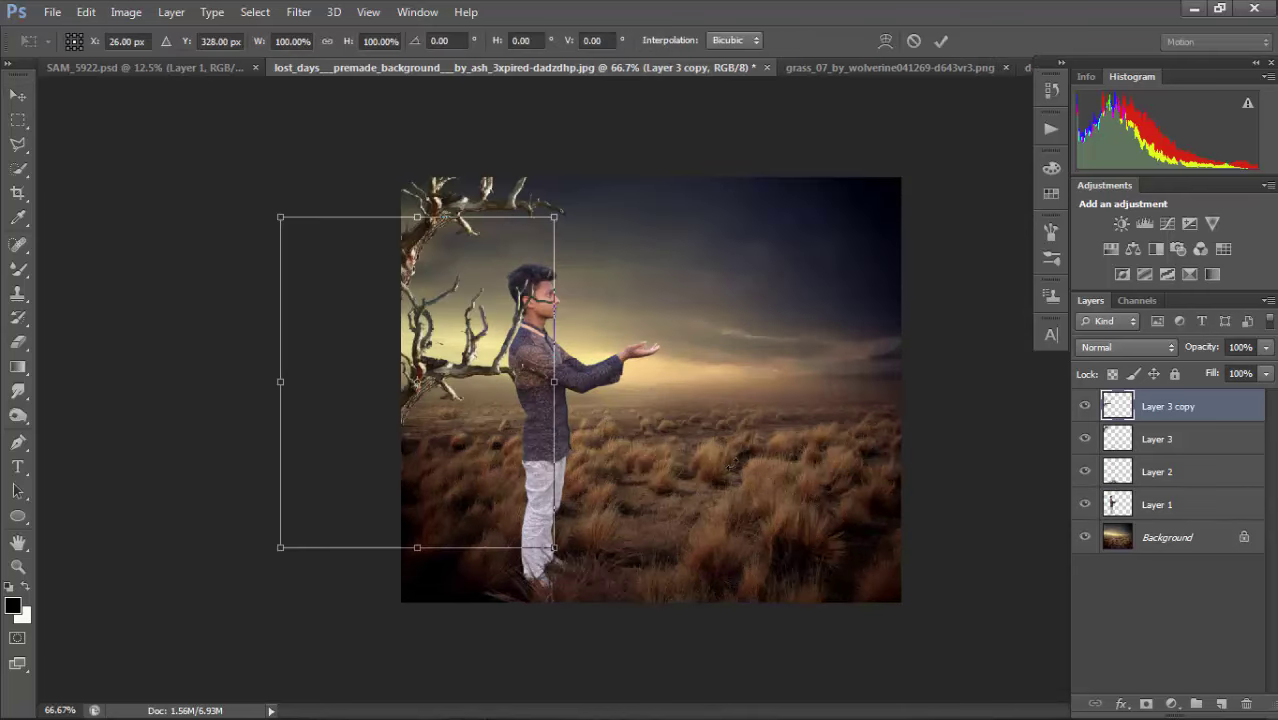
pyautogui.moveTo(572, 600); pyautogui.dragTo(736, 354)
pyautogui.moveTo(460, 450)
pyautogui.mouseDown()
pyautogui.moveTo(460, 462)
pyautogui.moveTo(404, 480)
pyautogui.moveTo(456, 438)
pyautogui.moveTo(427, 452)
pyautogui.moveTo(437, 455)
pyautogui.mouseUp()
pyautogui.press('Return')
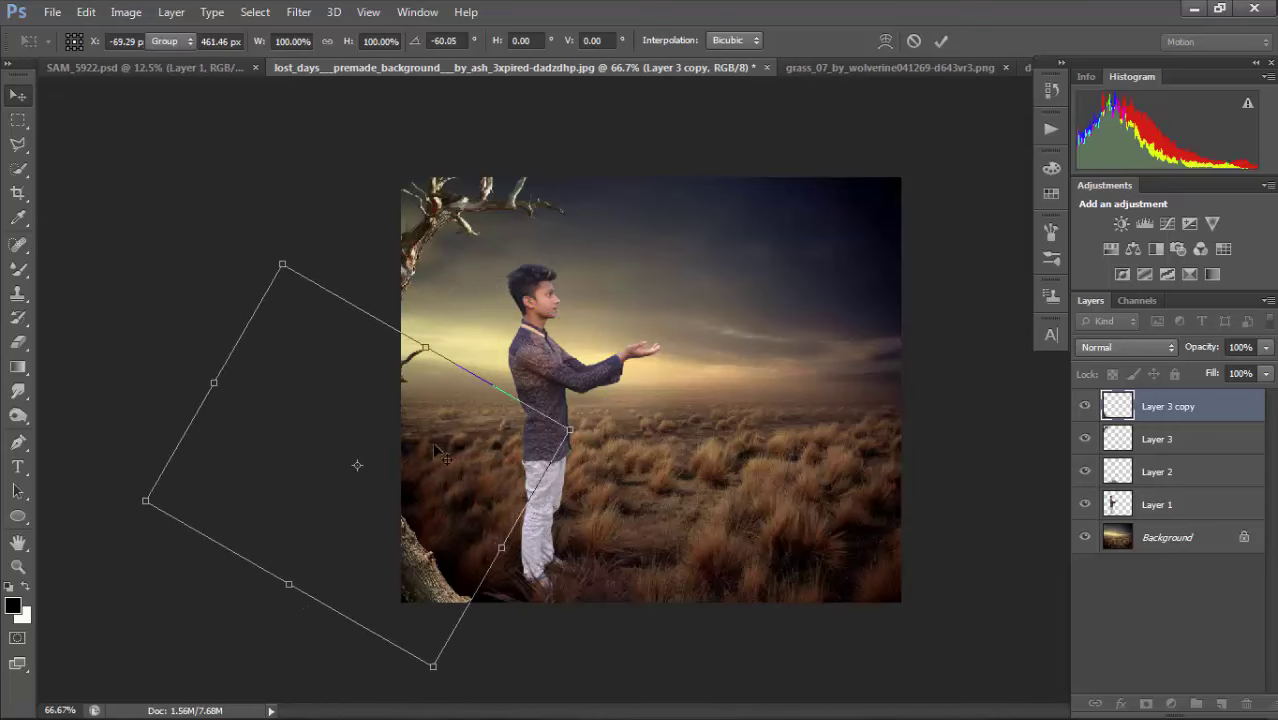
# Darken the duplicated tree with Hue/Saturation, setting lightness to -39.
pyautogui.hotkey('ctrl', 'u')
pyautogui.moveTo(1014, 285); pyautogui.dragTo(1004, 289)
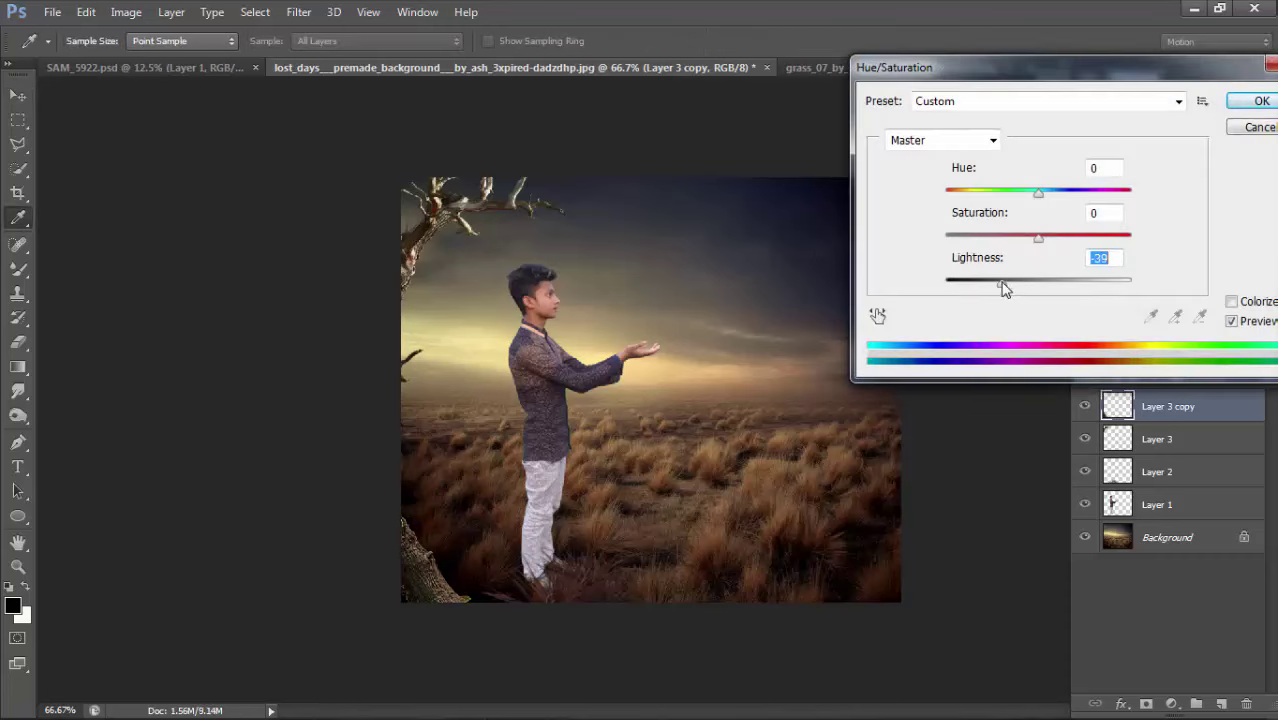
pyautogui.click(1262, 102)
# Erase the base of the lower-left trunk with a soft 152 px eraser brush at 0% hardness.
pyautogui.click(18, 342)
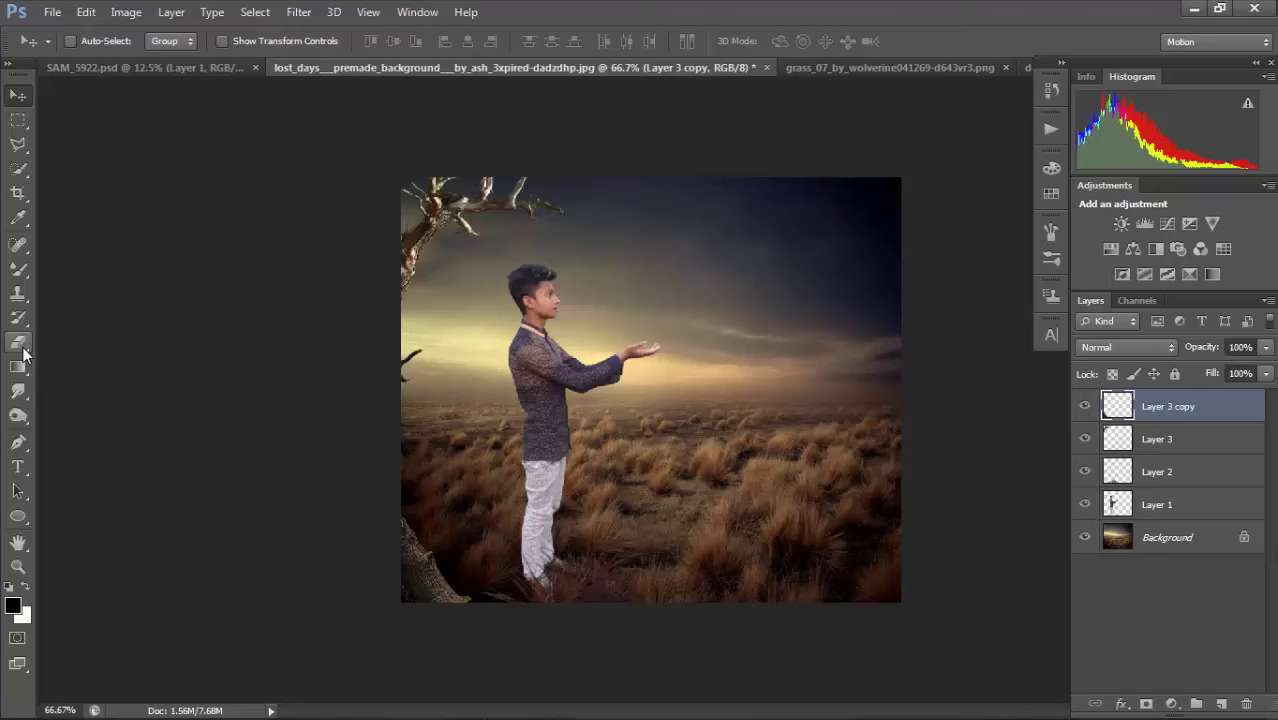
pyautogui.rightClick(613, 445)
pyautogui.click(664, 393)
pyautogui.click(753, 293)
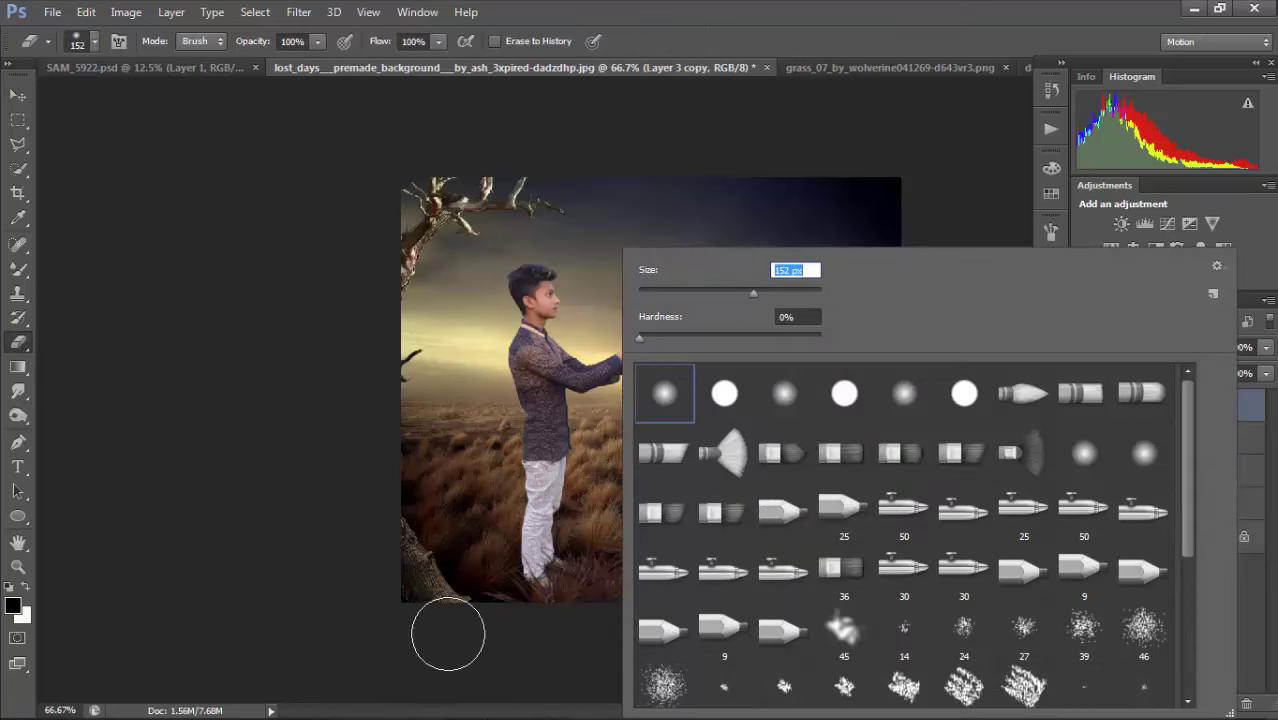
pyautogui.moveTo(448, 634)
pyautogui.mouseDown()
pyautogui.moveTo(415, 634)
pyautogui.moveTo(469, 632)
pyautogui.moveTo(418, 634)
pyautogui.moveTo(482, 637)
pyautogui.mouseUp()
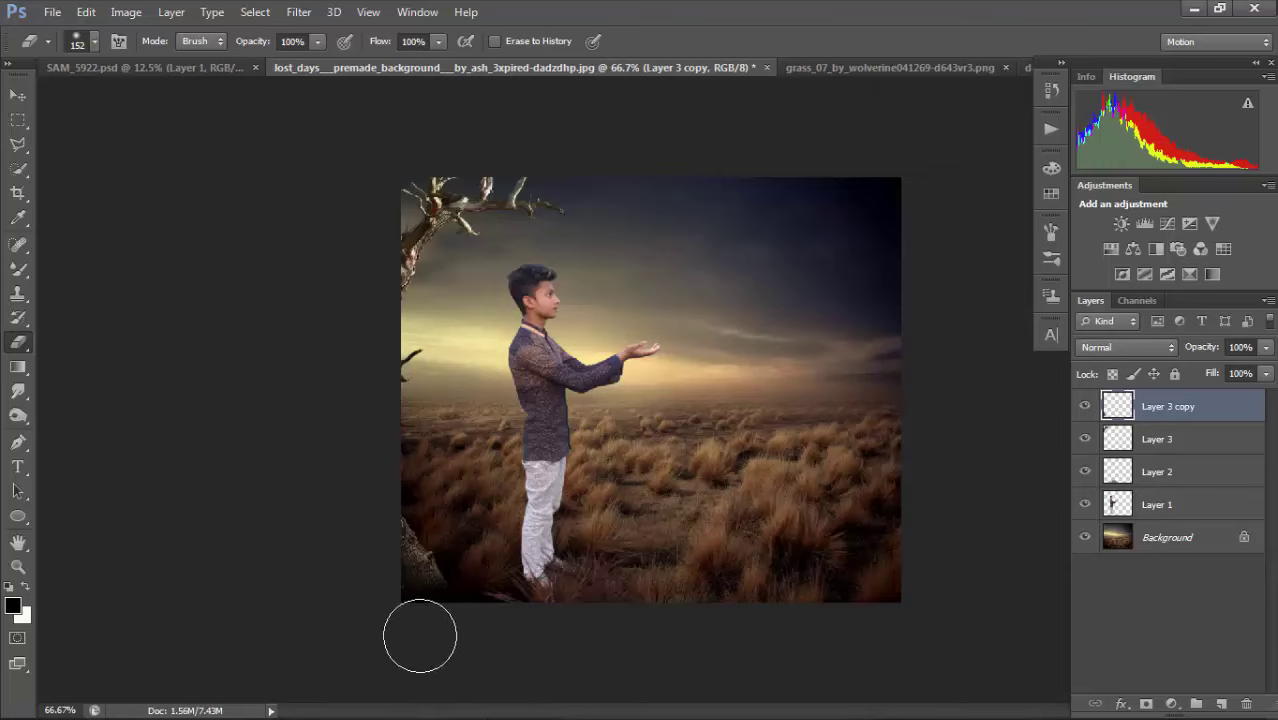
# Rotate the duplicated tree layer by 3.64° so the lower-left trunk stands slightly differently at the image edge.
pyautogui.keyDown('ctrl'); pyautogui.click(616, 589); pyautogui.keyUp('ctrl')
pyautogui.moveTo(731, 611); pyautogui.dragTo(697, 497)
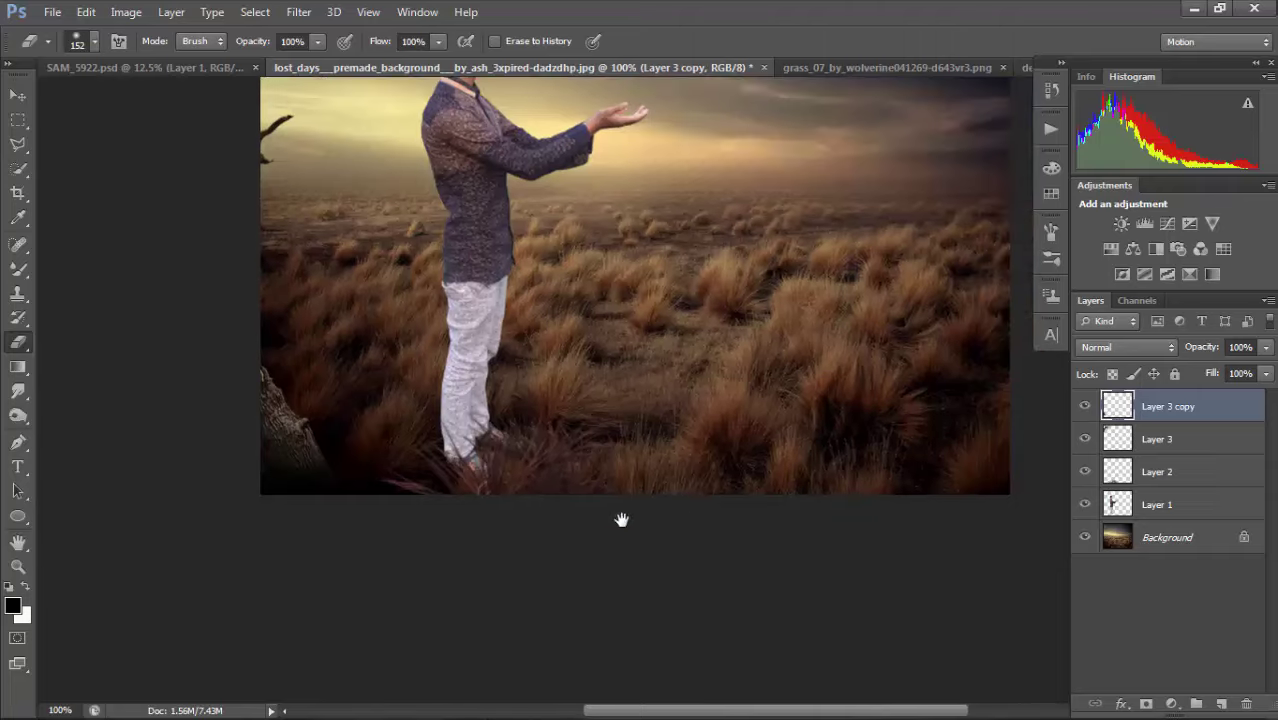
pyautogui.hotkey('ctrl', 't')
pyautogui.moveTo(743, 235); pyautogui.dragTo(745, 272)
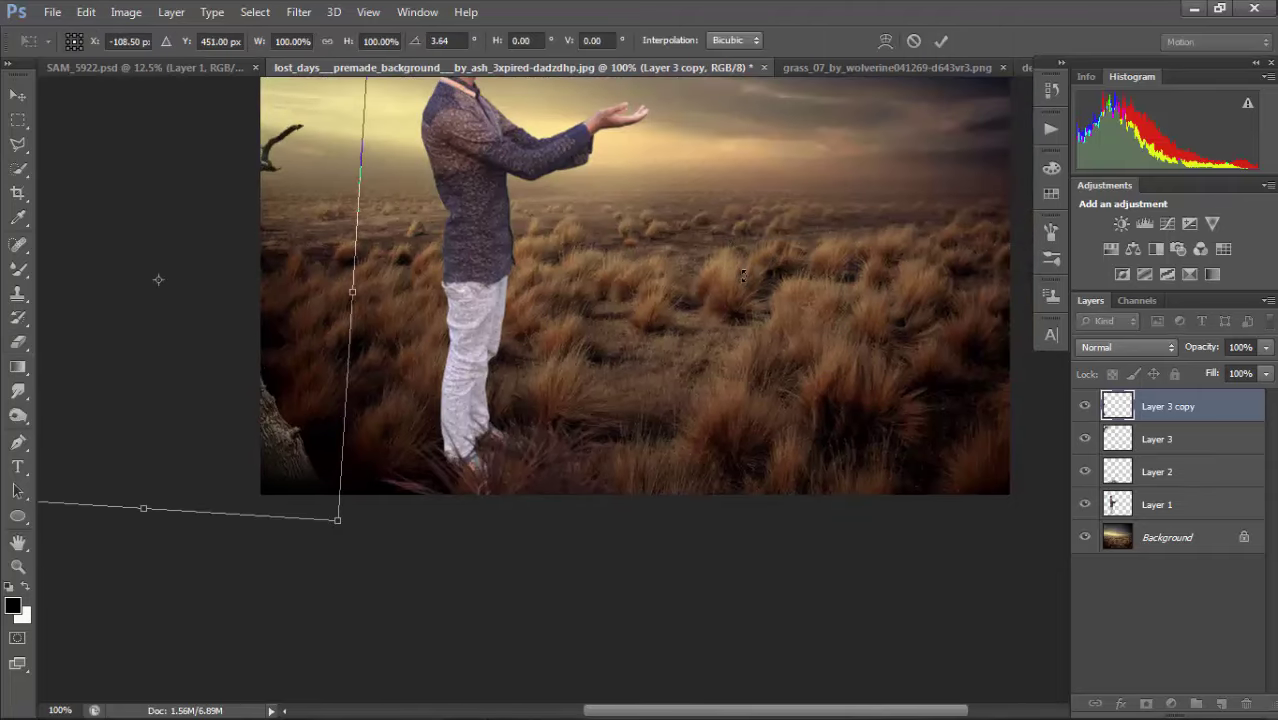
pyautogui.press('Return')
pyautogui.hotkey('ctrl', '-')
pyautogui.hotkey('ctrl', '-')
pyautogui.hotkey('ctrl', '-')
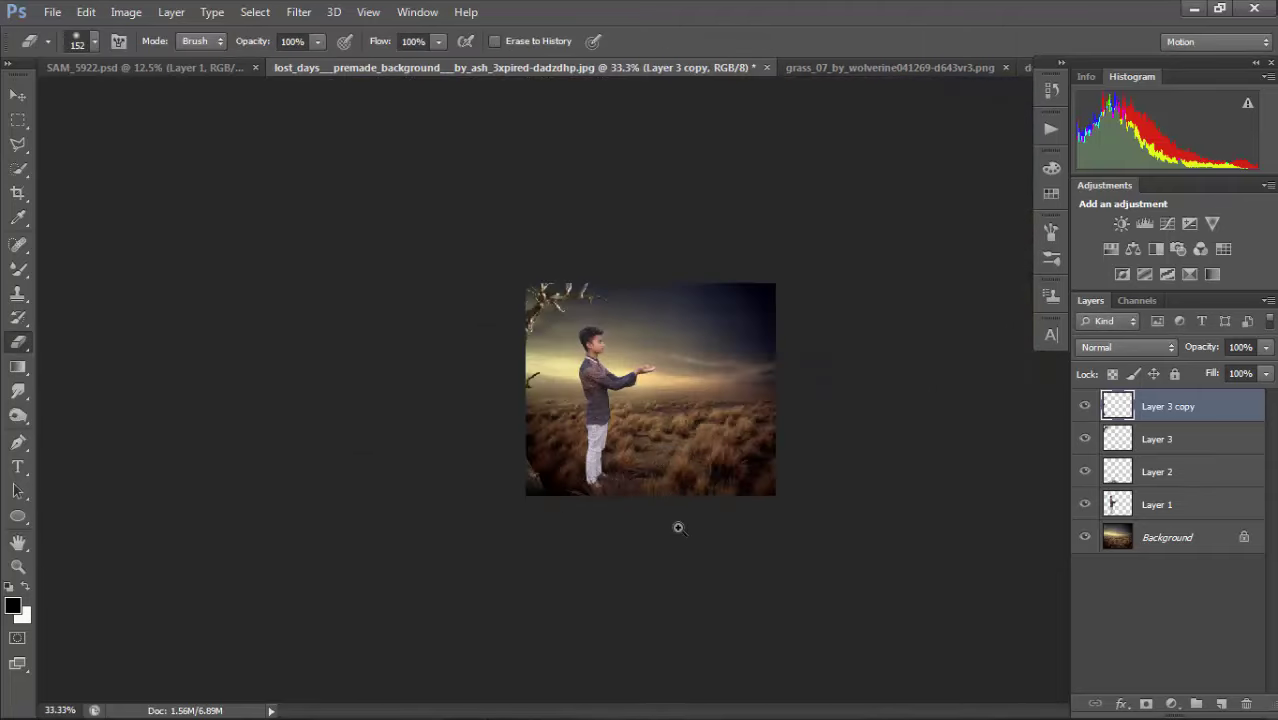
# Darken the upper-left tree on Layer 3 with Hue/Saturation, setting lightness to -8.
pyautogui.hotkey('ctrl', '+')
pyautogui.hotkey('ctrl', '+')
pyautogui.click(1160, 440)
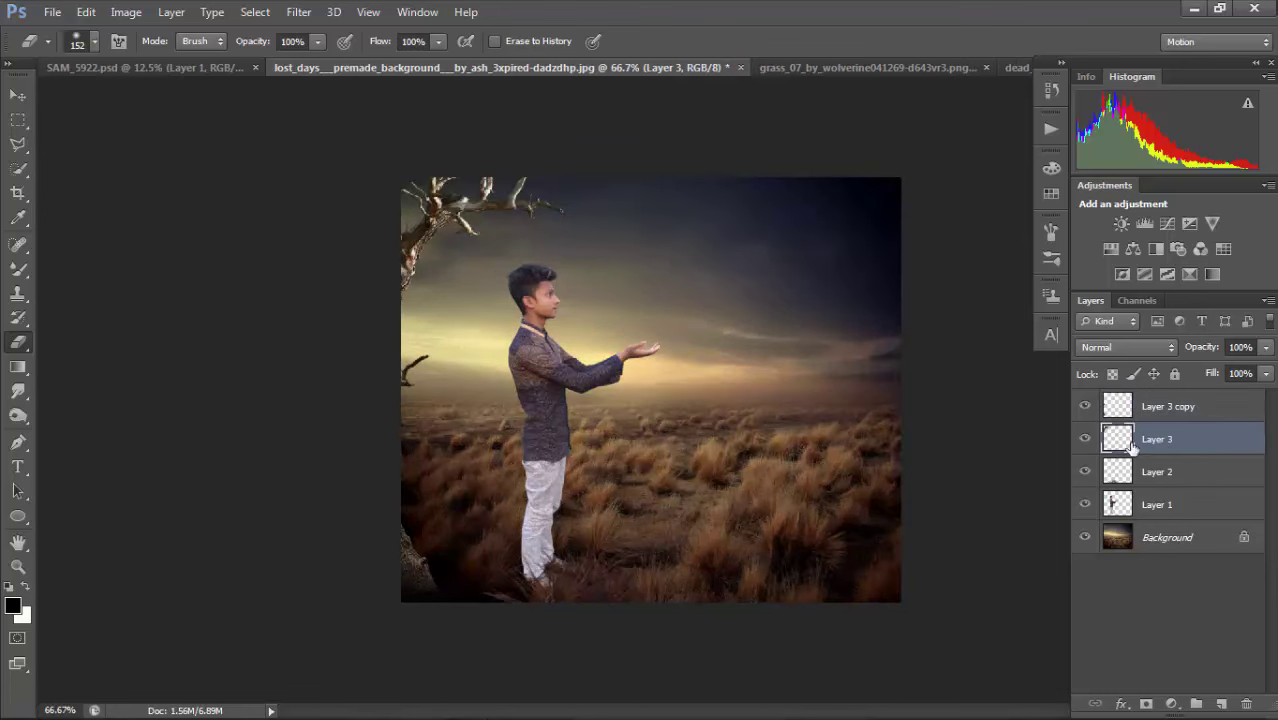
pyautogui.hotkey('ctrl', 'u')
pyautogui.moveTo(1038, 283); pyautogui.dragTo(1033, 290)
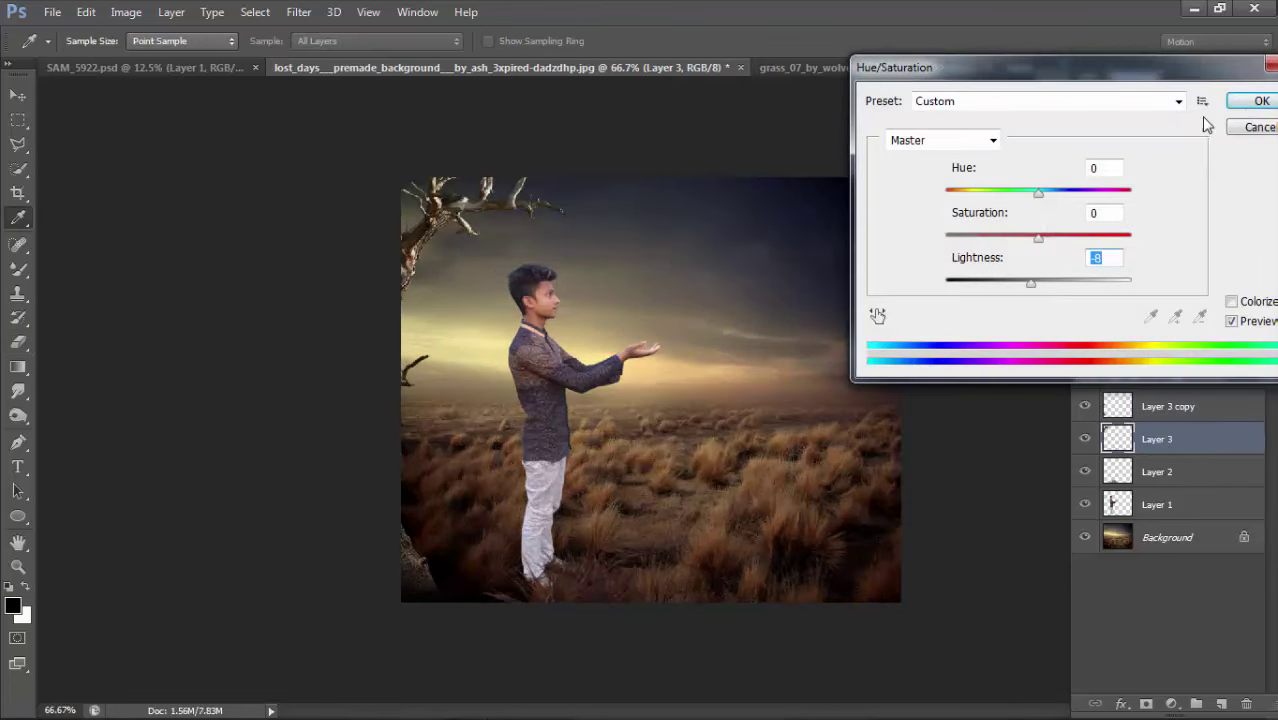
pyautogui.click(1258, 102)
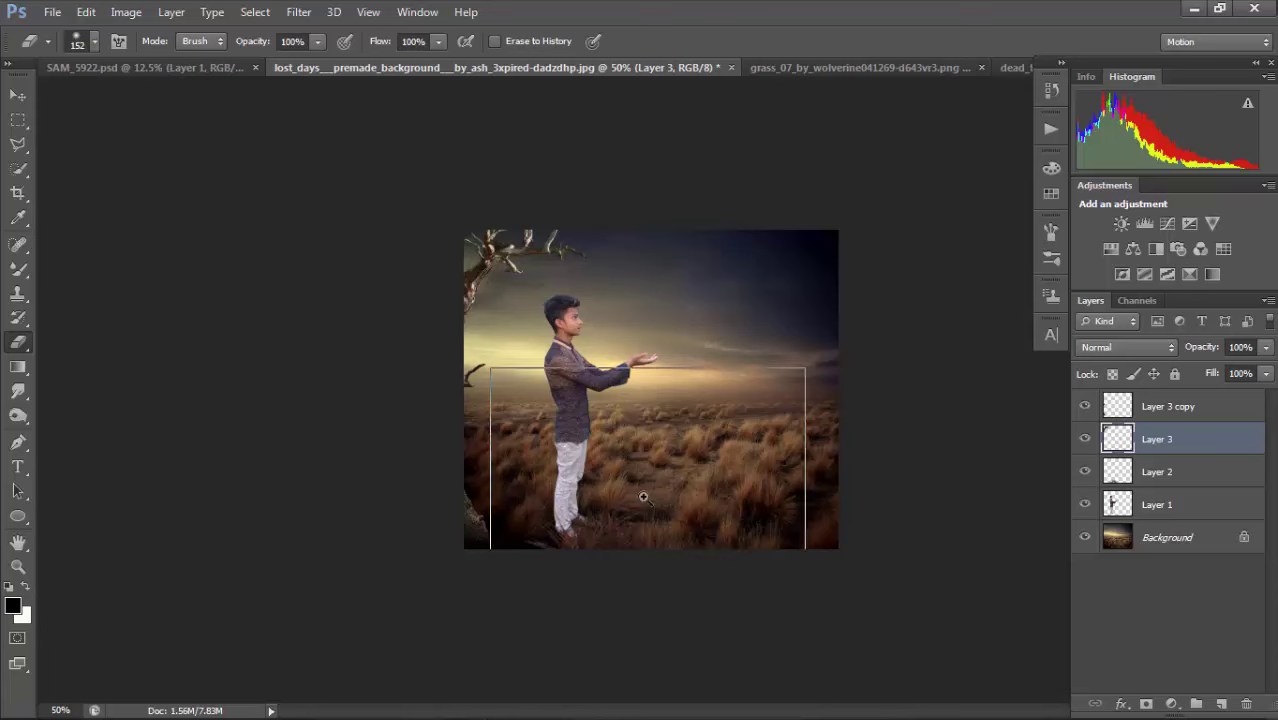
# Move the man on Layer 1 slightly lower so his feet sink deeper into the grass.
pyautogui.click(18, 94)
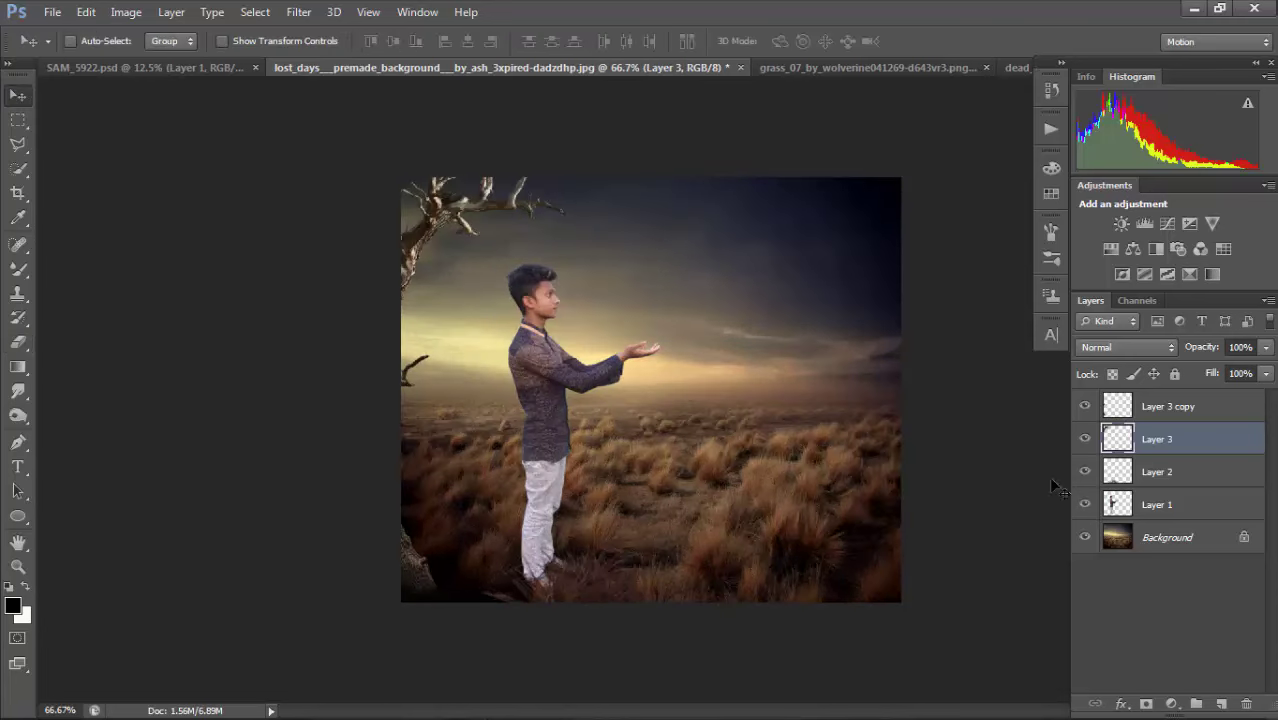
pyautogui.click(1170, 508)
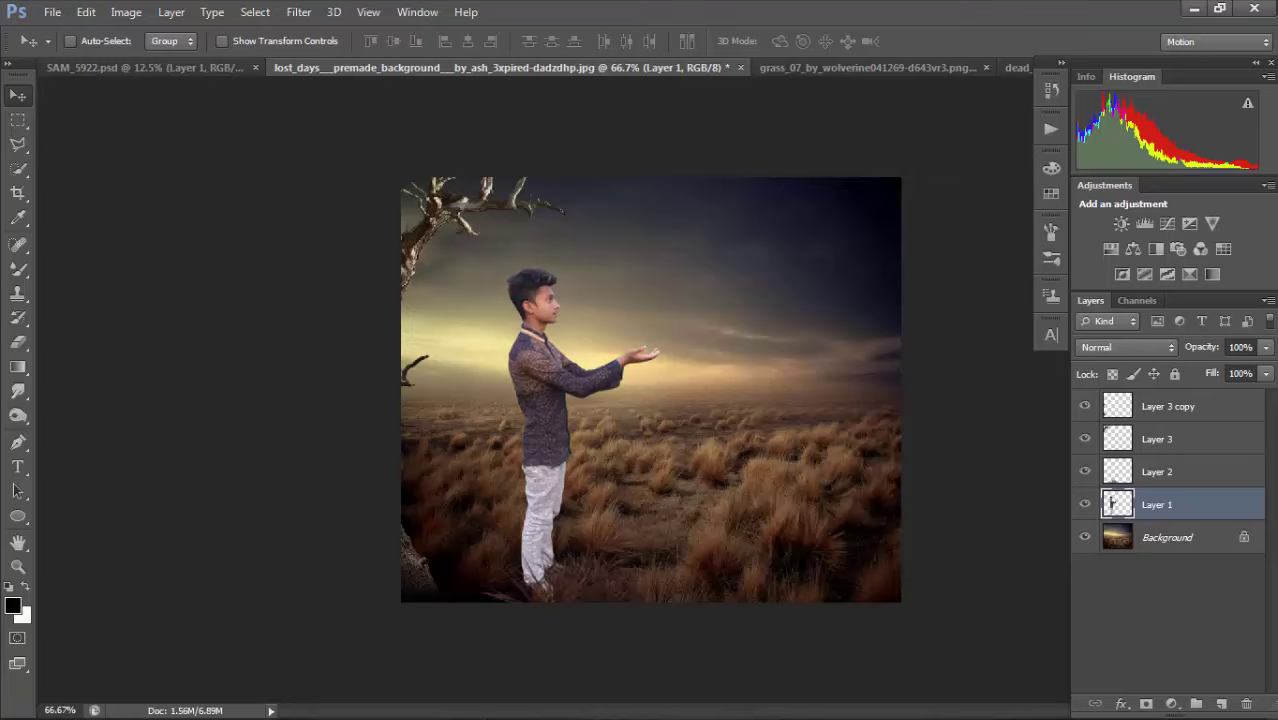
pyautogui.moveTo(250, 716)
pyautogui.click(292, 708)
pyautogui.click(1198, 664)
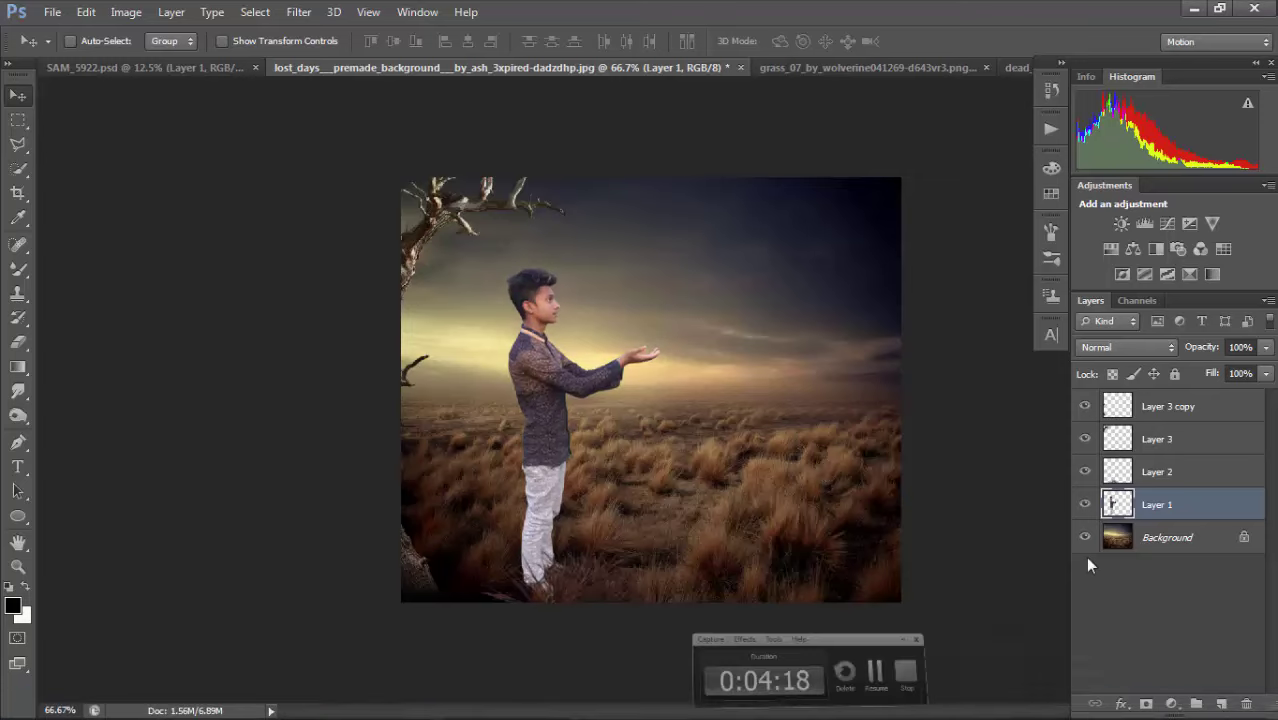
pyautogui.click(1086, 441)
pyautogui.hotkey('ctrl', '-')
pyautogui.hotkey('ctrl', '-')
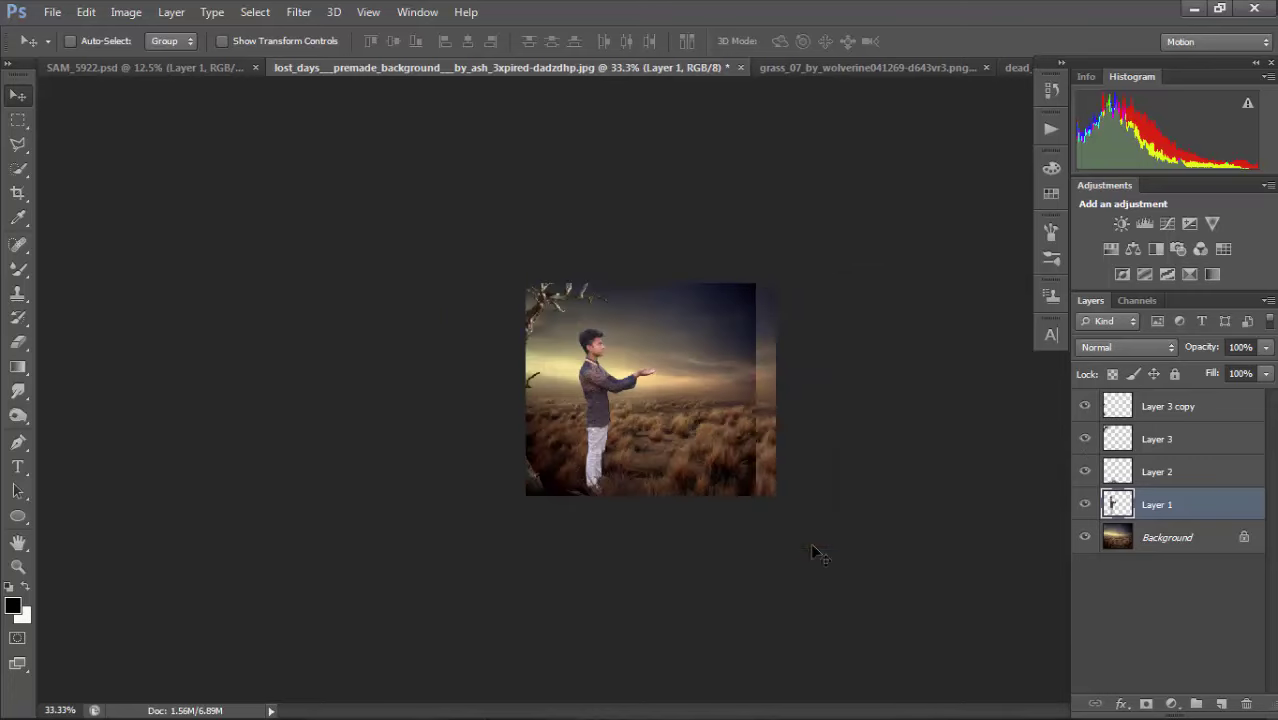
pyautogui.keyDown('ctrl'); pyautogui.click(706, 401); pyautogui.keyUp('ctrl')
pyautogui.hotkey('ctrl', '+')
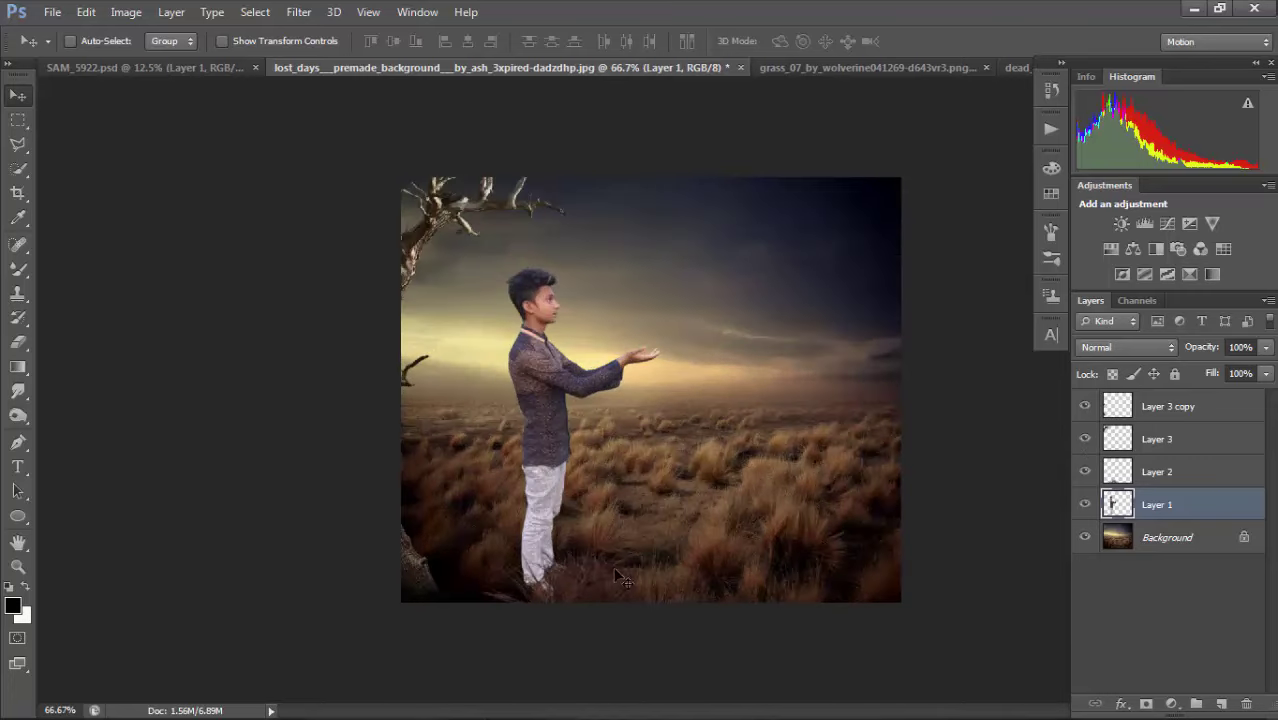
# Open the wild_flowers_and_grass_weeds PNG and bring it into the composite above the man's layer, across the foreground.
pyautogui.click(52, 14)
pyautogui.click(74, 56)
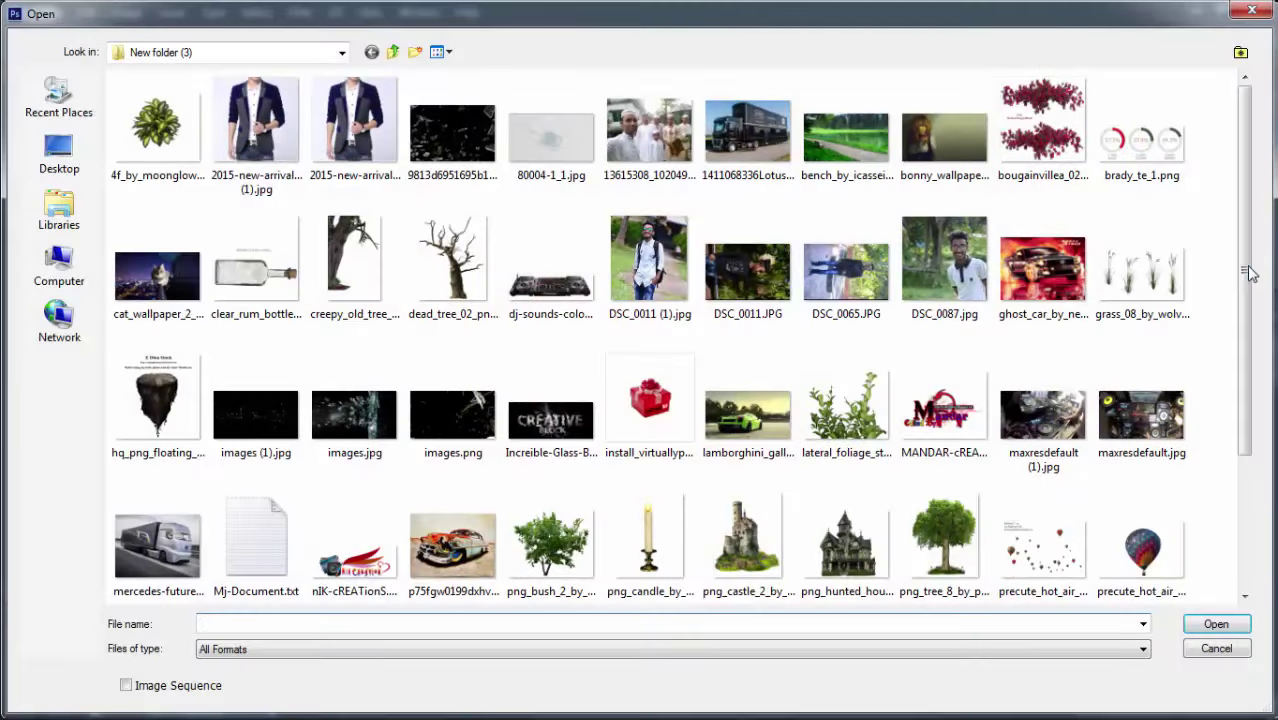
pyautogui.moveTo(1246, 272); pyautogui.dragTo(1248, 444)
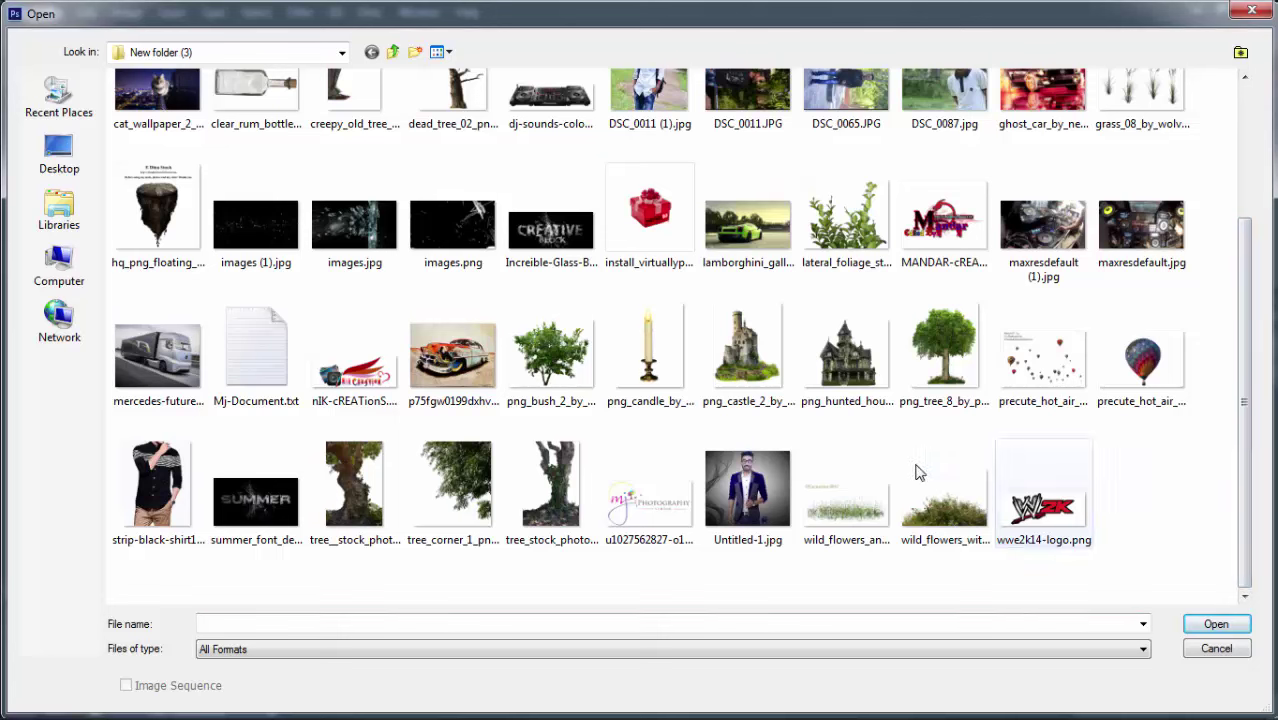
pyautogui.doubleClick(848, 515)
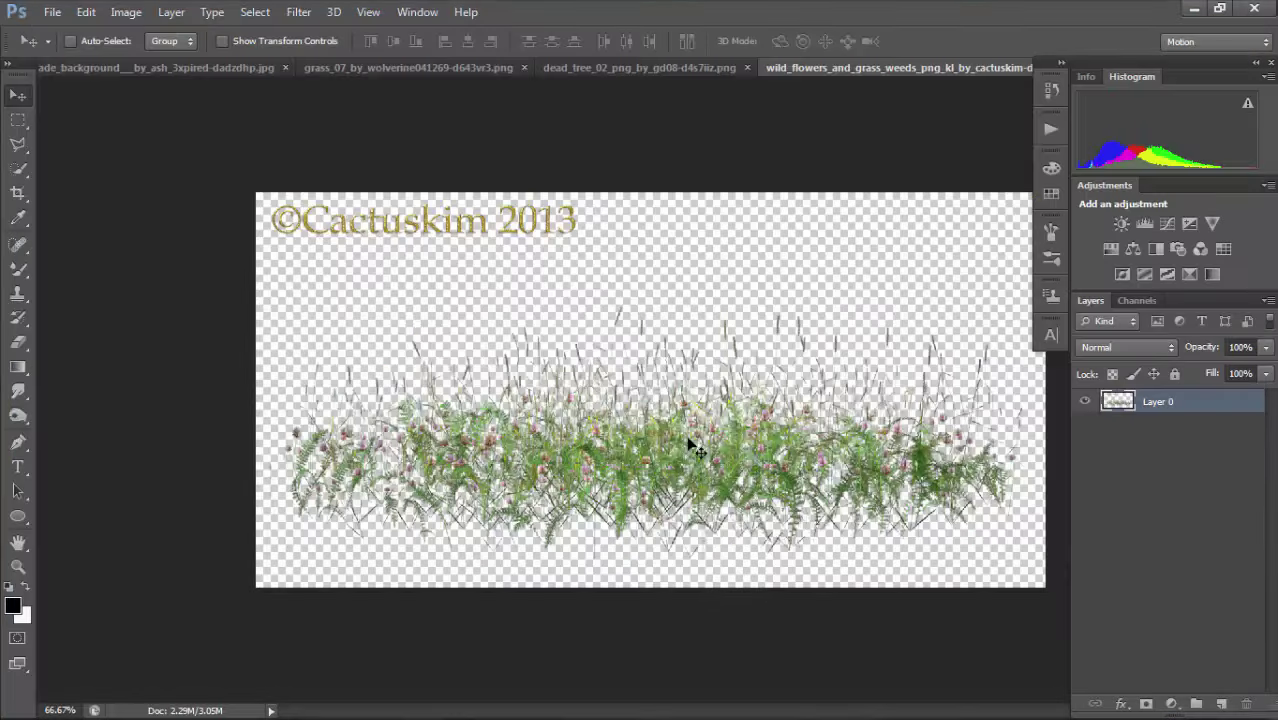
pyautogui.moveTo(560, 356); pyautogui.dragTo(305, 76)
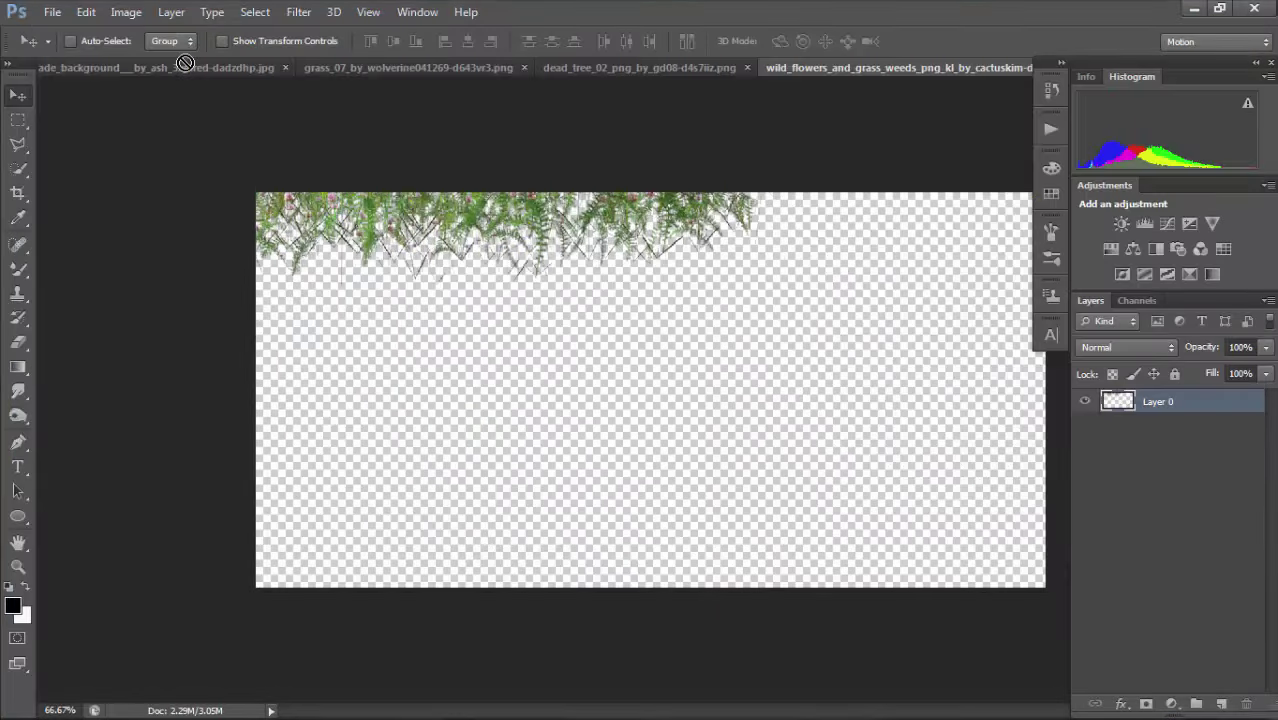
pyautogui.moveTo(185, 63); pyautogui.dragTo(531, 465)
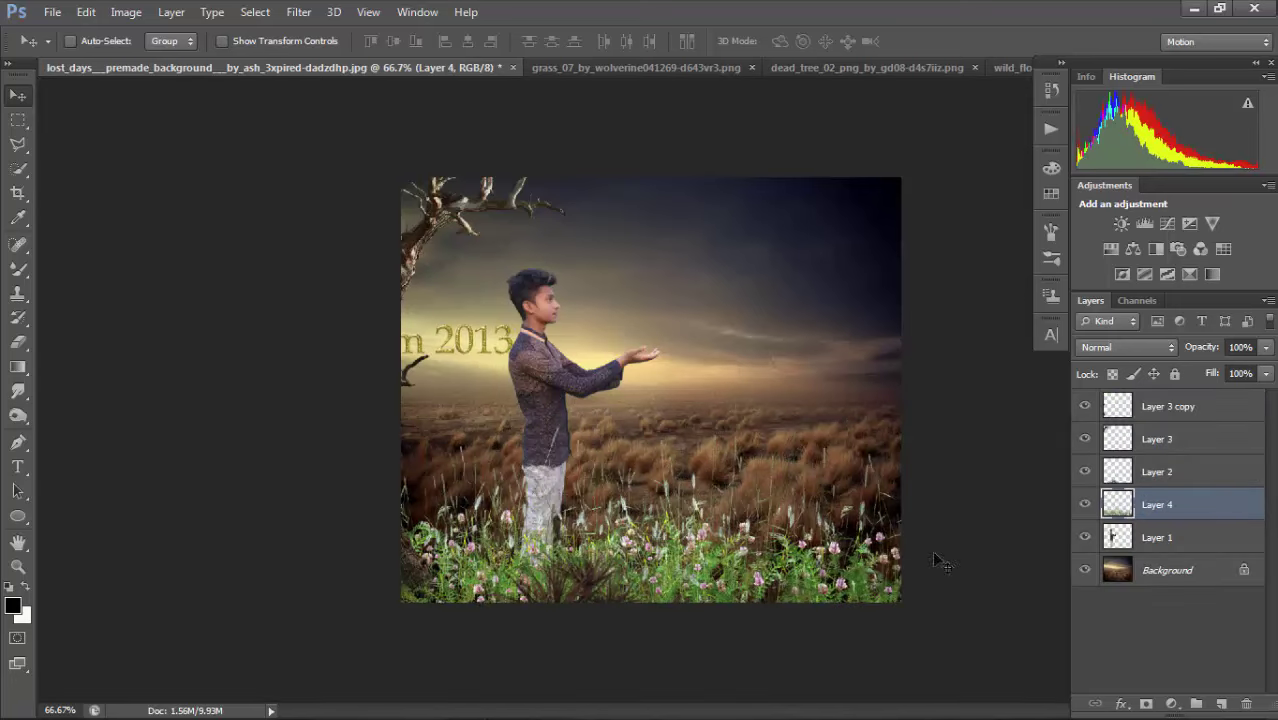
# Recolor the wildflower layer with Hue/Saturation: Master hue -86 and saturation -46, Yellows hue +35.
pyautogui.hotkey('ctrl', 'u')
pyautogui.moveTo(1038, 238); pyautogui.dragTo(997, 240)
pyautogui.moveTo(1038, 196); pyautogui.dragTo(984, 206)
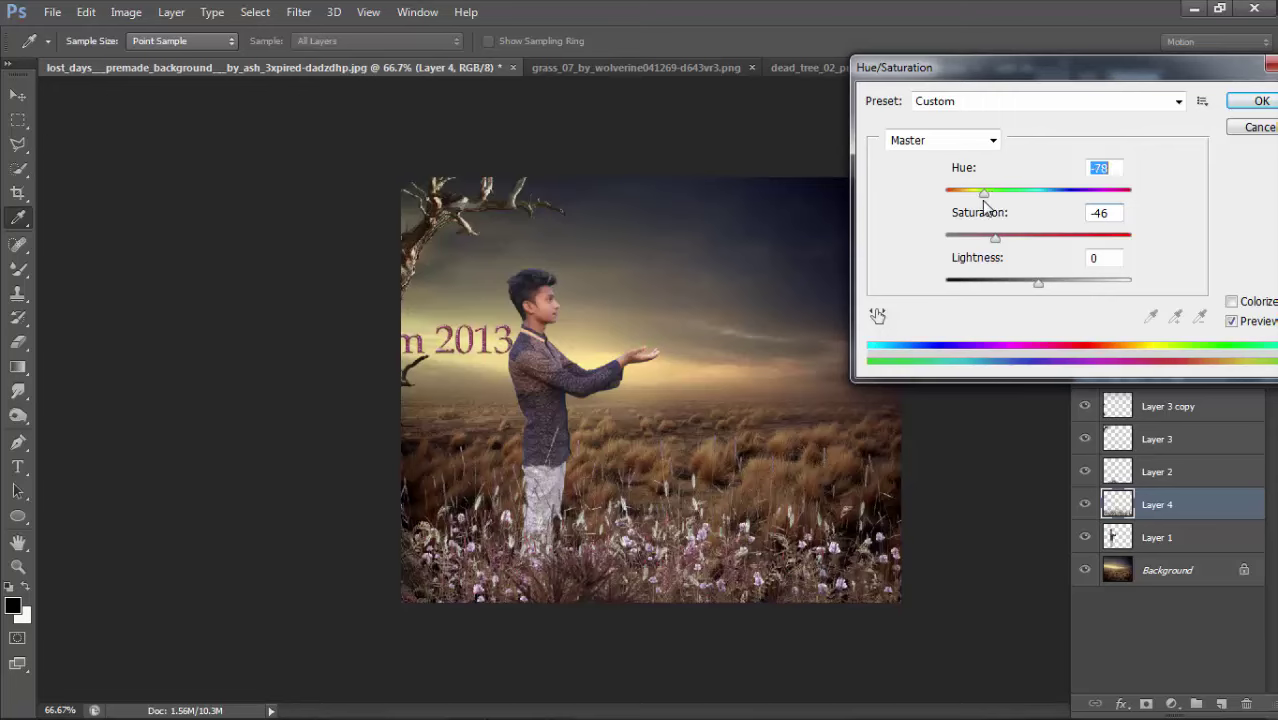
pyautogui.click(958, 142)
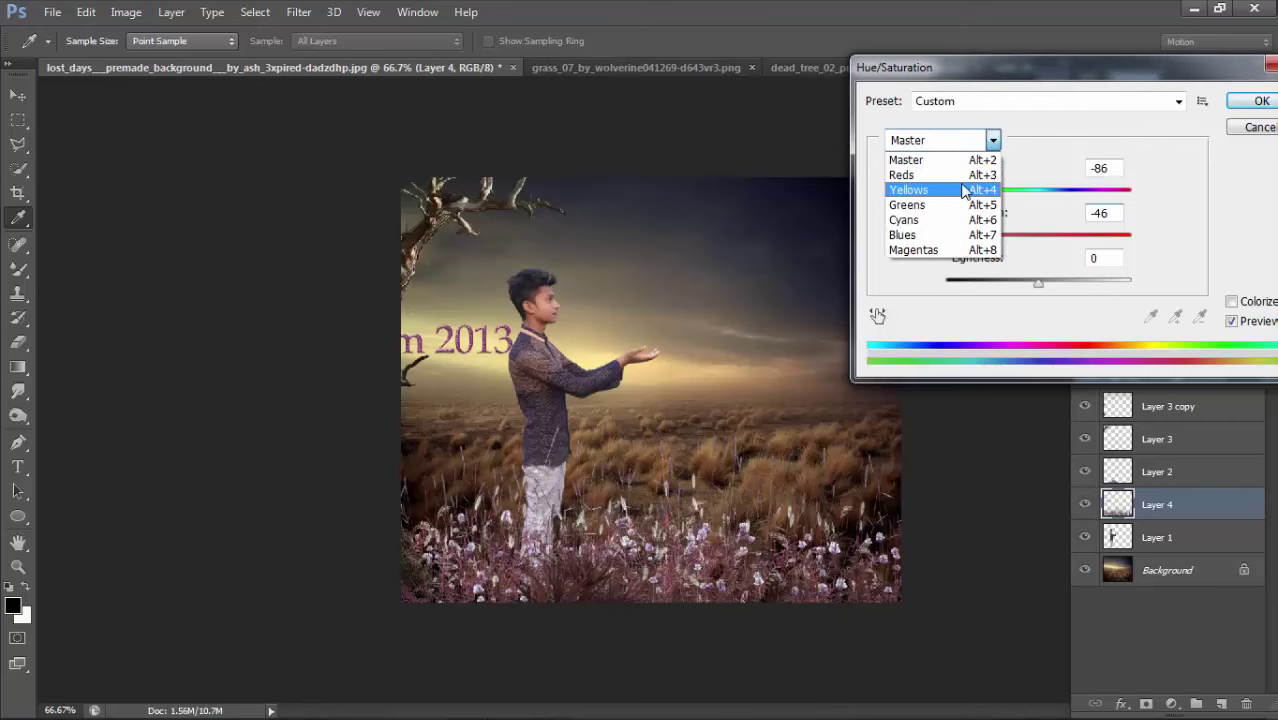
pyautogui.click(962, 190)
pyautogui.moveTo(1000, 193); pyautogui.dragTo(1073, 212)
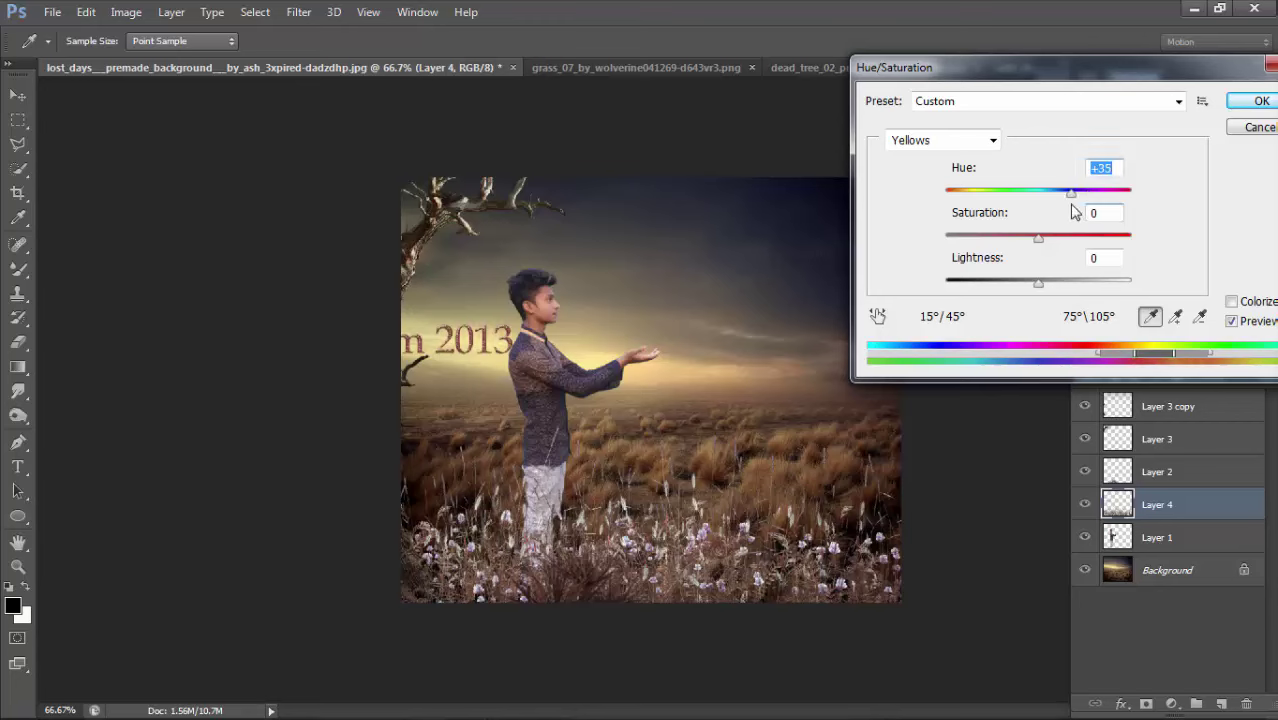
pyautogui.click(1234, 106)
# Scale the wildflower layer to about 53.4% and place it in the image's lower-left corner beside the man's feet.
pyautogui.press('v')
pyautogui.hotkey('ctrl', 't')
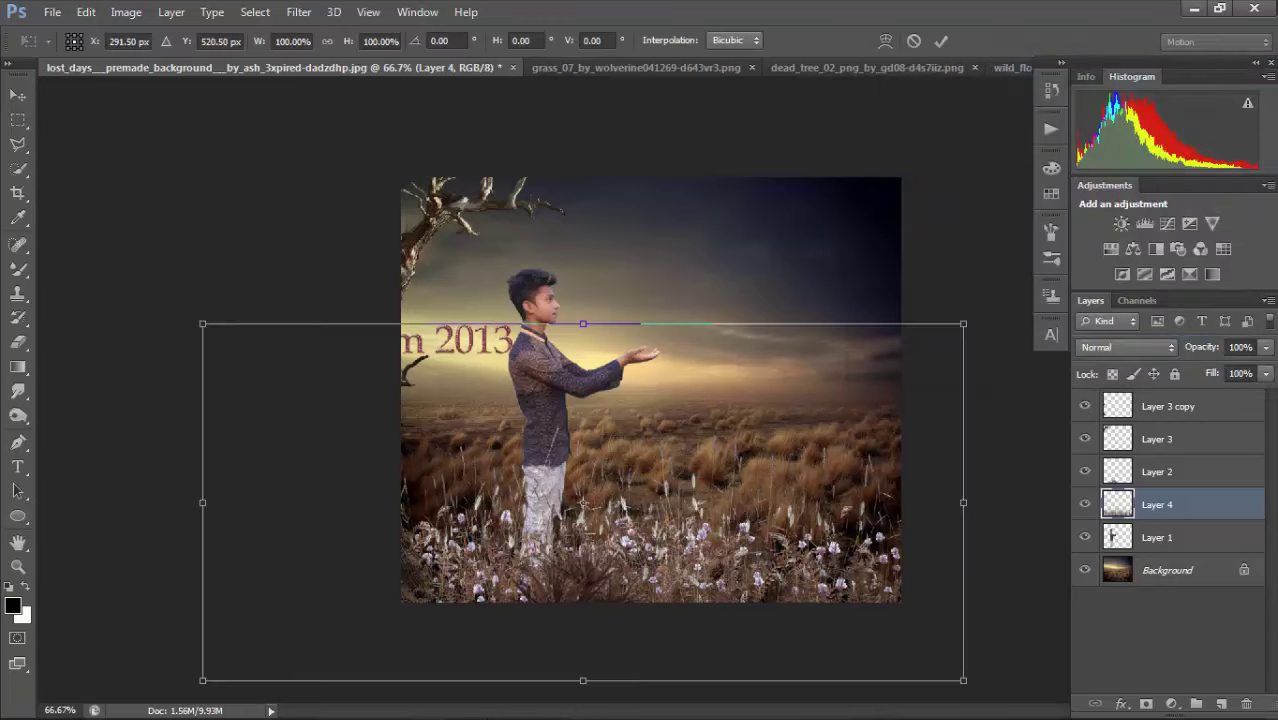
pyautogui.moveTo(963, 322); pyautogui.dragTo(608, 486)
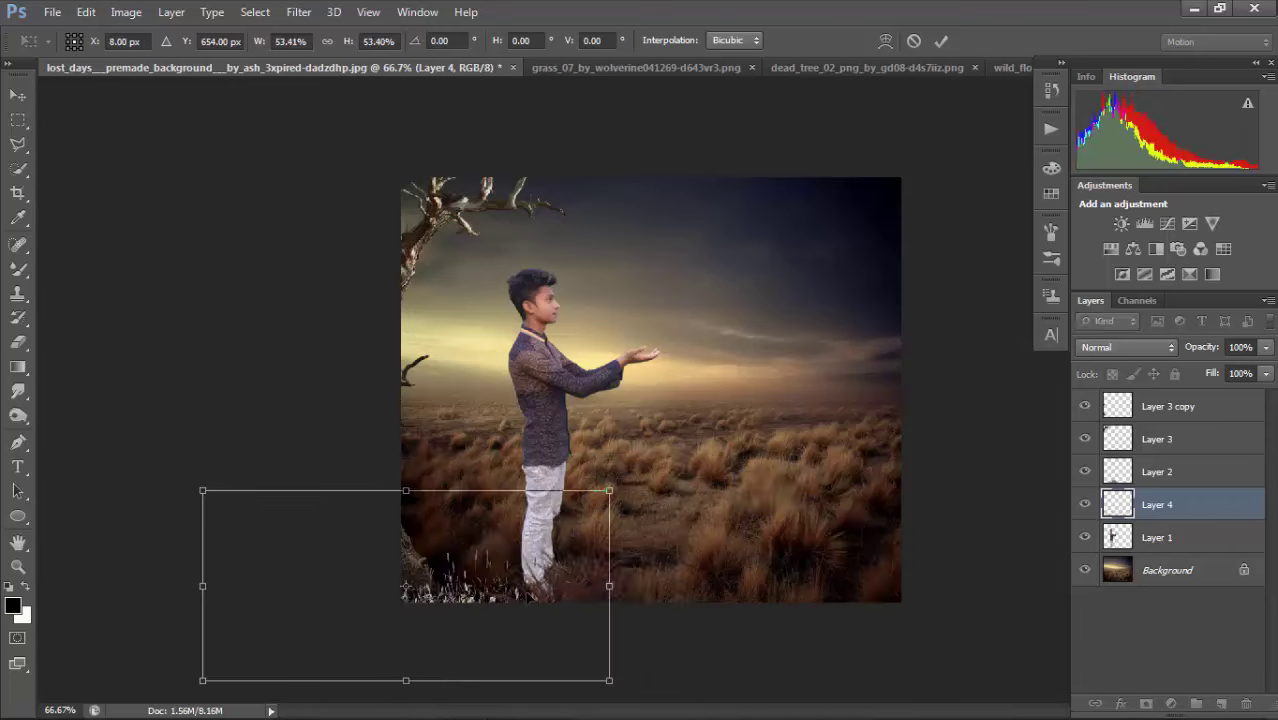
pyautogui.moveTo(550, 590); pyautogui.dragTo(510, 594)
pyautogui.moveTo(379, 581); pyautogui.dragTo(379, 581)
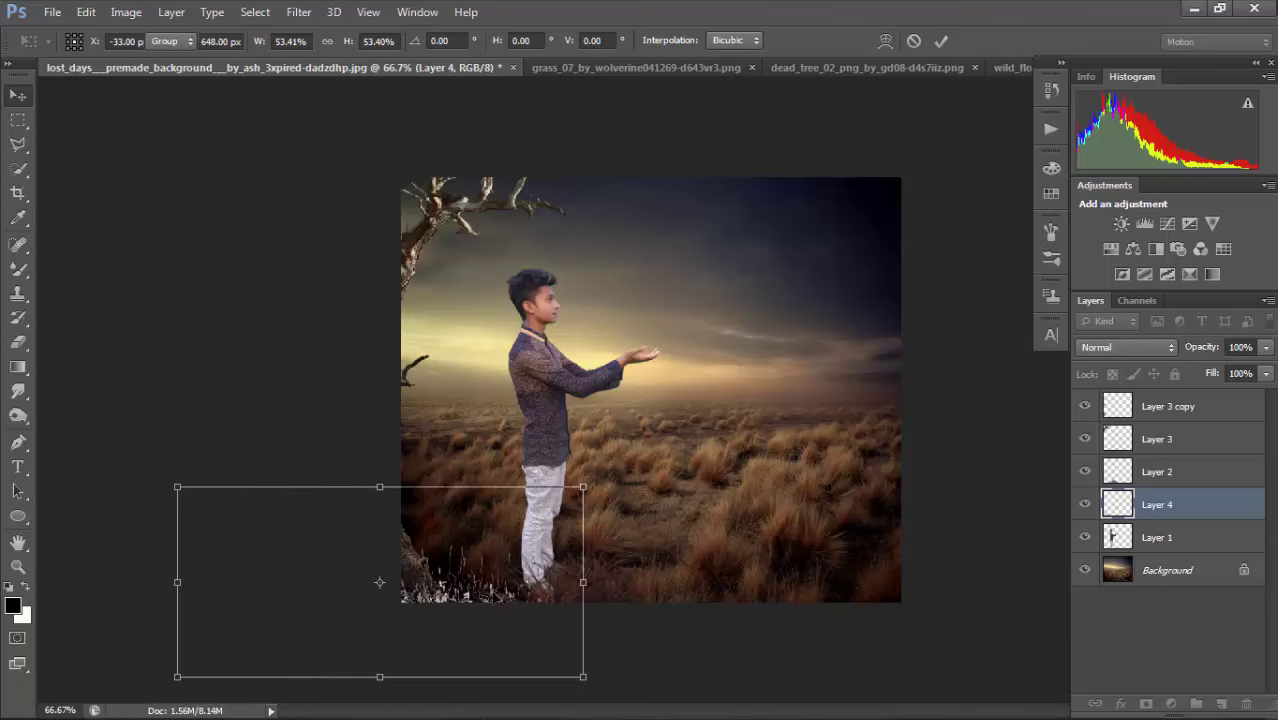
pyautogui.press('Return')
# Apply a Gaussian Blur with a 0.7-pixel radius to the wildflower layer.
pyautogui.click(298, 12)
pyautogui.moveTo(357, 201)
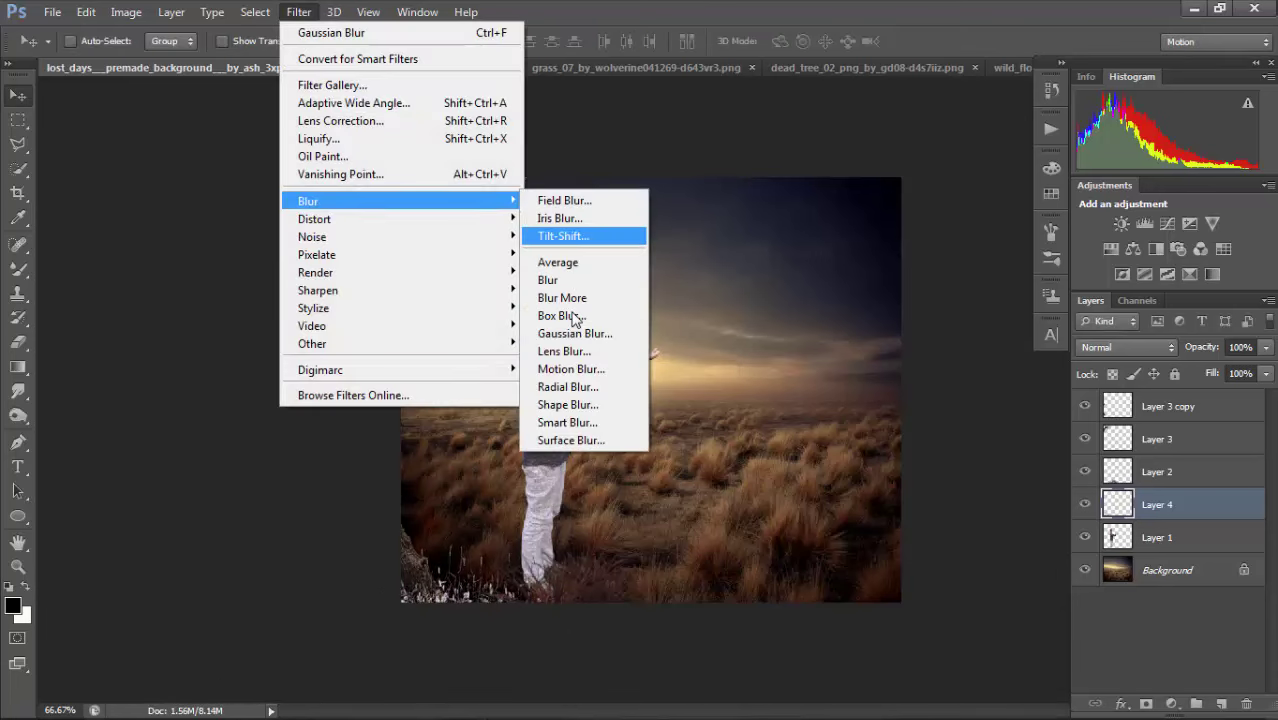
pyautogui.click(586, 333)
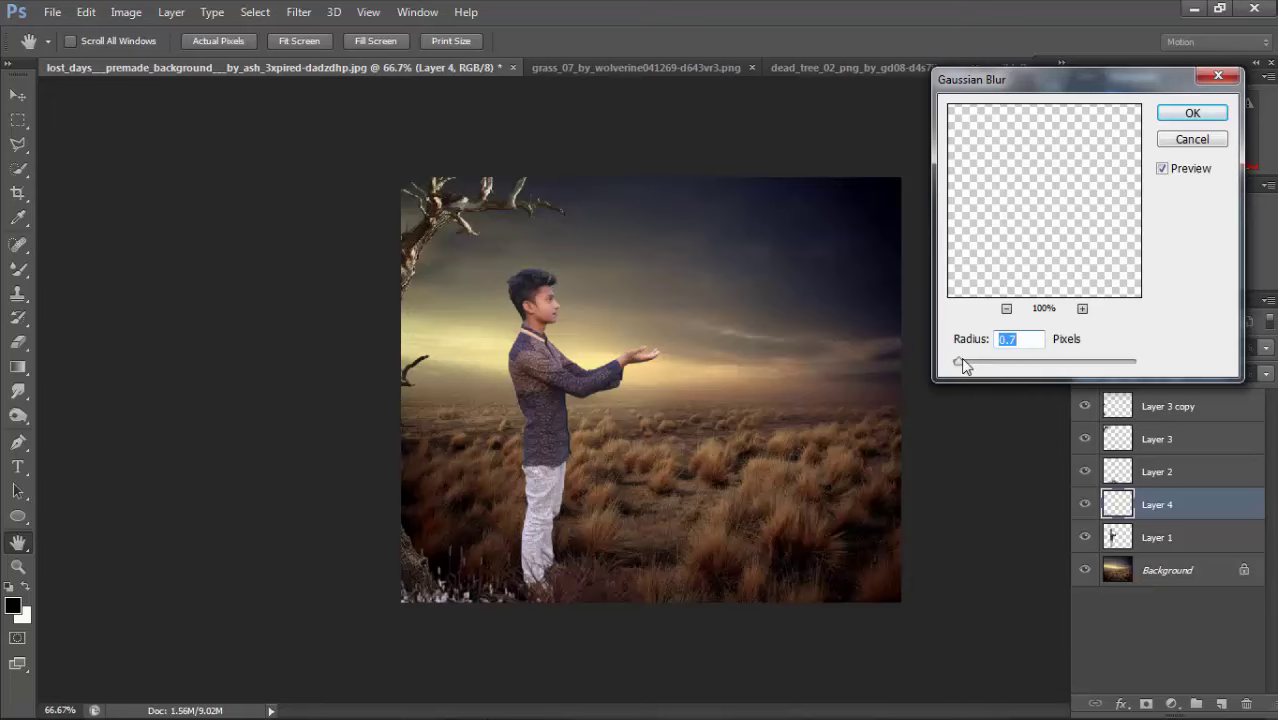
pyautogui.click(1190, 112)
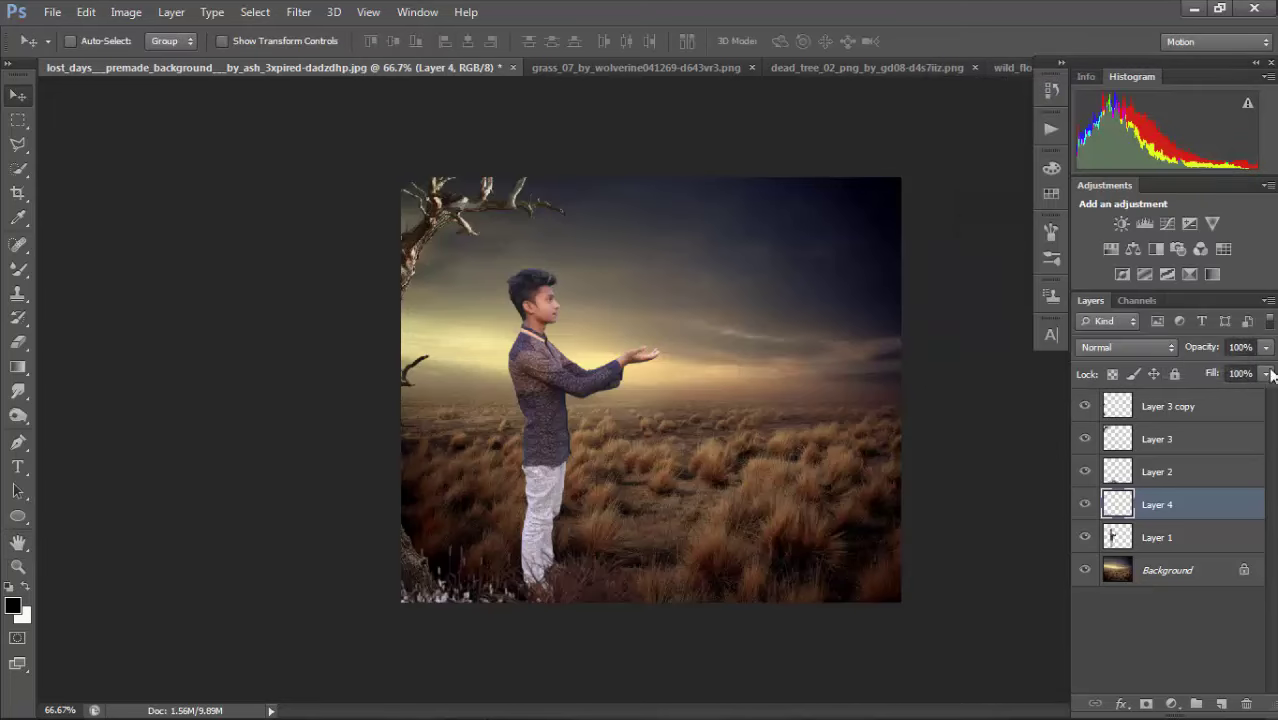
# Reduce the wildflower layer's fill to 28%.
pyautogui.click(1265, 373)
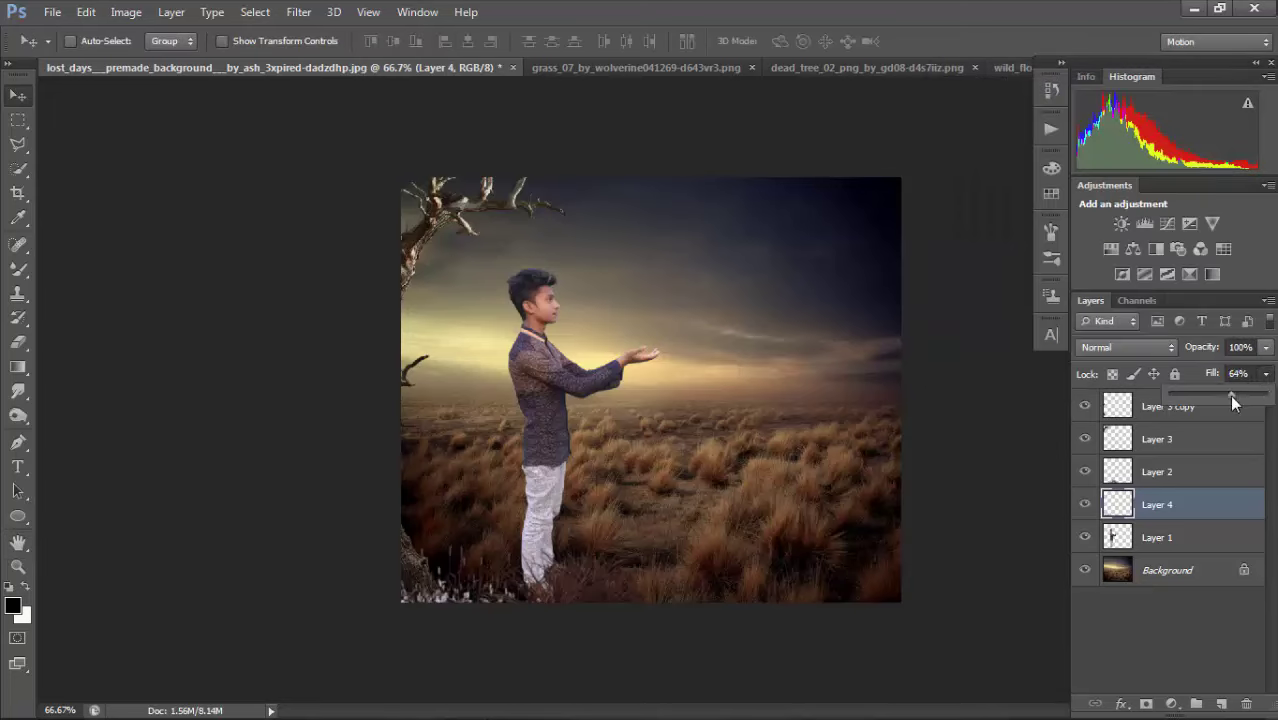
pyautogui.moveTo(1231, 396); pyautogui.dragTo(1196, 399)
pyautogui.click(742, 482)
pyautogui.hotkey('ctrl', '-')
pyautogui.hotkey('ctrl', '-')
pyautogui.keyDown('ctrl'); pyautogui.click(636, 383); pyautogui.keyUp('ctrl')
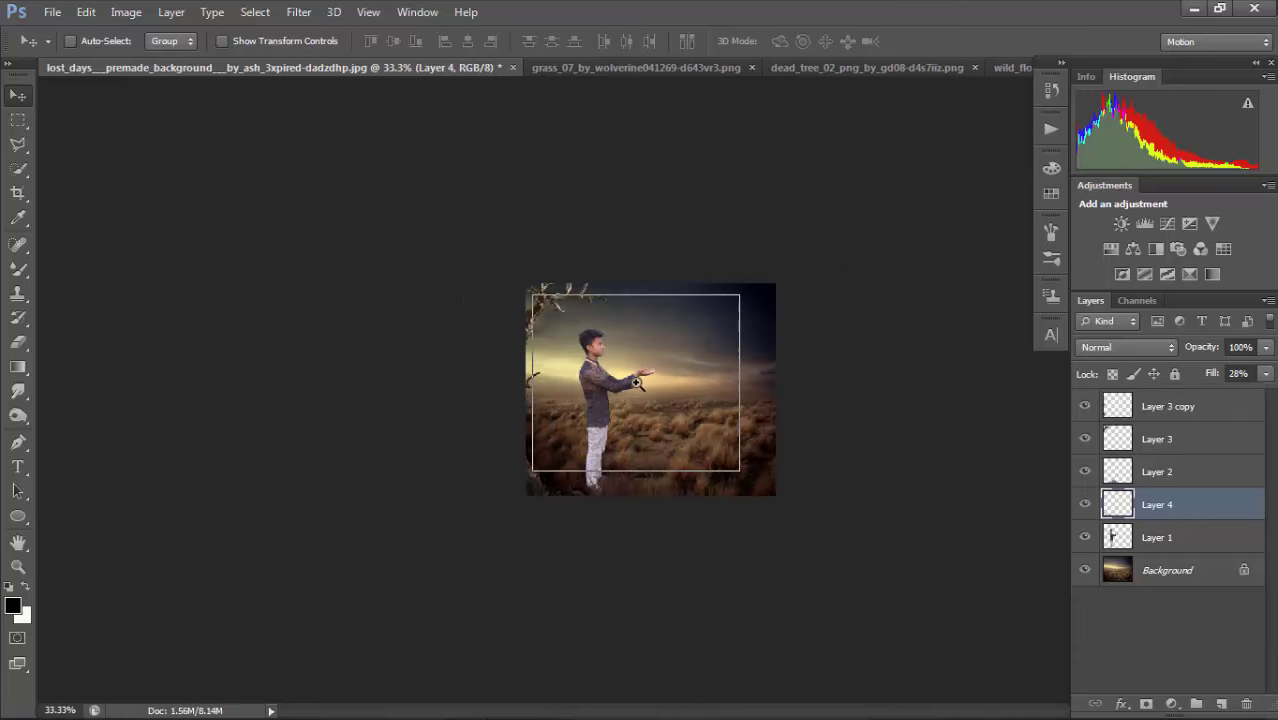
pyautogui.hotkey('ctrl', '+')
pyautogui.hotkey('ctrl', '+')
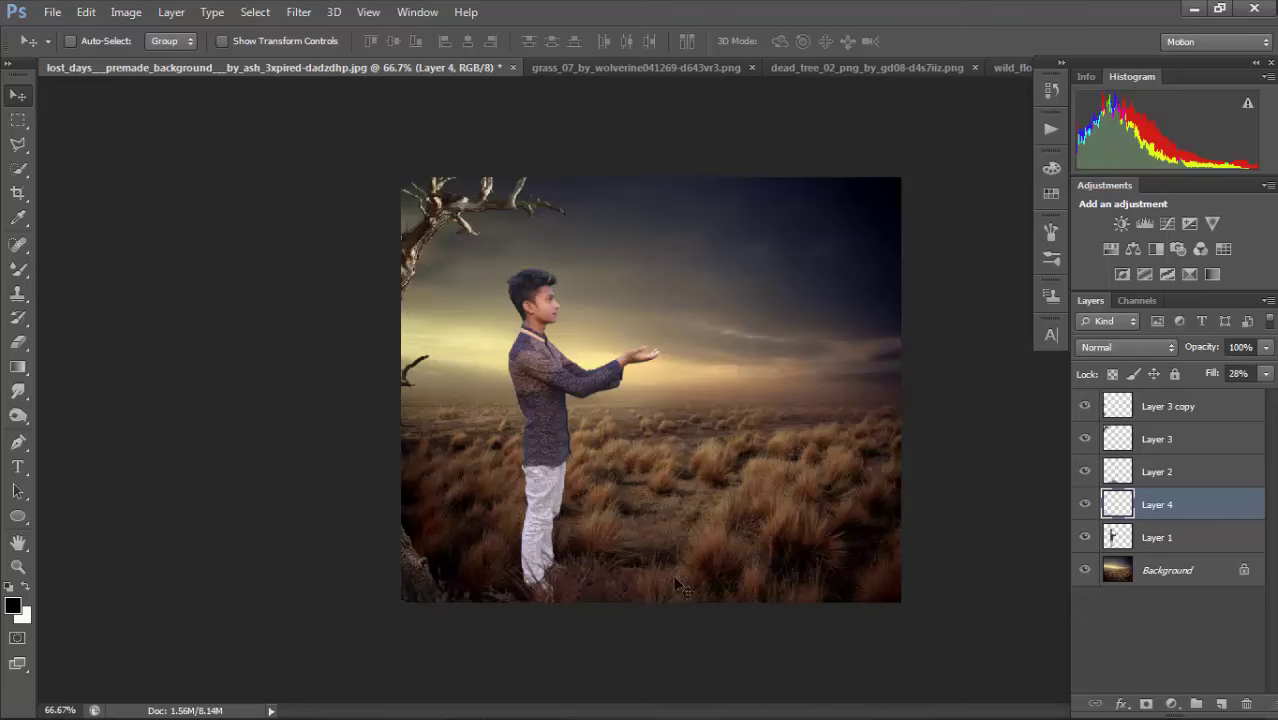
# Start a 15 px Tilt-Shift blur on the Background layer with its focus centre near the middle of the image.
pyautogui.click(52, 12)
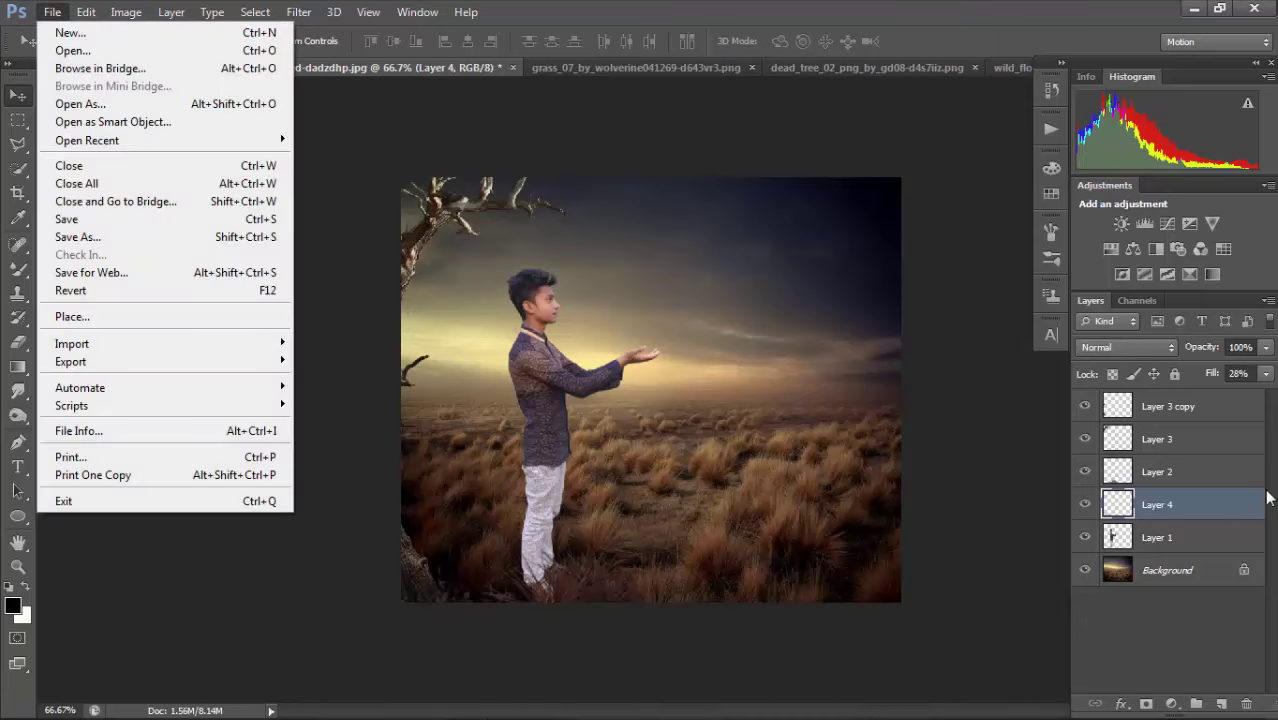
pyautogui.click(1165, 571)
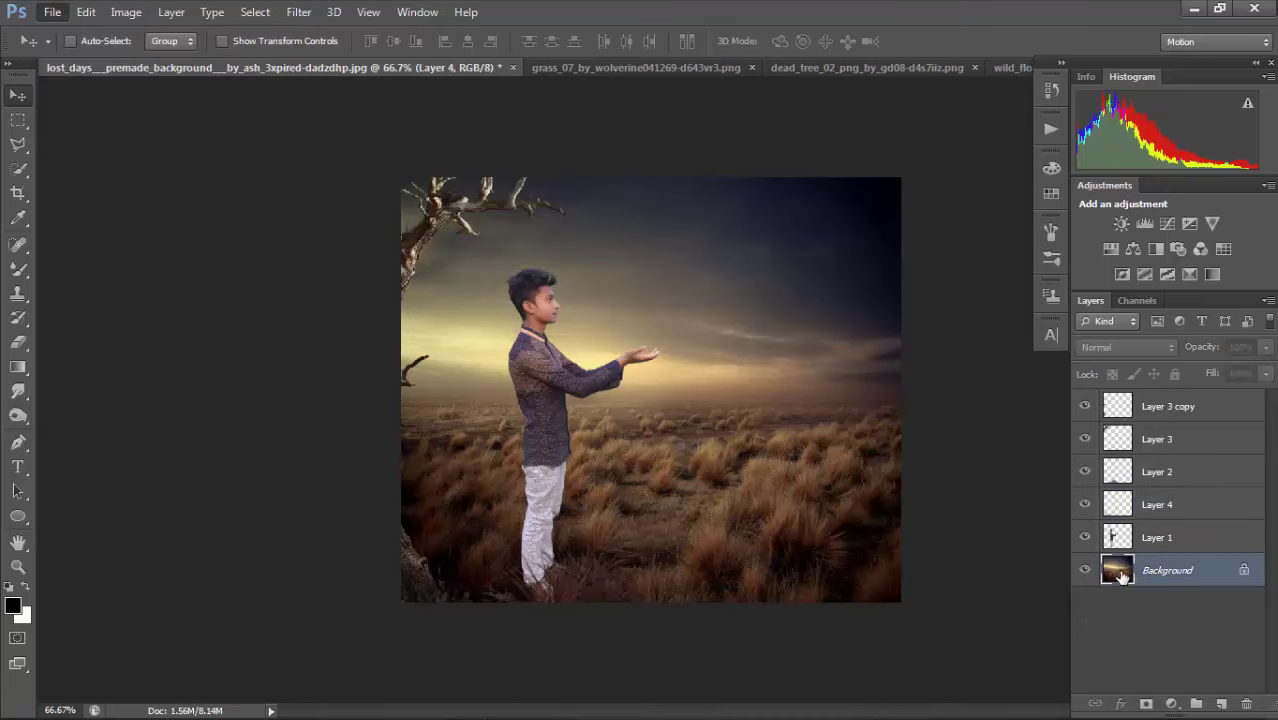
pyautogui.click(298, 12)
pyautogui.moveTo(371, 200)
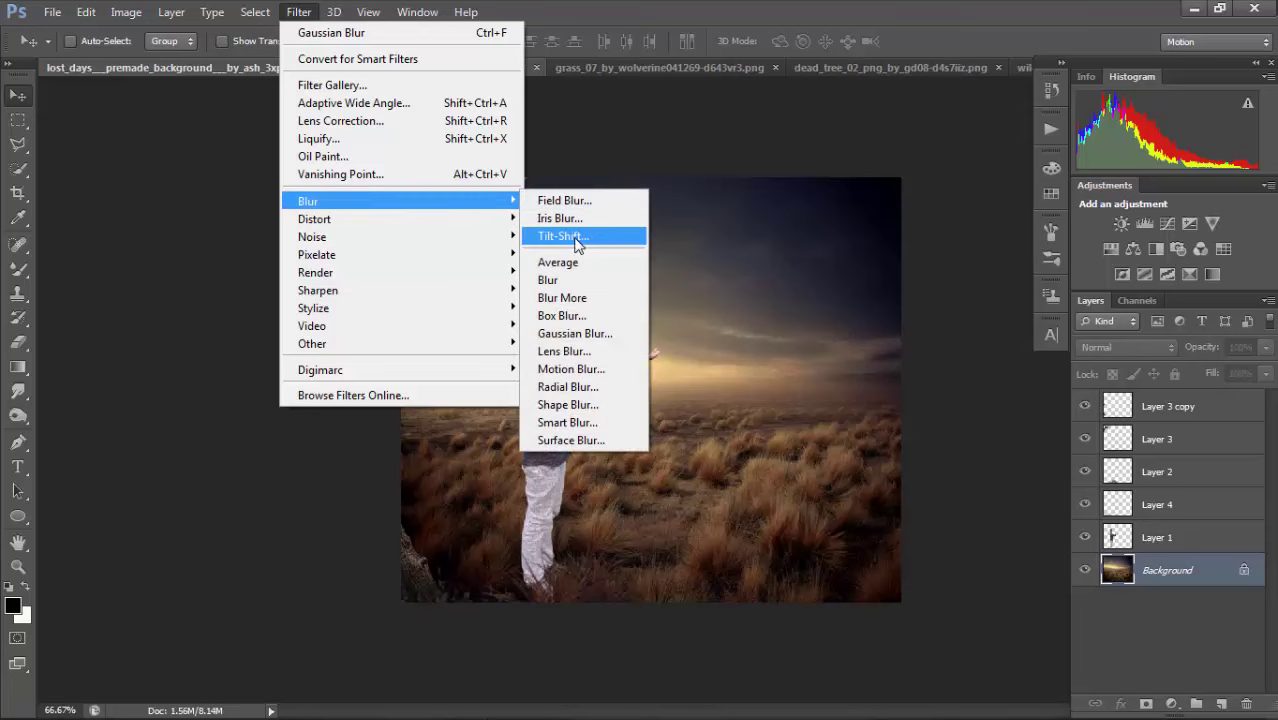
pyautogui.click(607, 231)
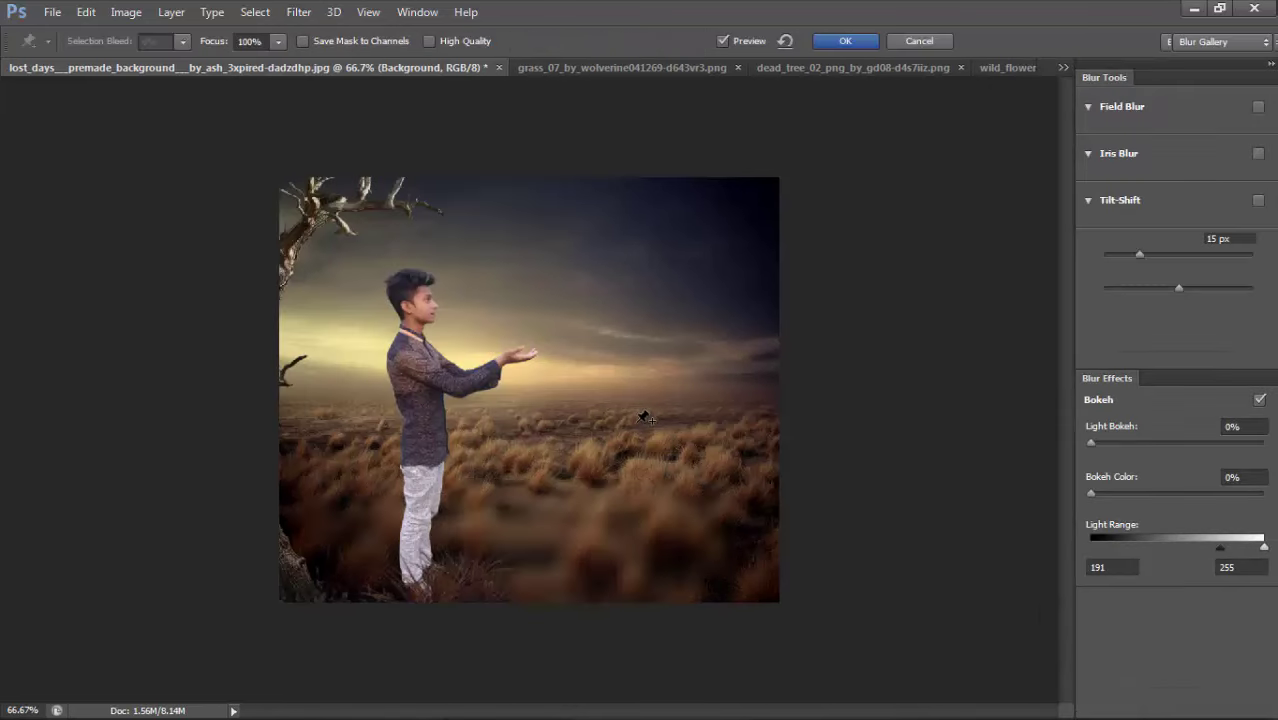
pyautogui.moveTo(646, 560); pyautogui.dragTo(627, 621)
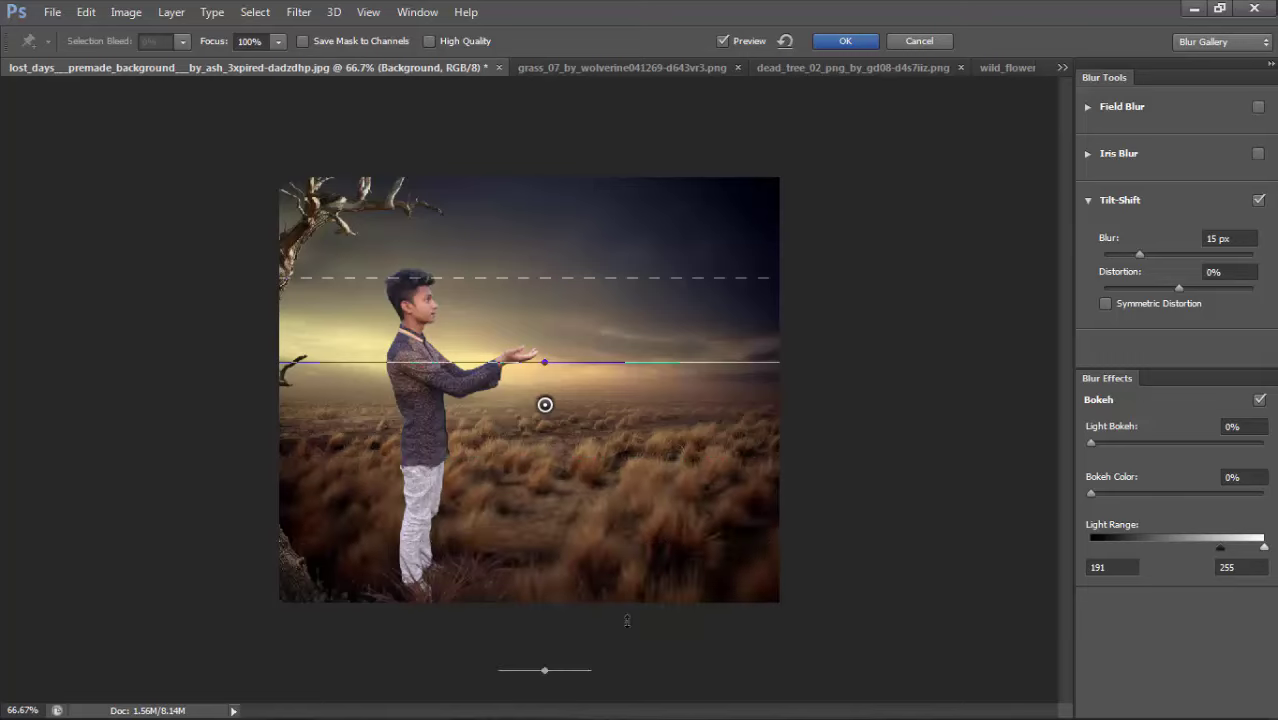
# Move the Tilt-Shift focus centre just below the image's lower edge, raise the upper transition line above the man's head, and apply the blur.
pyautogui.moveTo(545, 404); pyautogui.dragTo(543, 544)
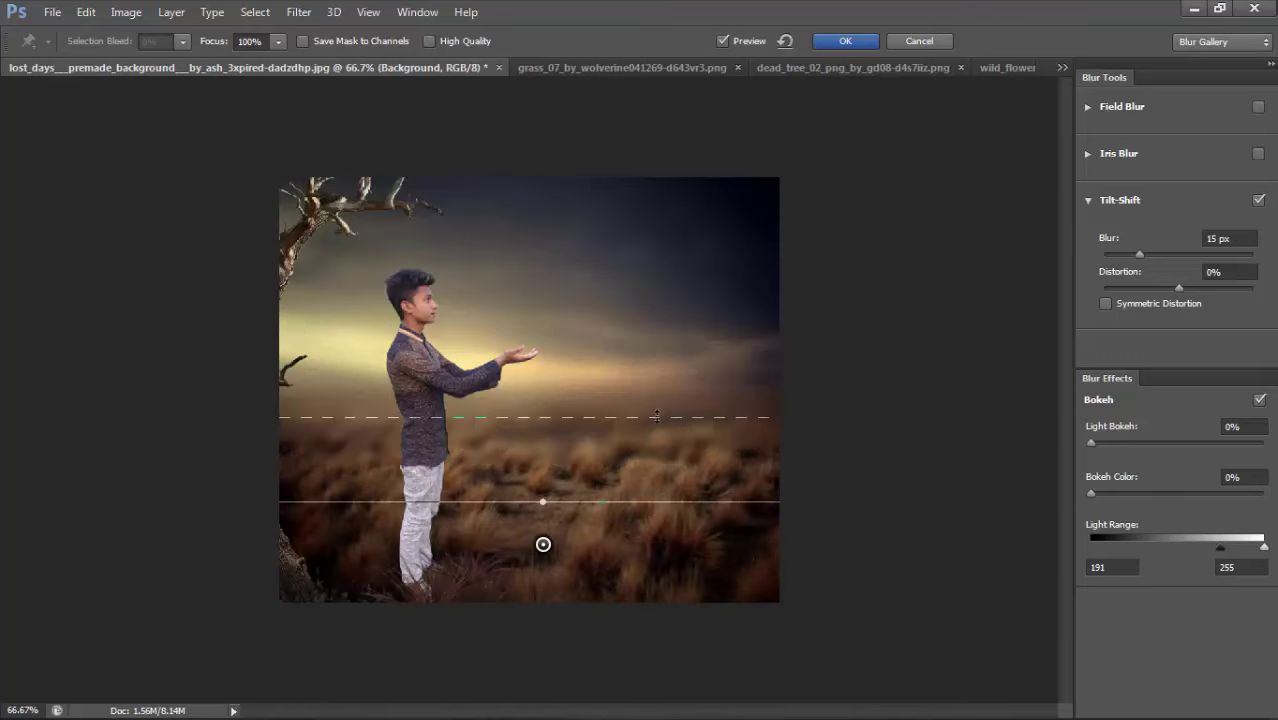
pyautogui.moveTo(677, 313); pyautogui.dragTo(685, 290)
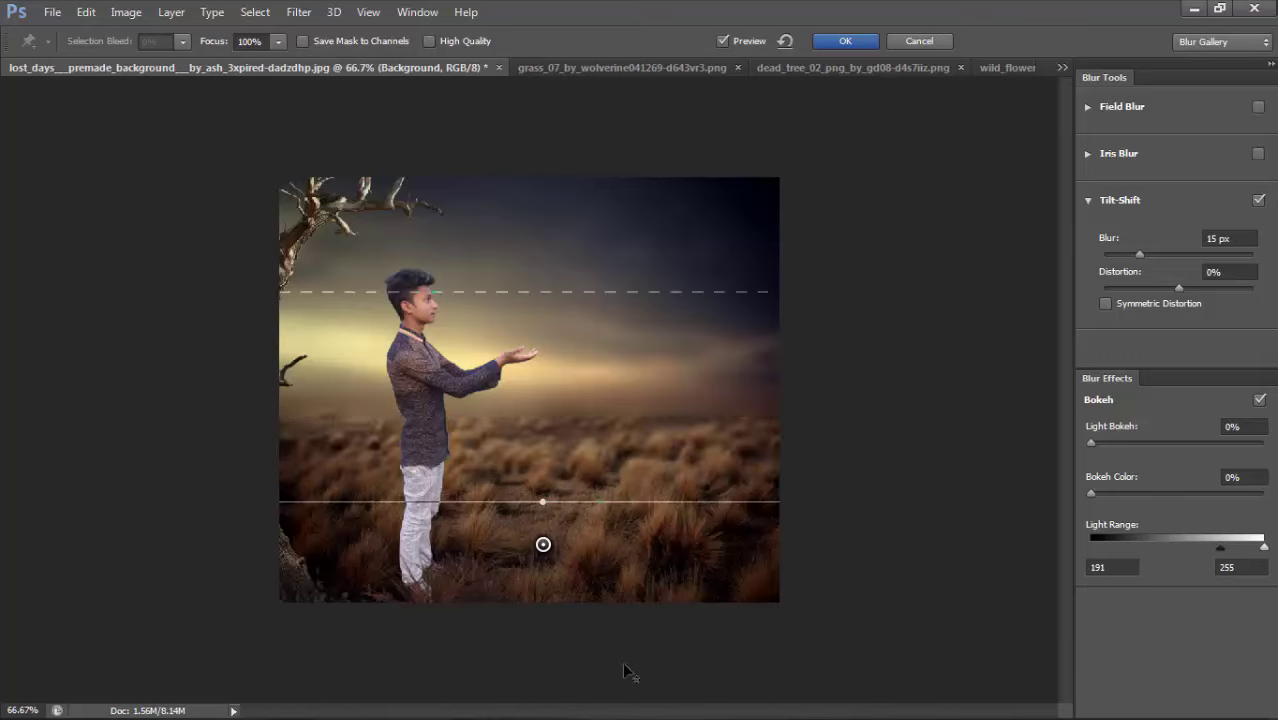
pyautogui.moveTo(624, 665); pyautogui.dragTo(627, 691)
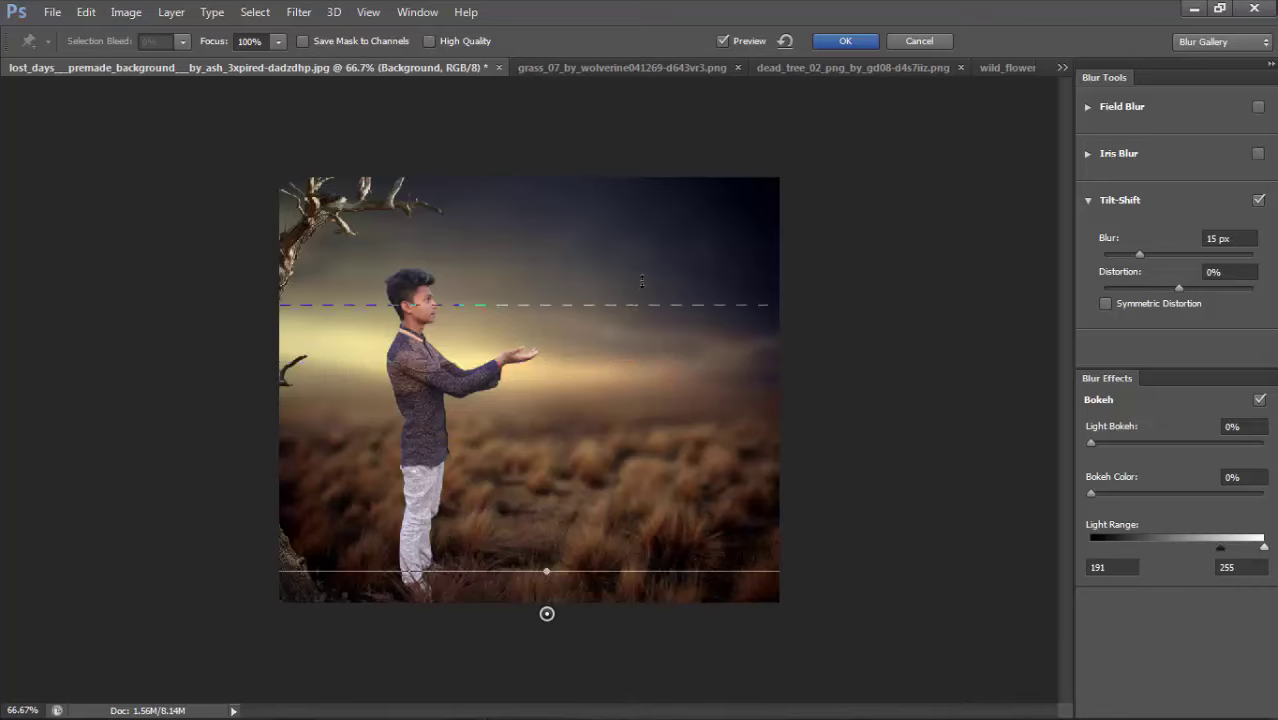
pyautogui.moveTo(642, 281); pyautogui.dragTo(641, 231)
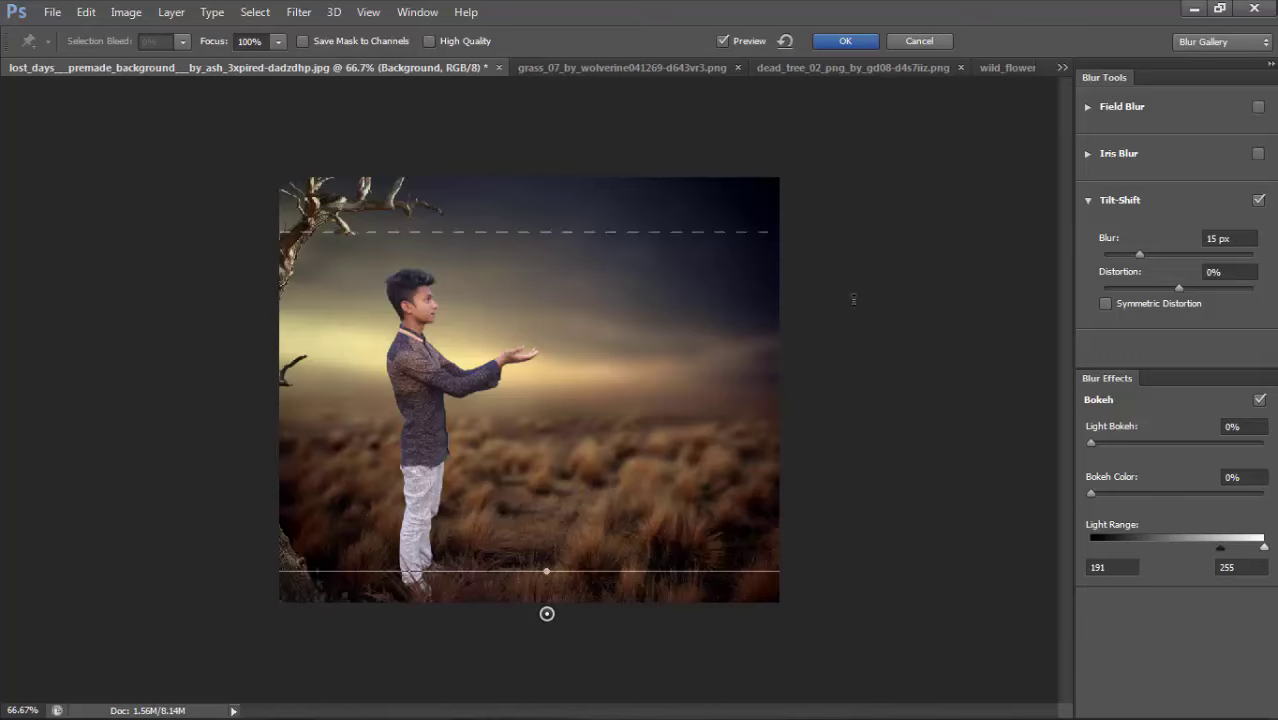
pyautogui.click(848, 42)
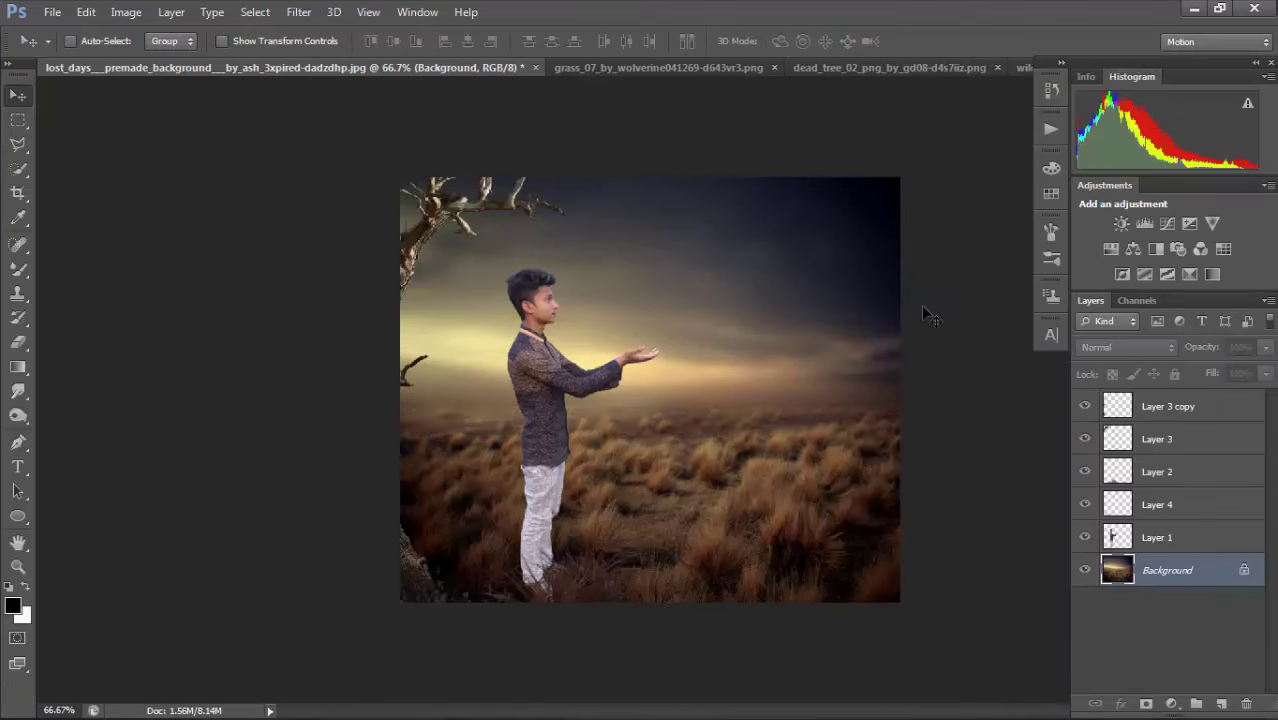
# Apply a Gaussian Blur to the dead-tree branches on Layer 3.
pyautogui.hotkey('ctrl', '-')
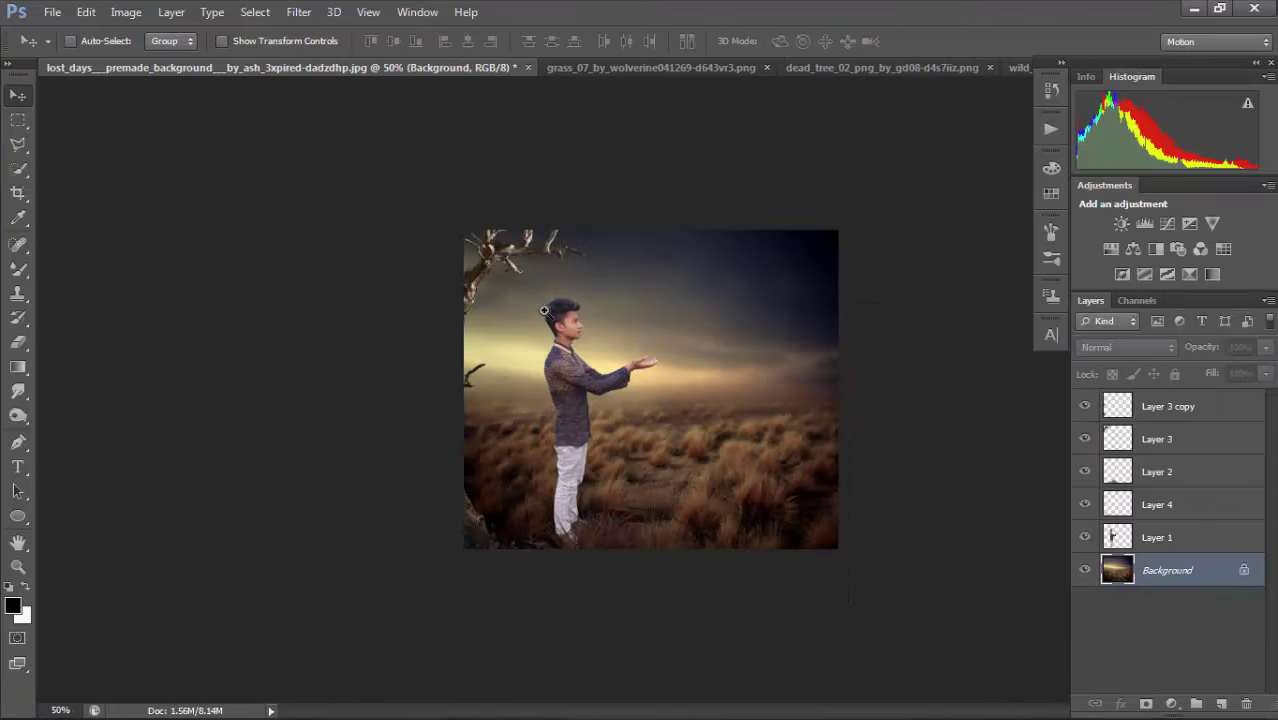
pyautogui.hotkey('ctrl', '+')
pyautogui.click(1122, 438)
pyautogui.click(1110, 408)
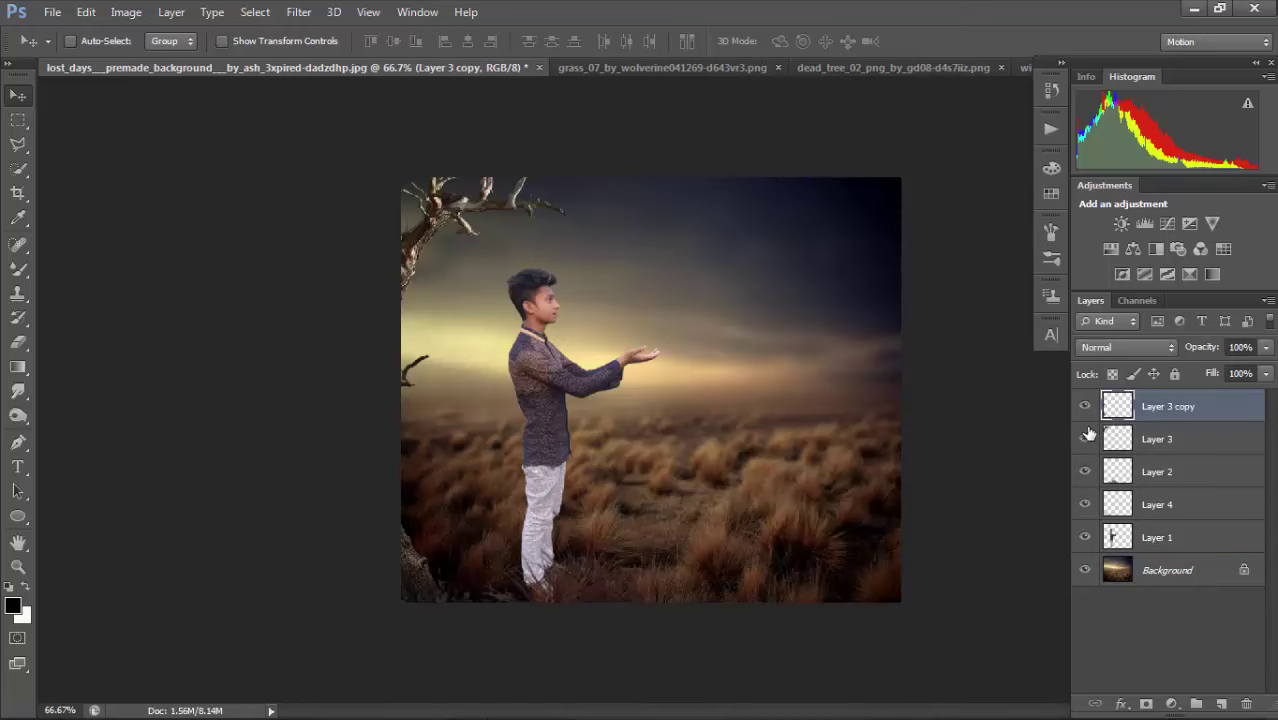
pyautogui.click(1086, 437)
pyautogui.click(1086, 437)
pyautogui.click(1138, 440)
pyautogui.click(298, 12)
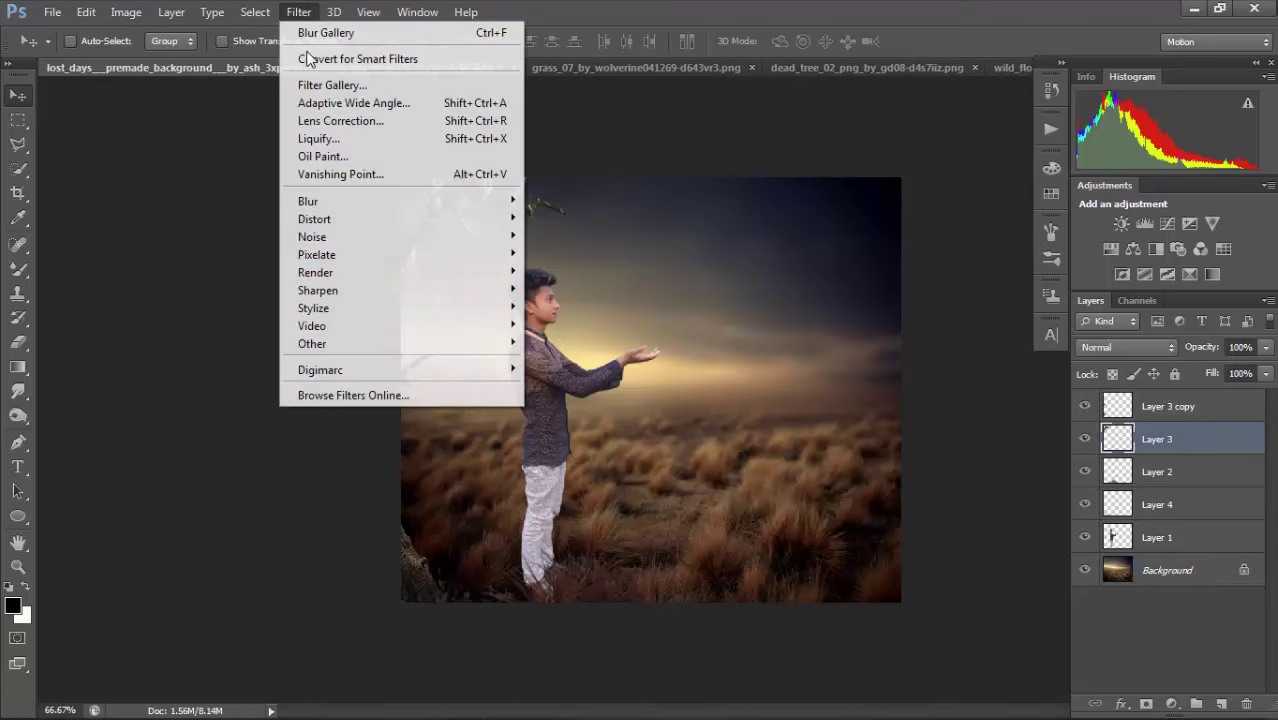
pyautogui.moveTo(400, 201)
pyautogui.click(575, 333)
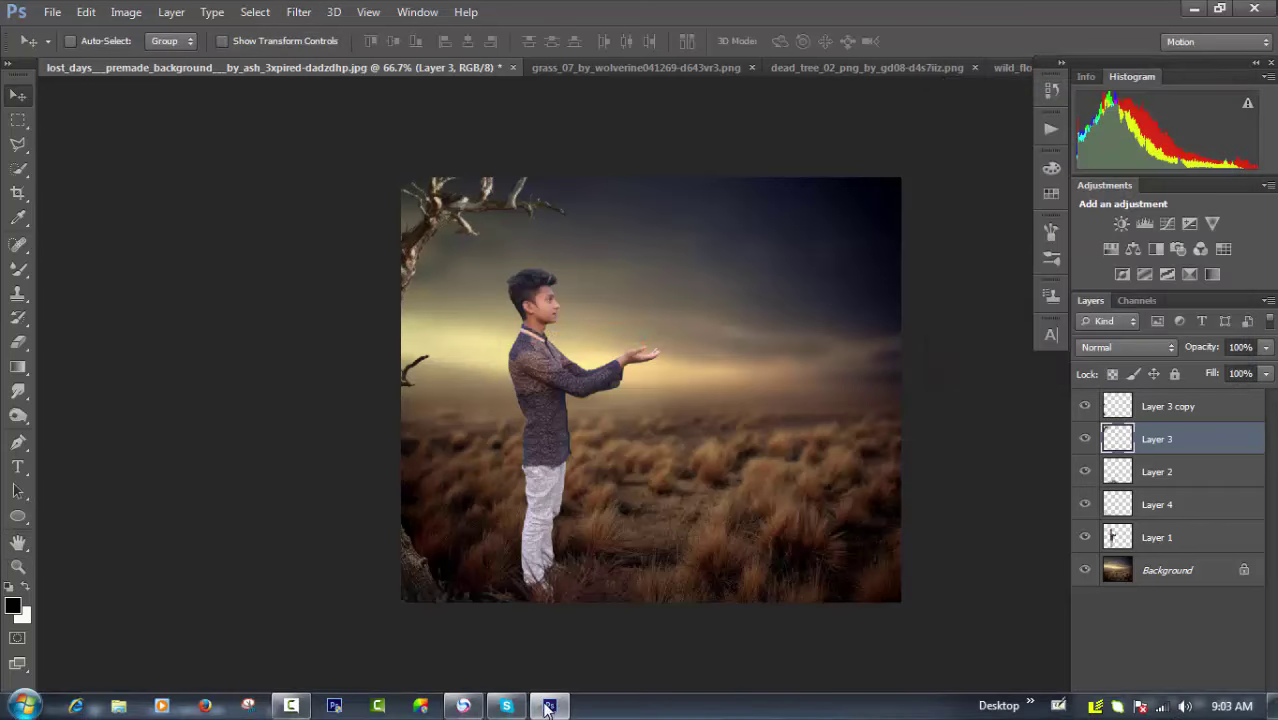
pyautogui.moveTo(453, 709)
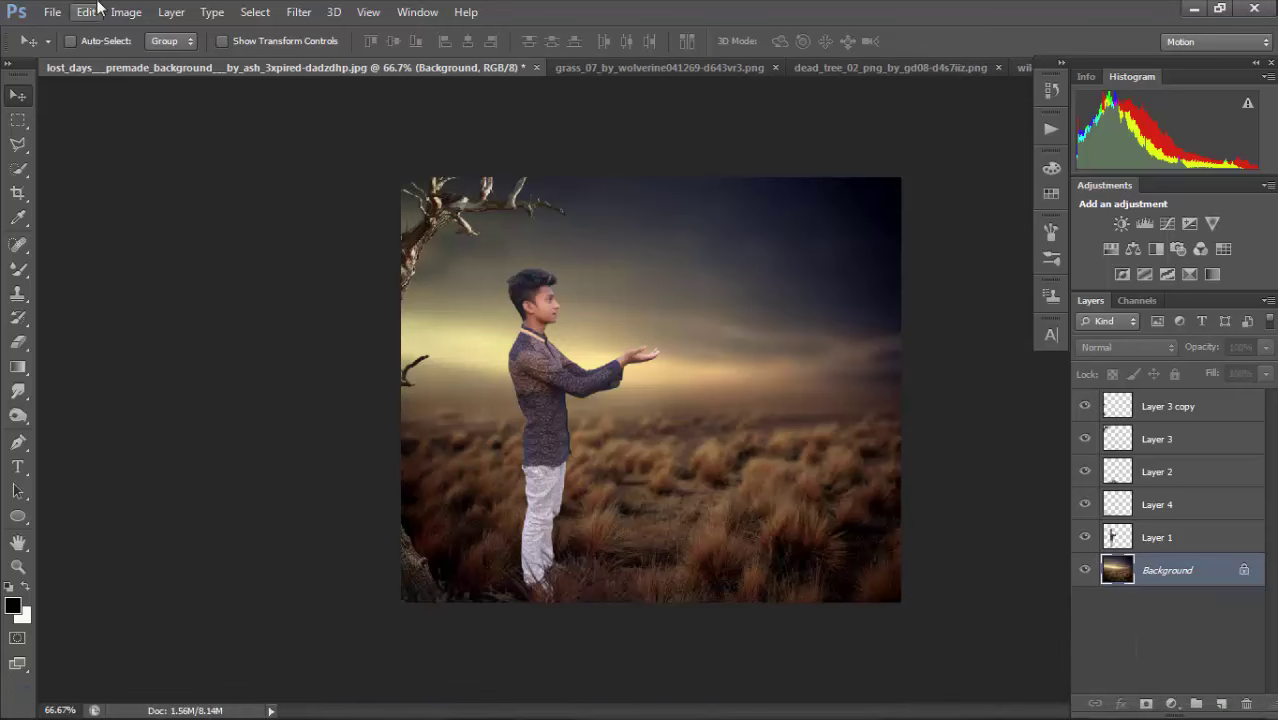
pyautogui.click(297, 12)
pyautogui.moveTo(340, 201)
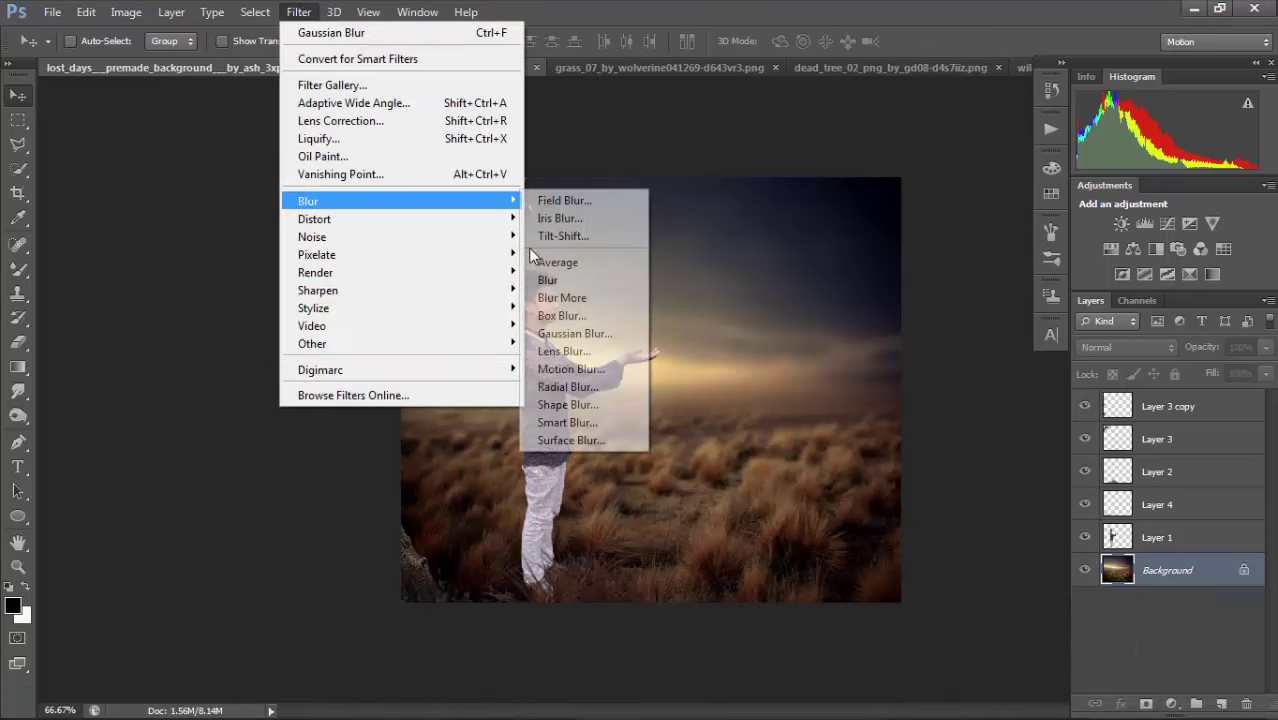
pyautogui.click(606, 337)
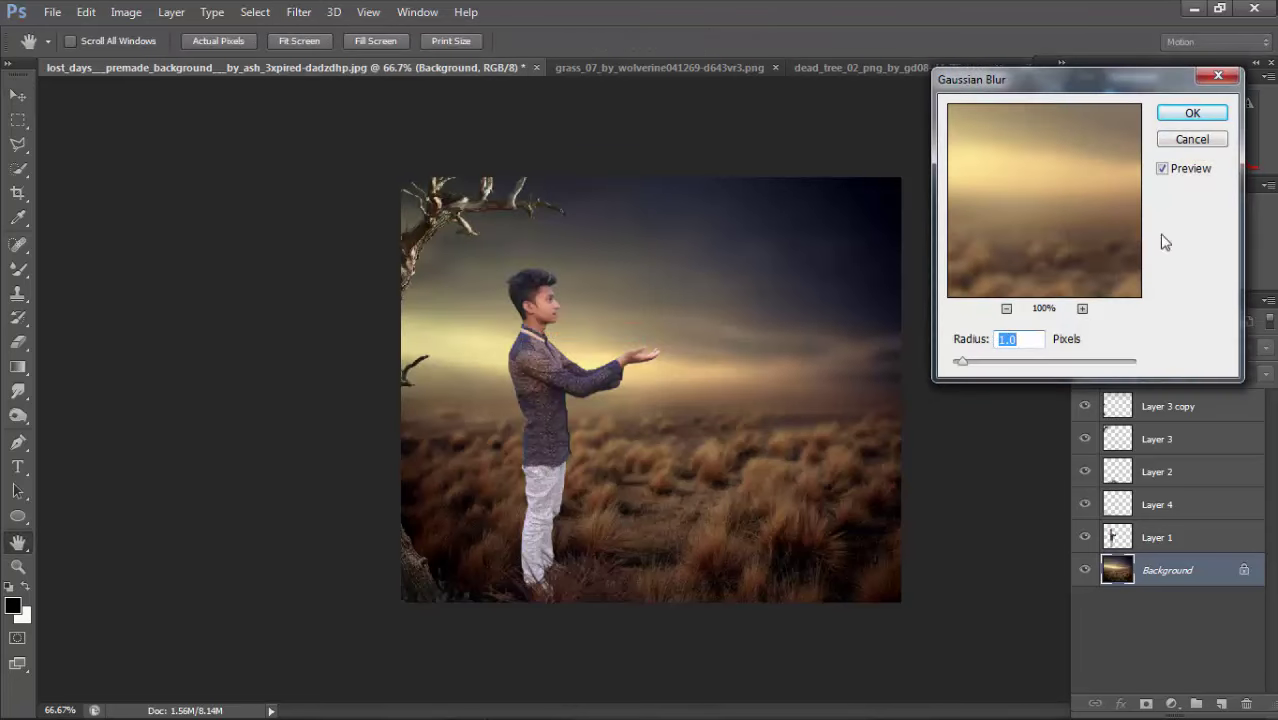
pyautogui.click(1190, 139)
# Apply a Gaussian Blur with a 1.1-pixel radius to Layer 3 copy.
pyautogui.click(1165, 415)
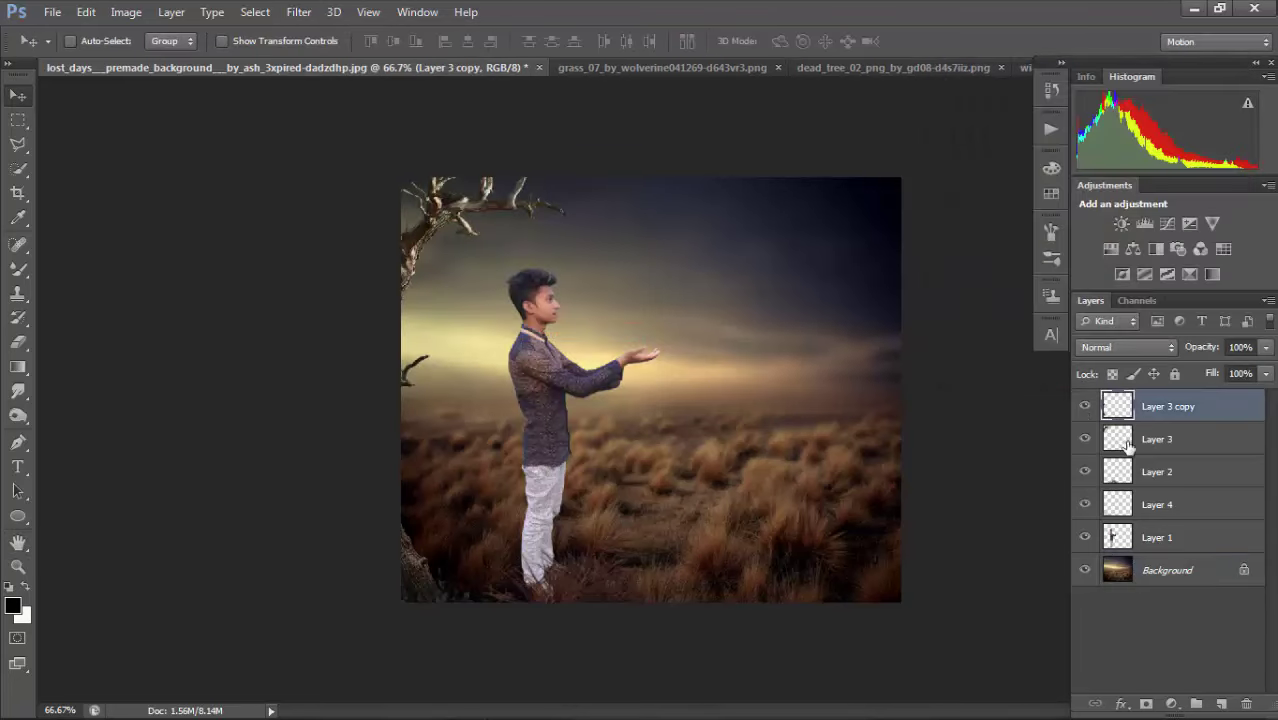
pyautogui.click(298, 12)
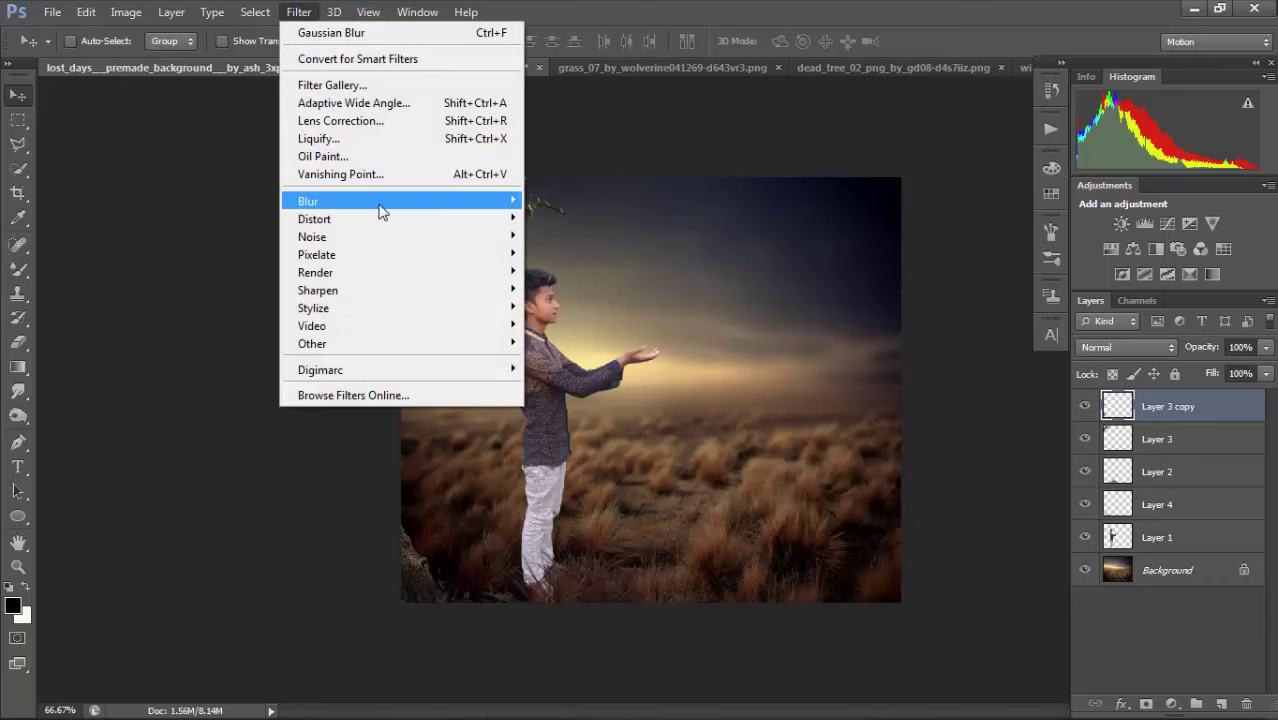
pyautogui.moveTo(360, 204)
pyautogui.click(575, 333)
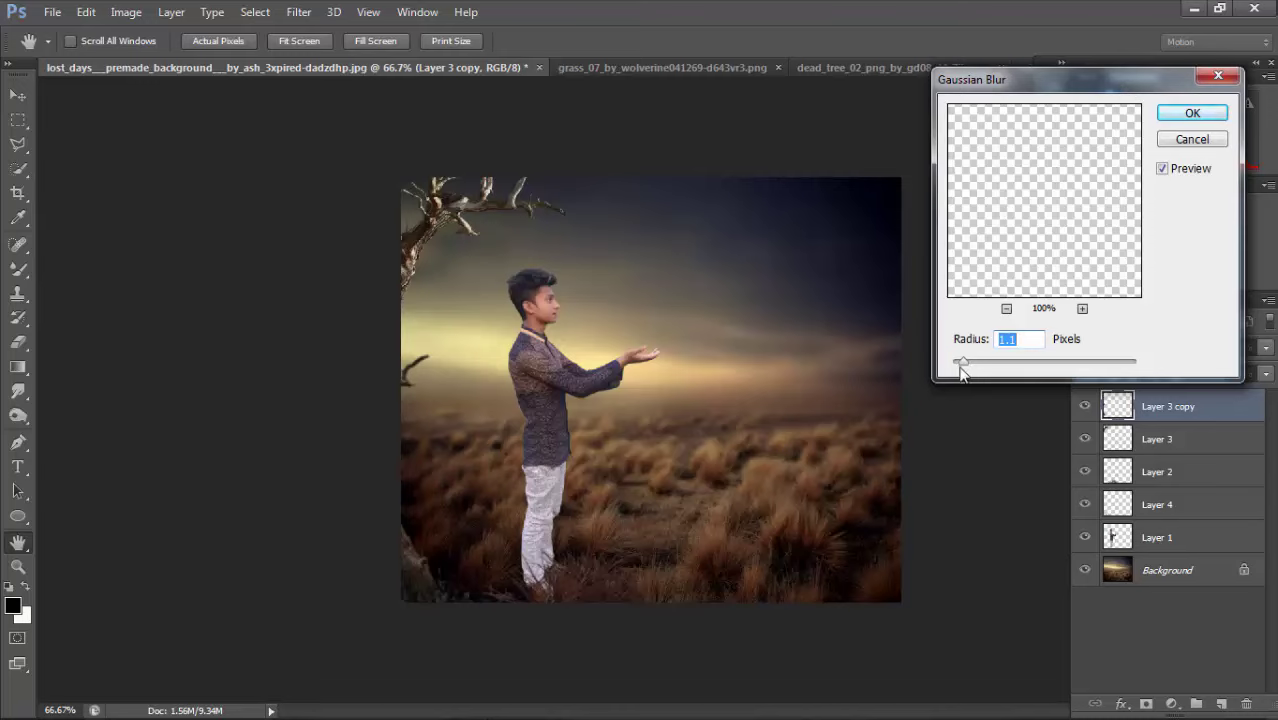
pyautogui.click(1192, 113)
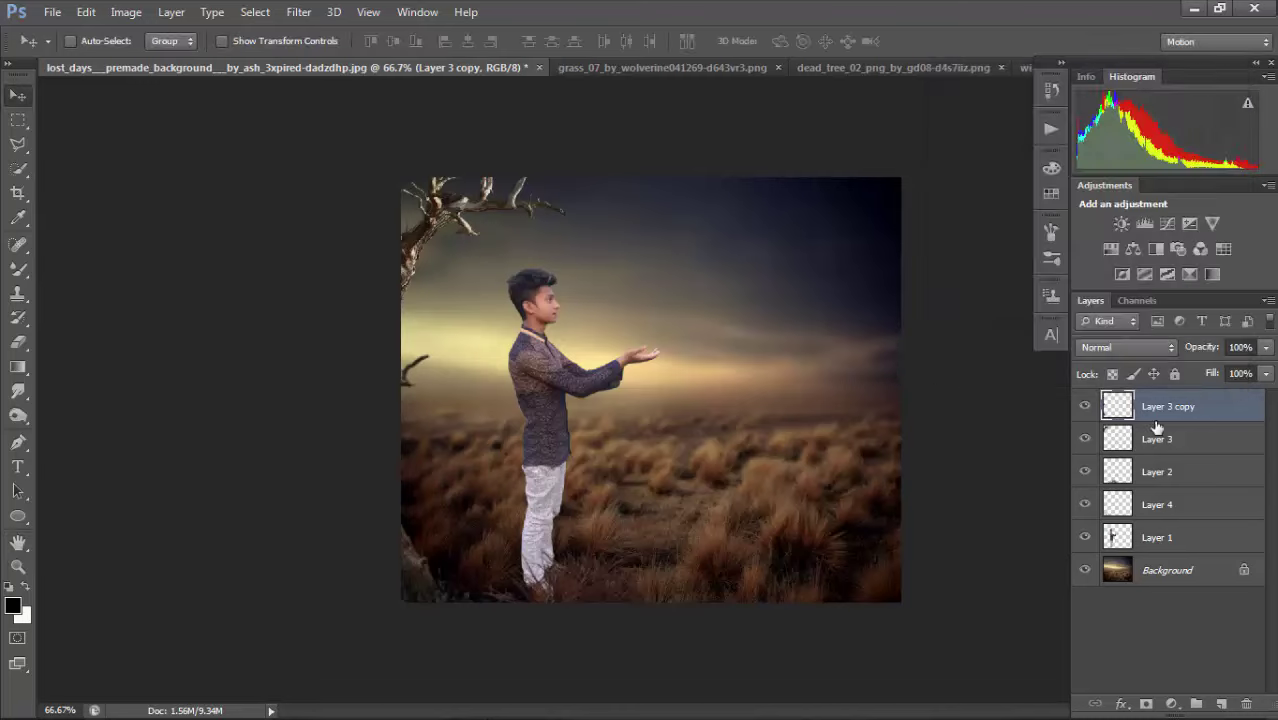
# Reduce the fill of Layer 3 to 82%.
pyautogui.click(1172, 441)
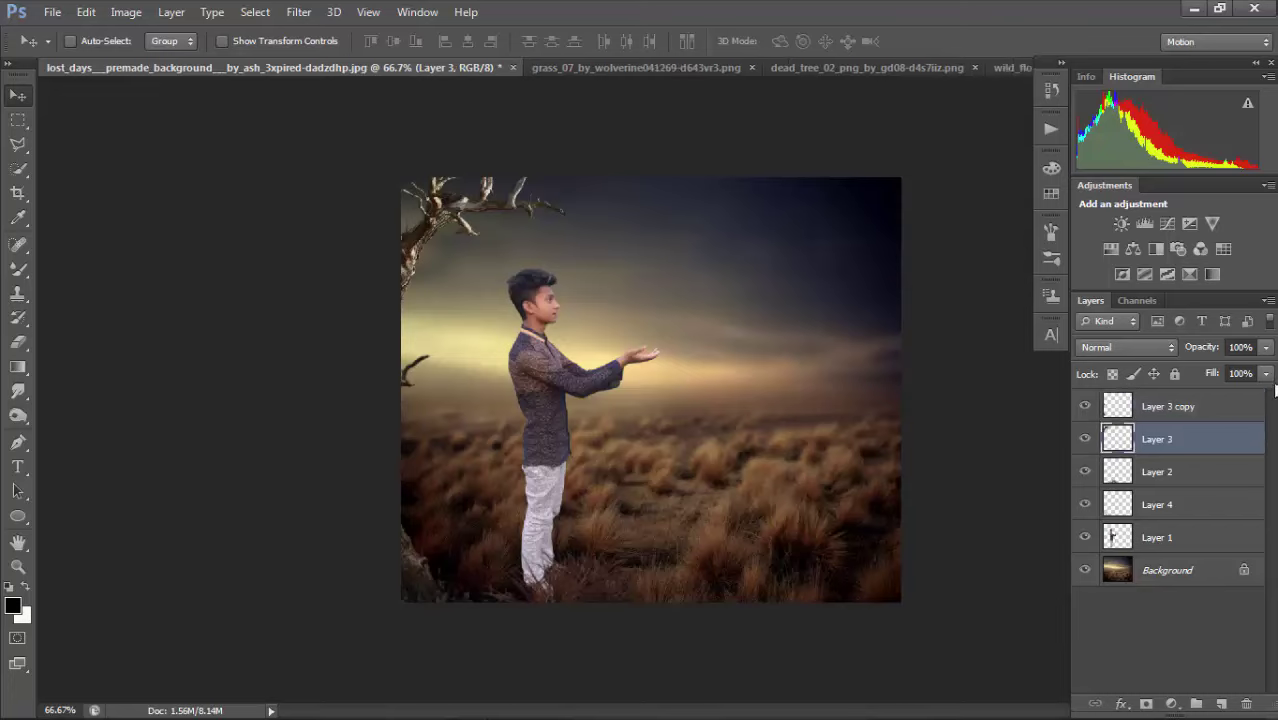
pyautogui.click(1266, 373)
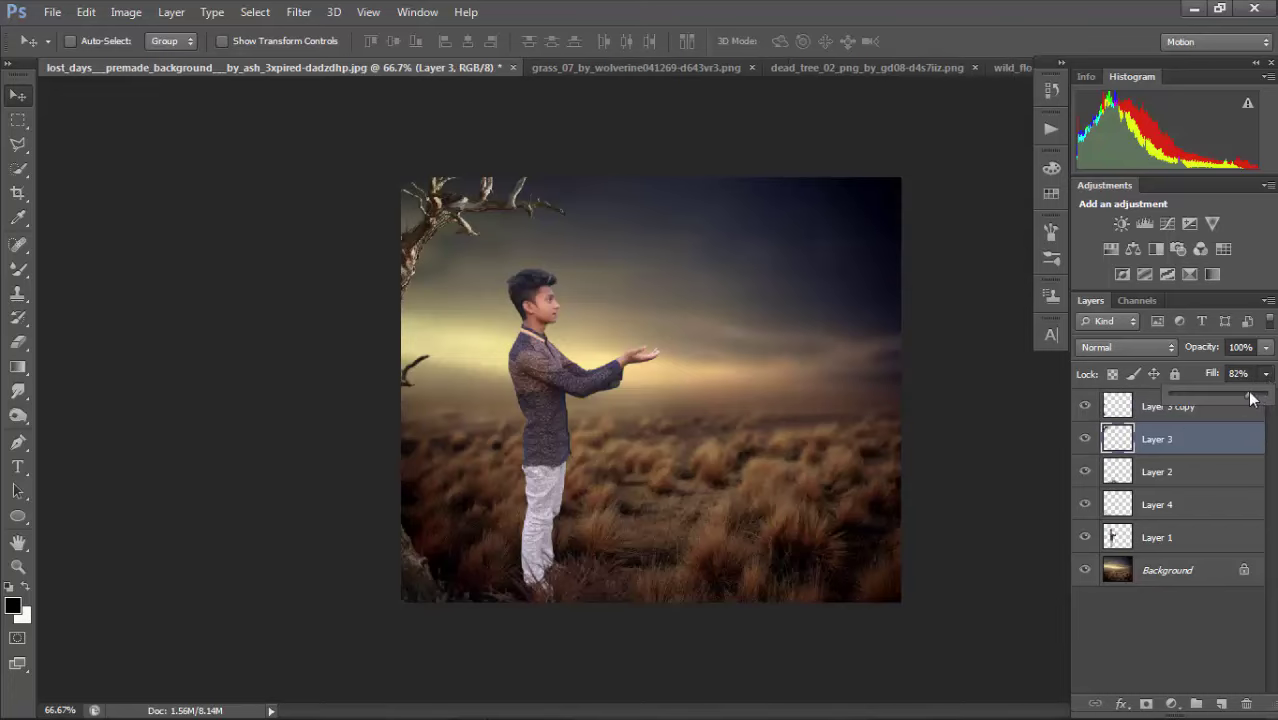
pyautogui.hotkey('ctrl', '-')
pyautogui.hotkey('ctrl', '-')
pyautogui.hotkey('ctrl', '-')
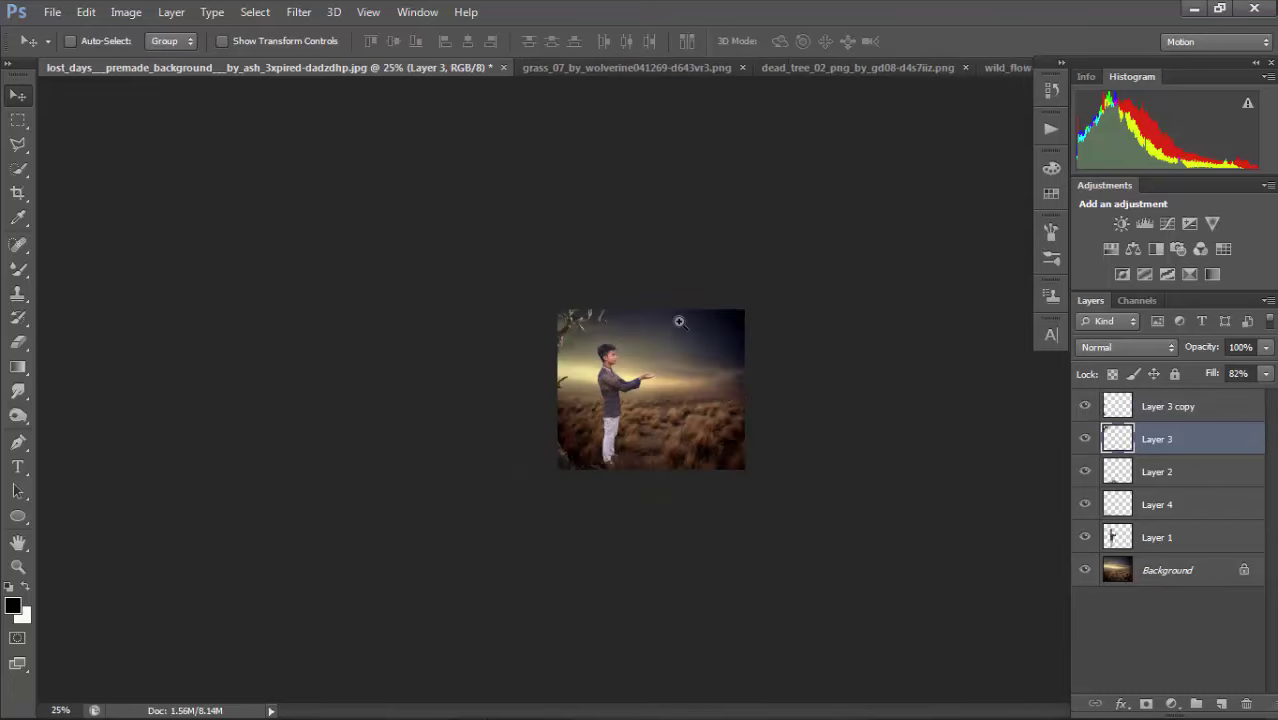
pyautogui.keyDown('ctrl'); pyautogui.click(679, 321); pyautogui.keyUp('ctrl')
pyautogui.keyDown('ctrl'); pyautogui.click(681, 321); pyautogui.keyUp('ctrl')
pyautogui.keyDown('ctrl'); pyautogui.click(681, 321); pyautogui.keyUp('ctrl')
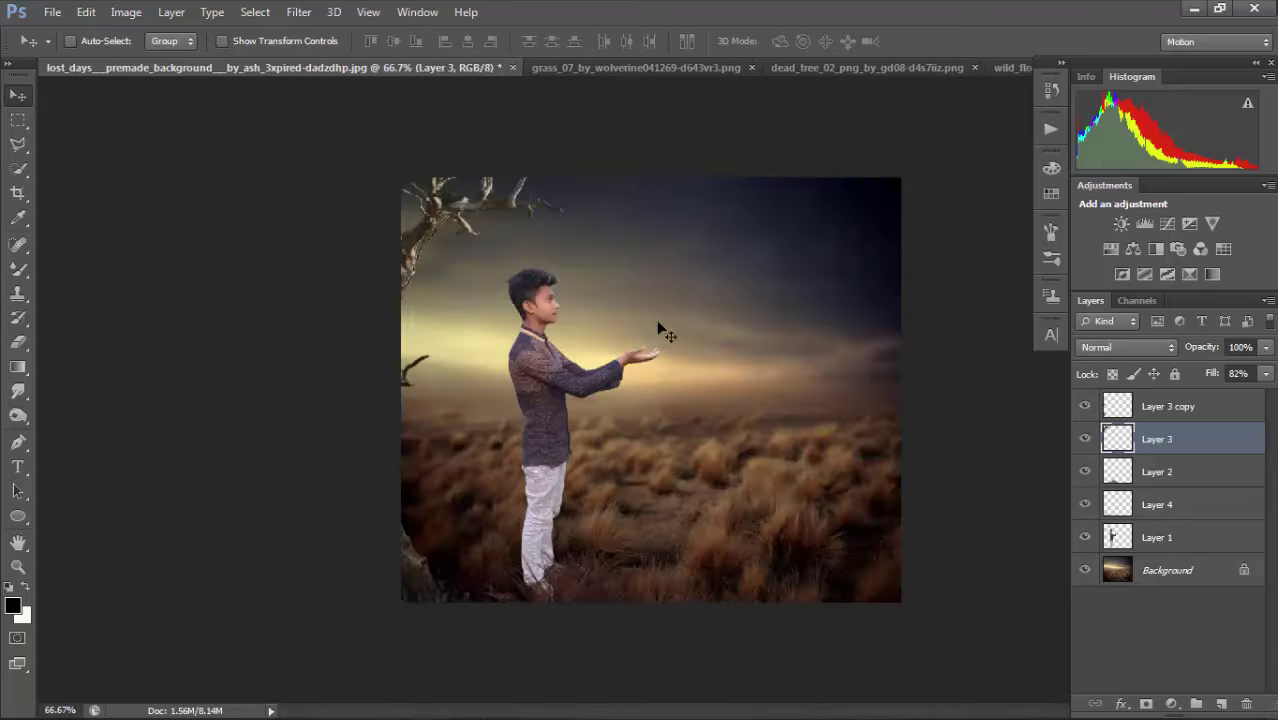
# Look for another stock image to open, checking New folder (3) and the tree images in the YouTube-named folder inside Downloads.
pyautogui.click(52, 12)
pyautogui.click(60, 48)
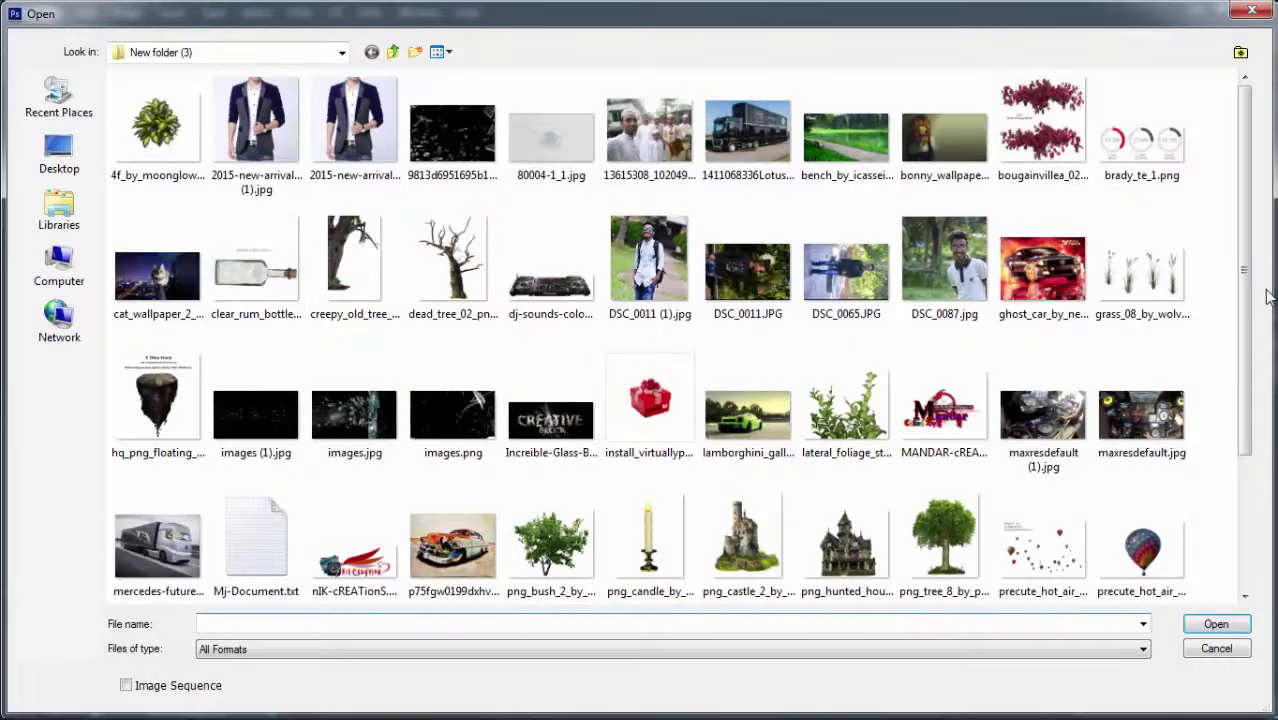
pyautogui.scroll(-2, 1247, 278)
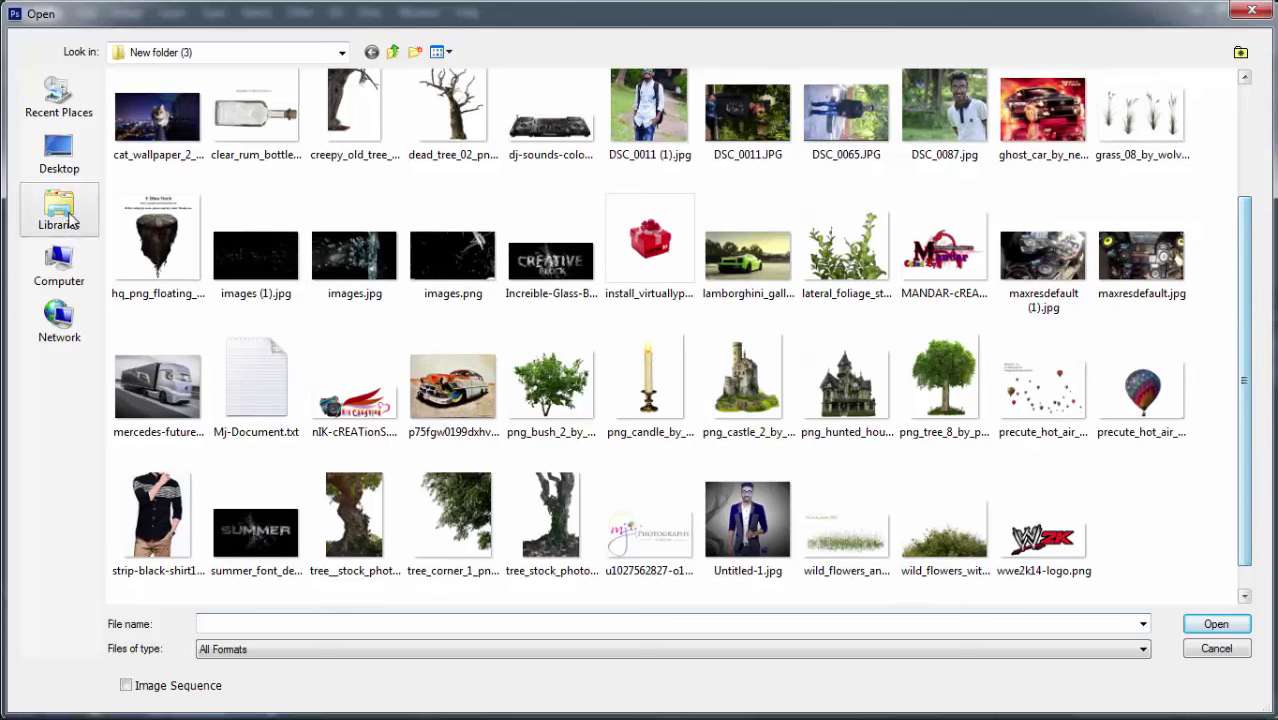
pyautogui.click(59, 150)
pyautogui.doubleClick(606, 340)
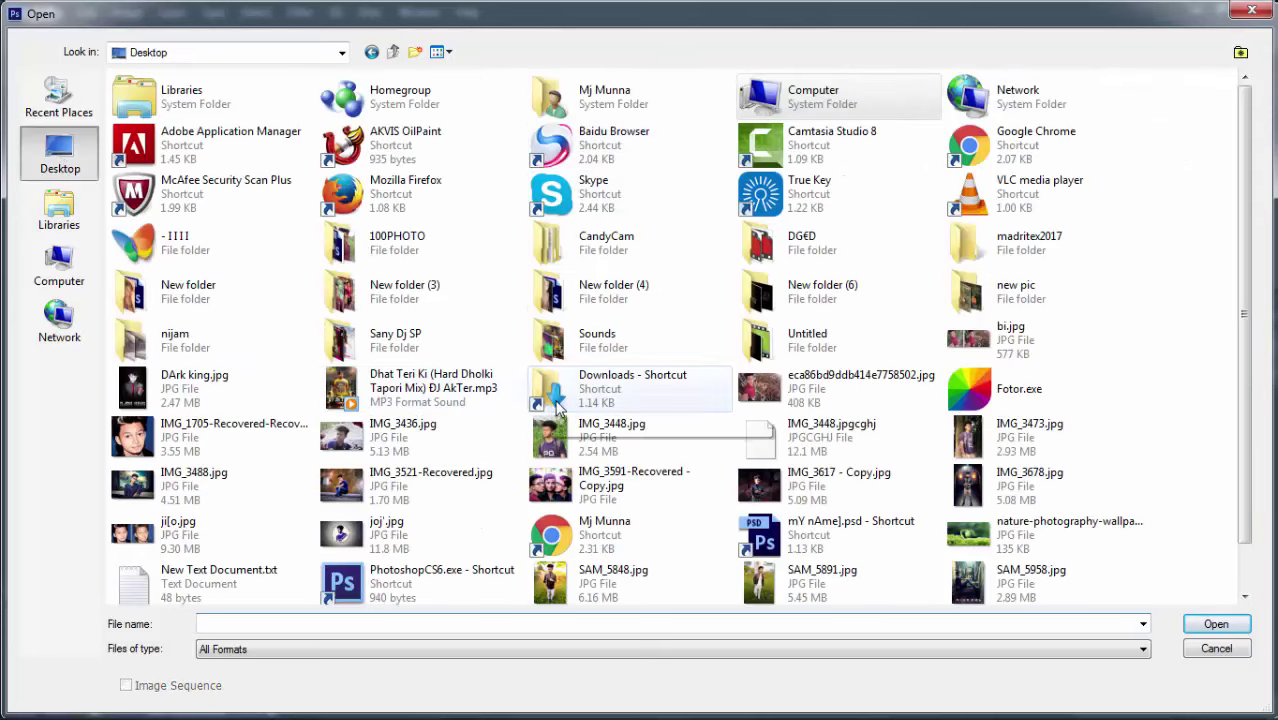
pyautogui.doubleClick(166, 132)
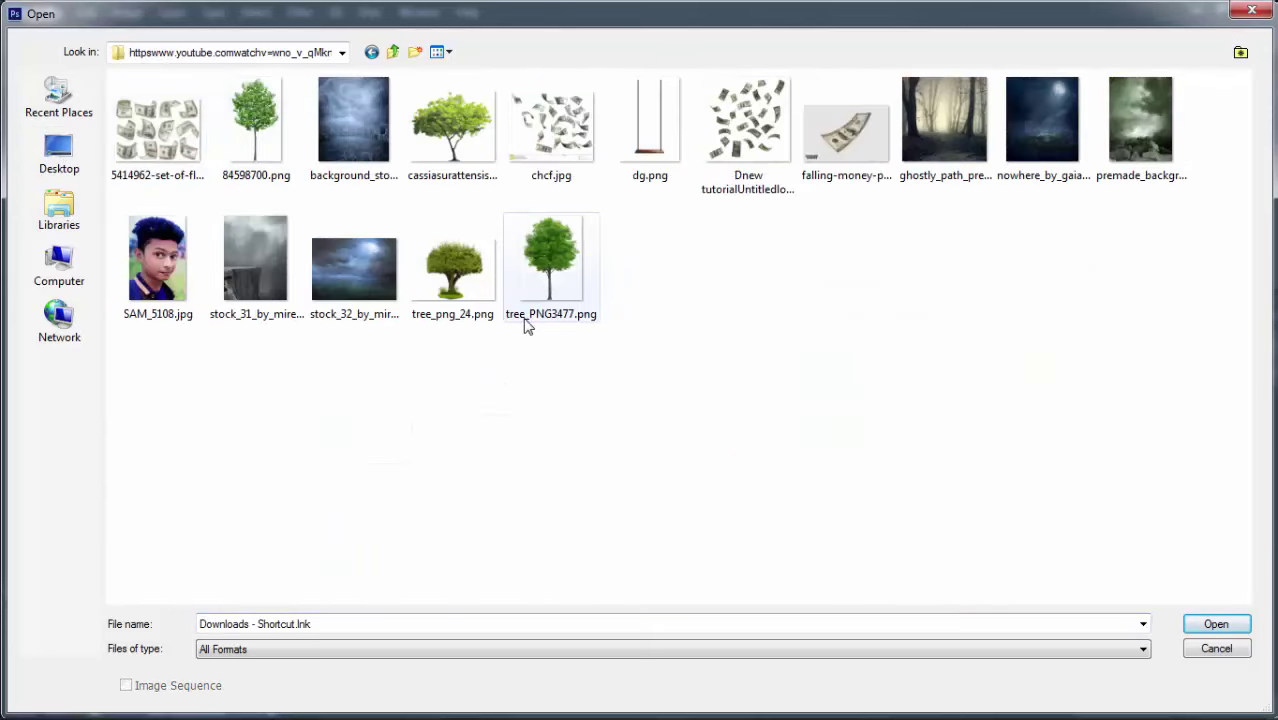
pyautogui.click(531, 278)
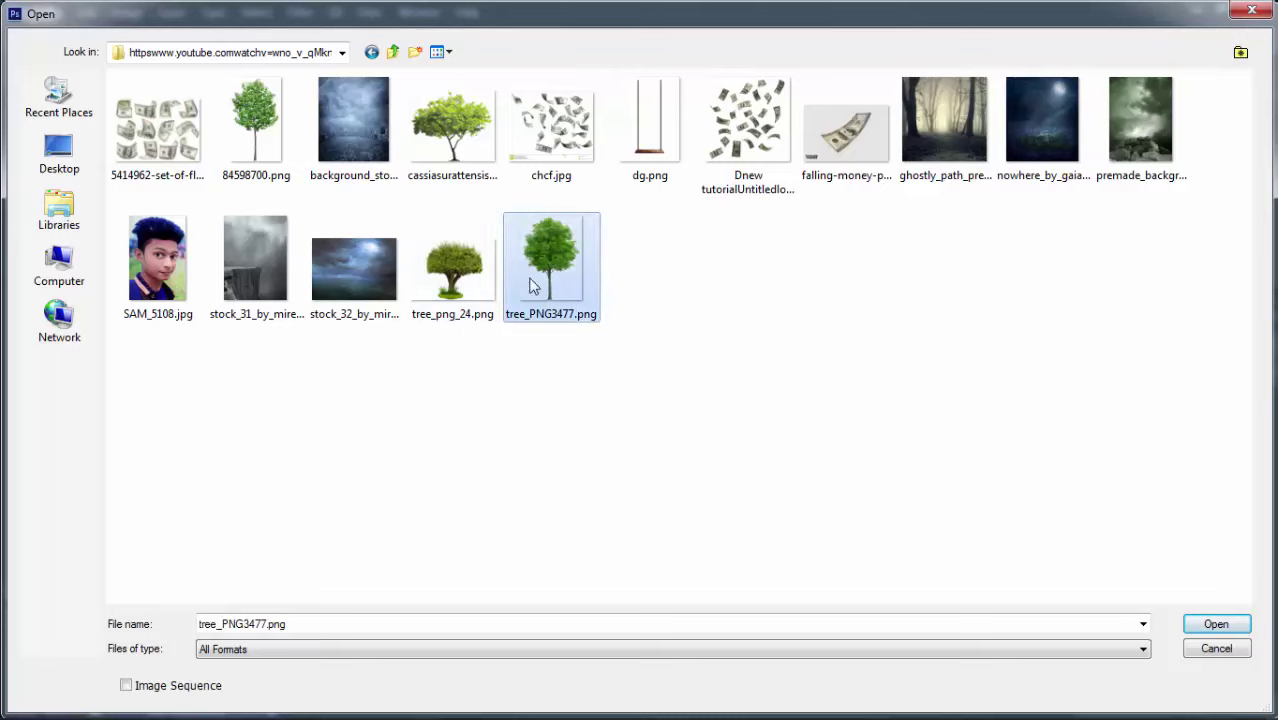
pyautogui.click(455, 255)
pyautogui.click(479, 195)
pyautogui.click(542, 236)
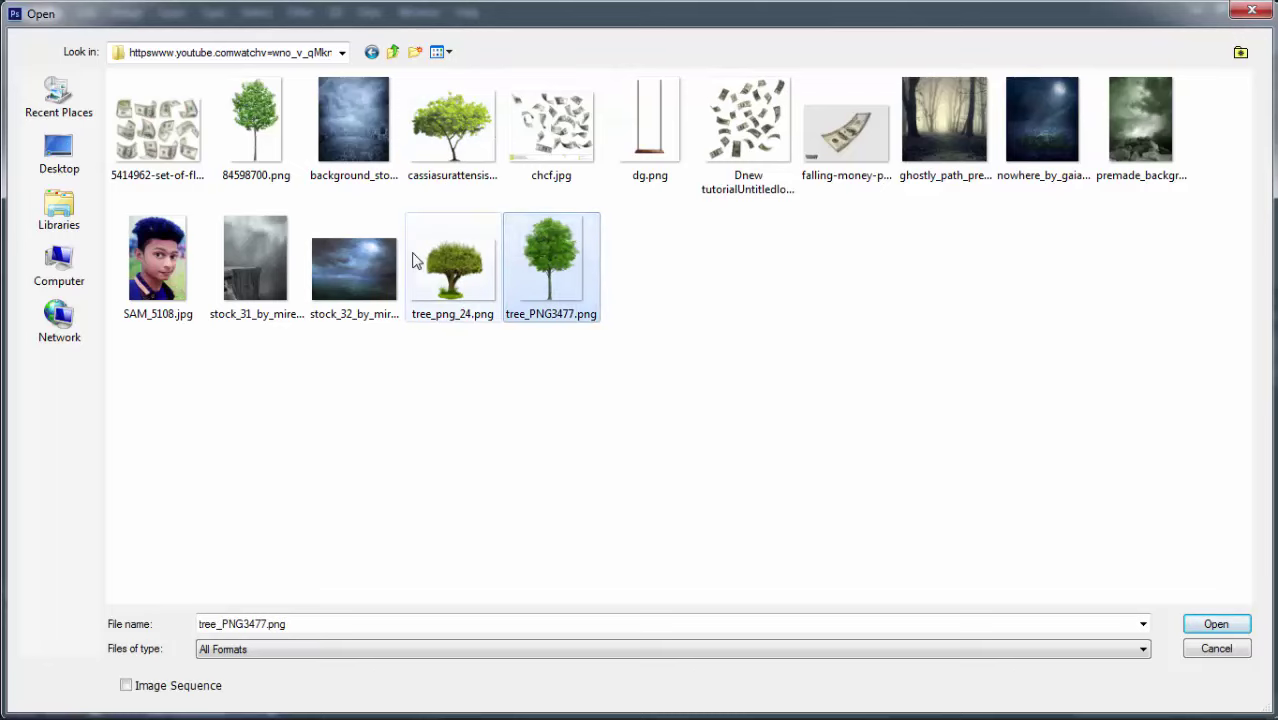
# Examine the images in New folder (2), inside the New folder in Downloads, and refresh the file listing.
pyautogui.press('BackSpace')
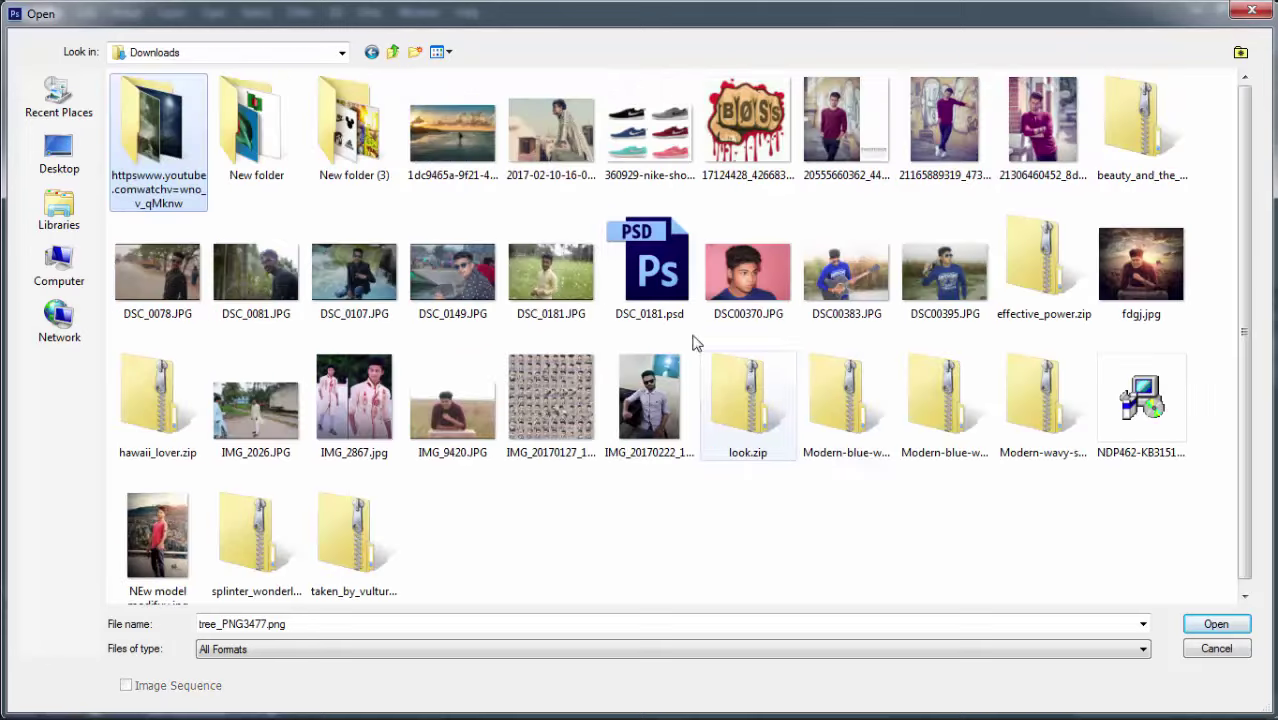
pyautogui.doubleClick(228, 171)
pyautogui.doubleClick(251, 163)
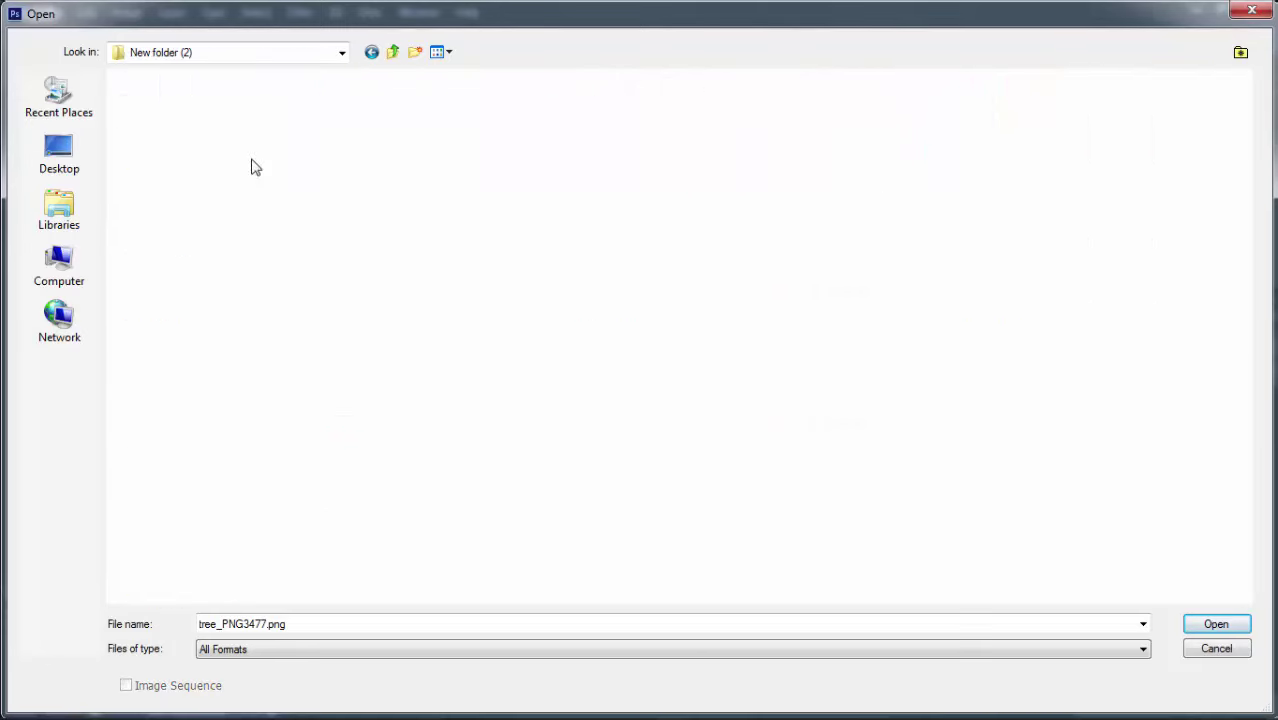
pyautogui.rightClick(668, 391)
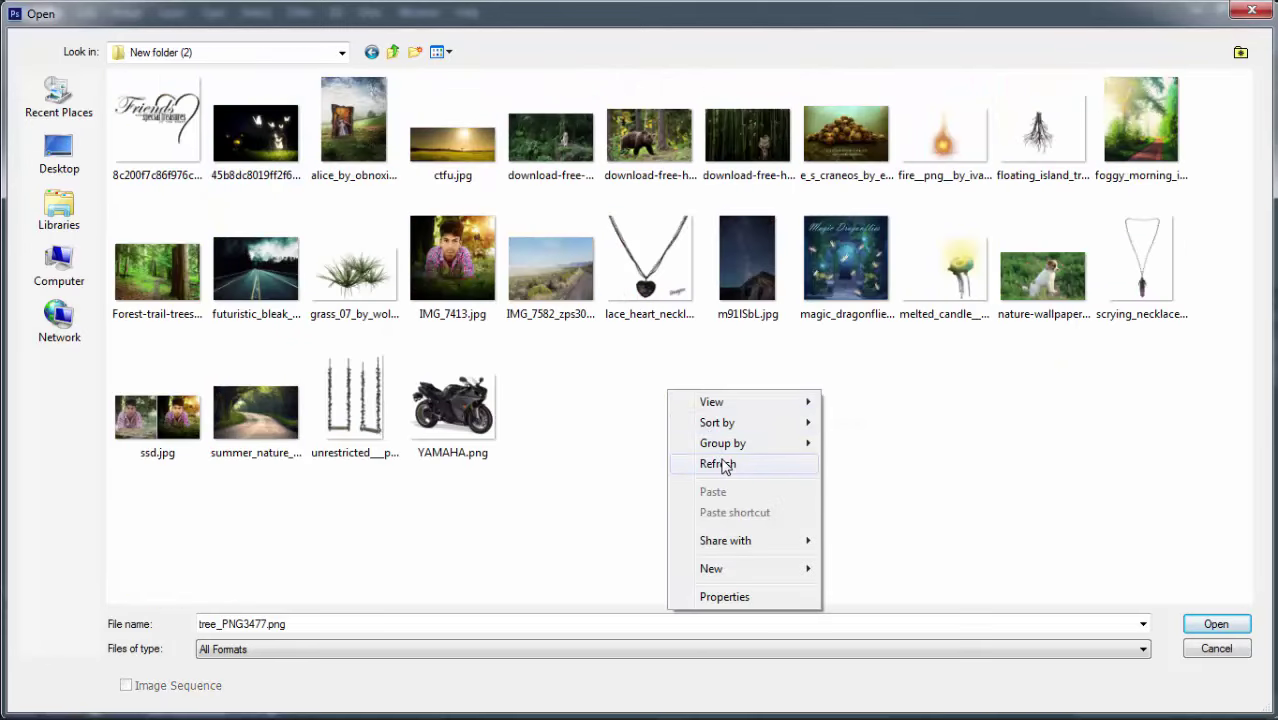
pyautogui.click(722, 464)
pyautogui.rightClick(697, 453)
# Browse the plant and foliage images in the New folder on Local Disk (E:).
pyautogui.click(59, 155)
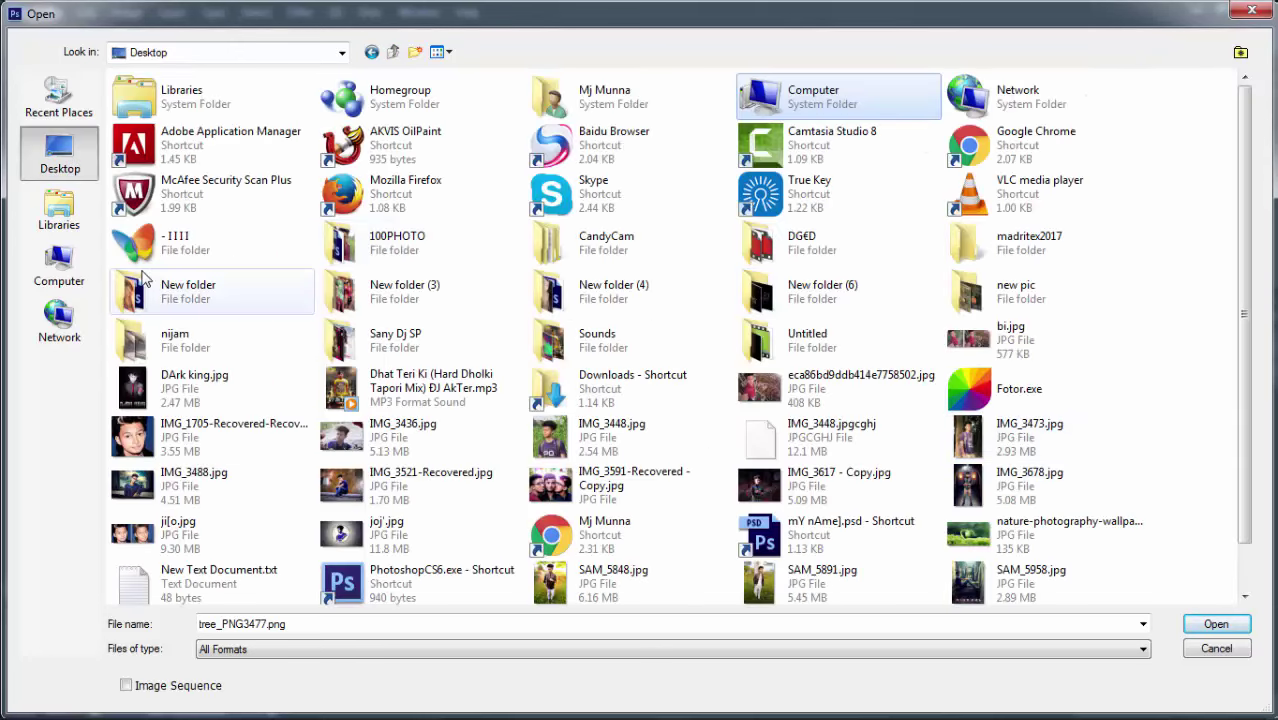
pyautogui.click(59, 265)
pyautogui.doubleClick(606, 115)
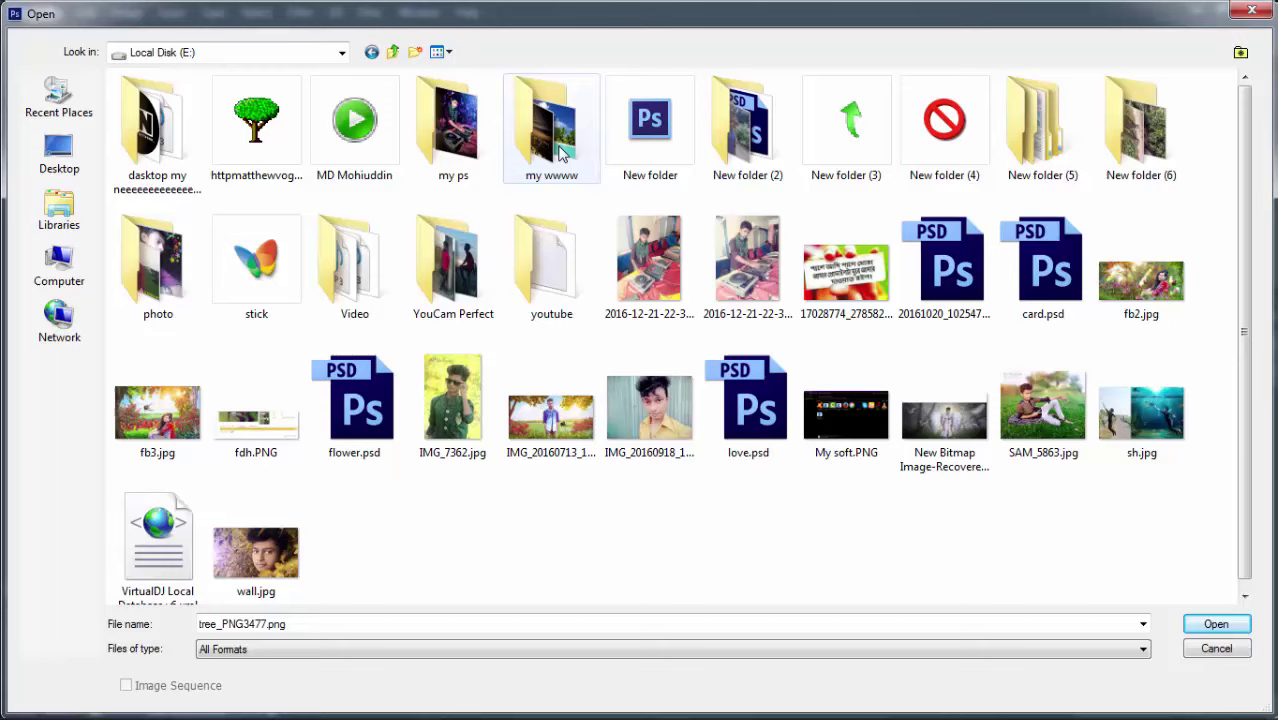
pyautogui.doubleClick(662, 163)
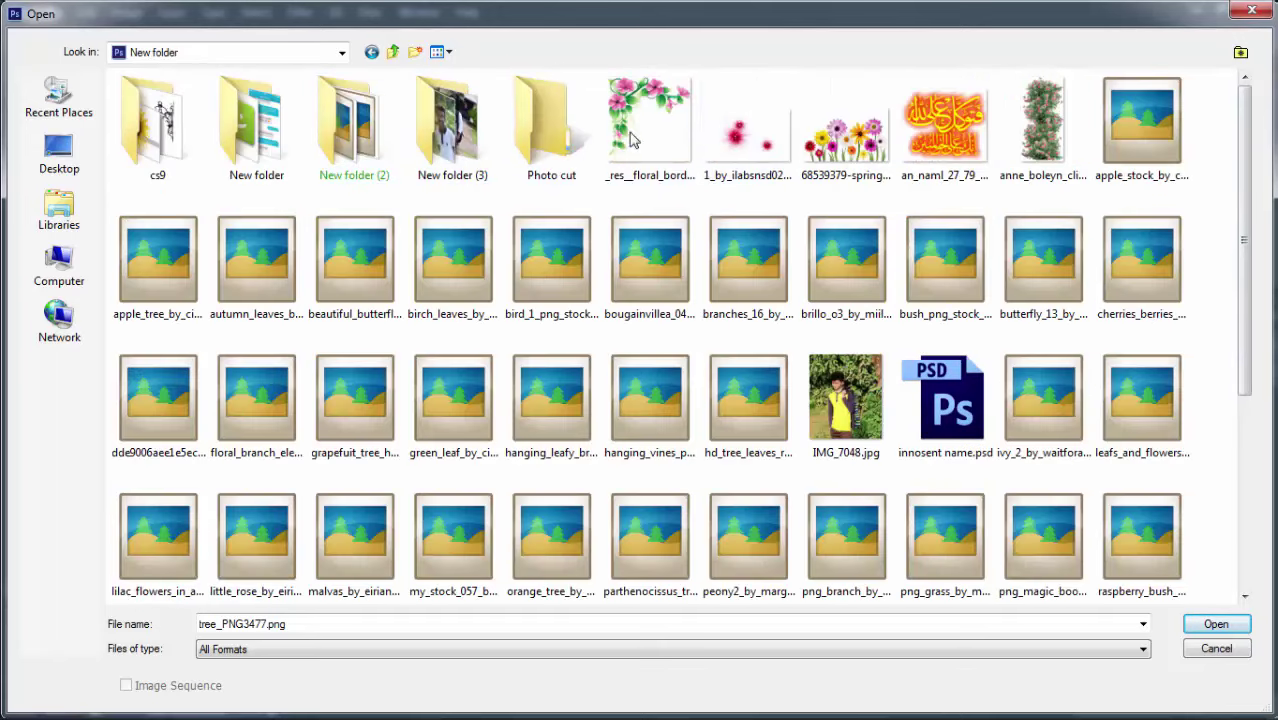
pyautogui.scroll(-3, 1244, 320)
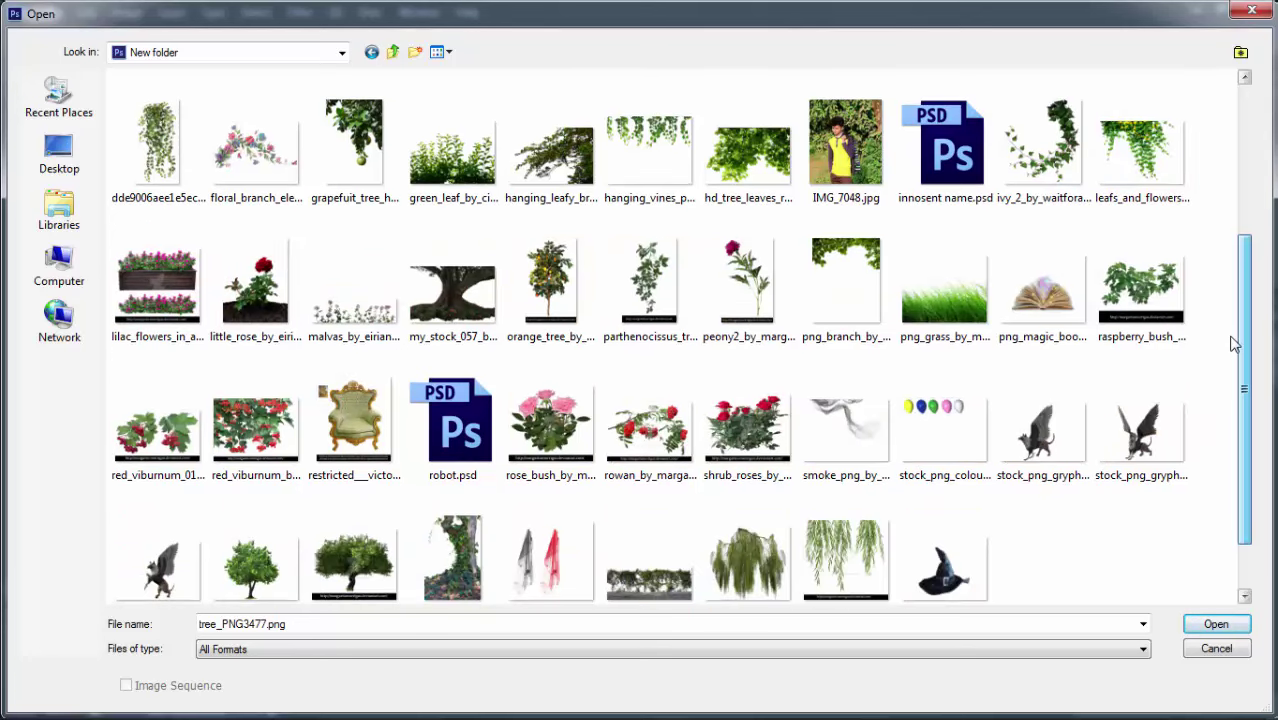
pyautogui.scroll(3, 1233, 342)
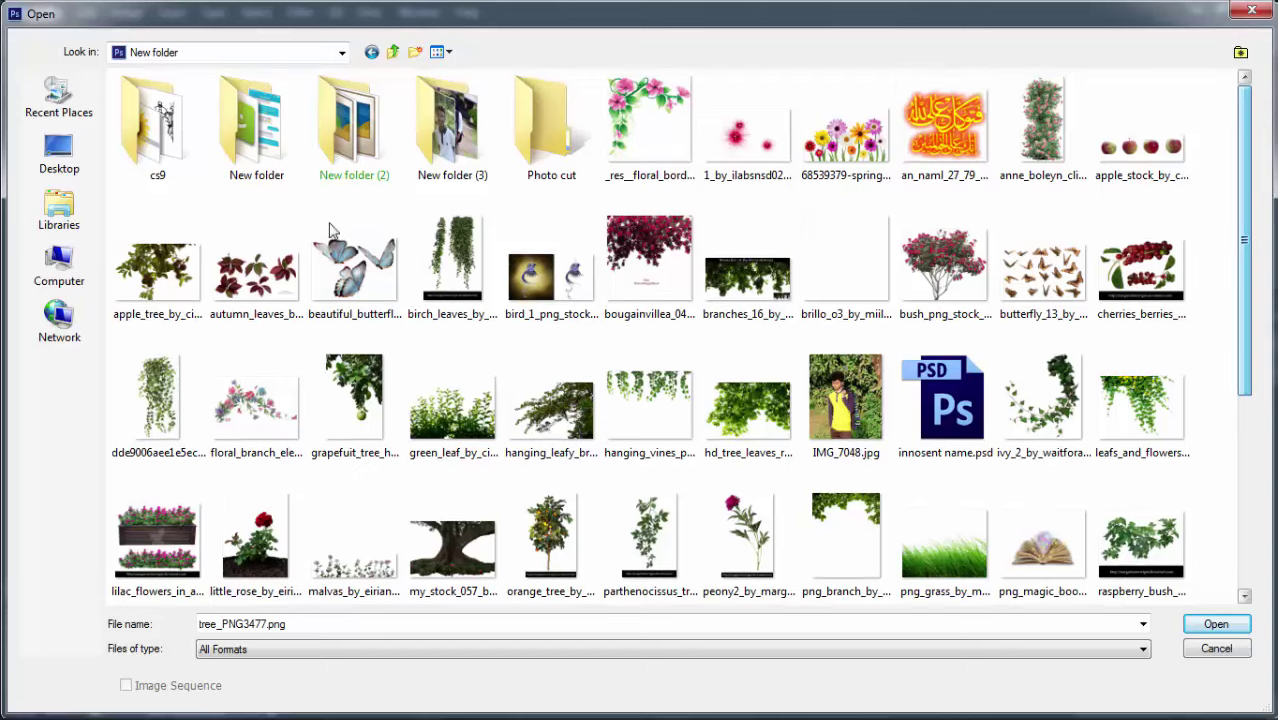
# Examine the stock images in the New folder nested inside the current folder, through to the end of the listing.
pyautogui.doubleClick(256, 110)
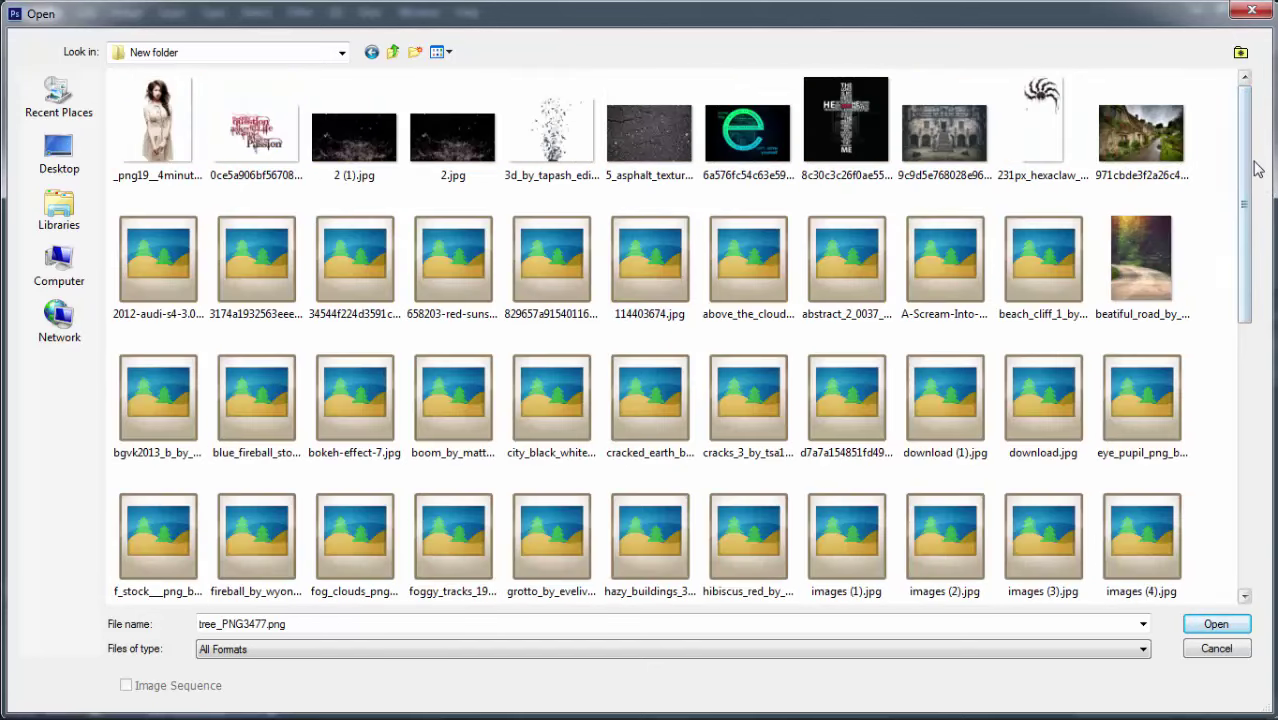
pyautogui.moveTo(1242, 230); pyautogui.dragTo(1229, 470)
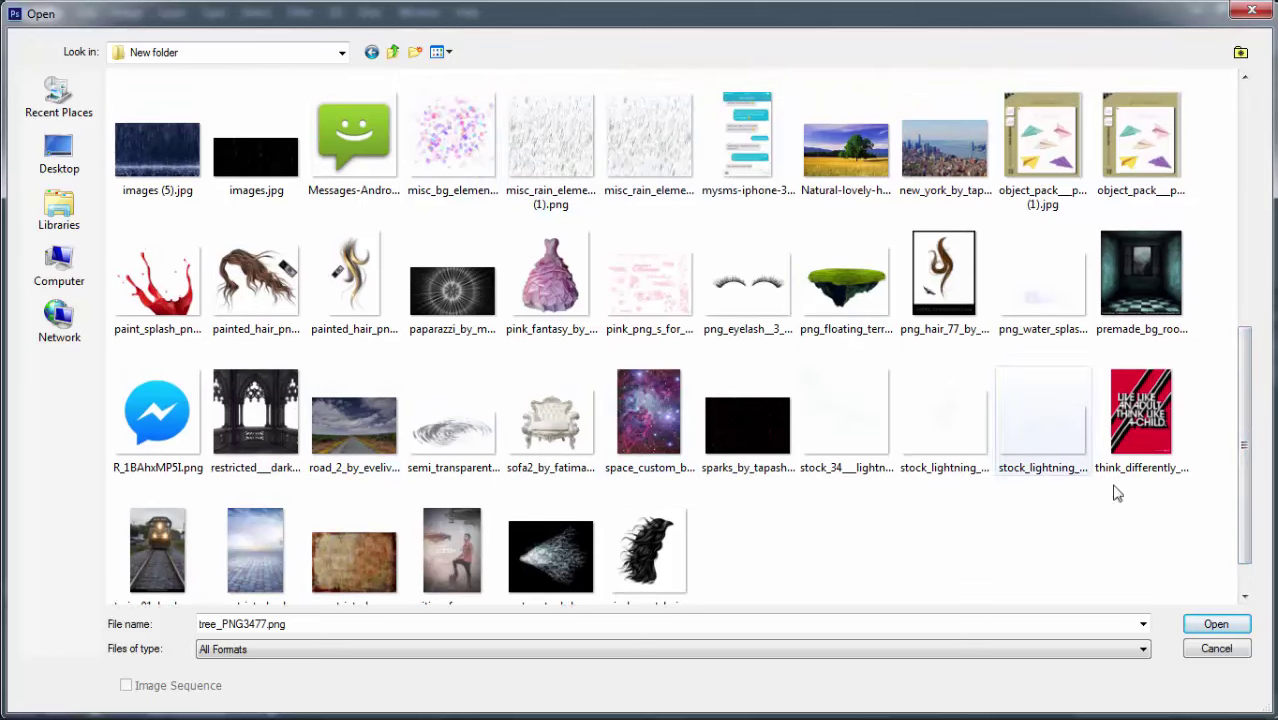
pyautogui.moveTo(1244, 400); pyautogui.dragTo(1249, 182)
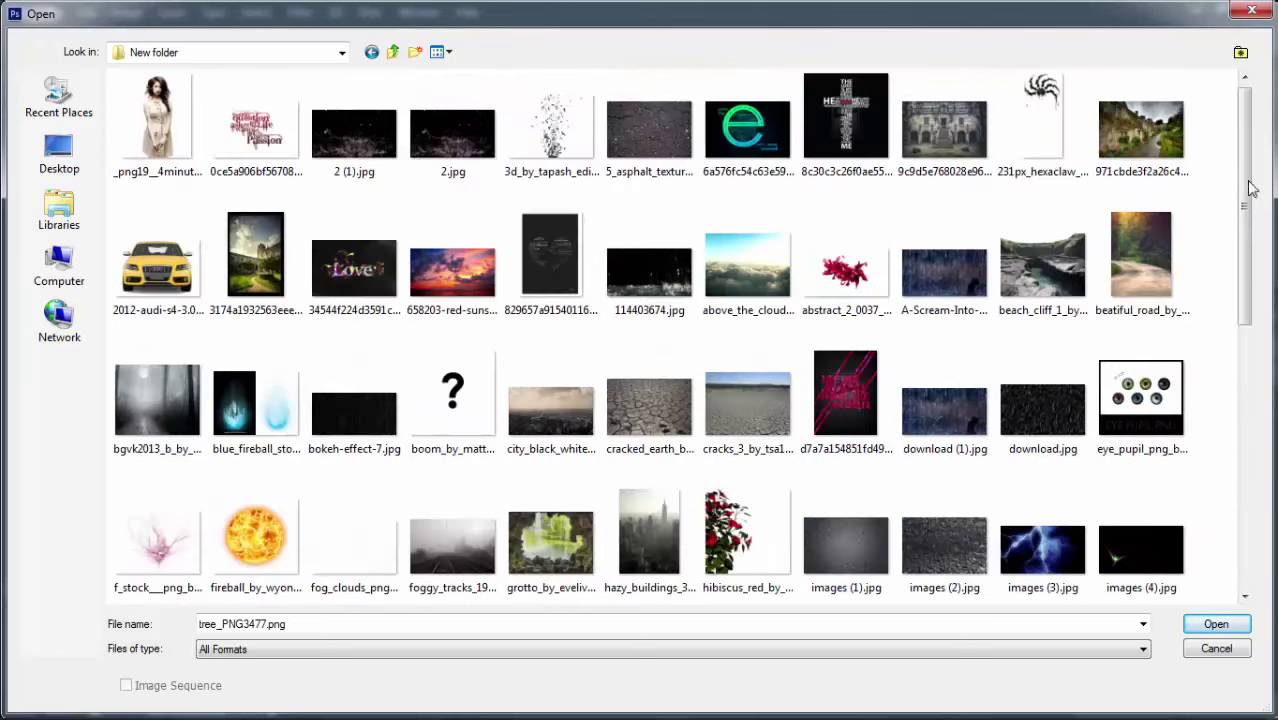
pyautogui.click(347, 158)
pyautogui.rightClick(346, 157)
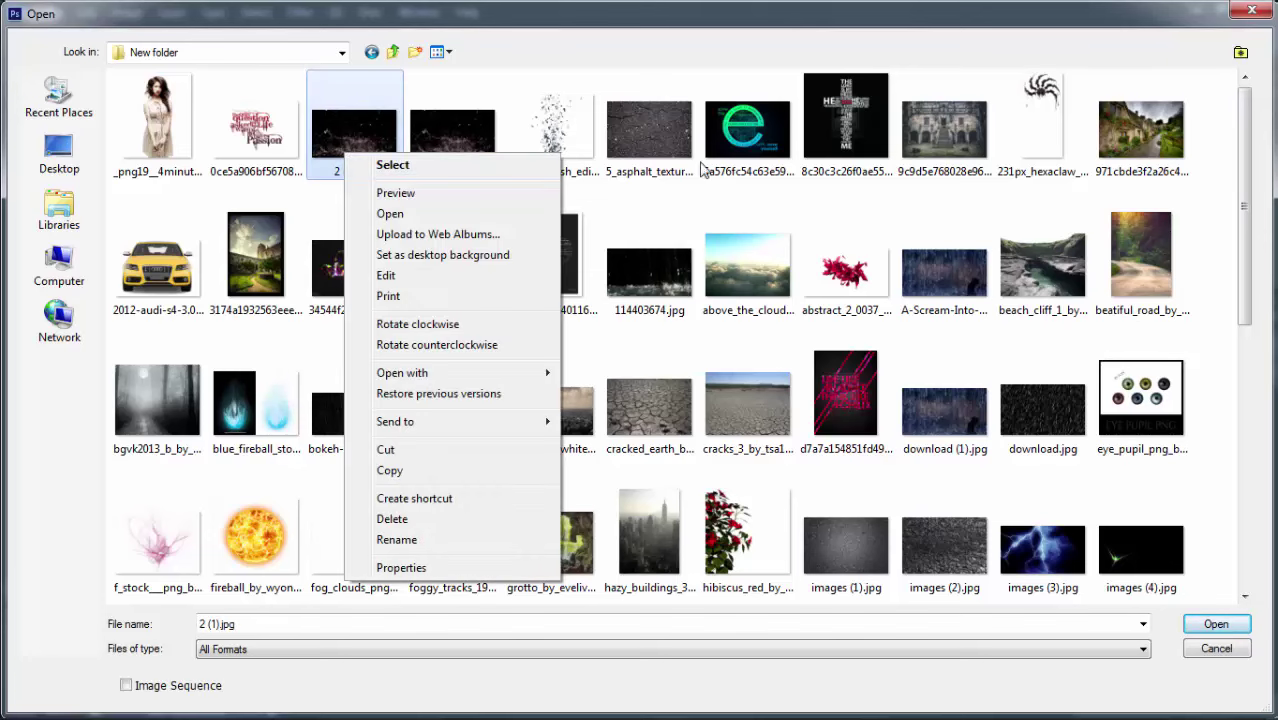
pyautogui.click(703, 200)
pyautogui.moveTo(1245, 200)
pyautogui.mouseDown()
pyautogui.moveTo(1268, 370)
pyautogui.moveTo(1265, 475)
pyautogui.mouseUp()
pyautogui.moveTo(425, 708)
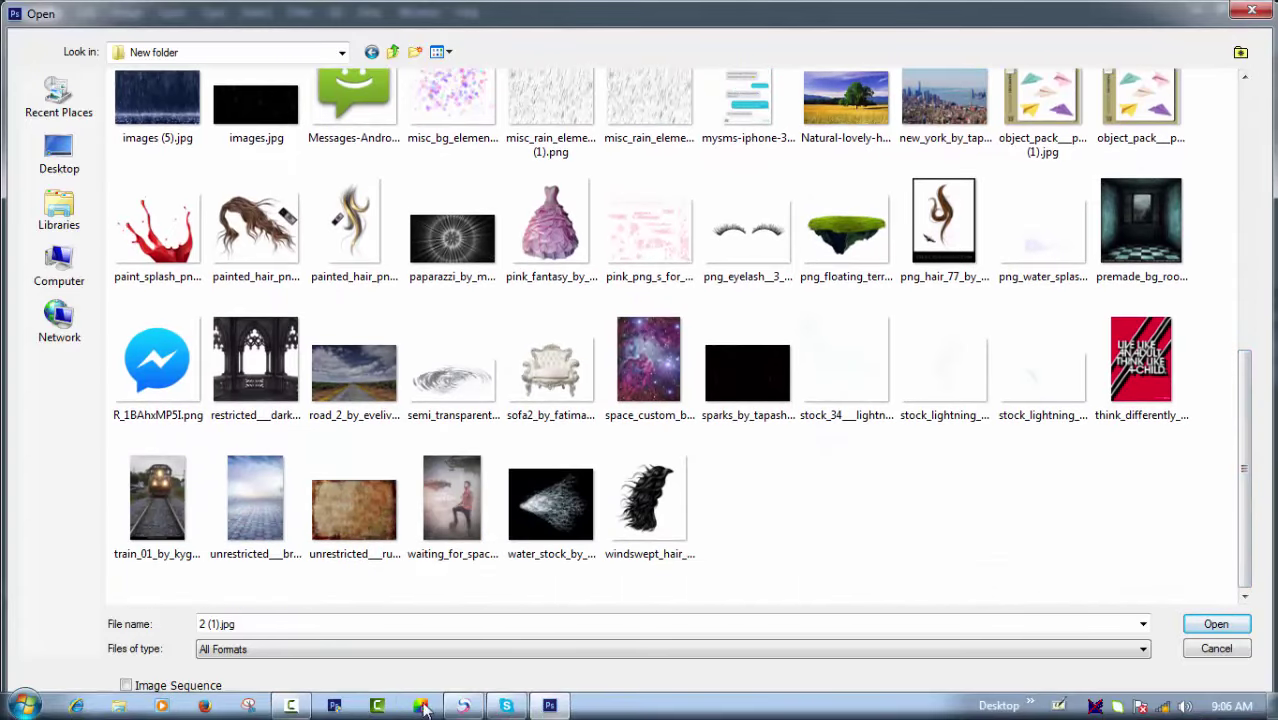
# Open the bird_1_png_stock image and marquee-select the bird on the transparent half.
pyautogui.click(289, 706)
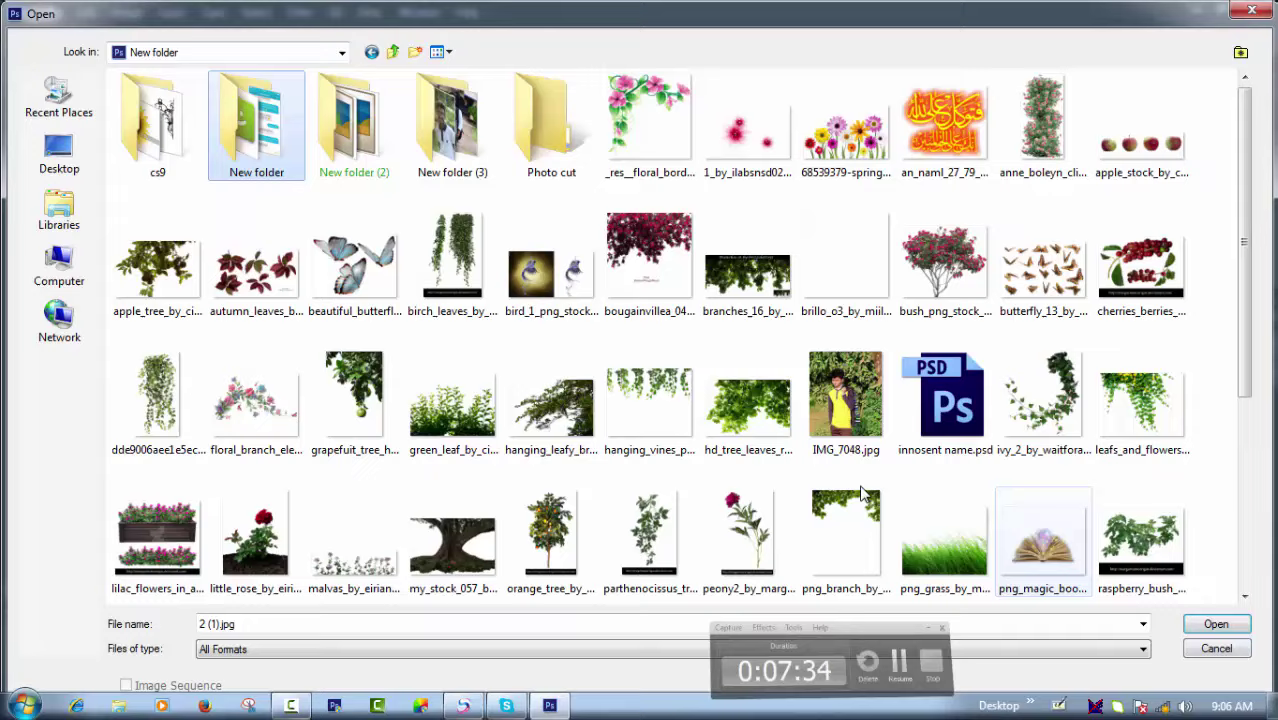
pyautogui.doubleClick(551, 270)
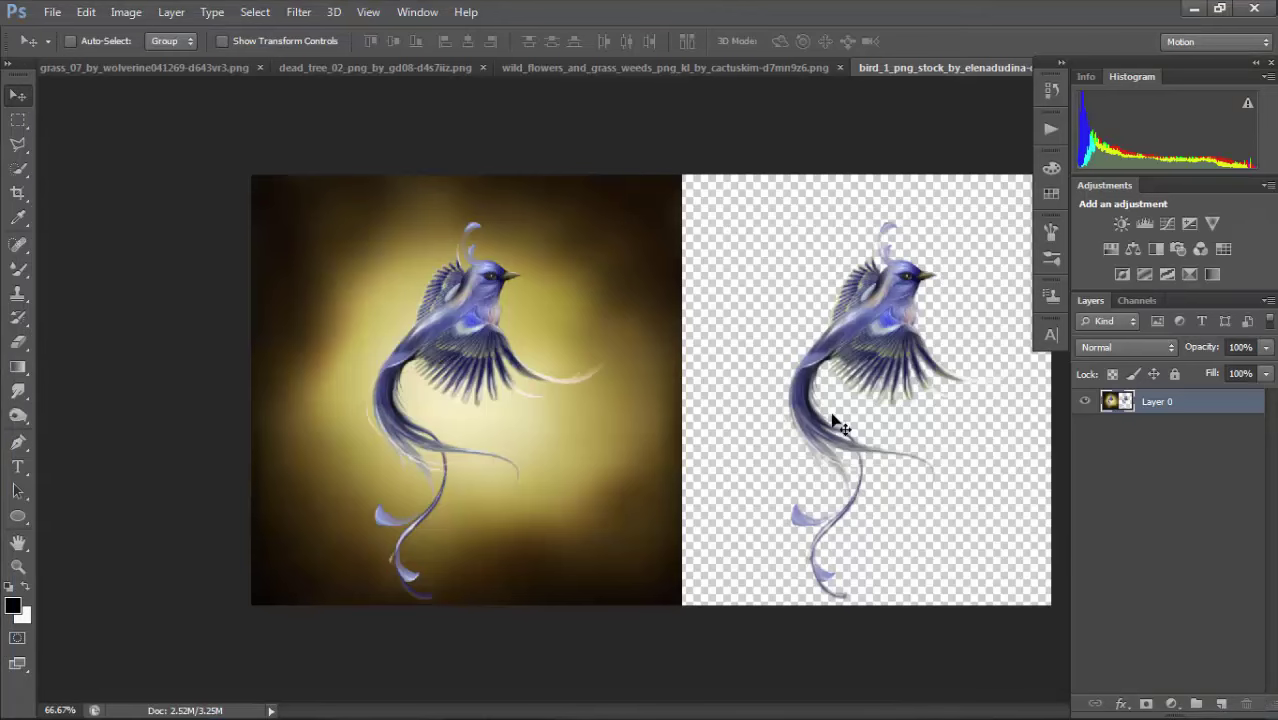
pyautogui.moveTo(797, 313); pyautogui.dragTo(800, 313)
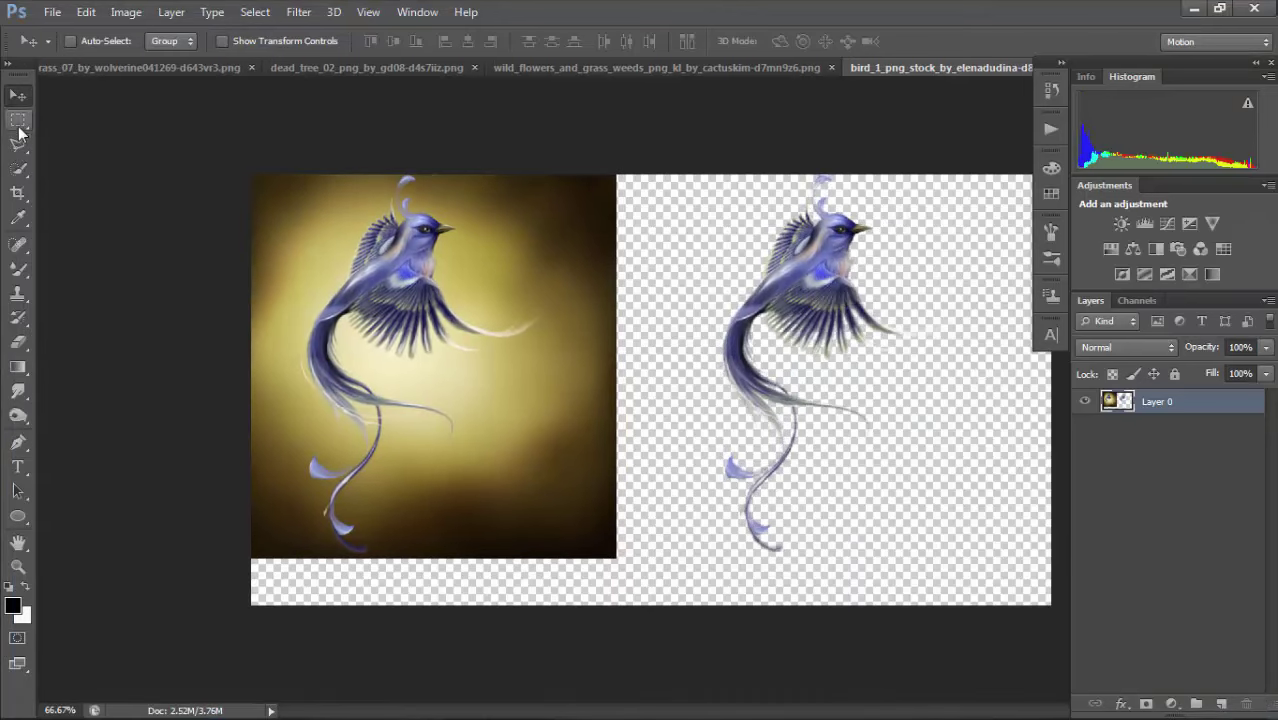
pyautogui.click(19, 121)
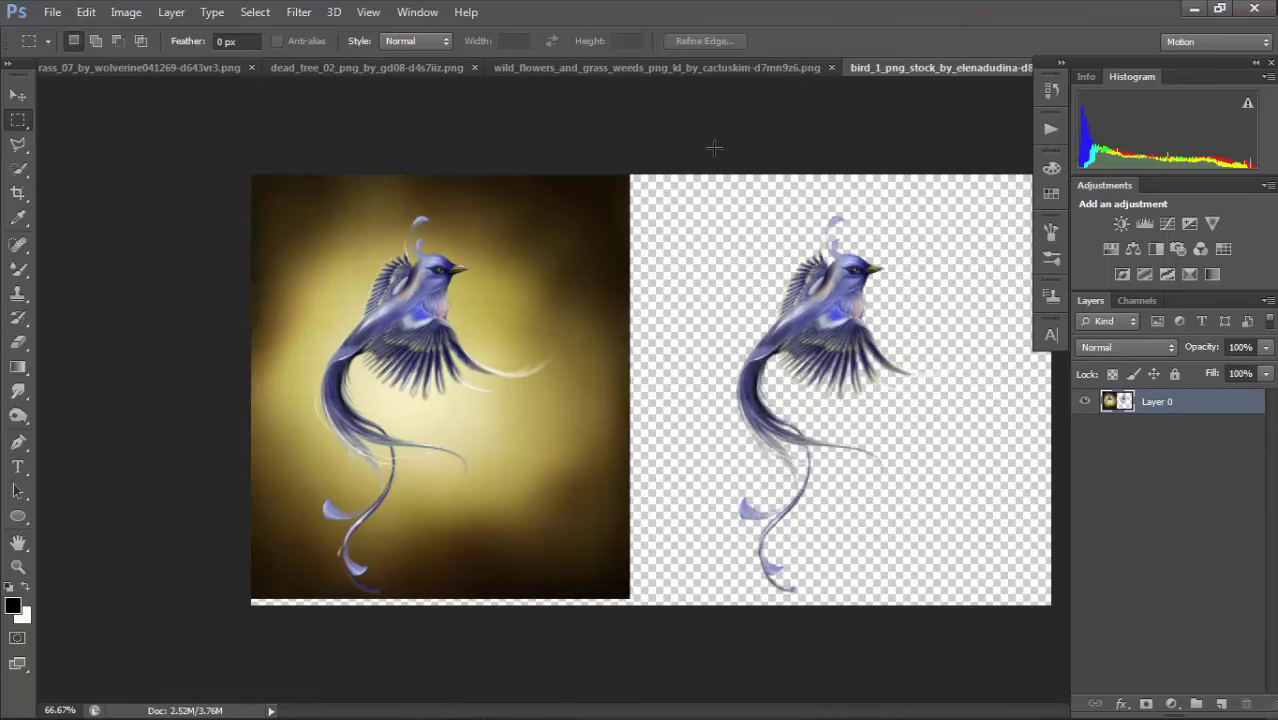
pyautogui.moveTo(713, 148); pyautogui.dragTo(185, 32)
# Try to carry the selected bird over to another open document, dropping it in the grass_07 image.
pyautogui.moveTo(152, 72); pyautogui.dragTo(152, 72)
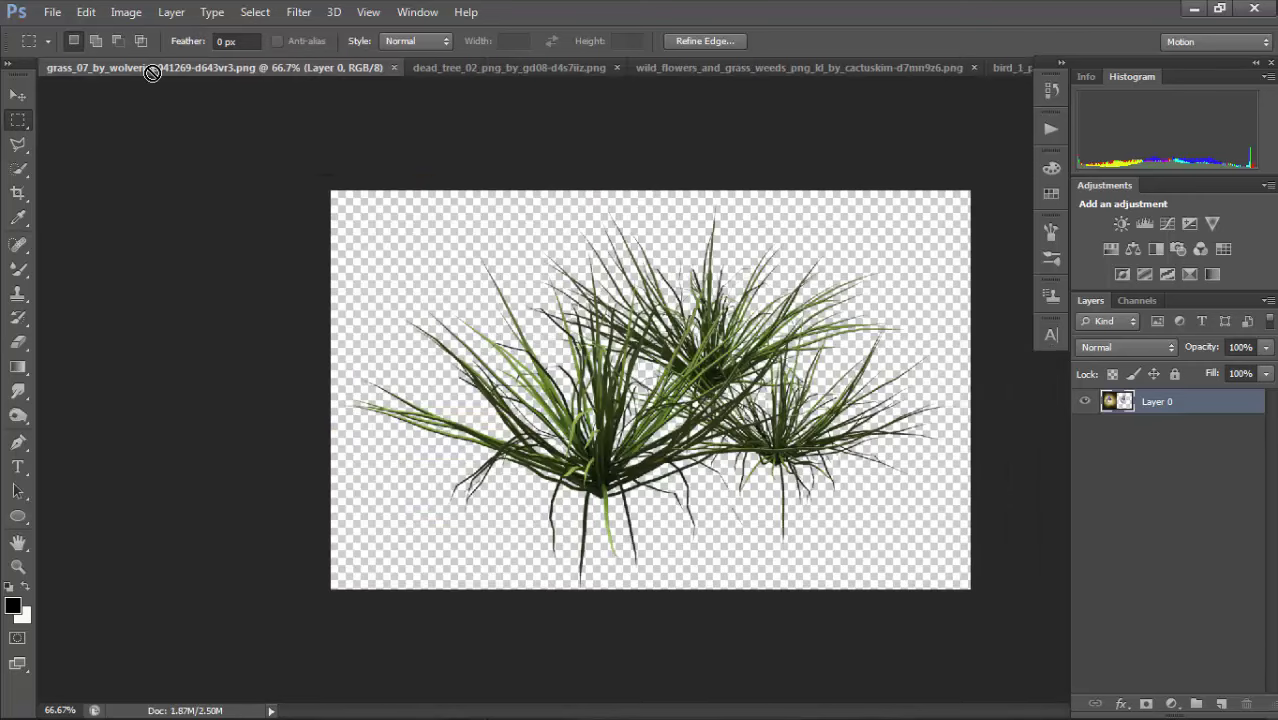
pyautogui.moveTo(450, 72); pyautogui.dragTo(450, 72)
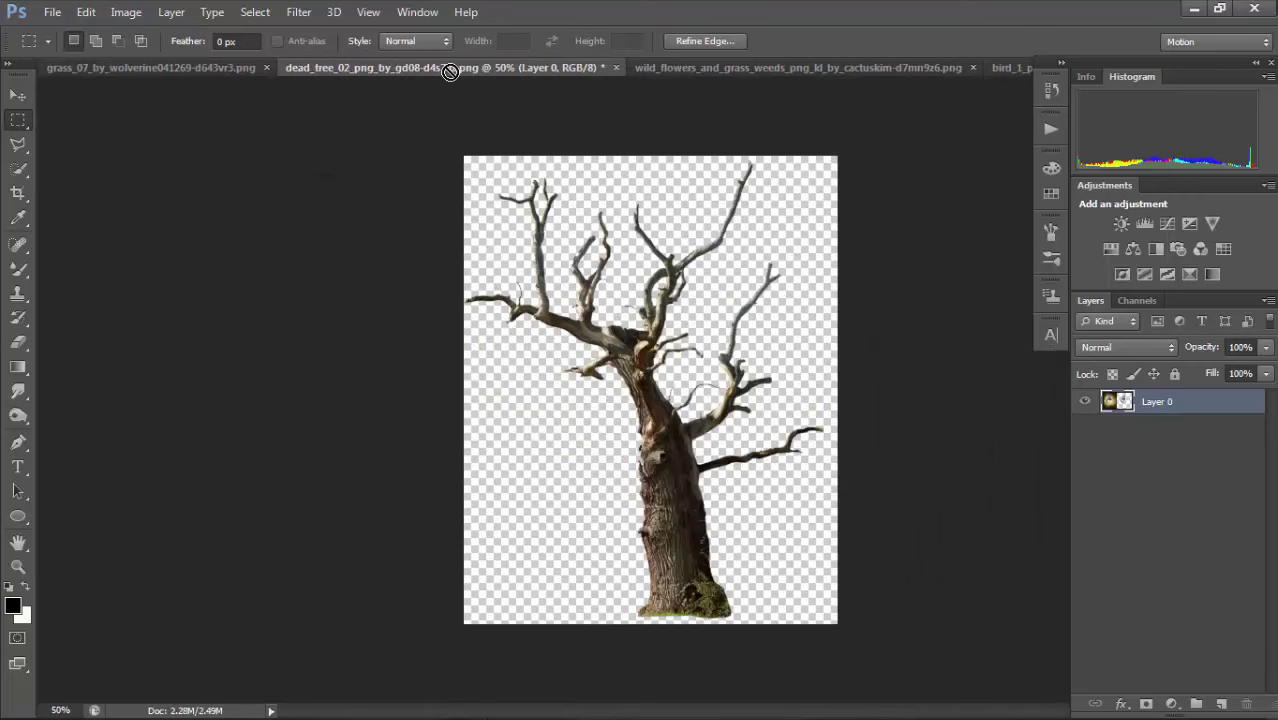
pyautogui.moveTo(208, 72); pyautogui.dragTo(445, 135)
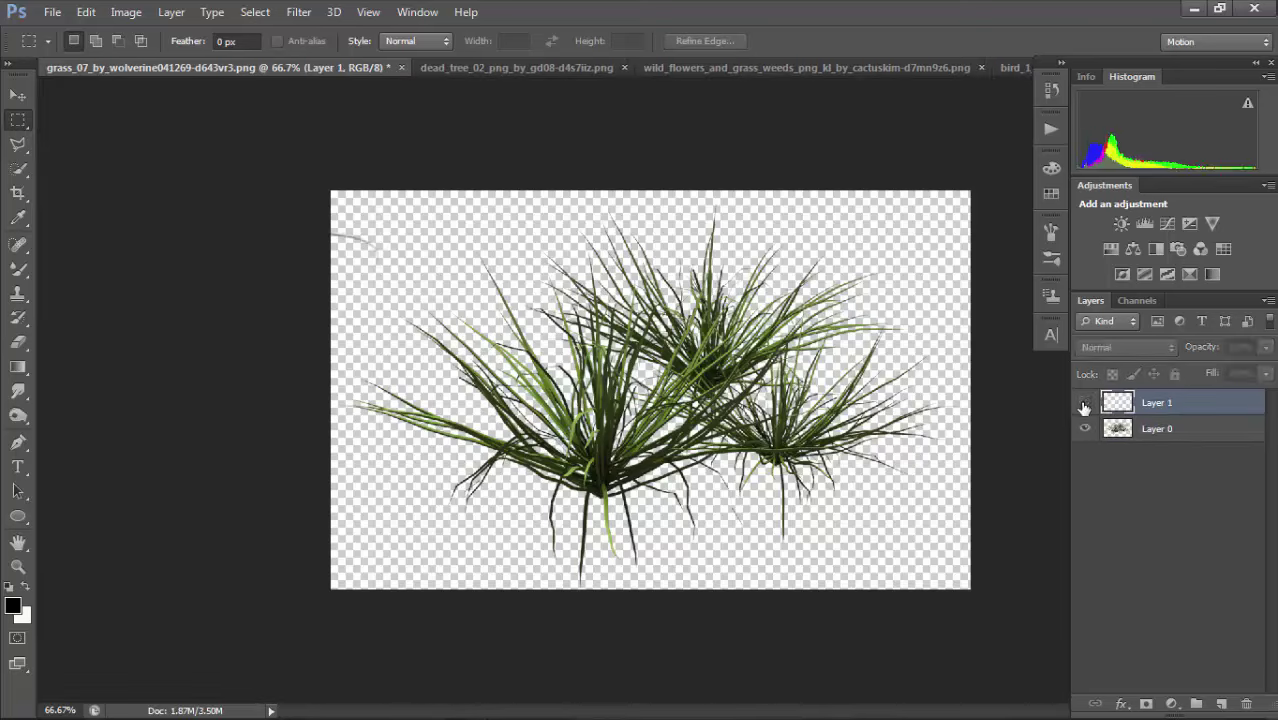
# Close the grass_07, dead_tree_02, SAM_5922.psd and wild_flowers documents without saving, leaving the lost_days composite and the bird image open.
pyautogui.click(401, 68)
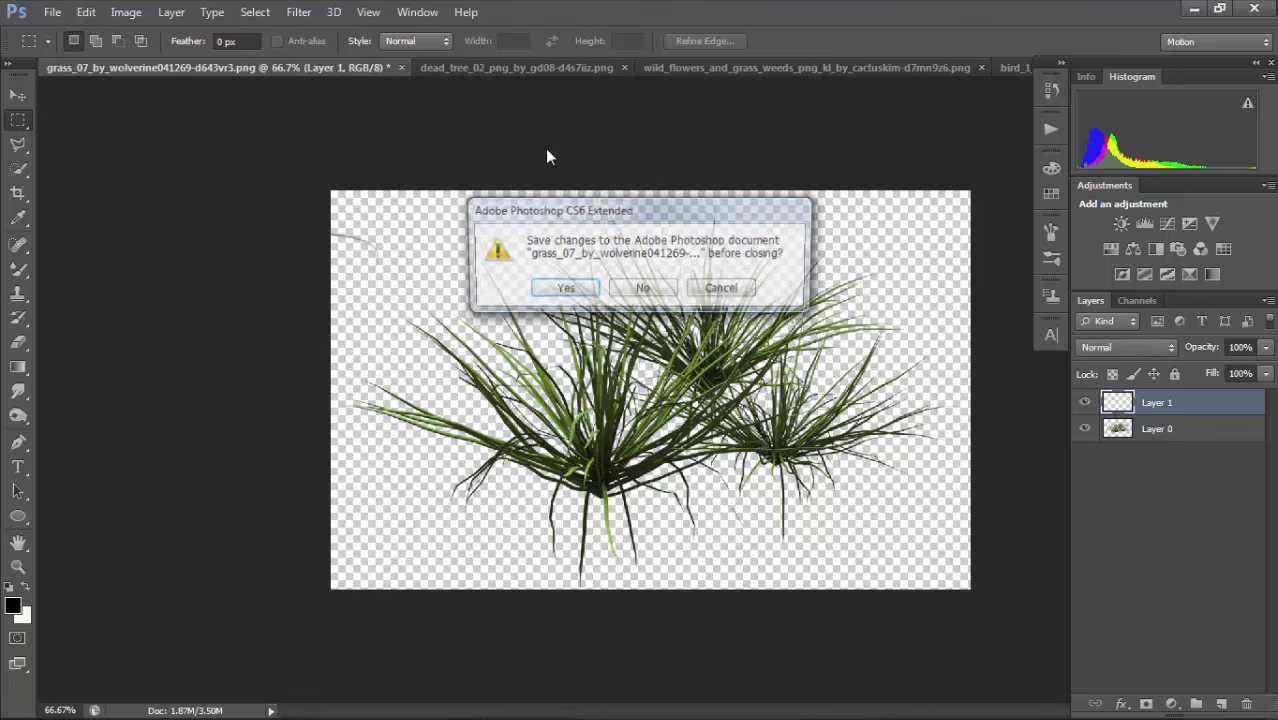
pyautogui.click(628, 288)
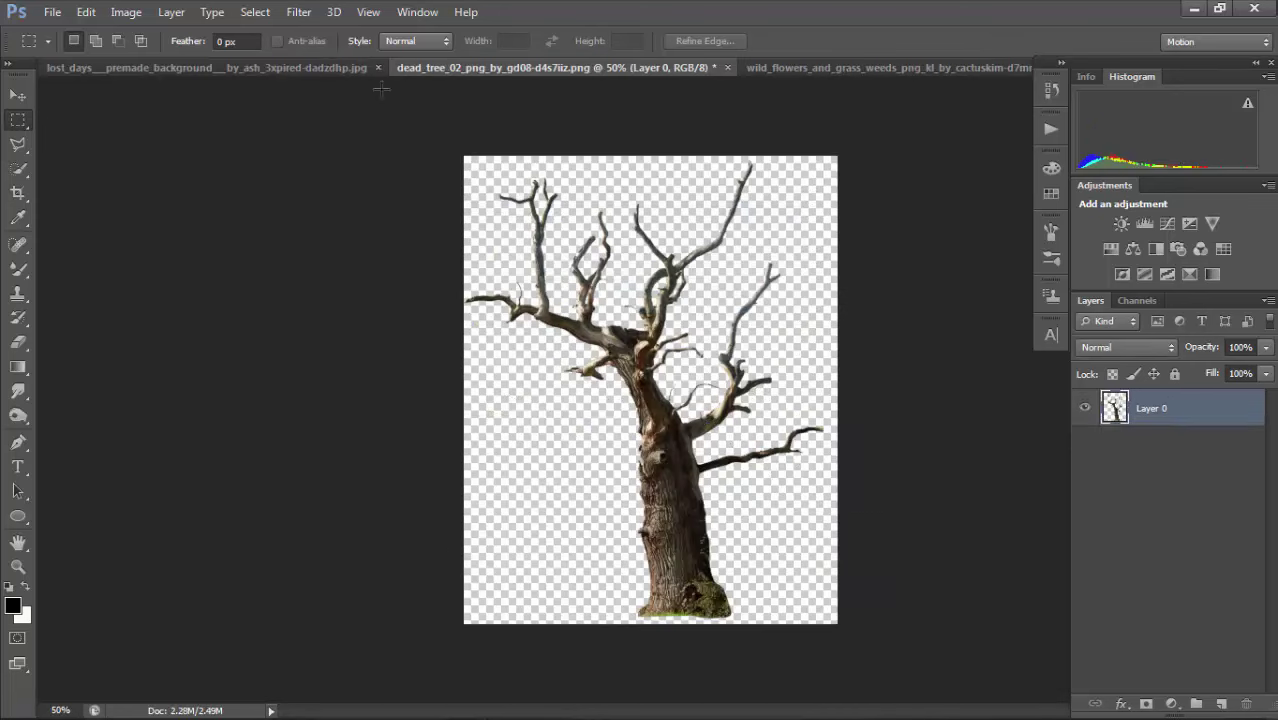
pyautogui.click(727, 68)
pyautogui.click(655, 296)
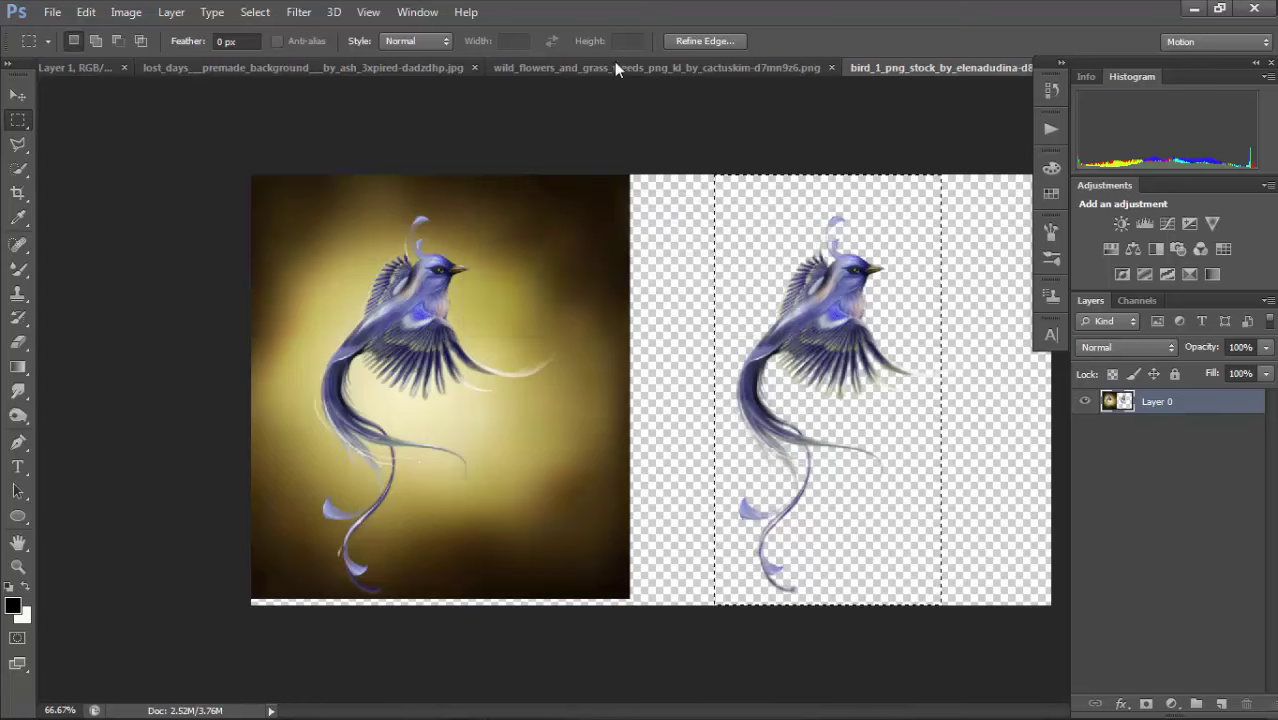
pyautogui.click(614, 67)
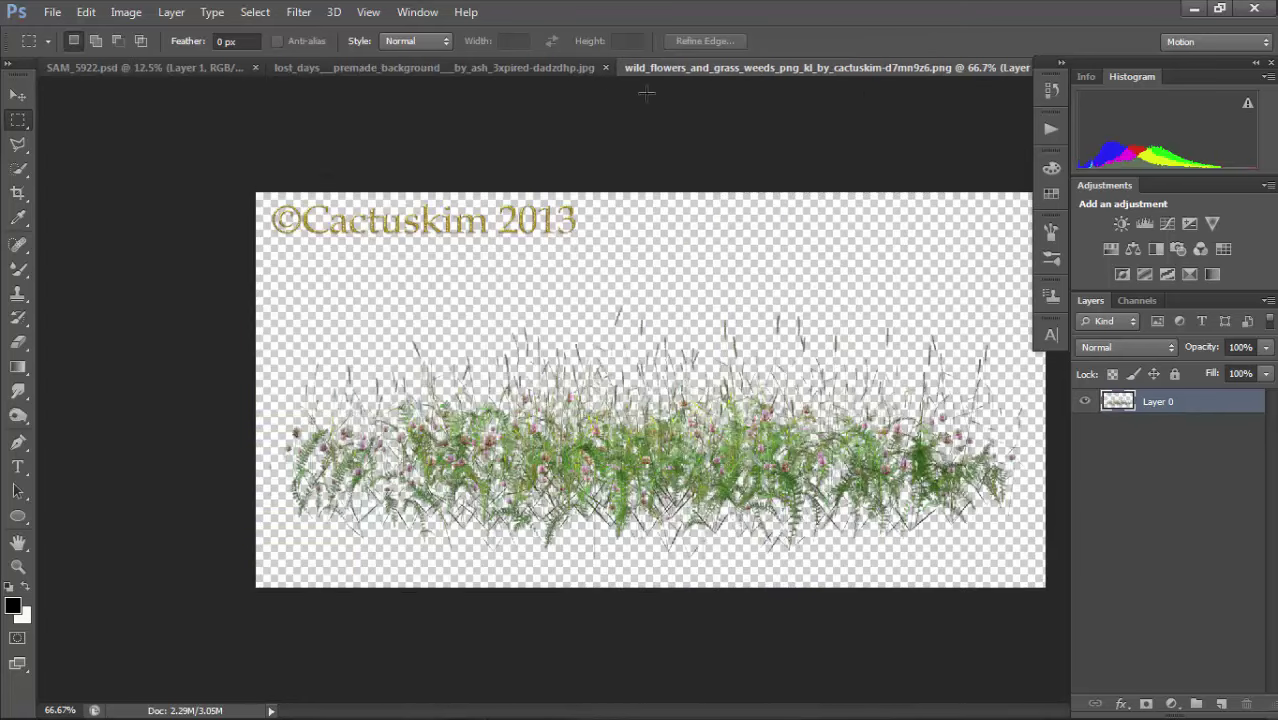
pyautogui.click(598, 68)
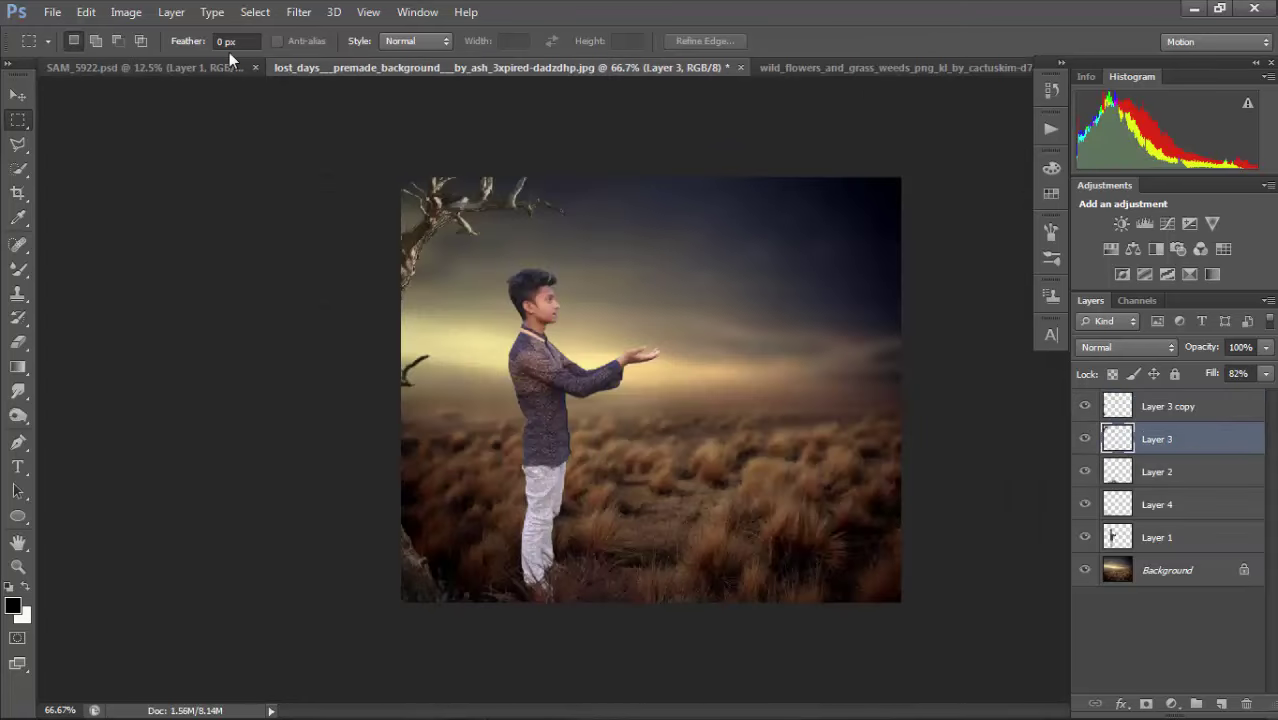
pyautogui.click(255, 67)
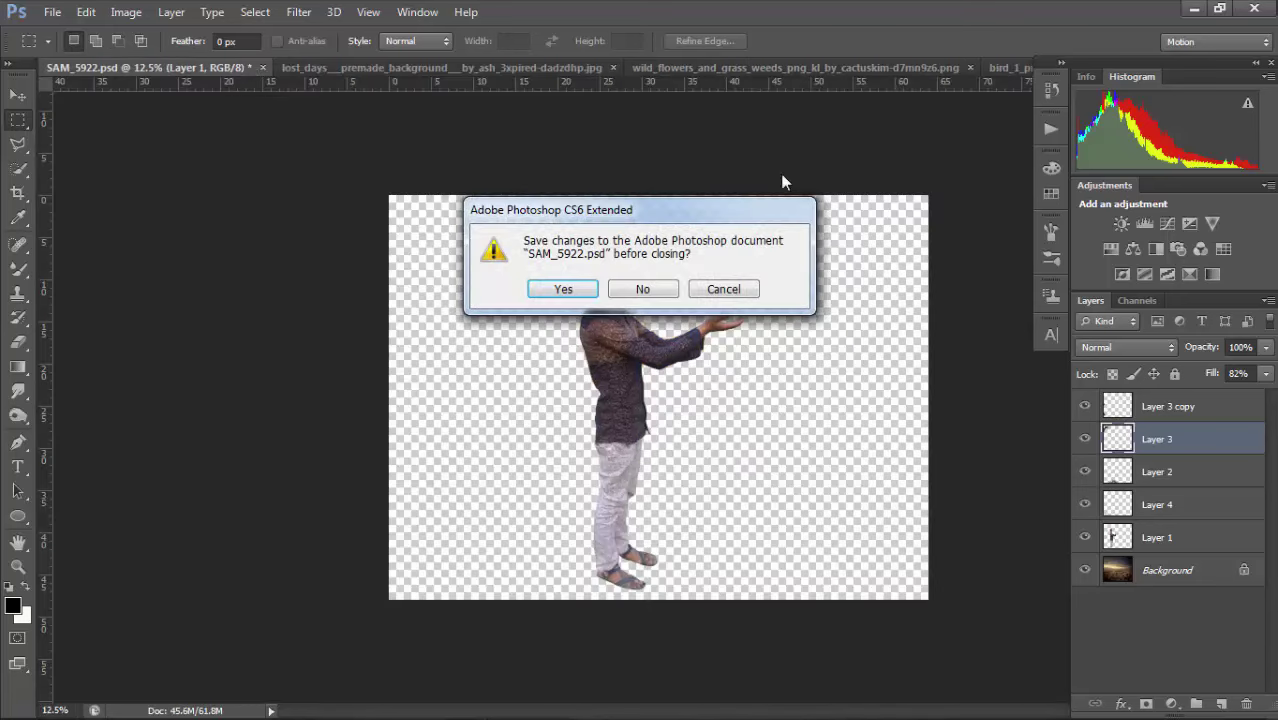
pyautogui.click(673, 288)
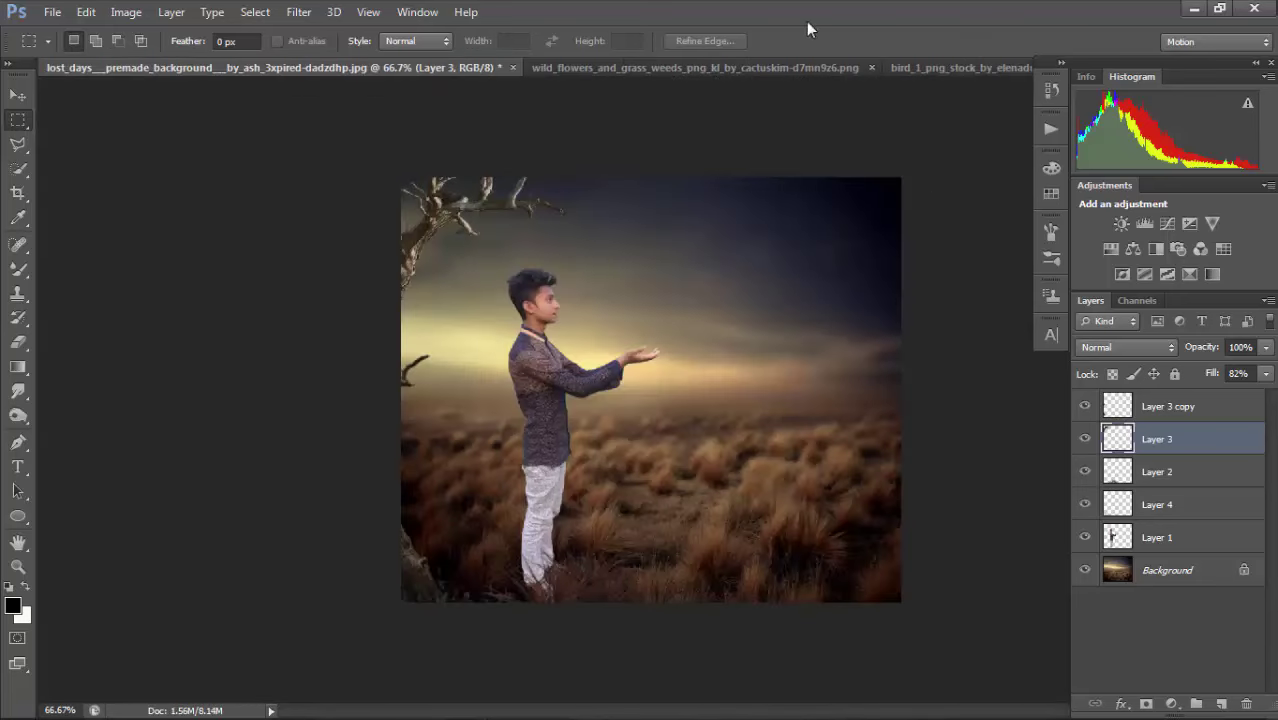
pyautogui.click(871, 67)
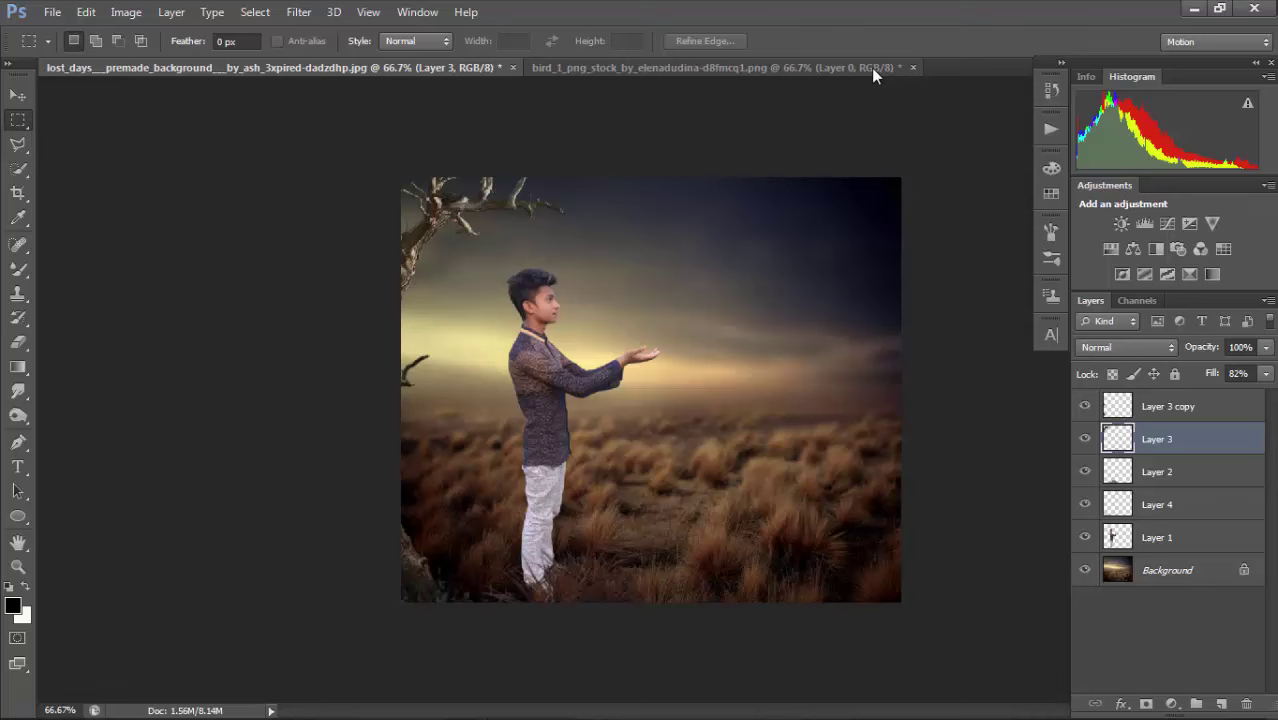
# Bring the selected bird from its stock image into the lost_days composite as a new layer.
pyautogui.click(790, 70)
pyautogui.moveTo(752, 334); pyautogui.dragTo(558, 195)
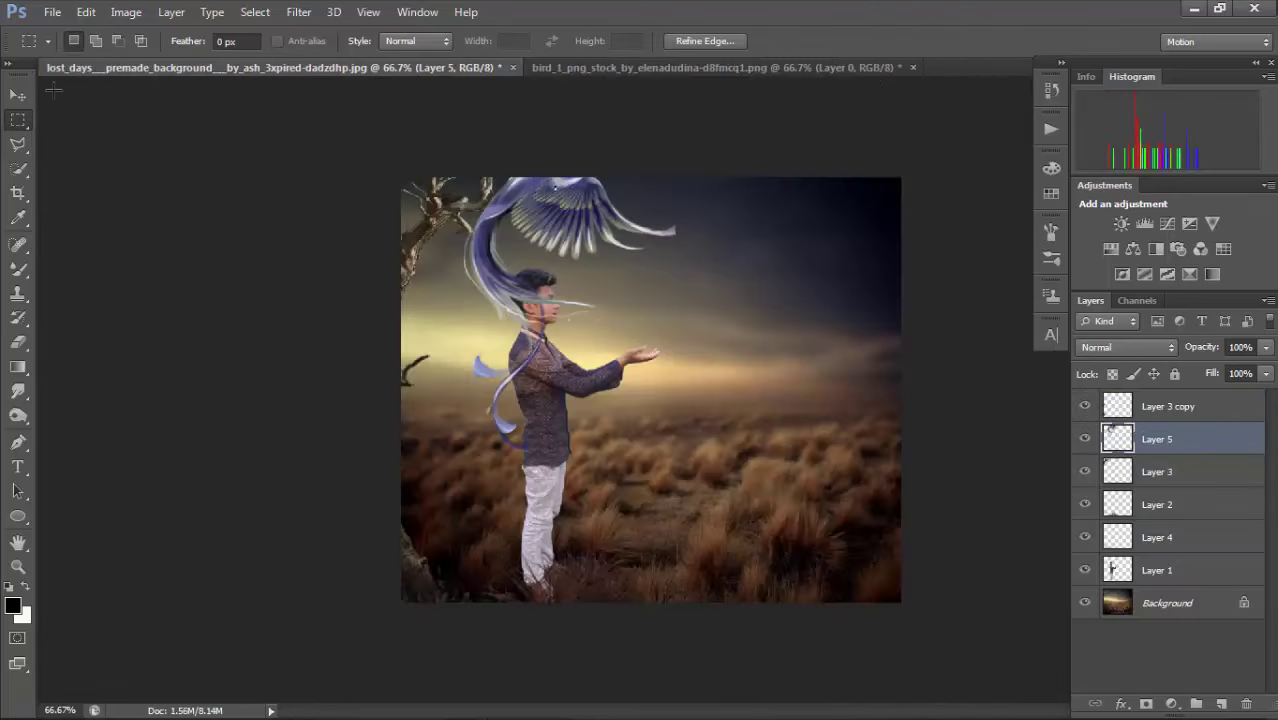
pyautogui.click(17, 95)
pyautogui.moveTo(665, 308); pyautogui.dragTo(740, 388)
pyautogui.hotkey('ctrl', 't')
pyautogui.rightClick(743, 367)
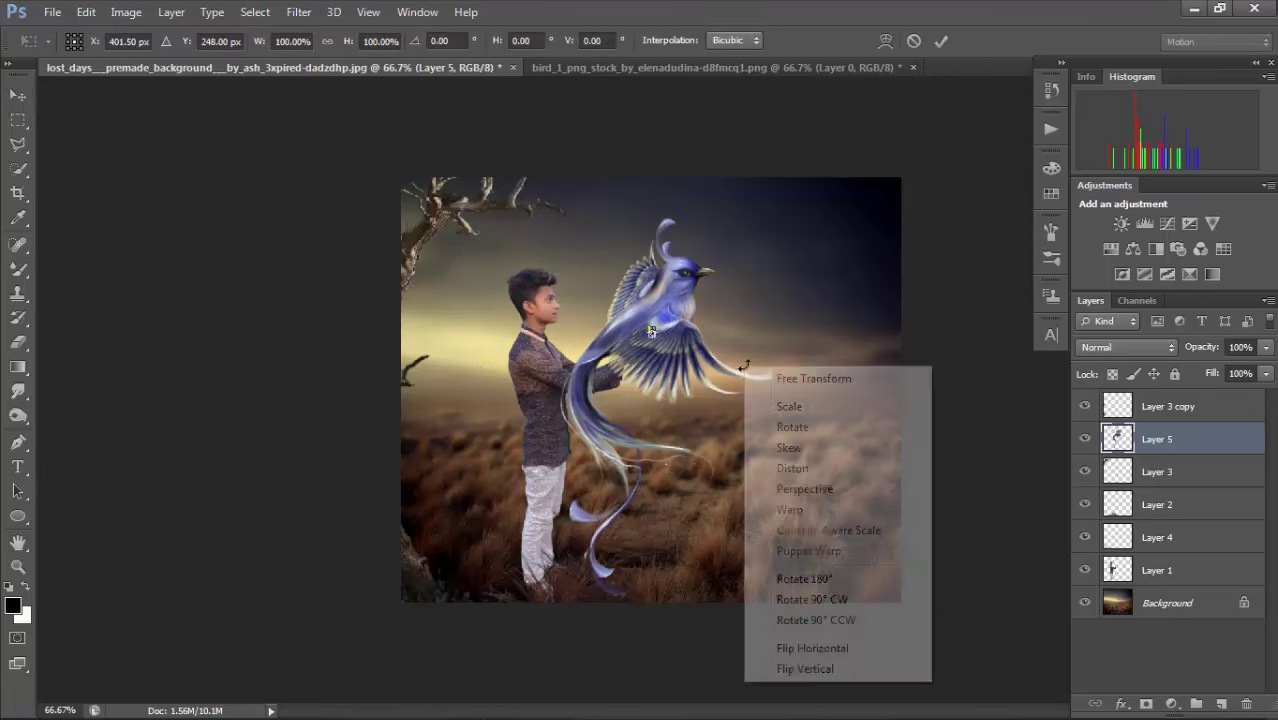
pyautogui.click(679, 336)
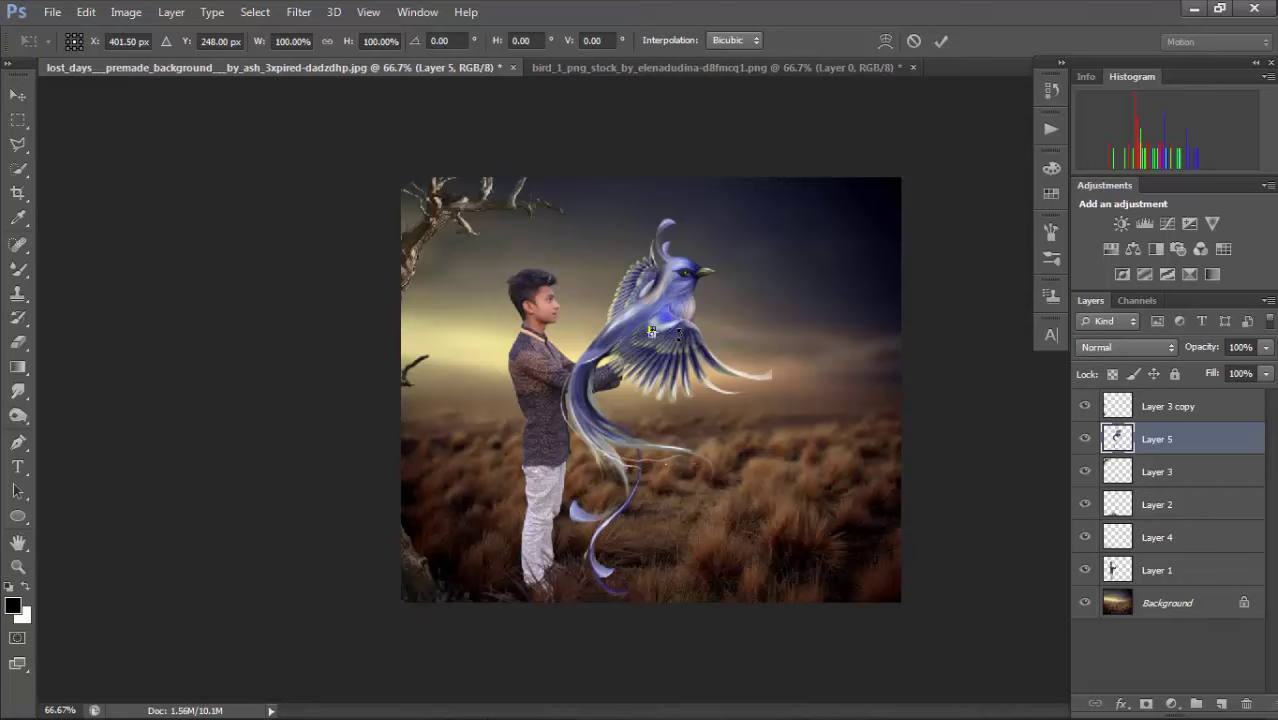
pyautogui.press('Return')
pyautogui.moveTo(677, 343); pyautogui.dragTo(581, 199)
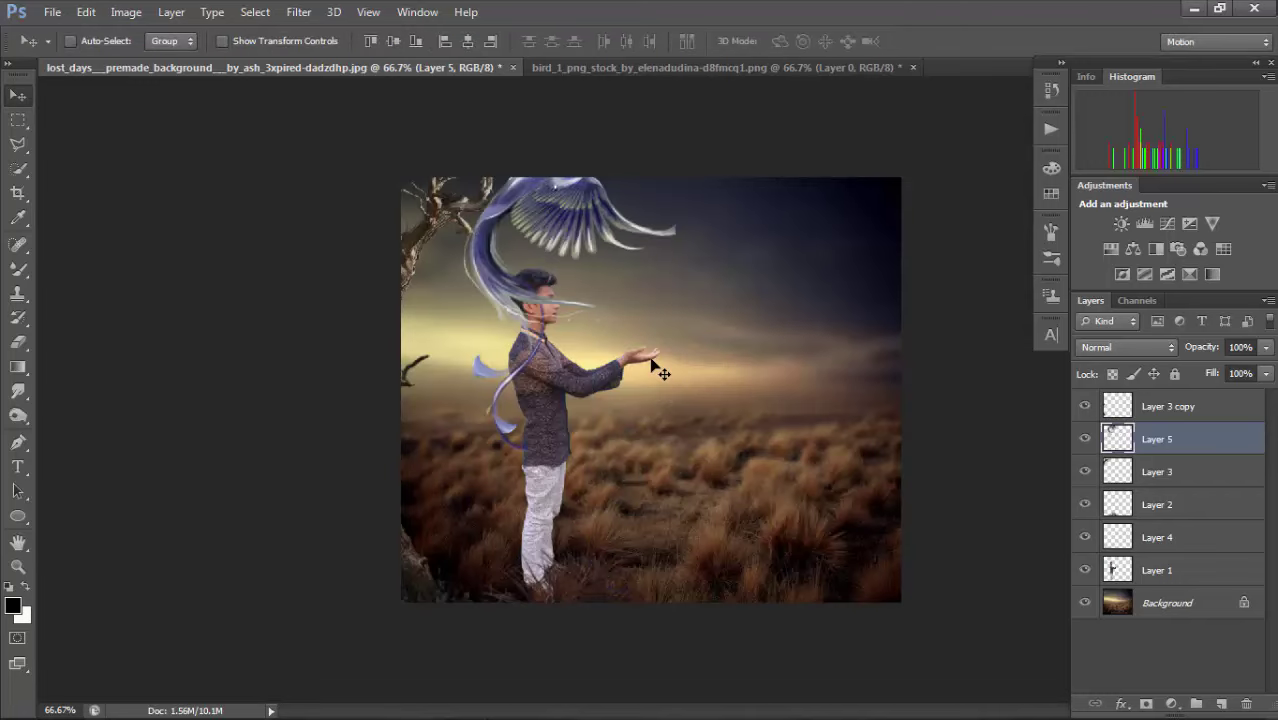
pyautogui.hotkey('ctrl', 't')
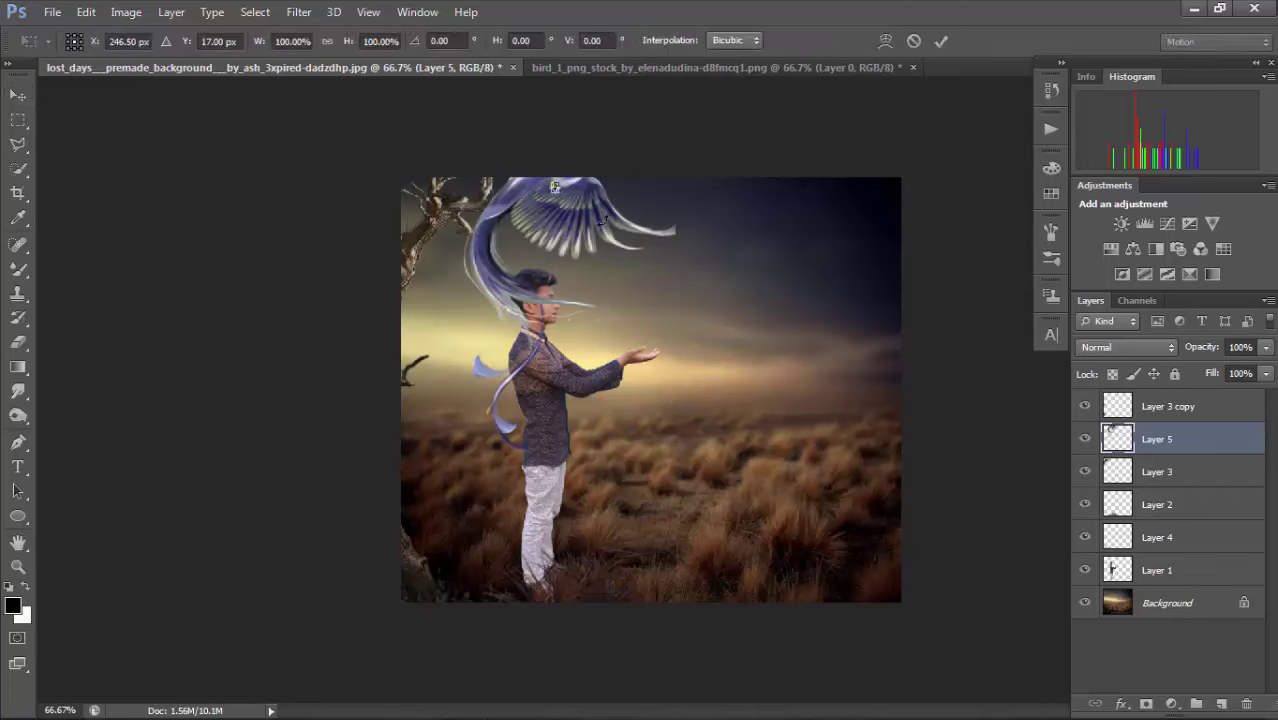
pyautogui.press('Return')
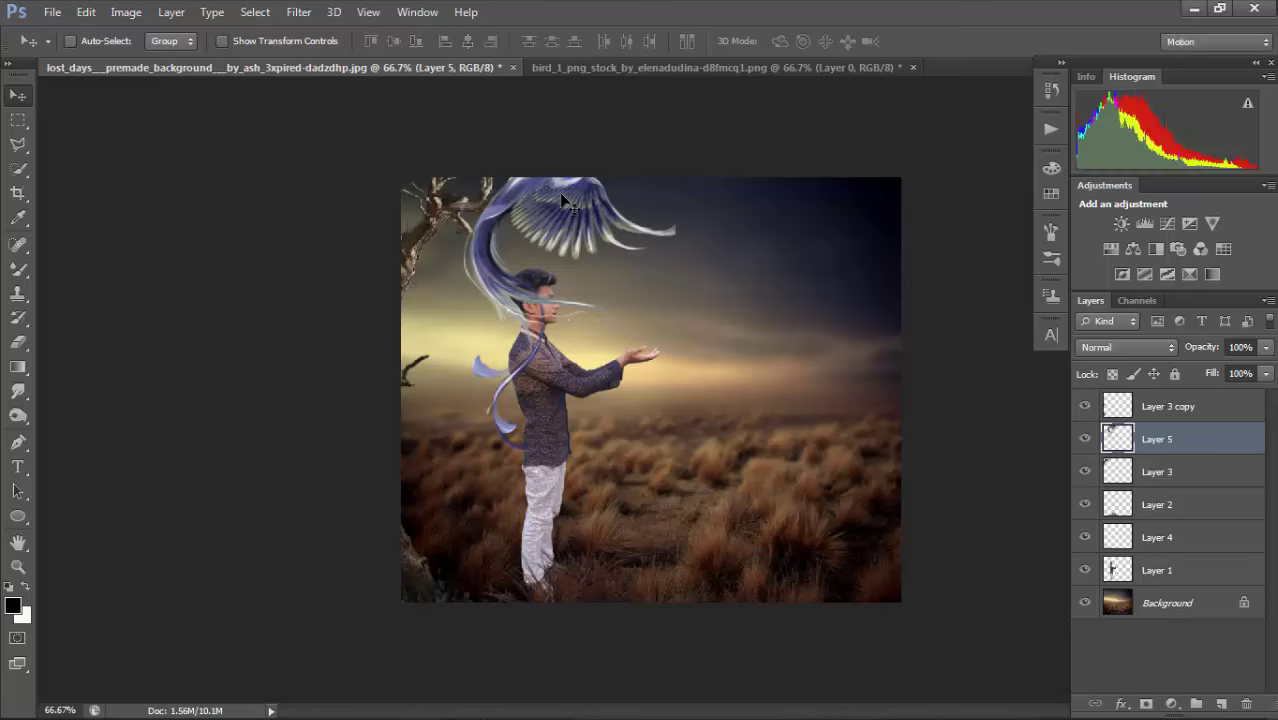
# Scale the bird to about 43%, flip it horizontally and place it above the man's outstretched hand.
pyautogui.moveTo(560, 205); pyautogui.dragTo(740, 376)
pyautogui.hotkey('ctrl', 't')
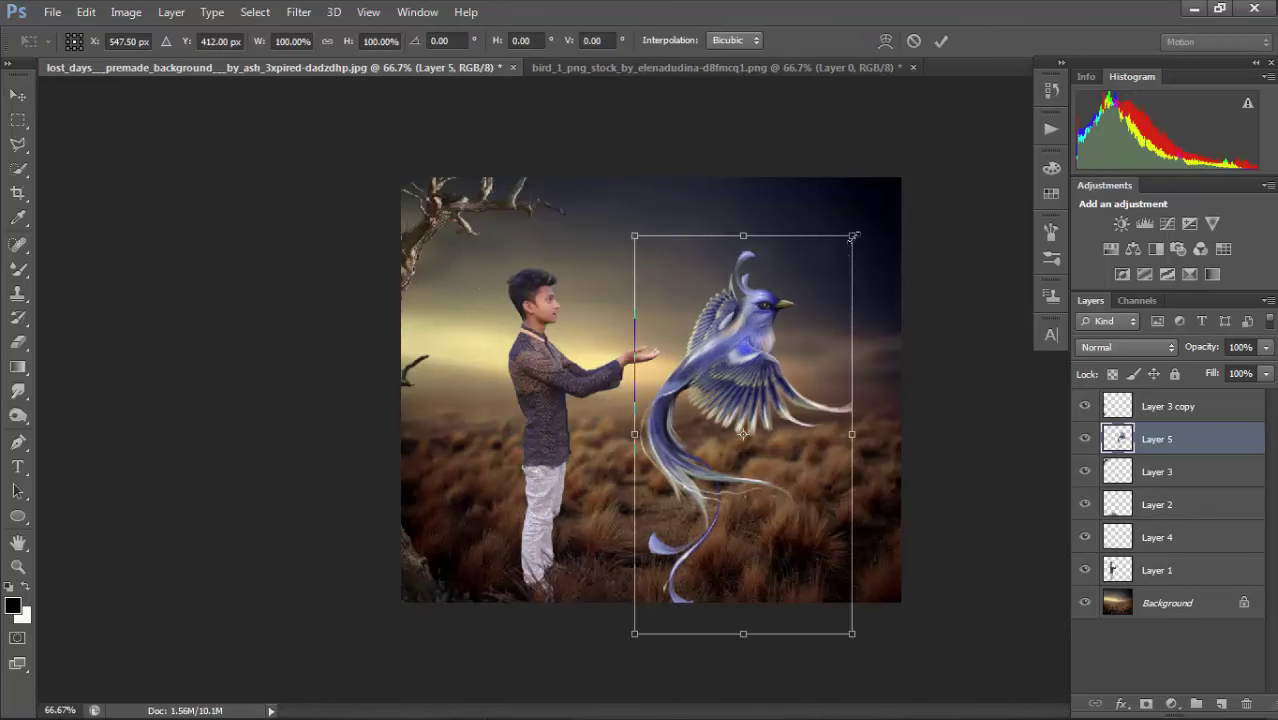
pyautogui.moveTo(852, 236); pyautogui.dragTo(728, 462)
pyautogui.rightClick(672, 545)
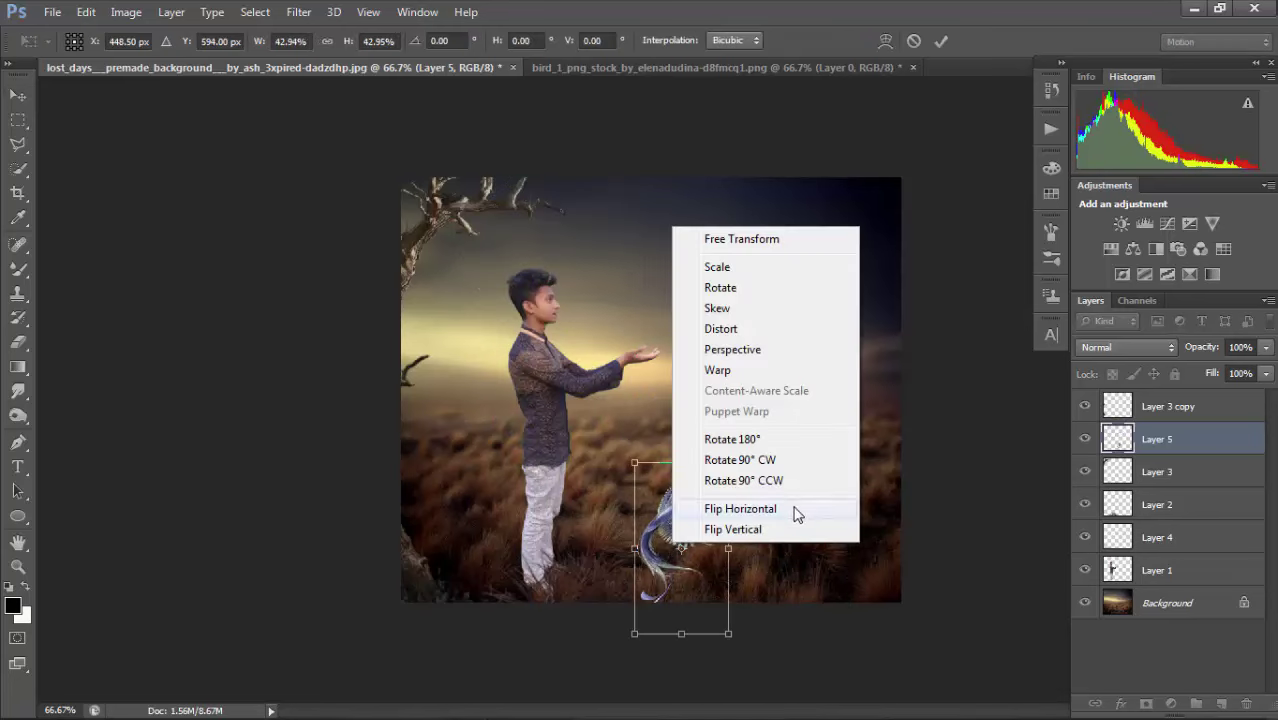
pyautogui.click(796, 513)
pyautogui.moveTo(695, 550); pyautogui.dragTo(688, 291)
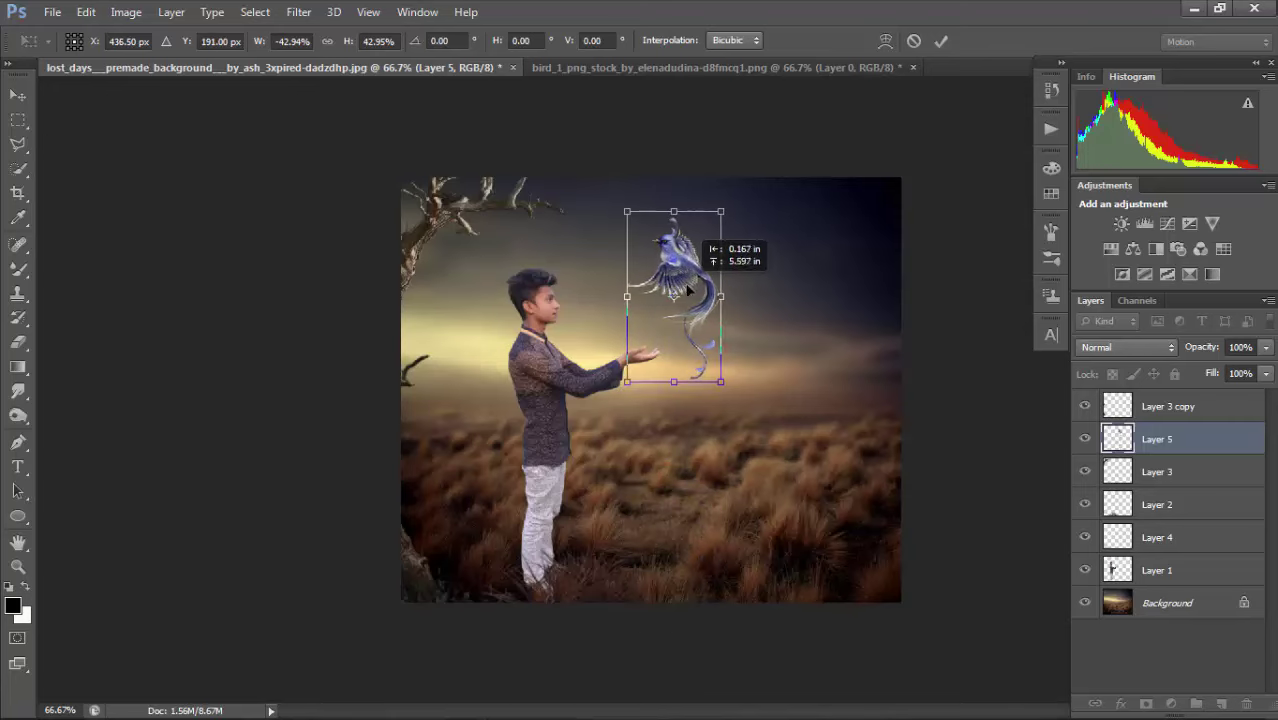
# Tilt the bird about 7.5° counterclockwise, shrink it further and position it just beyond the man's hand.
pyautogui.moveTo(815, 240)
pyautogui.mouseDown()
pyautogui.moveTo(820, 186)
pyautogui.moveTo(803, 242)
pyautogui.mouseUp()
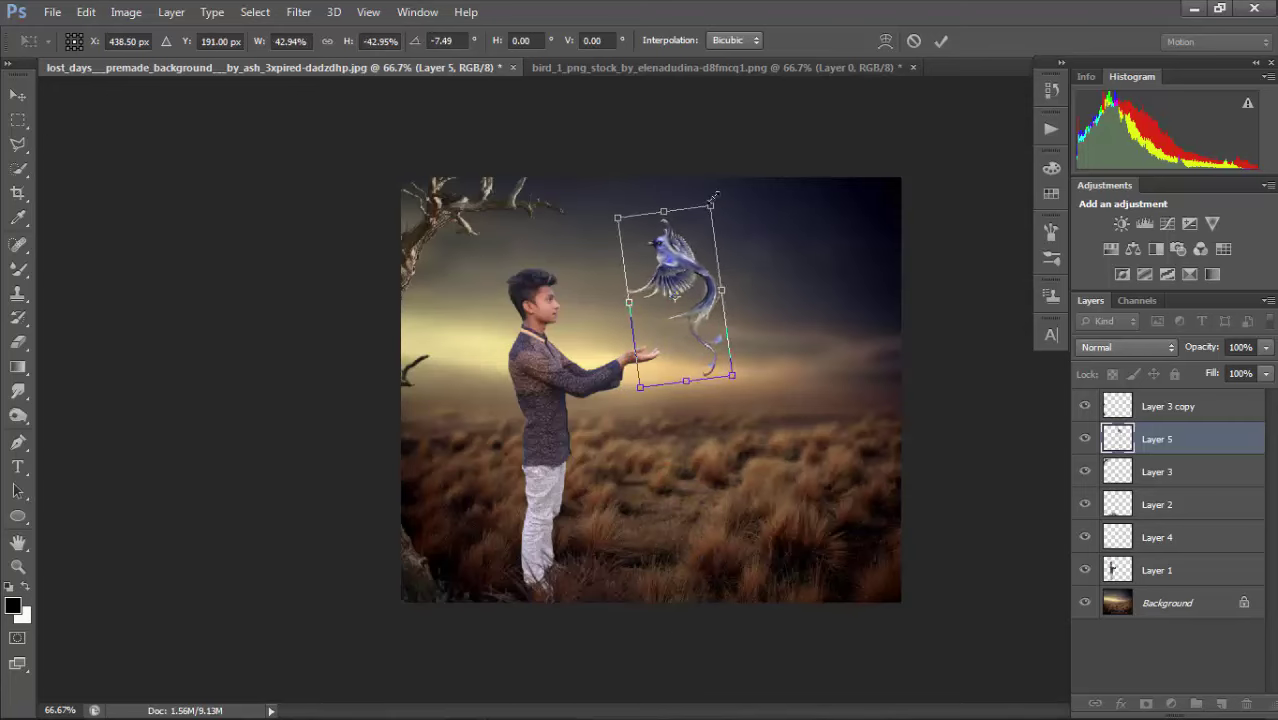
pyautogui.moveTo(712, 201); pyautogui.dragTo(690, 250)
pyautogui.moveTo(677, 343); pyautogui.dragTo(693, 309)
pyautogui.press('Return')
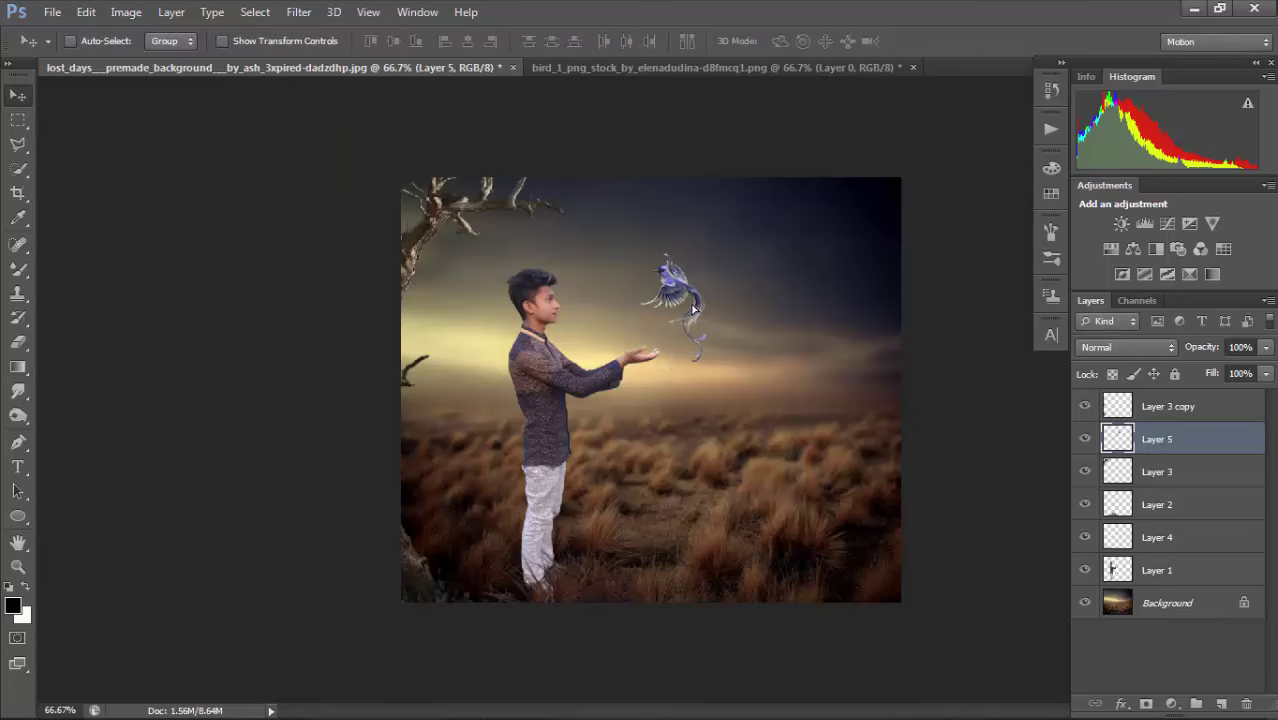
# Shift the bird slightly closer to the man's palm and rotate it about 1.7° counterclockwise.
pyautogui.hotkey('ctrl', '+')
pyautogui.hotkey('ctrl', '+')
pyautogui.hotkey('ctrl', '-')
pyautogui.hotkey('ctrl', '-')
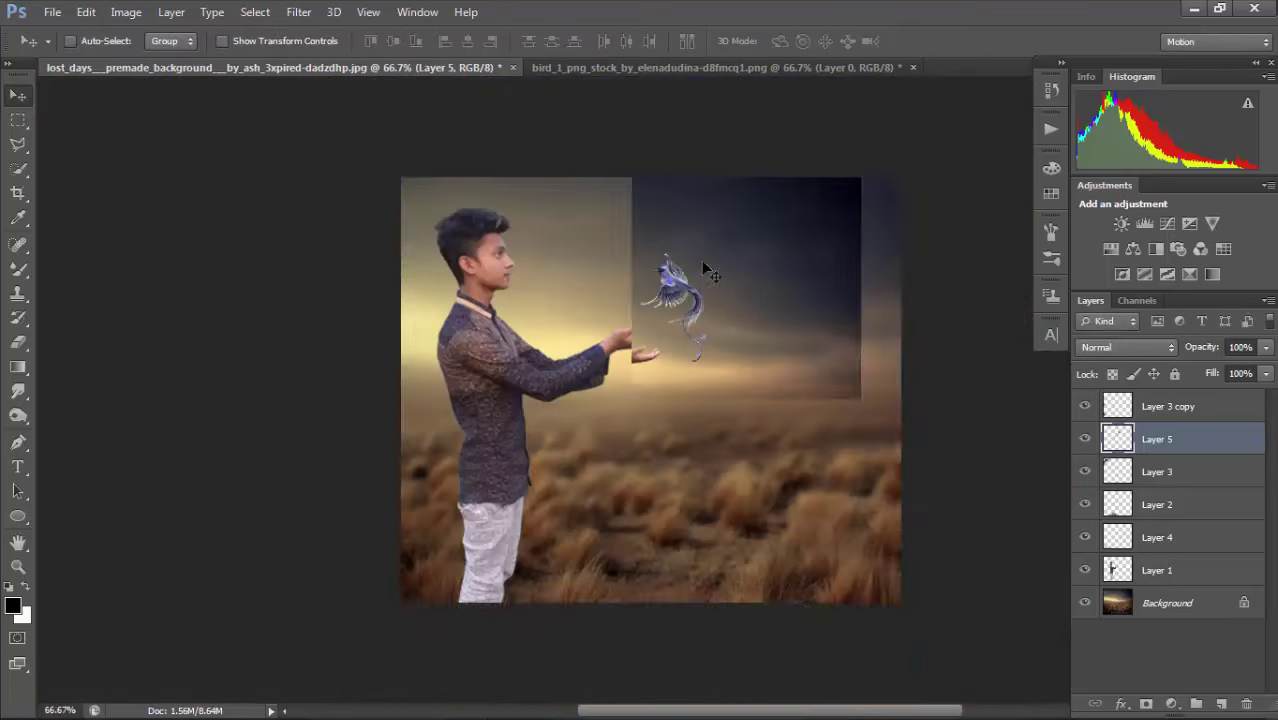
pyautogui.keyDown('ctrl'); pyautogui.click(687, 243); pyautogui.keyUp('ctrl')
pyautogui.moveTo(681, 274); pyautogui.dragTo(678, 395)
pyautogui.hotkey('ctrl', 't')
pyautogui.moveTo(862, 280); pyautogui.dragTo(864, 268)
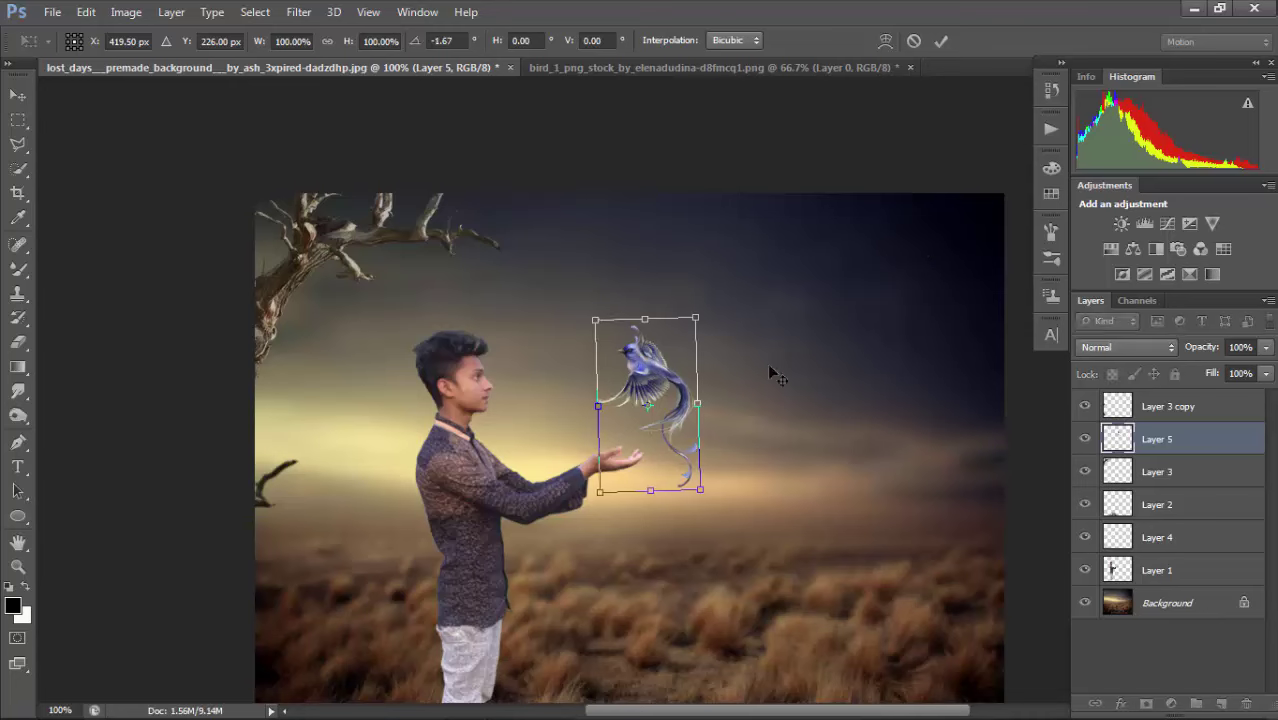
pyautogui.press('Return')
pyautogui.hotkey('ctrl', '-')
pyautogui.hotkey('ctrl', '-')
pyautogui.hotkey('ctrl', '-')
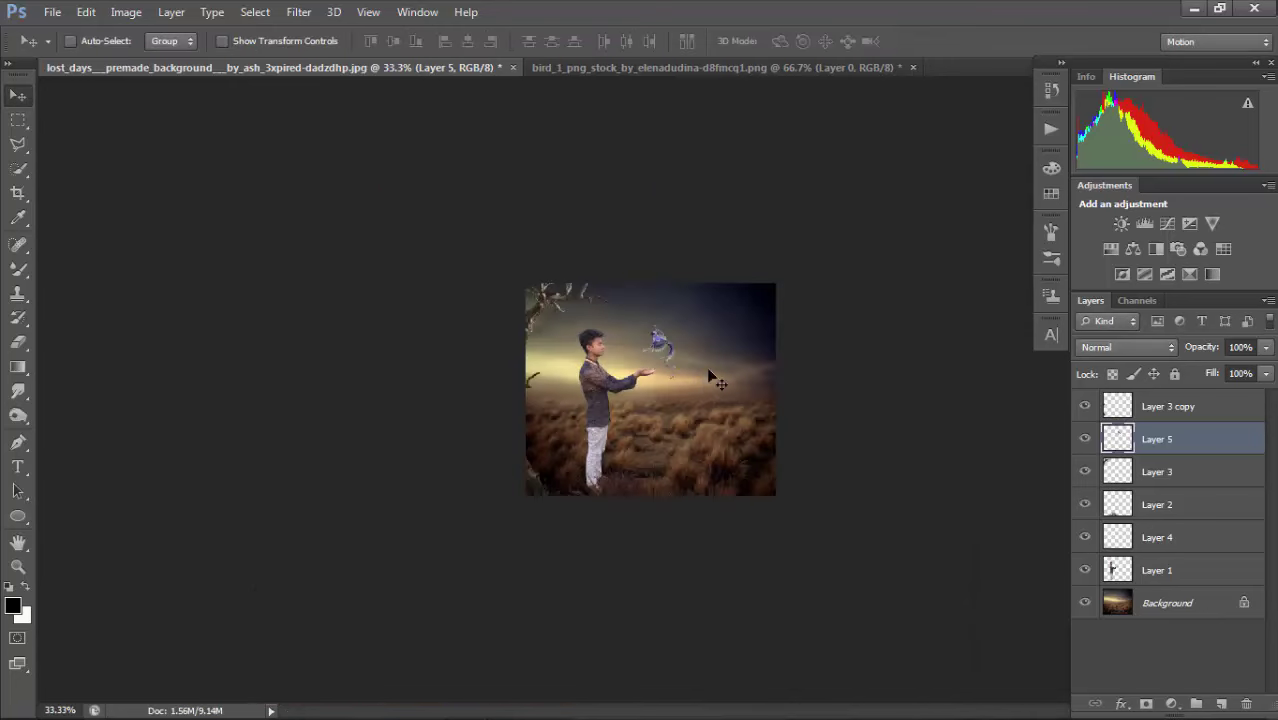
# Shift the bird's hue to -7 and fine-tune its saturation with a Hue/Saturation adjustment.
pyautogui.moveTo(692, 321); pyautogui.dragTo(858, 458)
pyautogui.hotkey('ctrl', 'u')
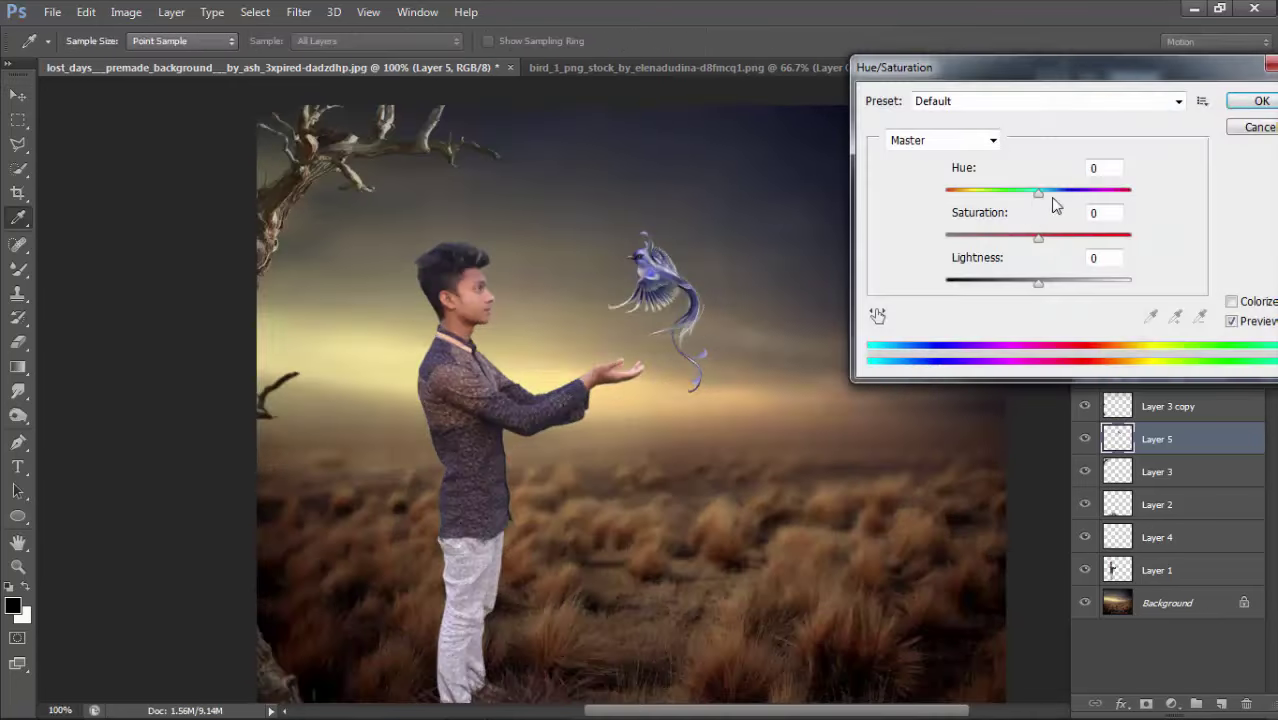
pyautogui.moveTo(1035, 197)
pyautogui.mouseDown()
pyautogui.moveTo(930, 170)
pyautogui.moveTo(1121, 220)
pyautogui.moveTo(1058, 200)
pyautogui.moveTo(1013, 204)
pyautogui.moveTo(1025, 201)
pyautogui.mouseUp()
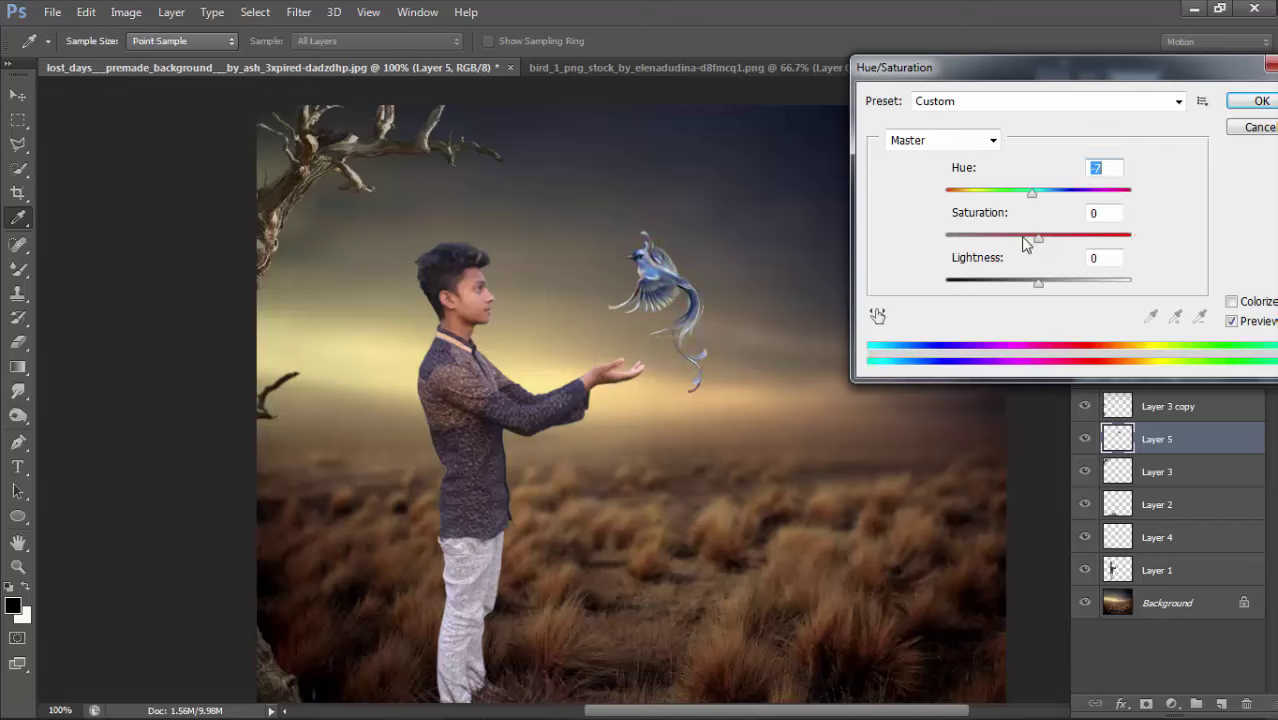
pyautogui.moveTo(1069, 239); pyautogui.dragTo(1037, 243)
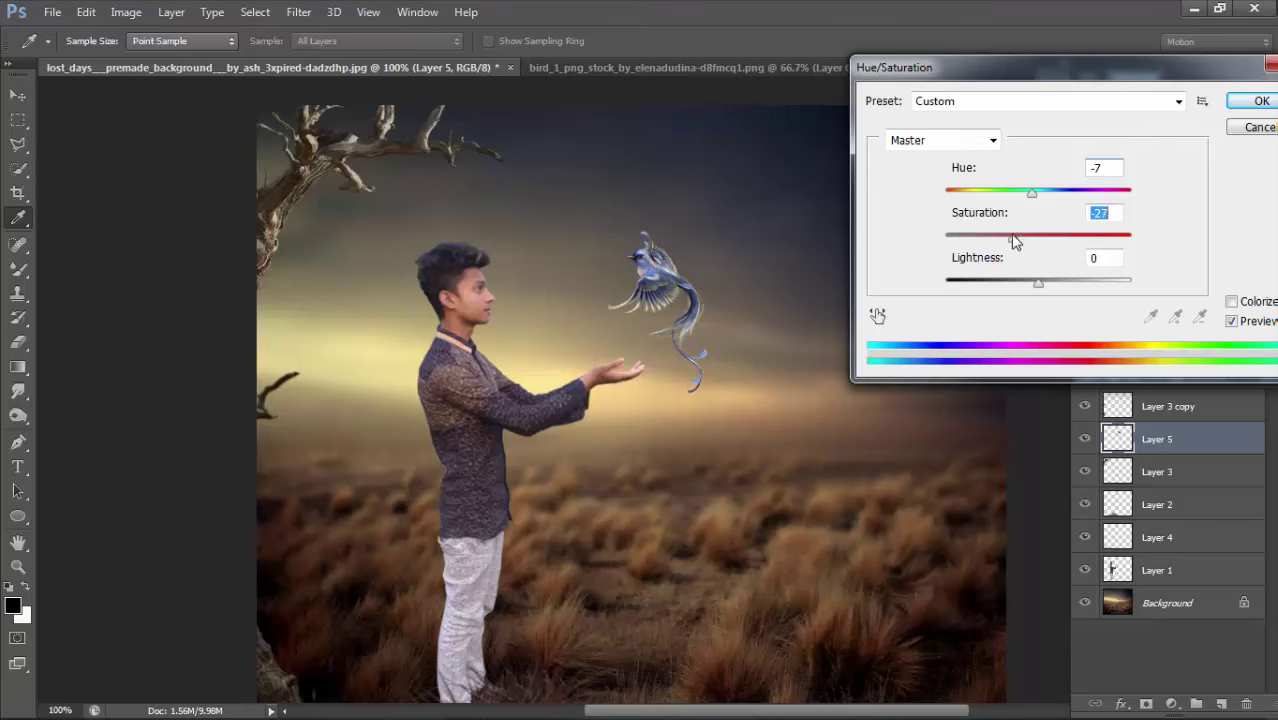
pyautogui.click(1247, 106)
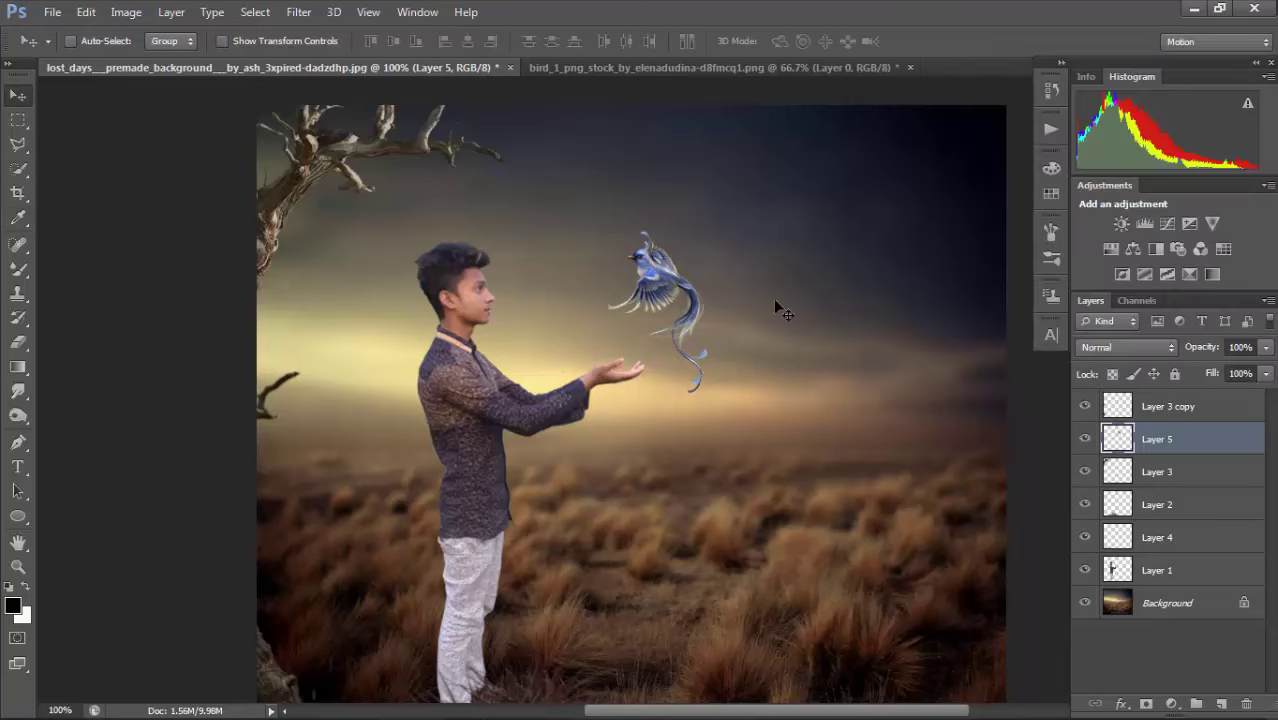
# Duplicate the bird layer.
pyautogui.hotkey('ctrl', '-')
pyautogui.hotkey('ctrl', '-')
pyautogui.click(661, 330)
pyautogui.keyDown('ctrl'); pyautogui.click(694, 270); pyautogui.keyUp('ctrl')
pyautogui.keyDown('ctrl'); pyautogui.click(693, 270); pyautogui.keyUp('ctrl')
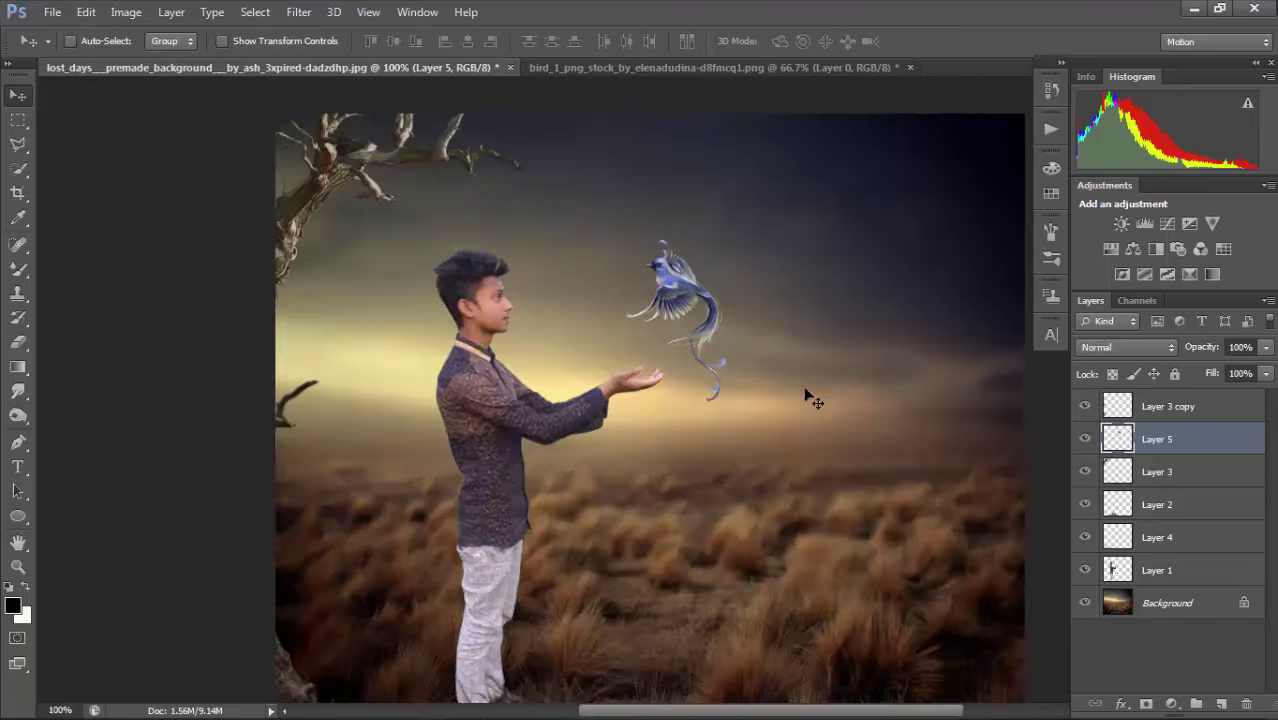
pyautogui.hotkey('ctrl', 'j')
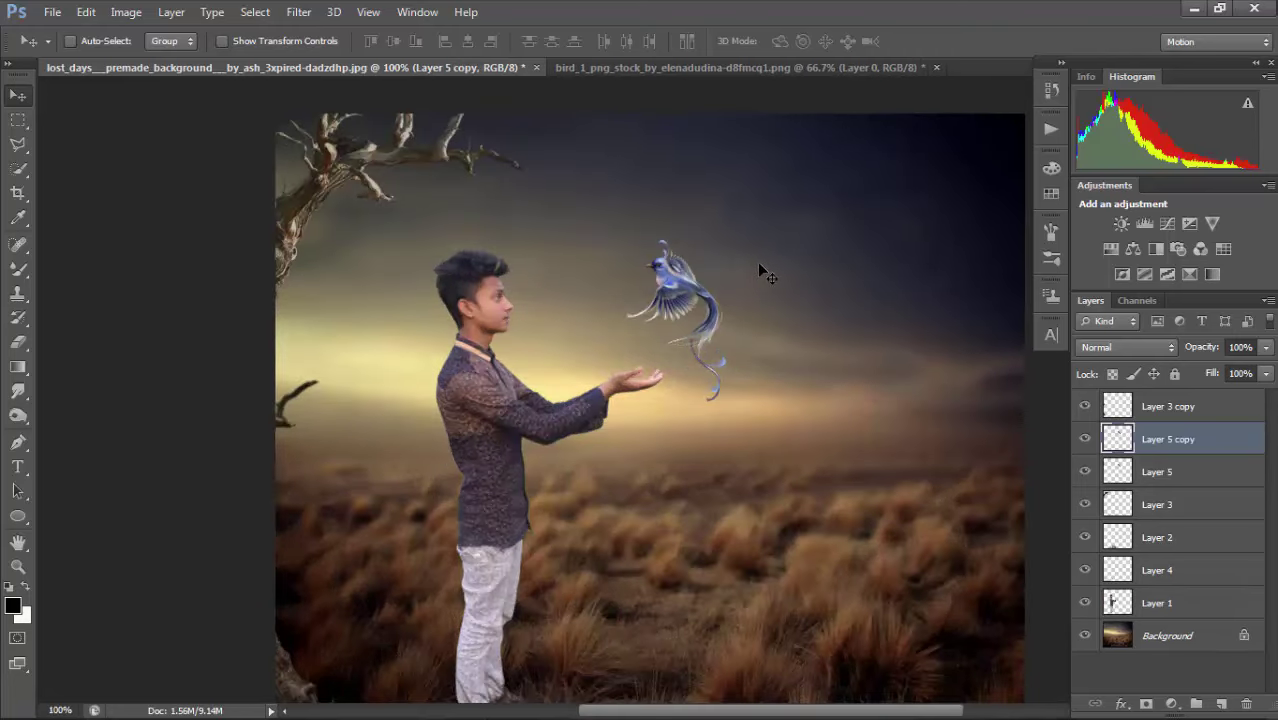
# Apply a Motion Blur to the bird copy with an angle of 71° and a distance of 23 pixels.
pyautogui.click(286, 13)
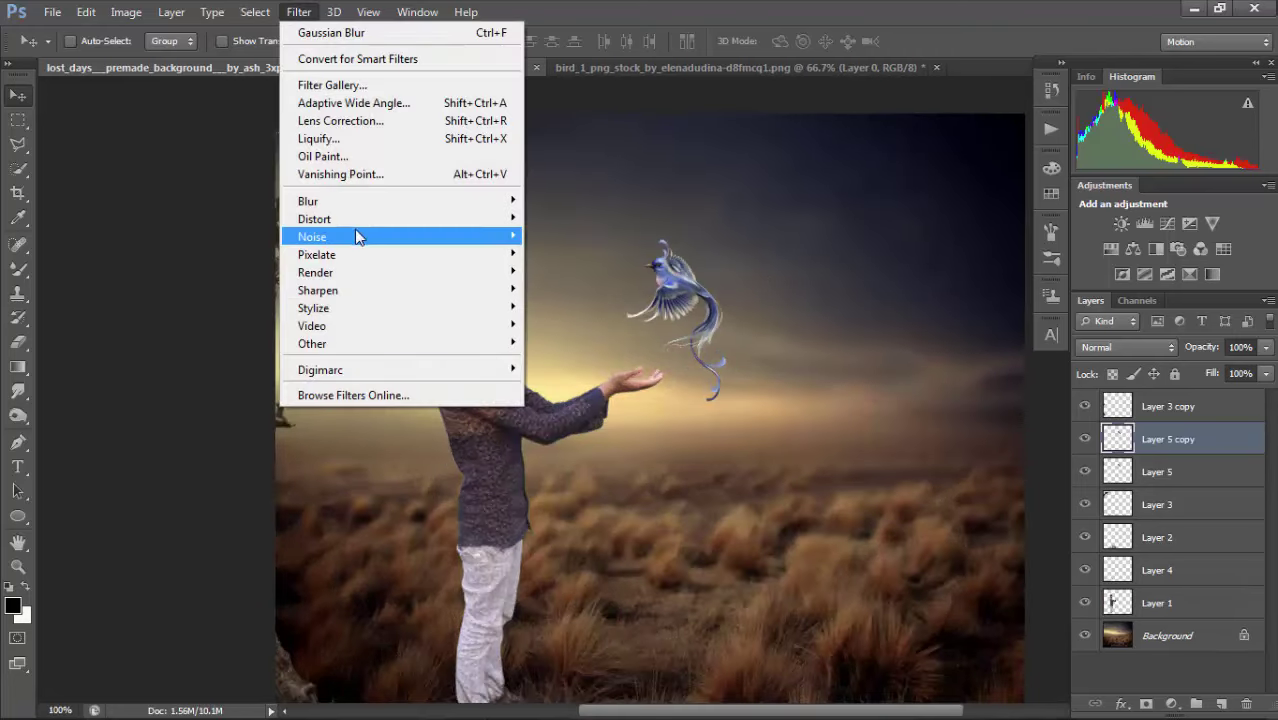
pyautogui.moveTo(371, 201)
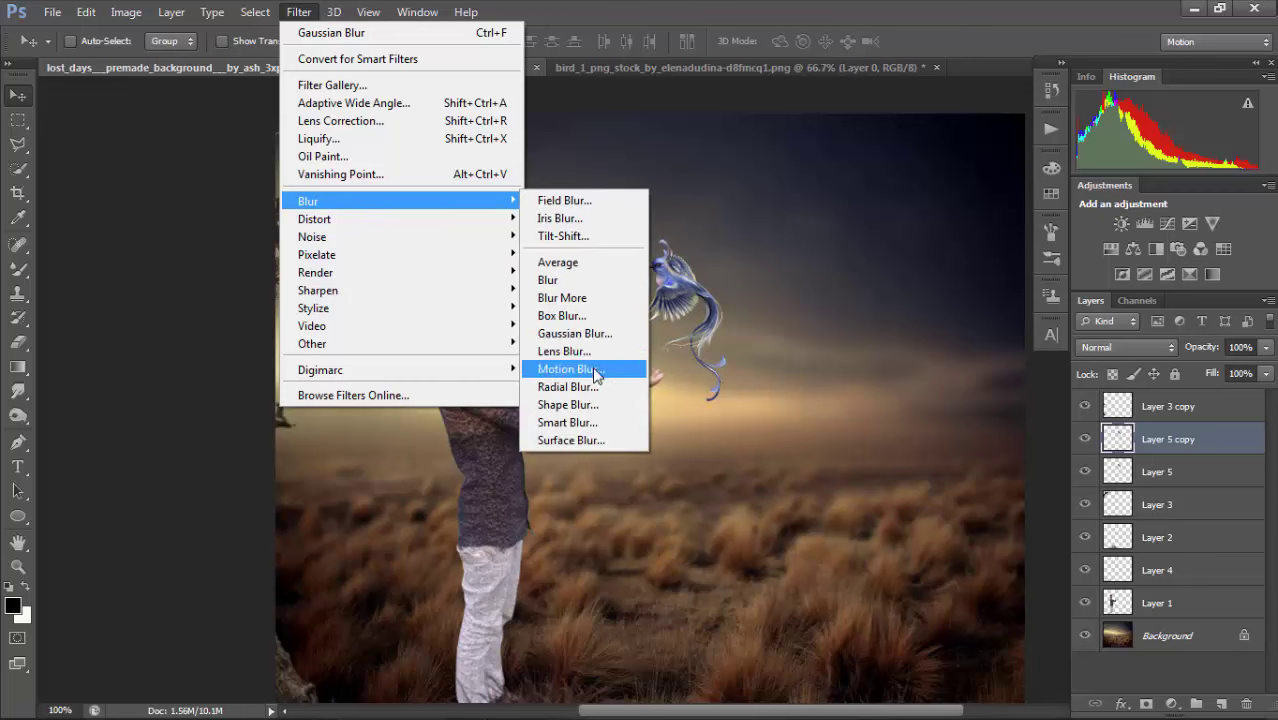
pyautogui.click(590, 369)
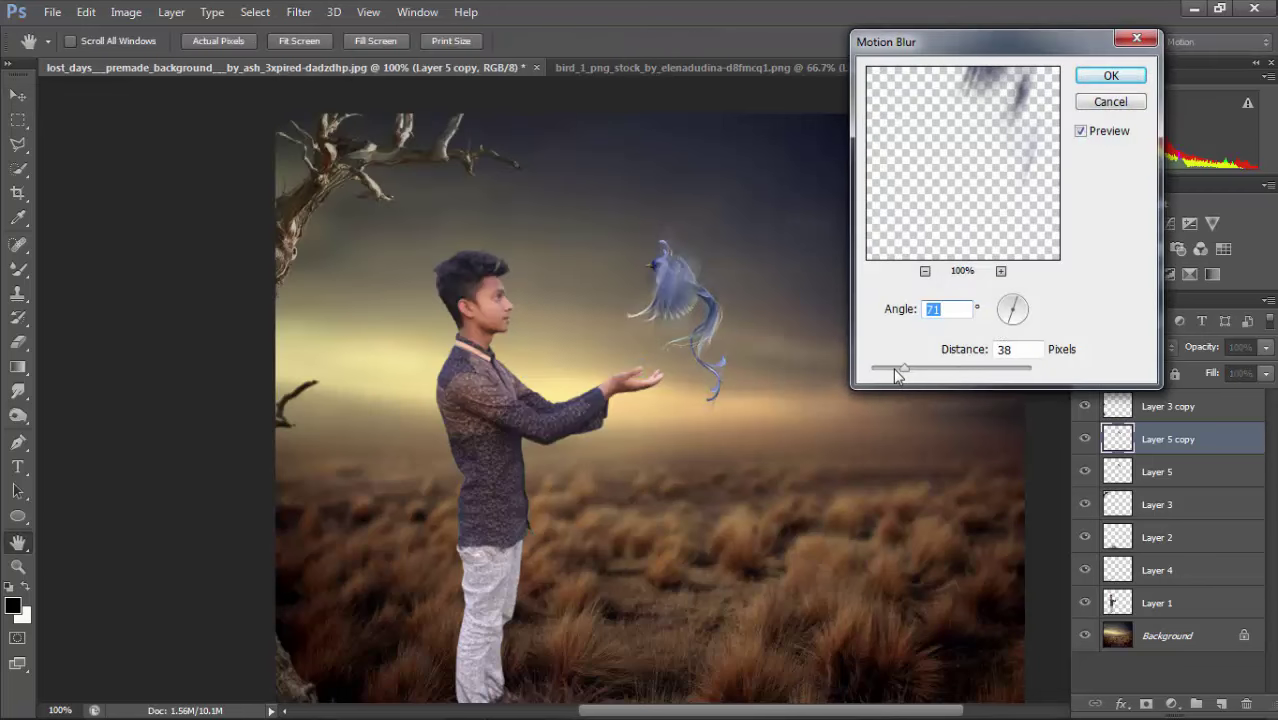
pyautogui.moveTo(897, 373); pyautogui.dragTo(894, 373)
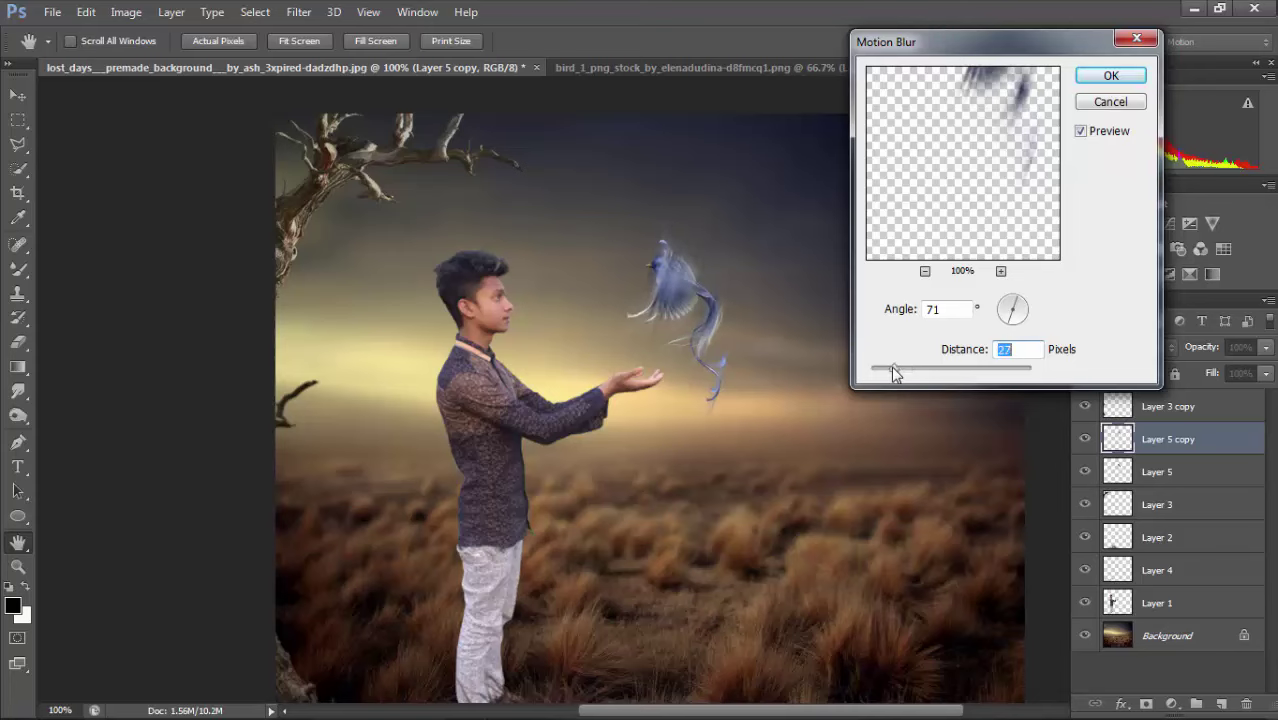
pyautogui.click(1110, 75)
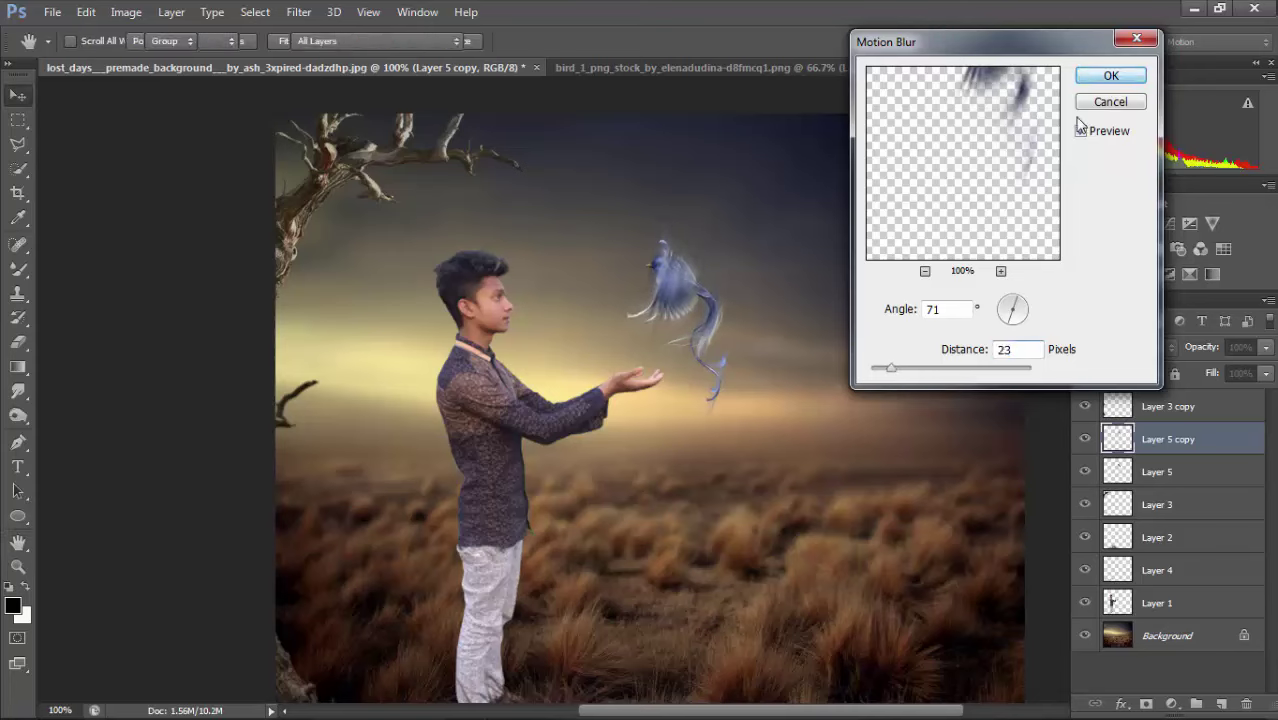
# Place the blurred bird copy beneath the sharp bird layer and reduce its fill to 76%.
pyautogui.moveTo(1155, 445); pyautogui.dragTo(1162, 482)
pyautogui.click(1266, 374)
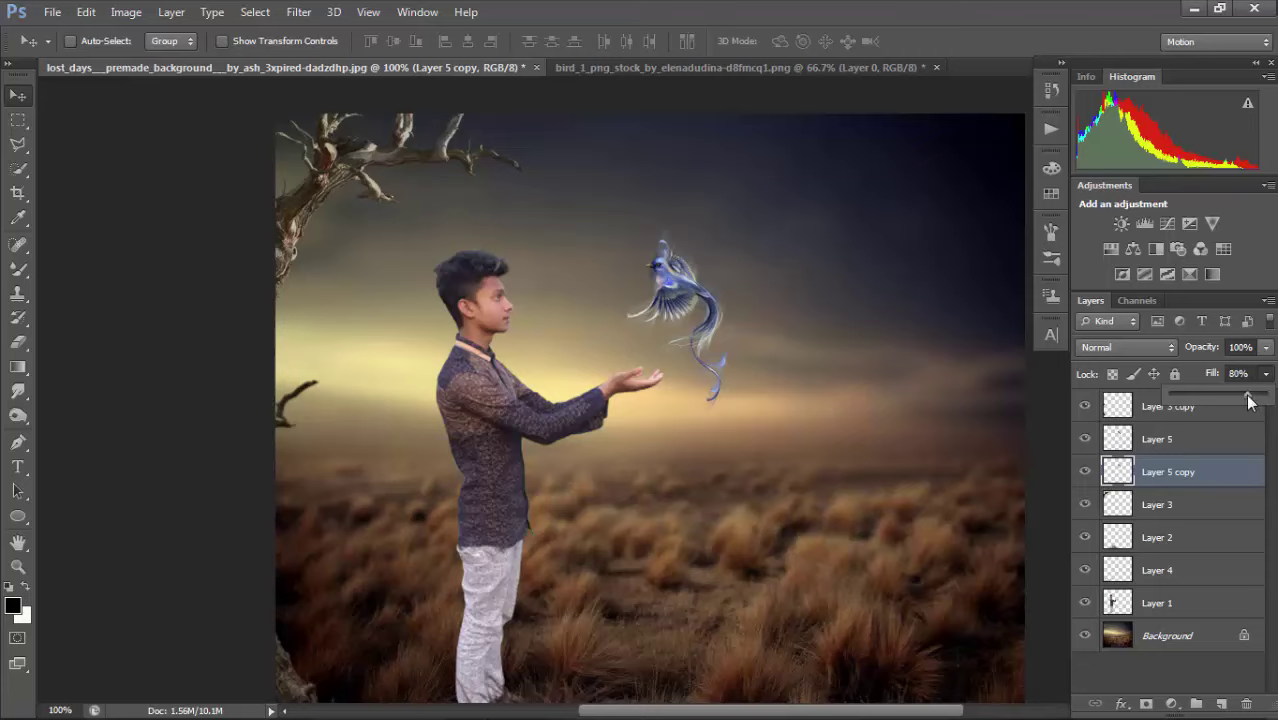
pyautogui.click(18, 342)
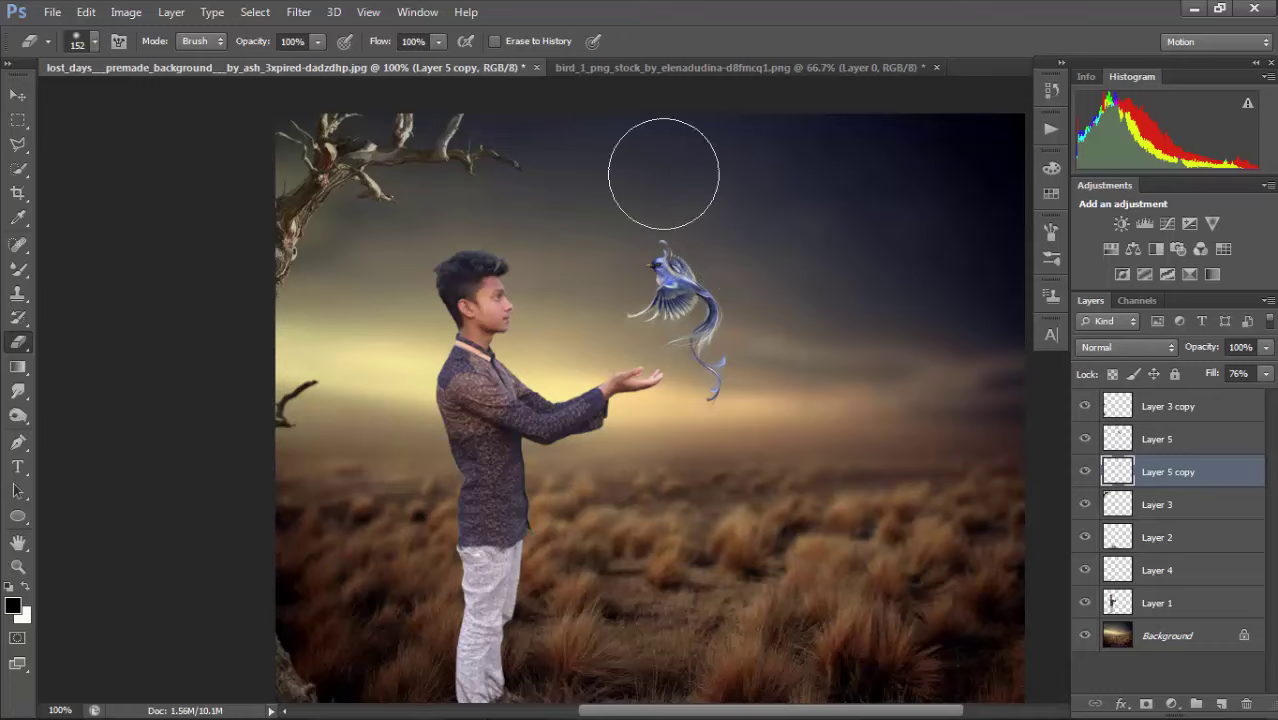
pyautogui.click(18, 94)
pyautogui.hotkey('ctrl', '-')
pyautogui.hotkey('ctrl', '-')
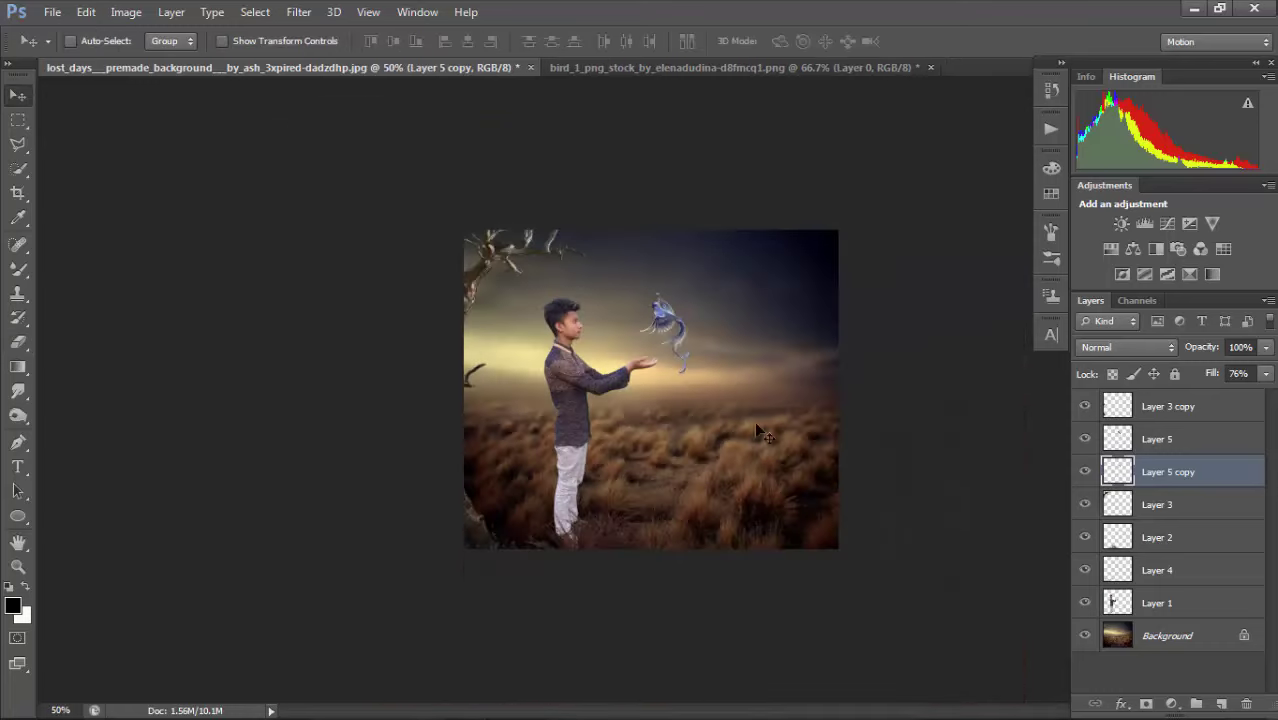
pyautogui.hotkey('ctrl', '+')
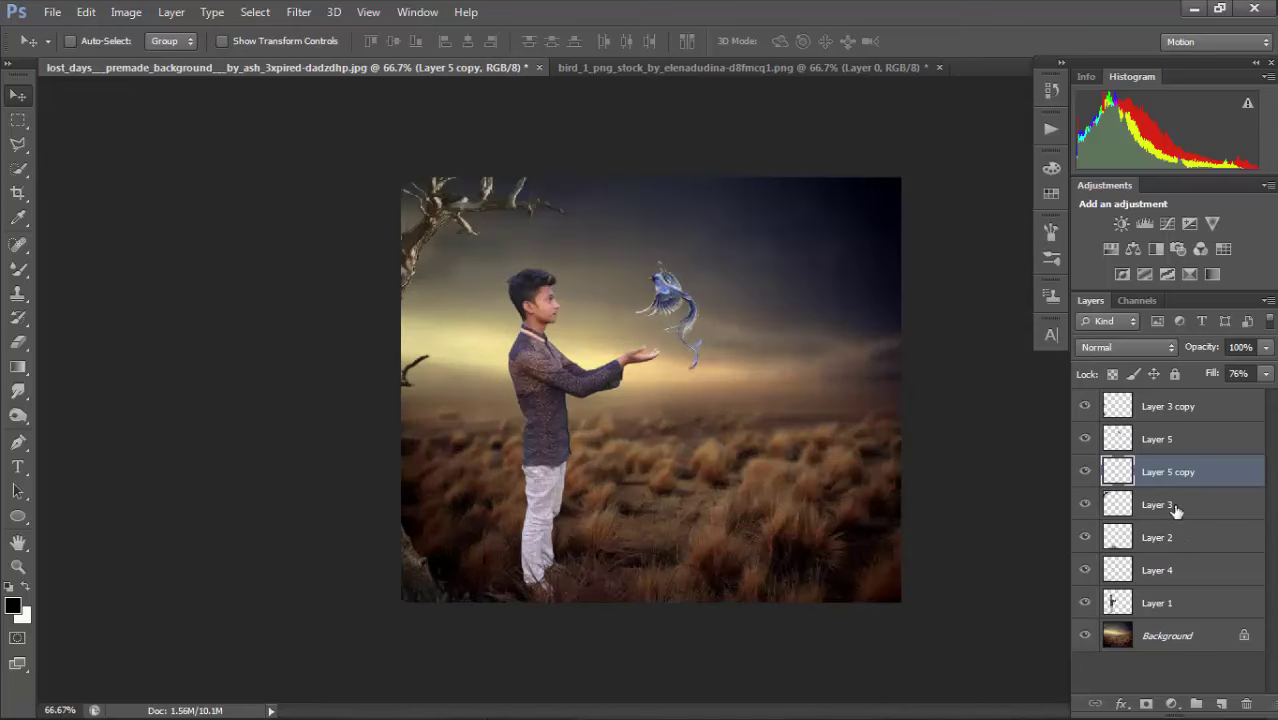
# Darken the man's layer with Selective Color by raising Black to +8% in the Blacks range.
pyautogui.click(1150, 604)
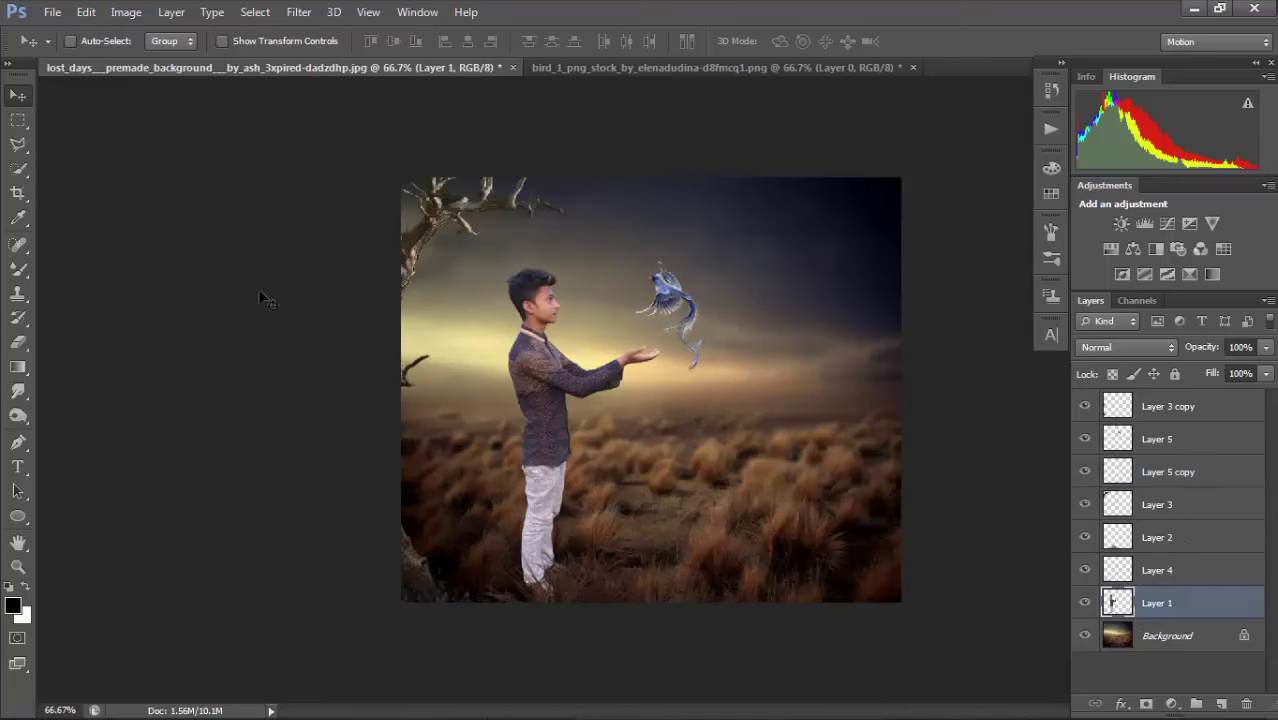
pyautogui.click(130, 13)
pyautogui.moveTo(160, 62)
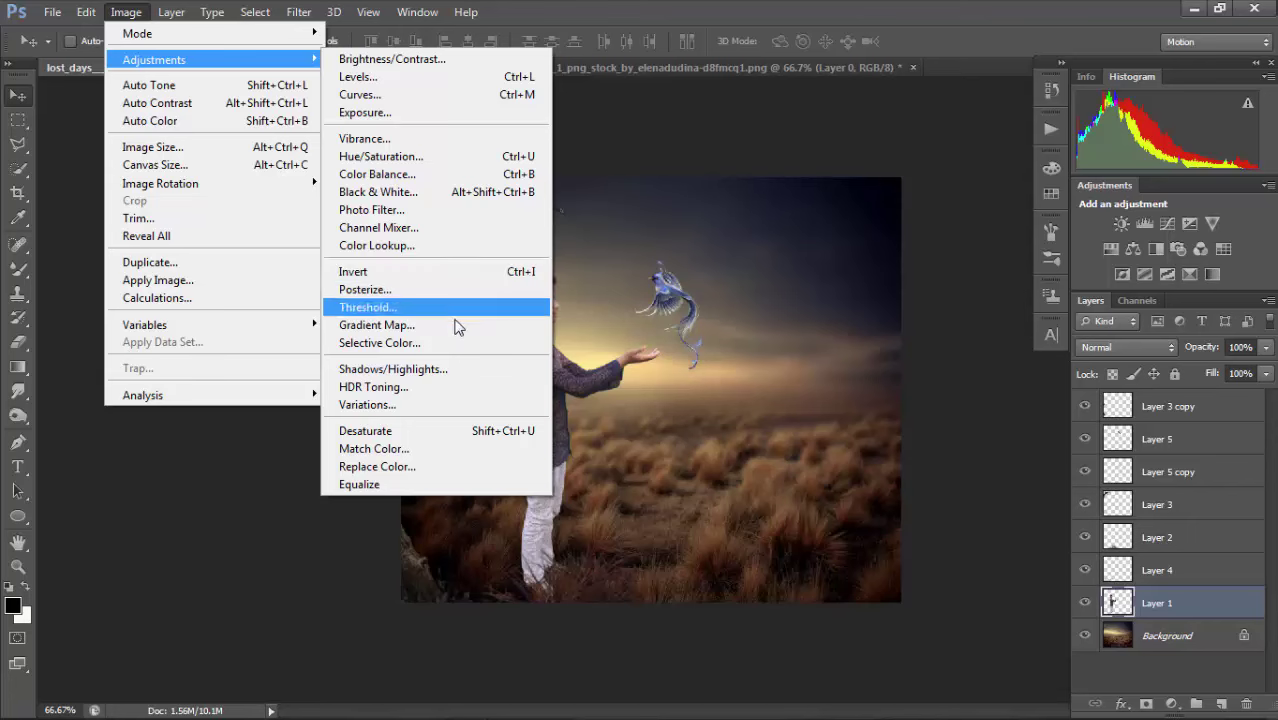
pyautogui.click(440, 343)
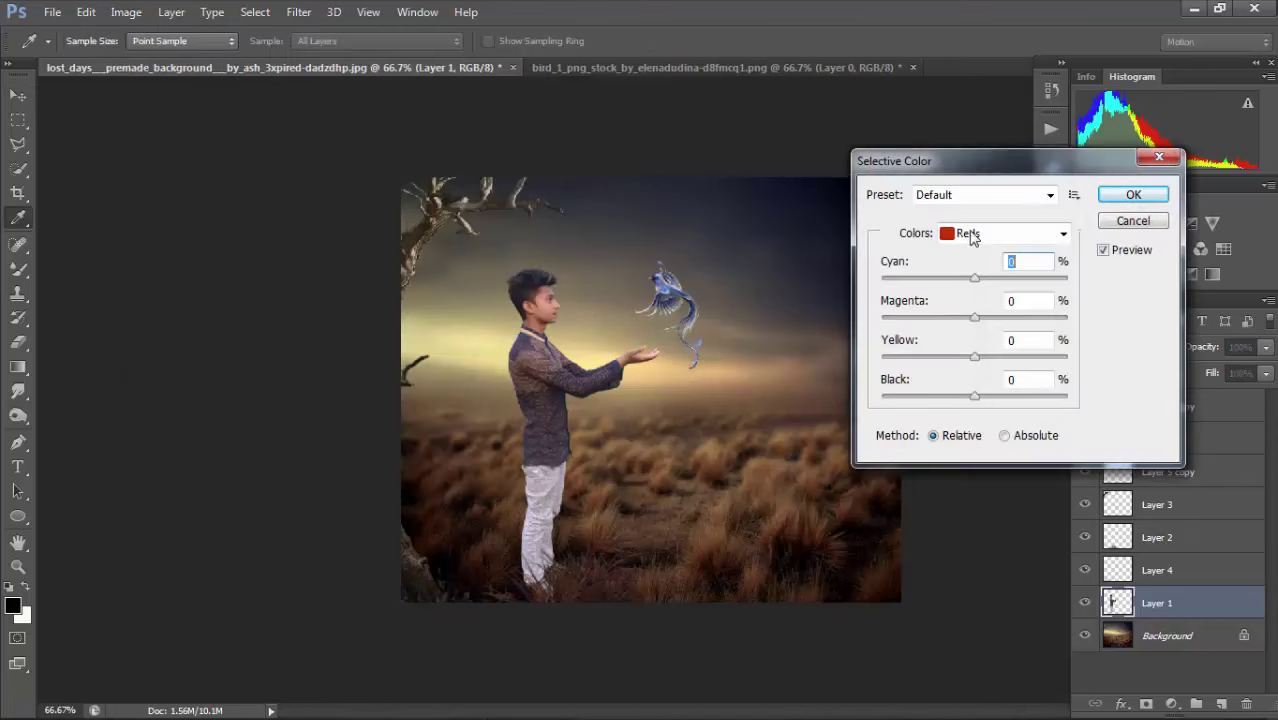
pyautogui.click(975, 236)
pyautogui.click(985, 388)
pyautogui.click(980, 236)
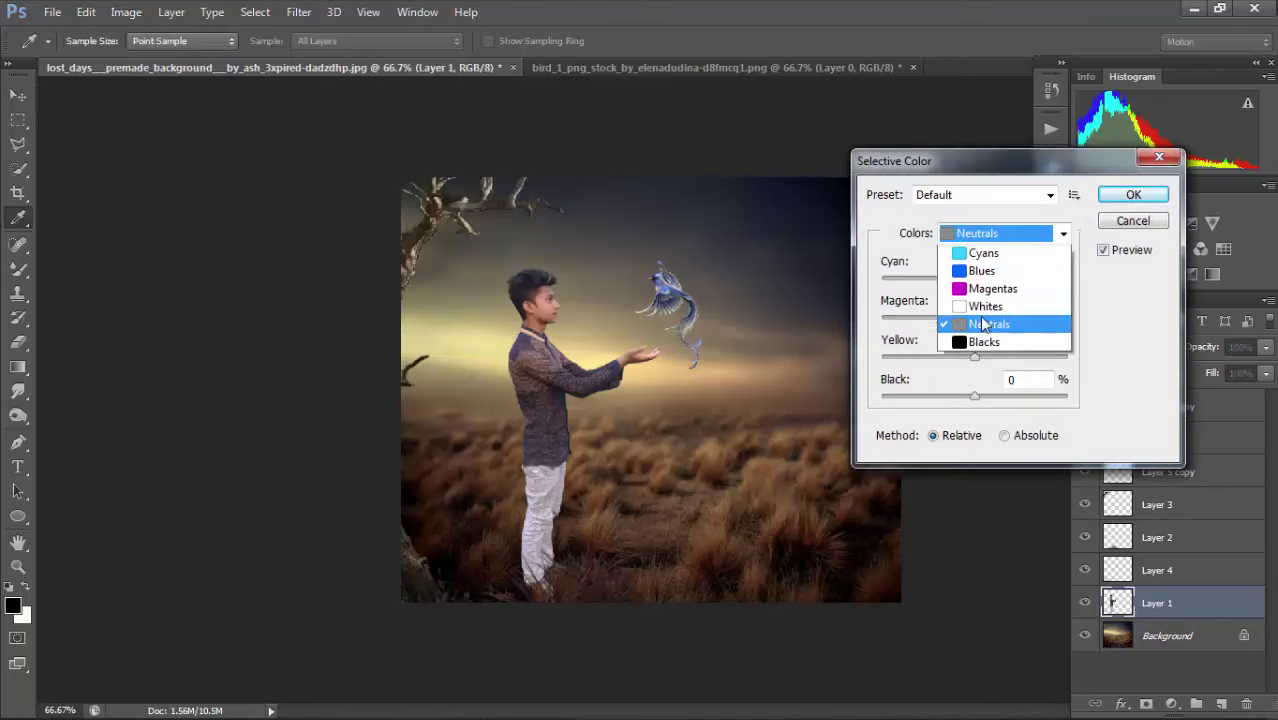
pyautogui.click(983, 396)
pyautogui.moveTo(980, 396); pyautogui.dragTo(981, 397)
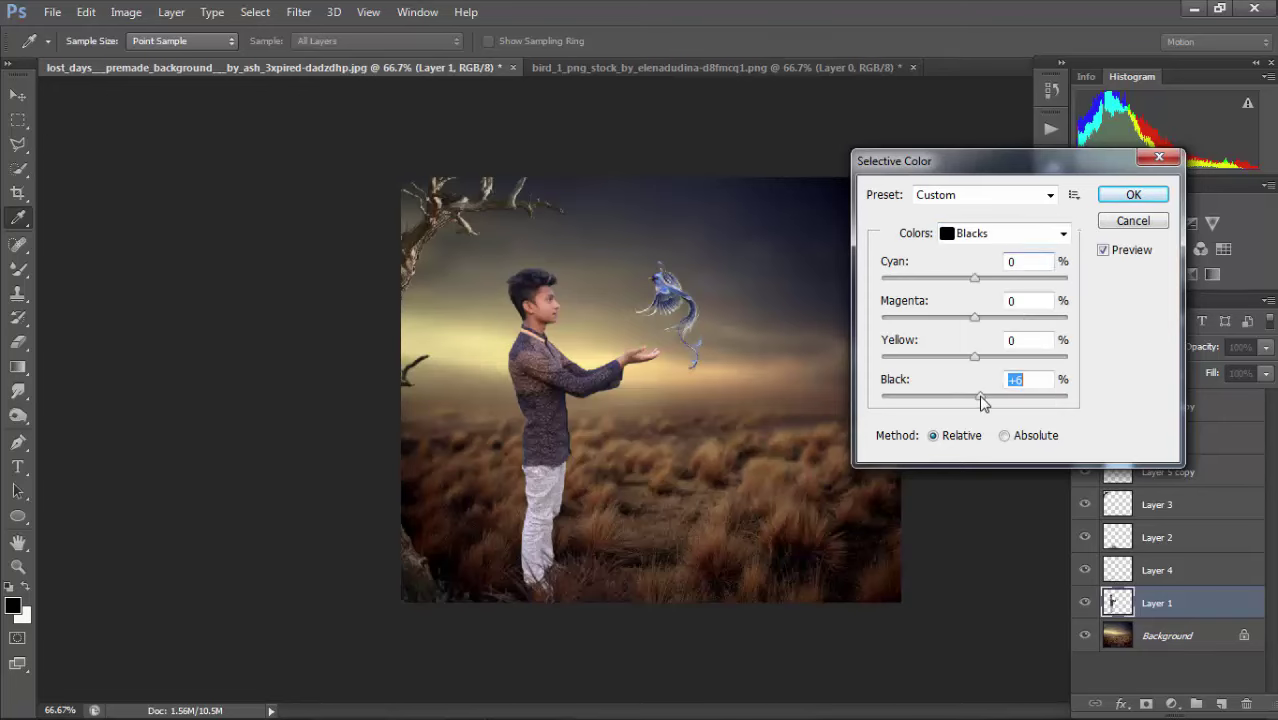
pyautogui.click(1128, 196)
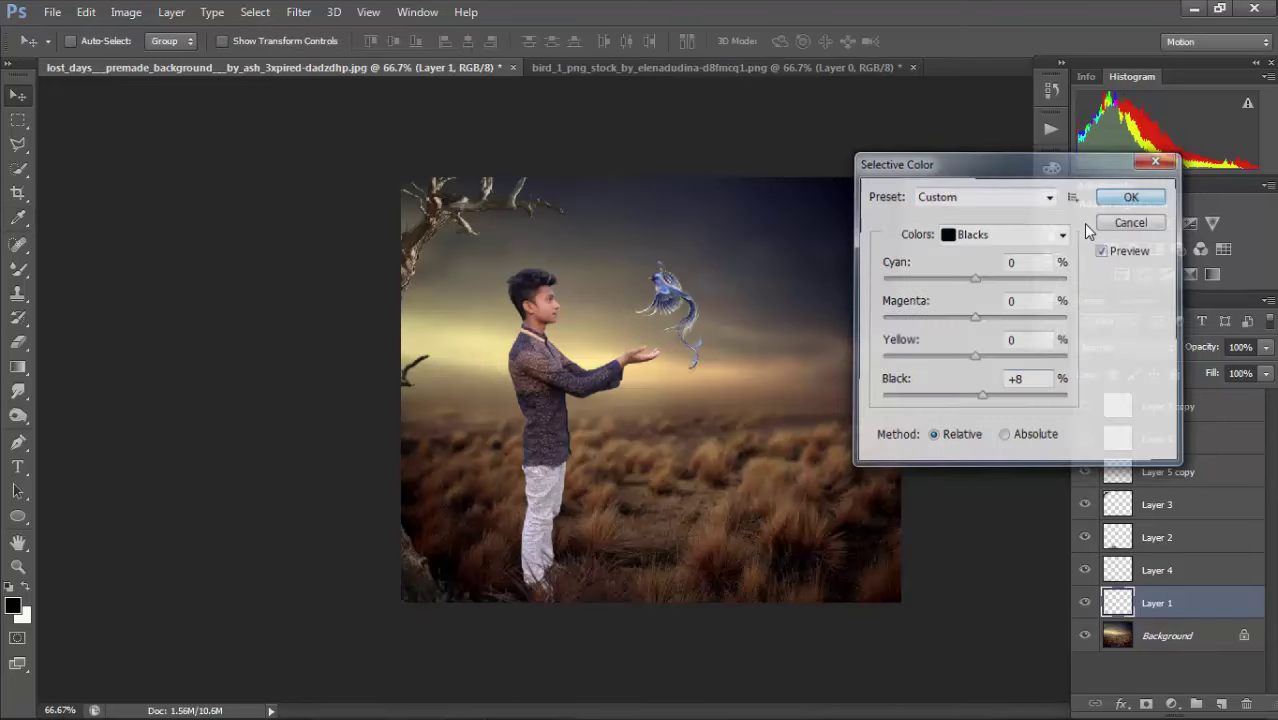
# Smudge the top edge of the man's hair outward with the 46 px spatter brush at 26% strength.
pyautogui.keyDown('ctrl'); pyautogui.click(600, 225); pyautogui.keyUp('ctrl')
pyautogui.keyDown('ctrl'); pyautogui.click(600, 225); pyautogui.keyUp('ctrl')
pyautogui.keyDown('ctrl'); pyautogui.click(416, 298); pyautogui.keyUp('ctrl')
pyautogui.moveTo(416, 298); pyautogui.dragTo(416, 384)
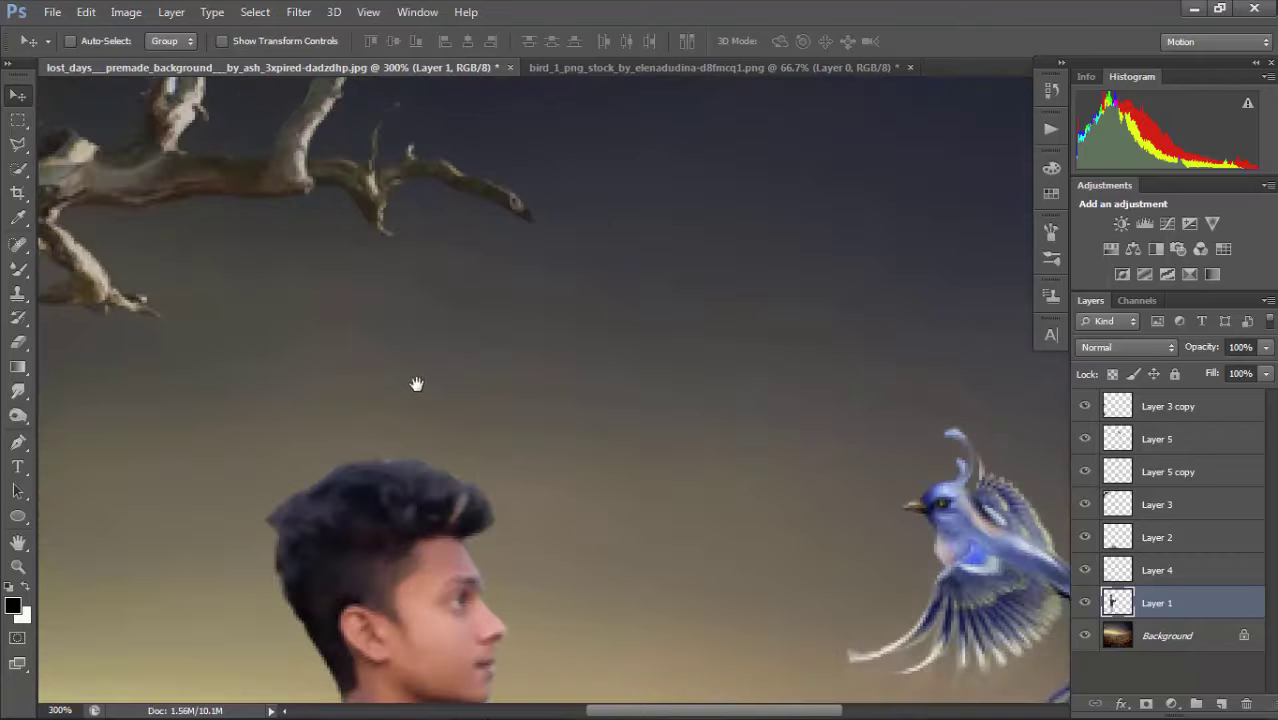
pyautogui.click(18, 392)
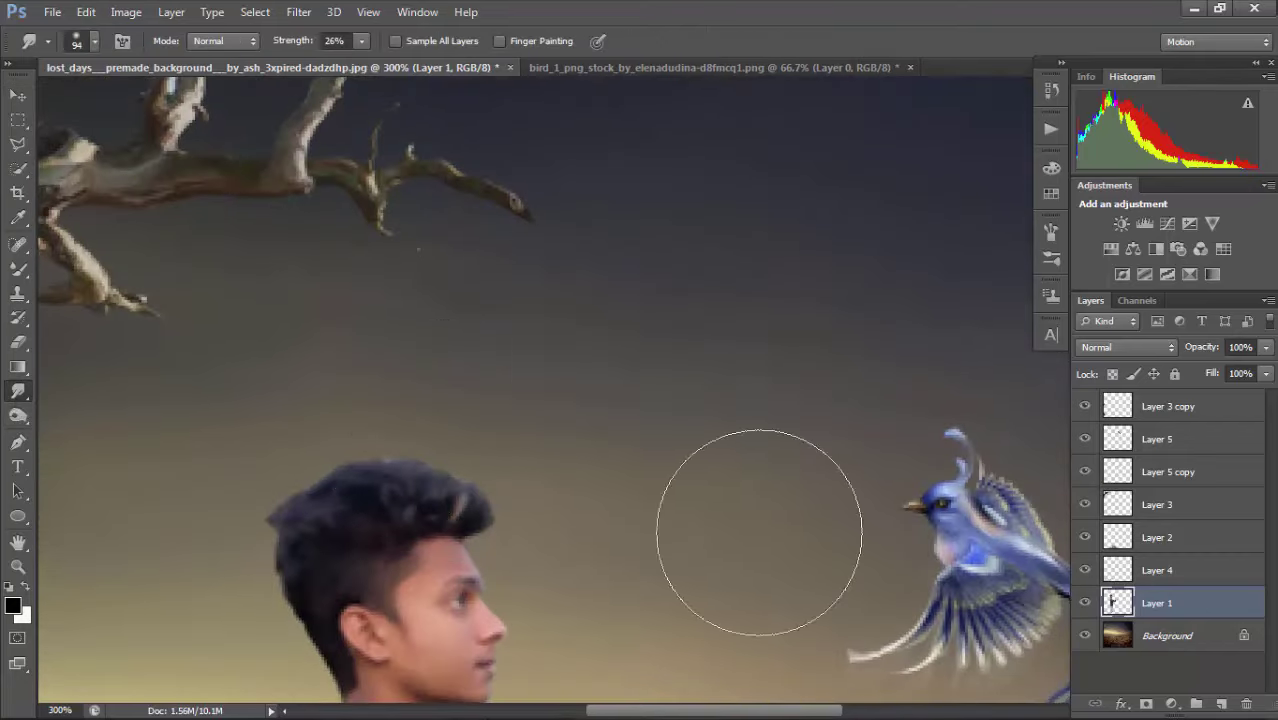
pyautogui.rightClick(743, 462)
pyautogui.click(938, 628)
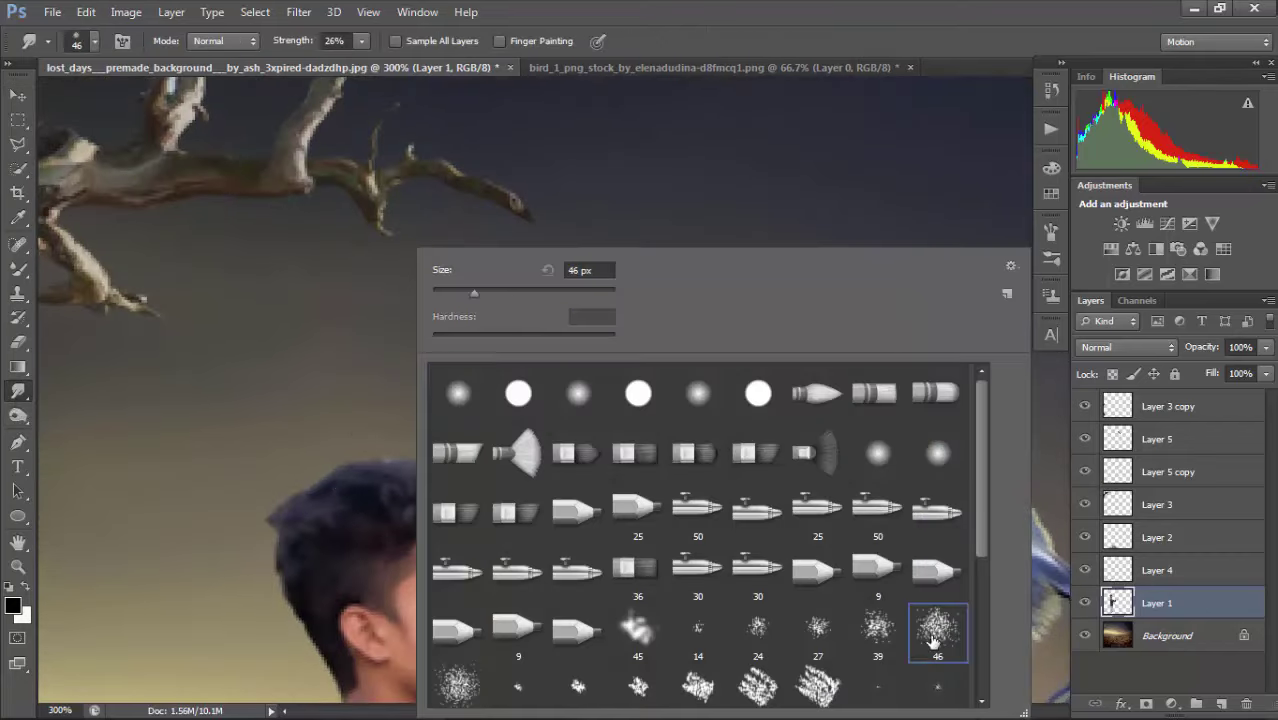
pyautogui.click(409, 407)
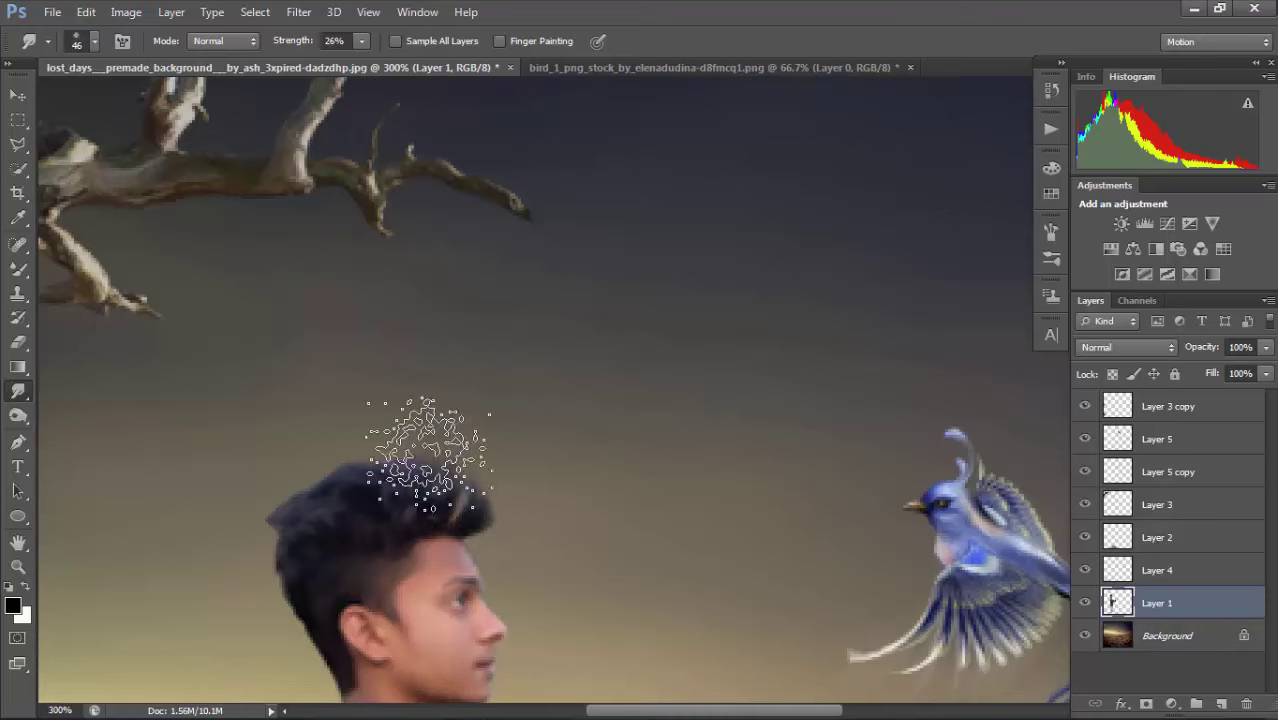
pyautogui.moveTo(430, 446); pyautogui.dragTo(382, 384)
pyautogui.moveTo(369, 460)
pyautogui.mouseDown()
pyautogui.moveTo(350, 423)
pyautogui.moveTo(345, 512)
pyautogui.moveTo(319, 447)
pyautogui.moveTo(328, 535)
pyautogui.moveTo(295, 499)
pyautogui.moveTo(332, 520)
pyautogui.moveTo(285, 474)
pyautogui.moveTo(508, 475)
pyautogui.mouseUp()
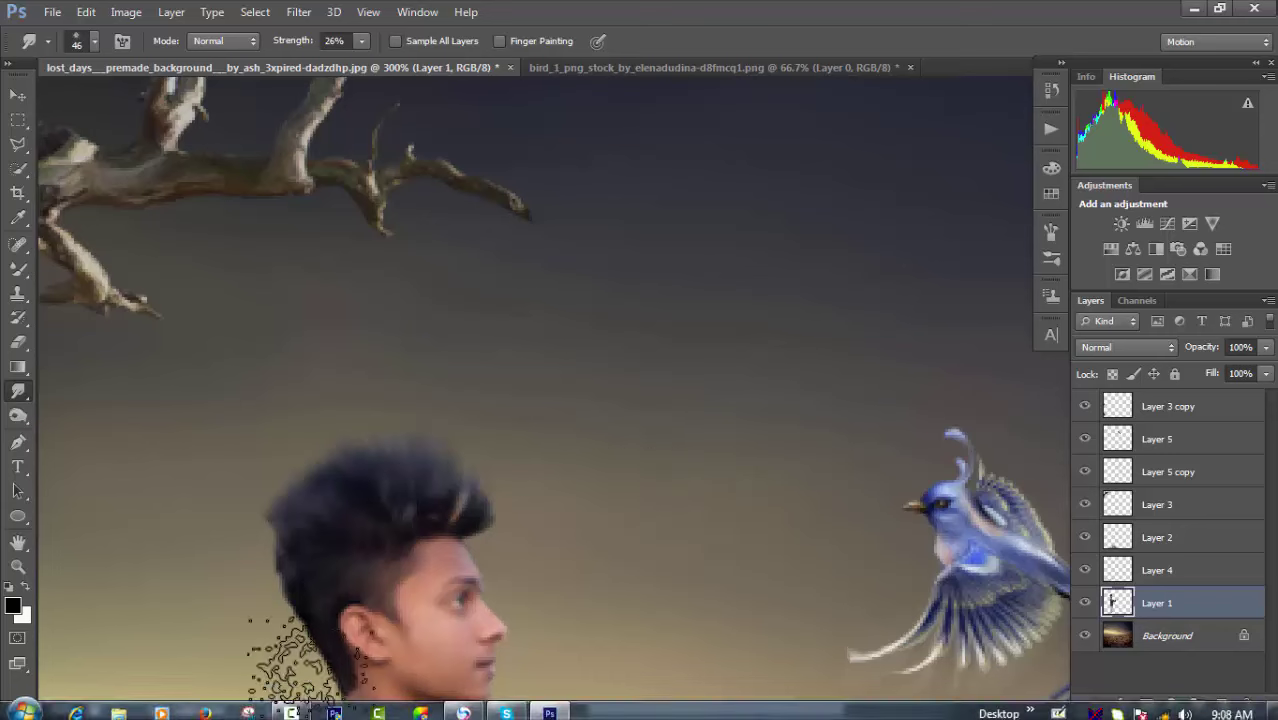
pyautogui.click(294, 705)
pyautogui.click(1180, 662)
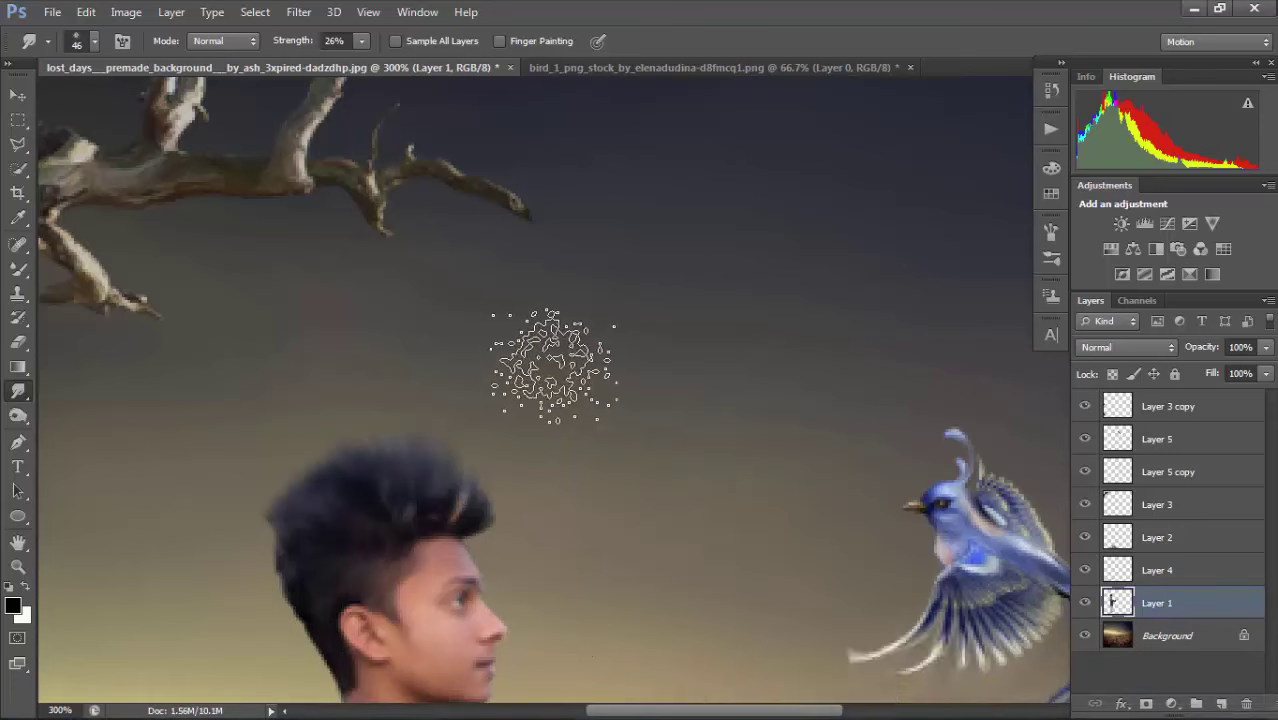
# Reduce the smudge brush to 15 px and soften the remaining hair edges at the back and front of the head.
pyautogui.rightClick(562, 362)
pyautogui.moveTo(612, 294); pyautogui.dragTo(591, 292)
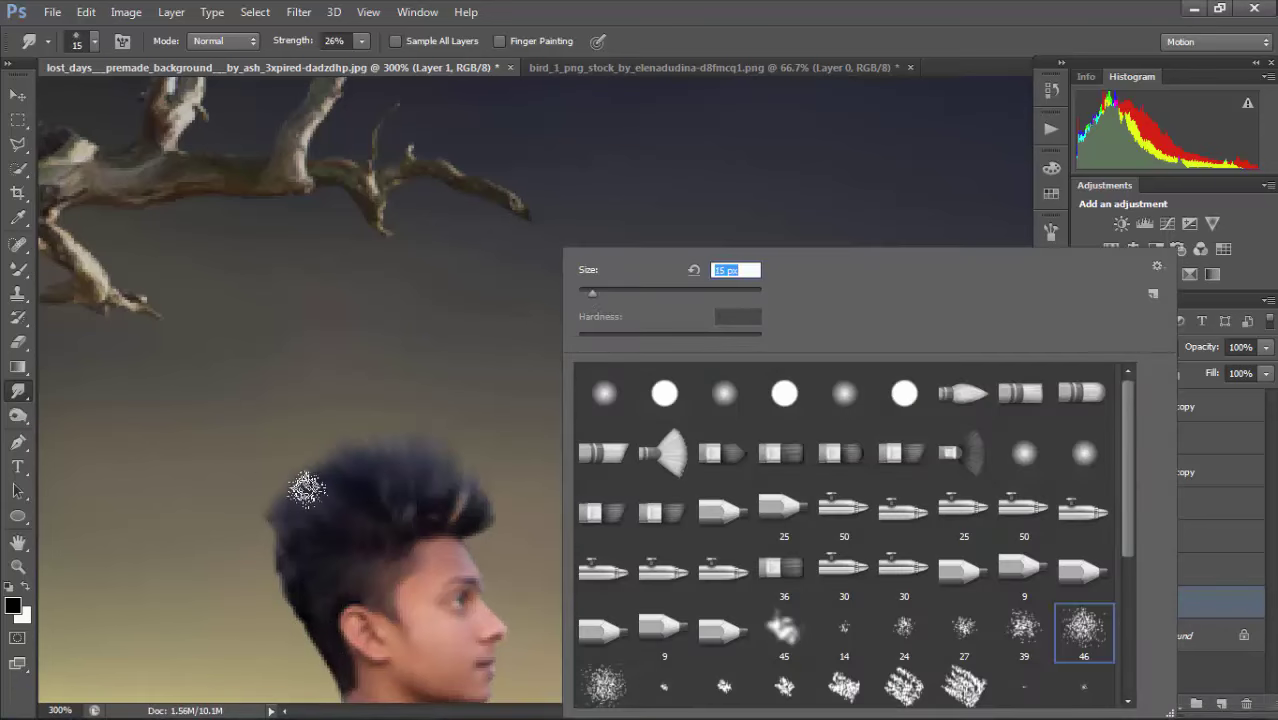
pyautogui.click(316, 517)
pyautogui.moveTo(328, 585); pyautogui.dragTo(355, 420)
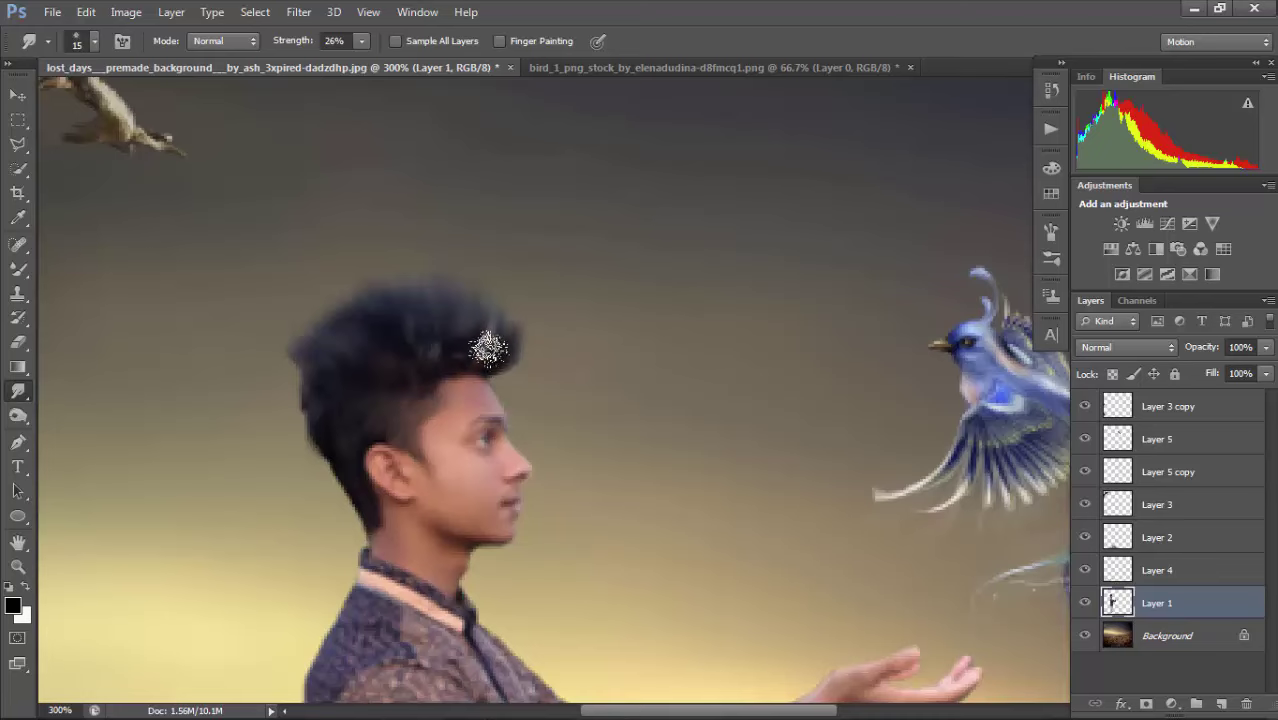
pyautogui.moveTo(488, 348); pyautogui.dragTo(530, 270)
pyautogui.hotkey('ctrl', '-')
pyautogui.hotkey('ctrl', '-')
pyautogui.hotkey('ctrl', '-')
pyautogui.scroll(-1, 709, 465)
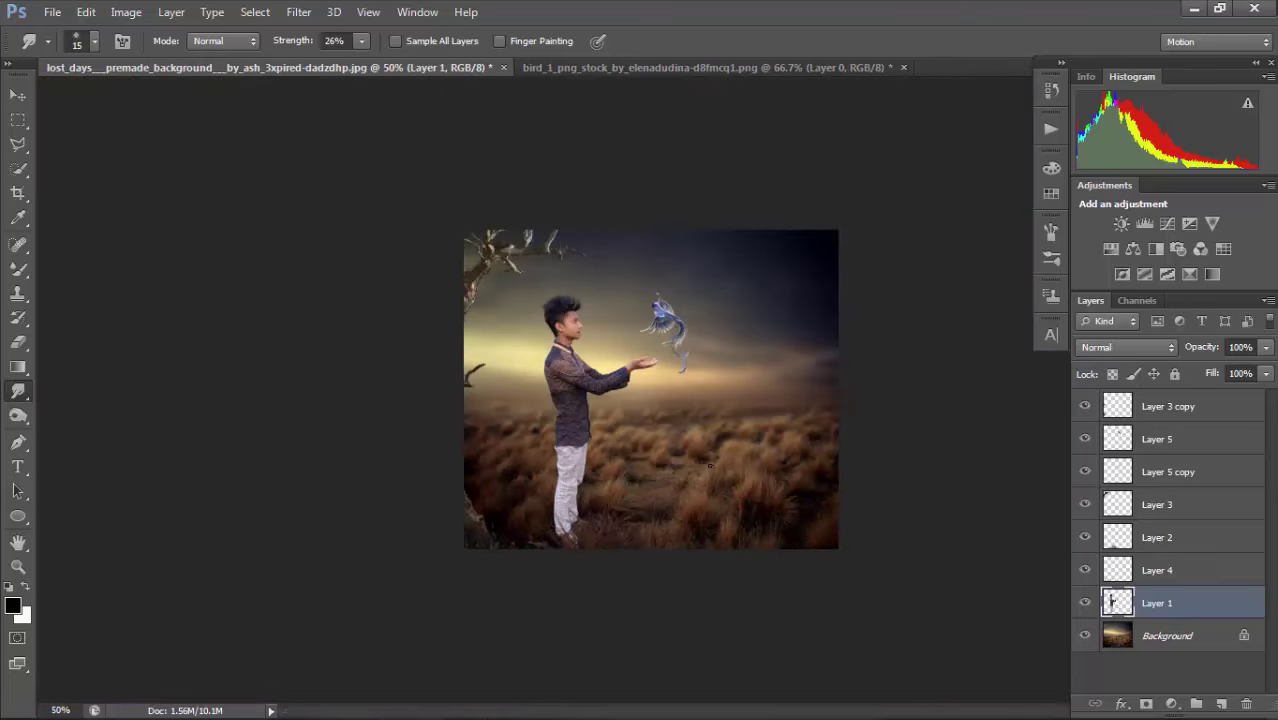
pyautogui.scroll(1, 699, 405)
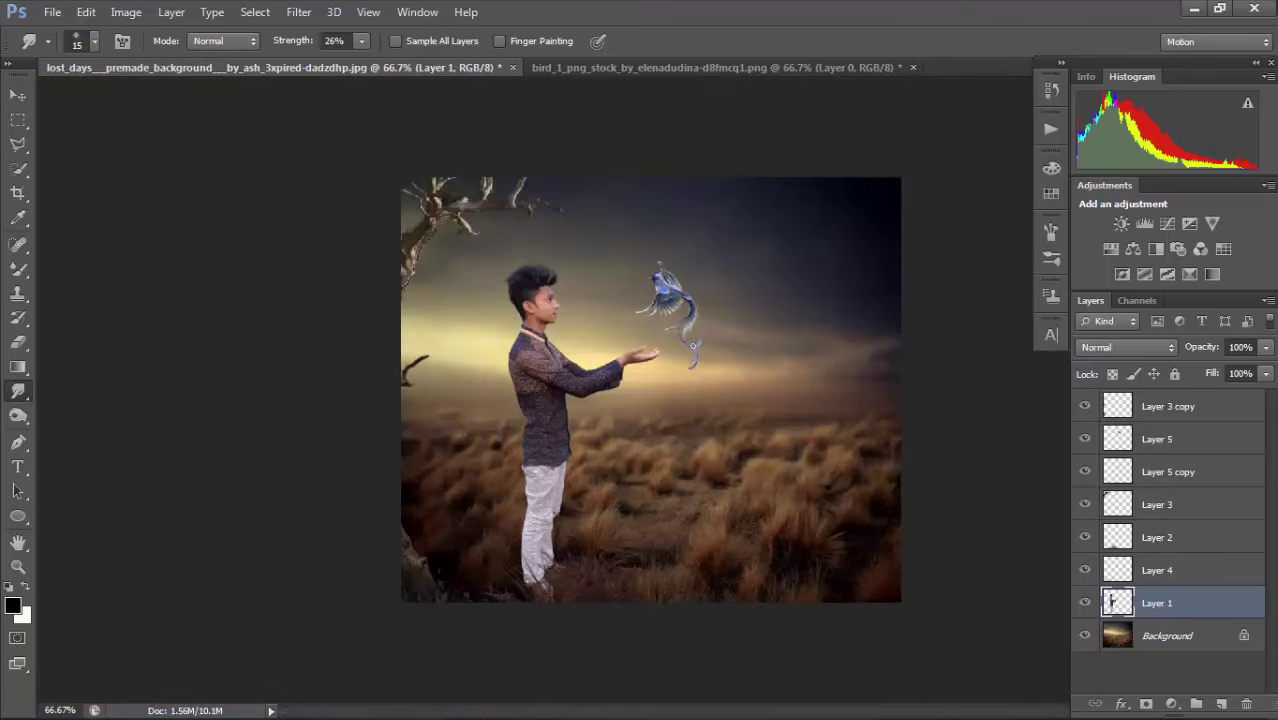
pyautogui.click(16, 98)
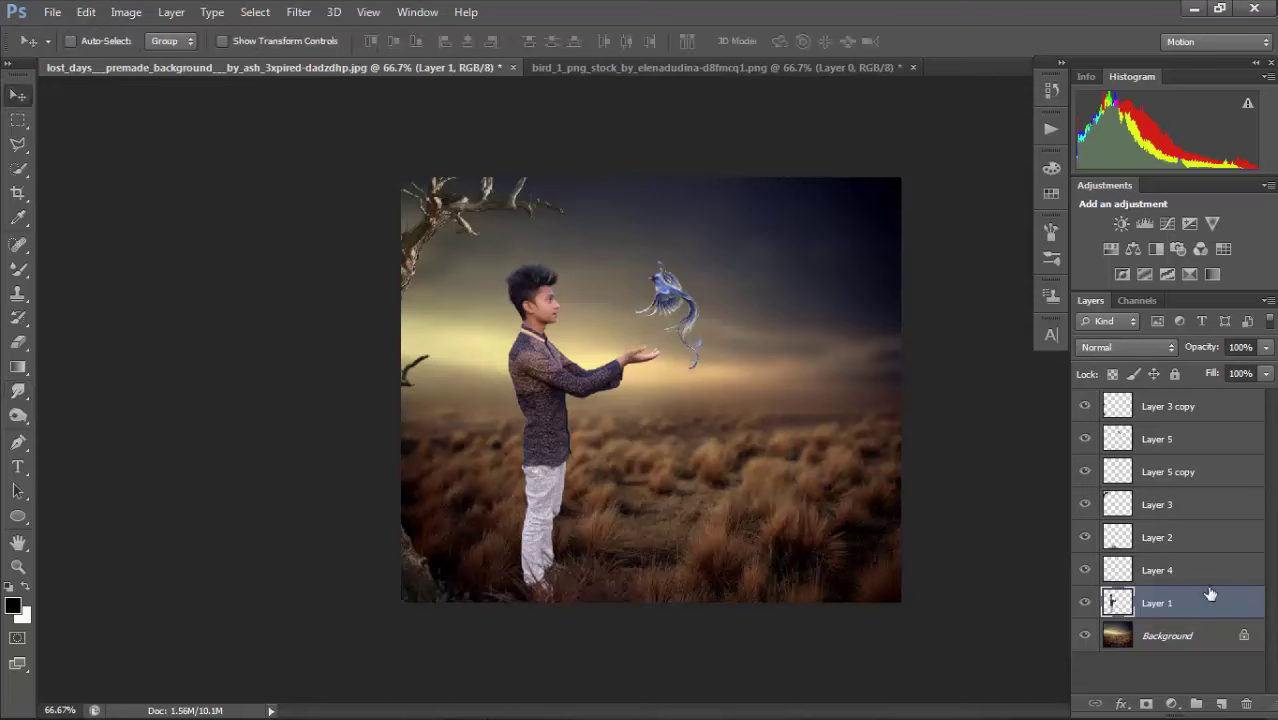
# Add a Curves adjustment clipped to the man's layer and lower the Blue channel's white point output to 249.
pyautogui.click(1167, 224)
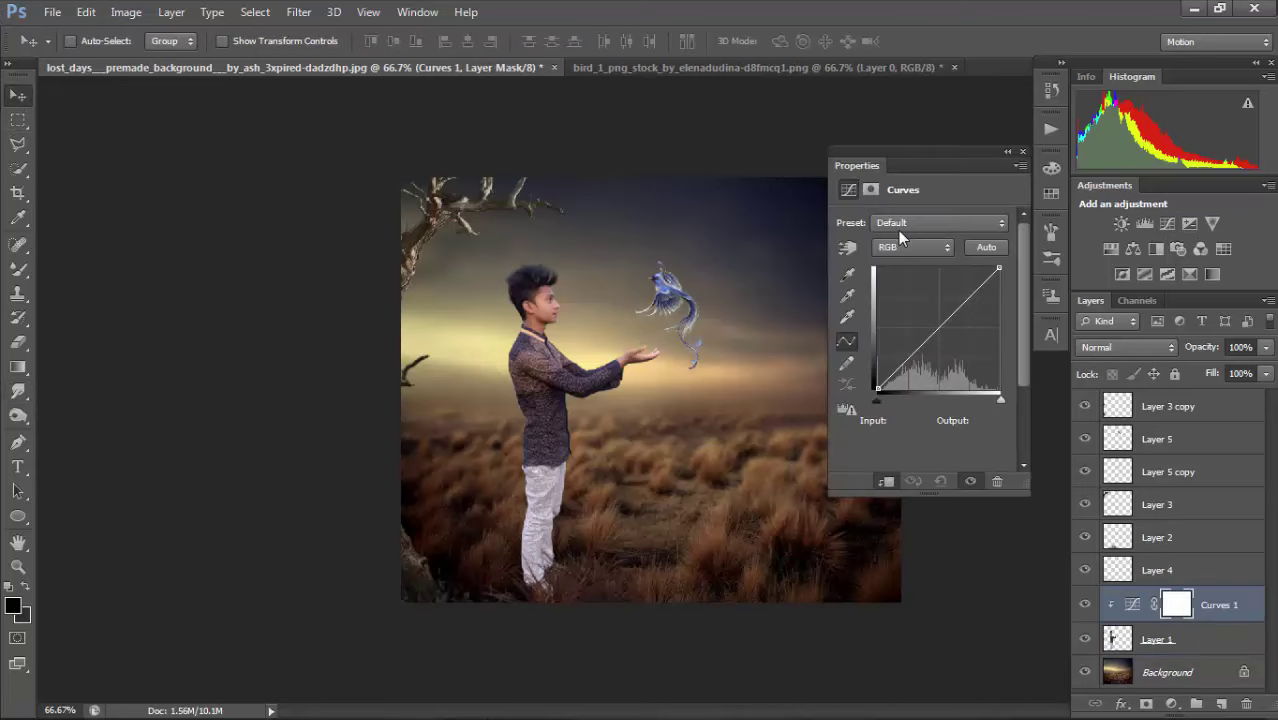
pyautogui.click(907, 250)
pyautogui.click(919, 313)
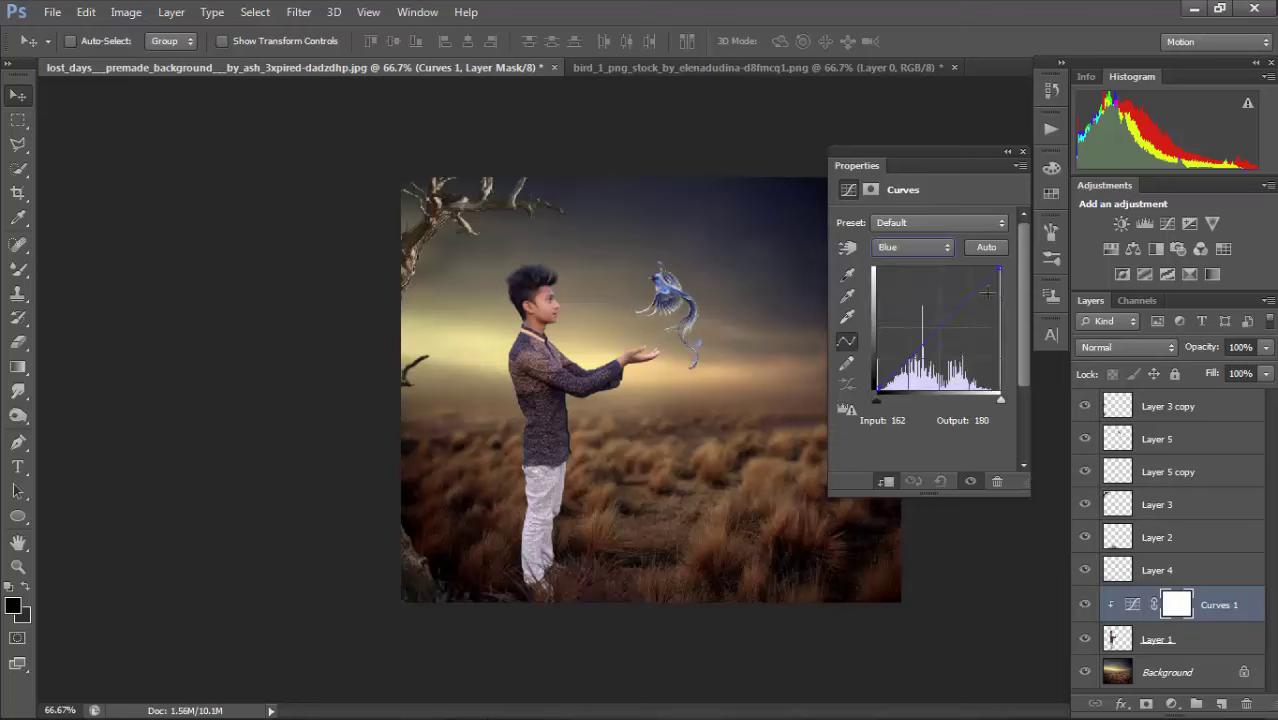
pyautogui.moveTo(1000, 267); pyautogui.dragTo(997, 256)
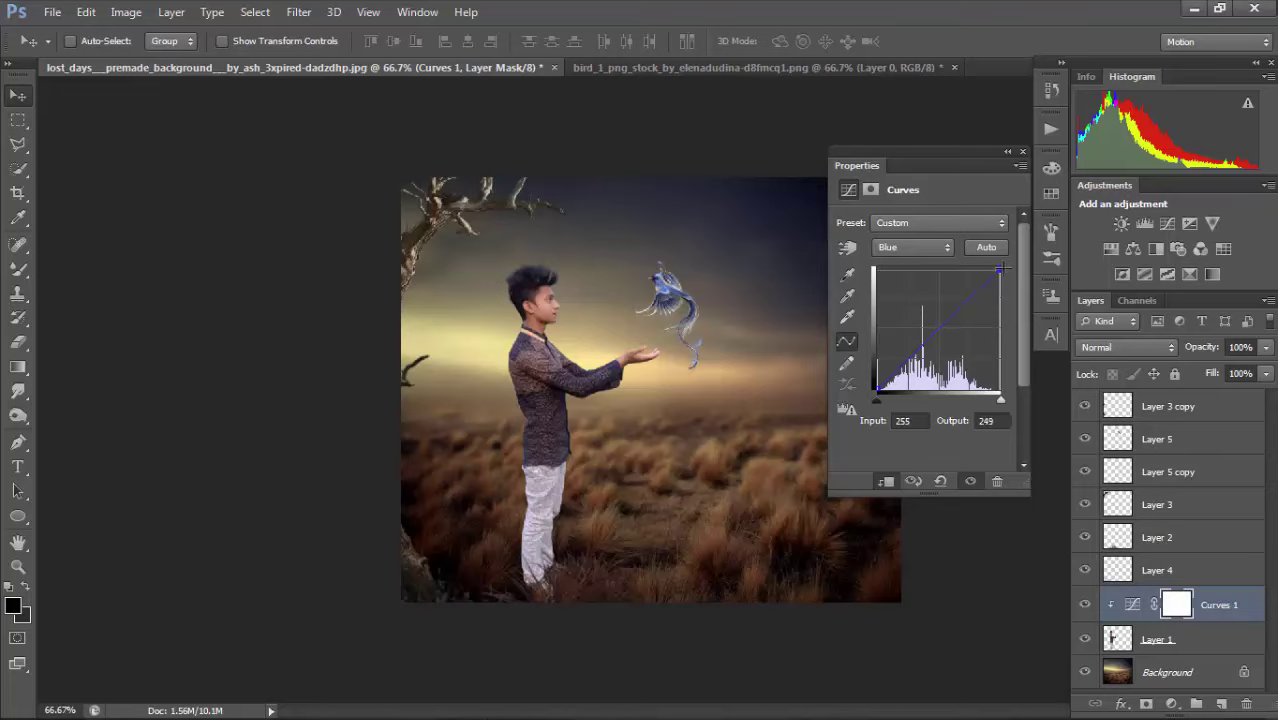
# Delete the Curves adjustment clipped to the man's layer.
pyautogui.click(1048, 228)
pyautogui.press('Delete')
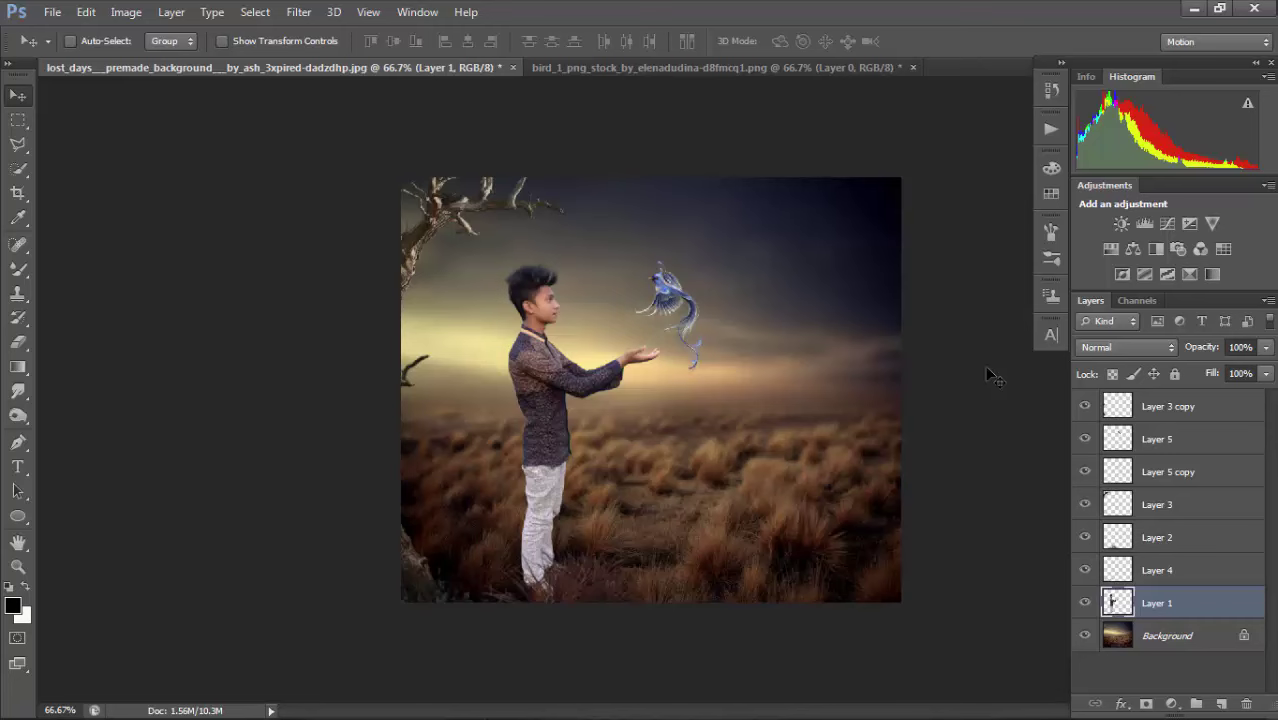
pyautogui.hotkey('ctrl', '-')
pyautogui.hotkey('ctrl', '+')
# Open the tree_with_ivy stock image and bring it into the composite above the man's layer.
pyautogui.click(52, 11)
pyautogui.click(63, 48)
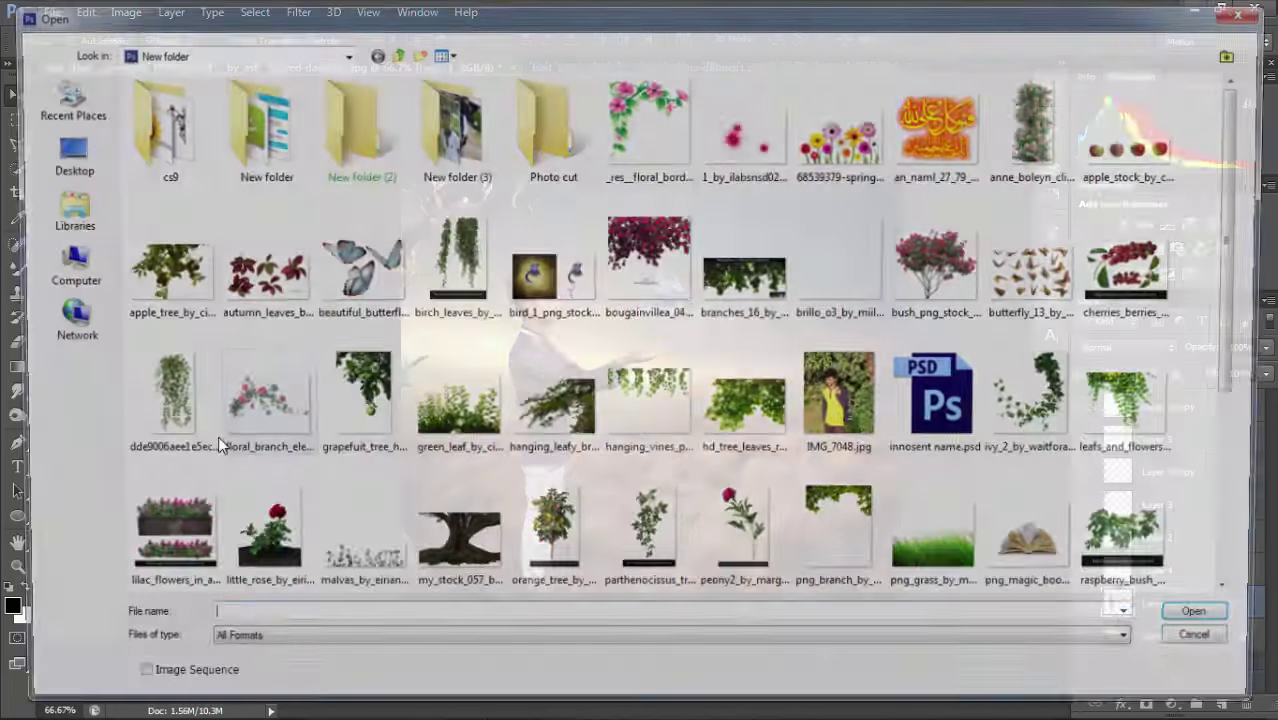
pyautogui.moveTo(1250, 244); pyautogui.dragTo(1237, 495)
pyautogui.doubleClick(275, 146)
pyautogui.press('BackSpace')
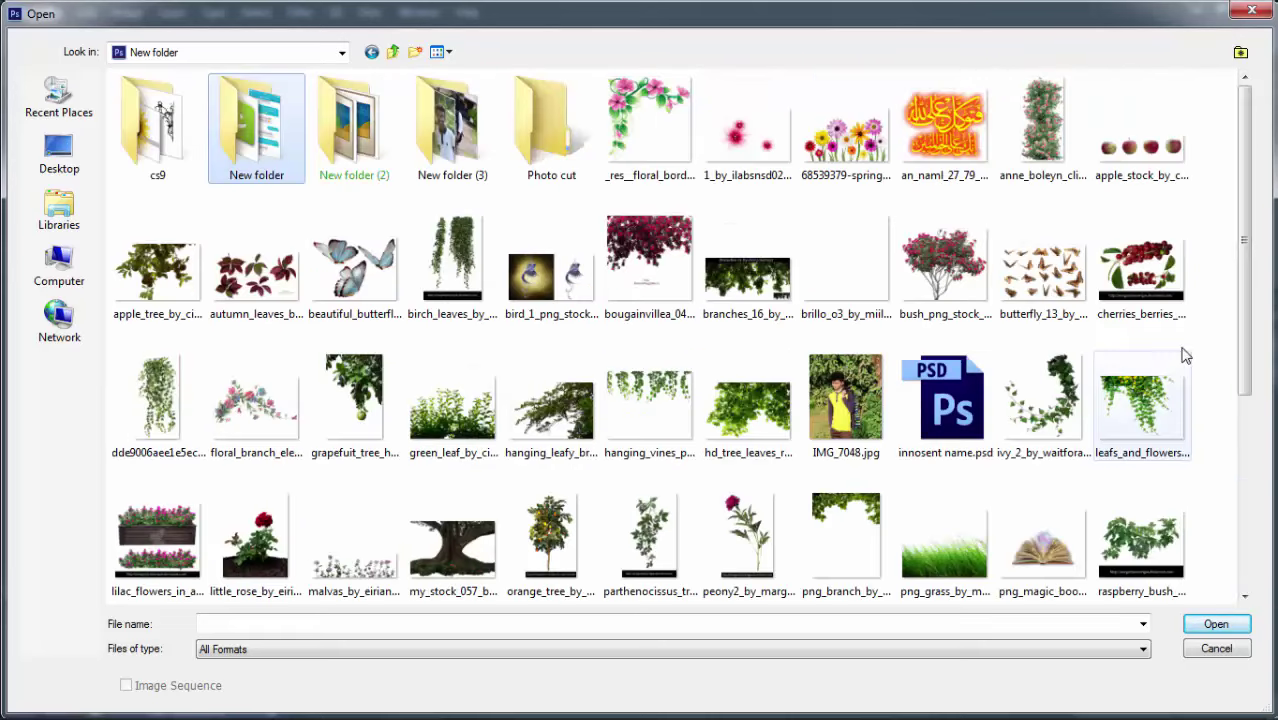
pyautogui.moveTo(1247, 355); pyautogui.dragTo(1248, 517)
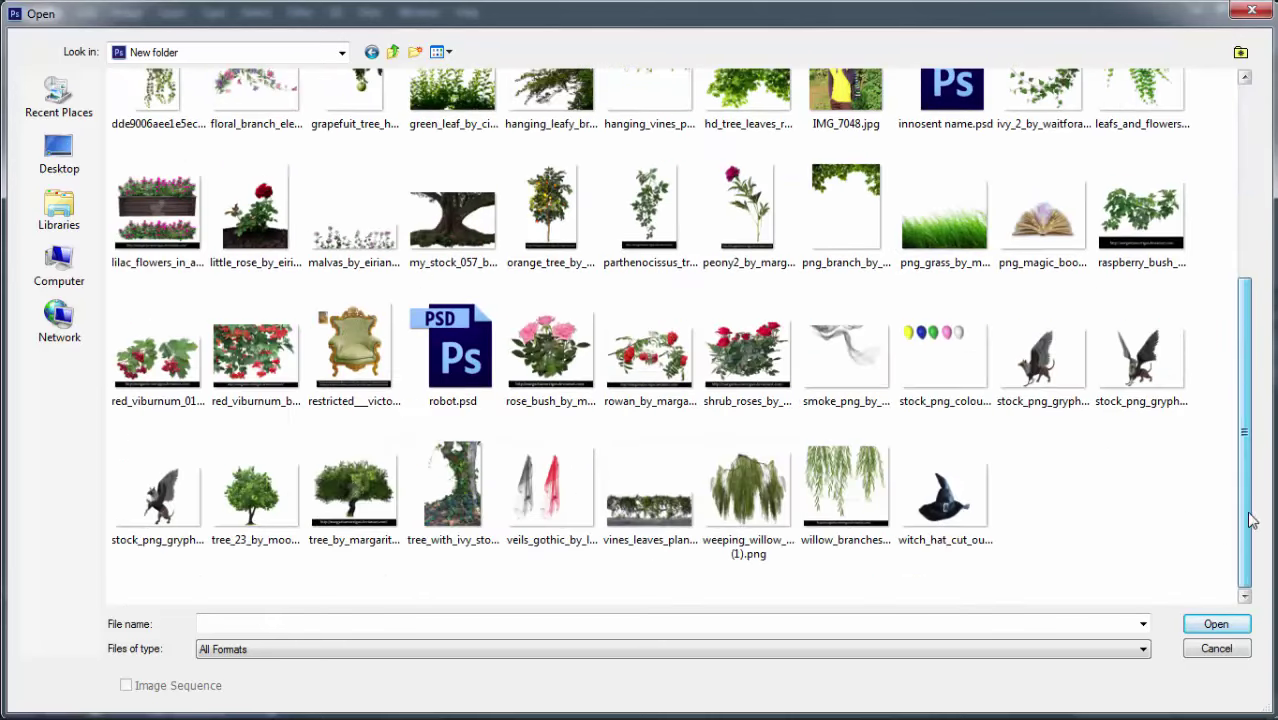
pyautogui.doubleClick(470, 535)
pyautogui.moveTo(718, 340); pyautogui.dragTo(857, 395)
# Scale the ivy tree down, tilt it, and place it at the scene's right edge.
pyautogui.hotkey('ctrl', 't')
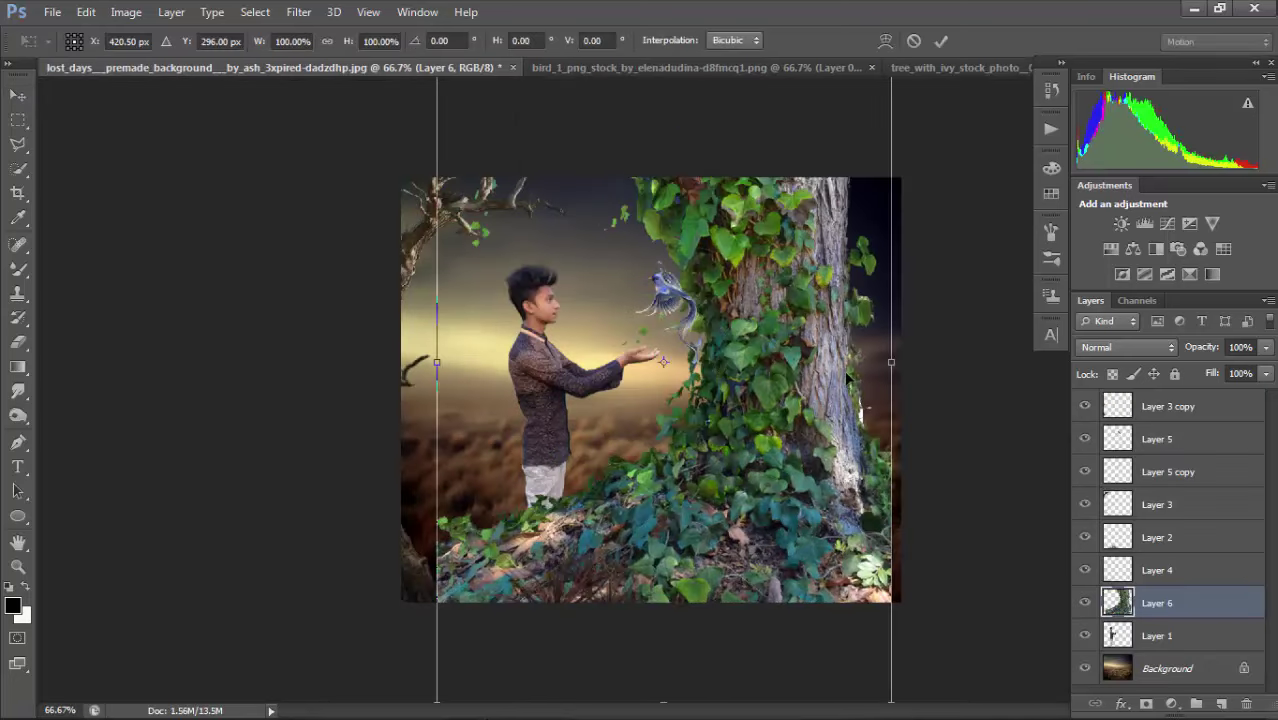
pyautogui.scroll(-1, 812, 218)
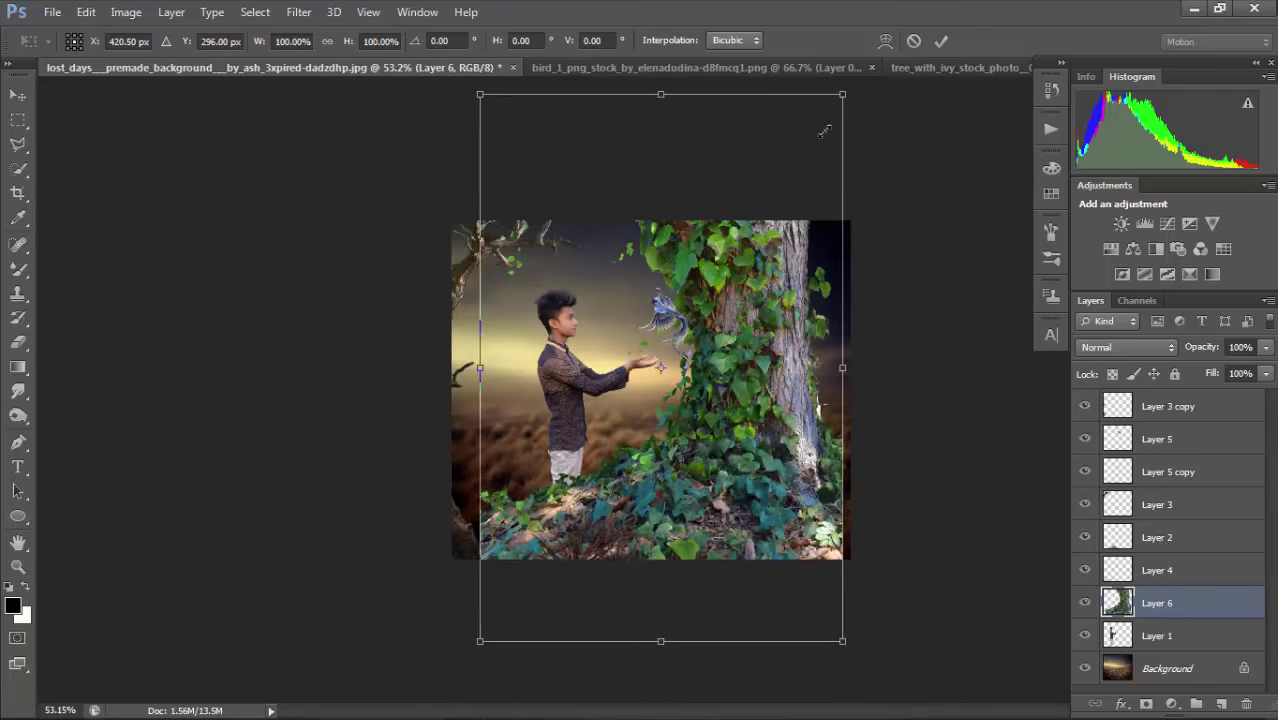
pyautogui.moveTo(825, 131); pyautogui.dragTo(641, 398)
pyautogui.moveTo(564, 518); pyautogui.dragTo(841, 410)
pyautogui.moveTo(950, 215); pyautogui.dragTo(896, 186)
pyautogui.moveTo(793, 422); pyautogui.dragTo(799, 358)
pyautogui.press('Return')
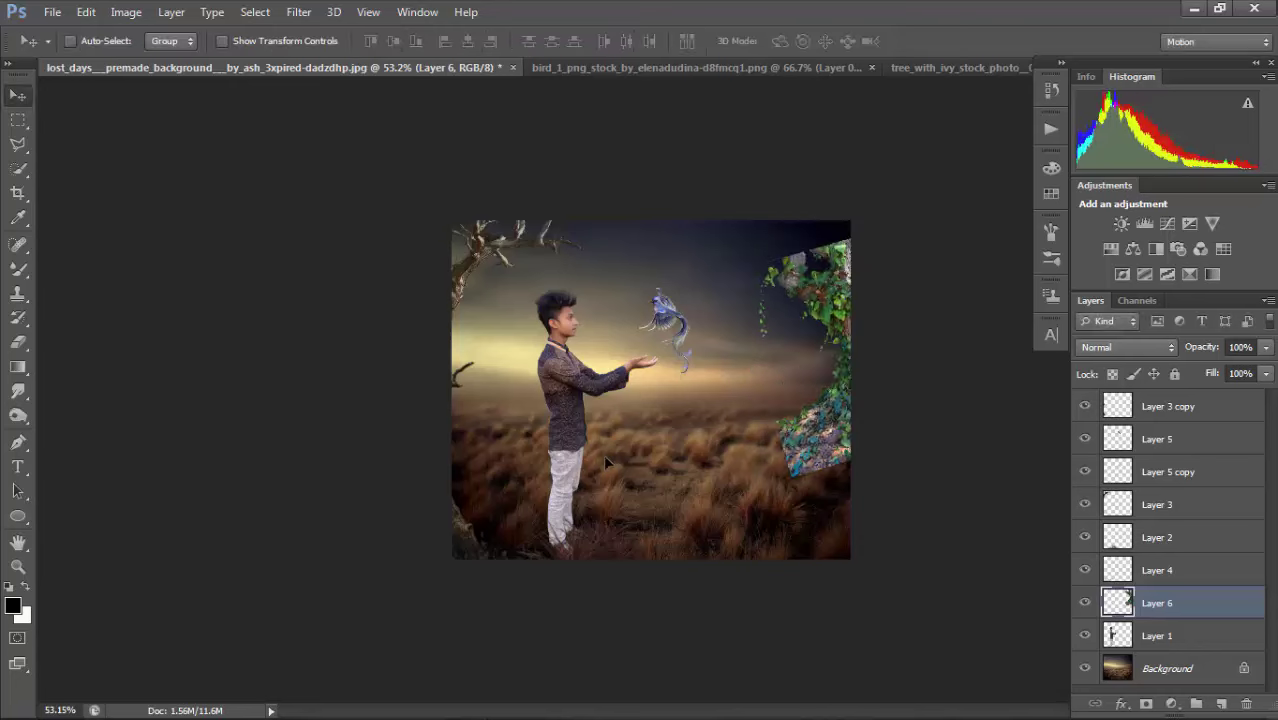
# Enlarge the ivy tree to about 153% and flip it vertically.
pyautogui.hotkey('ctrl', 't')
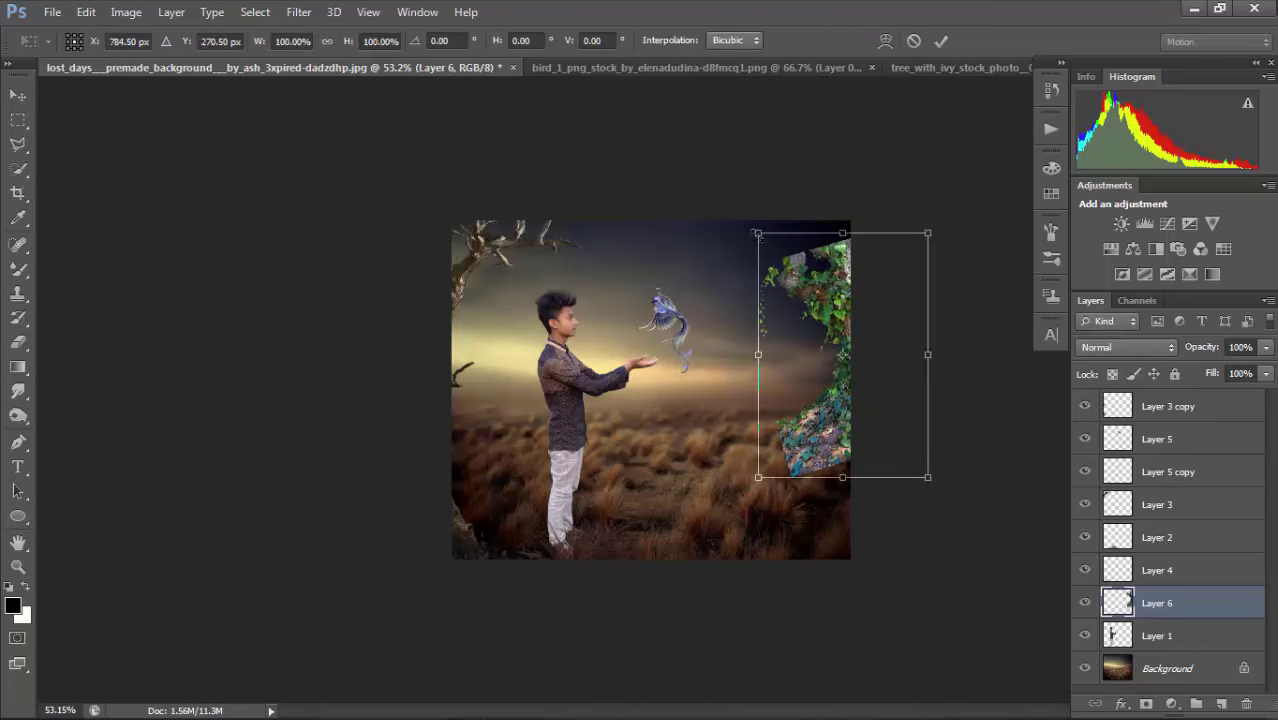
pyautogui.moveTo(757, 234); pyautogui.dragTo(669, 103)
pyautogui.moveTo(798, 257); pyautogui.dragTo(823, 291)
pyautogui.rightClick(823, 291)
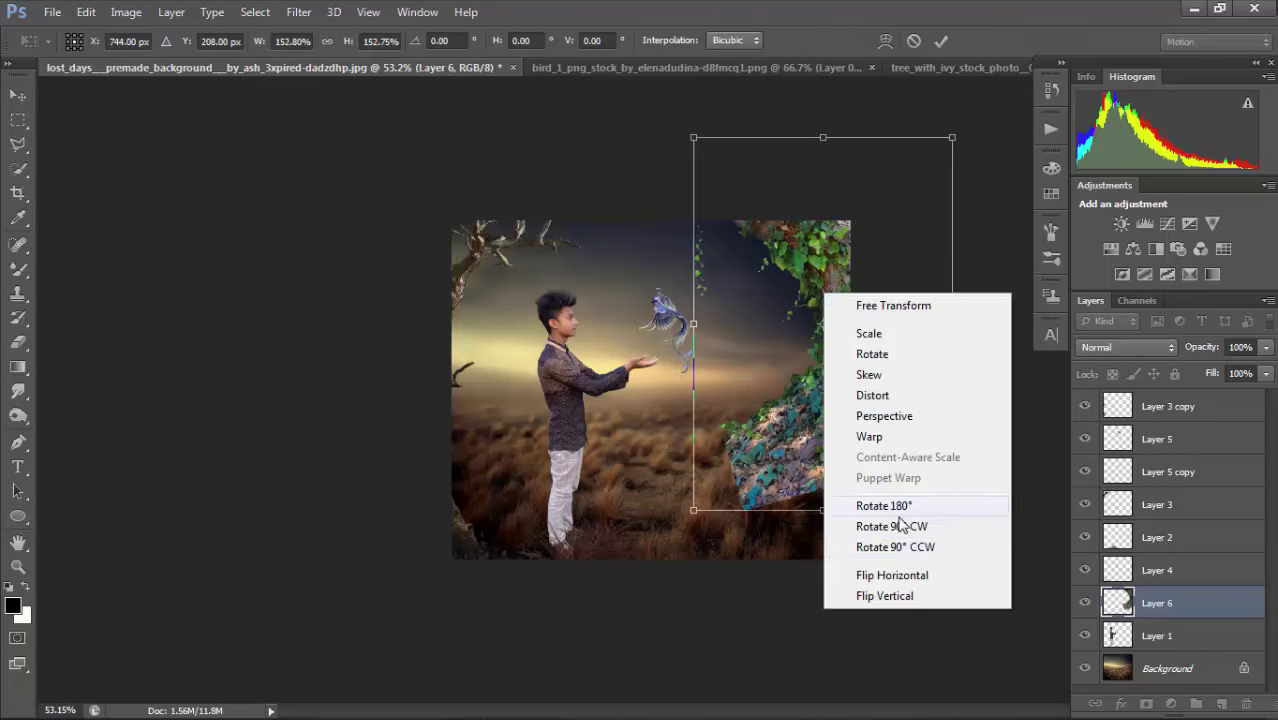
pyautogui.click(845, 575)
# Rotate the ivy tree to about -50.6° and position it in the scene's upper right corner.
pyautogui.moveTo(863, 389); pyautogui.dragTo(904, 370)
pyautogui.moveTo(722, 144); pyautogui.dragTo(676, 262)
pyautogui.moveTo(569, 348); pyautogui.dragTo(587, 415)
pyautogui.moveTo(812, 221); pyautogui.dragTo(814, 260)
pyautogui.moveTo(835, 201); pyautogui.dragTo(823, 207)
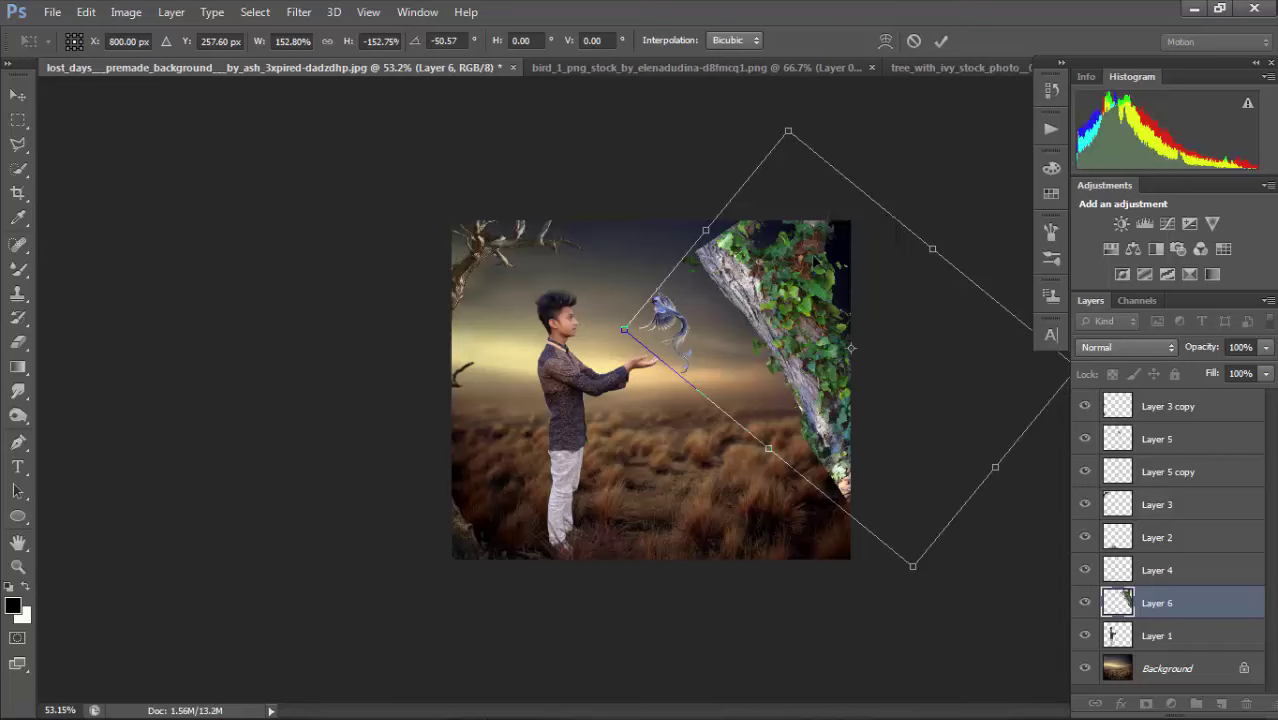
pyautogui.press('Return')
# Delete the ivy tree layer.
pyautogui.press('Delete')
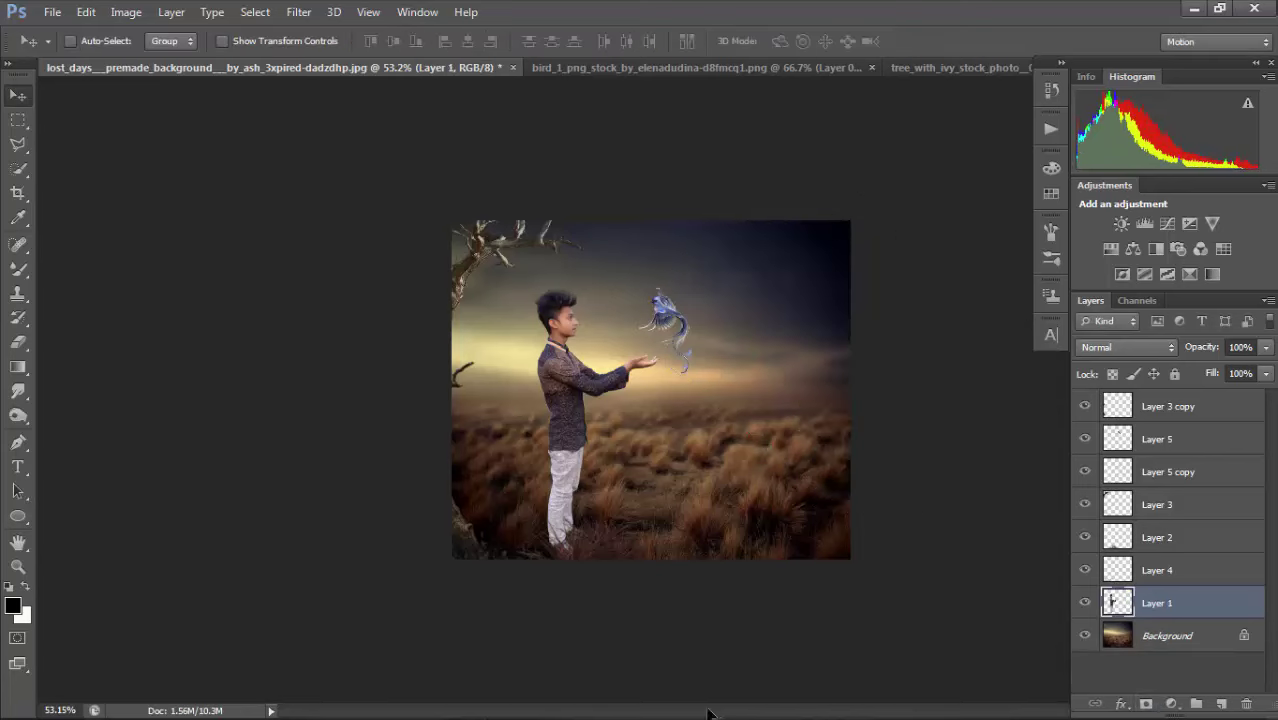
pyautogui.moveTo(395, 708)
pyautogui.click(290, 706)
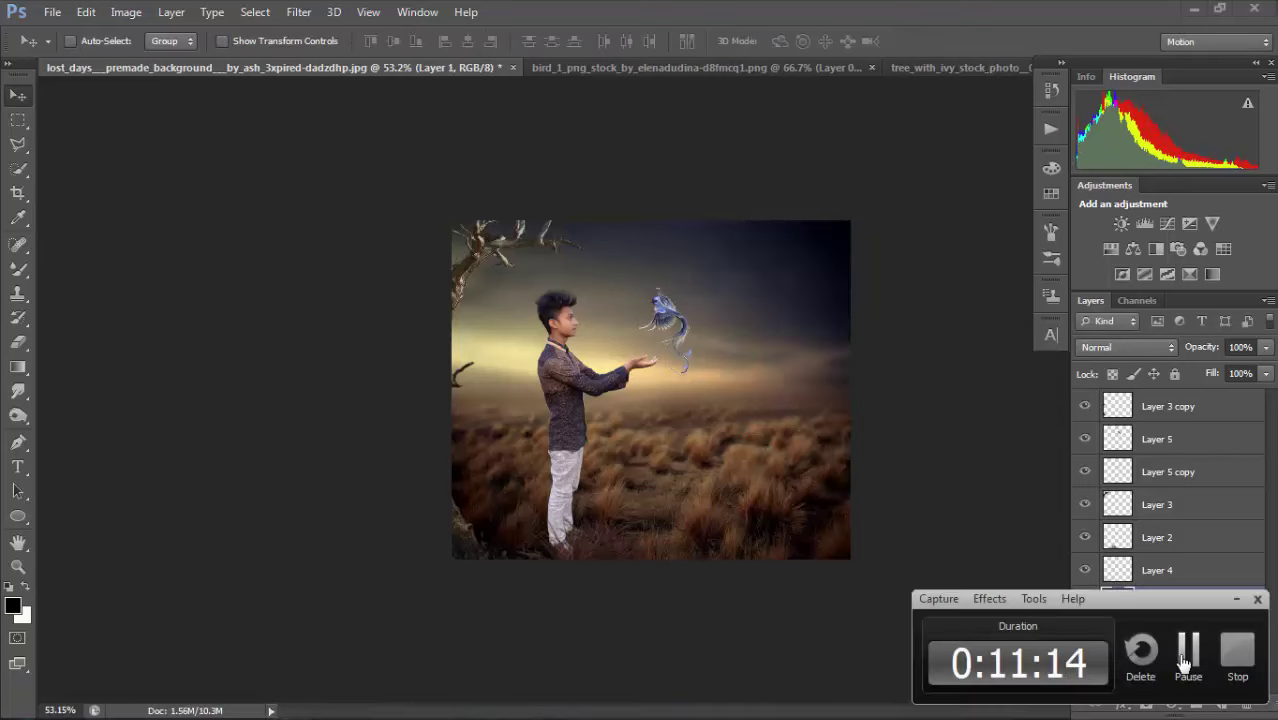
# Open the full green tree stock image and bring it into the composite above the man's layer.
pyautogui.hotkey('ctrl', 'o')
pyautogui.doubleClick(551, 258)
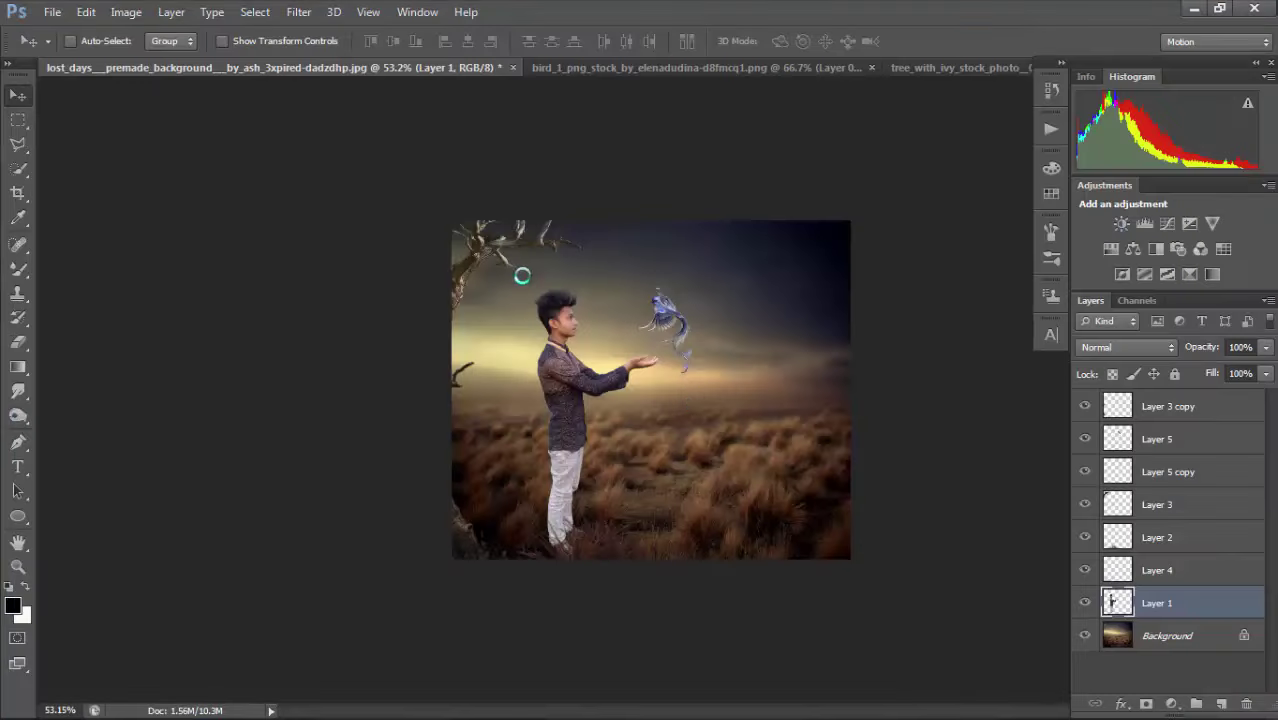
pyautogui.moveTo(560, 301); pyautogui.dragTo(666, 246)
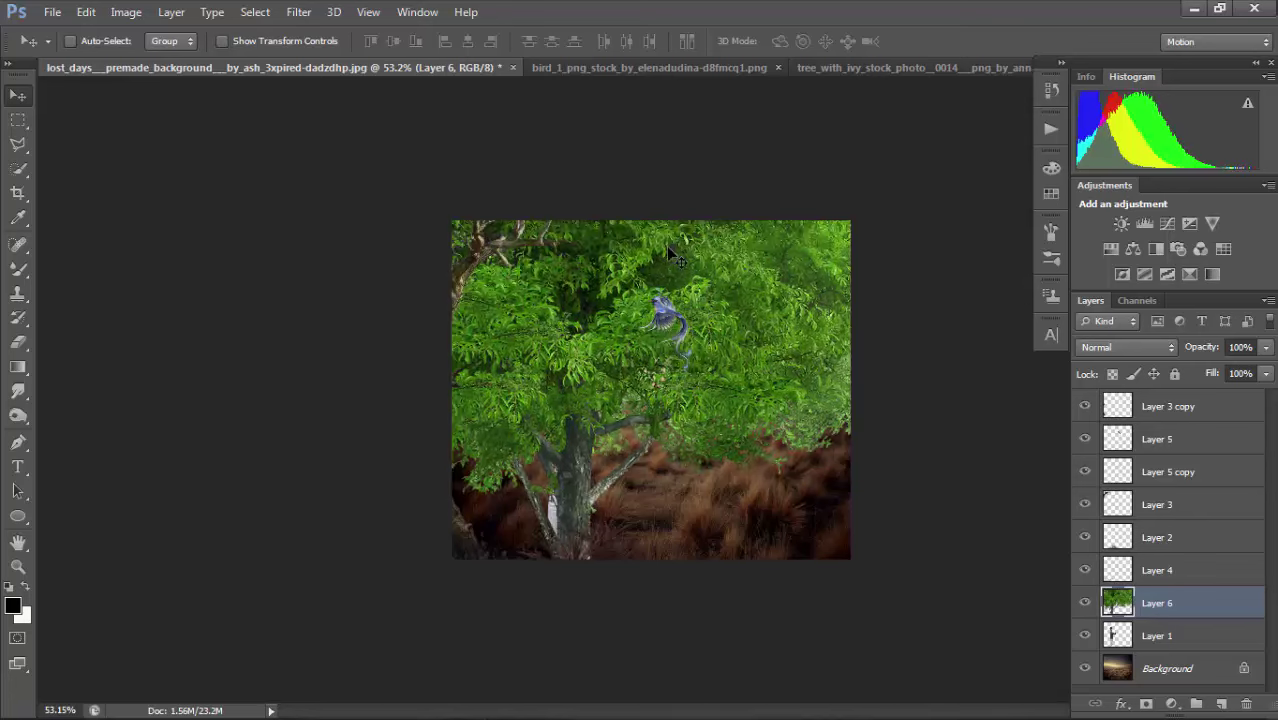
# Scale the green tree to about 21.7% and position it in the grass on the scene's right side.
pyautogui.hotkey('ctrl', 't')
pyautogui.hotkey('ctrl', '0')
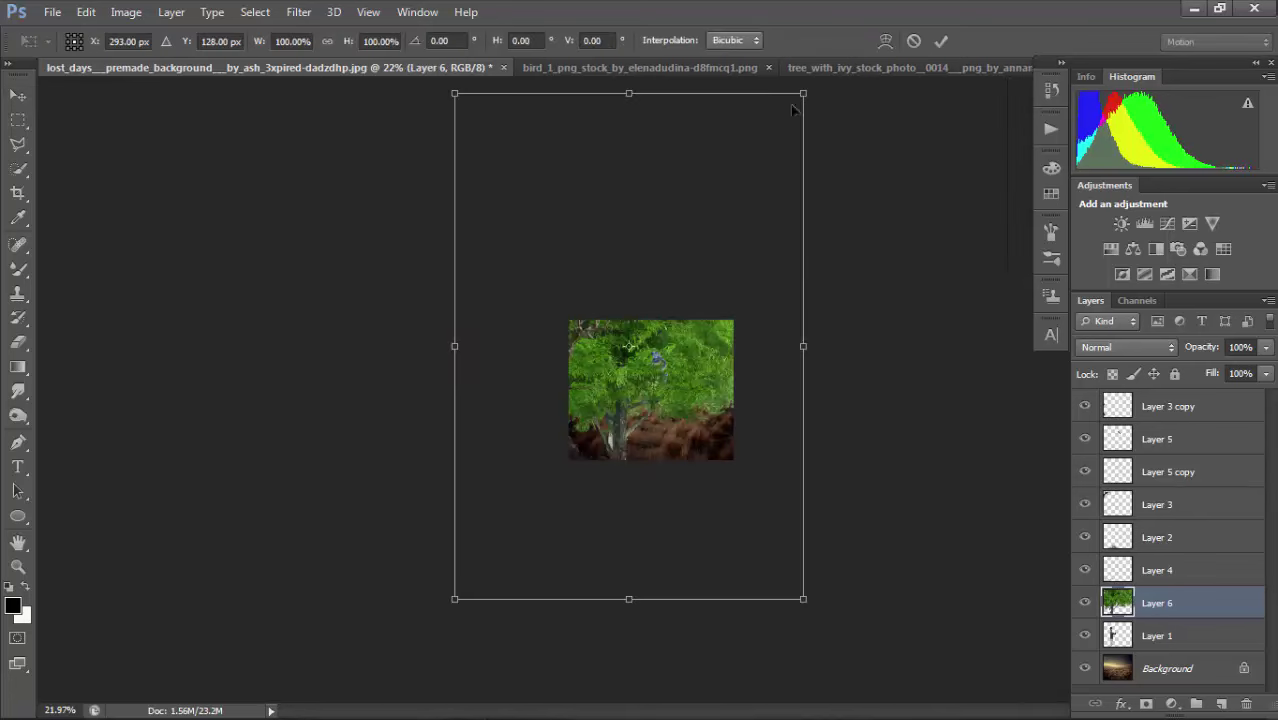
pyautogui.moveTo(803, 92); pyautogui.dragTo(740, 358)
pyautogui.press('Return')
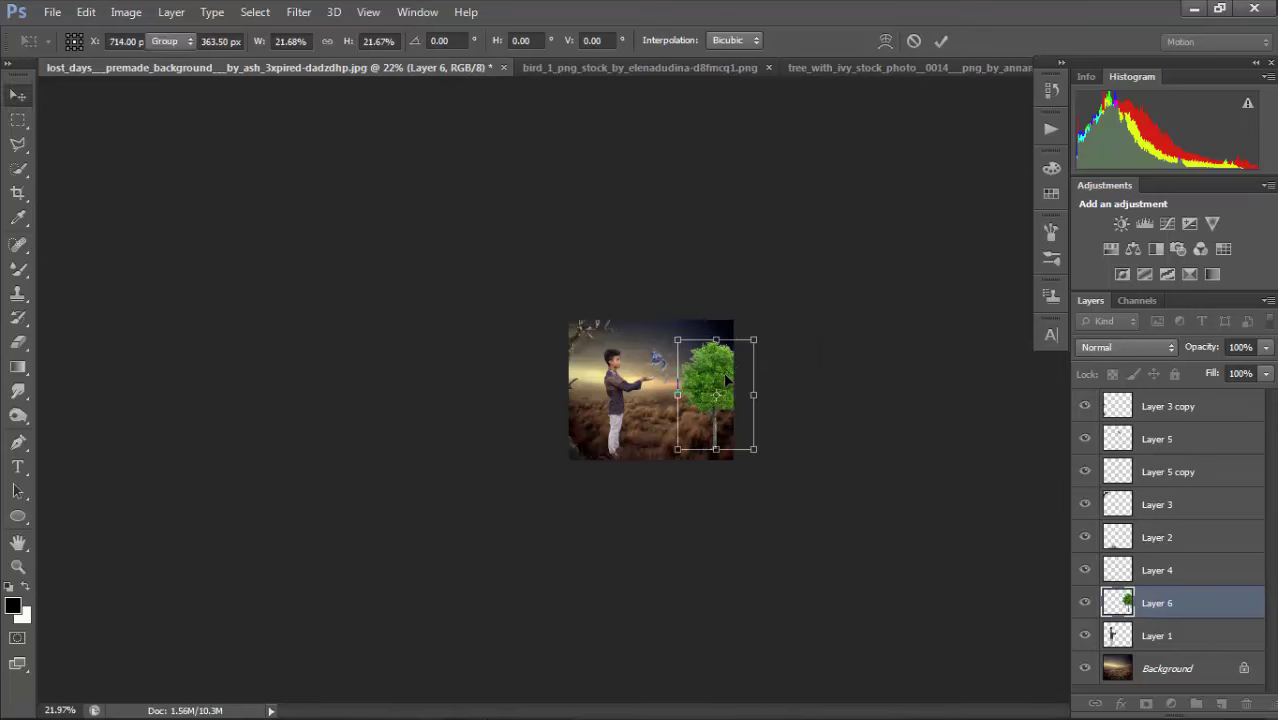
pyautogui.keyDown('ctrl'); pyautogui.click(721, 357); pyautogui.keyUp('ctrl')
pyautogui.keyDown('ctrl'); pyautogui.click(730, 360); pyautogui.keyUp('ctrl')
pyautogui.keyDown('ctrl'); pyautogui.click(750, 365); pyautogui.keyUp('ctrl')
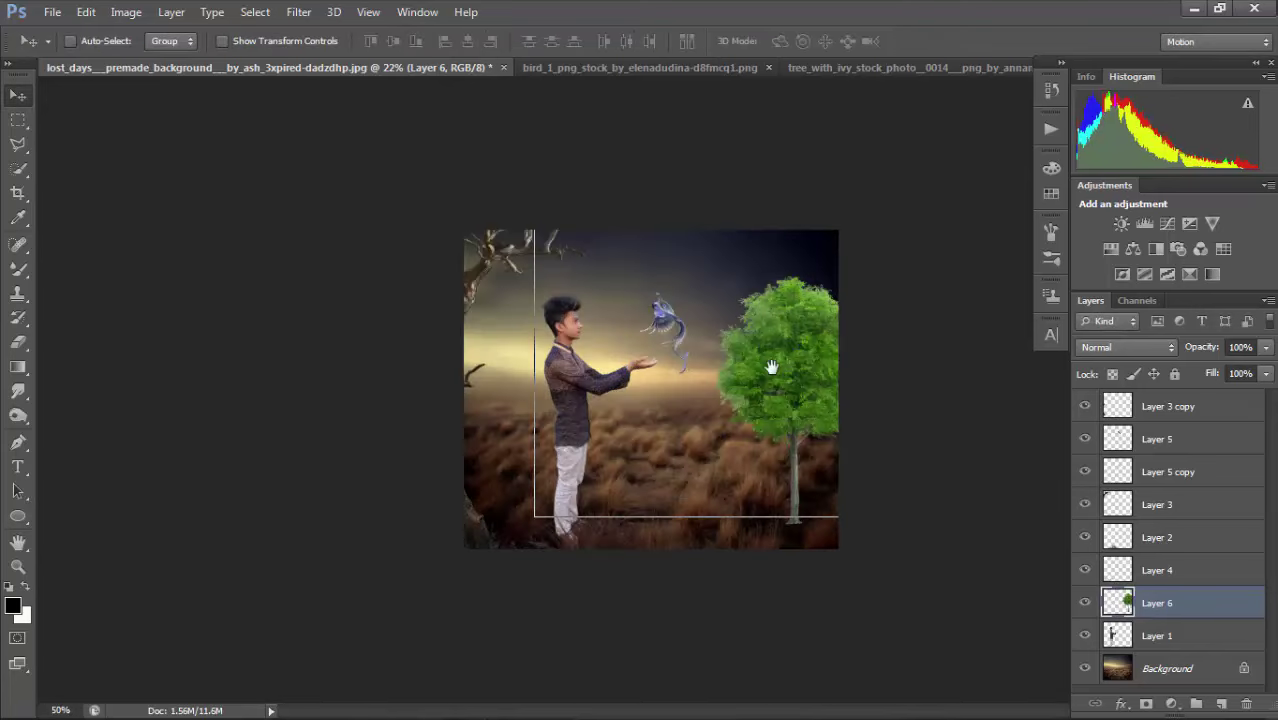
pyautogui.keyDown('ctrl'); pyautogui.click(768, 368); pyautogui.keyUp('ctrl')
pyautogui.moveTo(847, 364); pyautogui.dragTo(817, 304)
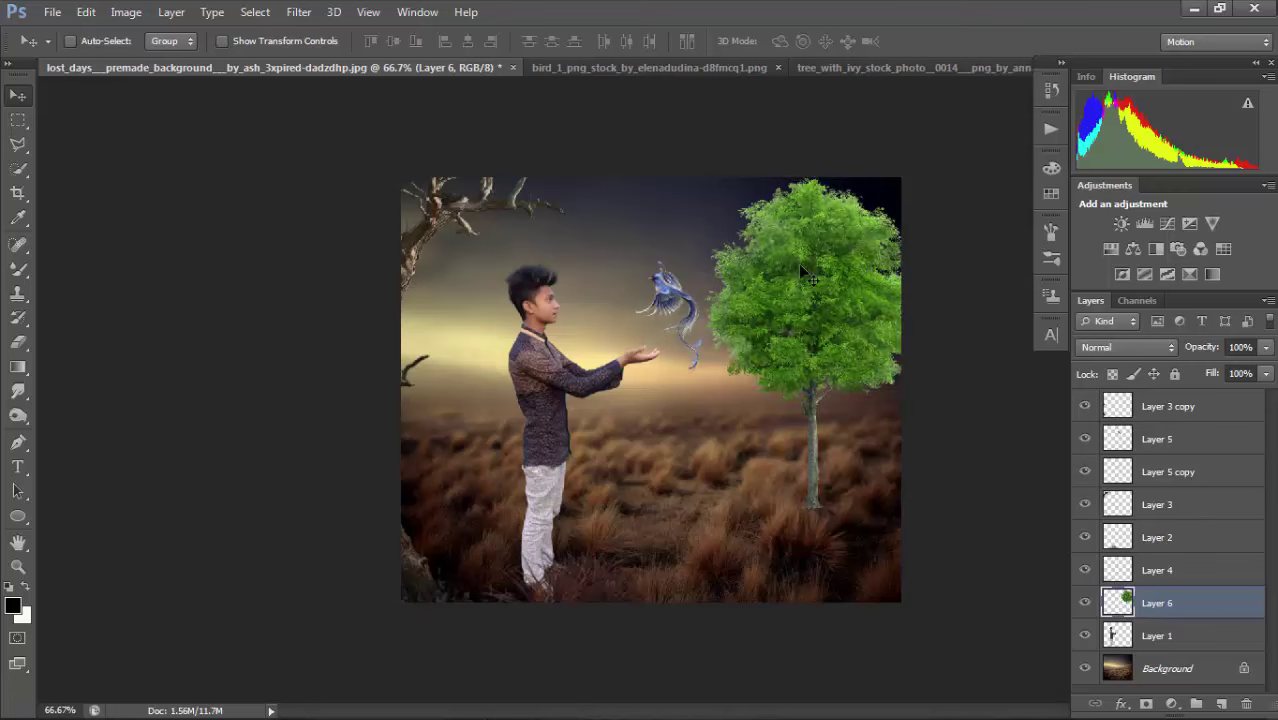
# Enlarge the green tree until its canopy runs past the scene's upper edge, with its trunk standing in the grass at right.
pyautogui.hotkey('ctrl', 't')
pyautogui.moveTo(708, 183); pyautogui.dragTo(115, 12)
pyautogui.moveTo(795, 345); pyautogui.dragTo(929, 300)
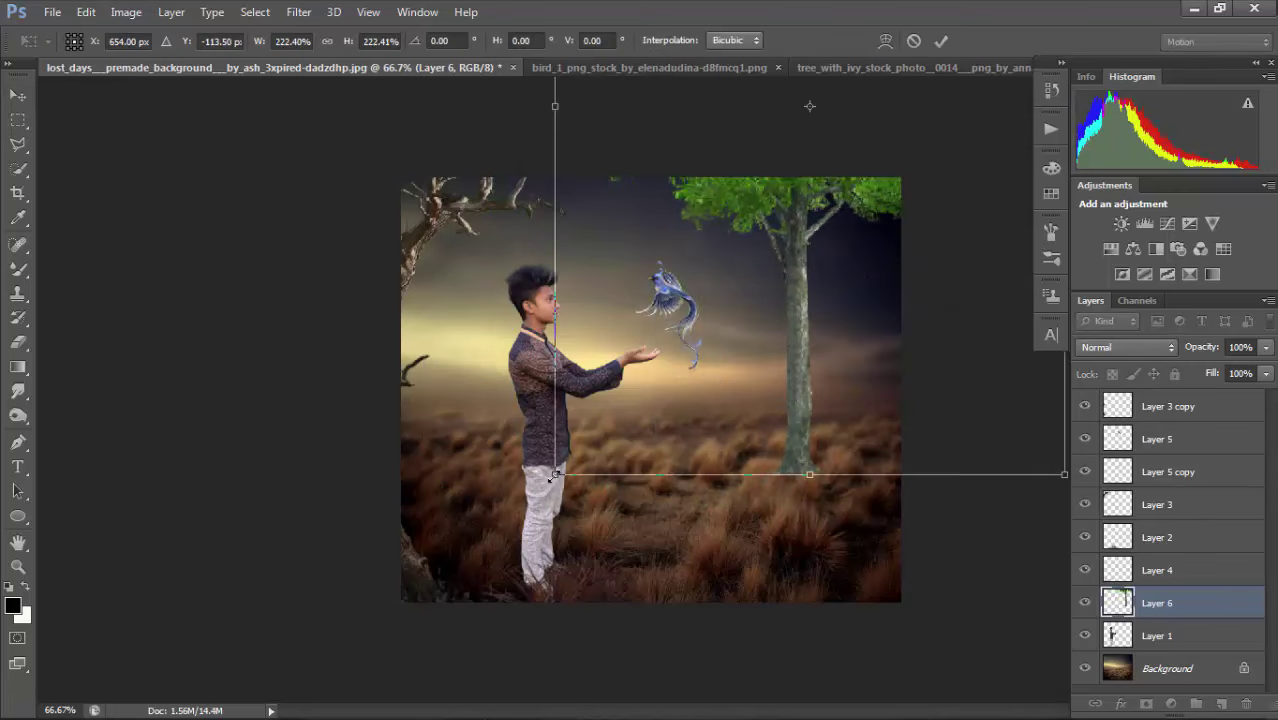
pyautogui.moveTo(550, 478); pyautogui.dragTo(435, 561)
pyautogui.moveTo(774, 417); pyautogui.dragTo(866, 400)
pyautogui.press('Return')
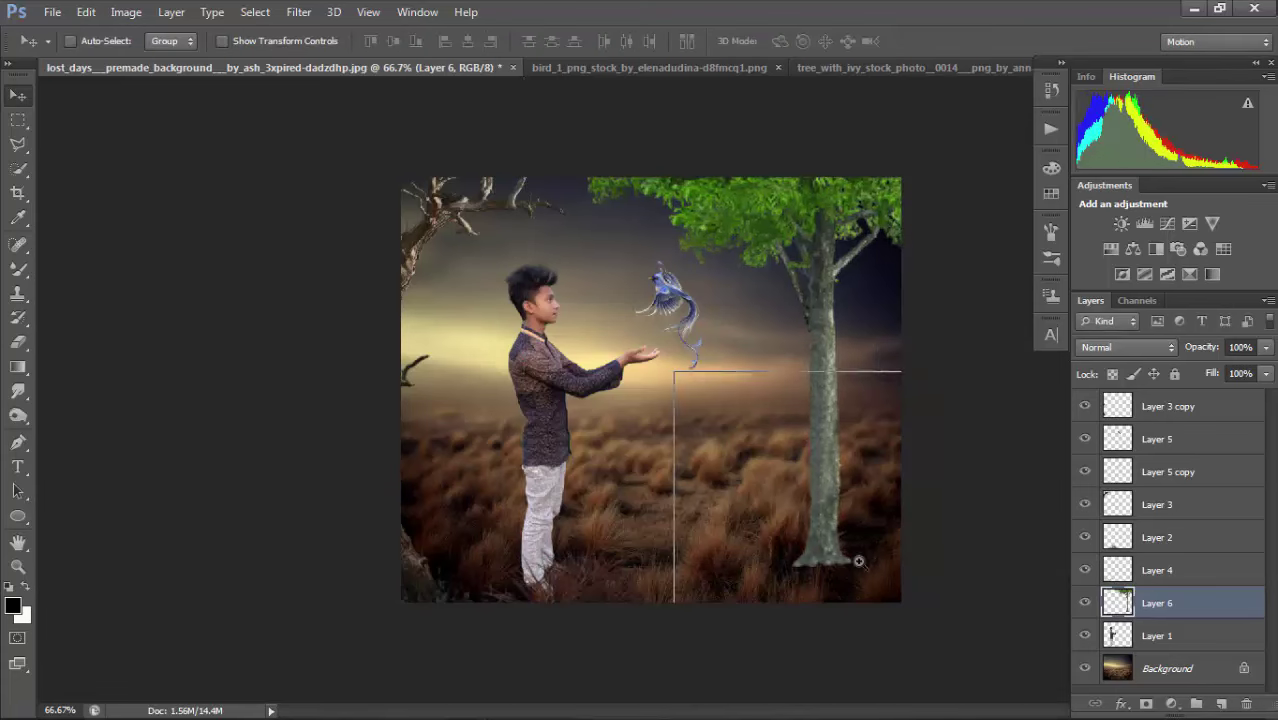
# Sharpen the tree layer with Unsharp Mask at 36% amount, 1000 px radius and threshold 0.
pyautogui.keyDown('ctrl'); pyautogui.click(859, 561); pyautogui.keyUp('ctrl')
pyautogui.moveTo(854, 588); pyautogui.dragTo(828, 487)
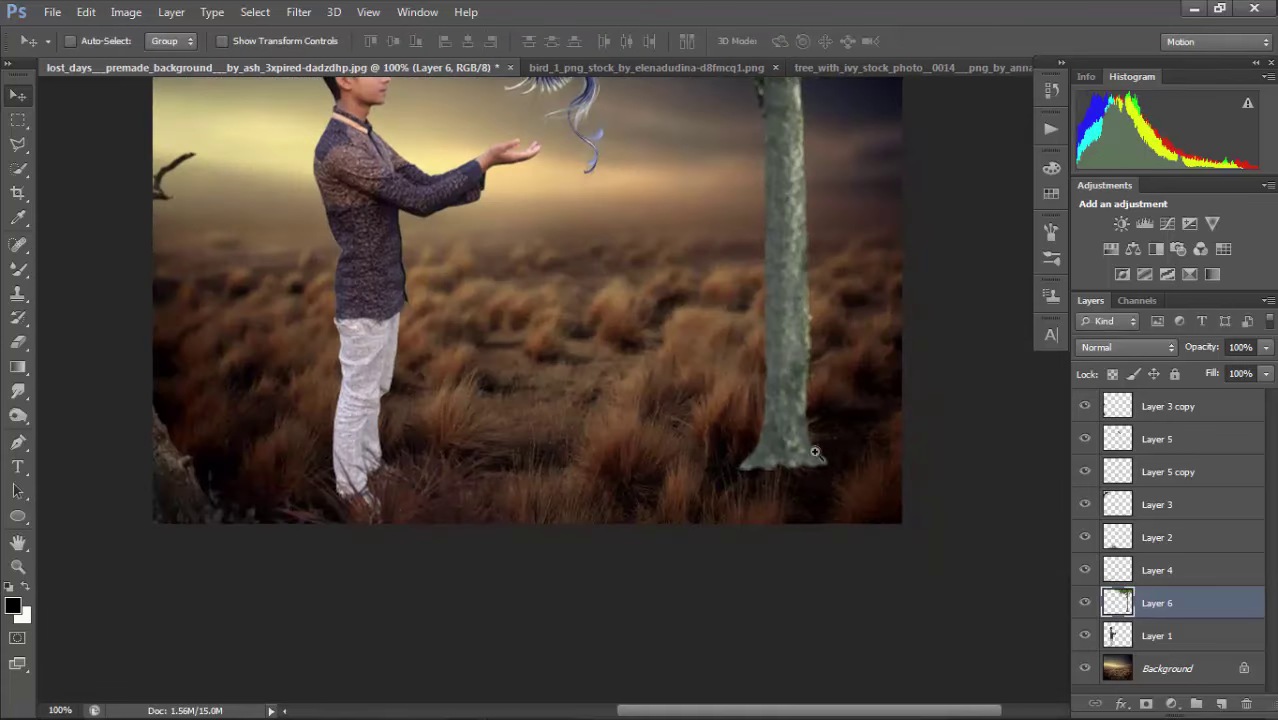
pyautogui.click(297, 12)
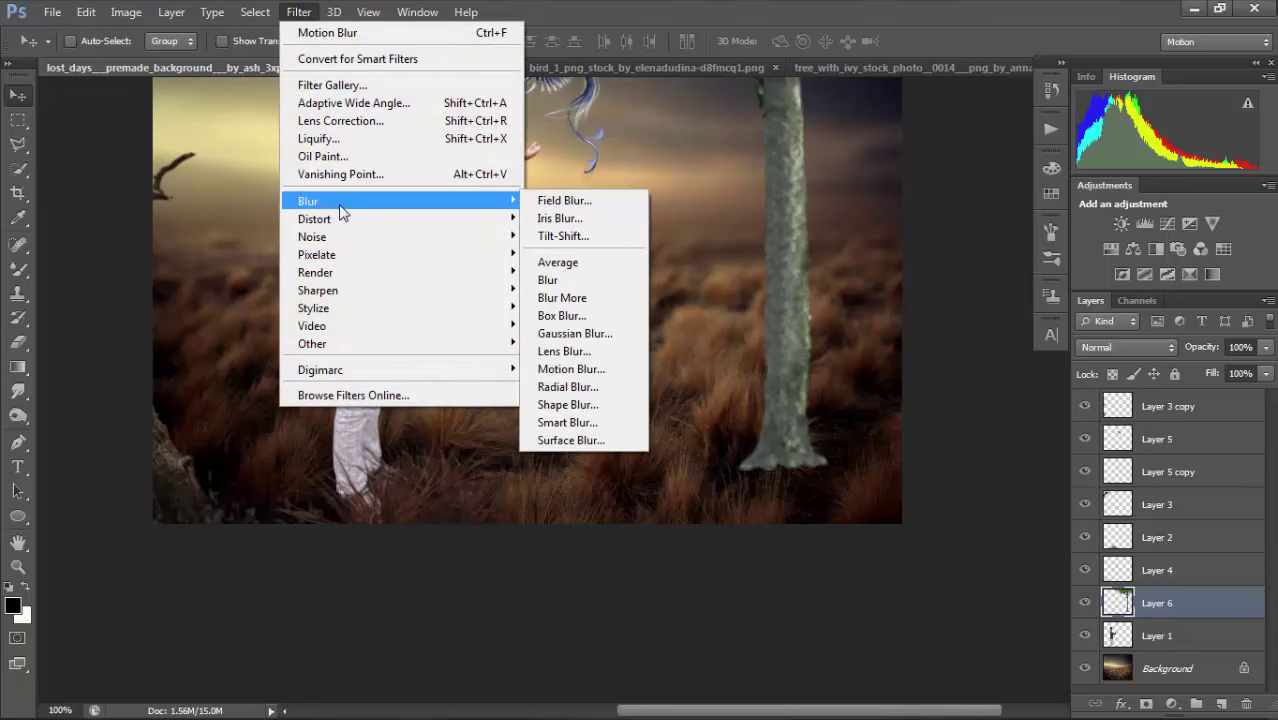
pyautogui.moveTo(380, 290)
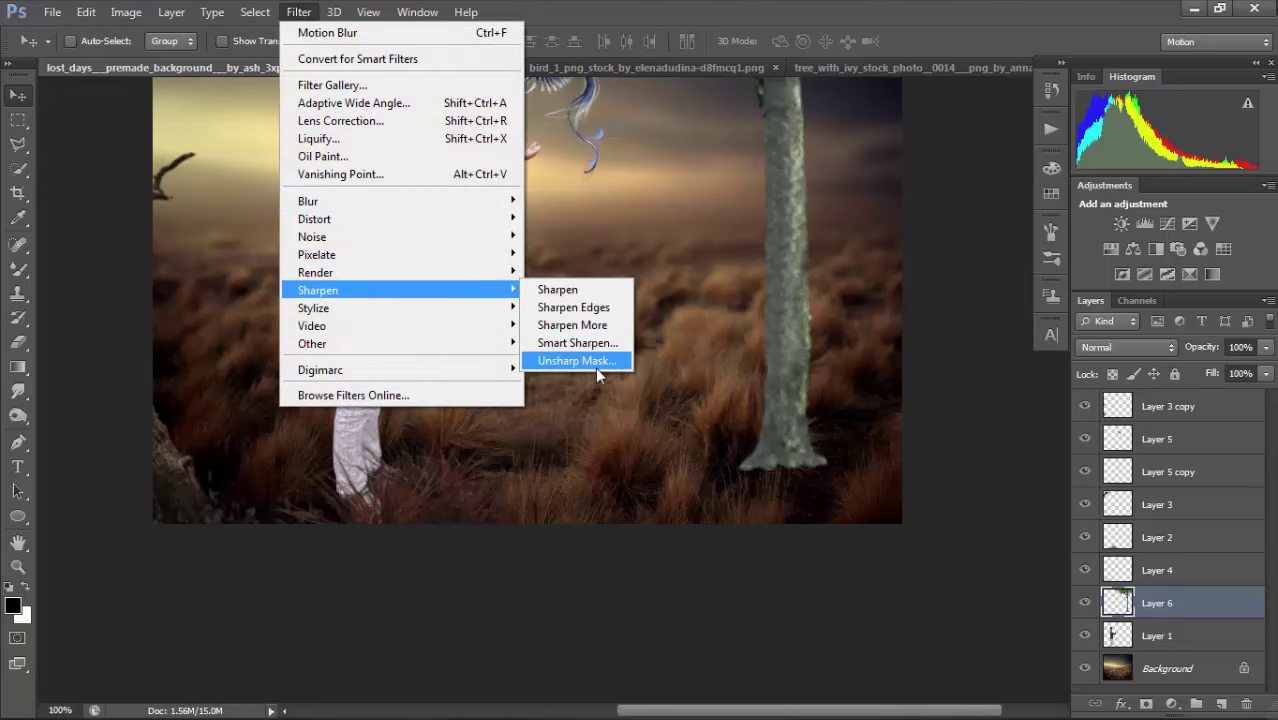
pyautogui.click(595, 367)
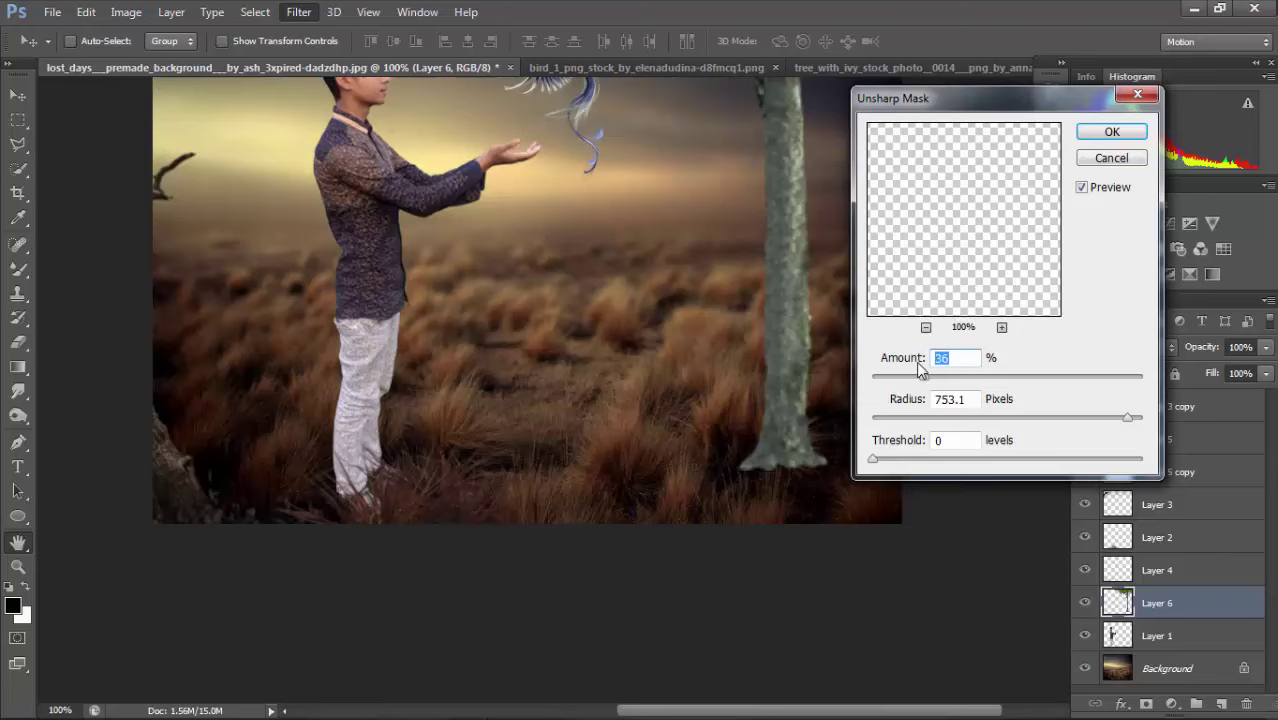
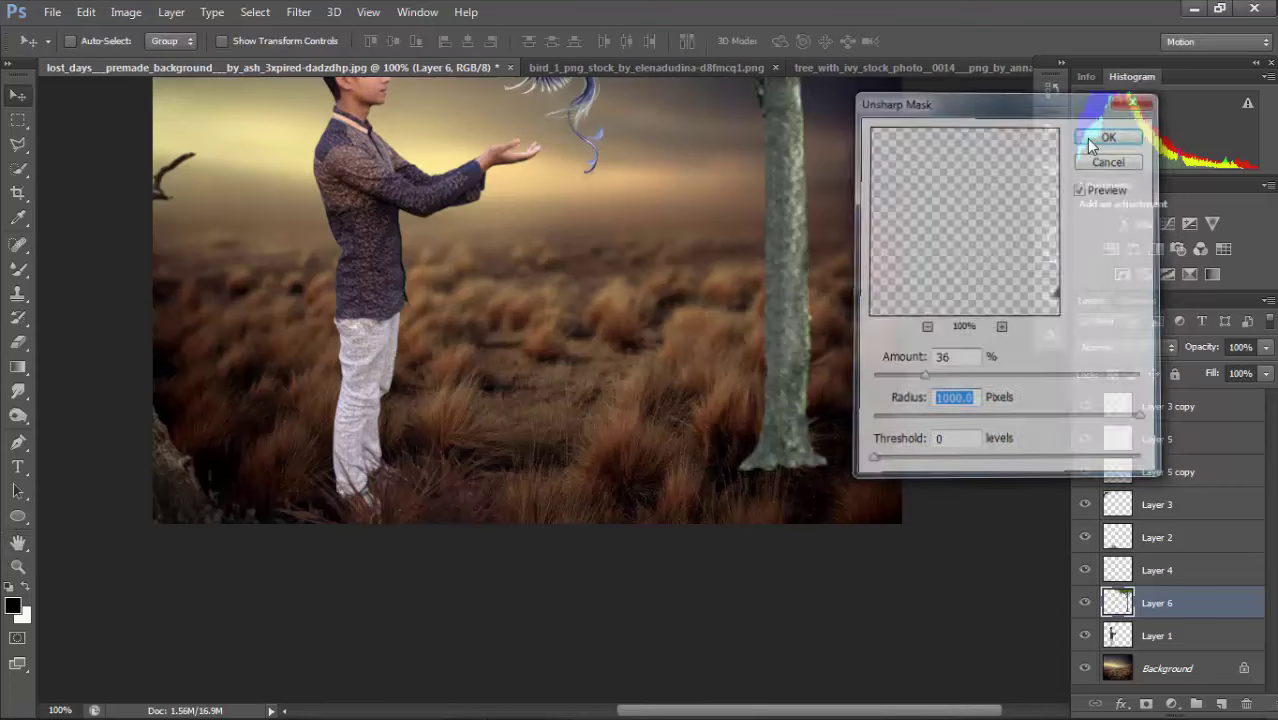
pyautogui.click(1100, 133)
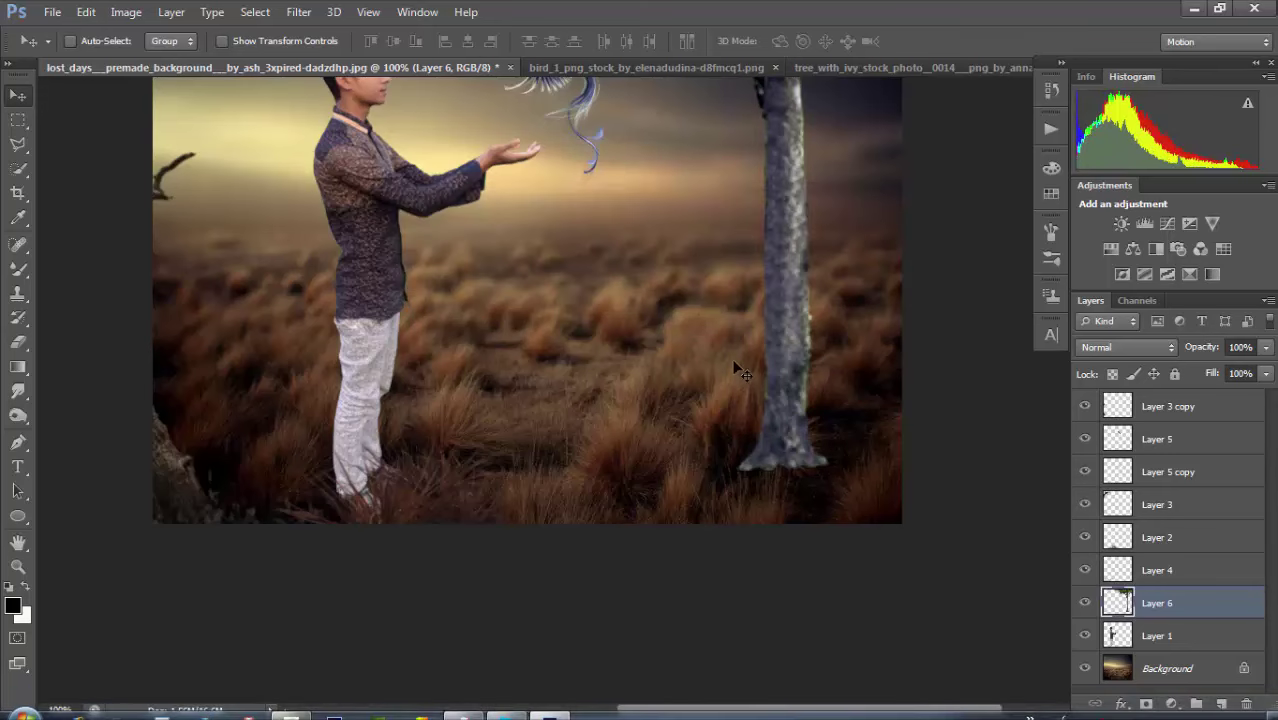
# Try to shift the tree slightly left and enlarge it a little.
pyautogui.hotkey('ctrl', '-')
pyautogui.hotkey('ctrl', '-')
pyautogui.hotkey('ctrl', '-')
pyautogui.hotkey('ctrl', '+')
pyautogui.hotkey('ctrl', '+')
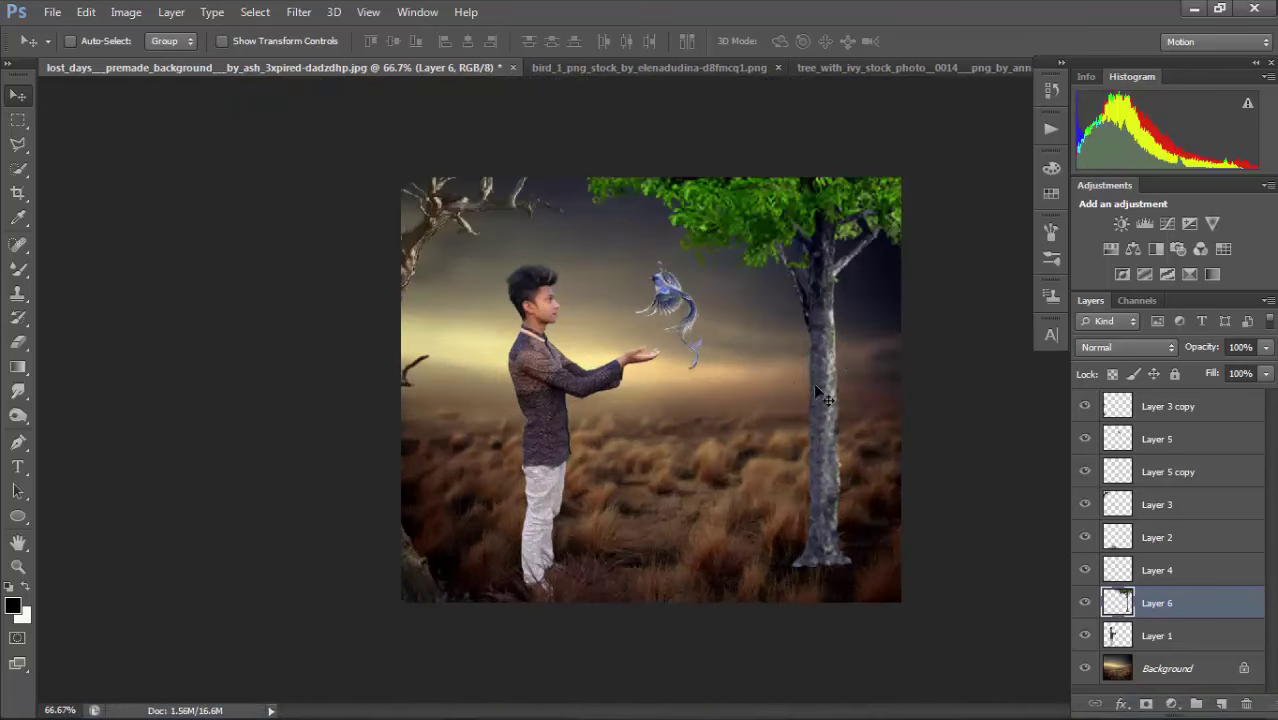
pyautogui.moveTo(829, 357)
pyautogui.mouseDown()
pyautogui.moveTo(809, 344)
pyautogui.moveTo(815, 355)
pyautogui.mouseUp()
pyautogui.hotkey('ctrl', 't')
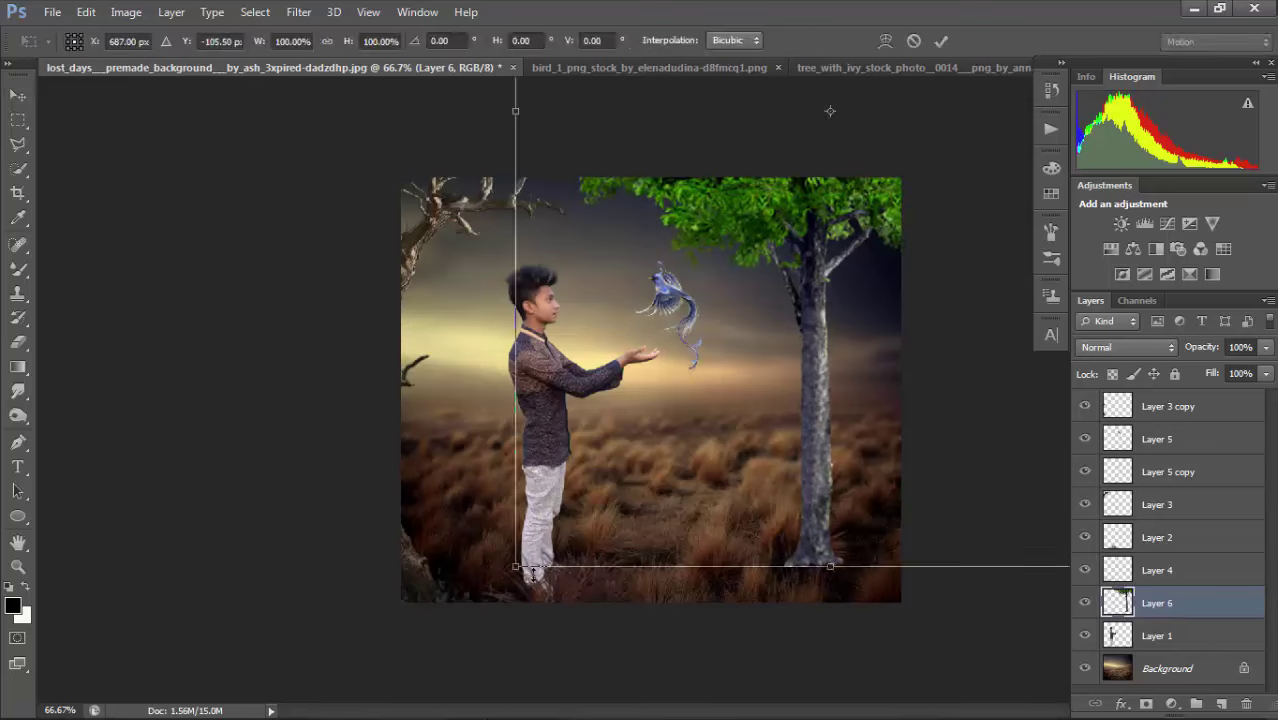
pyautogui.moveTo(508, 580); pyautogui.dragTo(489, 607)
pyautogui.moveTo(748, 473); pyautogui.dragTo(764, 429)
pyautogui.press('Return')
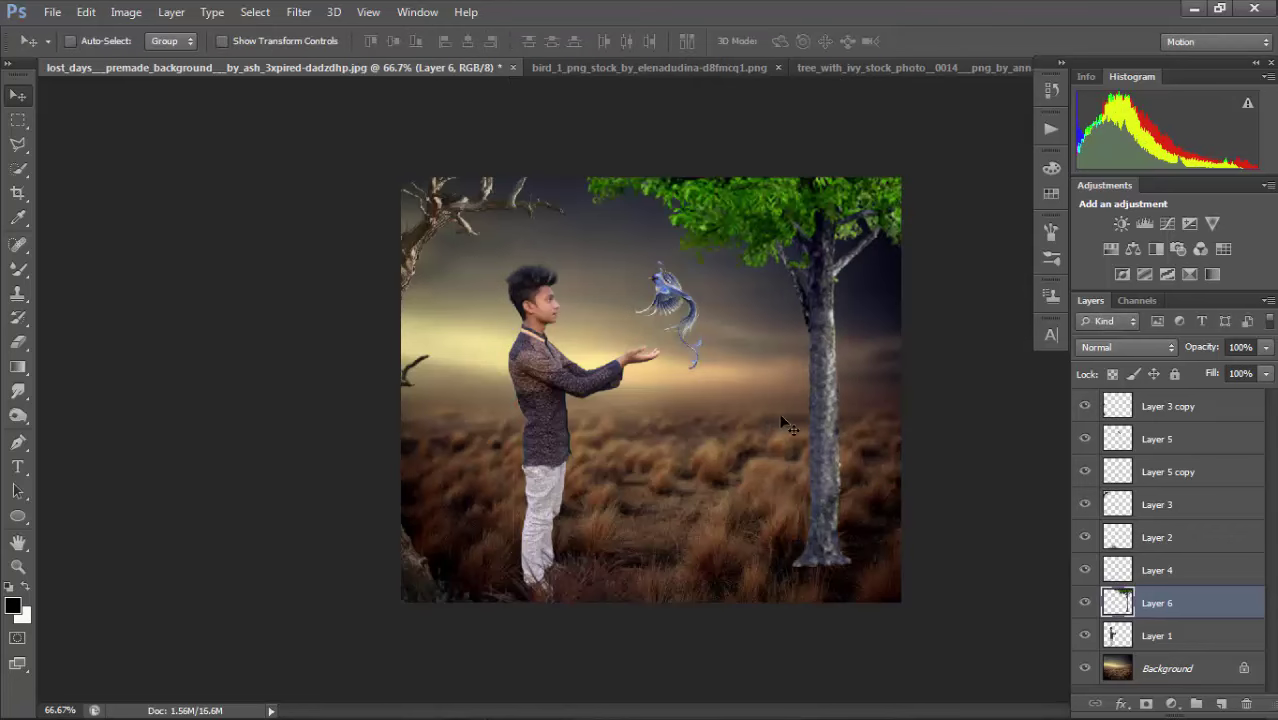
# Enlarge the tree slightly and move it a little up and to the left.
pyautogui.hotkey('ctrl', 't')
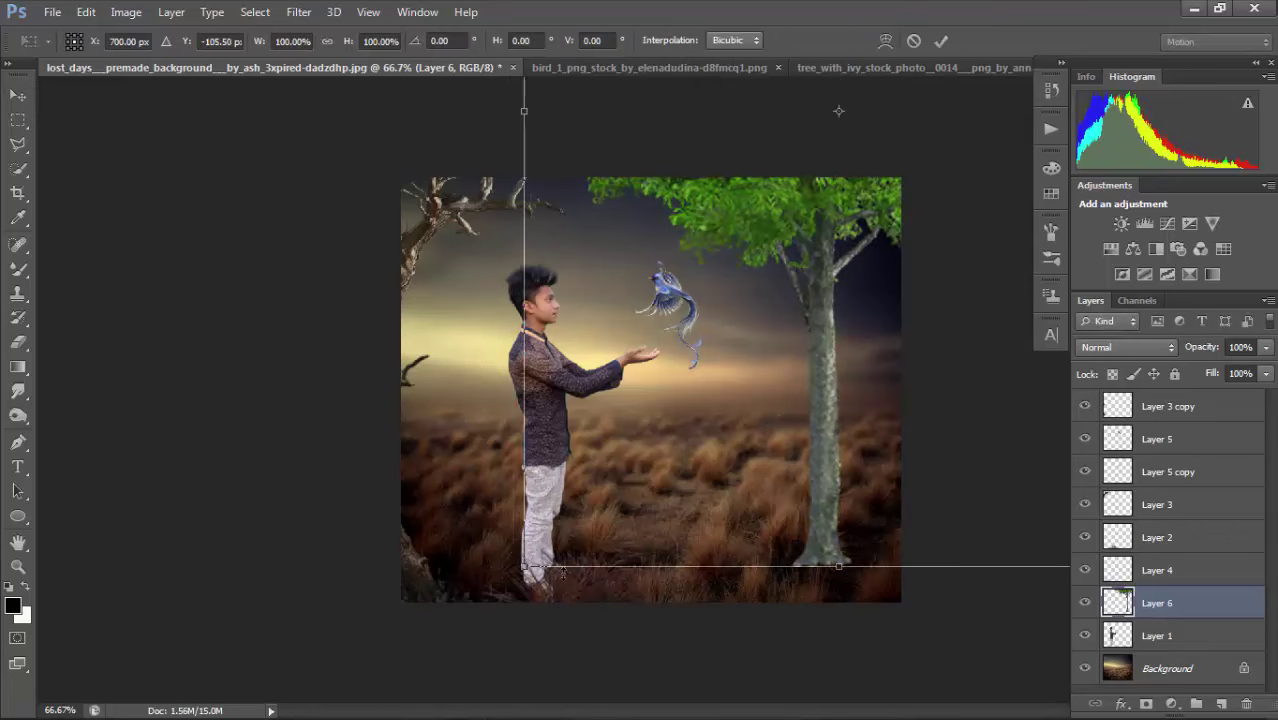
pyautogui.moveTo(525, 570); pyautogui.dragTo(519, 576)
pyautogui.moveTo(737, 481); pyautogui.dragTo(734, 458)
pyautogui.press('Return')
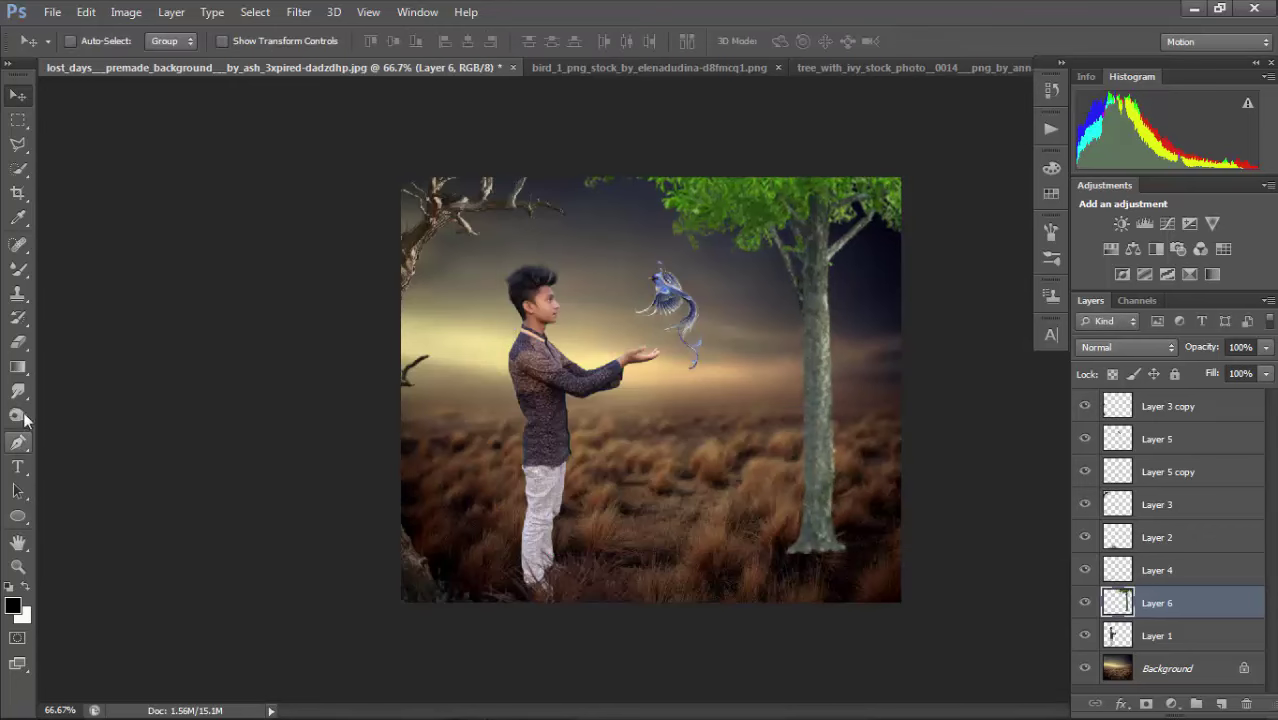
# Erase the bottom edge of the tree trunk with the 46 spatter brush at 133 px to blend it into the grass.
pyautogui.click(18, 342)
pyautogui.rightClick(762, 570)
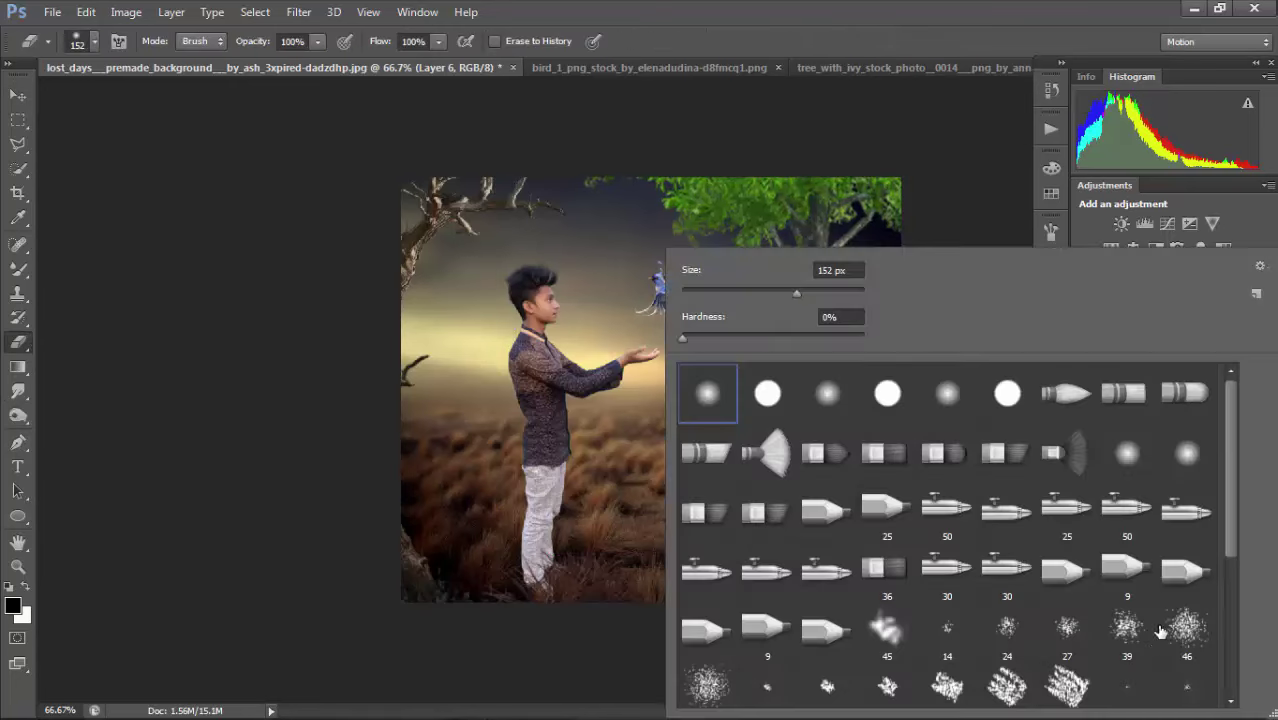
pyautogui.click(1185, 628)
pyautogui.click(786, 294)
pyautogui.click(630, 495)
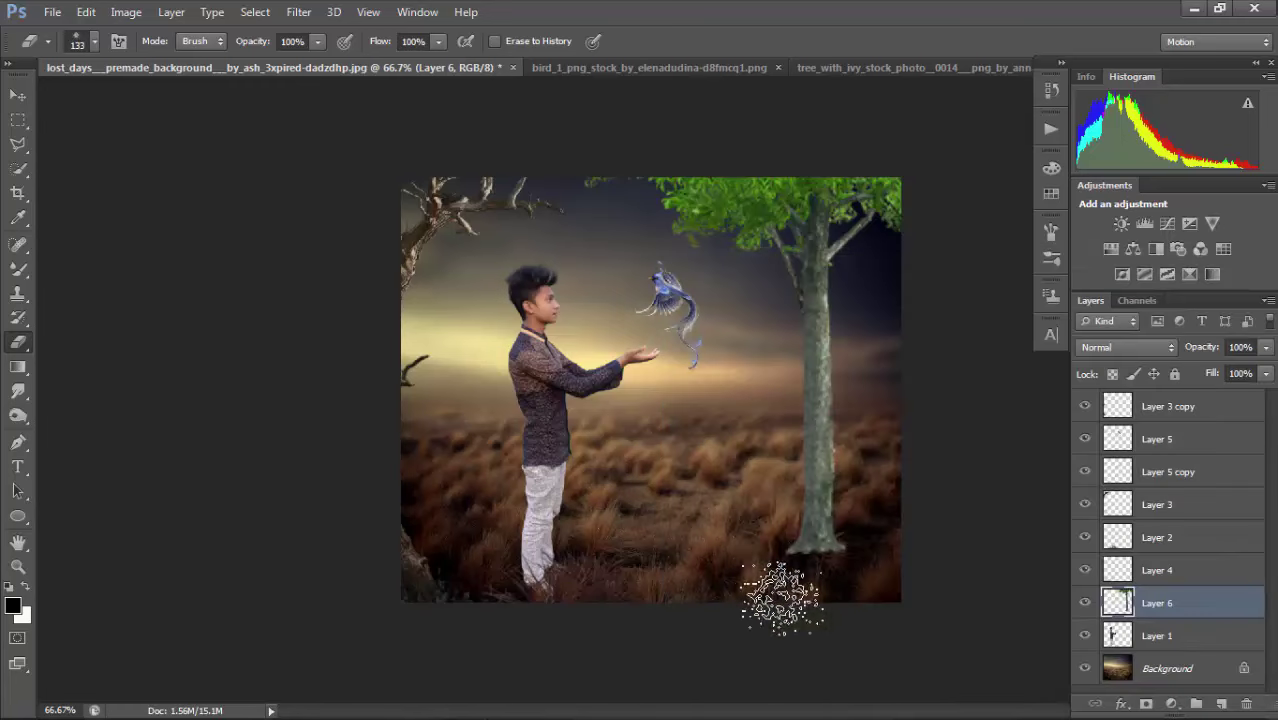
pyautogui.click(817, 570)
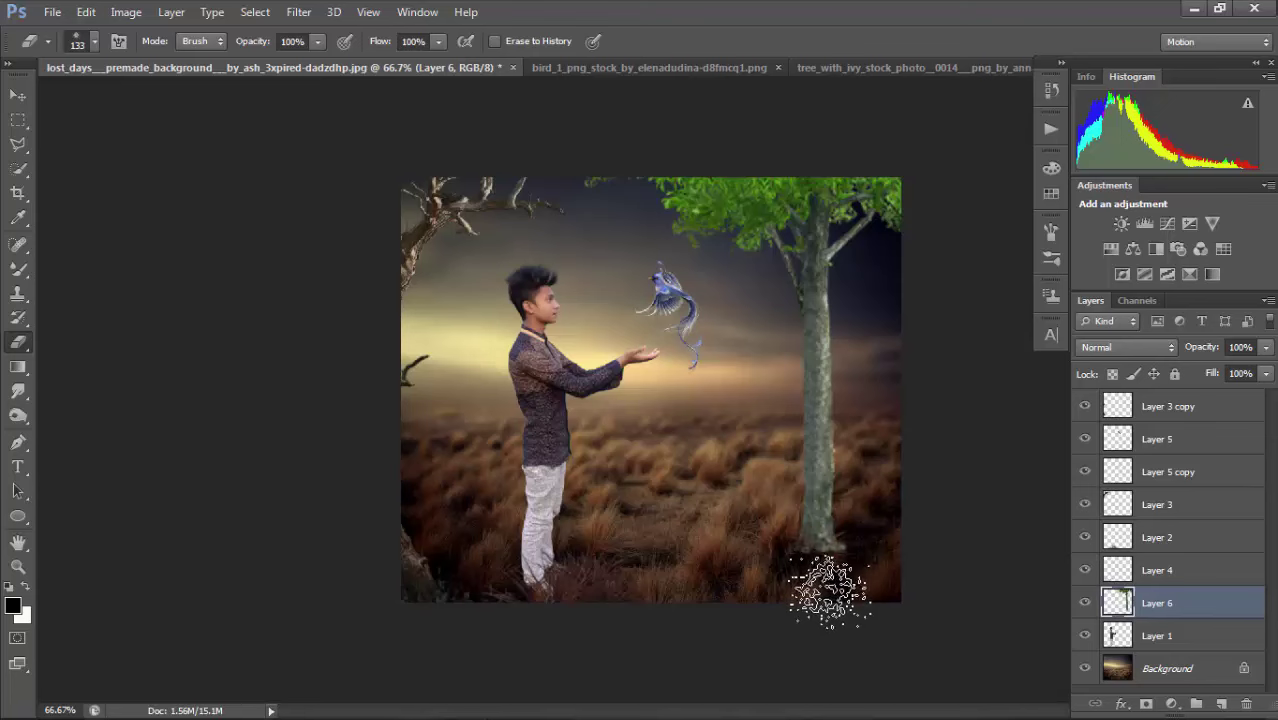
# Set the Eraser to the 112 px grass-blade tip and shift the tree slightly down into the grass.
pyautogui.rightClick(843, 466)
pyautogui.scroll(-4, 1235, 528)
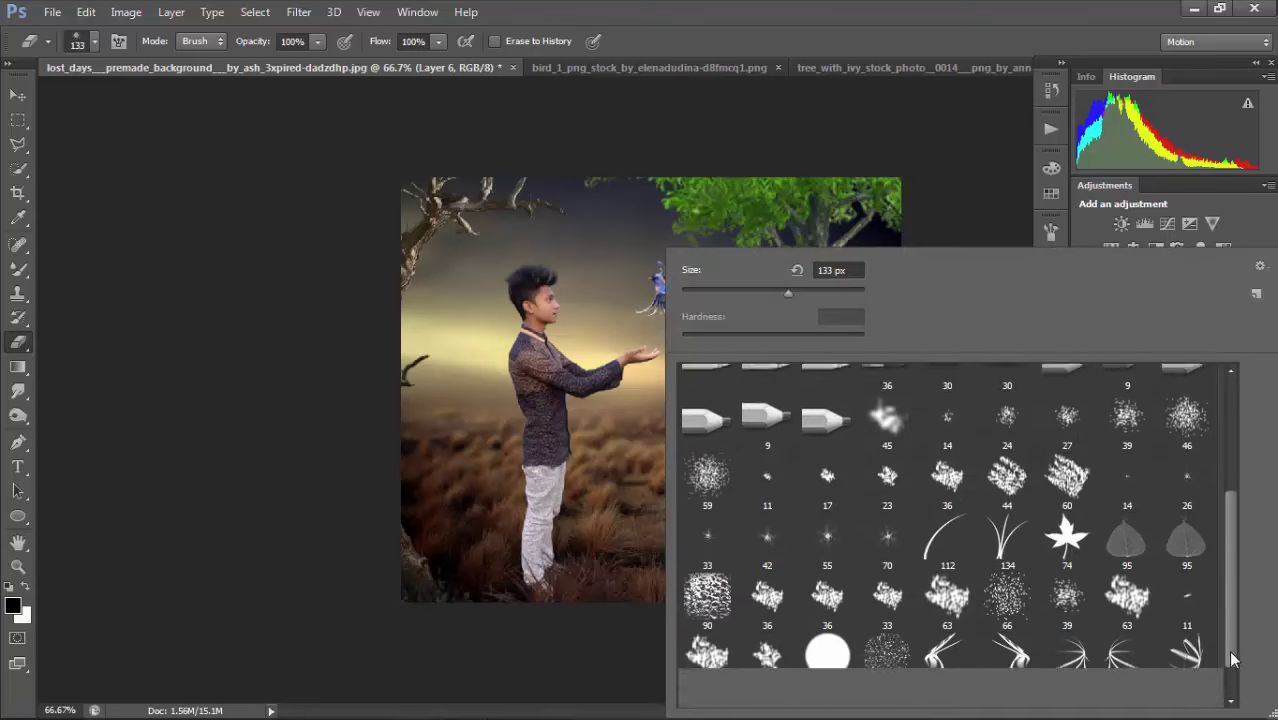
pyautogui.click(958, 503)
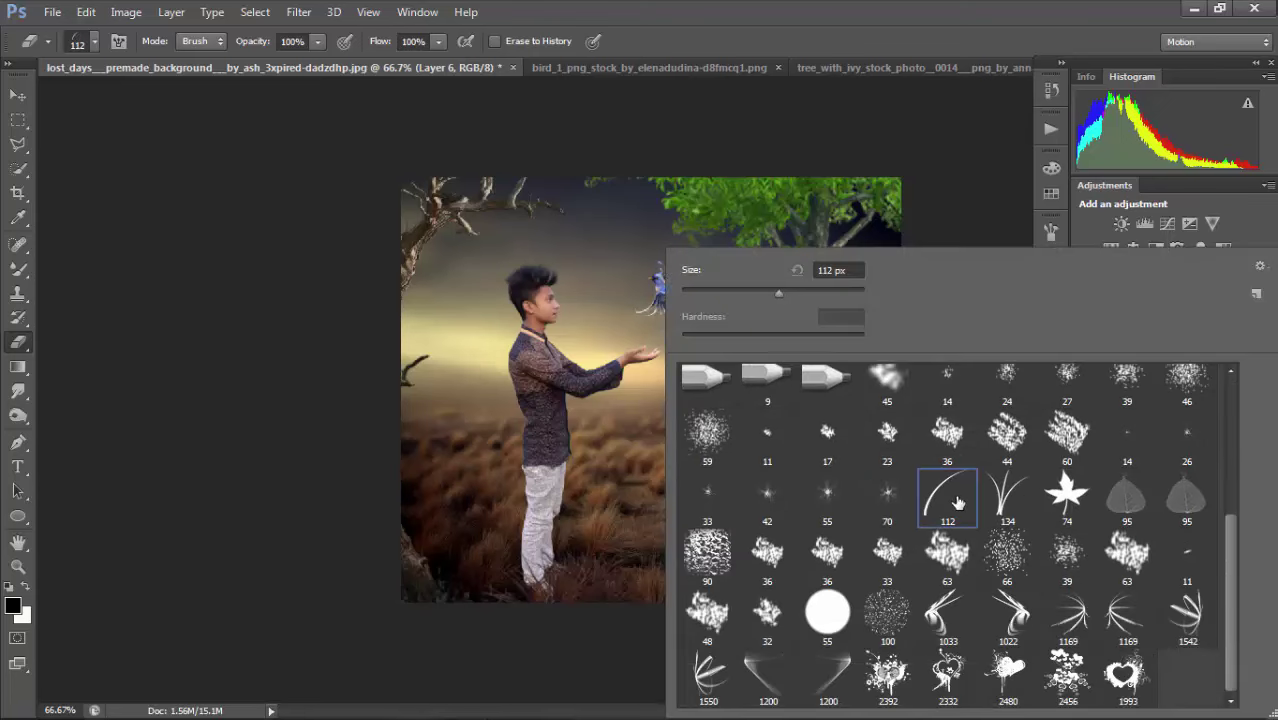
pyautogui.click(547, 433)
pyautogui.moveTo(824, 466); pyautogui.dragTo(818, 484)
pyautogui.keyDown('ctrl'); pyautogui.click(827, 595); pyautogui.keyUp('ctrl')
pyautogui.moveTo(829, 595)
pyautogui.mouseDown()
pyautogui.moveTo(819, 526)
pyautogui.moveTo(842, 548)
pyautogui.mouseUp()
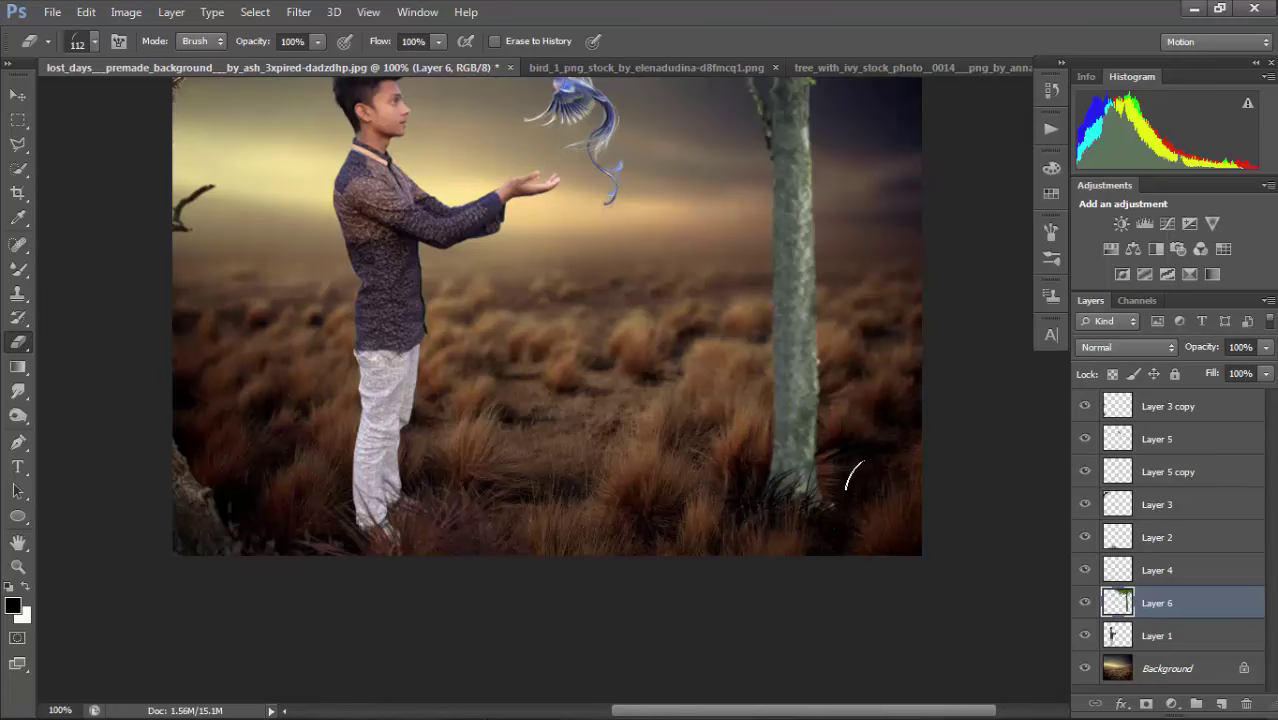
# Switch the Eraser to a soft round 112 px tip and move the tree slightly farther down.
pyautogui.rightClick(852, 475)
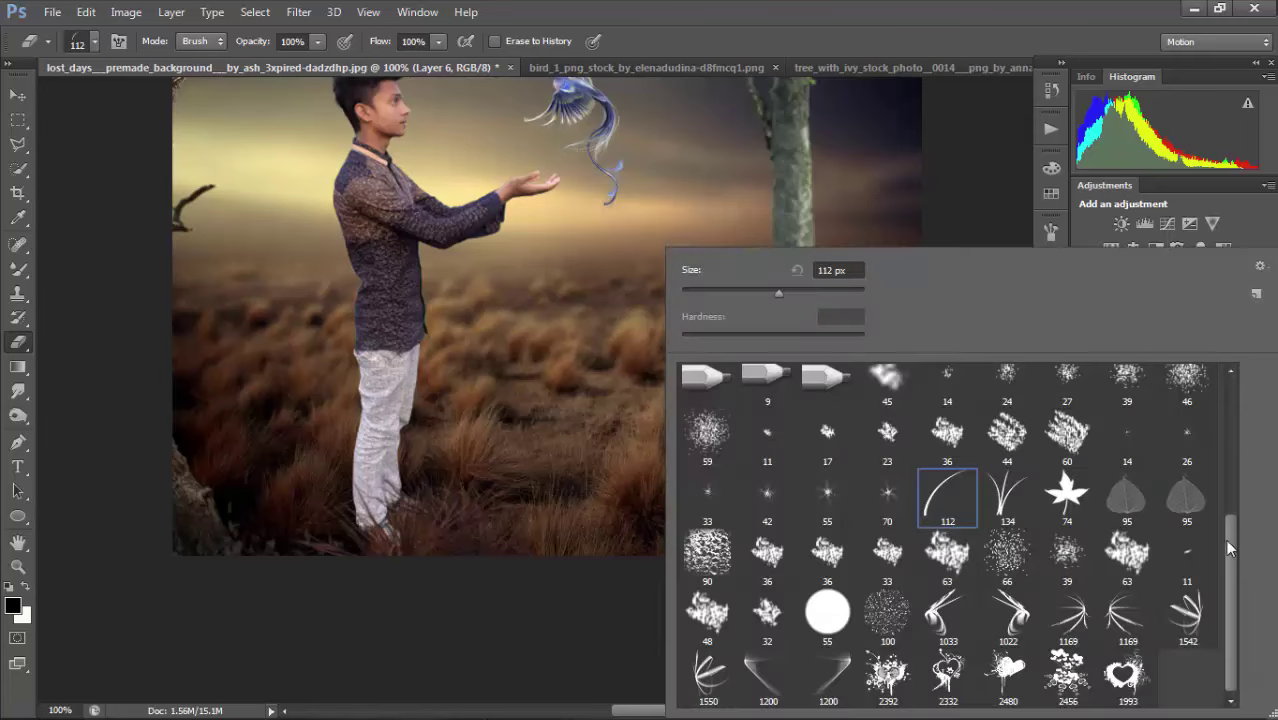
pyautogui.moveTo(1229, 547); pyautogui.dragTo(1191, 407)
pyautogui.doubleClick(843, 407)
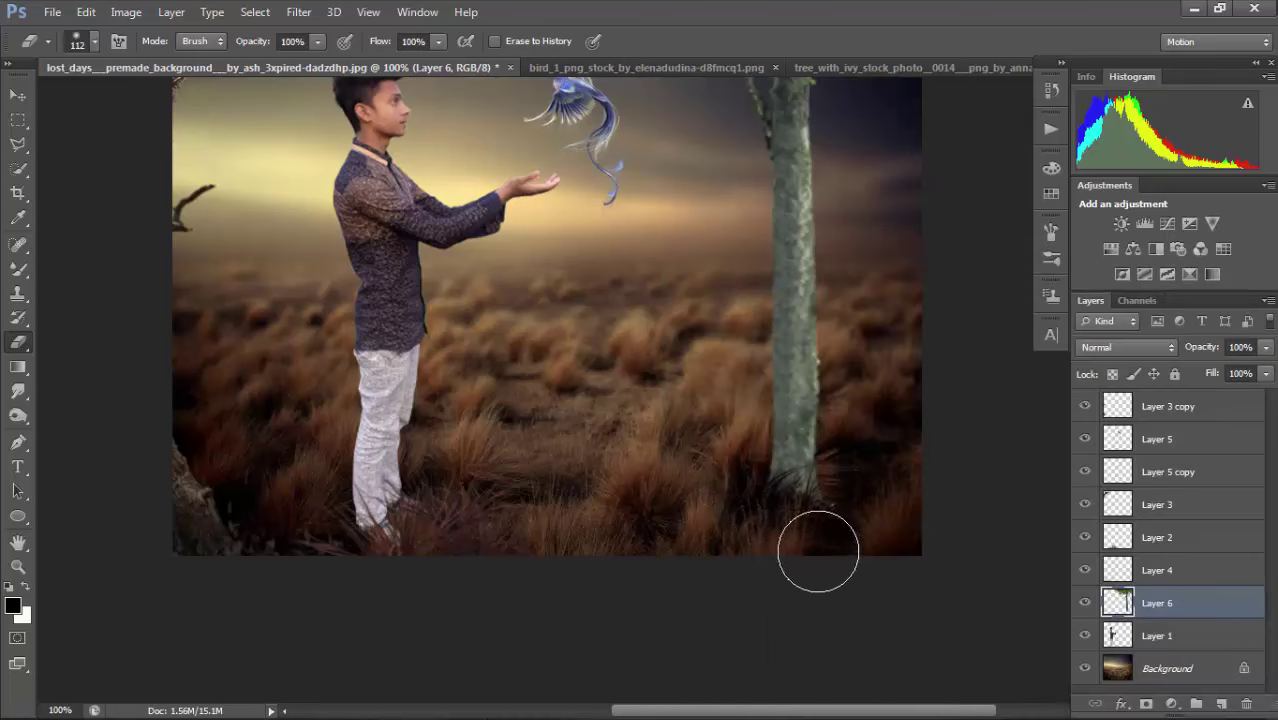
pyautogui.moveTo(785, 436); pyautogui.dragTo(790, 456)
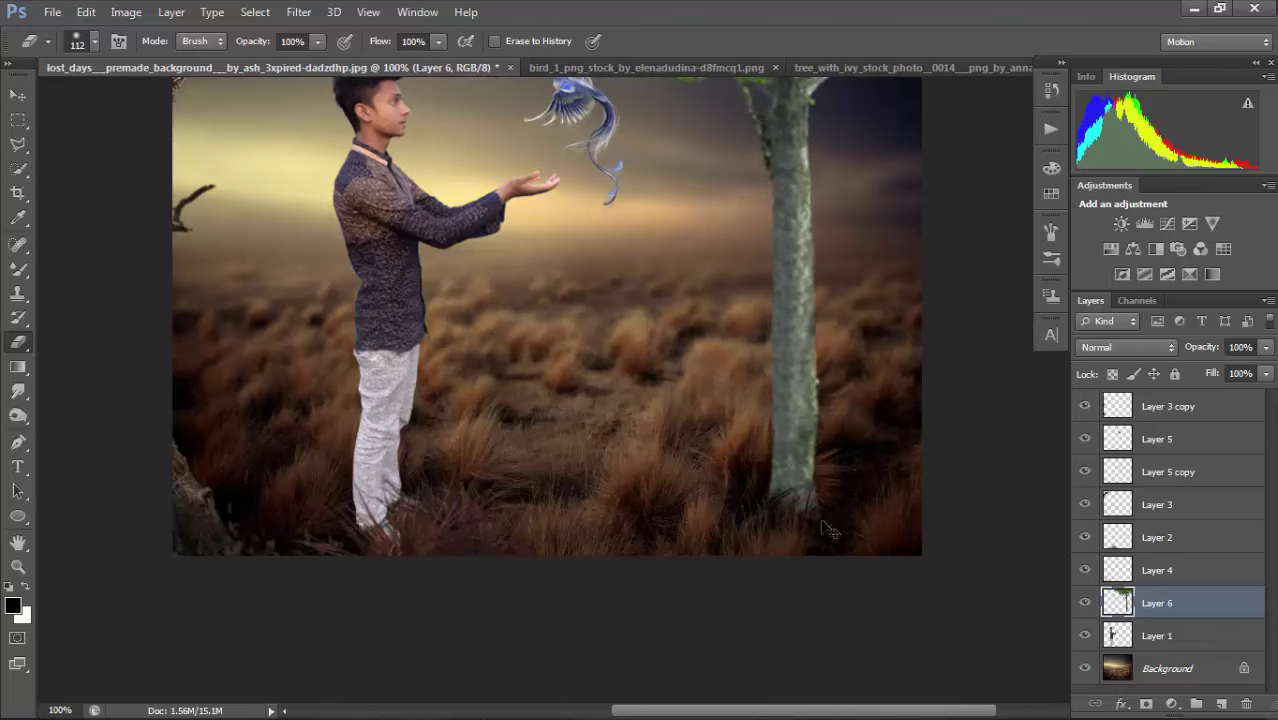
# Enlarge the tree and reposition it so more of its canopy extends beyond the image while the trunk base stays in the grass.
pyautogui.scroll(-4, 893, 504)
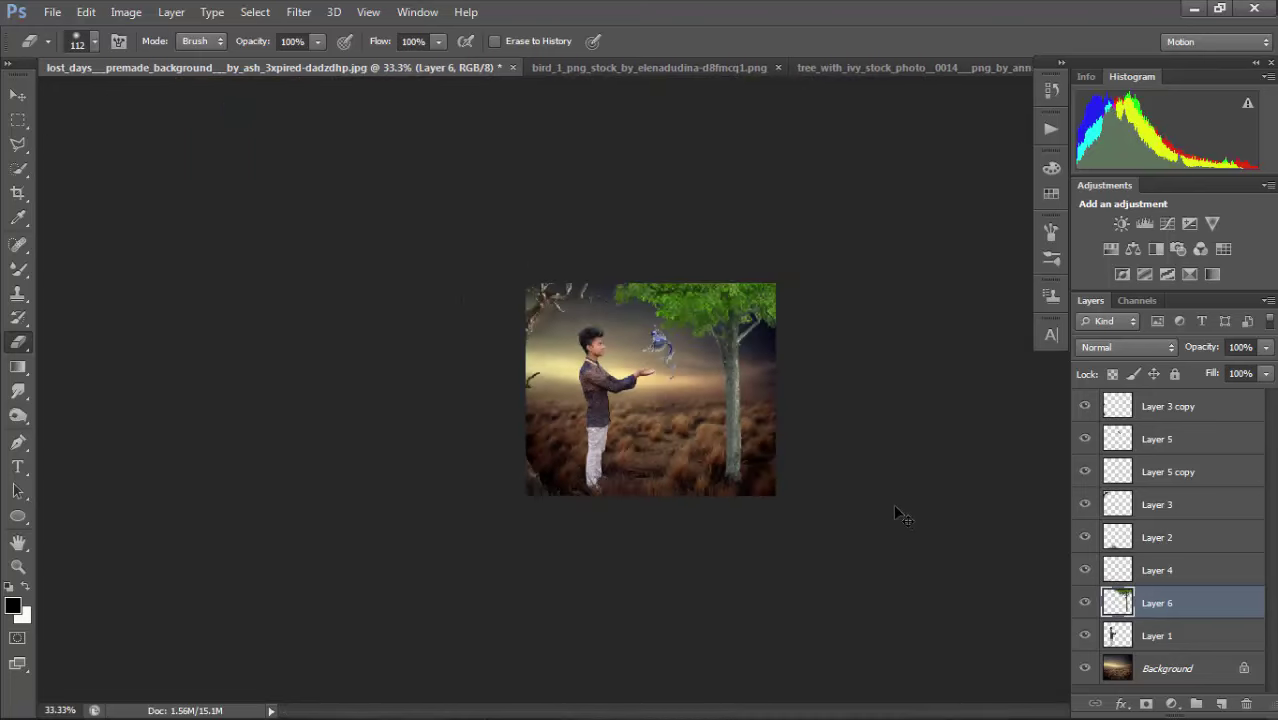
pyautogui.scroll(3, 730, 343)
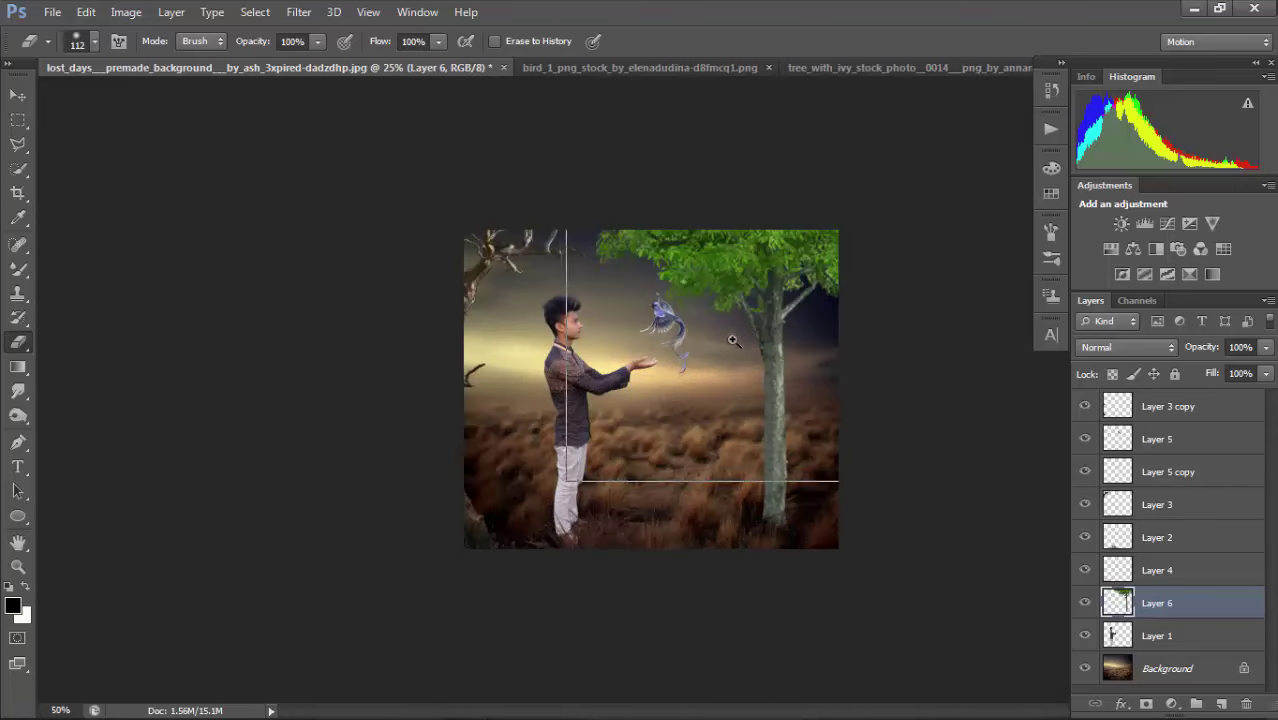
pyautogui.hotkey('ctrl', 't')
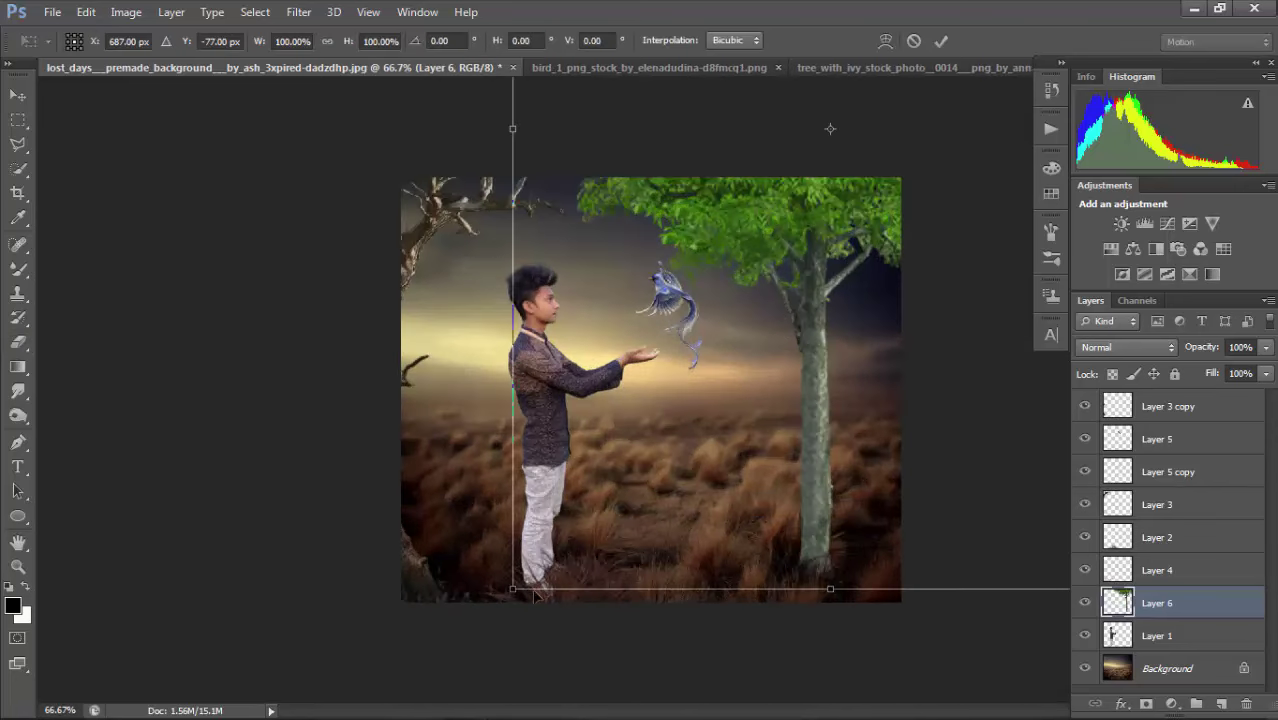
pyautogui.moveTo(500, 599); pyautogui.dragTo(414, 694)
pyautogui.moveTo(783, 533)
pyautogui.mouseDown()
pyautogui.moveTo(828, 383)
pyautogui.moveTo(829, 427)
pyautogui.moveTo(827, 410)
pyautogui.mouseUp()
pyautogui.press('Return')
pyautogui.press('e')
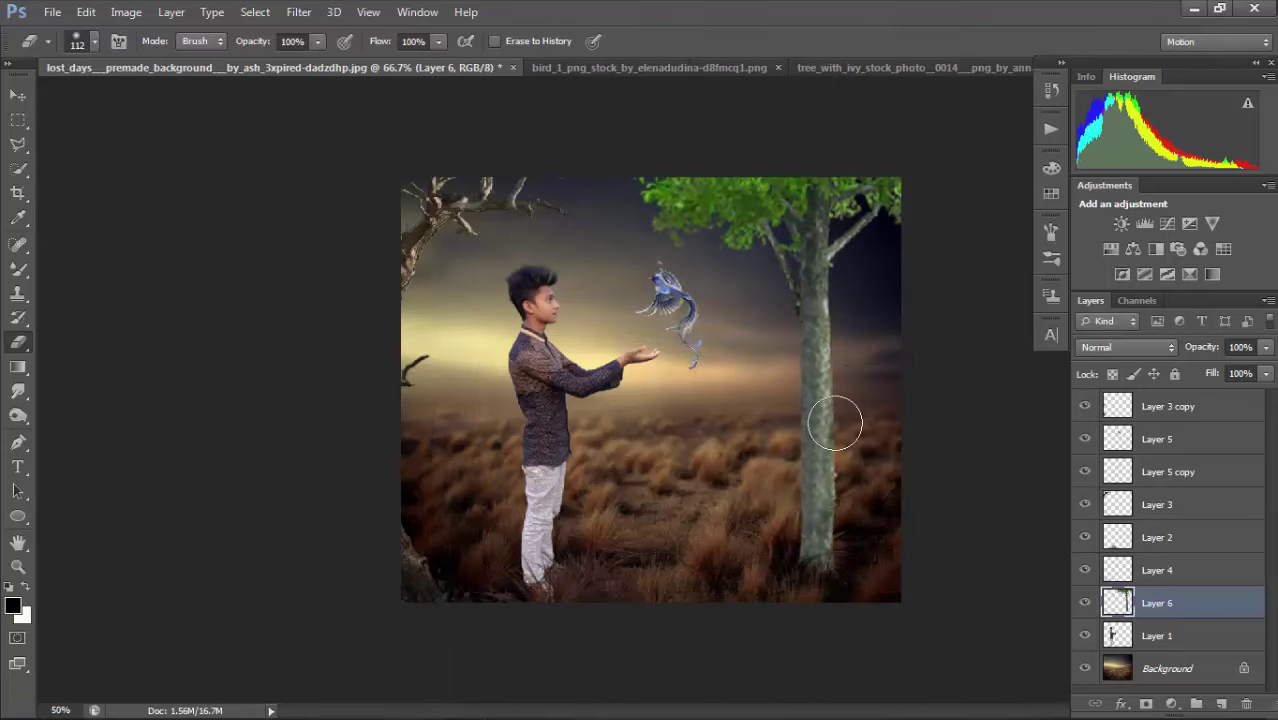
# Rotate the tree by about -2 degrees and move it closer to the right edge of the image.
pyautogui.hotkey('ctrl', '-')
pyautogui.hotkey('ctrl', '-')
pyautogui.keyDown('ctrl'); pyautogui.click(737, 317); pyautogui.keyUp('ctrl')
pyautogui.keyDown('ctrl'); pyautogui.click(737, 316); pyautogui.keyUp('ctrl')
pyautogui.hotkey('ctrl', 't')
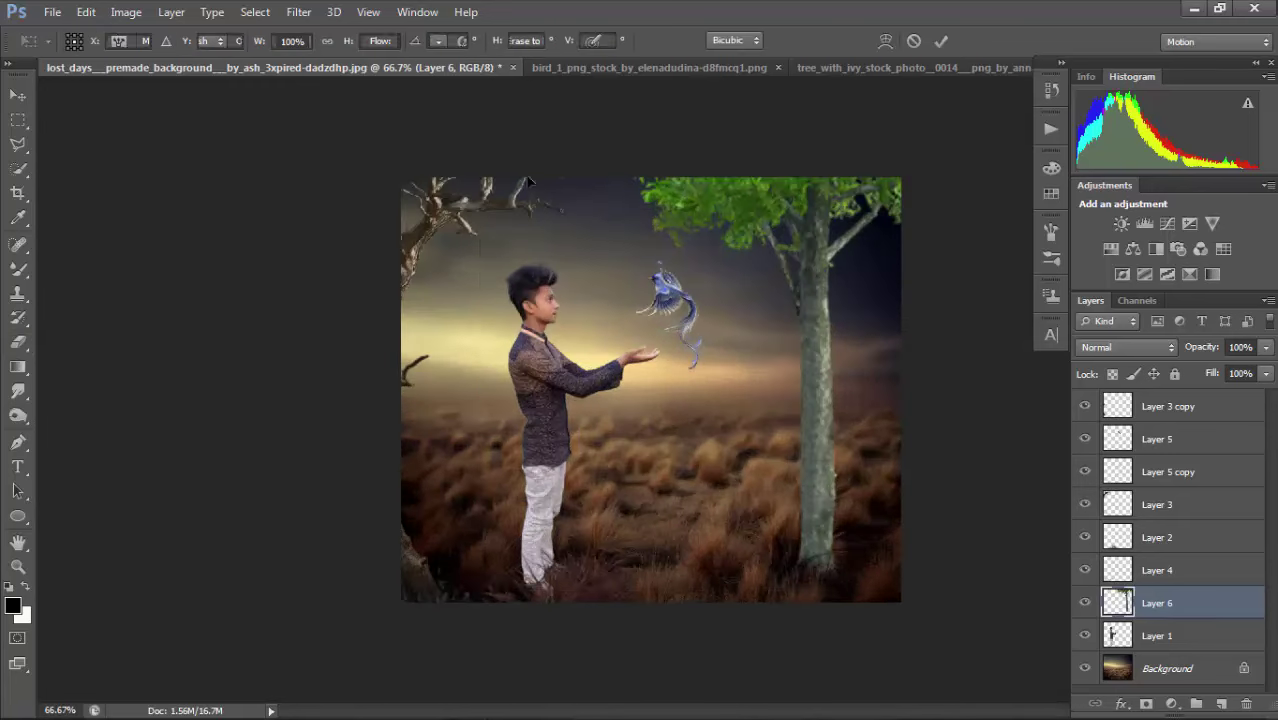
pyautogui.moveTo(387, 171); pyautogui.dragTo(382, 192)
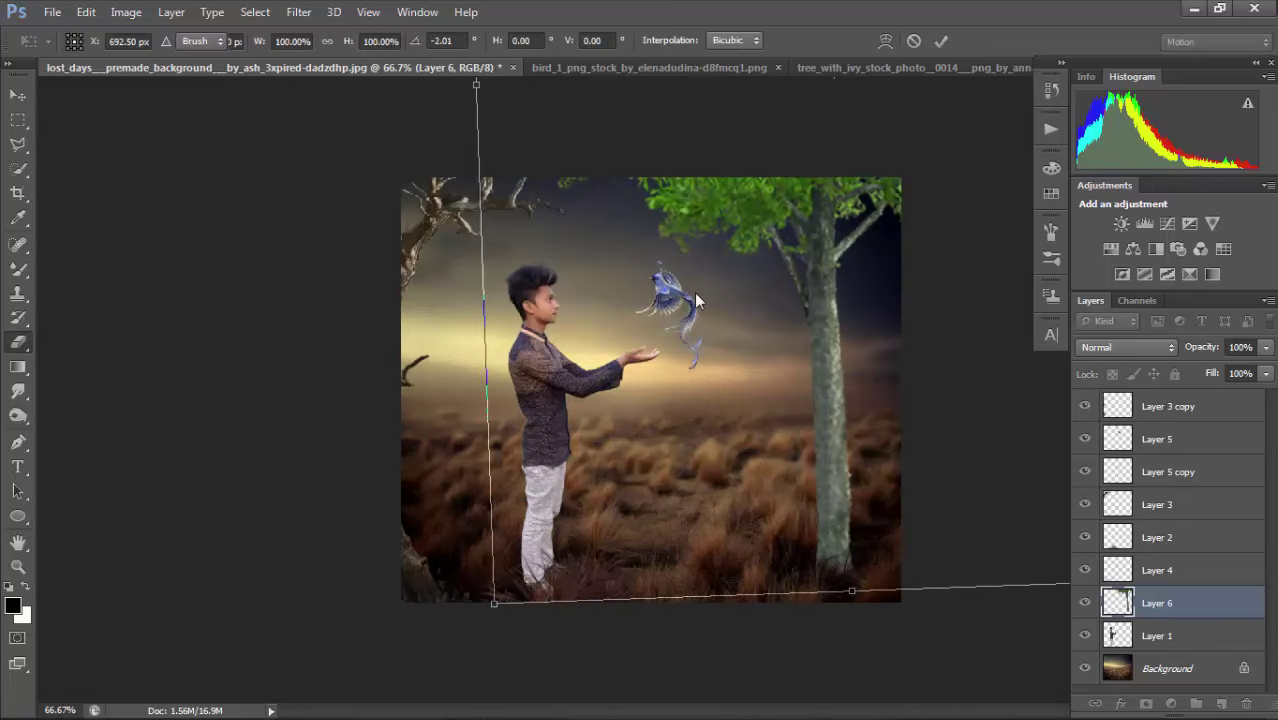
pyautogui.press('Return')
pyautogui.press('e')
pyautogui.moveTo(829, 357); pyautogui.dragTo(842, 321)
# Duplicate the grass patch on Layer 2 and move the copy over the base of the tree trunk.
pyautogui.click(1115, 537)
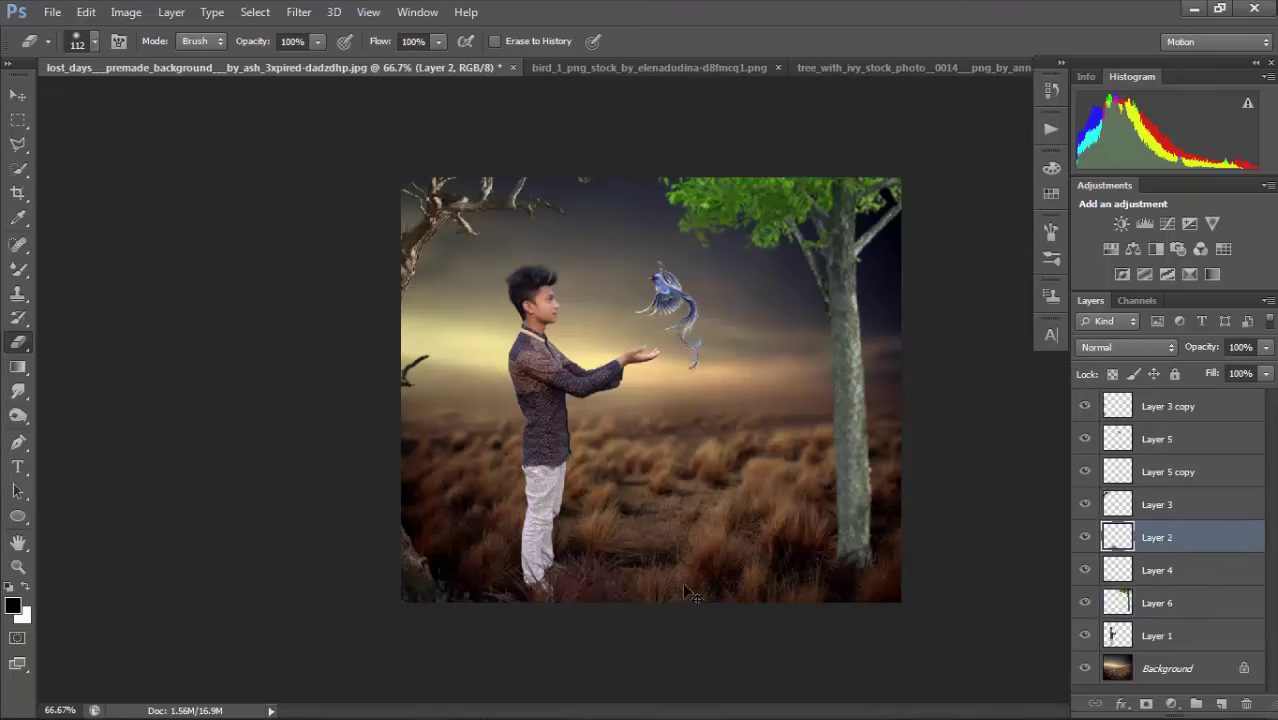
pyautogui.hotkey('ctrl', 'j')
pyautogui.moveTo(622, 577)
pyautogui.mouseDown()
pyautogui.moveTo(887, 580)
pyautogui.moveTo(875, 565)
pyautogui.mouseUp()
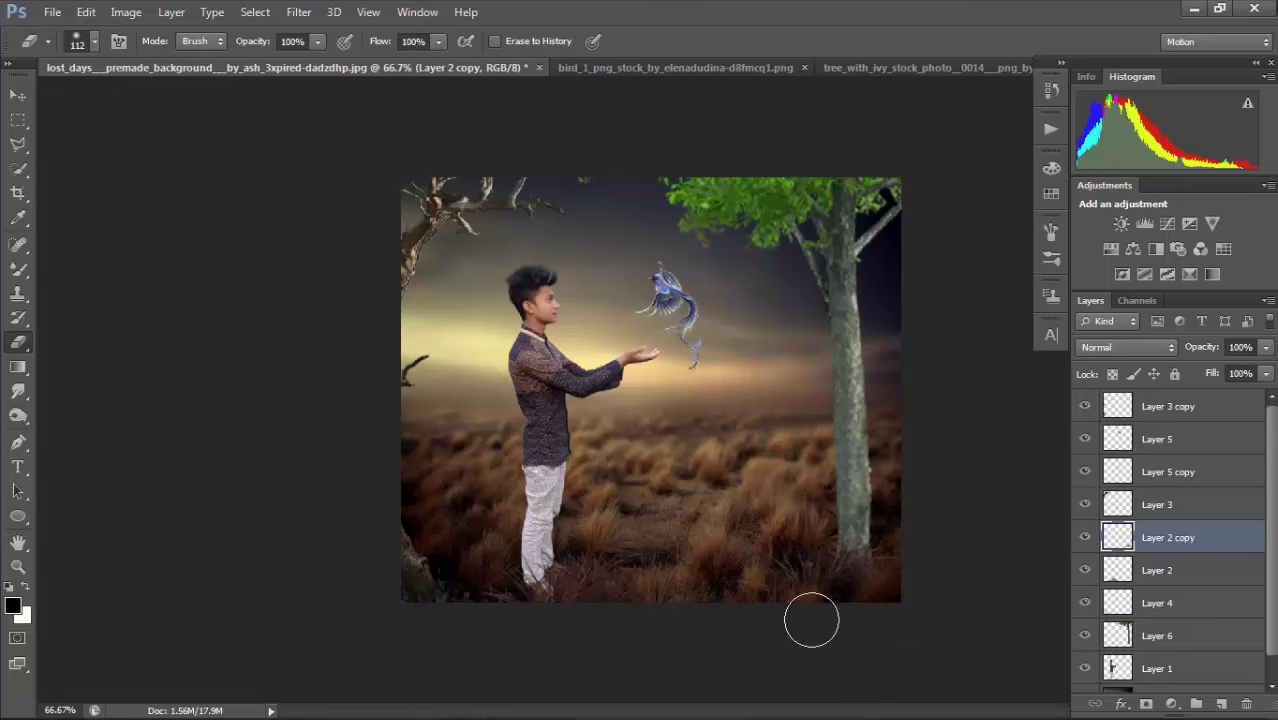
pyautogui.hotkey('ctrl', '-')
pyautogui.hotkey('ctrl', '-')
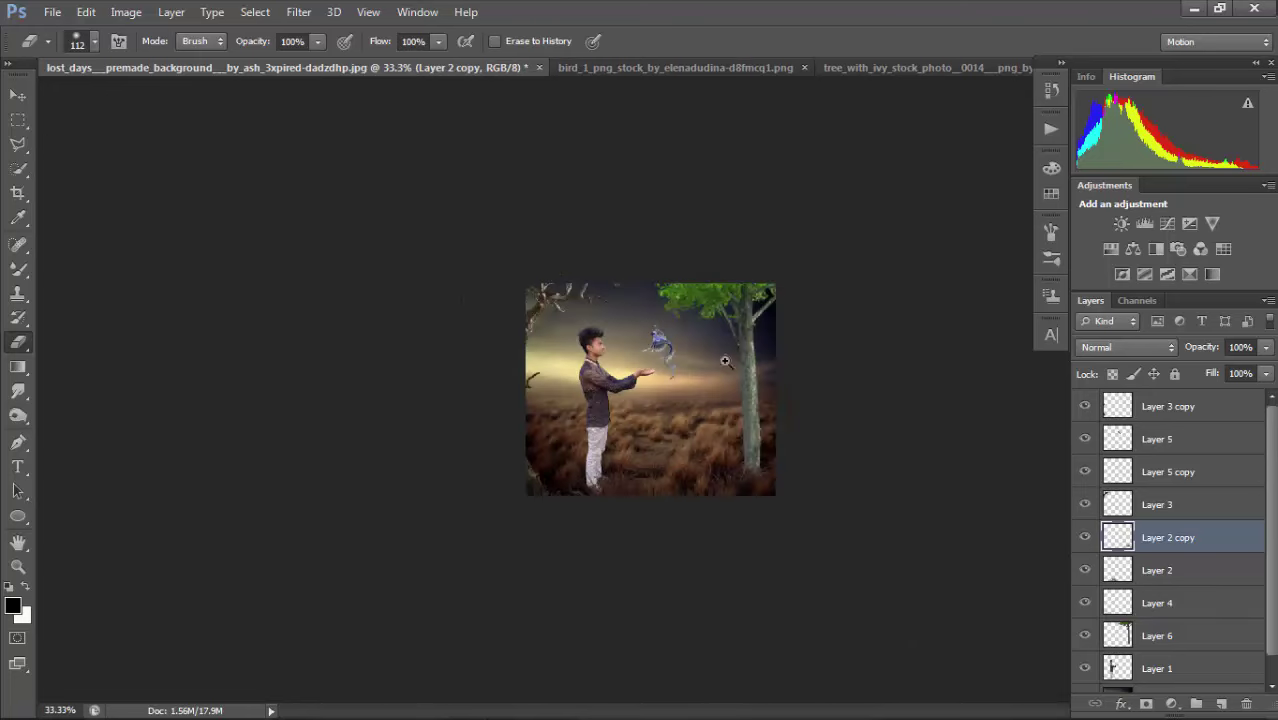
pyautogui.hotkey('ctrl', '+')
pyautogui.hotkey('ctrl', '+')
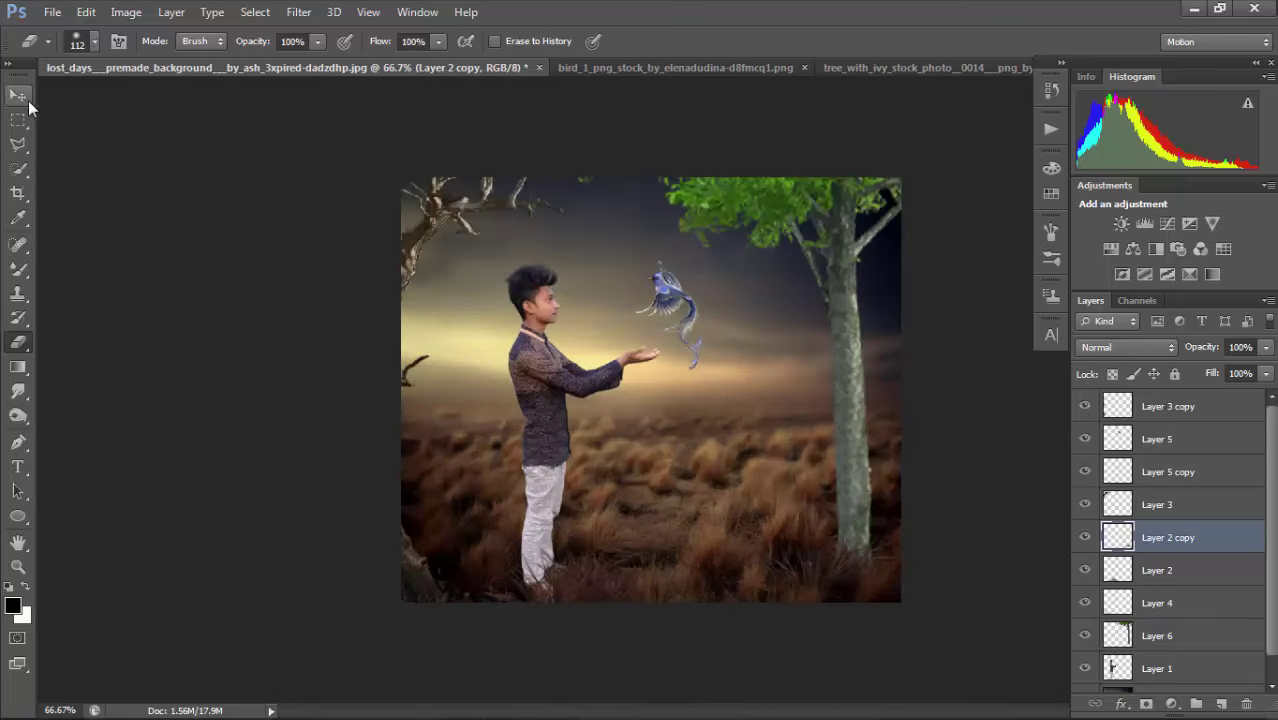
# Open the tree image 84598700.png, look over the ivy tree picture and return to the main composite.
pyautogui.click(19, 95)
pyautogui.click(52, 12)
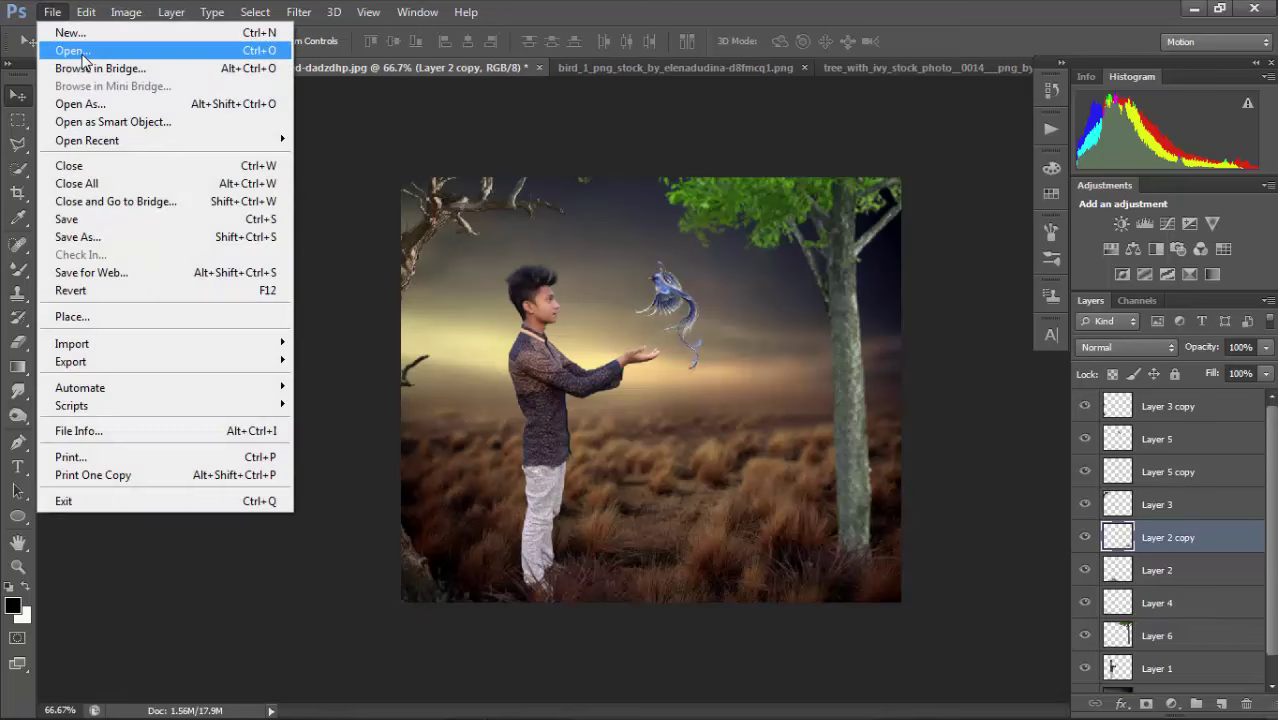
pyautogui.click(84, 58)
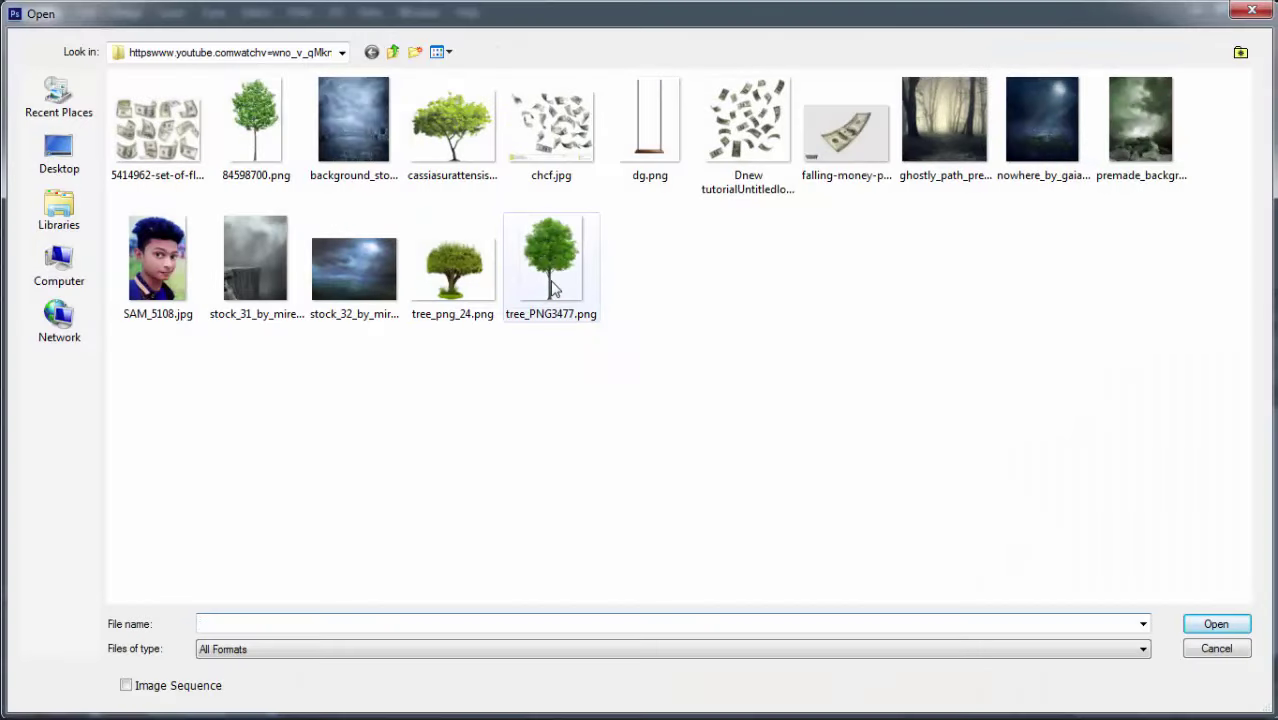
pyautogui.doubleClick(240, 135)
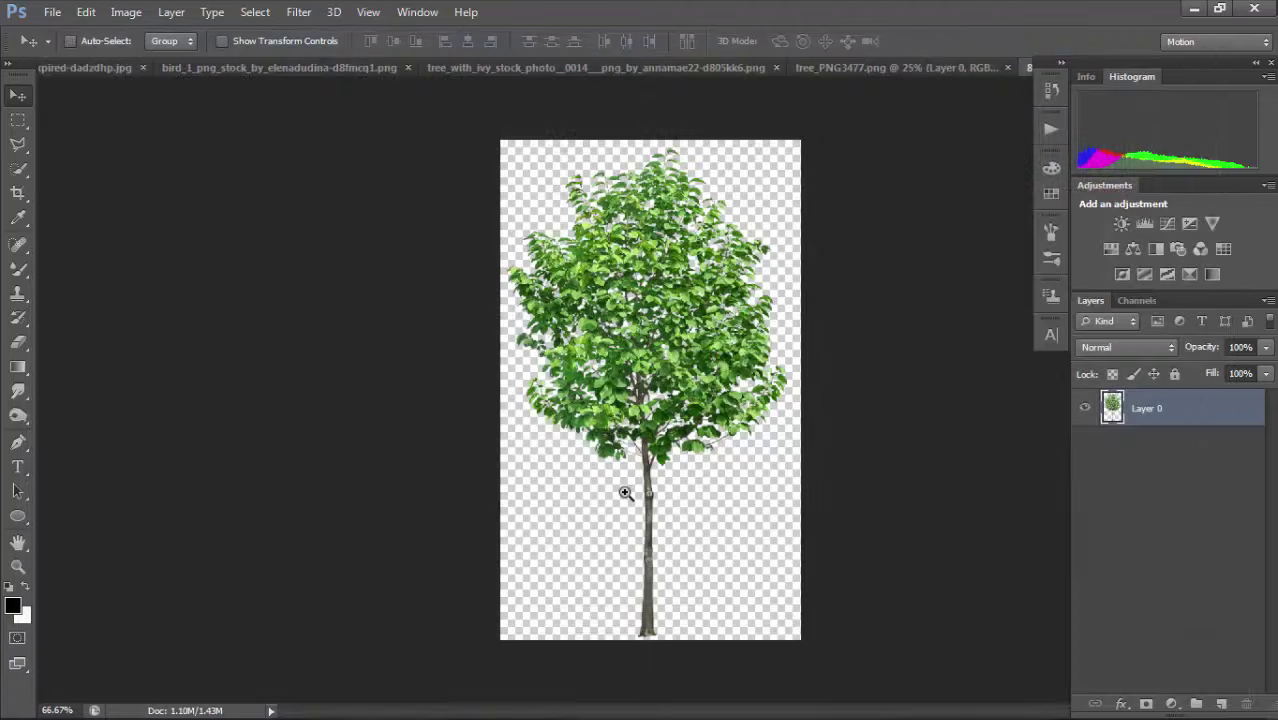
pyautogui.click(576, 66)
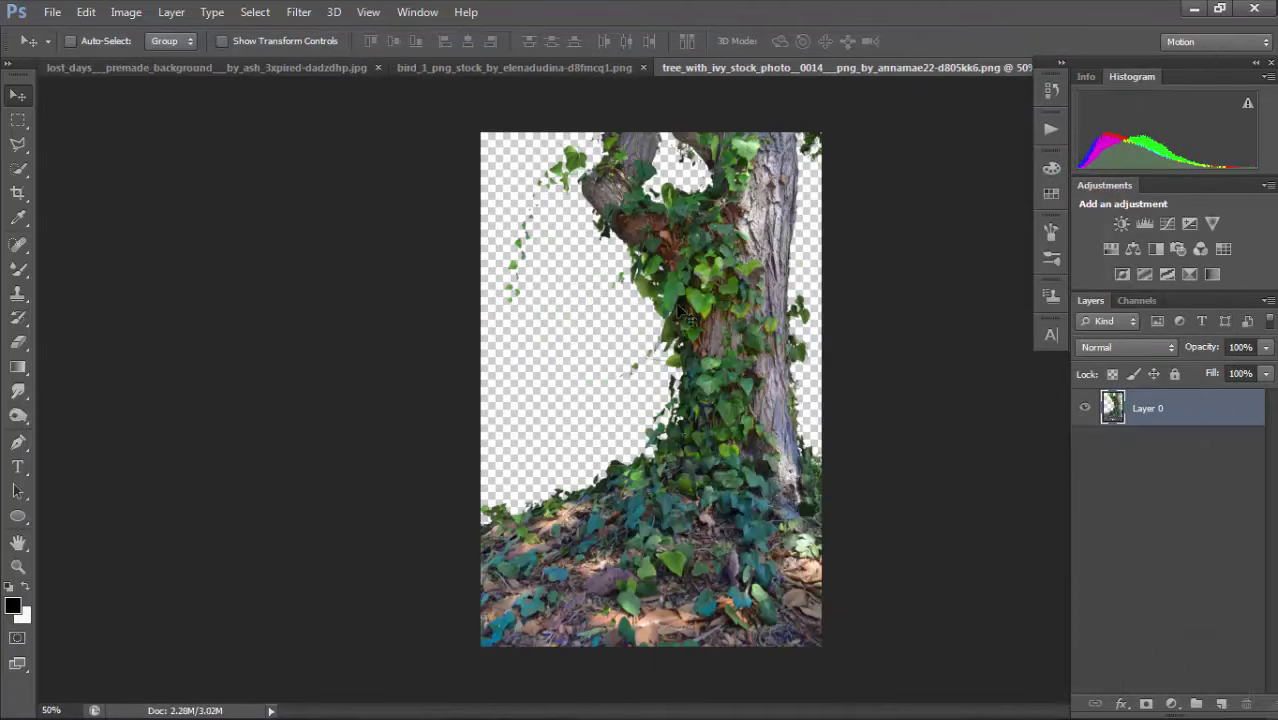
pyautogui.click(320, 68)
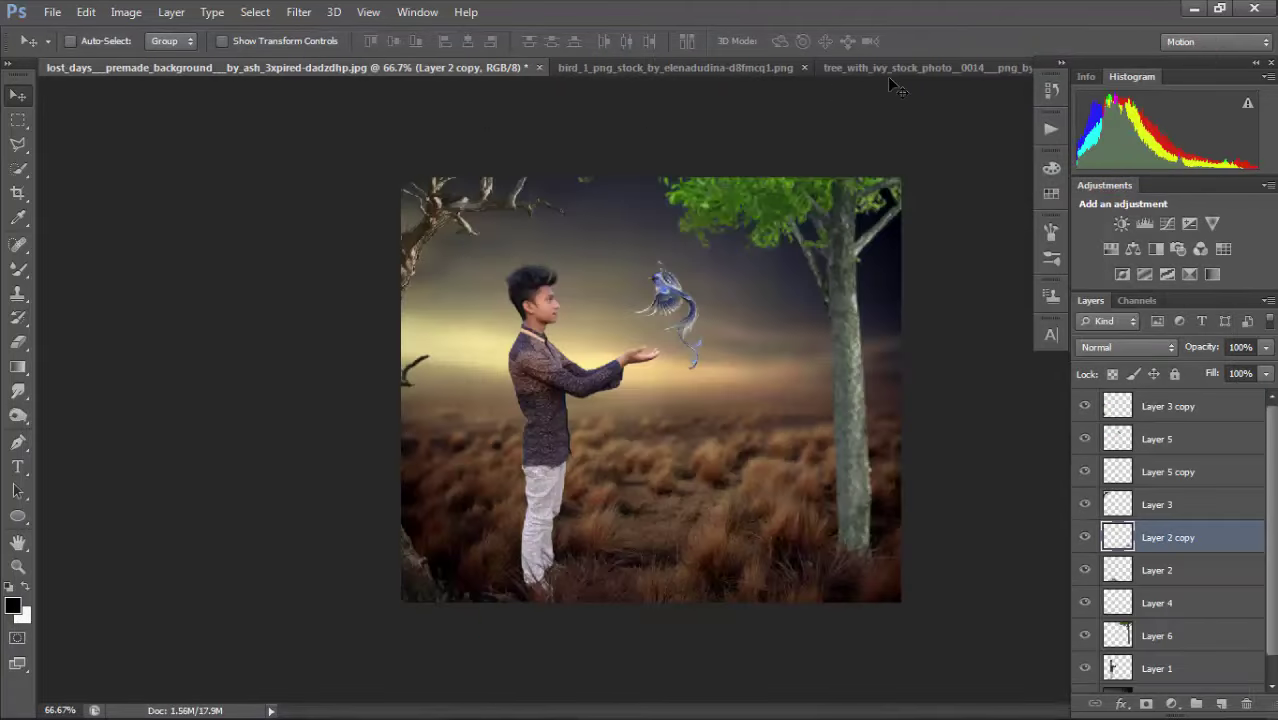
# Close the bird stock image without saving its changes.
pyautogui.click(693, 64)
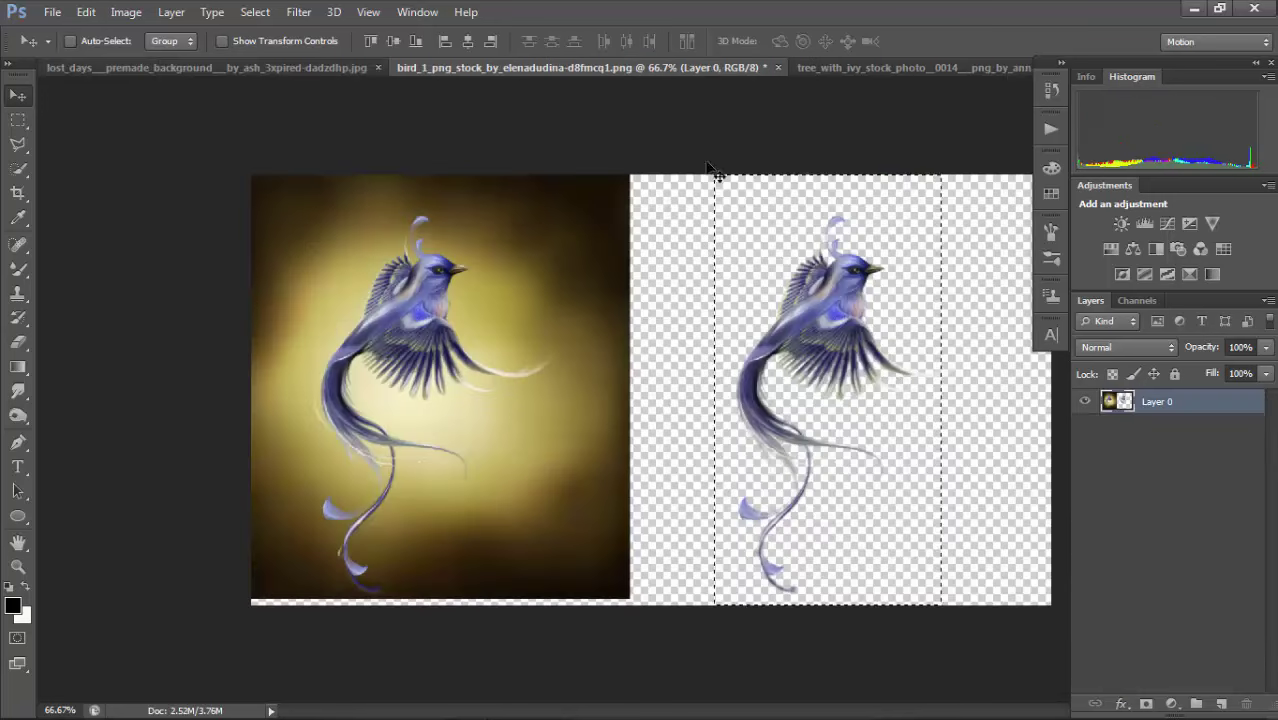
pyautogui.click(778, 67)
pyautogui.click(650, 289)
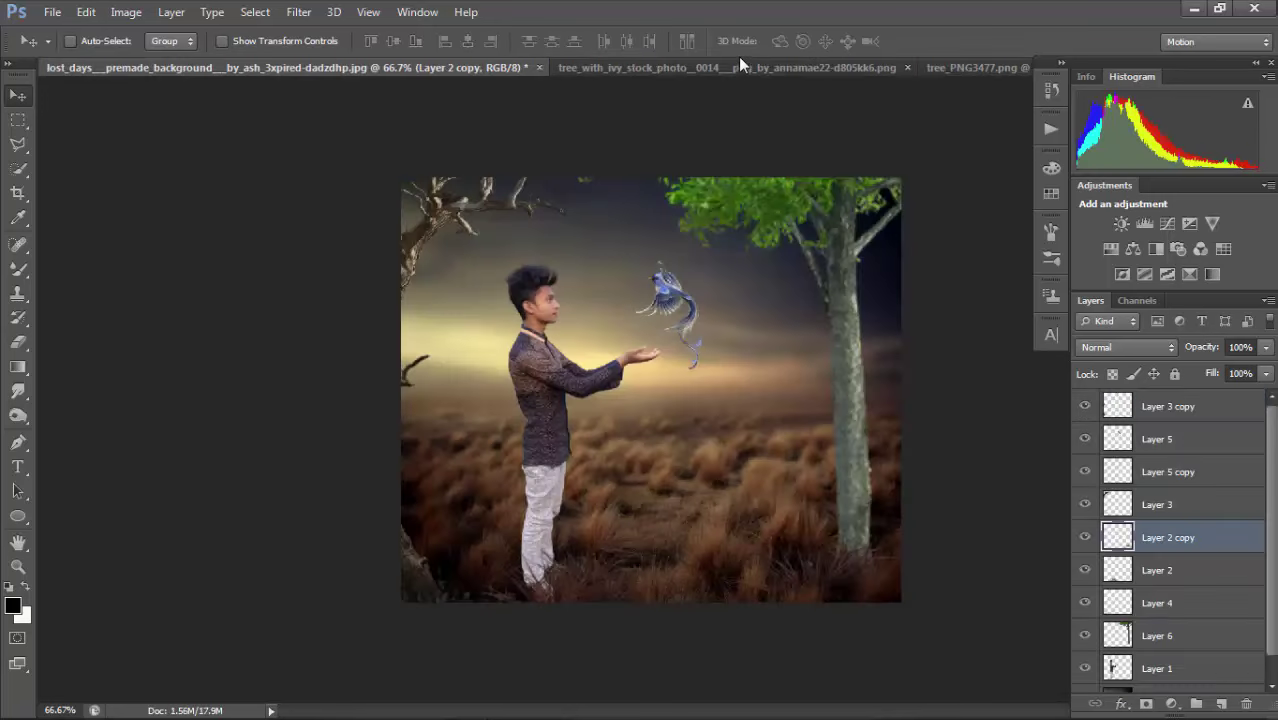
# Bring the ivy-covered tree into the composite and clip it to the tree on Layer 6, directly beneath Layer 4.
pyautogui.click(740, 68)
pyautogui.moveTo(758, 298); pyautogui.dragTo(884, 588)
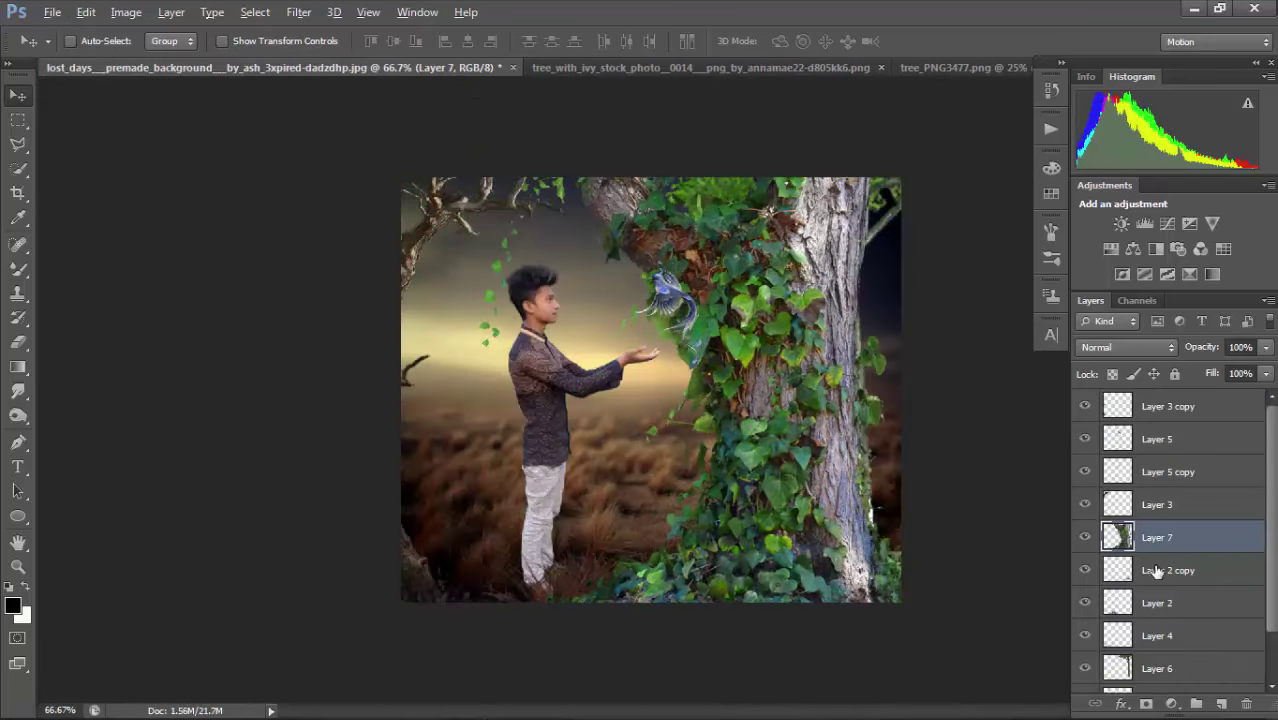
pyautogui.moveTo(1156, 540); pyautogui.dragTo(1158, 648)
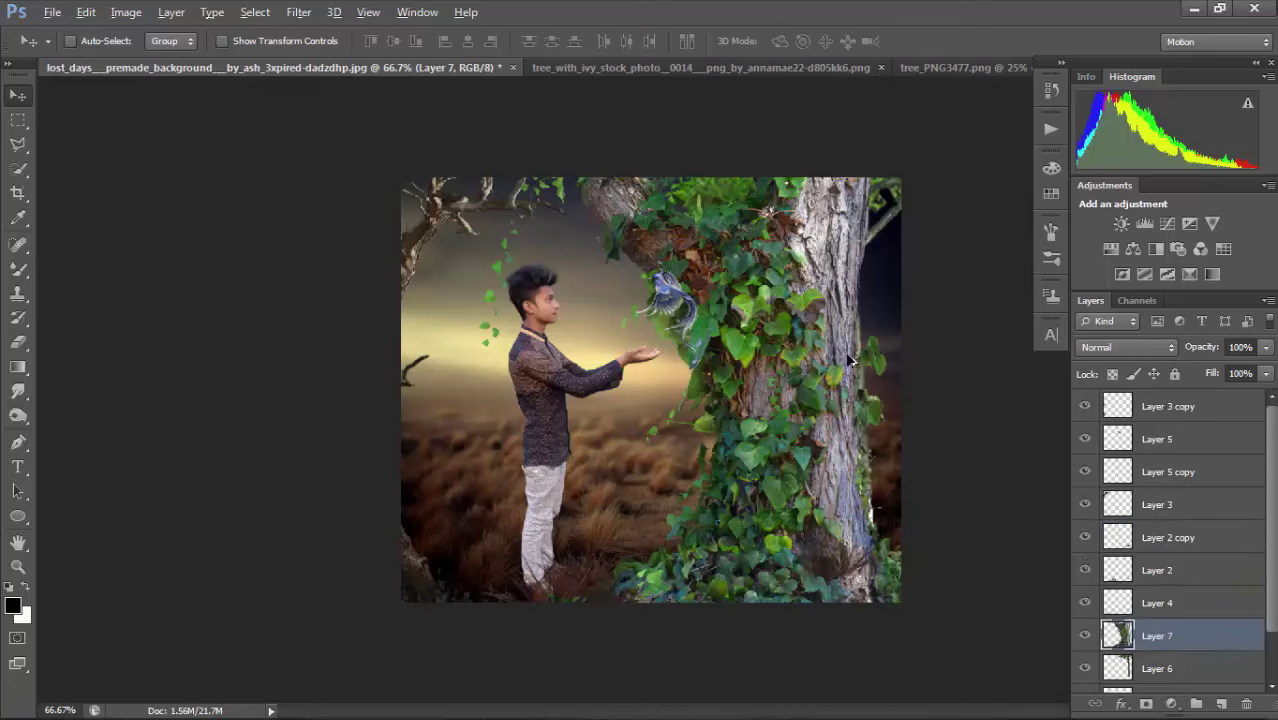
pyautogui.keyDown('alt'); pyautogui.click(1148, 643); pyautogui.keyUp('alt')
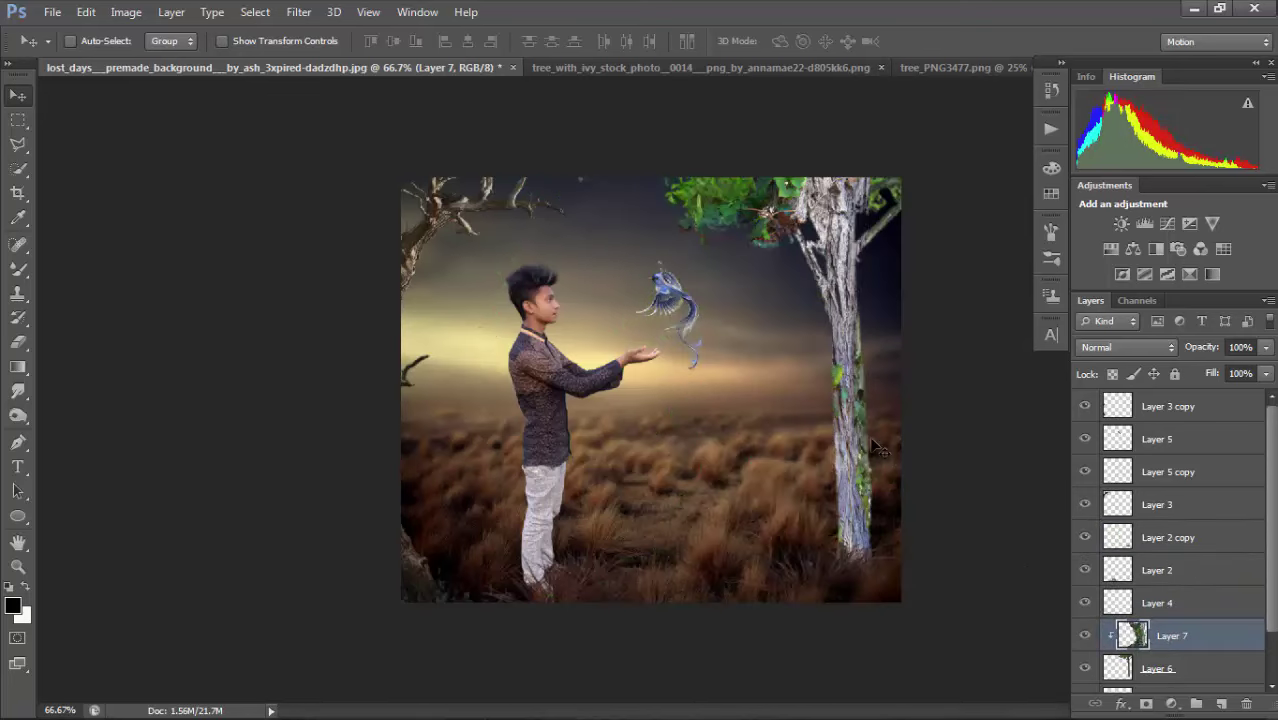
# Shrink the clipped ivy bark texture to about 44% of its height and fit it over the lower trunk.
pyautogui.moveTo(872, 445); pyautogui.dragTo(877, 490)
pyautogui.hotkey('ctrl', 't')
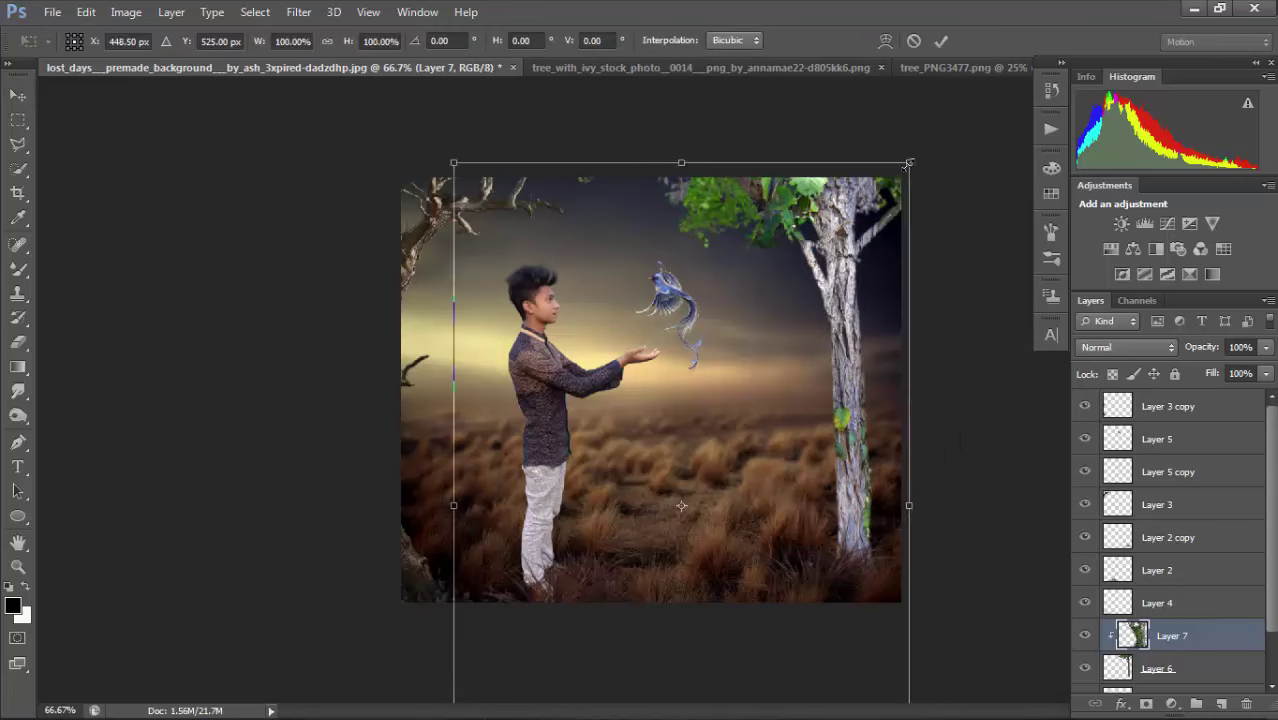
pyautogui.moveTo(907, 163); pyautogui.dragTo(798, 455)
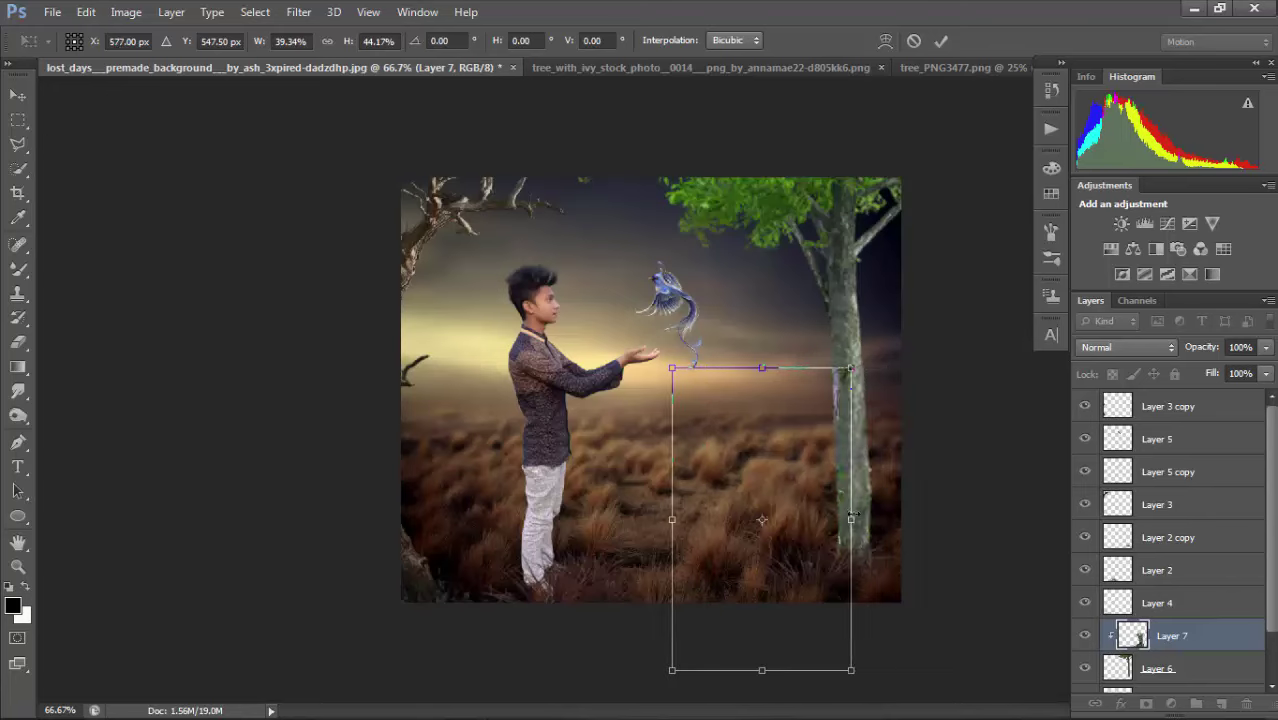
pyautogui.moveTo(851, 517); pyautogui.dragTo(842, 291)
pyautogui.press('Return')
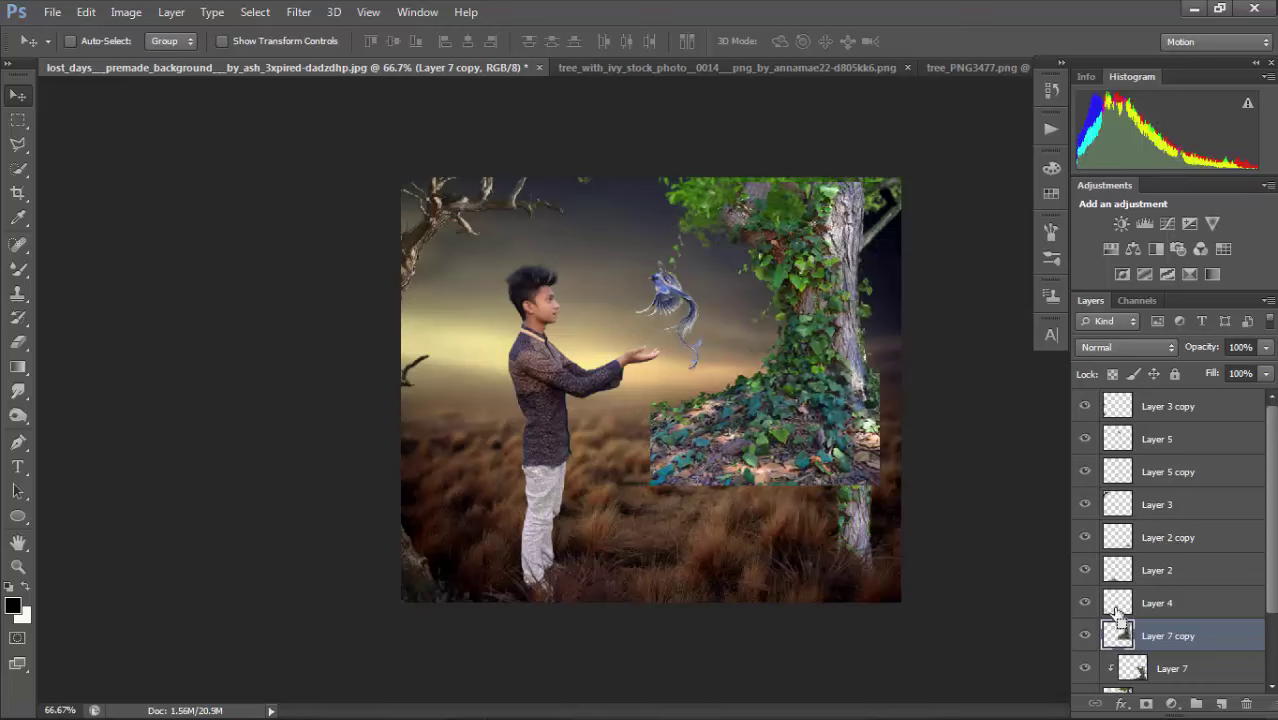
# Clip the duplicated ivy texture to the tree and move it down to cover the middle of the trunk.
pyautogui.keyDown('alt'); pyautogui.click(1191, 645); pyautogui.keyUp('alt')
pyautogui.moveTo(898, 410); pyautogui.dragTo(888, 481)
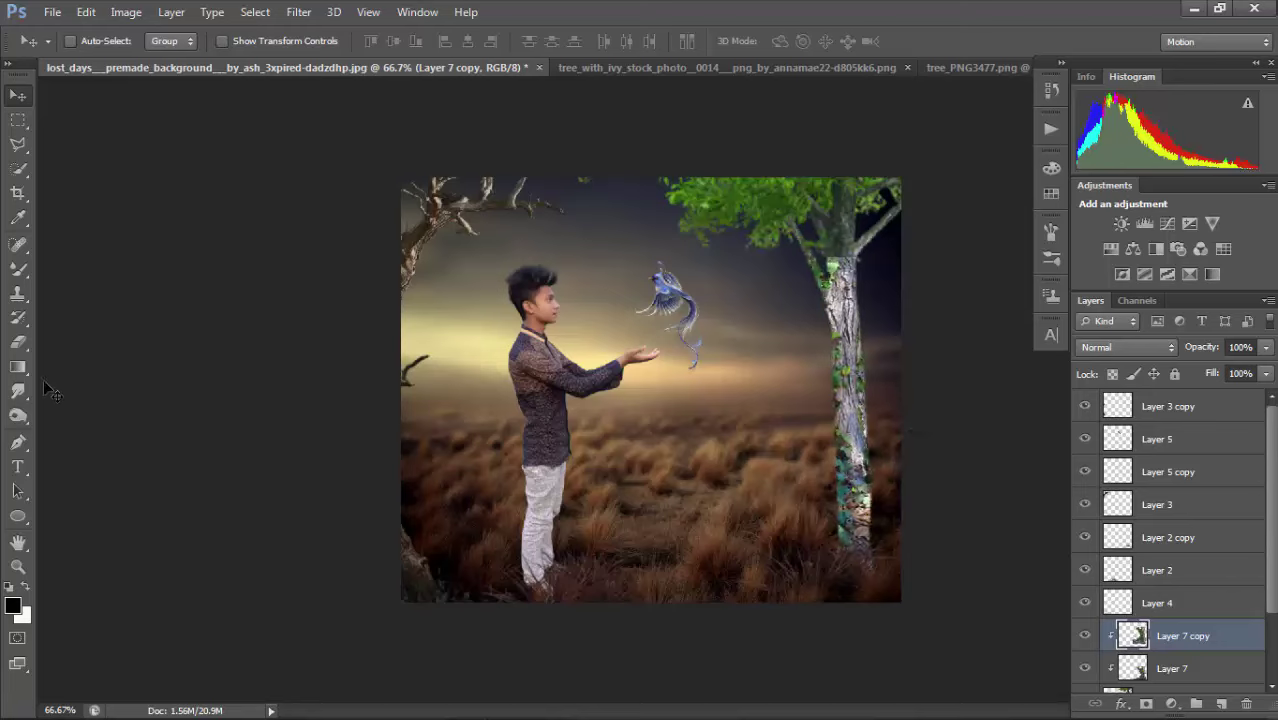
# Erase the hard edges of both ivy texture layers with the soft 112 px Eraser to blend them into the trunk.
pyautogui.click(18, 341)
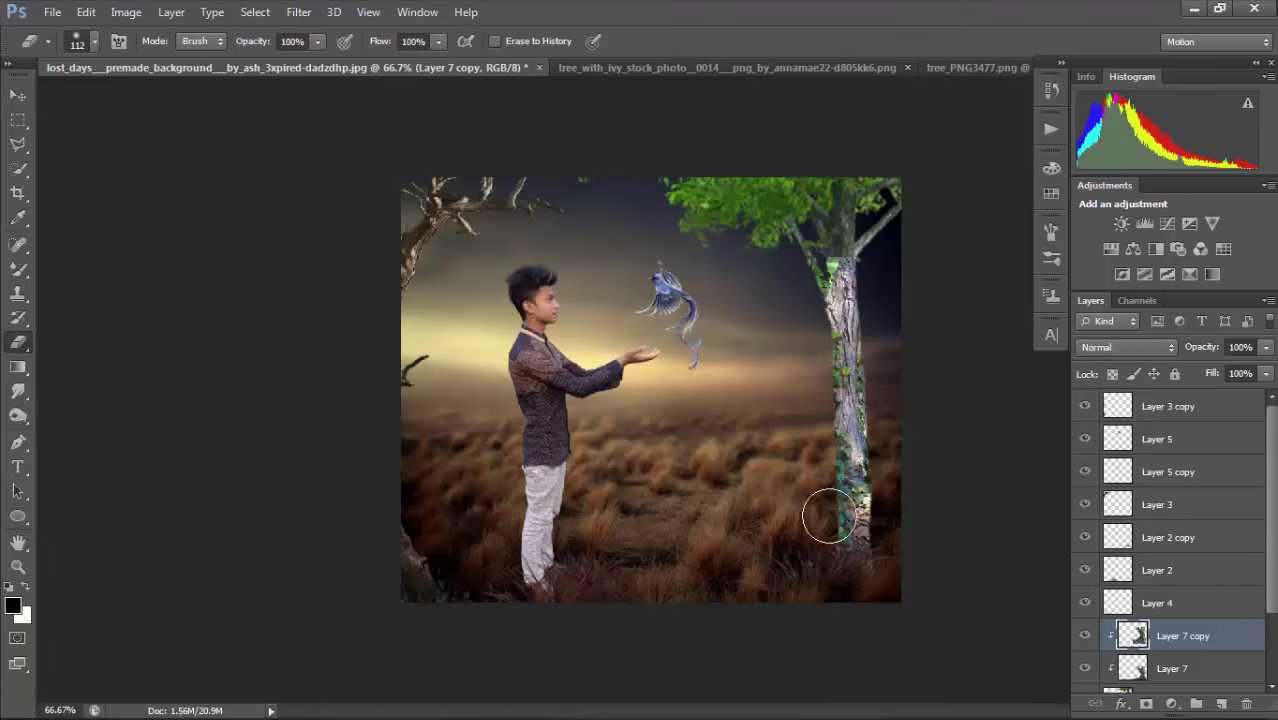
pyautogui.moveTo(827, 514)
pyautogui.mouseDown()
pyautogui.moveTo(881, 544)
pyautogui.moveTo(899, 506)
pyautogui.mouseUp()
pyautogui.moveTo(885, 413)
pyautogui.mouseDown()
pyautogui.moveTo(852, 482)
pyautogui.moveTo(817, 332)
pyautogui.moveTo(797, 397)
pyautogui.moveTo(806, 244)
pyautogui.moveTo(796, 262)
pyautogui.moveTo(866, 225)
pyautogui.moveTo(880, 281)
pyautogui.mouseUp()
pyautogui.moveTo(896, 354)
pyautogui.mouseDown()
pyautogui.moveTo(886, 286)
pyautogui.moveTo(795, 253)
pyautogui.moveTo(813, 246)
pyautogui.moveTo(790, 343)
pyautogui.mouseUp()
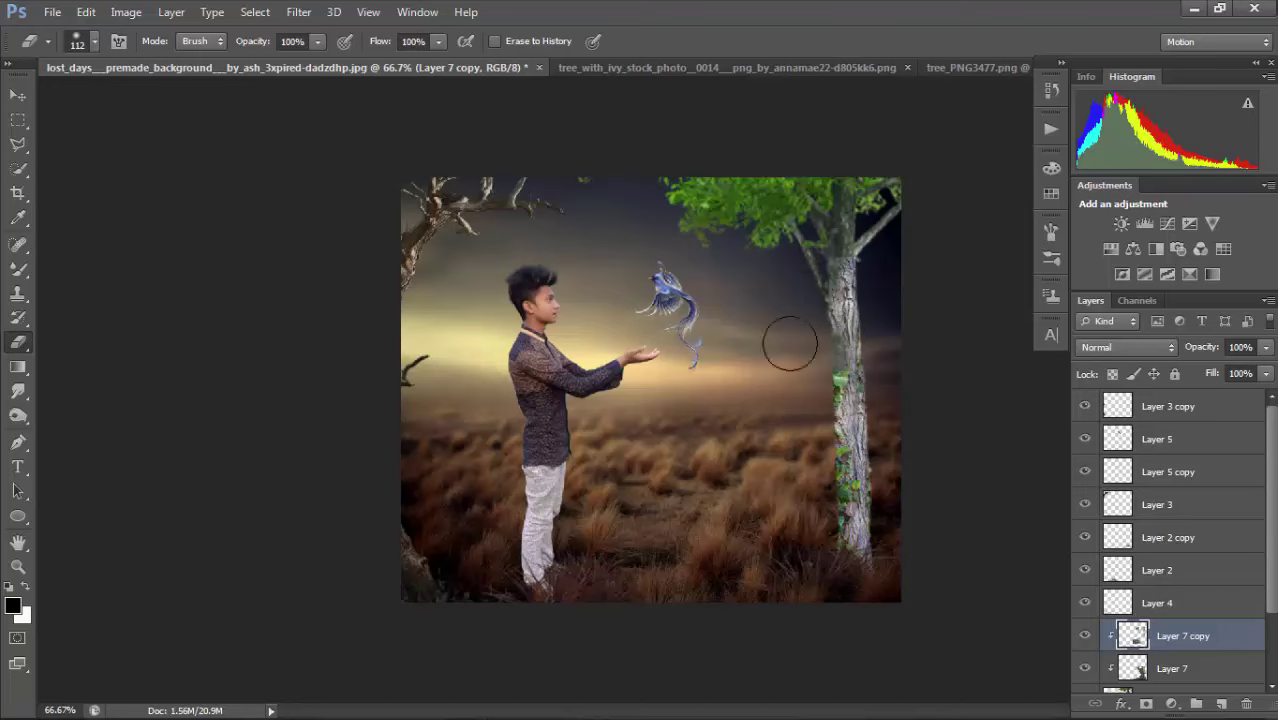
pyautogui.moveTo(827, 270)
pyautogui.mouseDown()
pyautogui.moveTo(883, 235)
pyautogui.moveTo(884, 398)
pyautogui.moveTo(891, 275)
pyautogui.moveTo(889, 372)
pyautogui.moveTo(871, 225)
pyautogui.mouseUp()
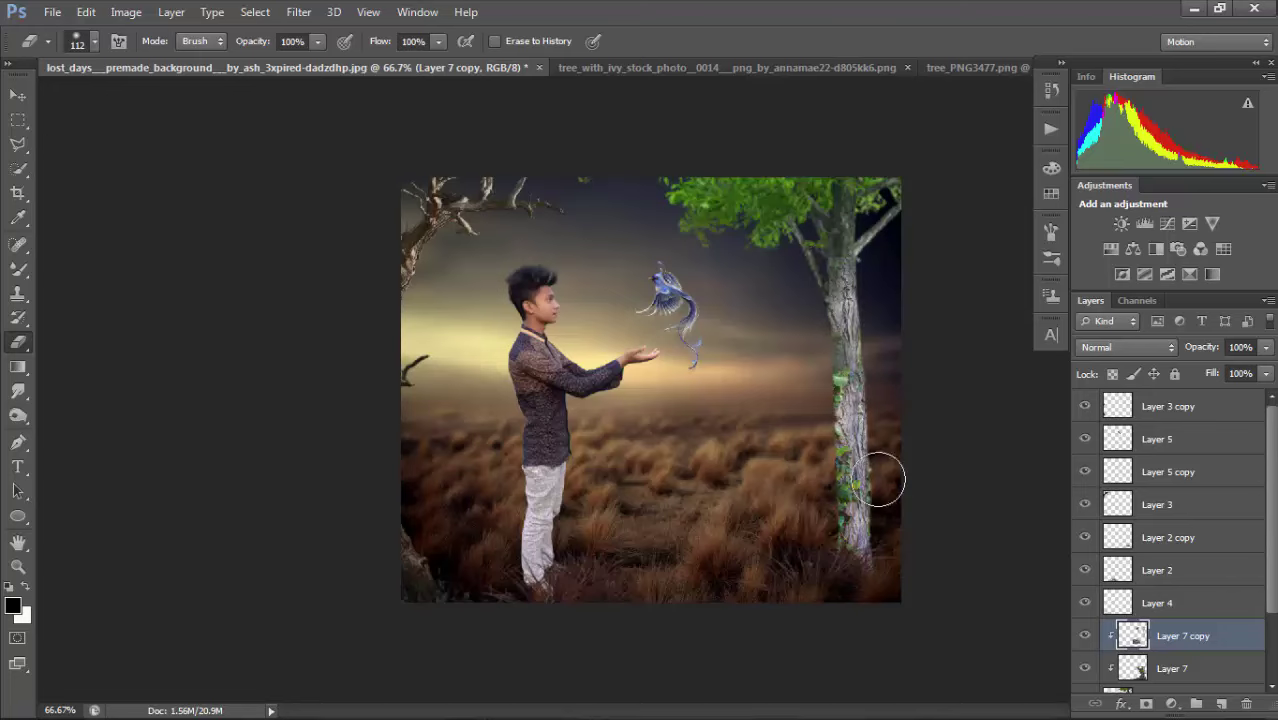
pyautogui.click(1228, 668)
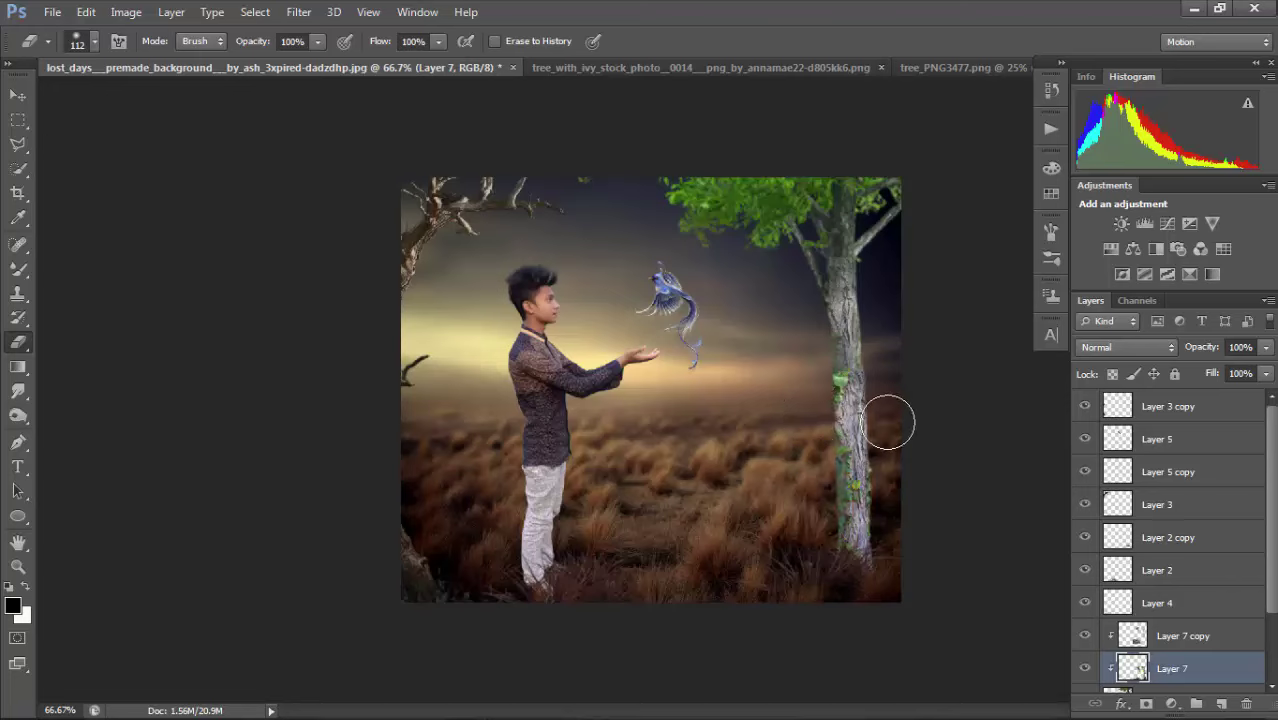
pyautogui.click(1226, 636)
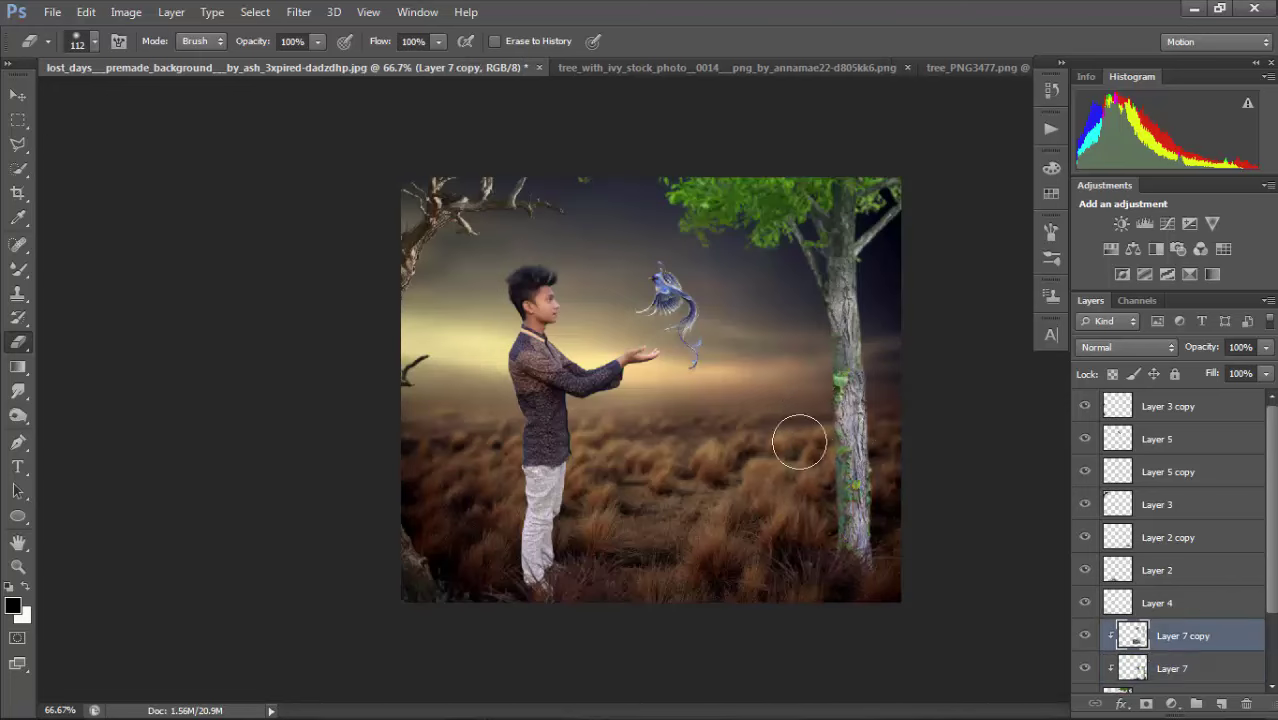
# Erase the remaining green ivy leaves along the trunk on Layer 7 and Layer 7 copy with the soft Eraser.
pyautogui.click(1252, 670)
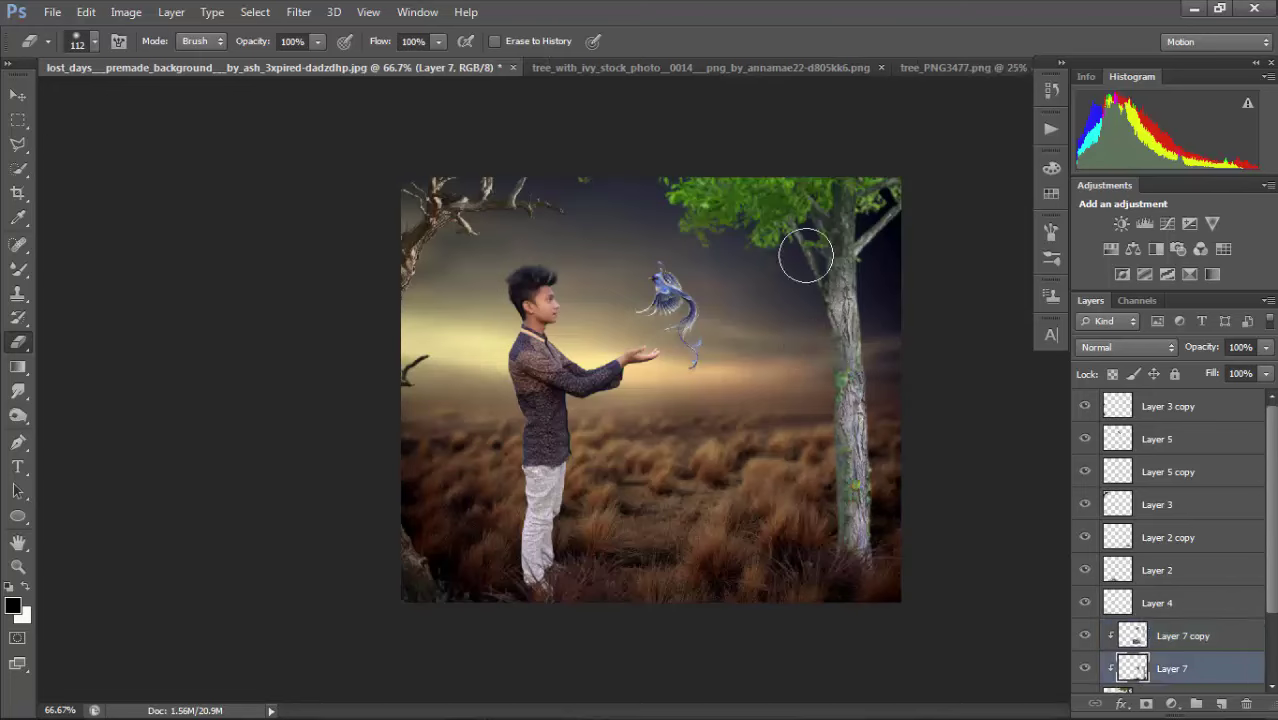
pyautogui.click(1129, 638)
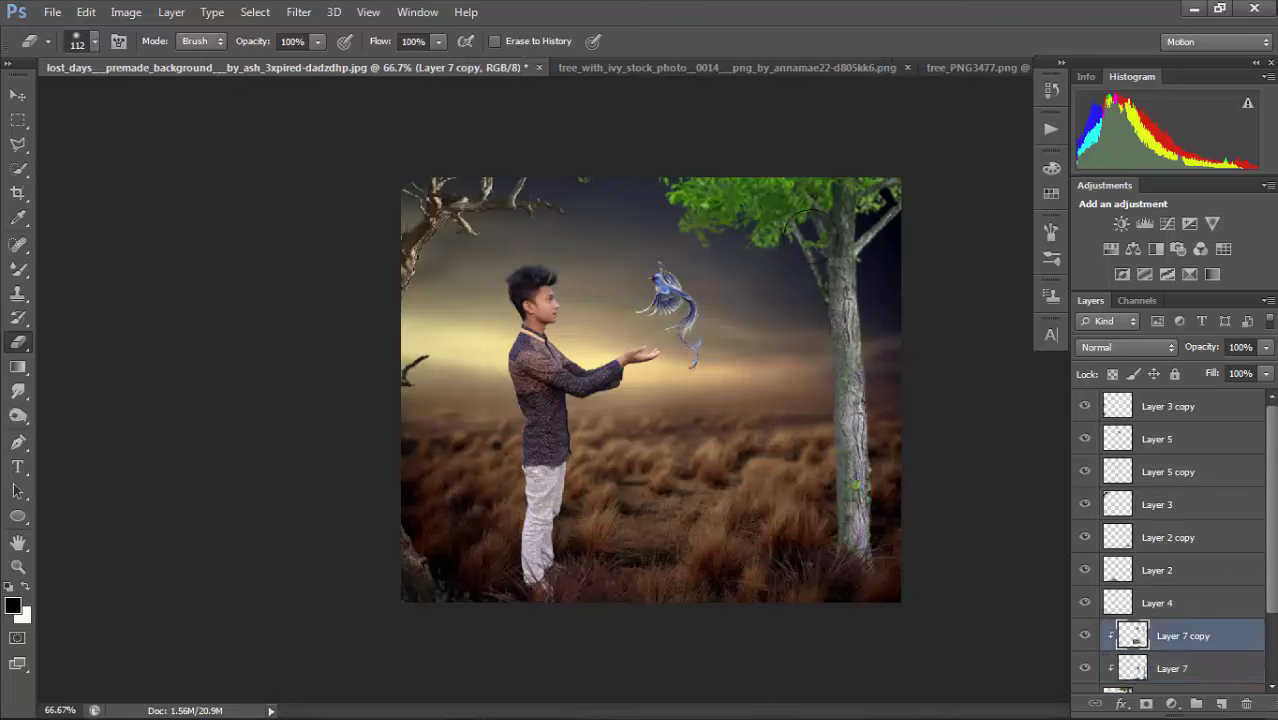
pyautogui.click(1220, 675)
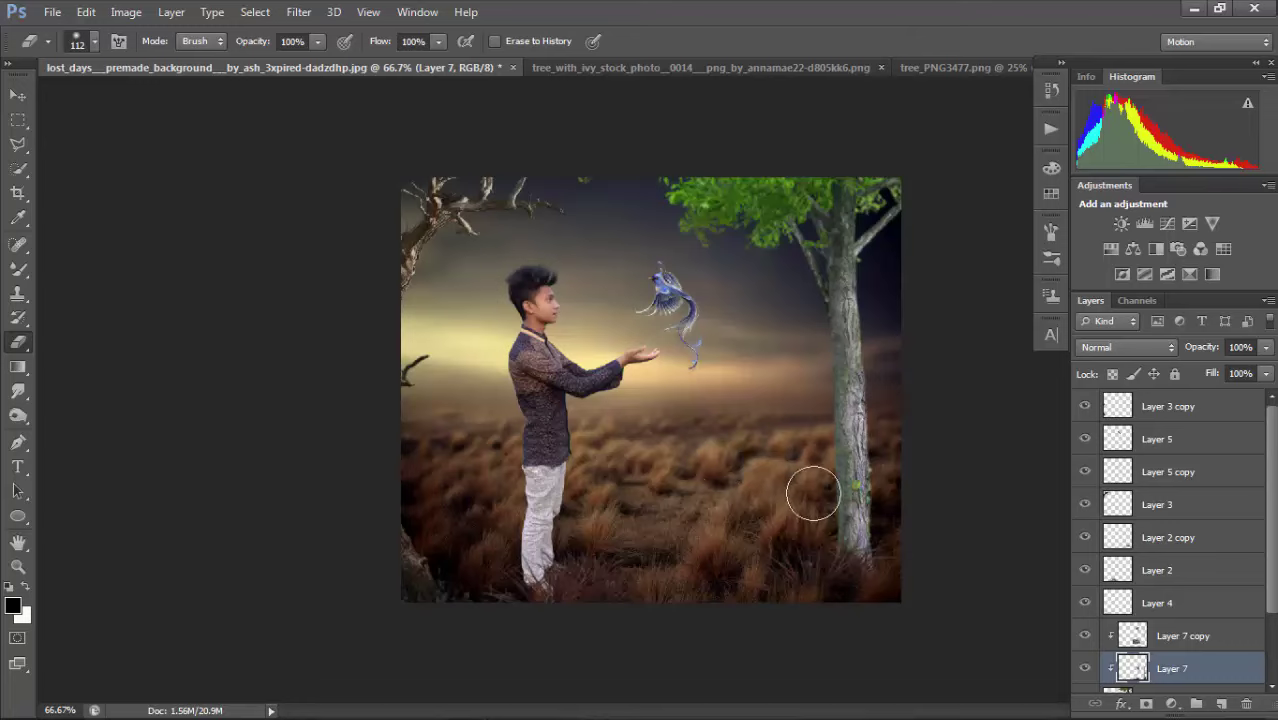
# Merge the two ivy texture layers, lower the result's fill to 61%, and flatten it into the tree on Layer 6.
pyautogui.click(1170, 640)
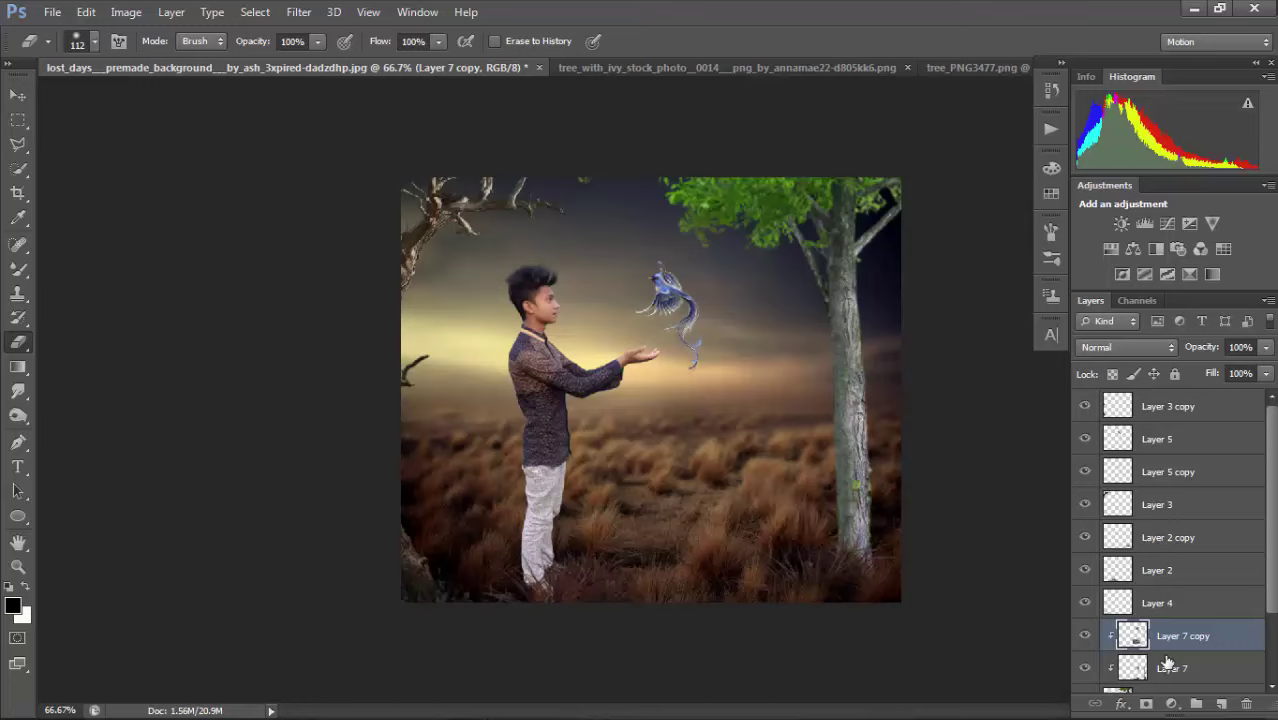
pyautogui.hotkey('ctrl', 'e')
pyautogui.click(1264, 376)
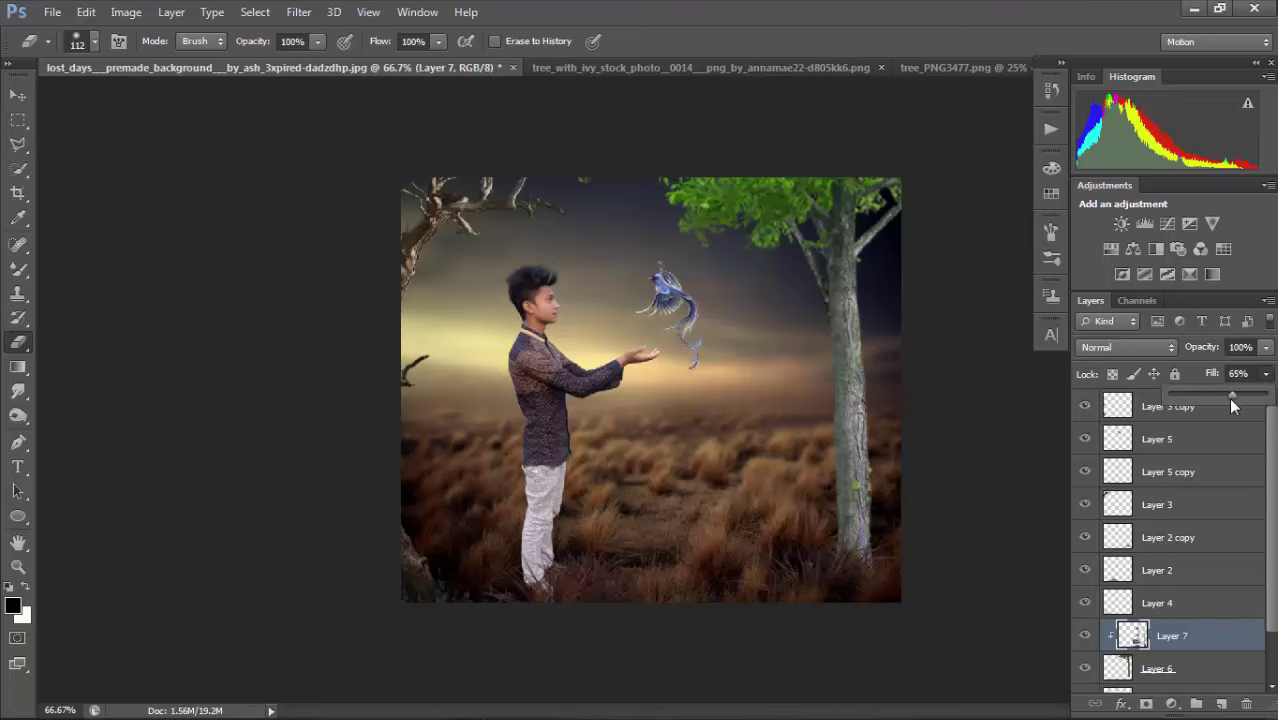
pyautogui.moveTo(1231, 399); pyautogui.dragTo(1227, 399)
pyautogui.hotkey('ctrl', '-')
pyautogui.hotkey('ctrl', '-')
pyautogui.hotkey('ctrl', '-')
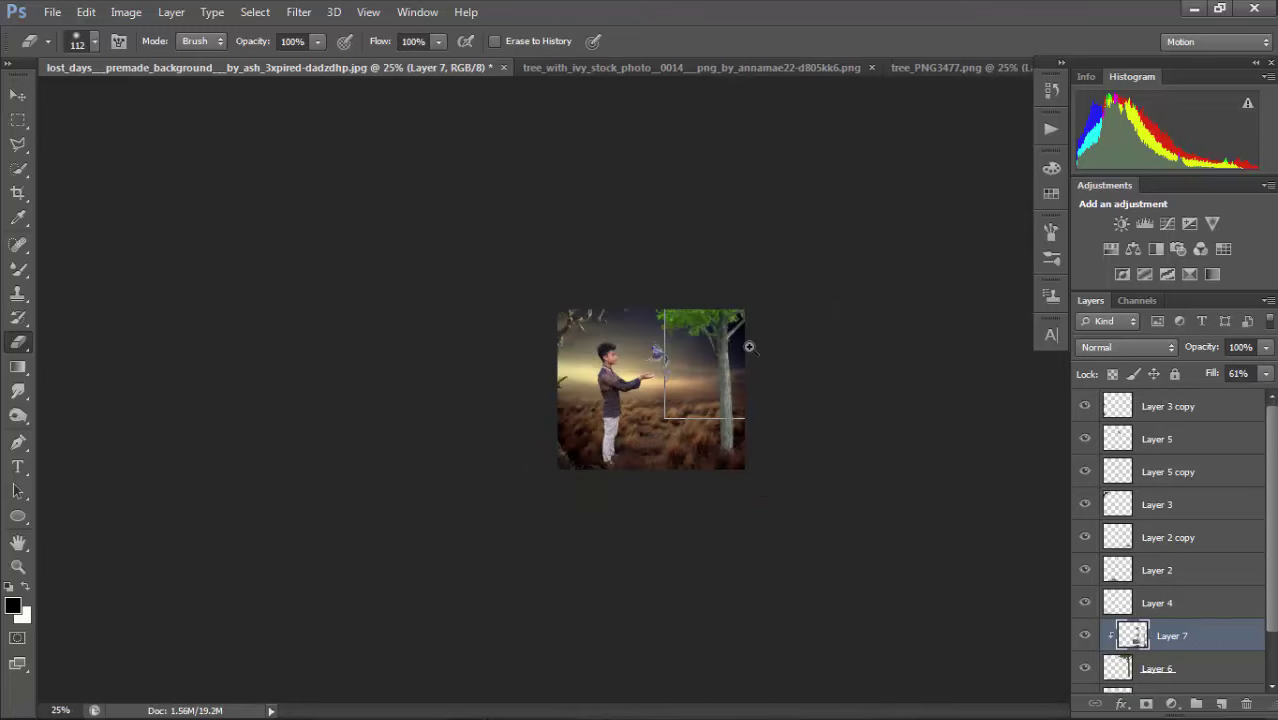
pyautogui.hotkey('ctrl', '+')
pyautogui.hotkey('ctrl', '+')
pyautogui.hotkey('ctrl', '+')
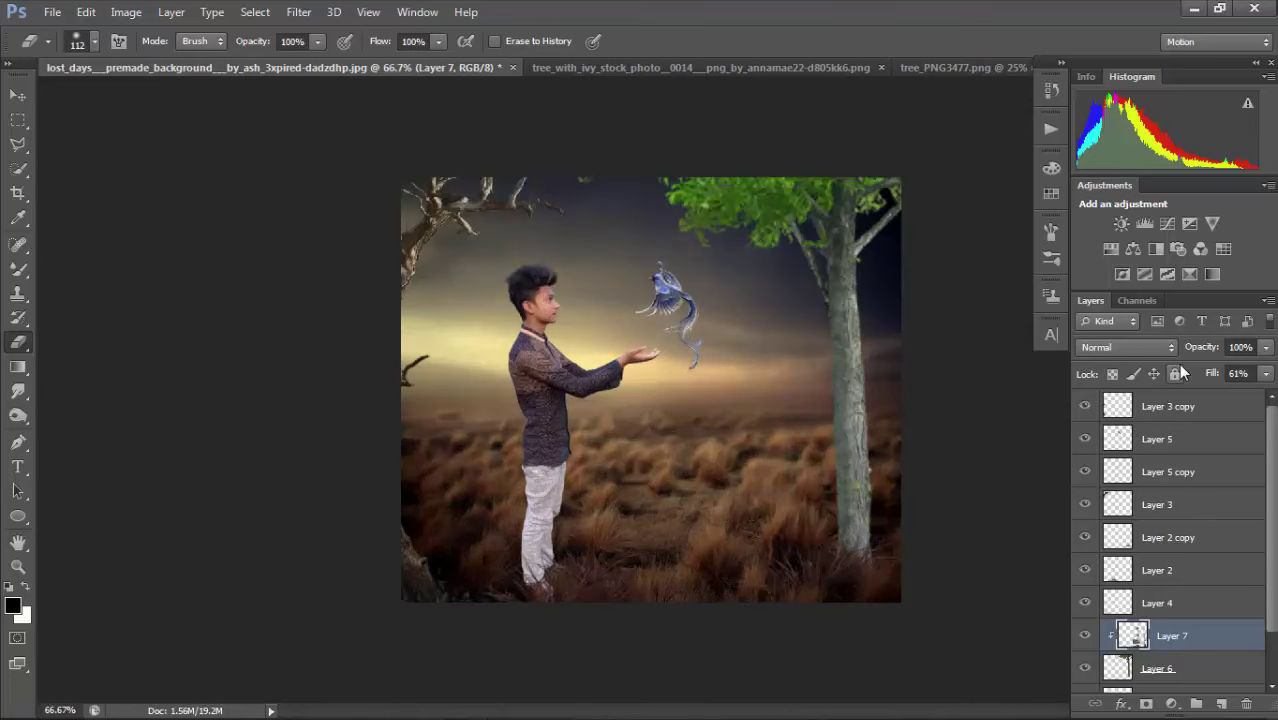
pyautogui.hotkey('ctrl', 'e')
# Adjust the tree's blue channel with a clipped Curves layer, leaving the shadow point at output 0, and merge it into Layer 6.
pyautogui.click(1168, 224)
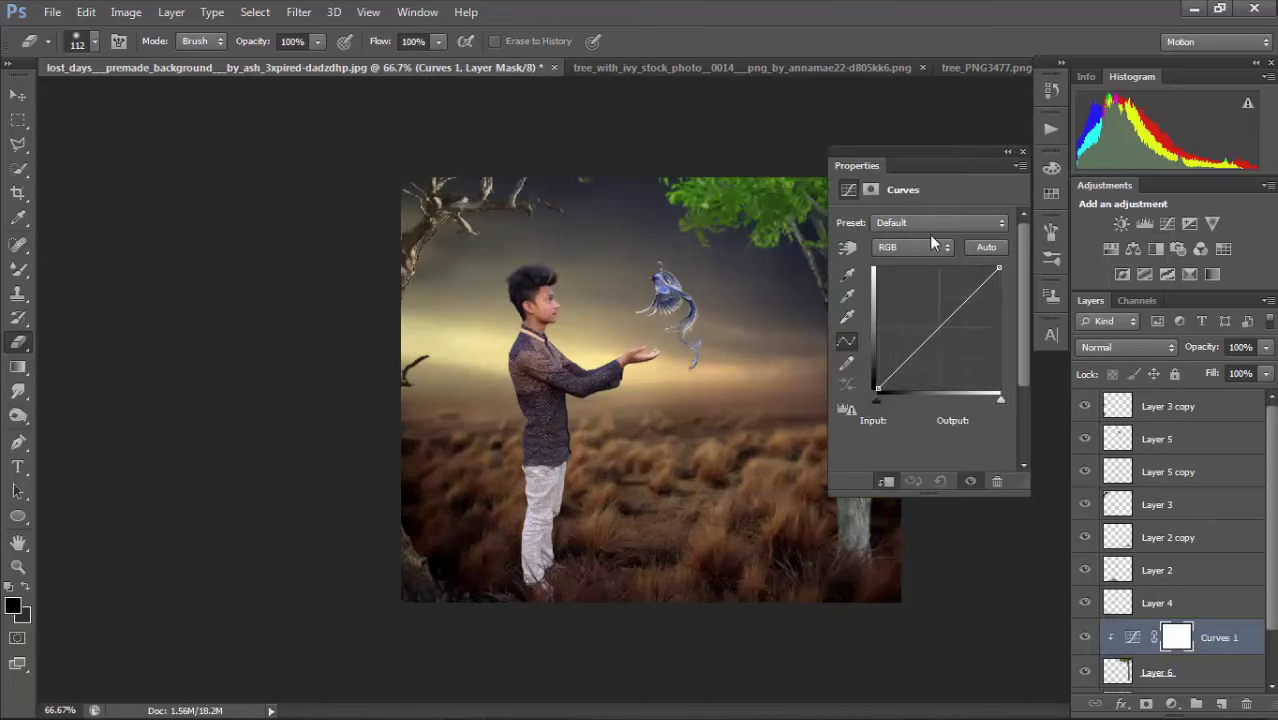
pyautogui.click(929, 226)
pyautogui.click(906, 242)
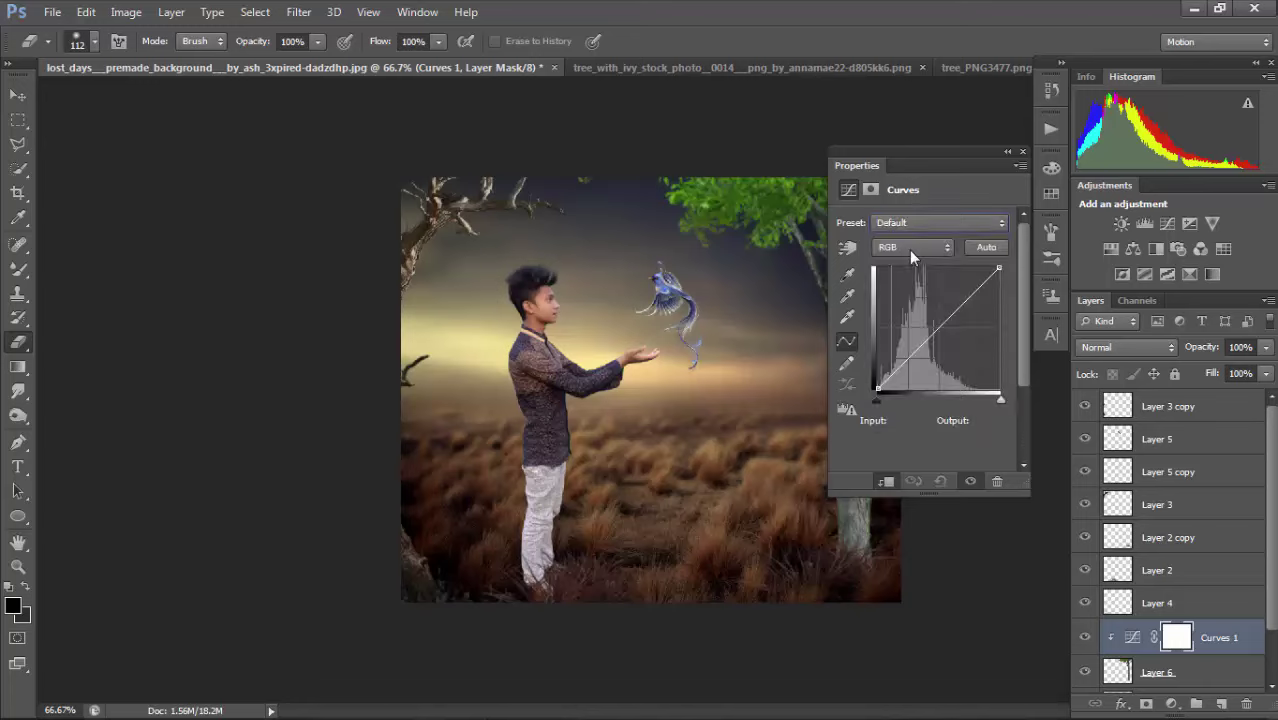
pyautogui.click(909, 248)
pyautogui.click(905, 310)
pyautogui.moveTo(999, 268); pyautogui.dragTo(992, 382)
pyautogui.moveTo(1002, 337); pyautogui.dragTo(1003, 268)
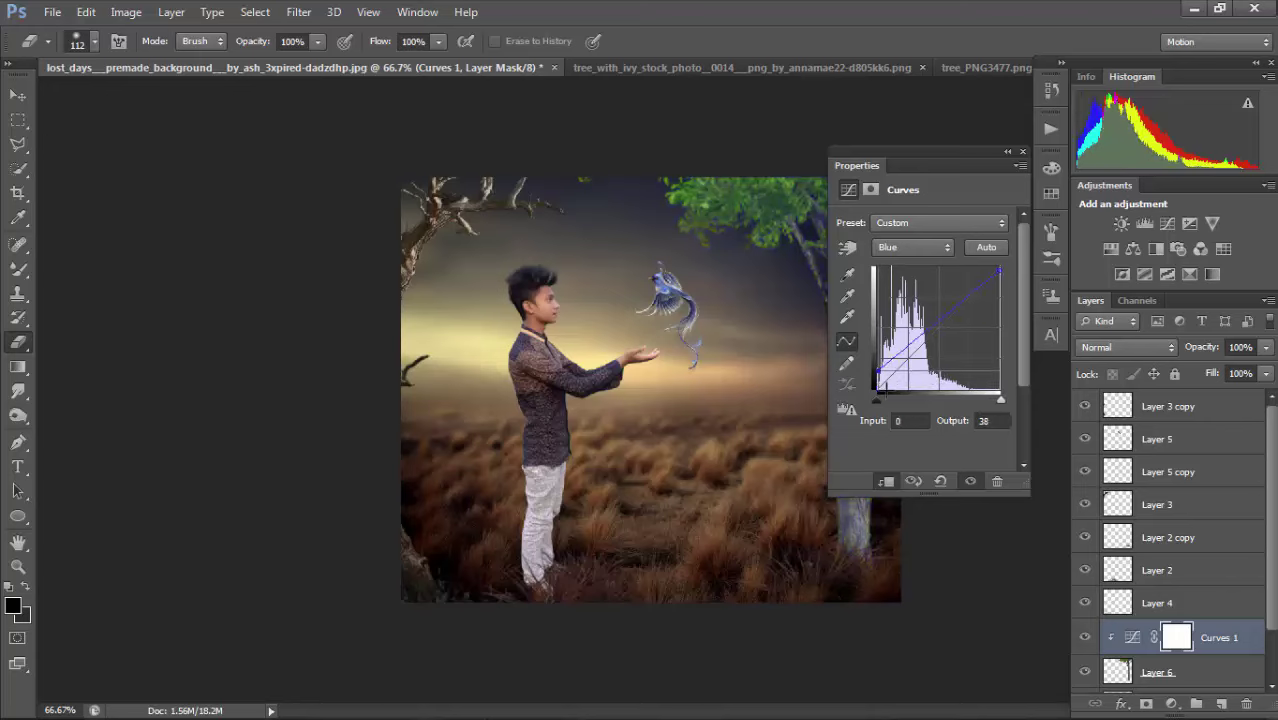
pyautogui.moveTo(877, 376); pyautogui.dragTo(877, 392)
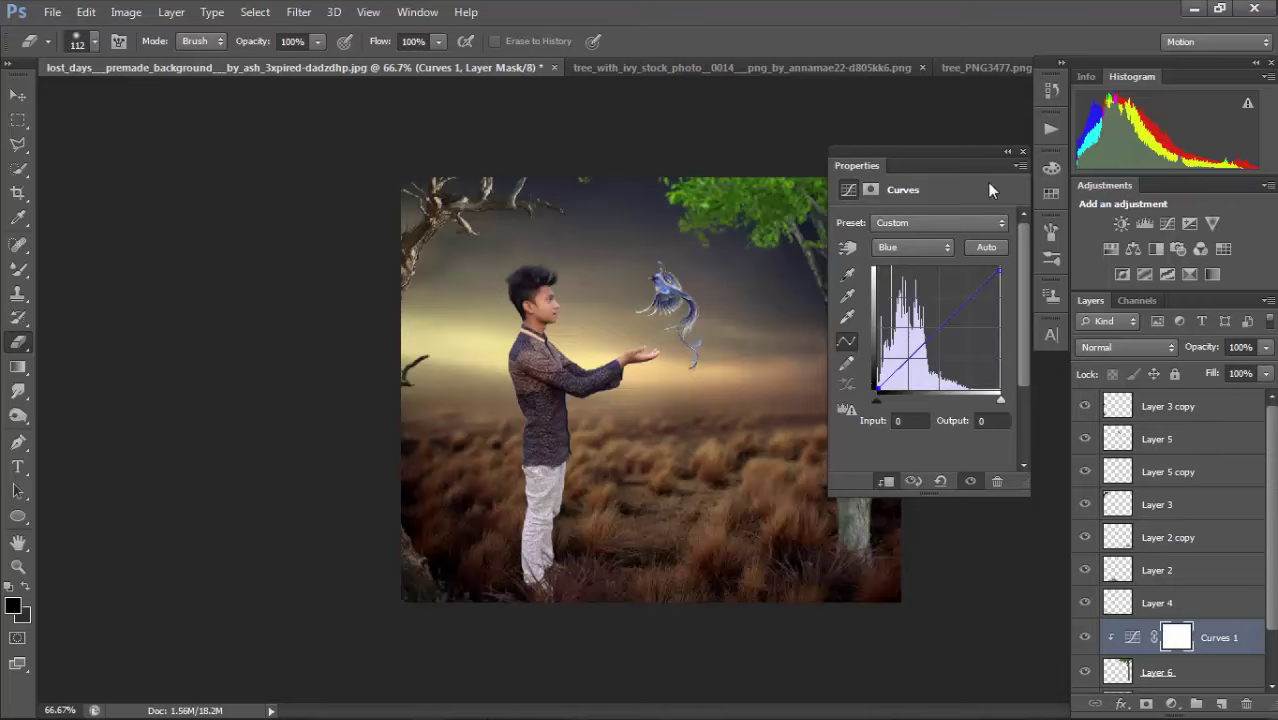
pyautogui.click(1022, 152)
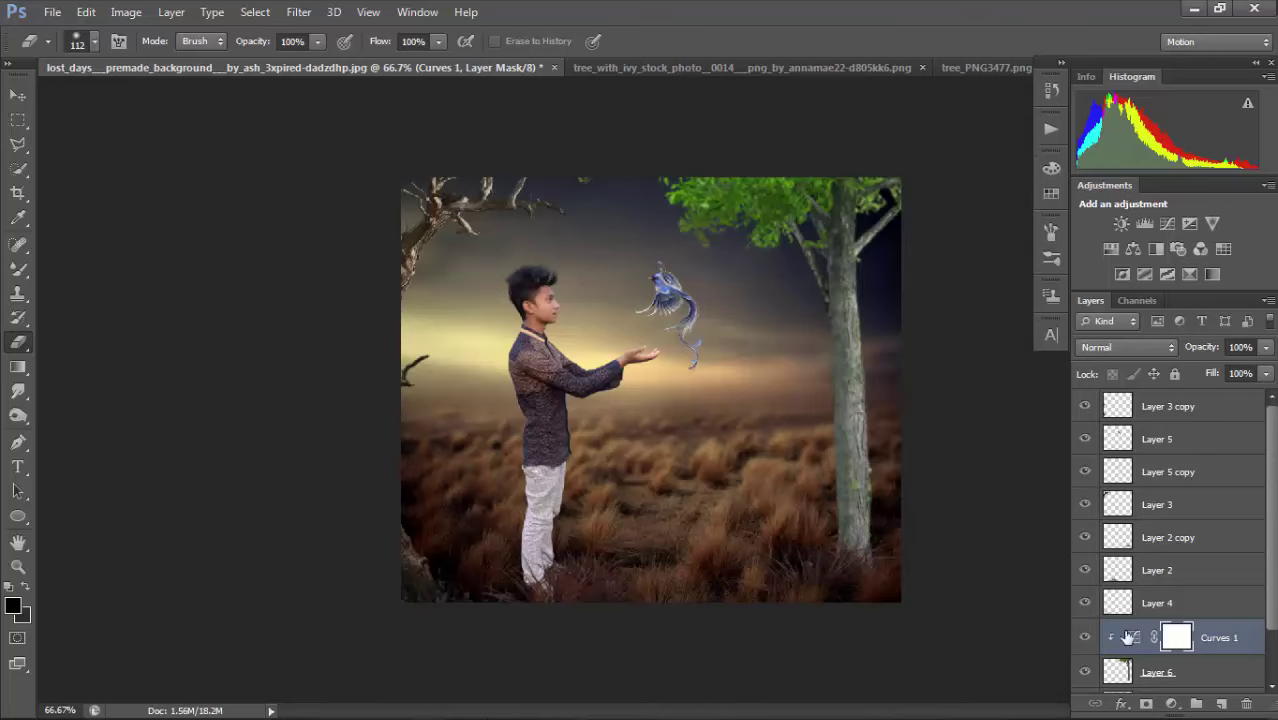
pyautogui.hotkey('ctrl', 'e')
# Apply Hue/Saturation to the tree on Layer 6 with hue -30 and saturation -26.
pyautogui.hotkey('ctrl', 'u')
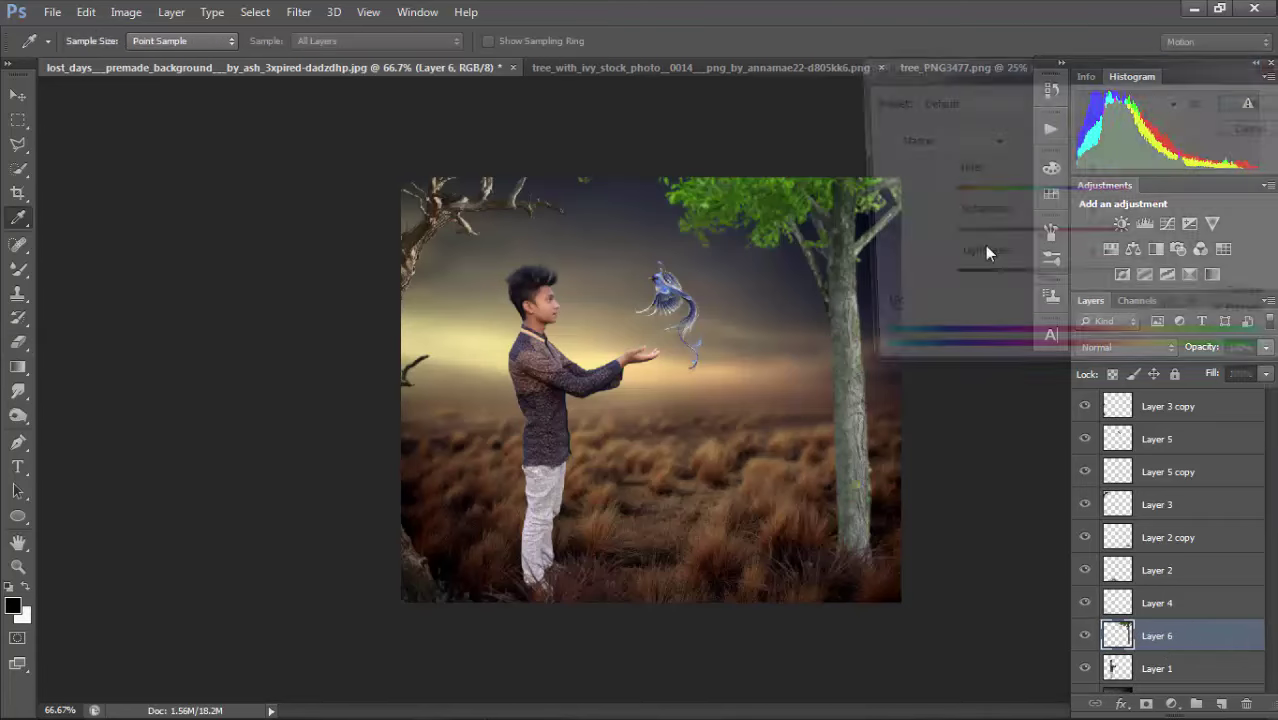
pyautogui.click(1014, 238)
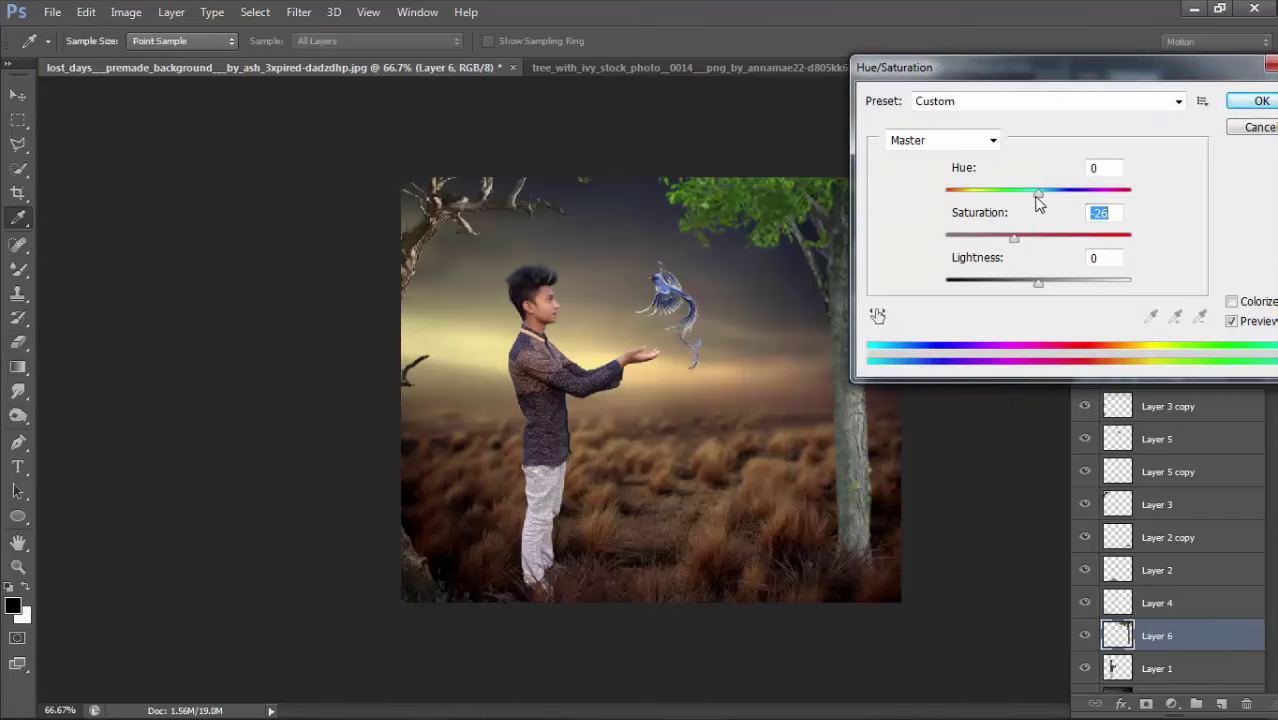
pyautogui.moveTo(1038, 193); pyautogui.dragTo(1013, 213)
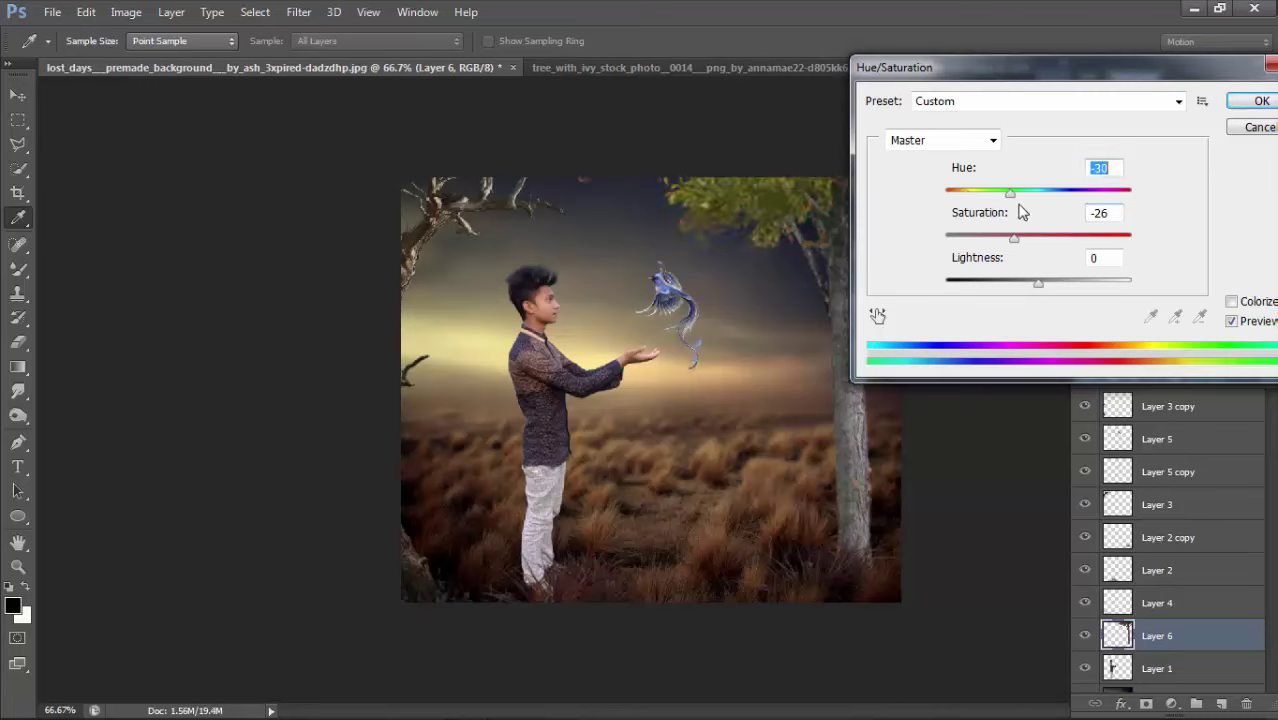
pyautogui.click(1236, 103)
pyautogui.press('e')
pyautogui.hotkey('ctrl', '-')
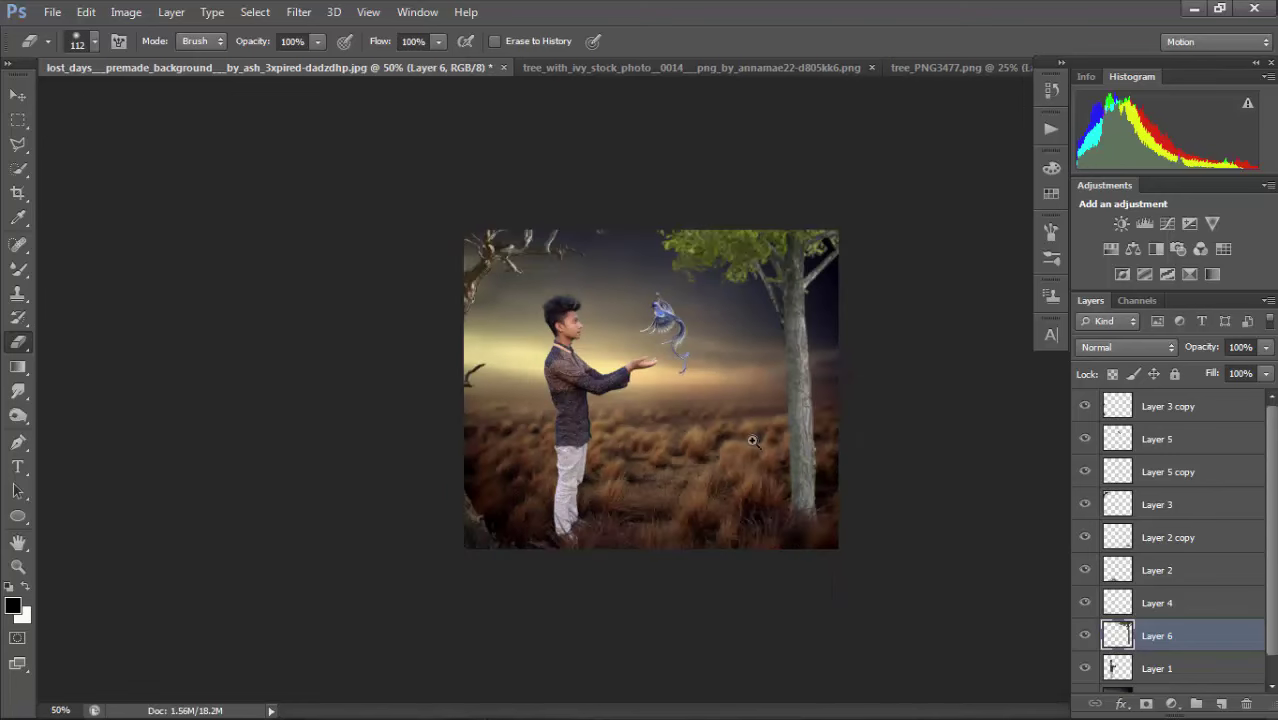
pyautogui.hotkey('ctrl', '+')
# Open the hd_tree_leaves_render image from New folder on Local Disk (E:).
pyautogui.click(14, 97)
pyautogui.click(50, 14)
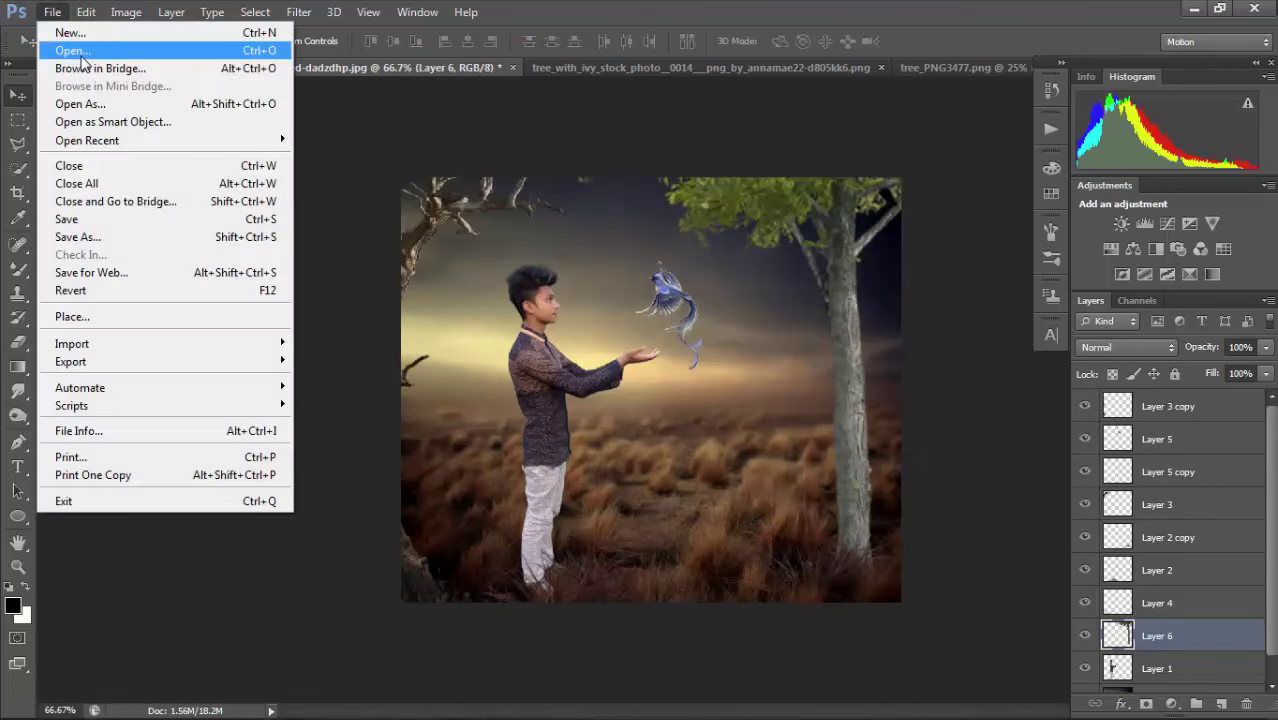
pyautogui.click(70, 48)
pyautogui.click(62, 268)
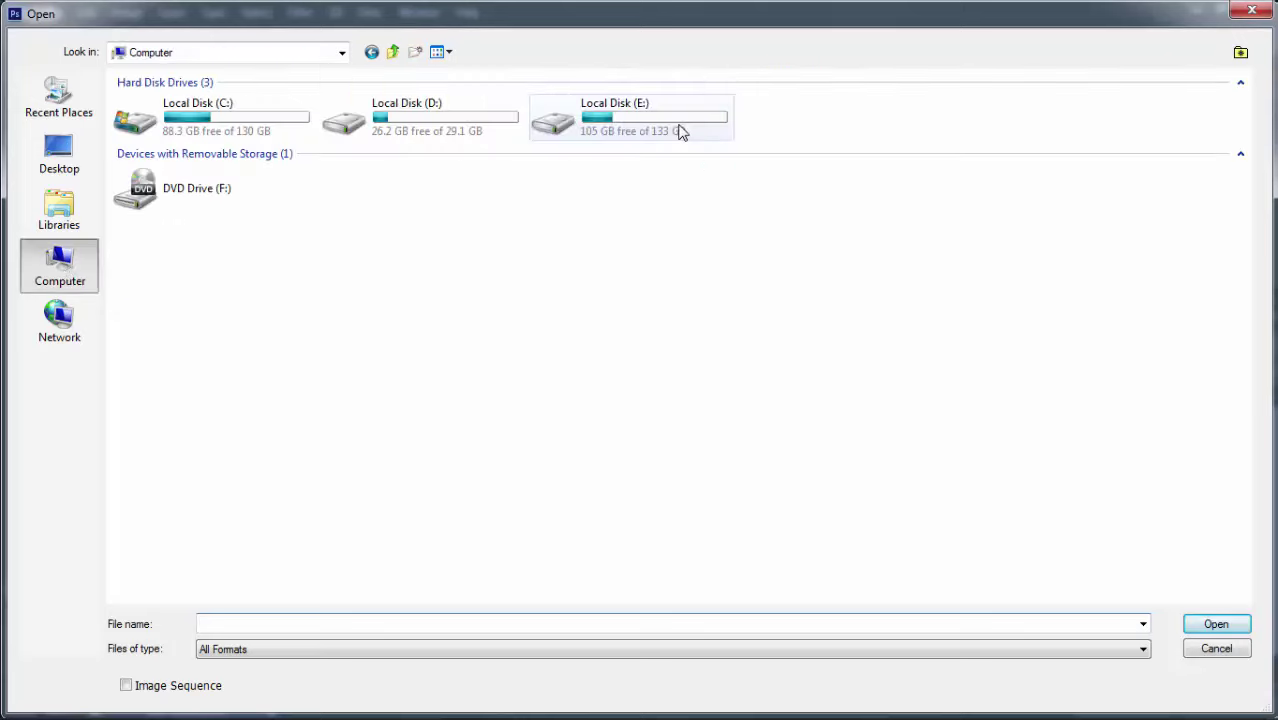
pyautogui.doubleClick(679, 131)
pyautogui.click(614, 155)
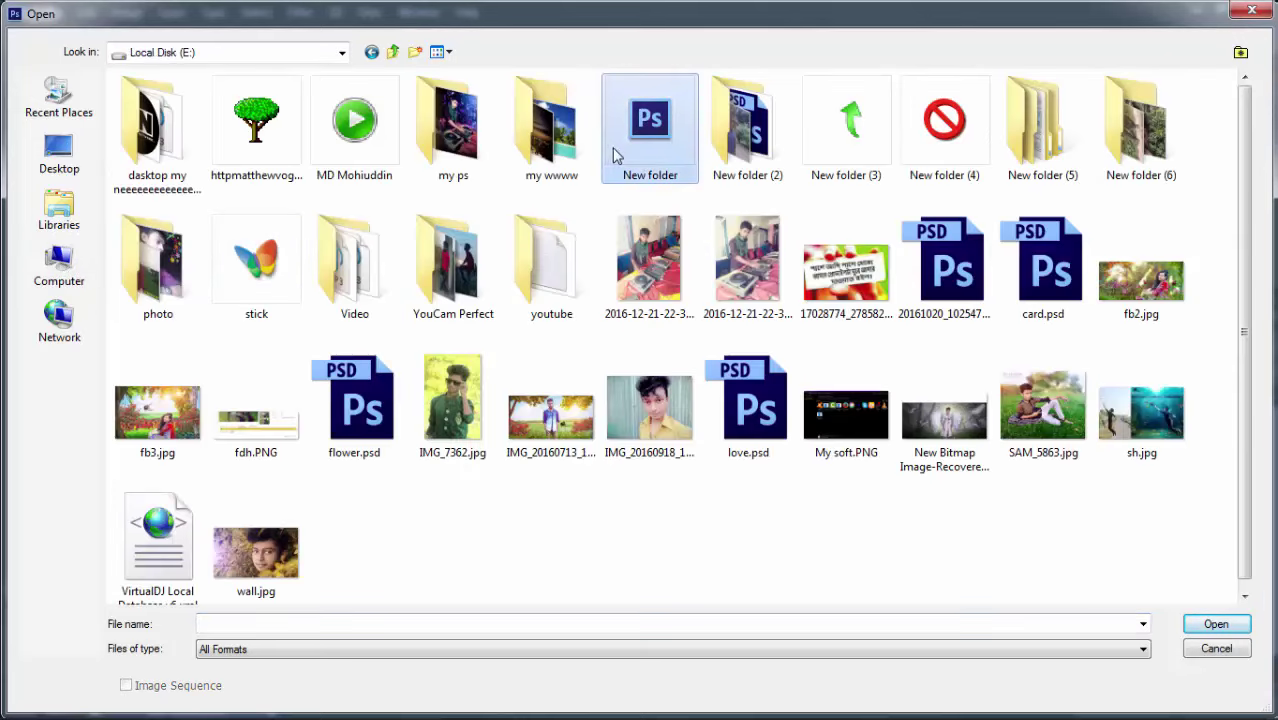
pyautogui.doubleClick(616, 158)
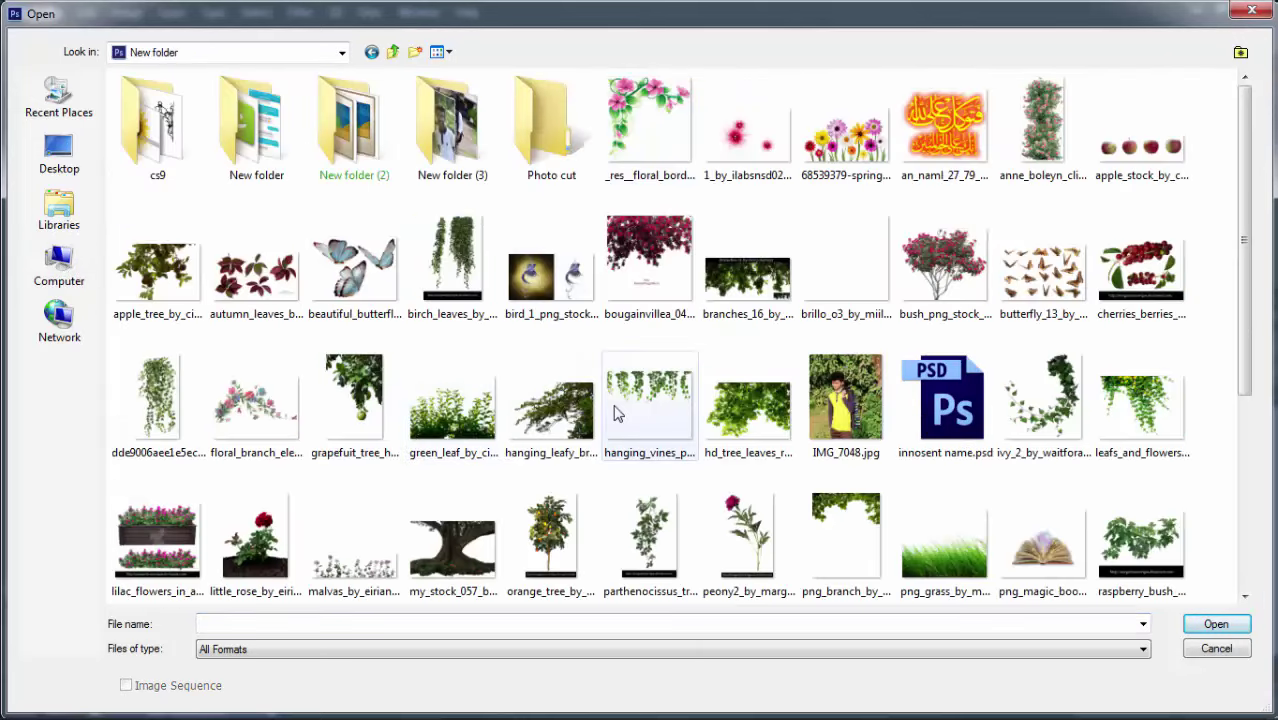
pyautogui.doubleClick(752, 410)
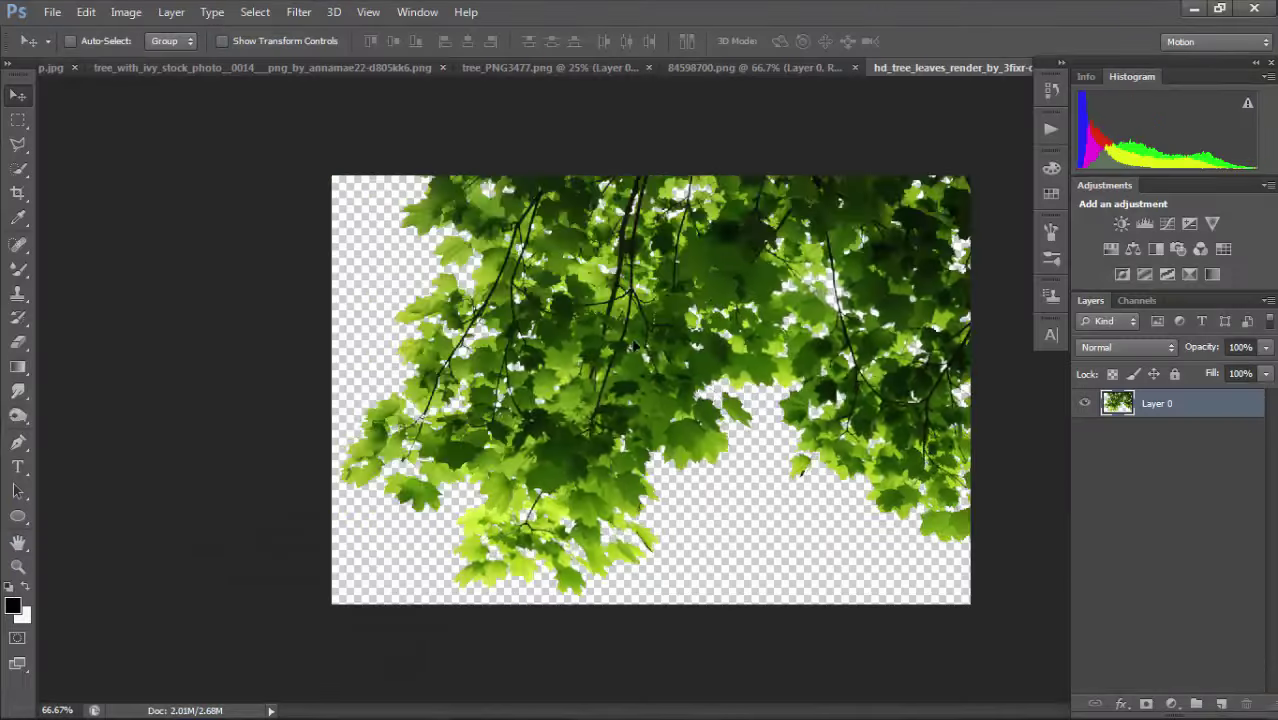
# Bring the maple leaves into the composite above Layer 6, scaled to about 29% and rotated about 13°.
pyautogui.moveTo(662, 404); pyautogui.dragTo(196, 75)
pyautogui.moveTo(635, 221); pyautogui.dragTo(663, 214)
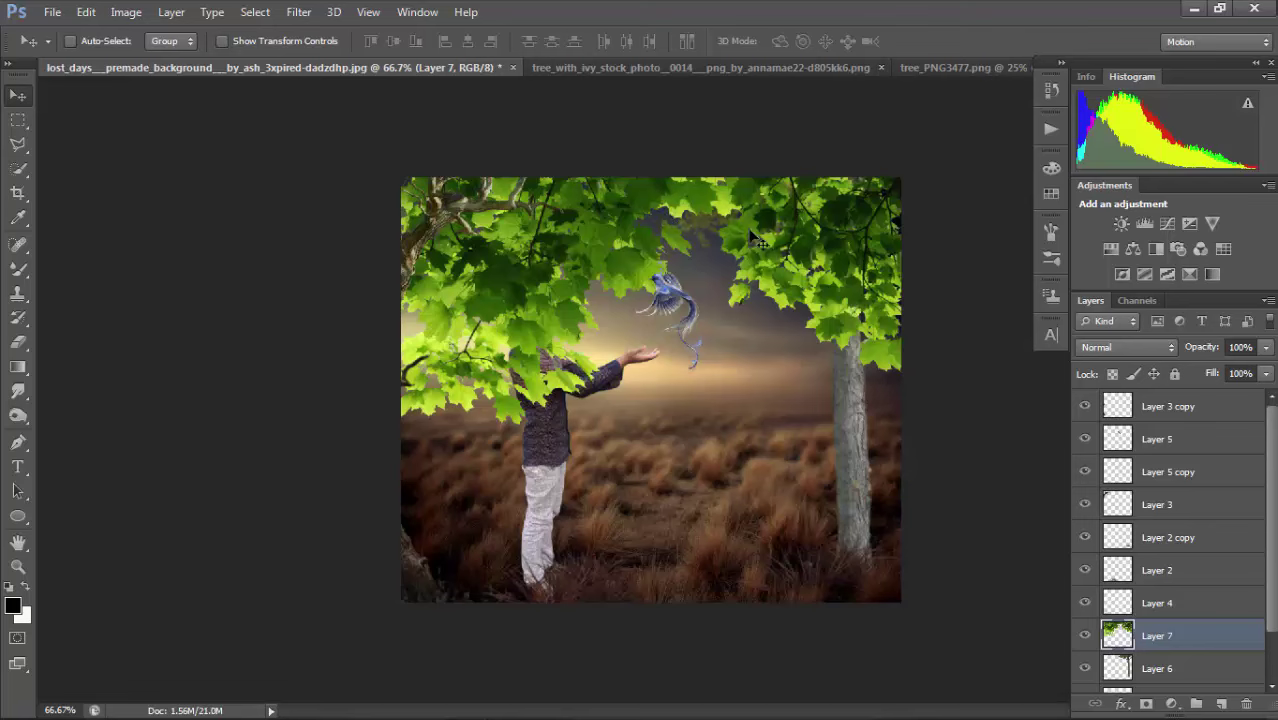
pyautogui.hotkey('ctrl', 't')
pyautogui.moveTo(913, 427); pyautogui.dragTo(845, 294)
pyautogui.moveTo(788, 280); pyautogui.dragTo(767, 257)
pyautogui.moveTo(930, 181); pyautogui.dragTo(932, 227)
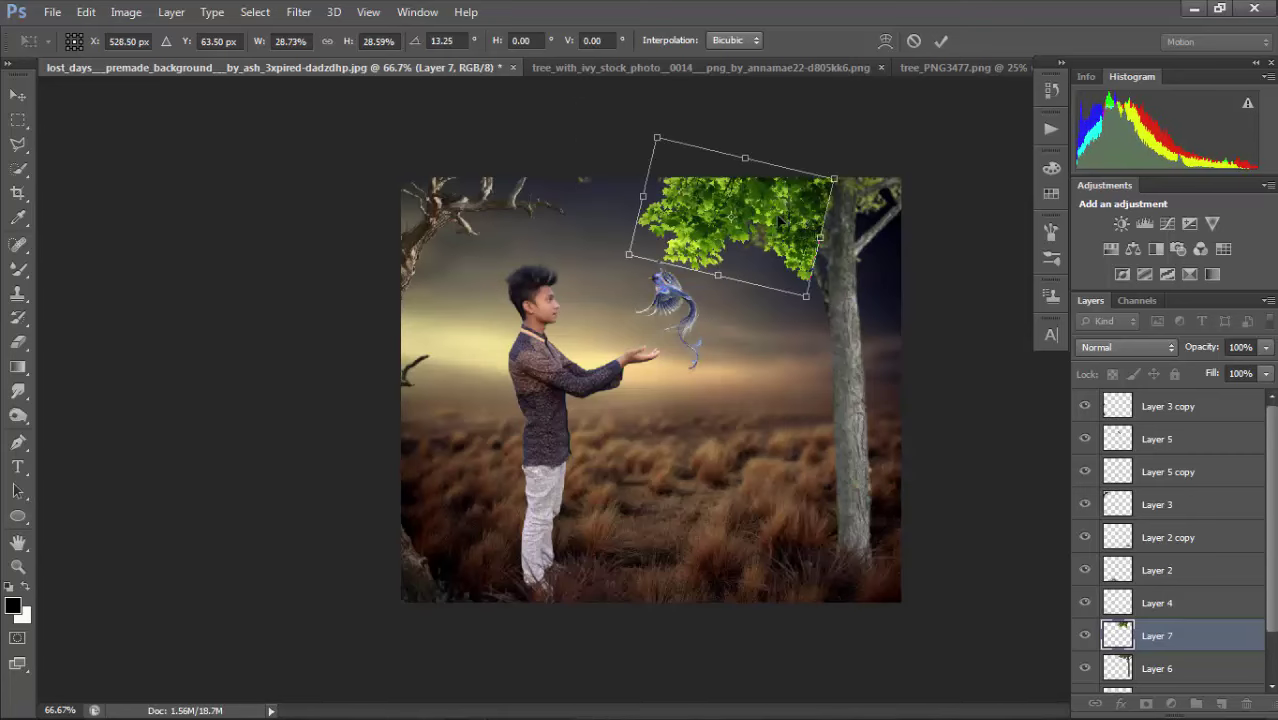
# Fit the maple leaves over the tree's left crown at the image's upper edge and stretch their width to about 107%.
pyautogui.moveTo(781, 220); pyautogui.dragTo(802, 212)
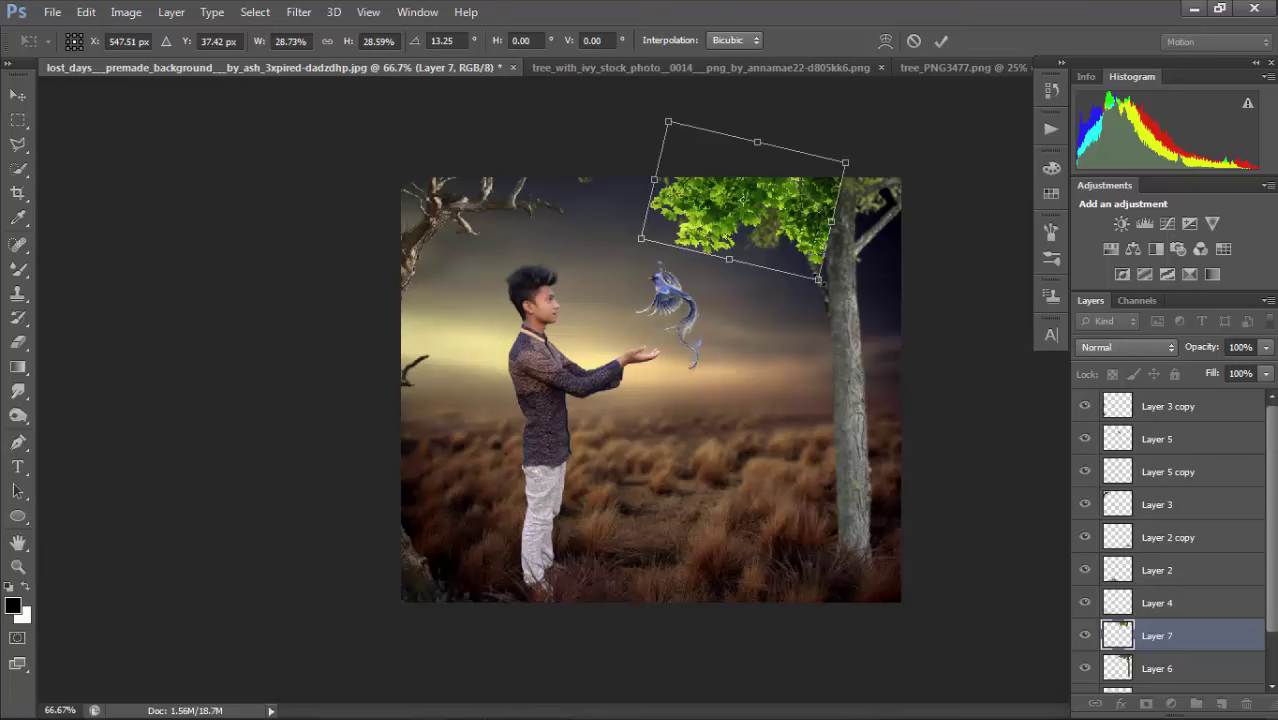
pyautogui.moveTo(820, 282); pyautogui.dragTo(830, 291)
pyautogui.moveTo(806, 247); pyautogui.dragTo(826, 203)
pyautogui.press('Return')
pyautogui.hotkey('ctrl', 't')
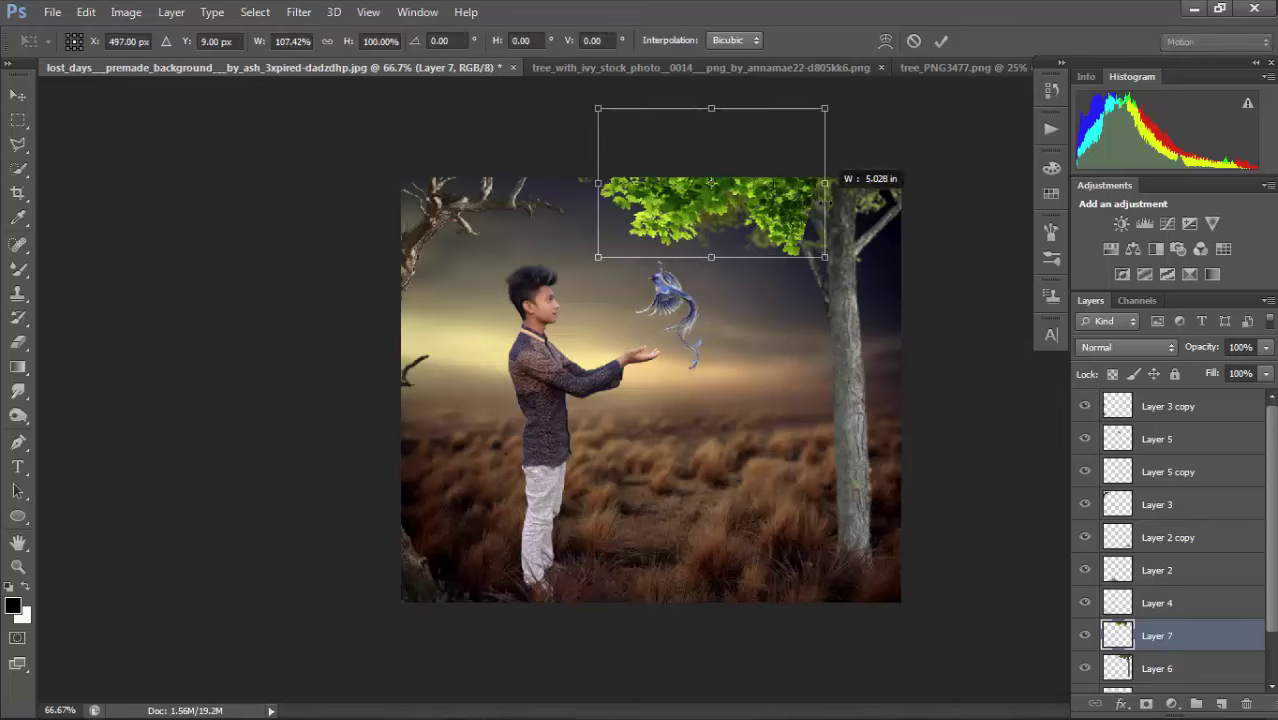
pyautogui.press('Return')
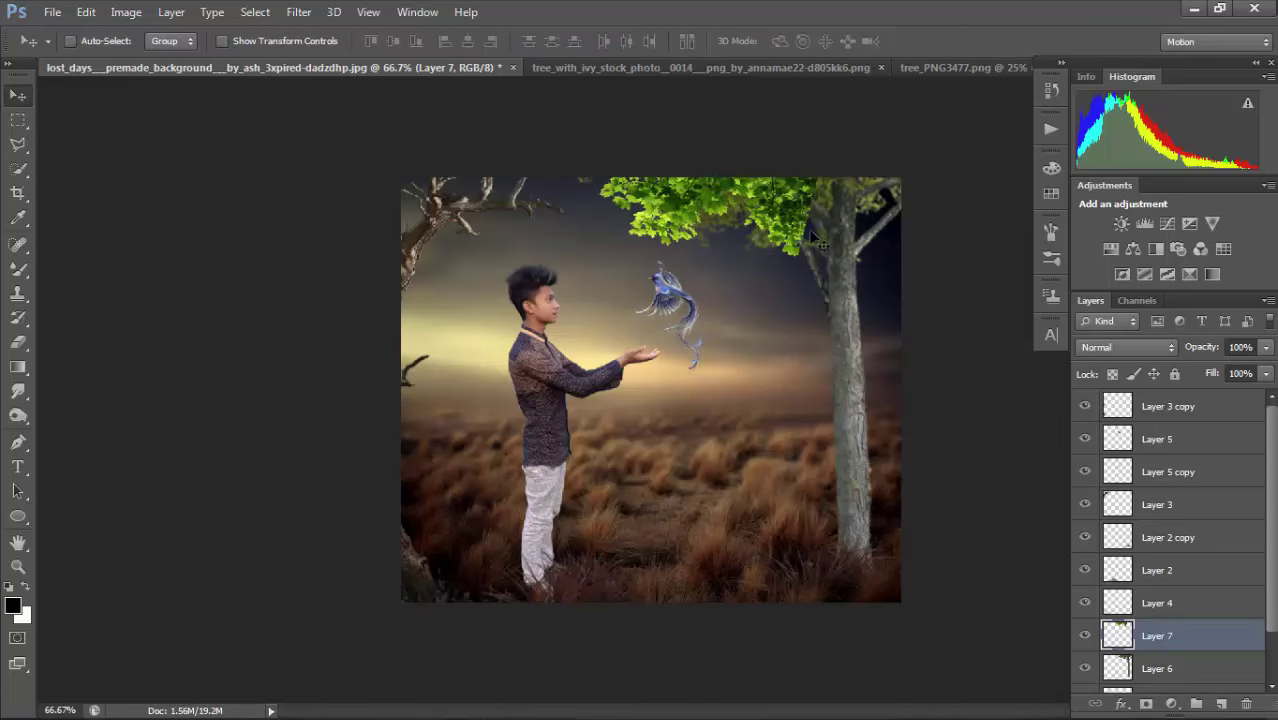
# Erase the right edge of the maple leaves near the trunk with the soft 112 px Eraser at 0% hardness.
pyautogui.click(17, 343)
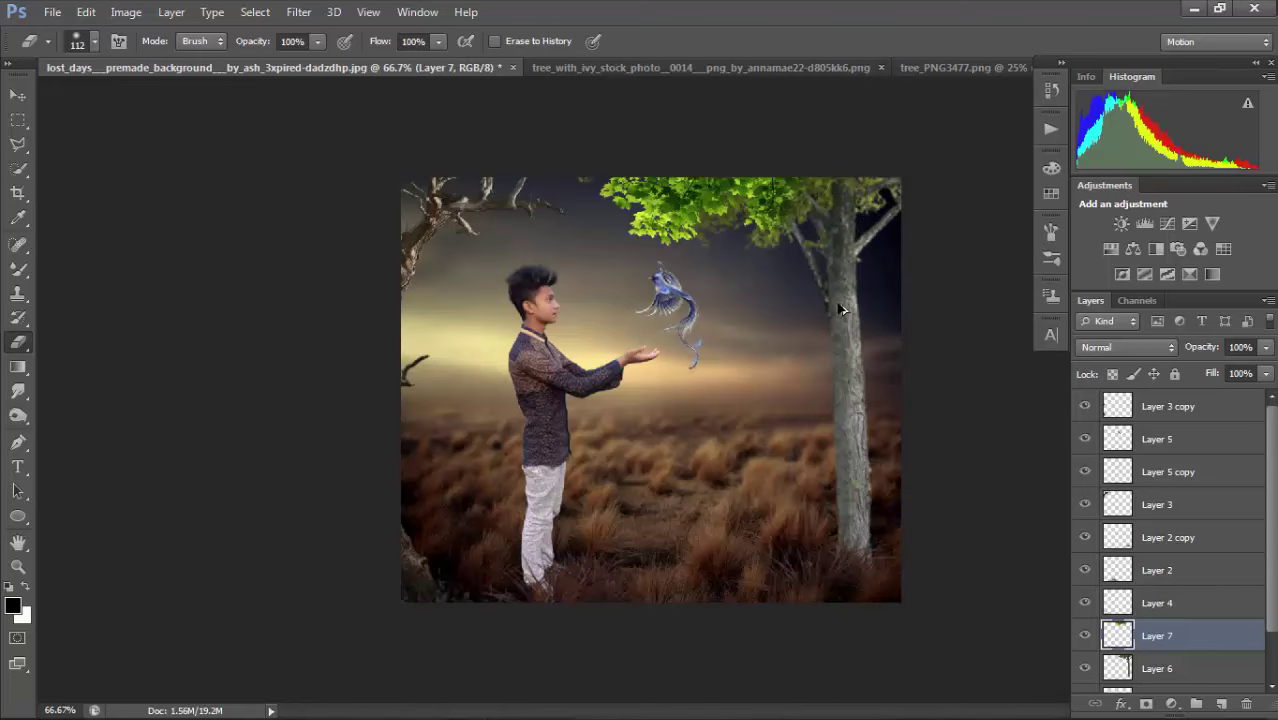
pyautogui.rightClick(876, 345)
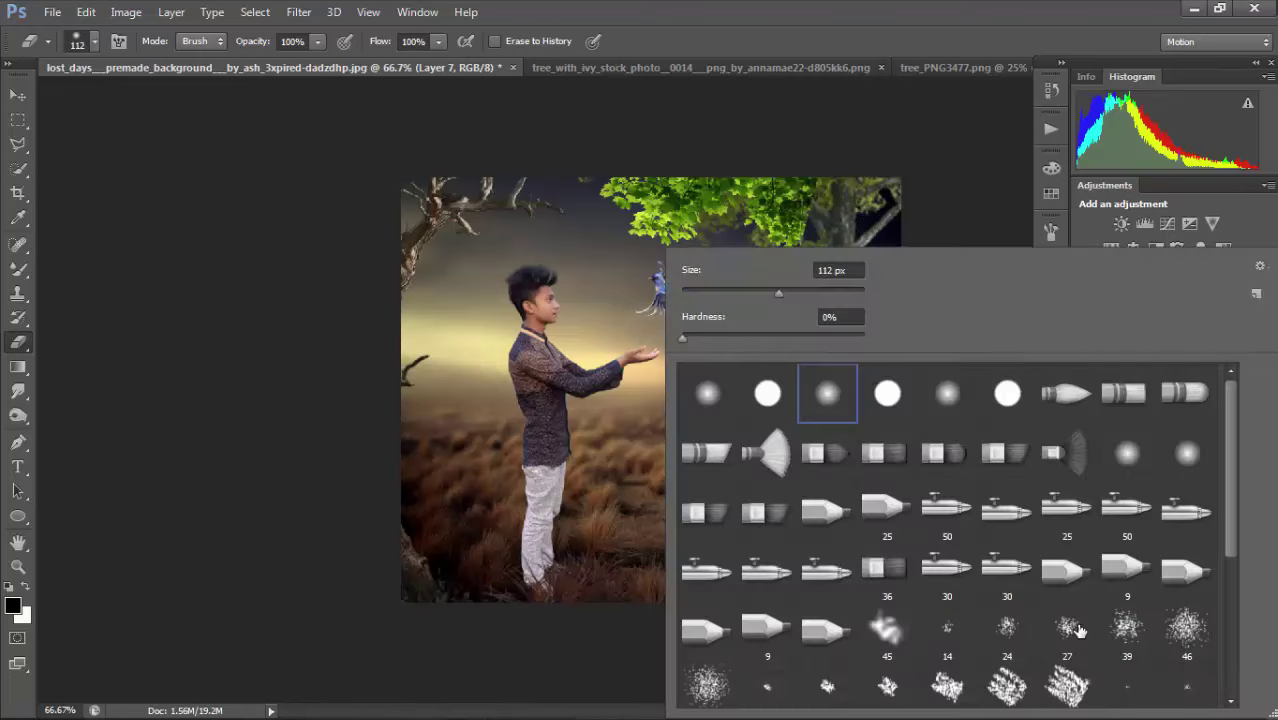
pyautogui.click(887, 393)
pyautogui.press('Return')
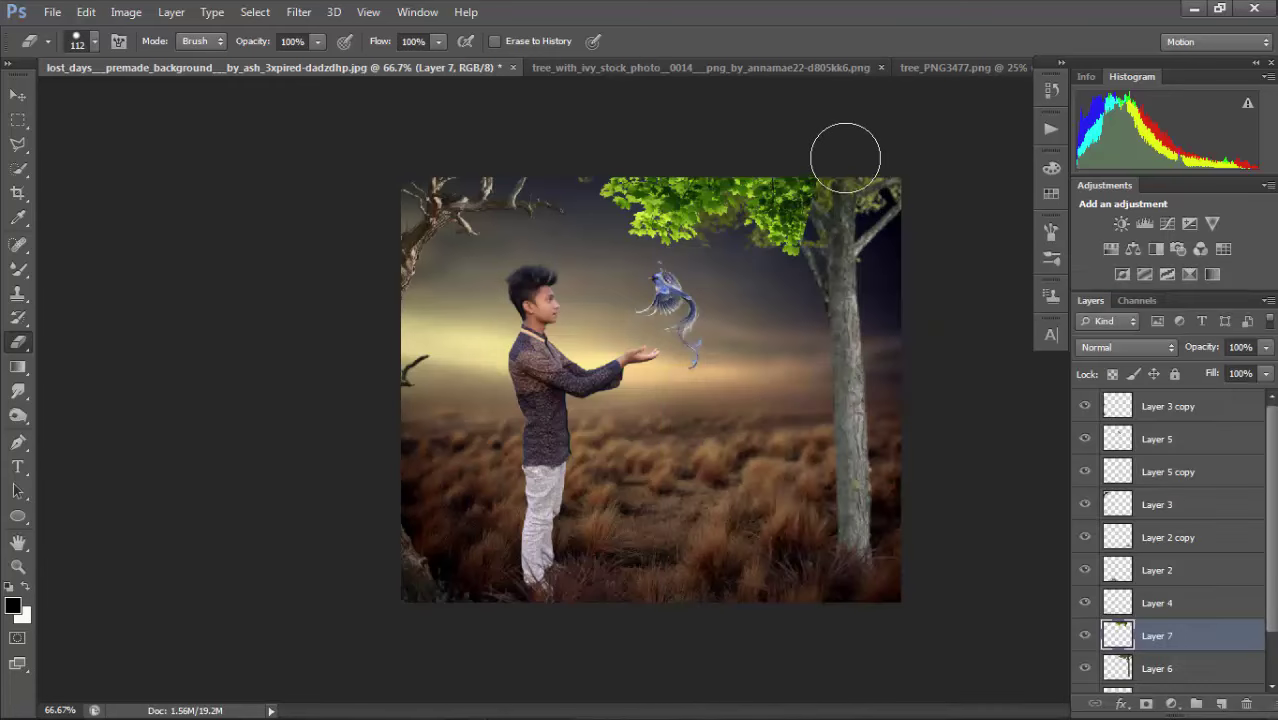
pyautogui.moveTo(857, 250)
pyautogui.mouseDown()
pyautogui.moveTo(832, 312)
pyautogui.moveTo(835, 220)
pyautogui.moveTo(820, 324)
pyautogui.moveTo(794, 272)
pyautogui.mouseUp()
pyautogui.rightClick(835, 285)
pyautogui.click(824, 386)
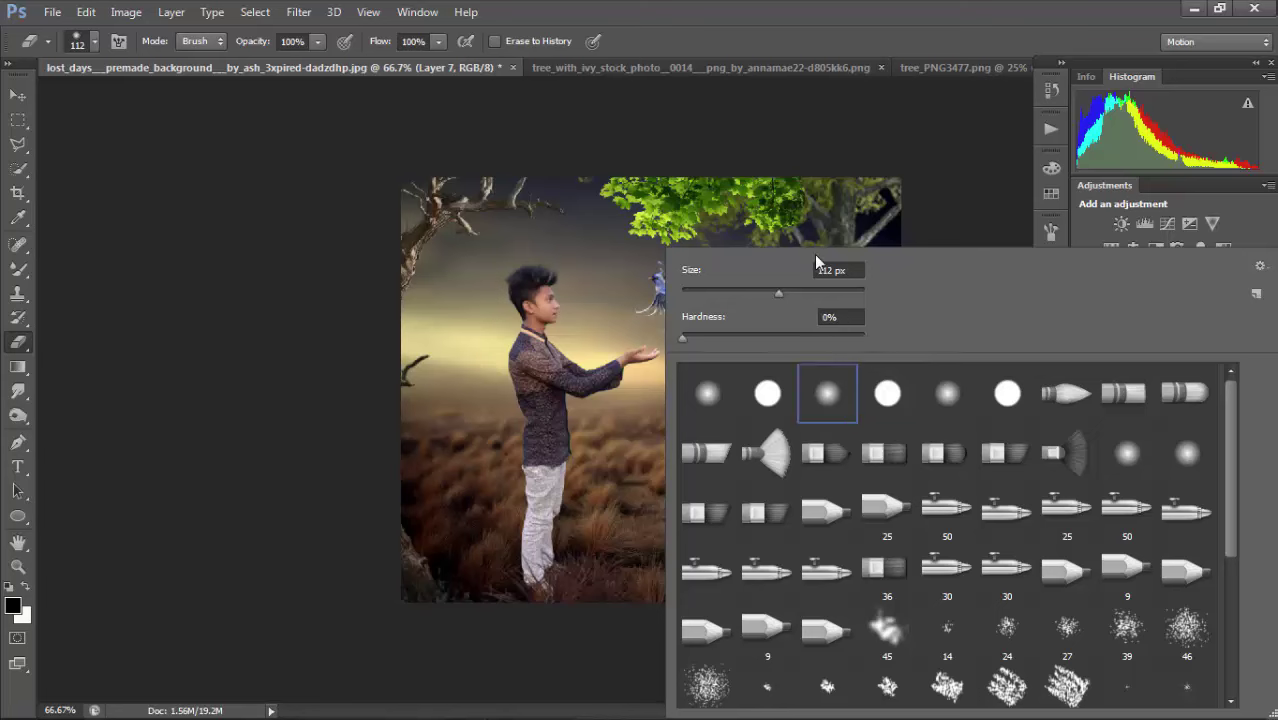
pyautogui.click(811, 240)
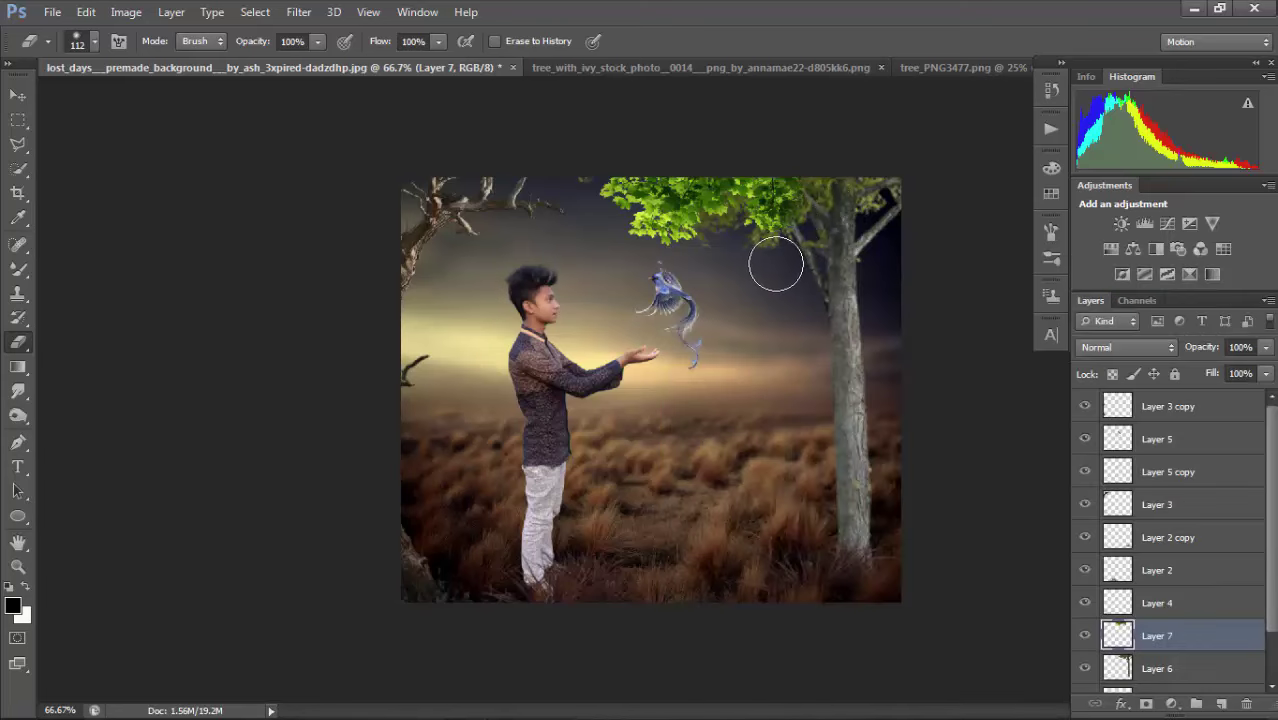
pyautogui.hotkey('ctrl', '-')
pyautogui.hotkey('ctrl', '-')
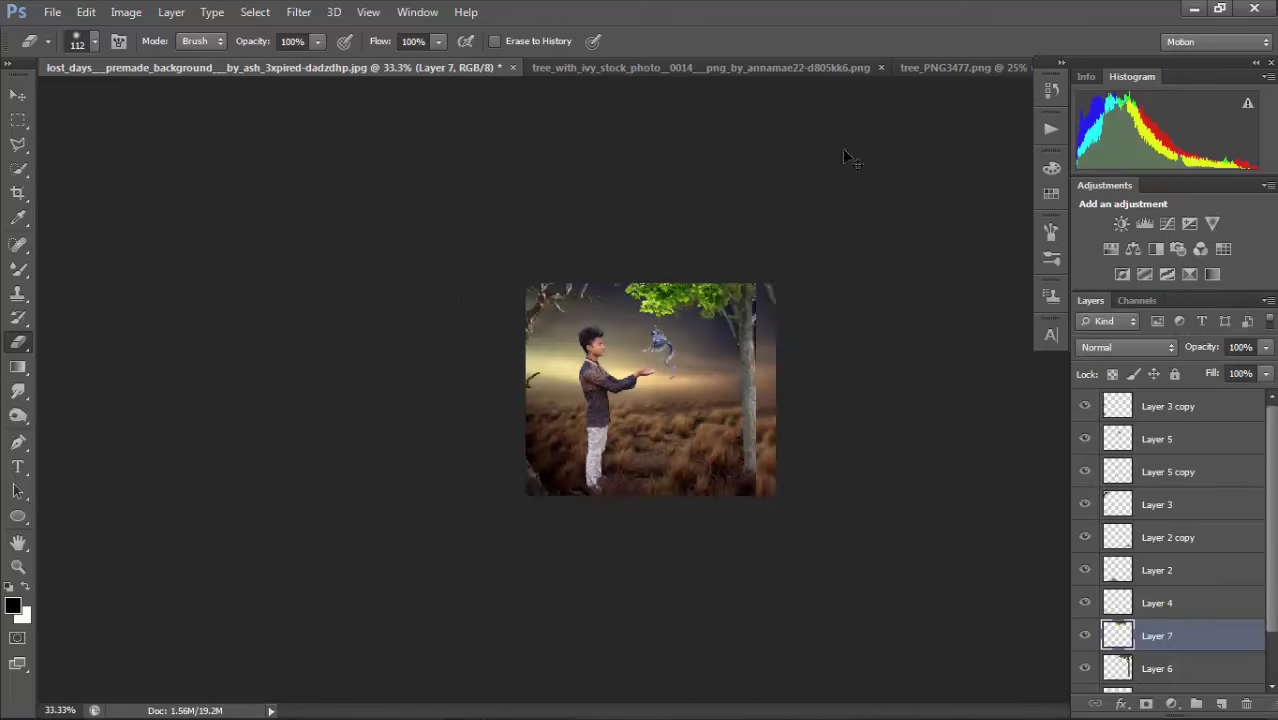
# Duplicate the leaf foliage on Layer 7 and place the copy over the upper right of the tree.
pyautogui.hotkey('ctrl', '+')
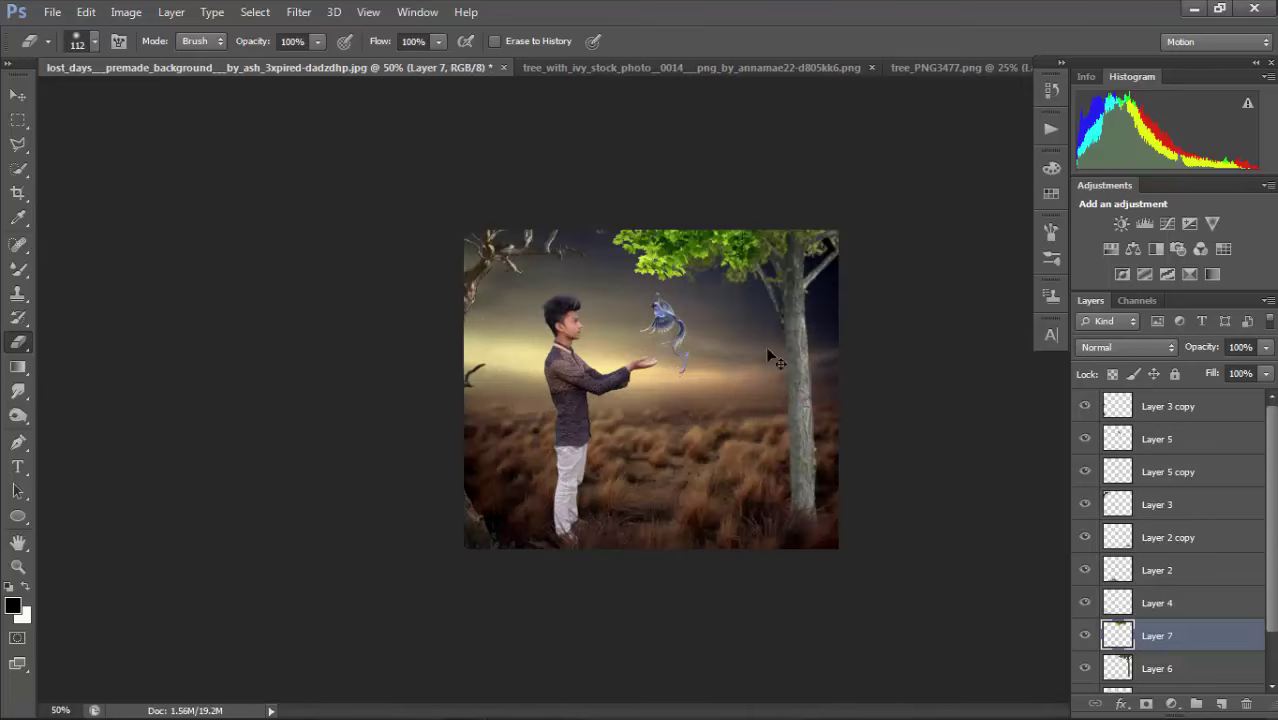
pyautogui.moveTo(775, 358); pyautogui.dragTo(886, 248)
pyautogui.scroll(-3, 1274, 548)
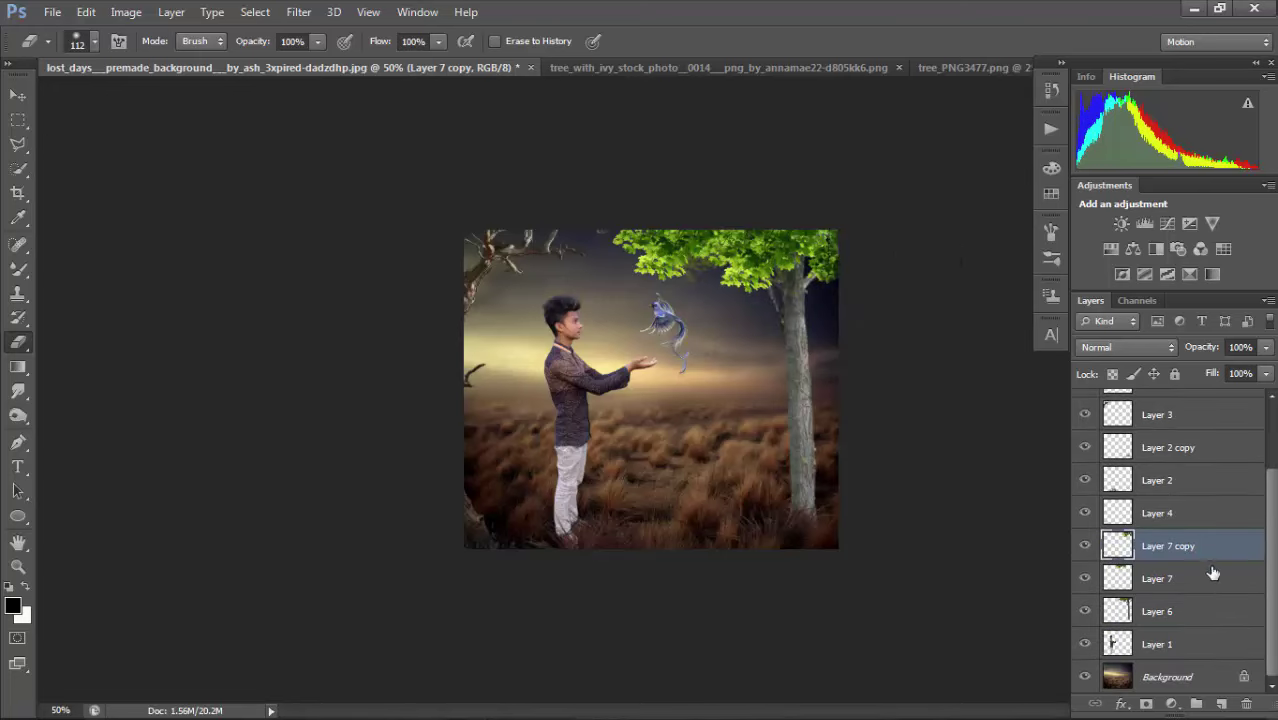
# Move Layer 7 copy beneath Layer 6 so its leaves sit behind the trunk, and shift the foliage slightly.
pyautogui.moveTo(1204, 558); pyautogui.dragTo(1198, 627)
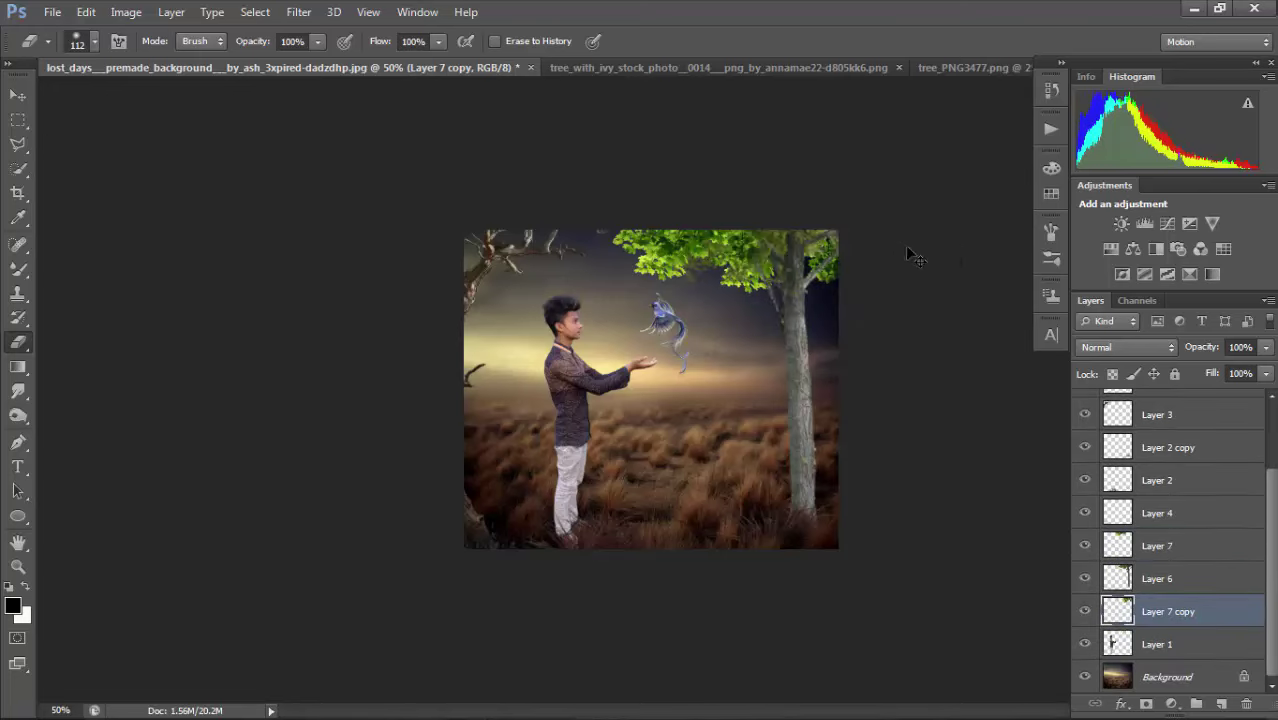
pyautogui.moveTo(908, 255)
pyautogui.mouseDown()
pyautogui.moveTo(919, 267)
pyautogui.moveTo(945, 254)
pyautogui.moveTo(900, 253)
pyautogui.mouseUp()
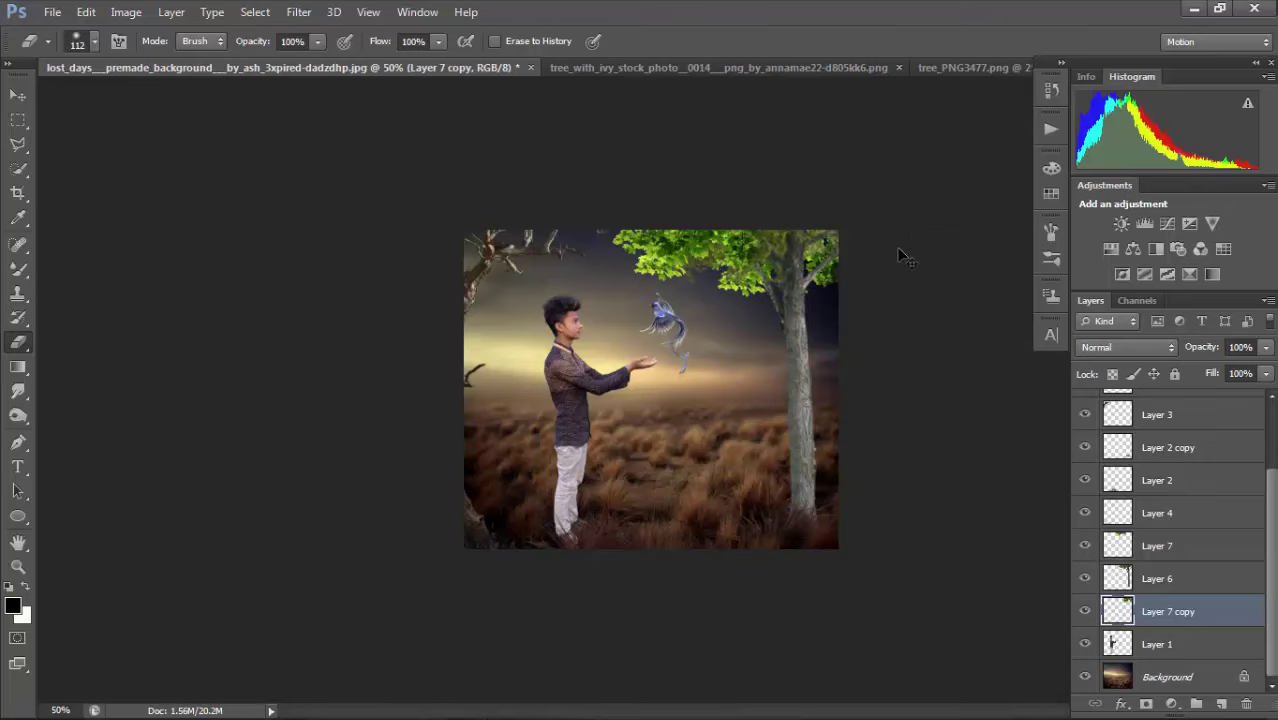
pyautogui.hotkey('ctrl', '-')
pyautogui.hotkey('ctrl', '+')
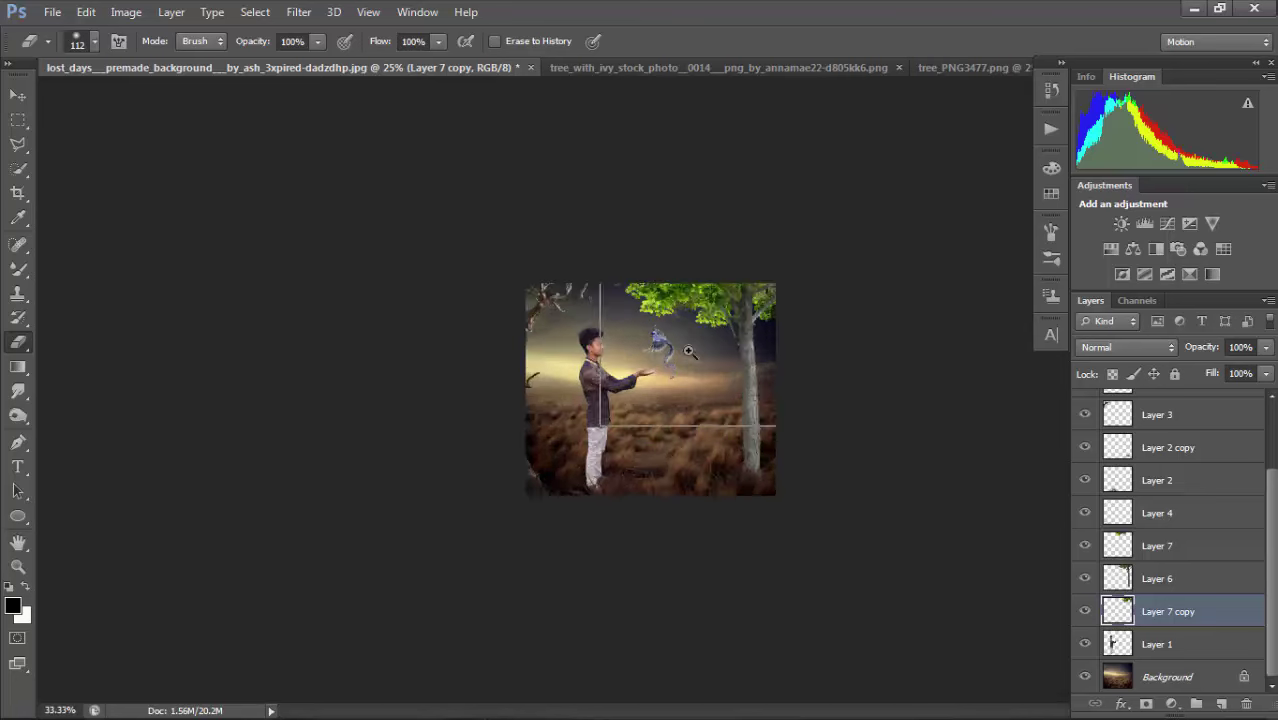
pyautogui.hotkey('ctrl', '+')
# Close the tree_with_ivy, tree_PNG3477, 84598700 and hd_tree_leaves_render documents, keeping only the lost_days composition open.
pyautogui.click(18, 94)
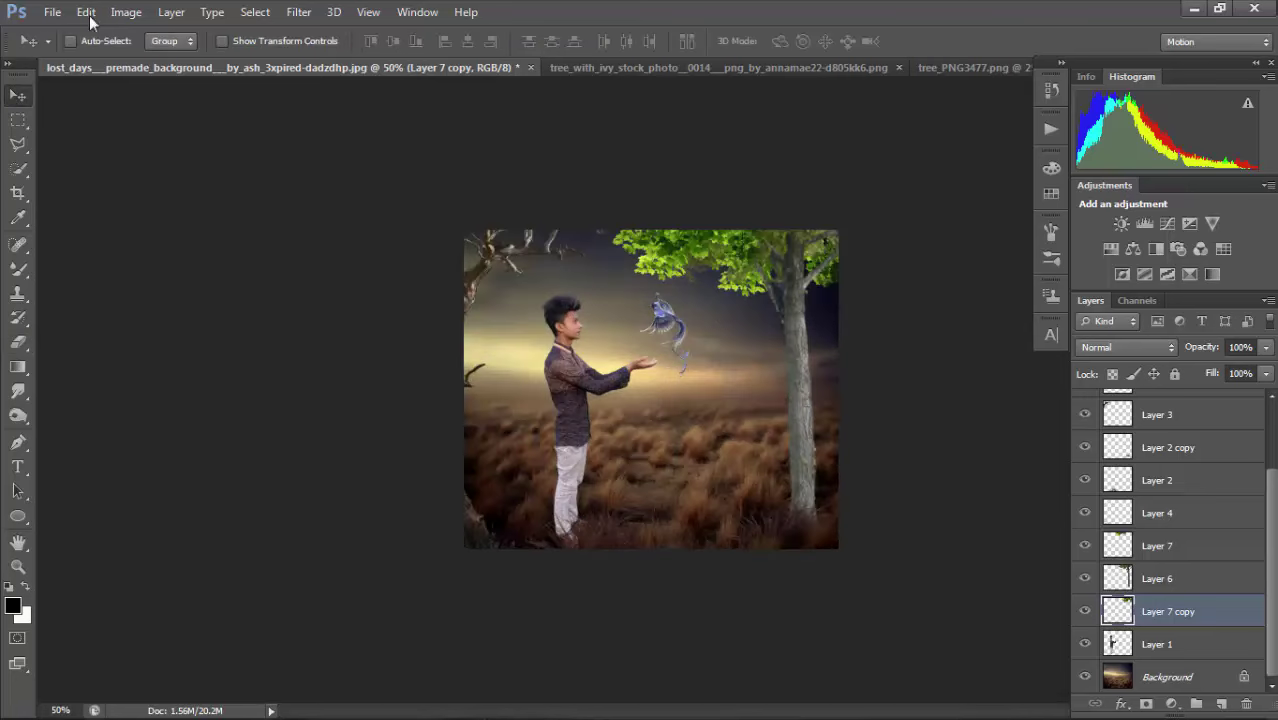
pyautogui.click(52, 12)
pyautogui.click(877, 73)
pyautogui.click(877, 70)
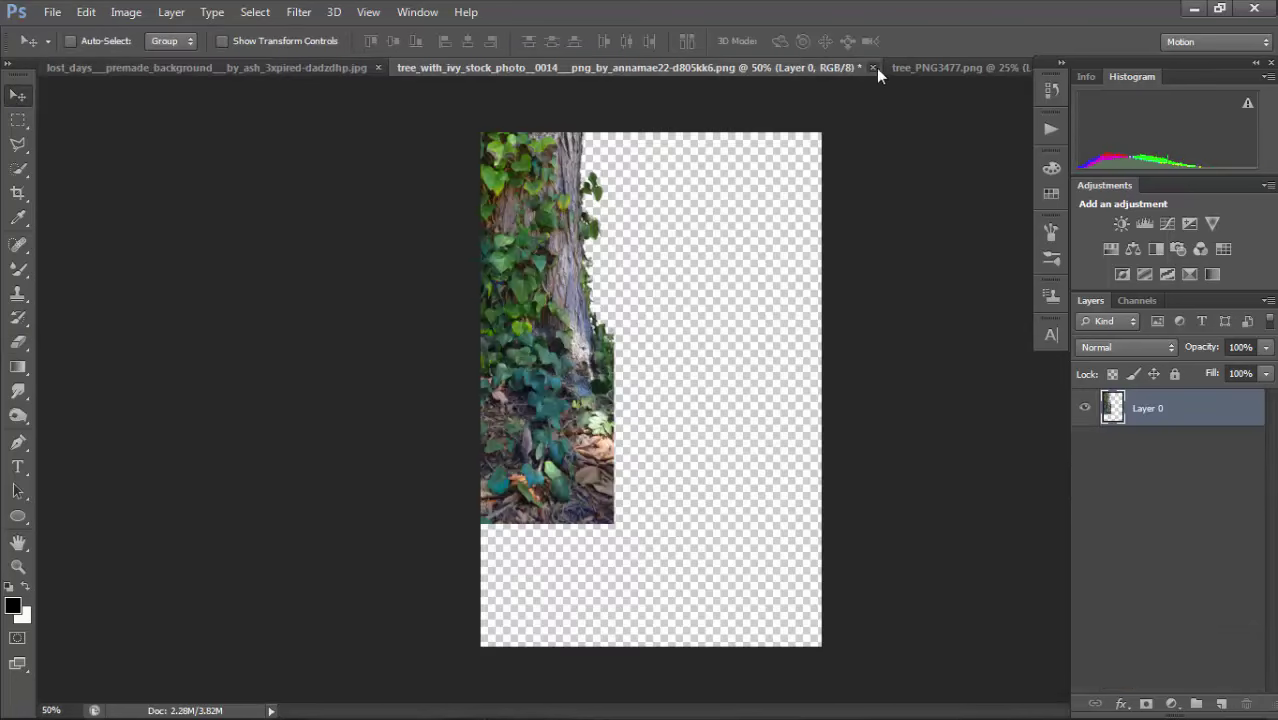
pyautogui.click(876, 68)
pyautogui.click(643, 289)
pyautogui.click(755, 67)
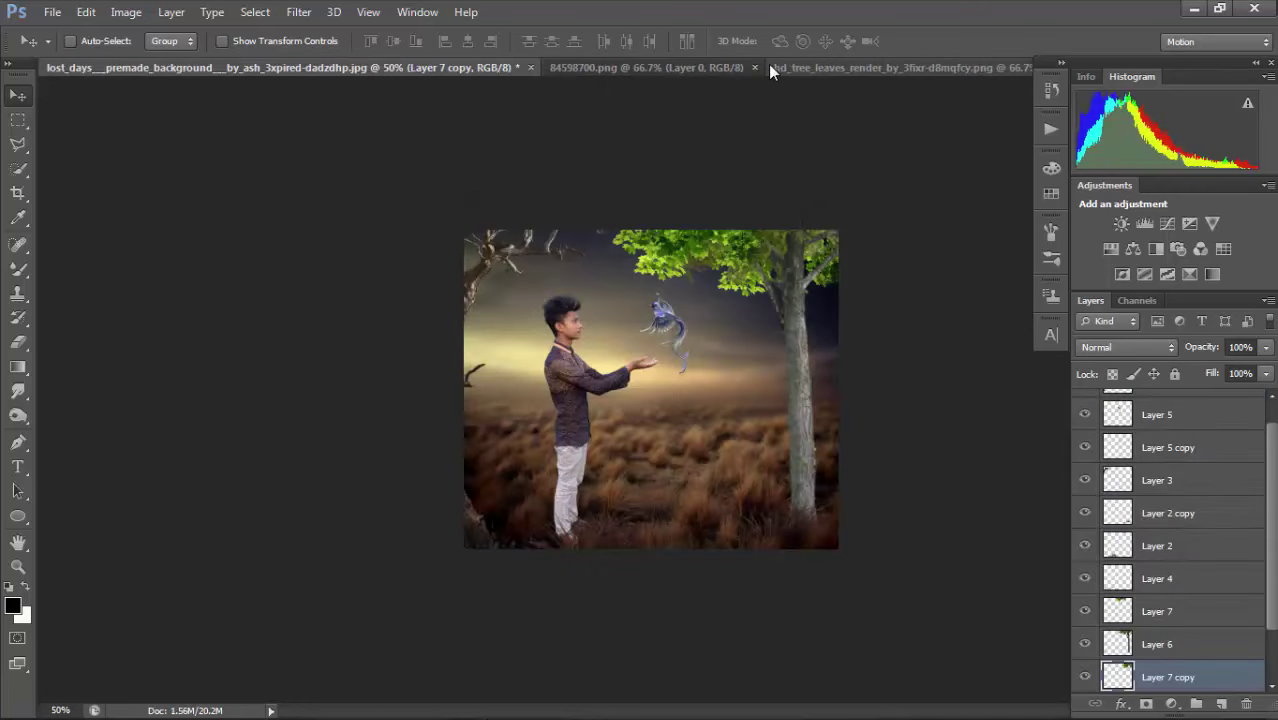
pyautogui.click(755, 67)
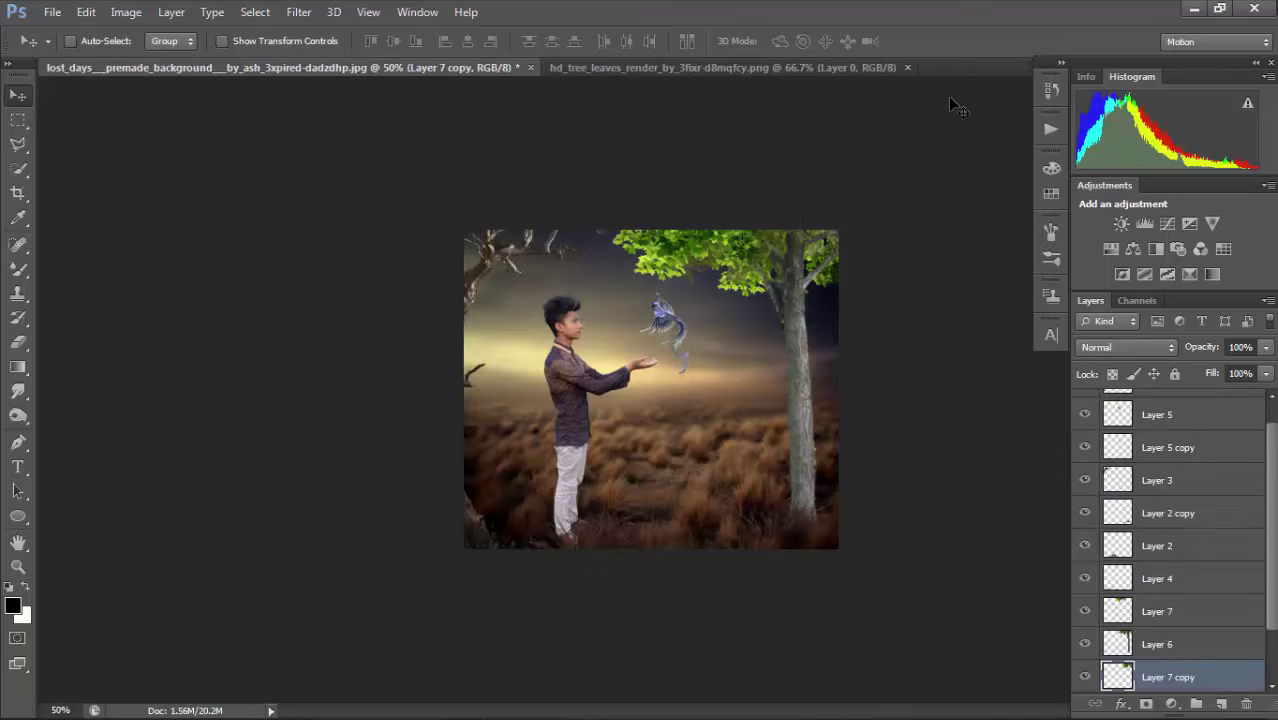
pyautogui.click(910, 72)
pyautogui.click(905, 68)
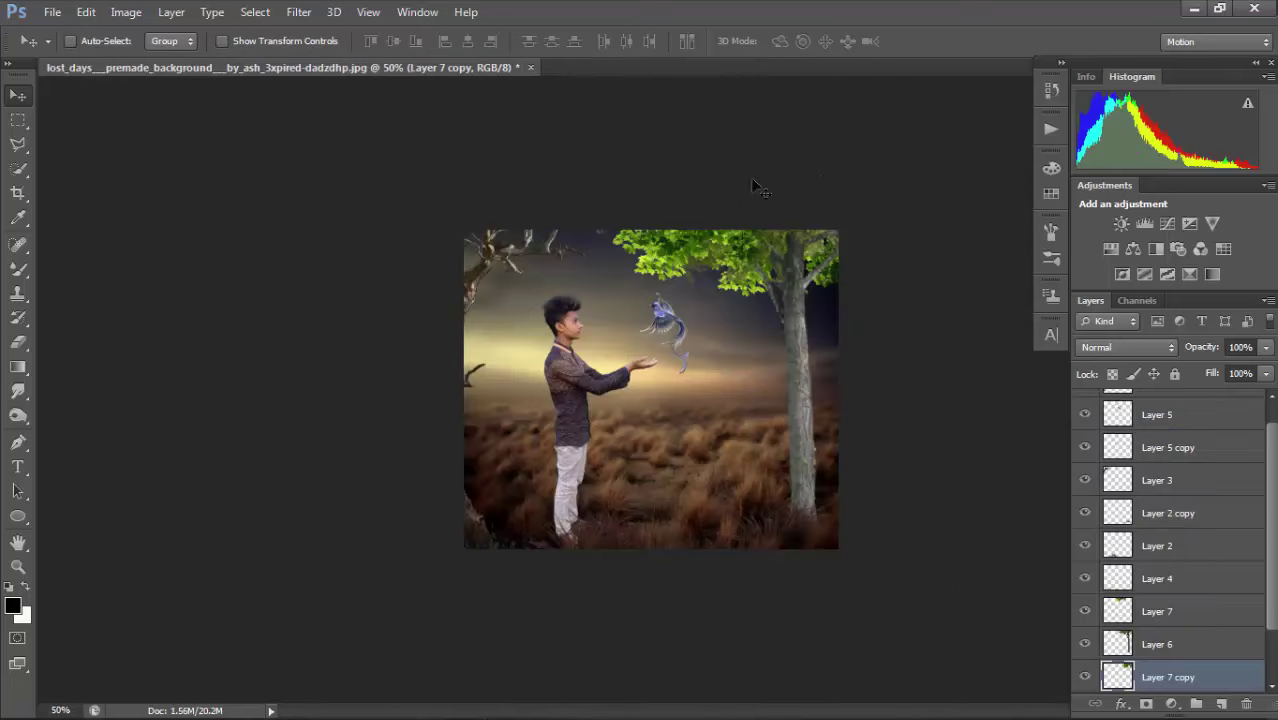
# Open the tree image 84598700.png from the first folder inside Downloads.
pyautogui.click(52, 12)
pyautogui.click(69, 51)
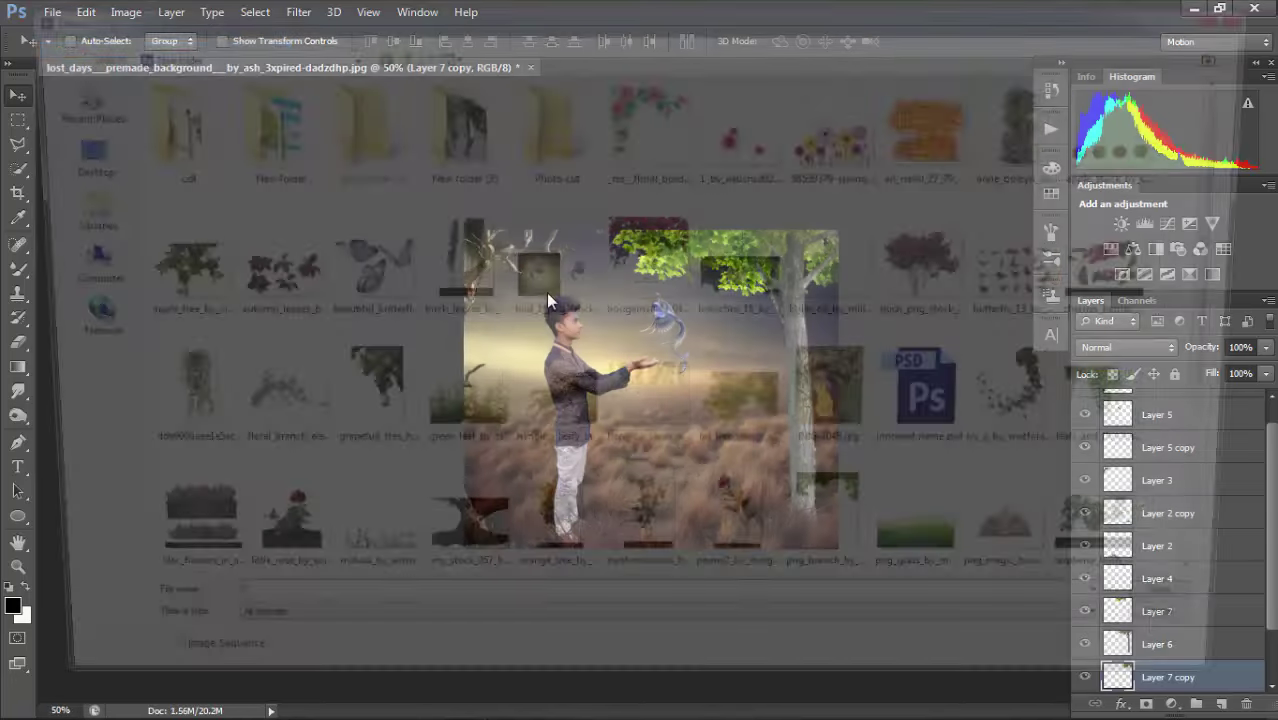
pyautogui.scroll(-2, 1238, 474)
pyautogui.scroll(-2, 1238, 474)
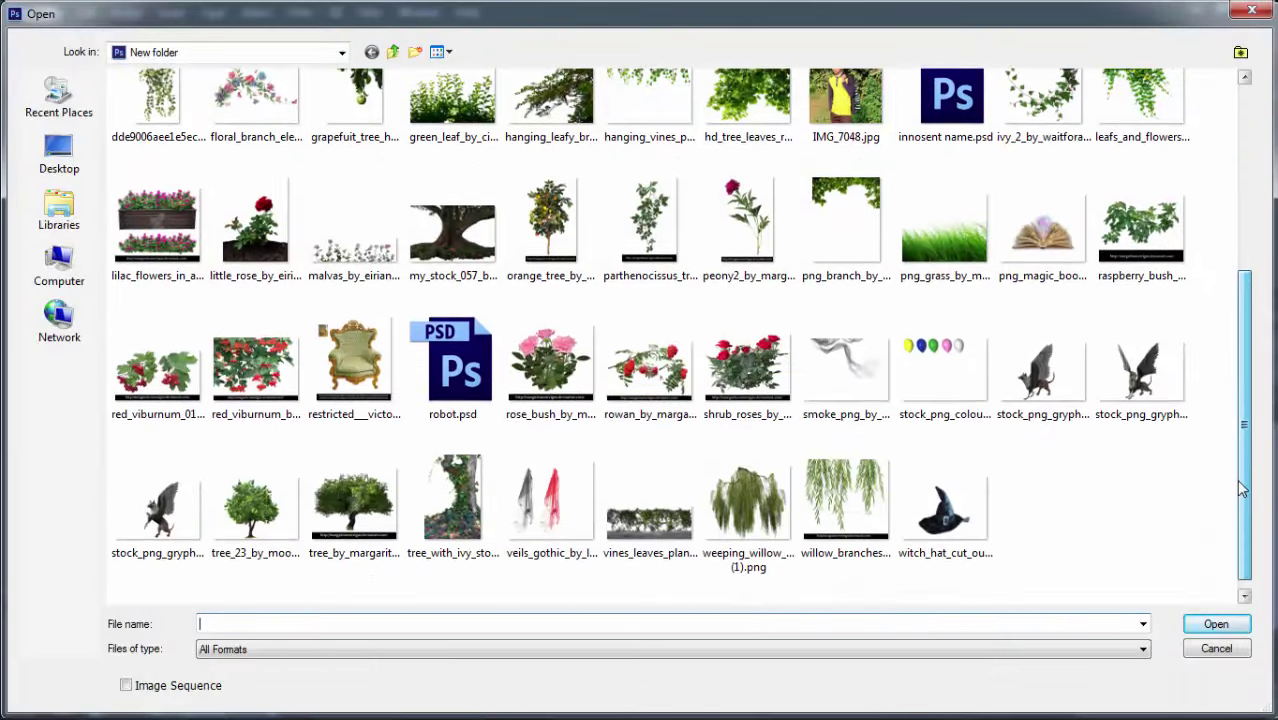
pyautogui.moveTo(1242, 480)
pyautogui.mouseDown()
pyautogui.moveTo(1237, 424)
pyautogui.moveTo(1239, 494)
pyautogui.mouseUp()
pyautogui.click(59, 152)
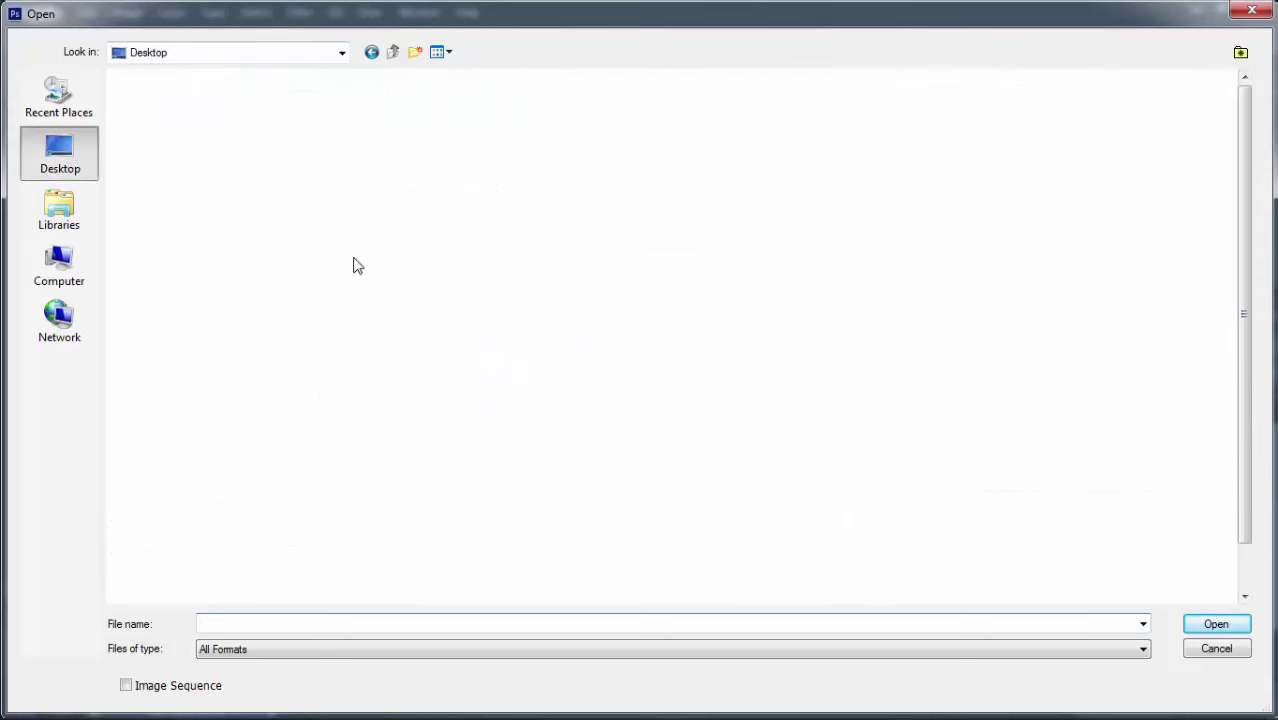
pyautogui.click(595, 380)
pyautogui.doubleClick(595, 380)
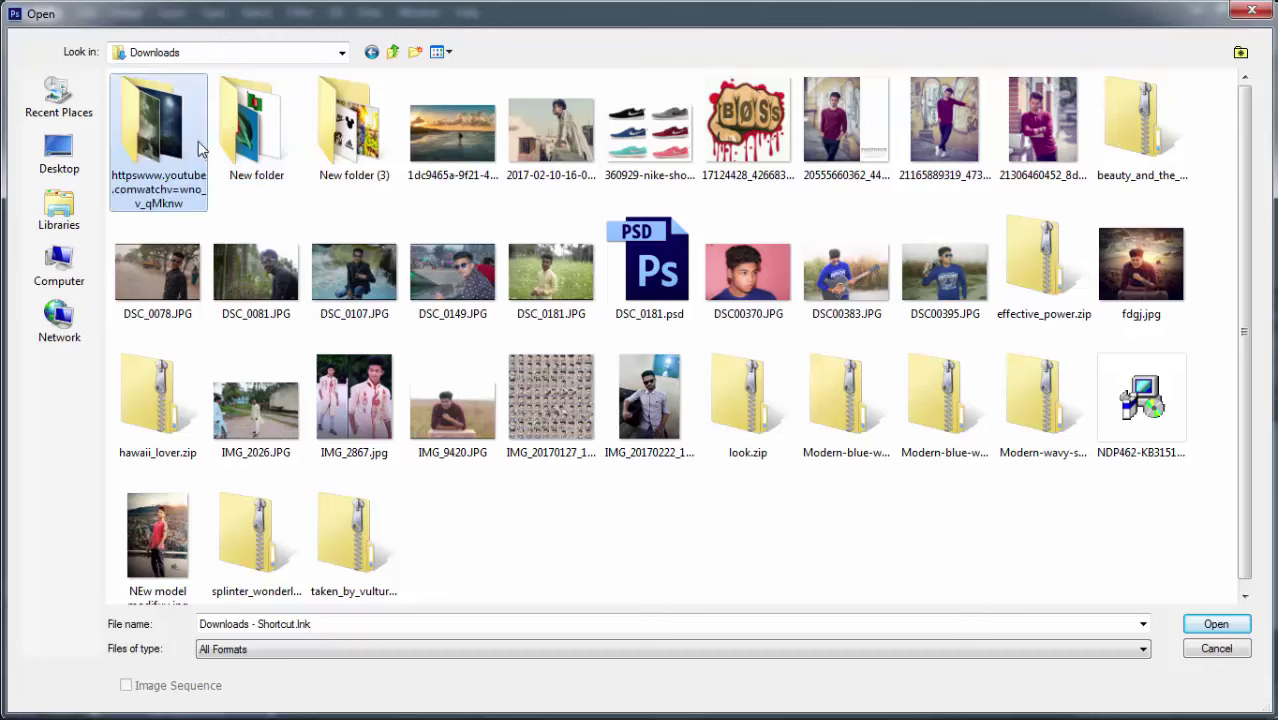
pyautogui.doubleClick(198, 141)
pyautogui.doubleClick(278, 146)
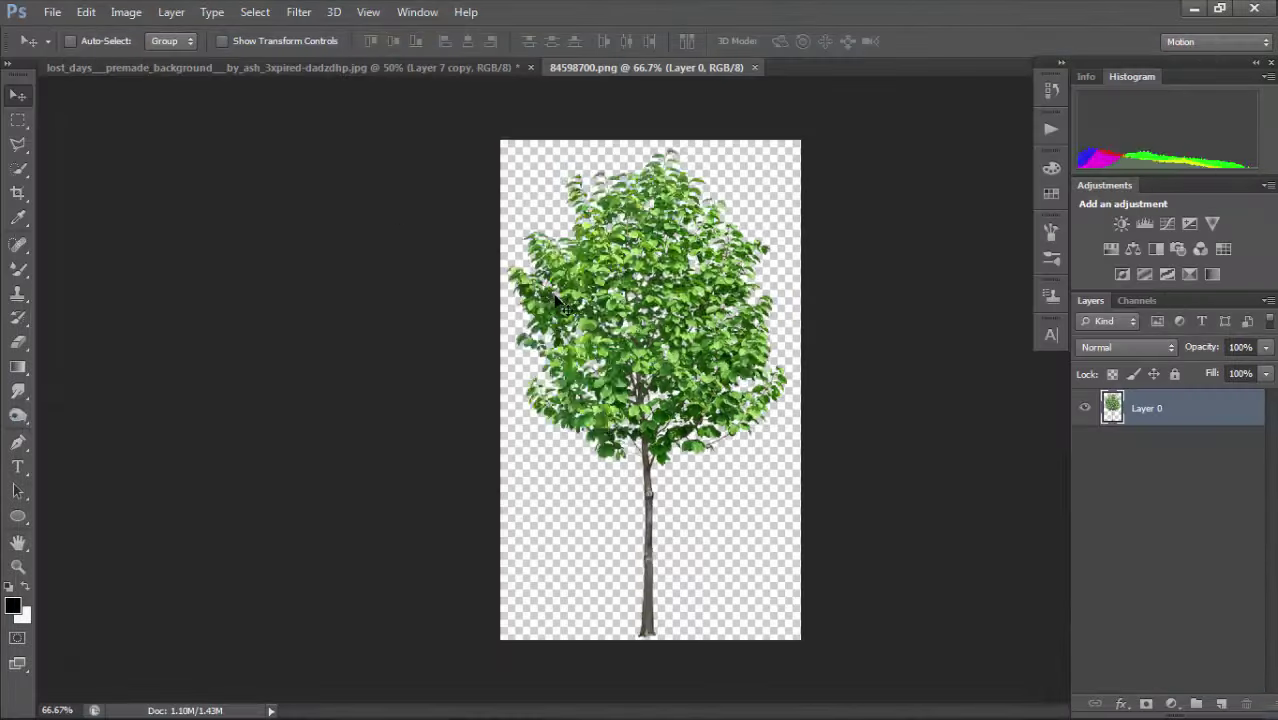
# Bring the leafy tree into the lost_days composition and scale it down to a small tuft beside the large trunk.
pyautogui.moveTo(510, 288); pyautogui.dragTo(603, 243)
pyautogui.moveTo(603, 243); pyautogui.dragTo(593, 324)
pyautogui.hotkey('ctrl', 't')
pyautogui.moveTo(766, 180); pyautogui.dragTo(783, 359)
pyautogui.press('Return')
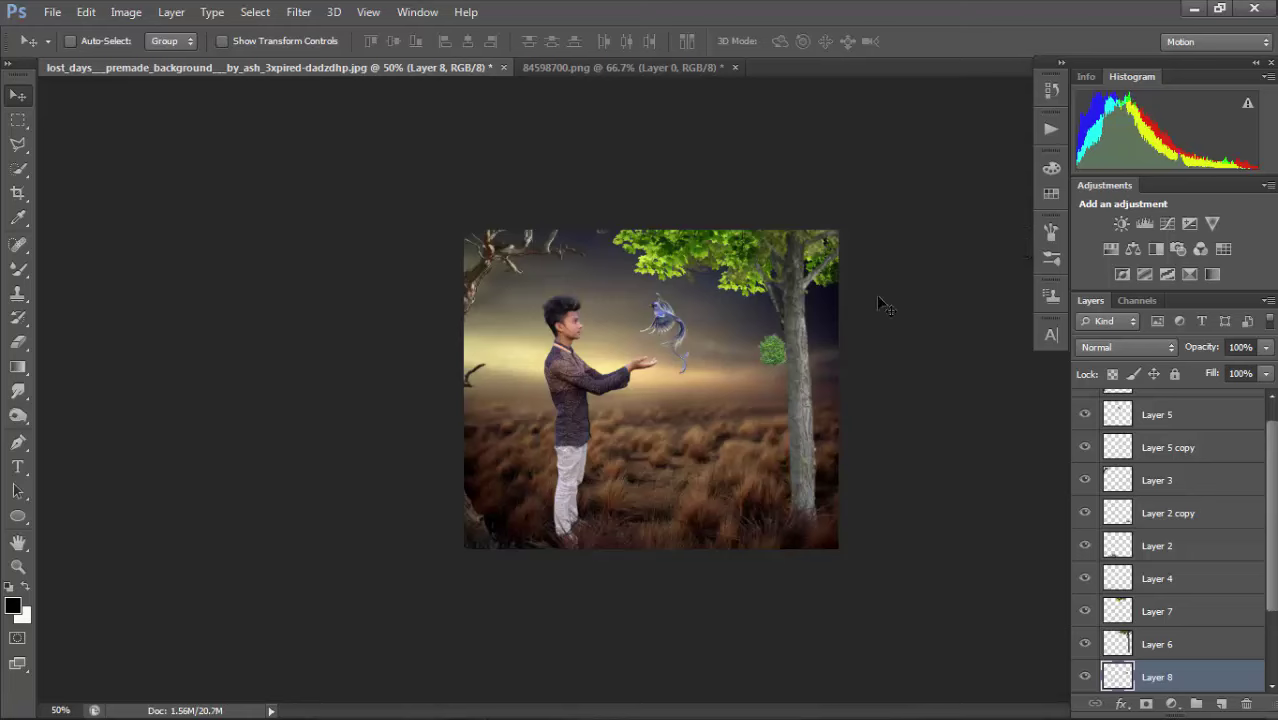
# Rotate the small tree about -35 degrees and position its stem against the left side of the large trunk.
pyautogui.hotkey('ctrl', 't')
pyautogui.moveTo(800, 148); pyautogui.dragTo(710, 192)
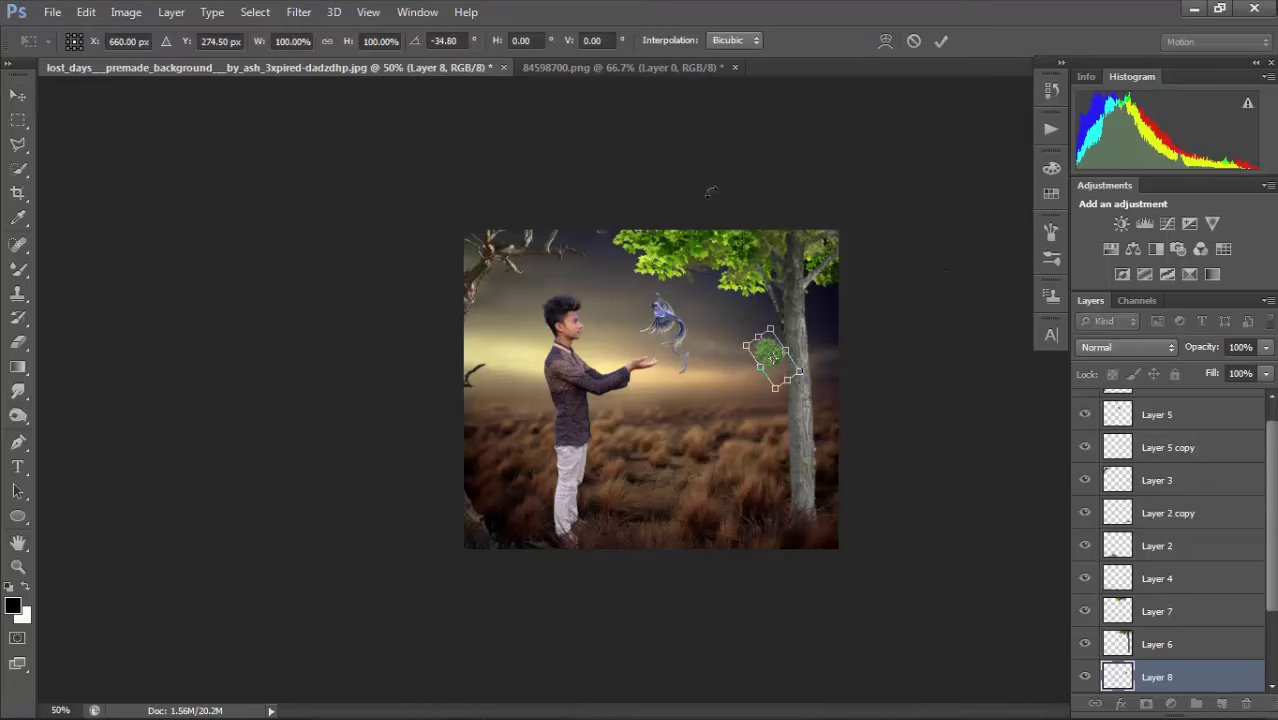
pyautogui.press('Return')
pyautogui.keyDown('ctrl'); pyautogui.click(792, 316); pyautogui.keyUp('ctrl')
pyautogui.keyDown('ctrl'); pyautogui.click(792, 316); pyautogui.keyUp('ctrl')
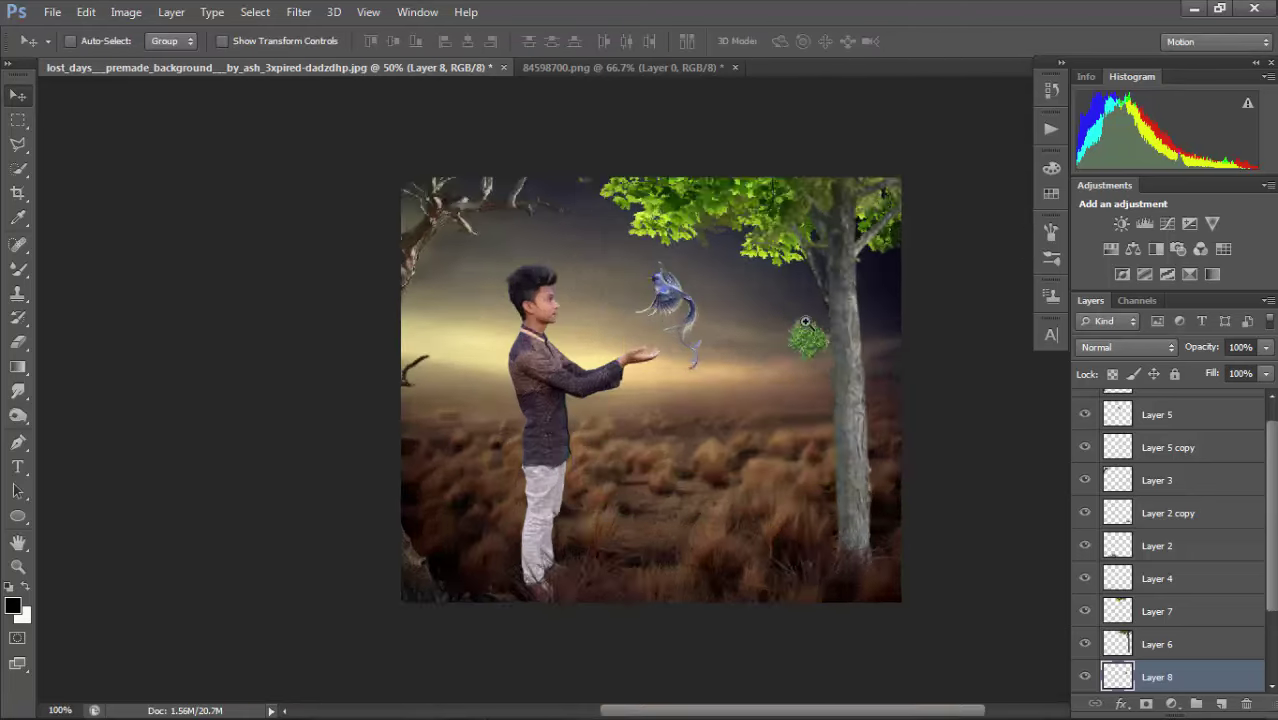
pyautogui.keyDown('ctrl'); pyautogui.click(792, 316); pyautogui.keyUp('ctrl')
pyautogui.moveTo(855, 436); pyautogui.dragTo(866, 321)
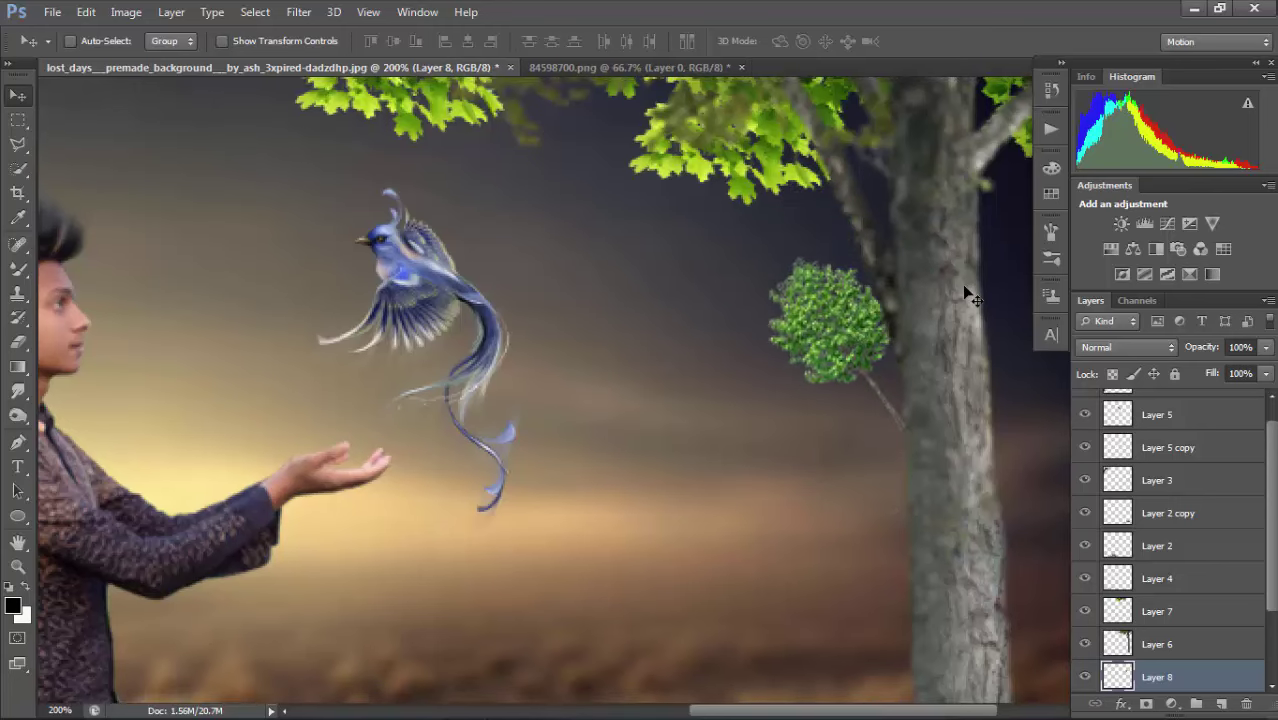
pyautogui.hotkey('ctrl', '-')
pyautogui.hotkey('ctrl', '-')
pyautogui.hotkey('ctrl', '-')
pyautogui.hotkey('ctrl', '-')
pyautogui.hotkey('ctrl', '+')
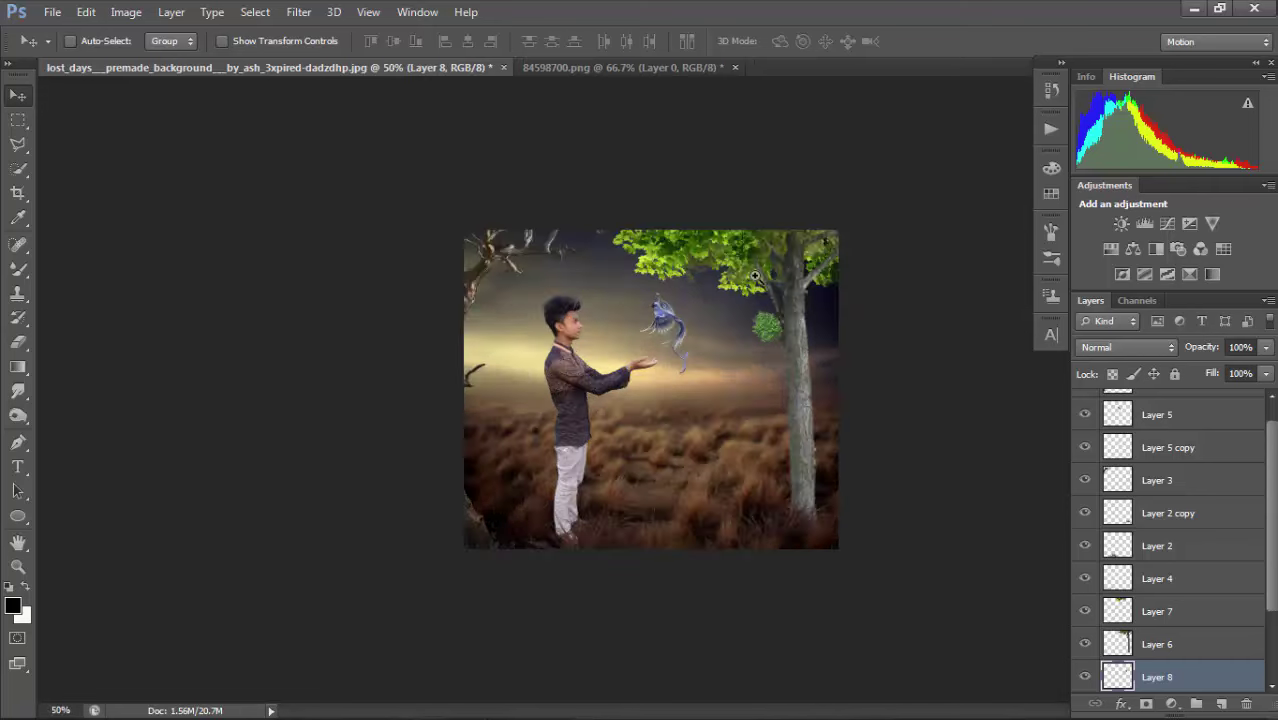
# Adjust the small tree's Hue/Saturation with Hue -26 and Saturation -23.
pyautogui.hotkey('ctrl', 'u')
pyautogui.moveTo(1040, 200); pyautogui.dragTo(1013, 199)
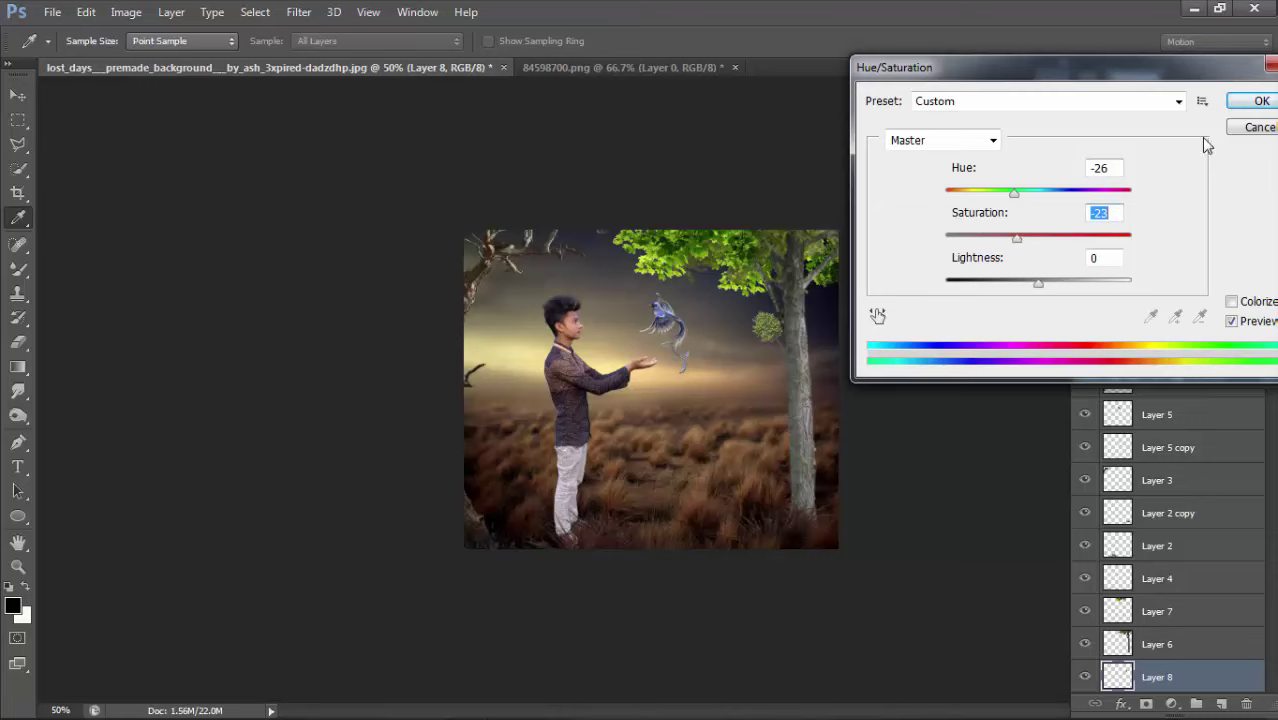
pyautogui.click(1258, 101)
pyautogui.press('v')
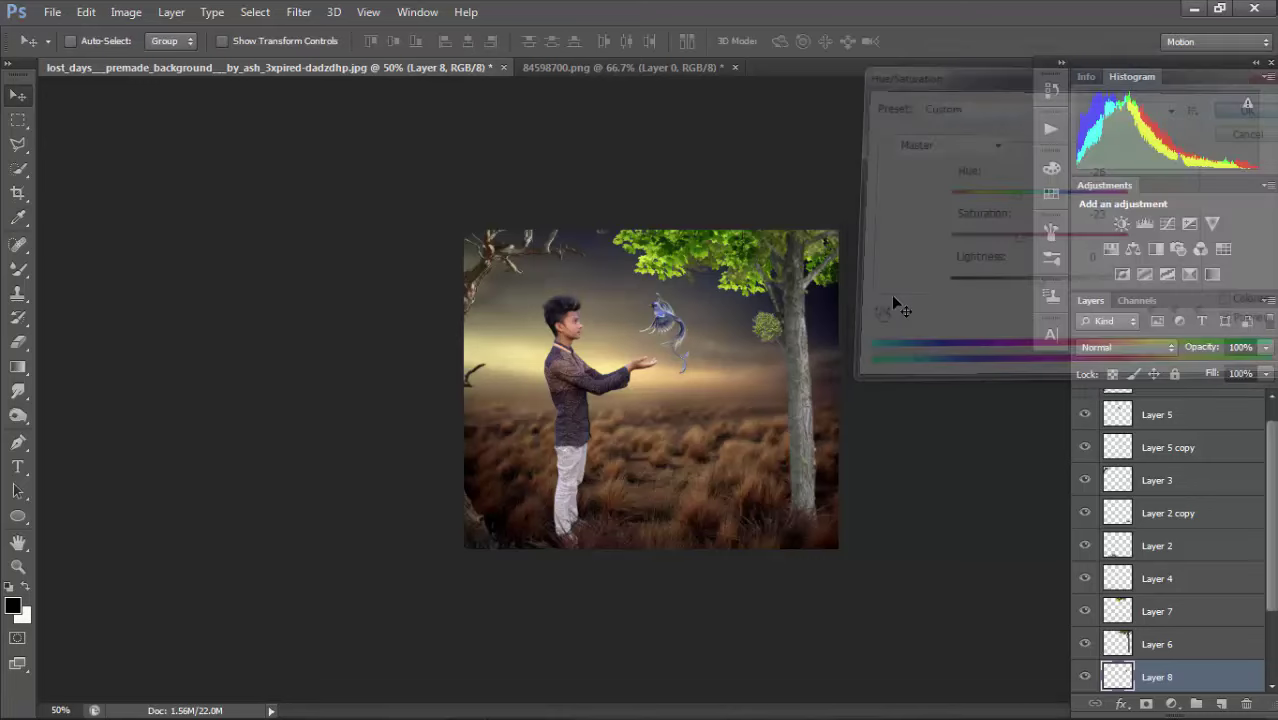
# Scale the small tree to 150% and place it under the foliage beside the trunk.
pyautogui.hotkey('ctrl', 't')
pyautogui.moveTo(748, 305); pyautogui.dragTo(731, 285)
pyautogui.moveTo(780, 314)
pyautogui.mouseDown()
pyautogui.moveTo(785, 292)
pyautogui.moveTo(779, 311)
pyautogui.mouseUp()
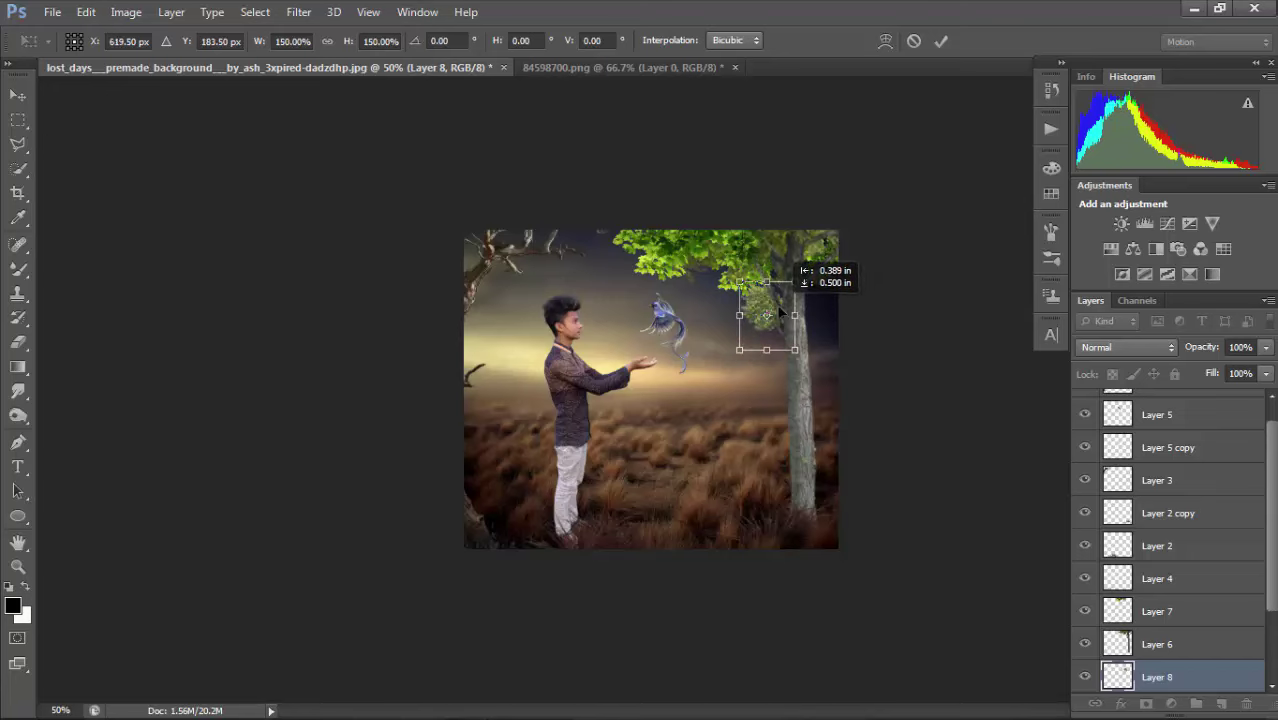
pyautogui.press('Return')
pyautogui.hotkey('ctrl', '-')
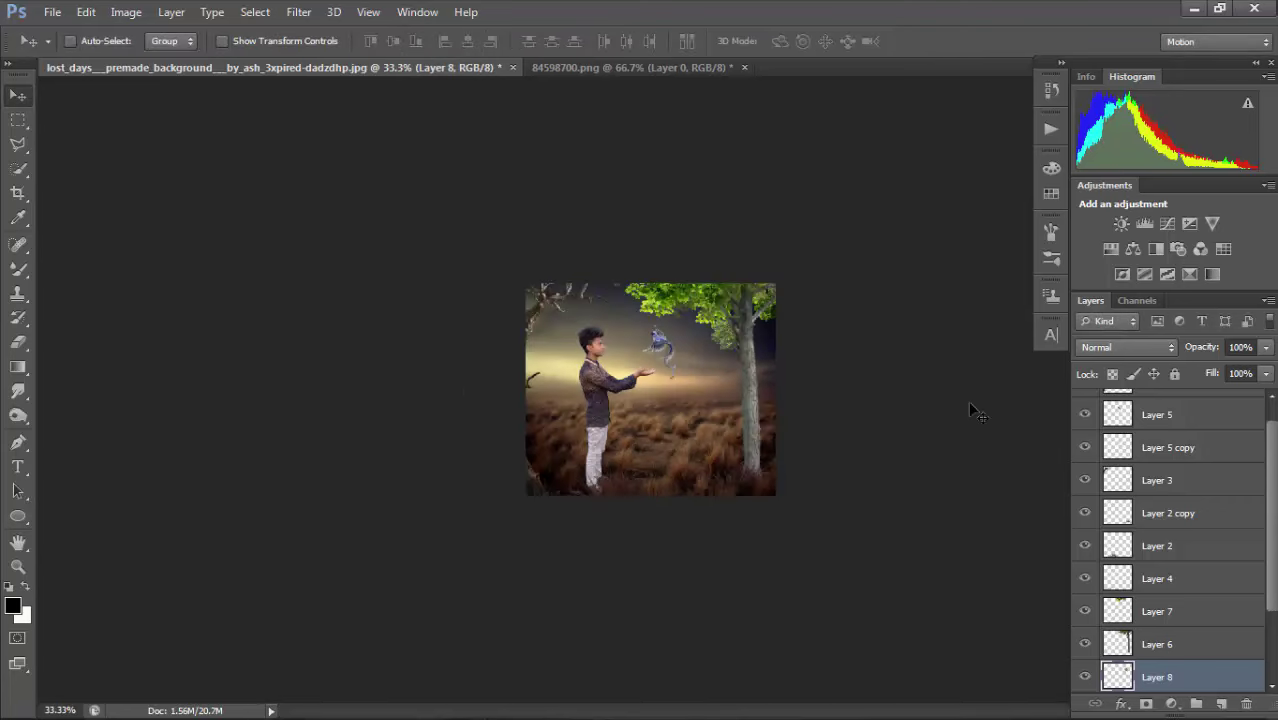
# Try the small tree on the dead branch in the image's upper left corner, and delete its layer.
pyautogui.hotkey('ctrl', 'e')
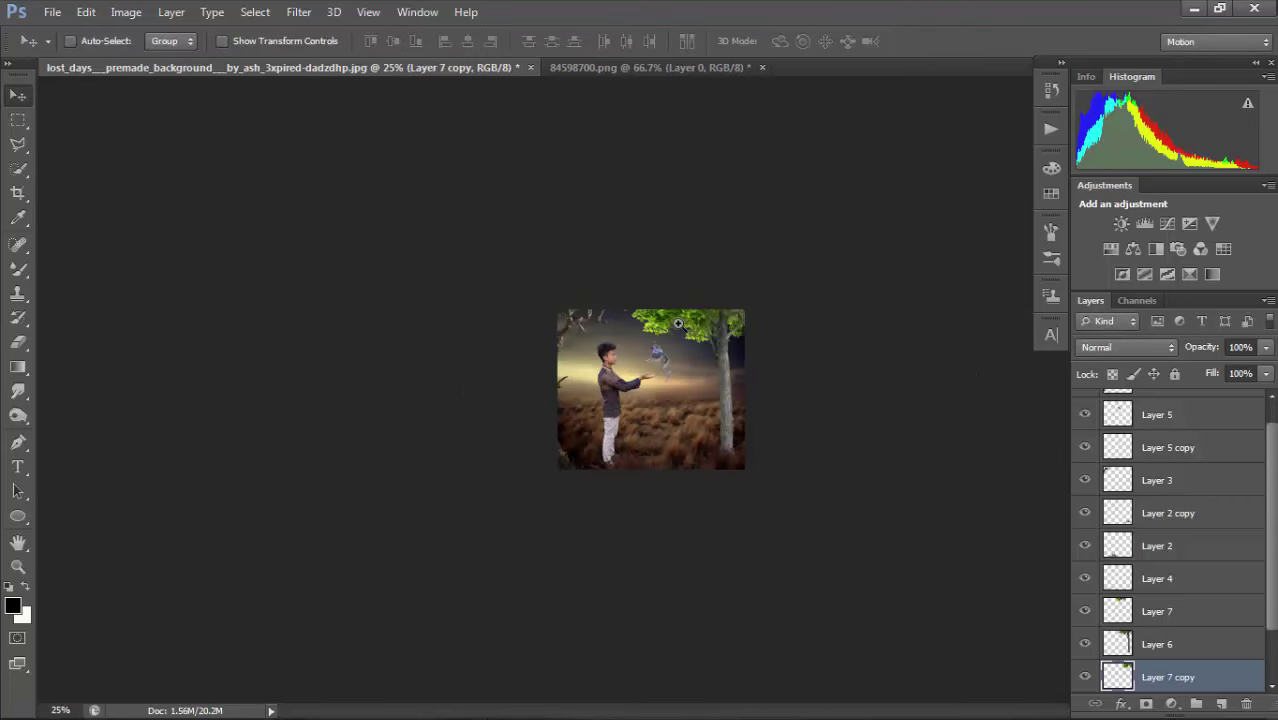
pyautogui.hotkey('ctrl', '+')
pyautogui.hotkey('ctrl', '+')
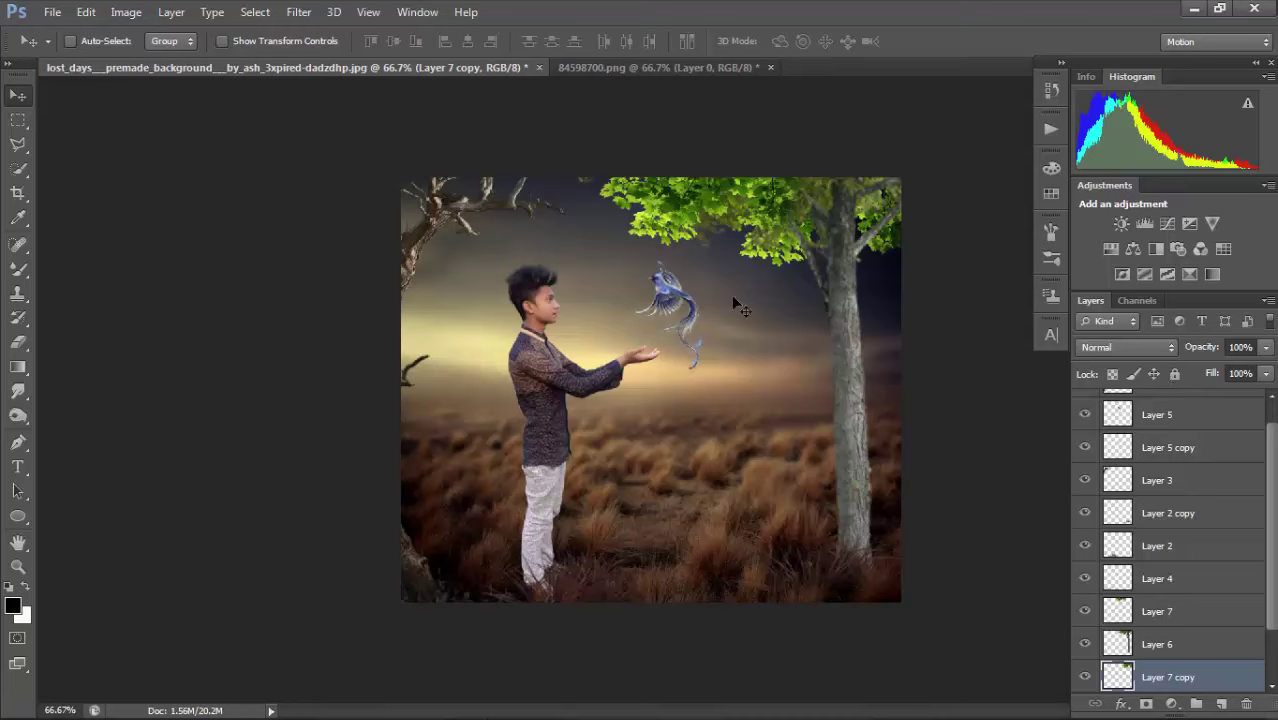
pyautogui.hotkey('ctrl', 'z')
pyautogui.moveTo(801, 306); pyautogui.dragTo(481, 260)
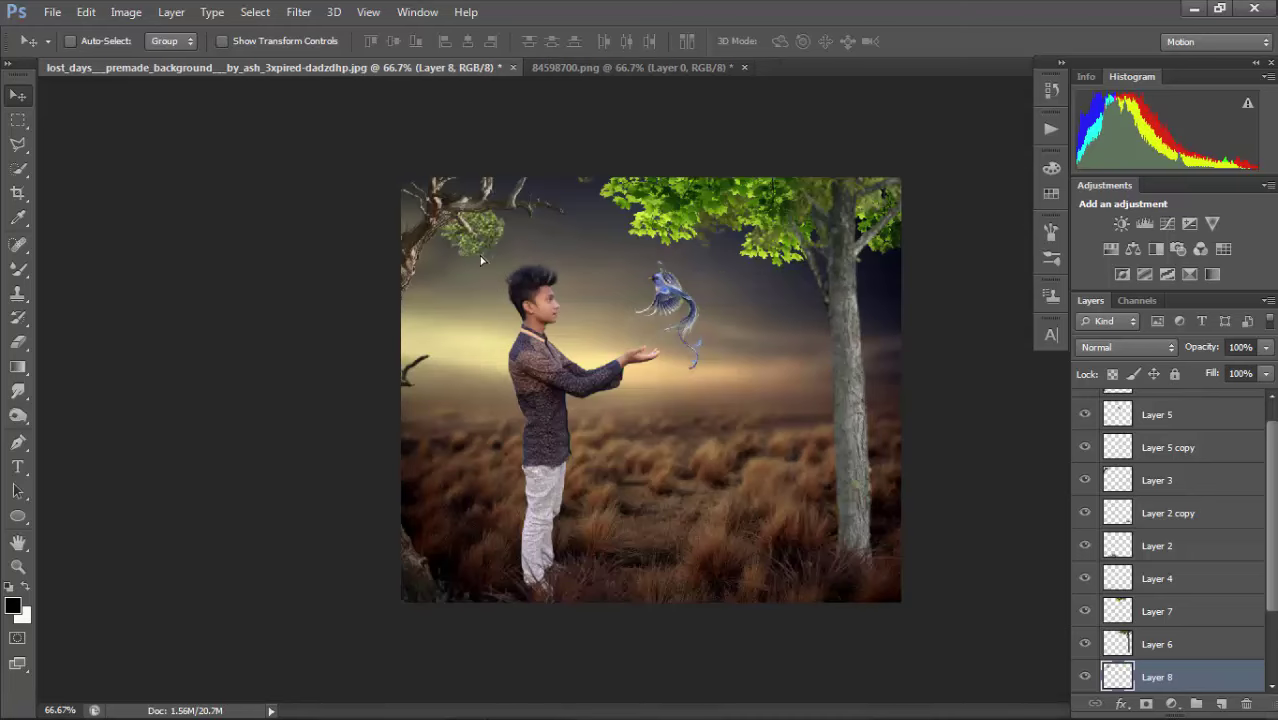
pyautogui.press('Delete')
# Open the parthenocissus_tricuspidata2 vine image from New folder on Local Disk (E:).
pyautogui.click(52, 12)
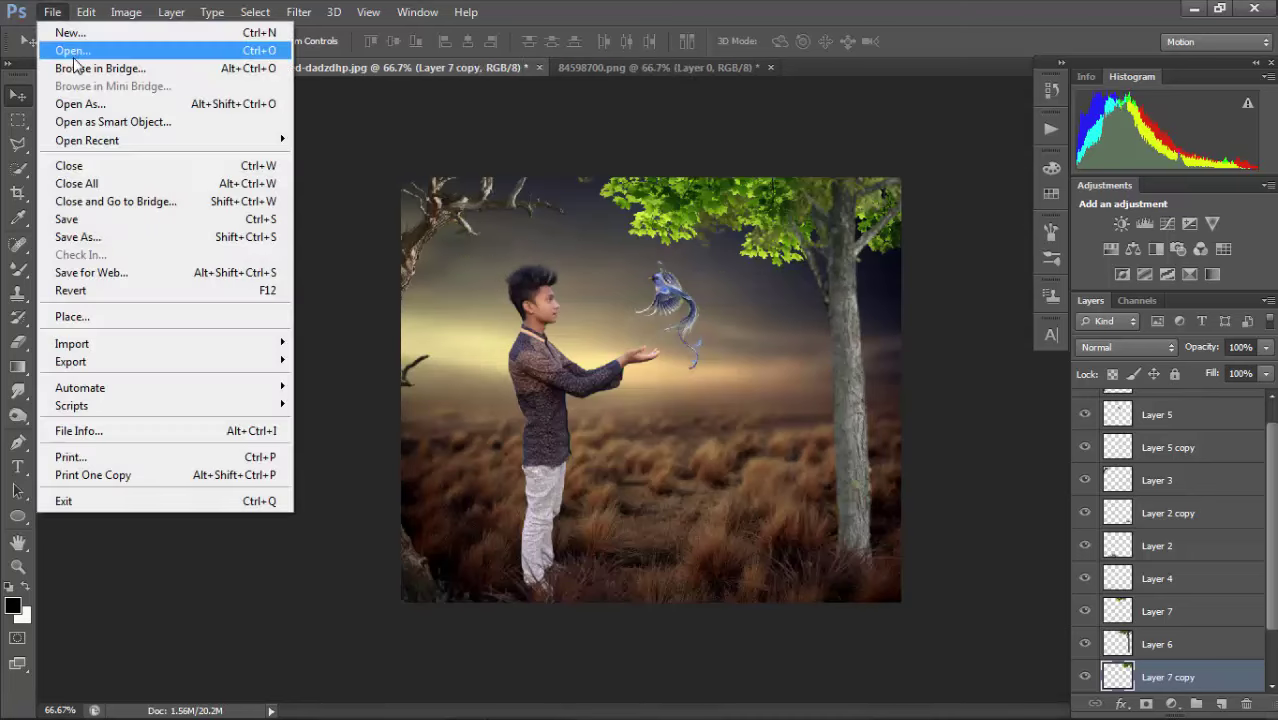
pyautogui.click(58, 48)
pyautogui.click(88, 262)
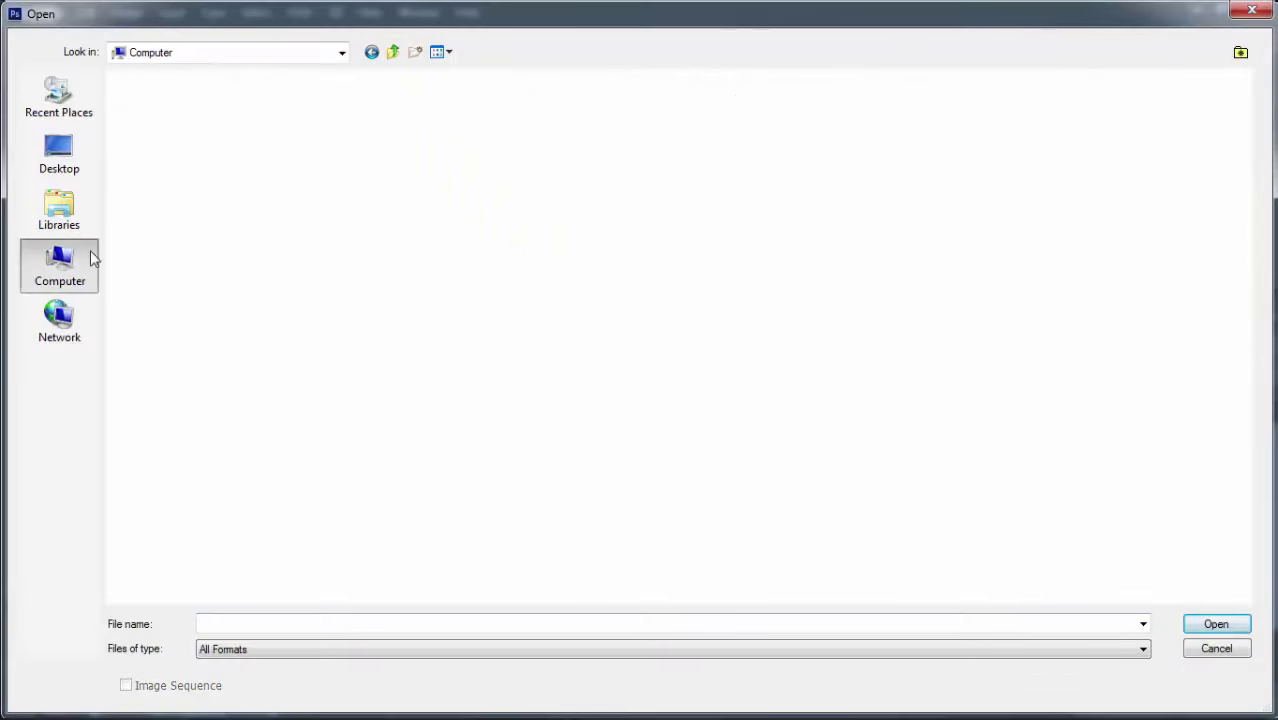
pyautogui.doubleClick(662, 128)
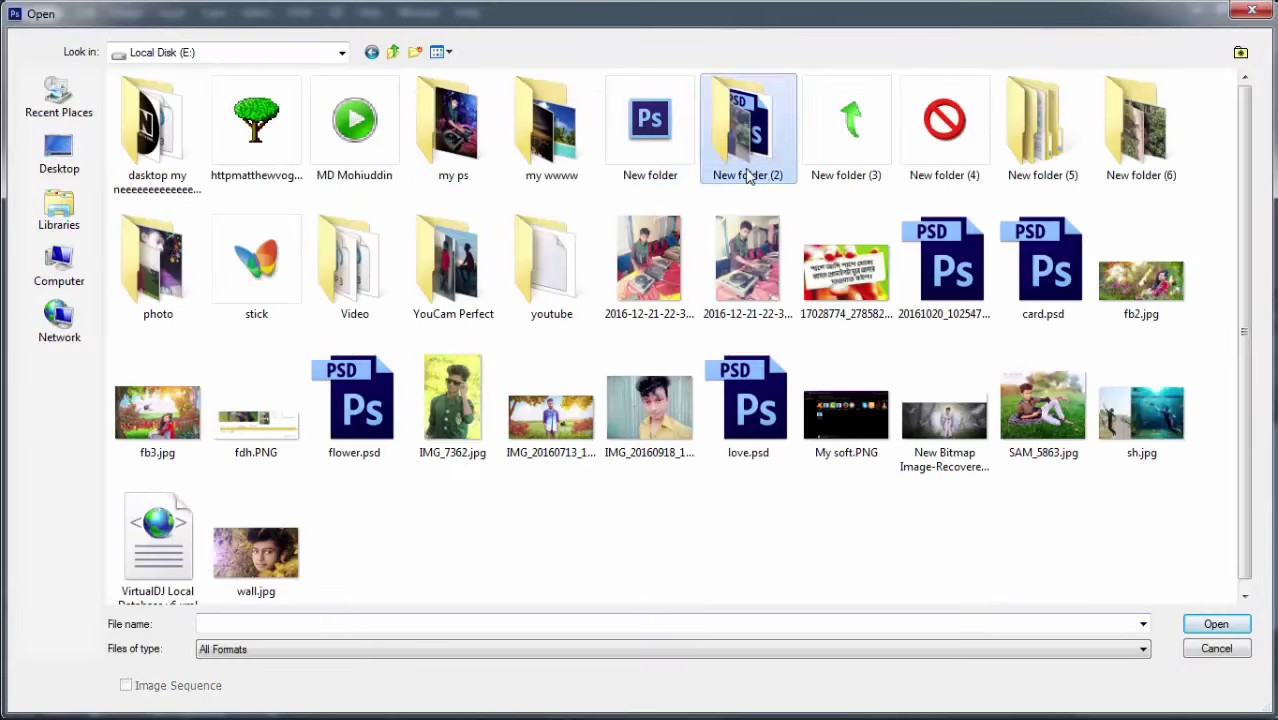
pyautogui.doubleClick(670, 151)
pyautogui.scroll(-3, 1240, 212)
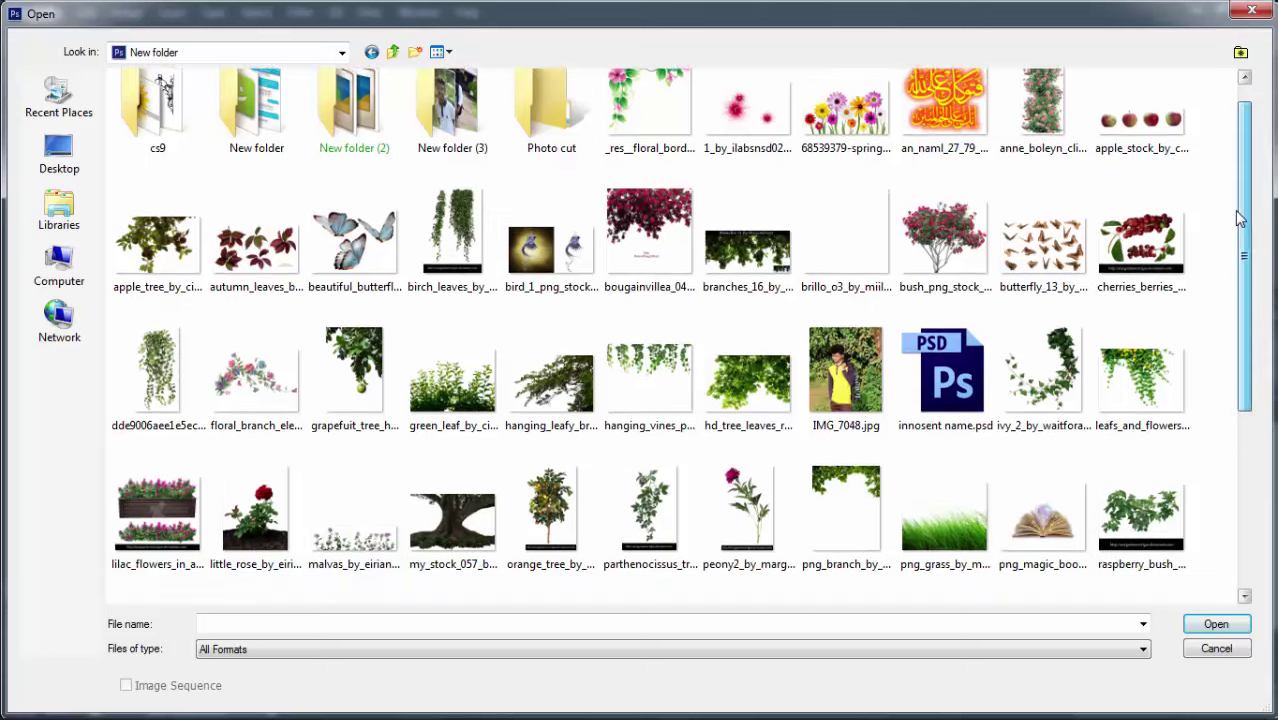
pyautogui.moveTo(1238, 259); pyautogui.dragTo(1252, 284)
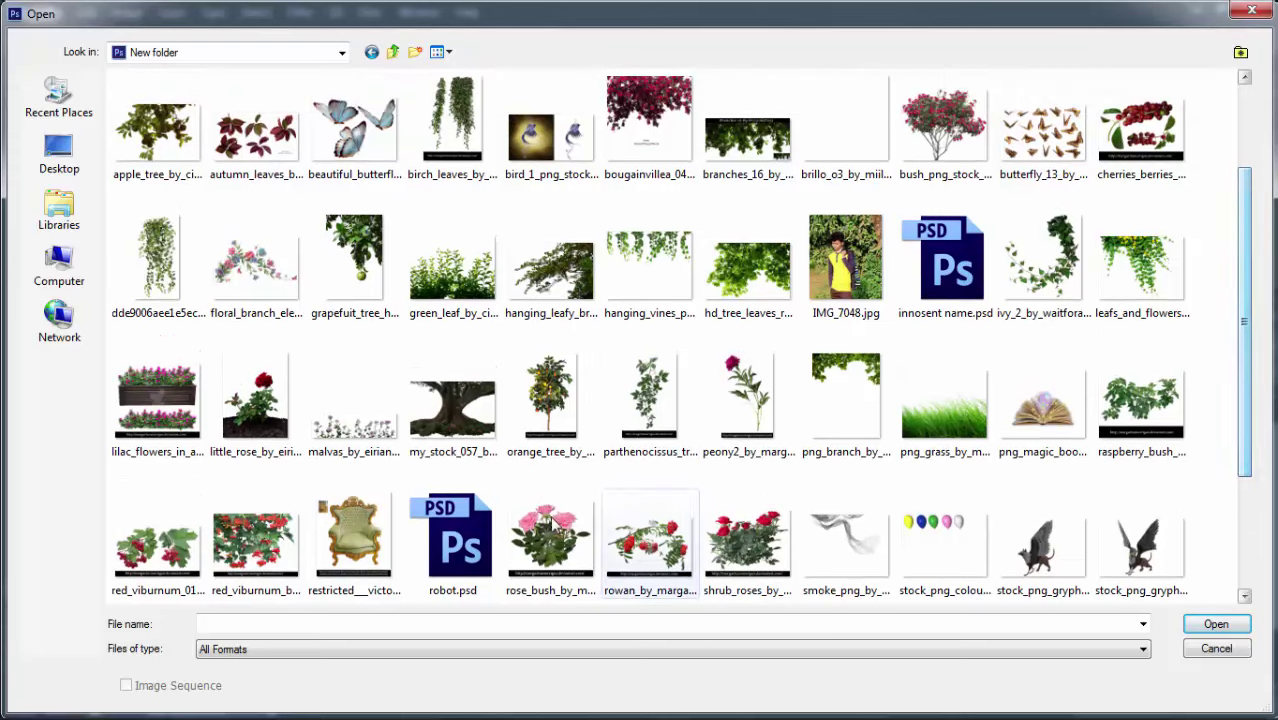
pyautogui.click(668, 410)
pyautogui.doubleClick(668, 410)
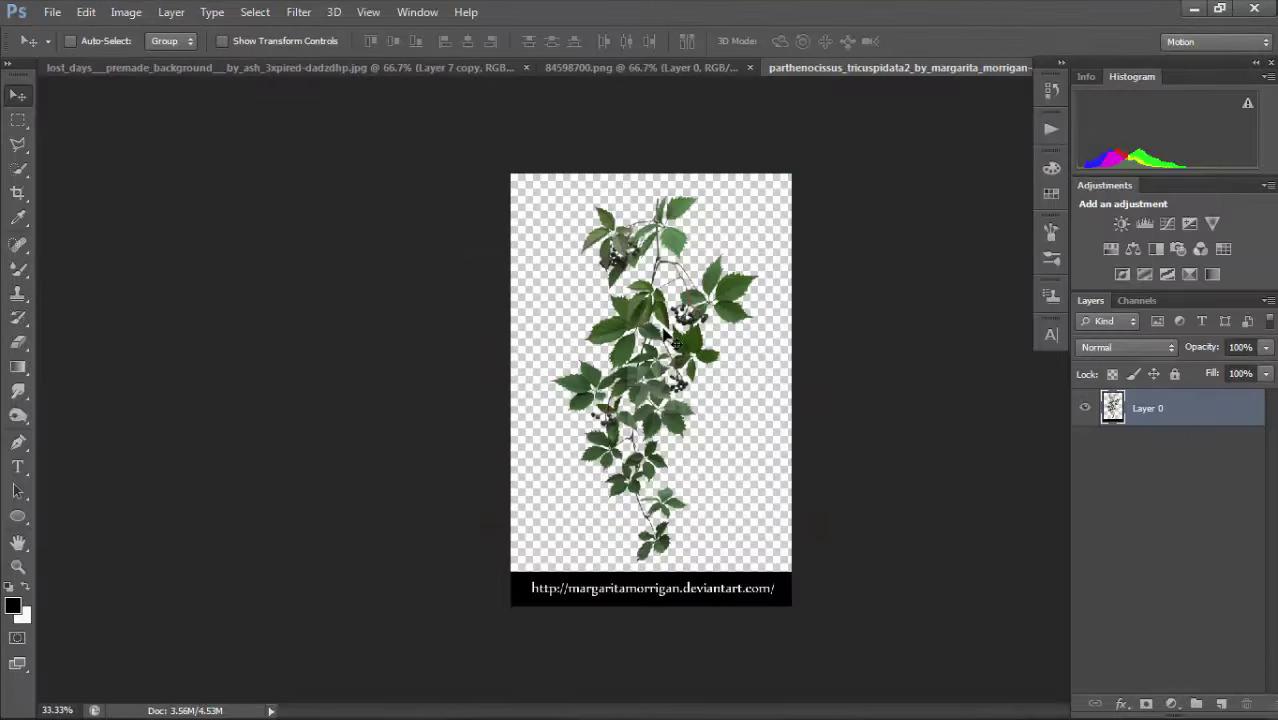
# Bring the vine cutout into the composite, scale it down and hang it from the dead branch in the image's upper left.
pyautogui.moveTo(288, 66); pyautogui.dragTo(414, 180)
pyautogui.moveTo(466, 252); pyautogui.dragTo(523, 258)
pyautogui.hotkey('ctrl', 't')
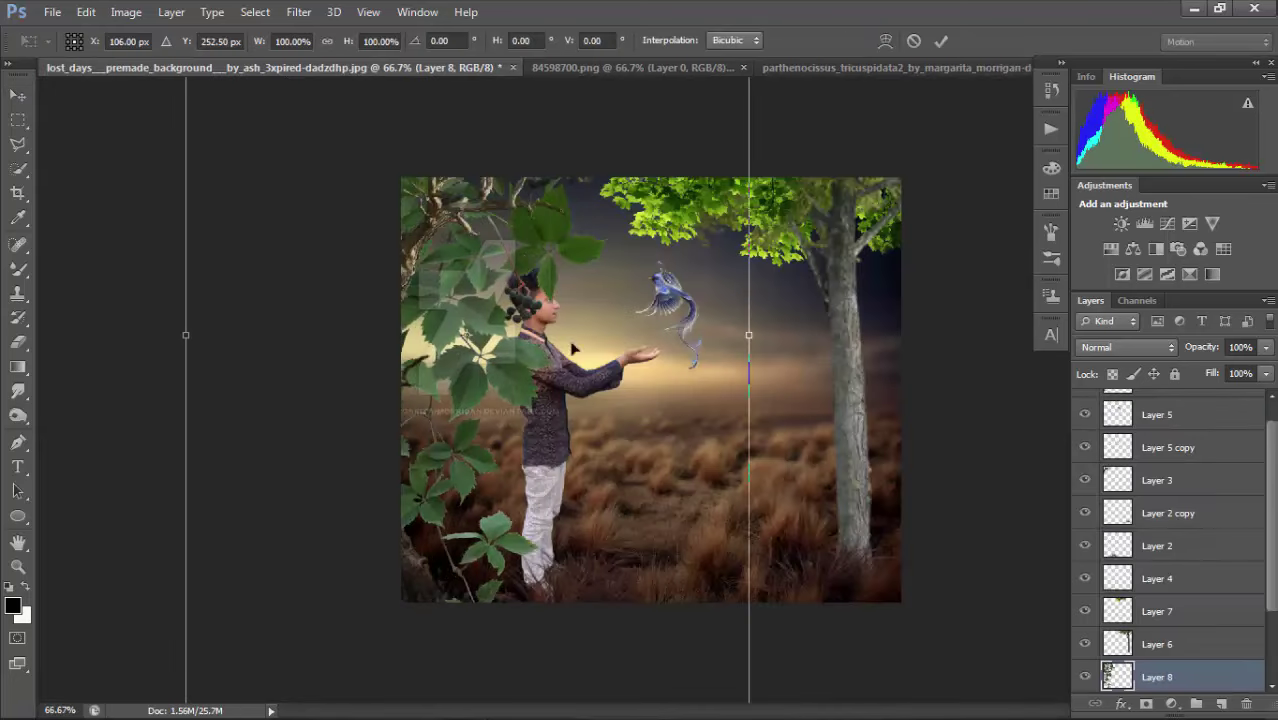
pyautogui.hotkey('ctrl', '-')
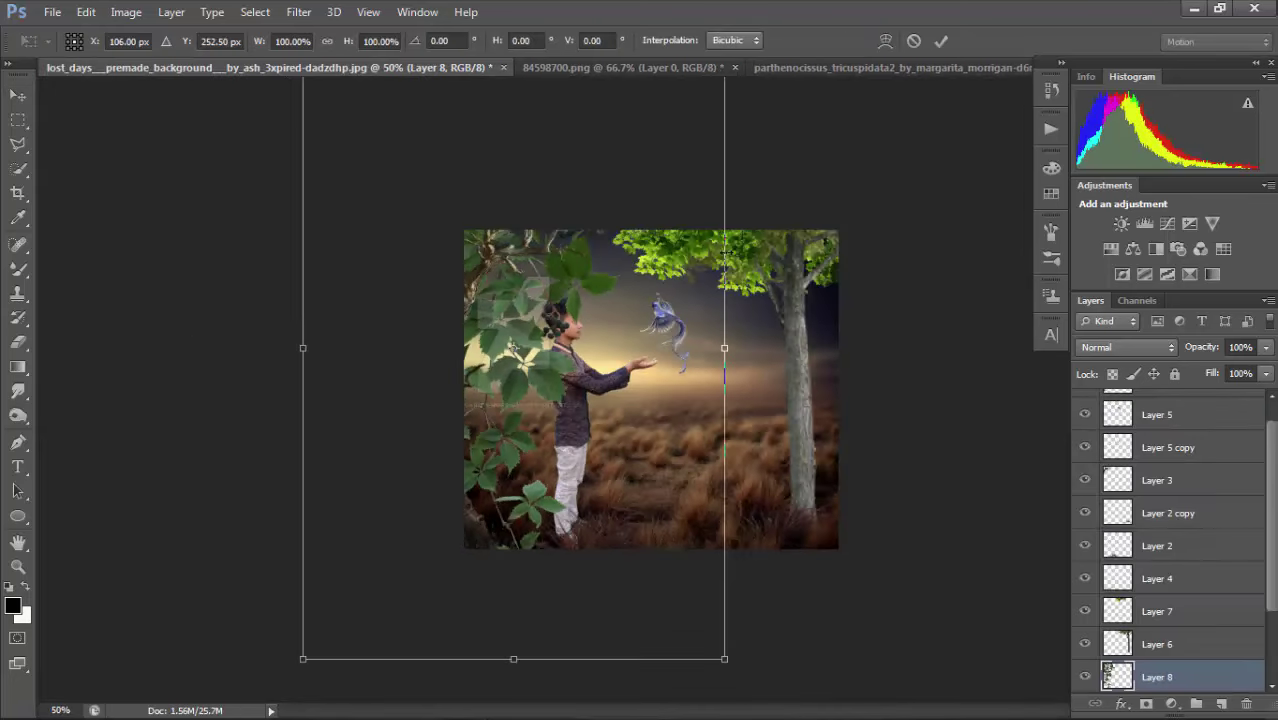
pyautogui.moveTo(549, 380); pyautogui.dragTo(508, 338)
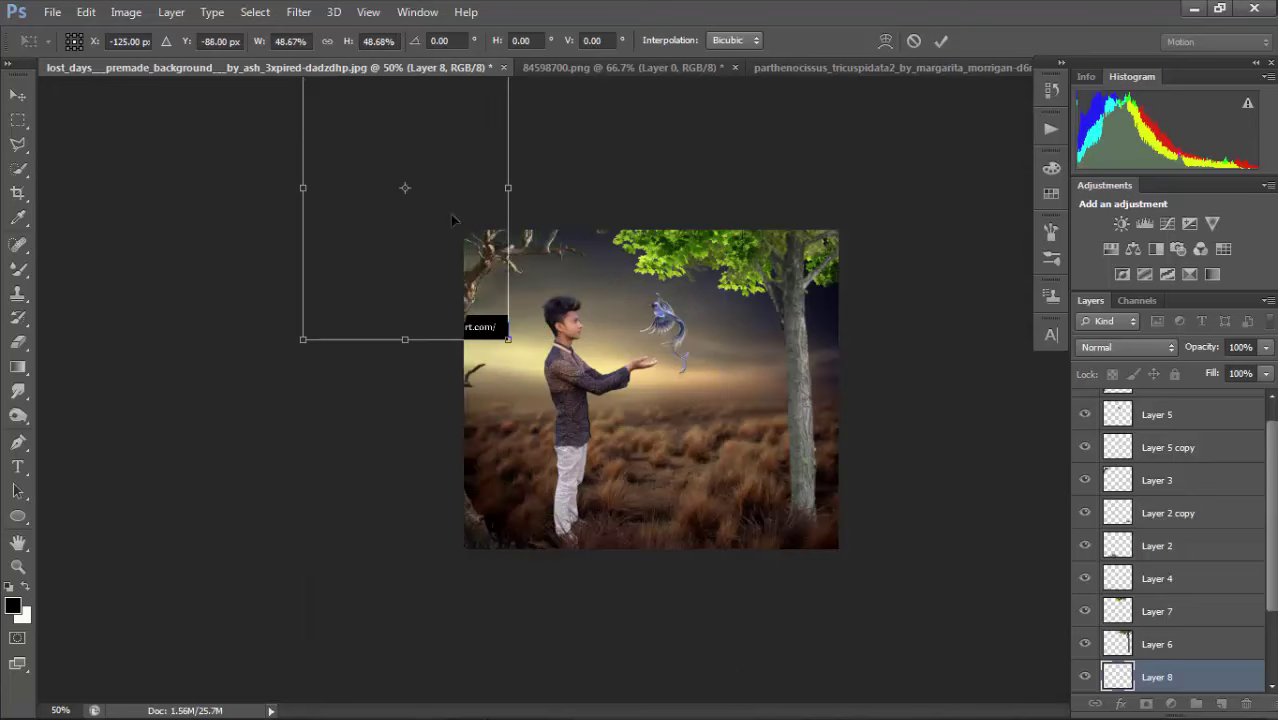
pyautogui.moveTo(450, 214); pyautogui.dragTo(593, 309)
pyautogui.moveTo(652, 446); pyautogui.dragTo(514, 356)
pyautogui.press('Return')
pyautogui.hotkey('ctrl', '+')
pyautogui.hotkey('ctrl', '+')
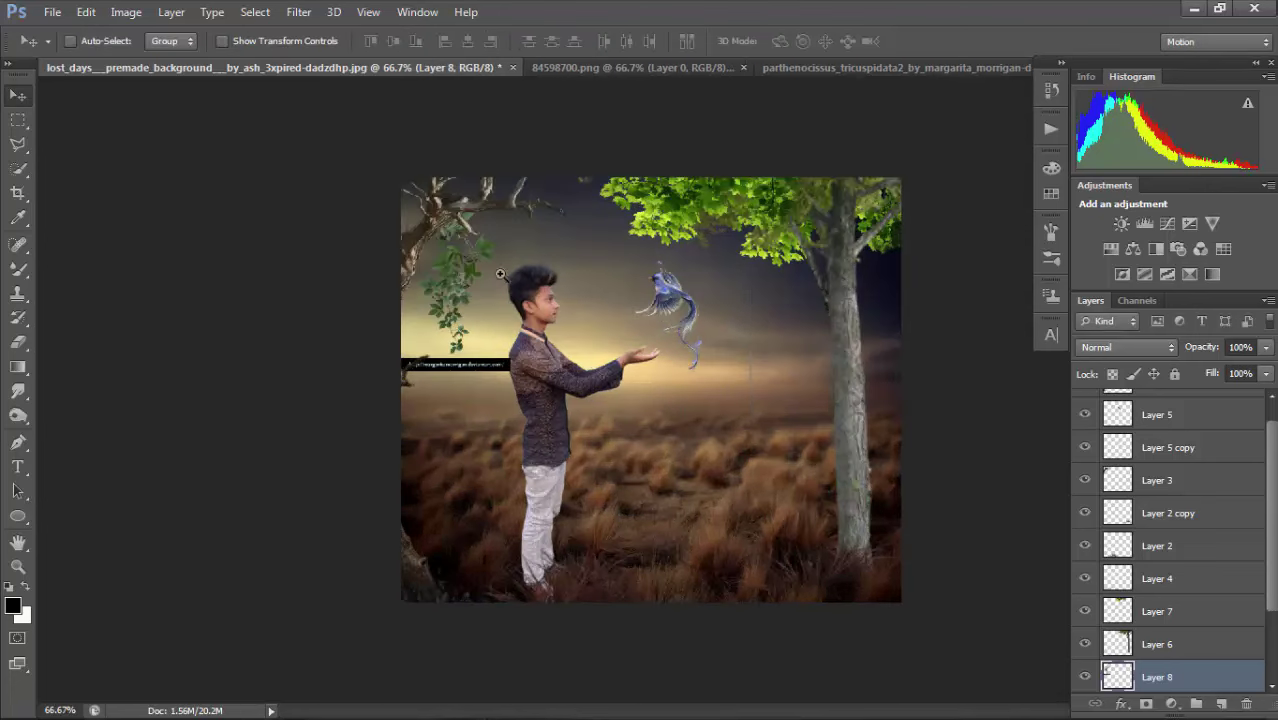
# Erase the black website banner below the vine with a 61 px hard round eraser.
pyautogui.press('e')
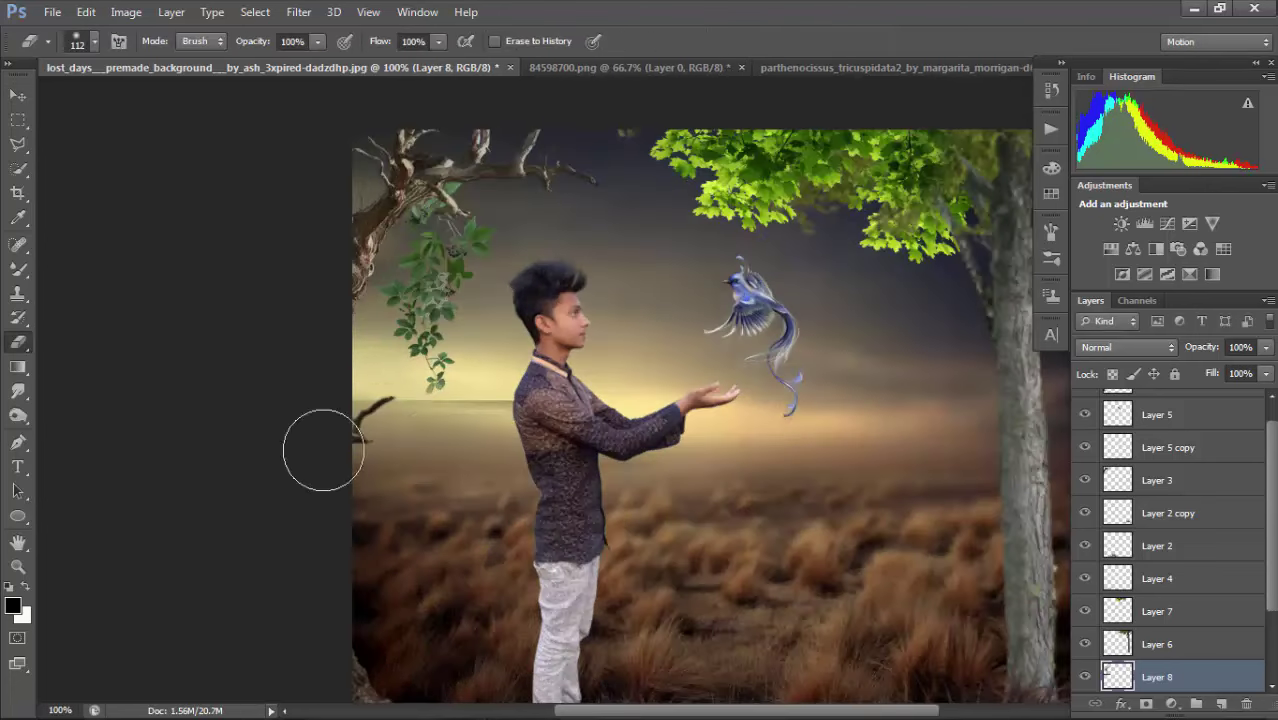
pyautogui.rightClick(672, 300)
pyautogui.click(736, 293)
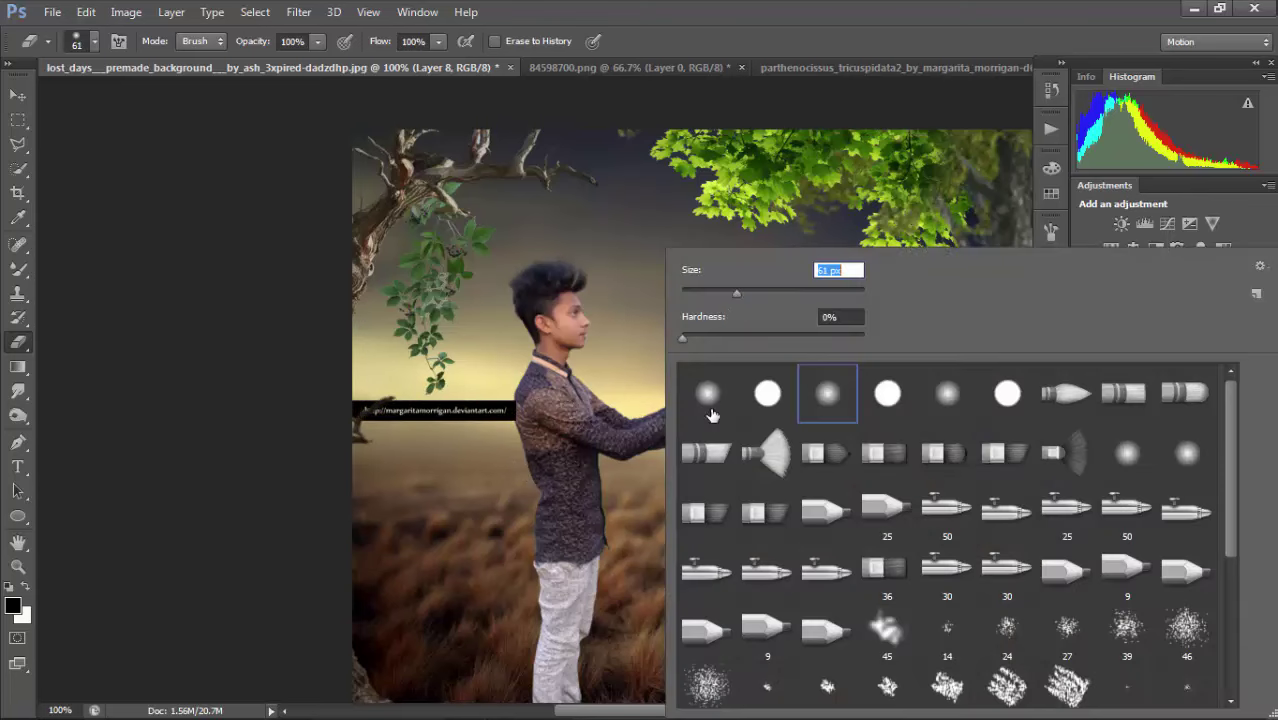
pyautogui.click(766, 395)
pyautogui.press('Return')
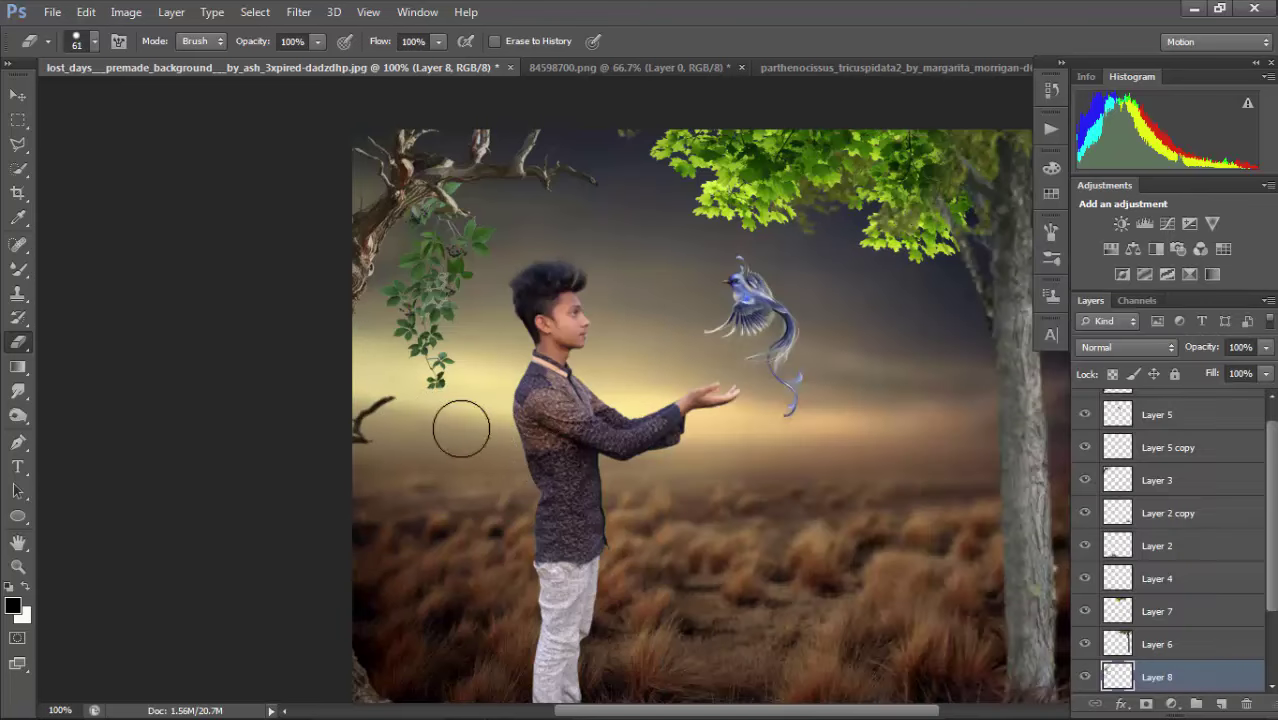
pyautogui.hotkey('ctrl', 'z')
pyautogui.moveTo(510, 428)
pyautogui.mouseDown()
pyautogui.moveTo(455, 445)
pyautogui.moveTo(505, 408)
pyautogui.moveTo(438, 427)
pyautogui.moveTo(369, 411)
pyautogui.mouseUp()
# Rotate the vine about -7.56° and move it up against the dead branch.
pyautogui.click(18, 95)
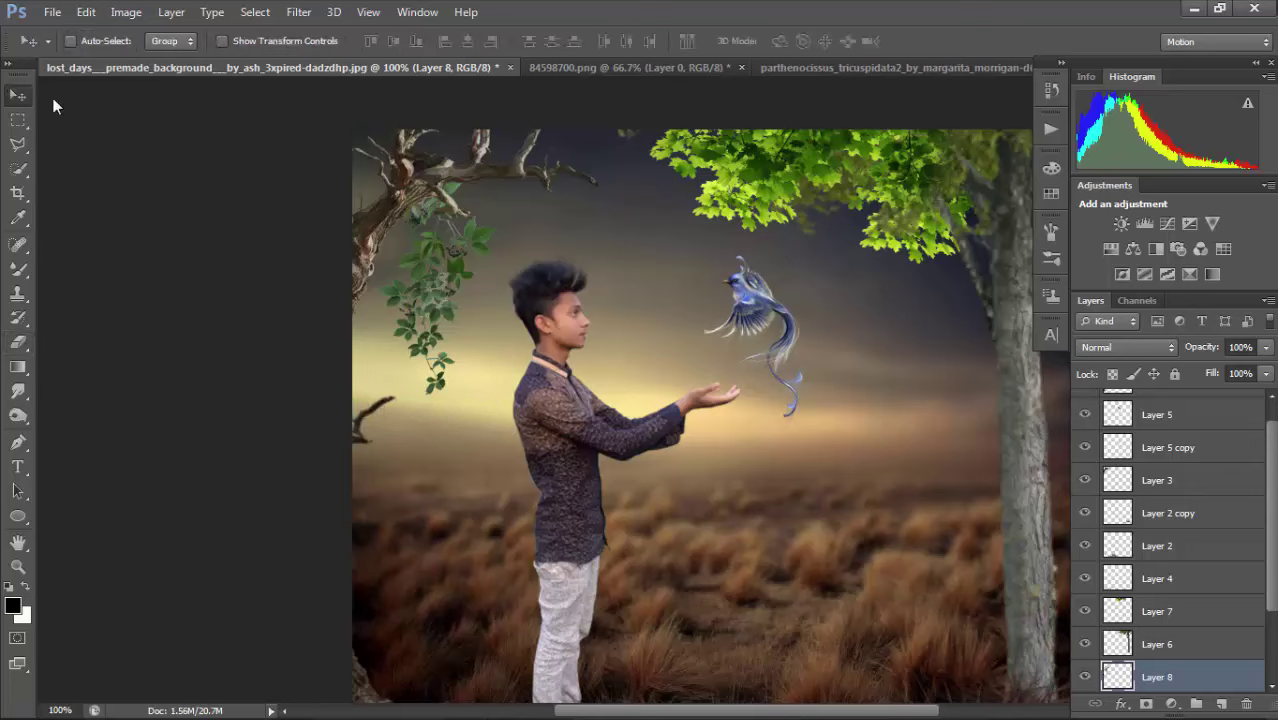
pyautogui.moveTo(474, 238)
pyautogui.mouseDown()
pyautogui.moveTo(494, 244)
pyautogui.moveTo(457, 257)
pyautogui.moveTo(458, 243)
pyautogui.mouseUp()
pyautogui.hotkey('ctrl', 't')
pyautogui.moveTo(598, 333)
pyautogui.mouseDown()
pyautogui.moveTo(680, 268)
pyautogui.moveTo(712, 272)
pyautogui.moveTo(610, 335)
pyautogui.mouseUp()
pyautogui.moveTo(421, 298); pyautogui.dragTo(430, 274)
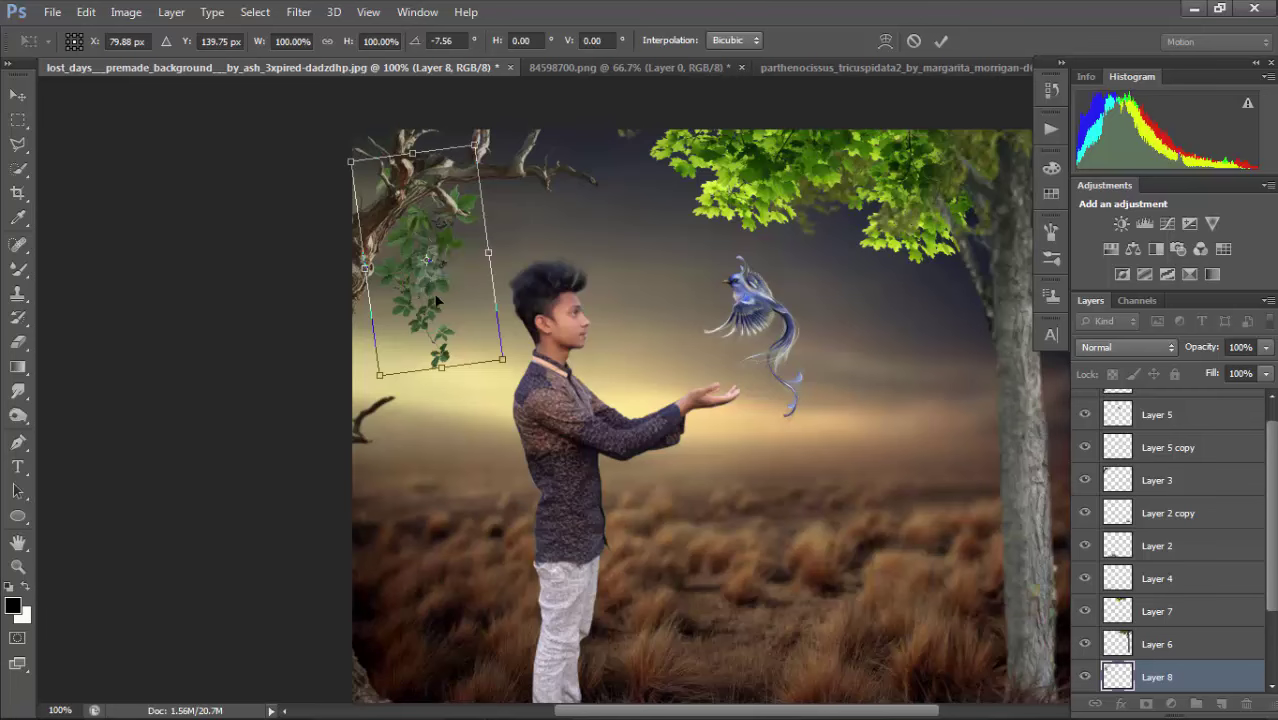
pyautogui.press('Return')
pyautogui.moveTo(545, 289); pyautogui.dragTo(639, 284)
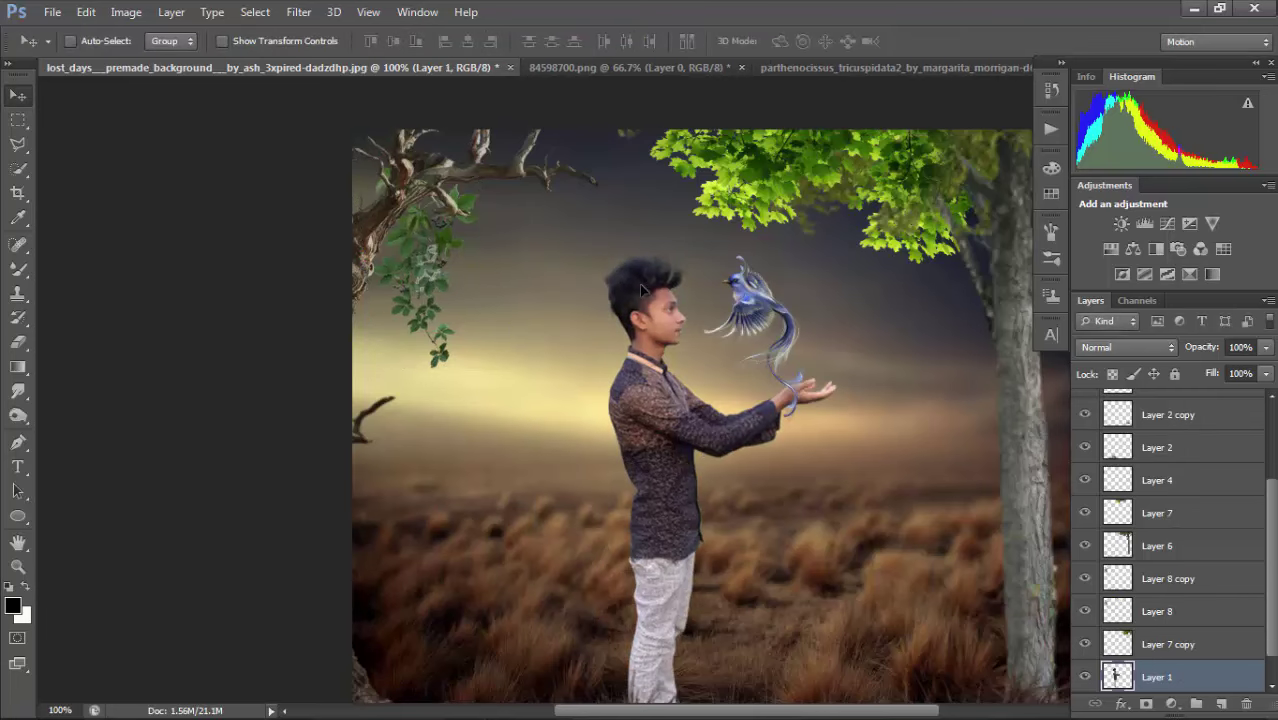
pyautogui.hotkey('ctrl', 'z')
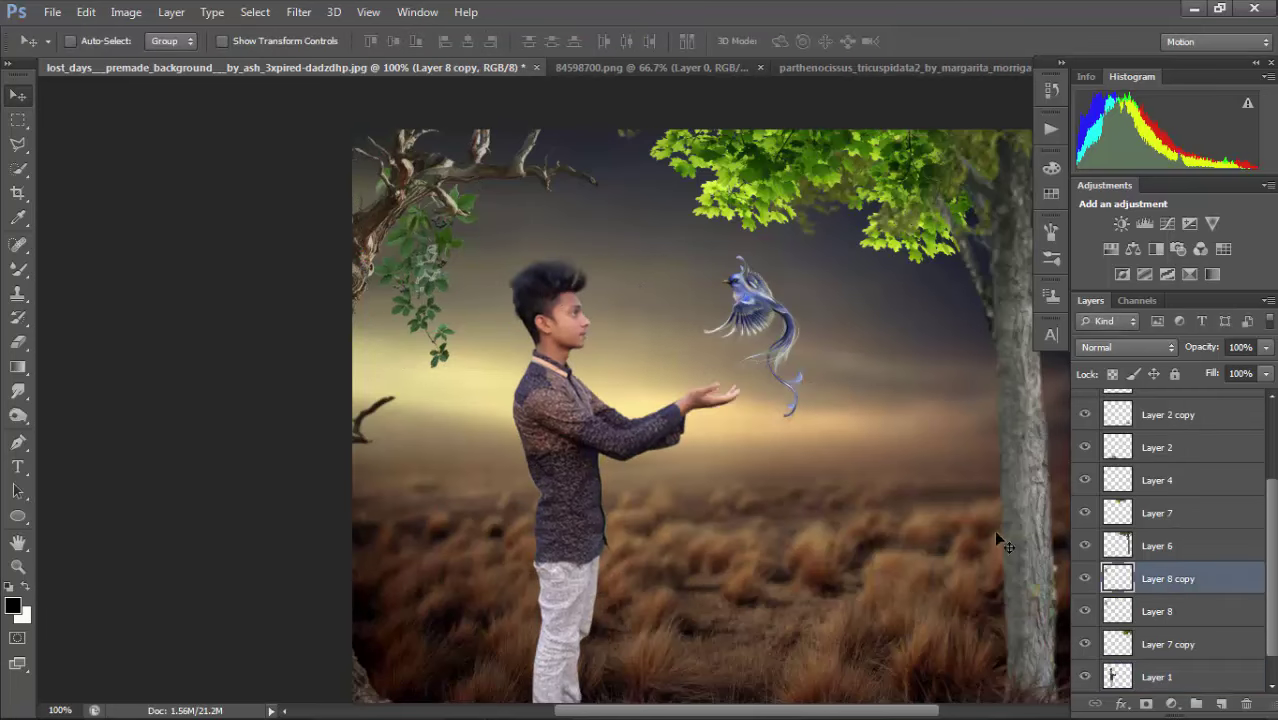
# Duplicate the vine, scale the copy down and place it beside the first vine on the dead branch.
pyautogui.keyDown('alt'); pyautogui.moveTo(817, 478); pyautogui.dragTo(881, 455); pyautogui.keyUp('alt')
pyautogui.hotkey('ctrl', 't')
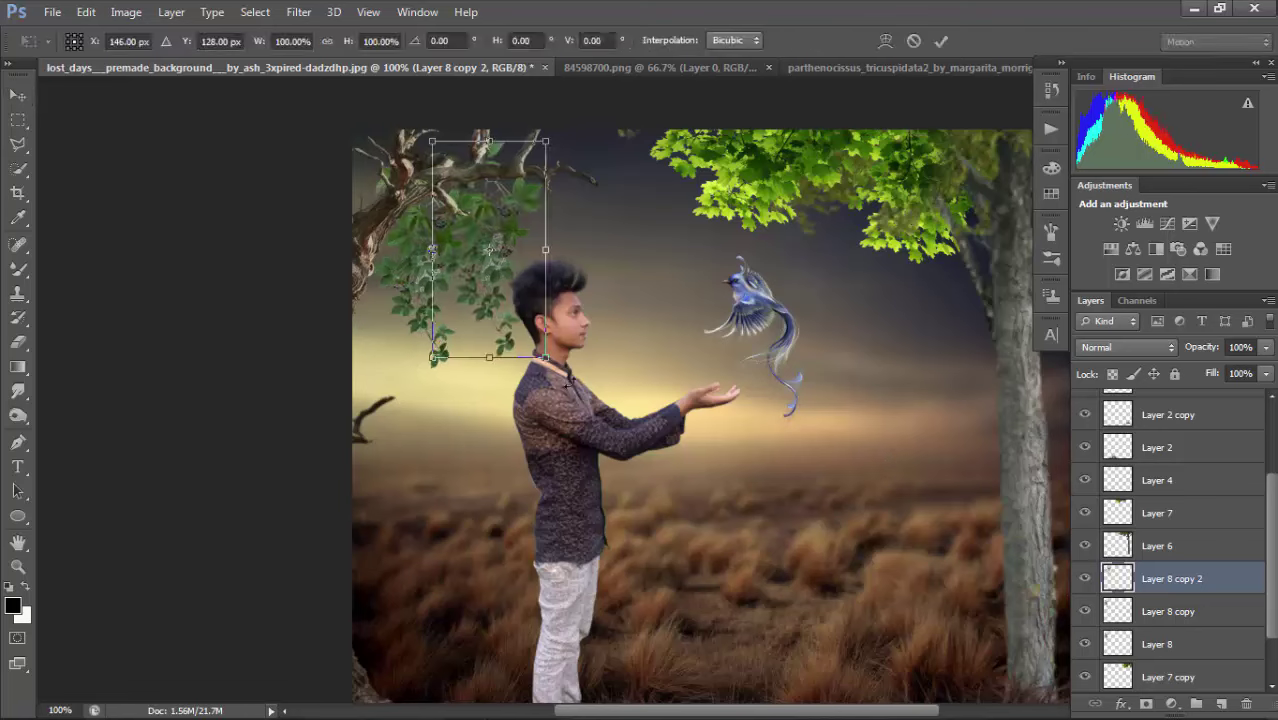
pyautogui.moveTo(548, 358); pyautogui.dragTo(493, 450)
pyautogui.press('Return')
pyautogui.hotkey('ctrl', 'alt', 'z')
pyautogui.hotkey('ctrl', 'alt', 'z')
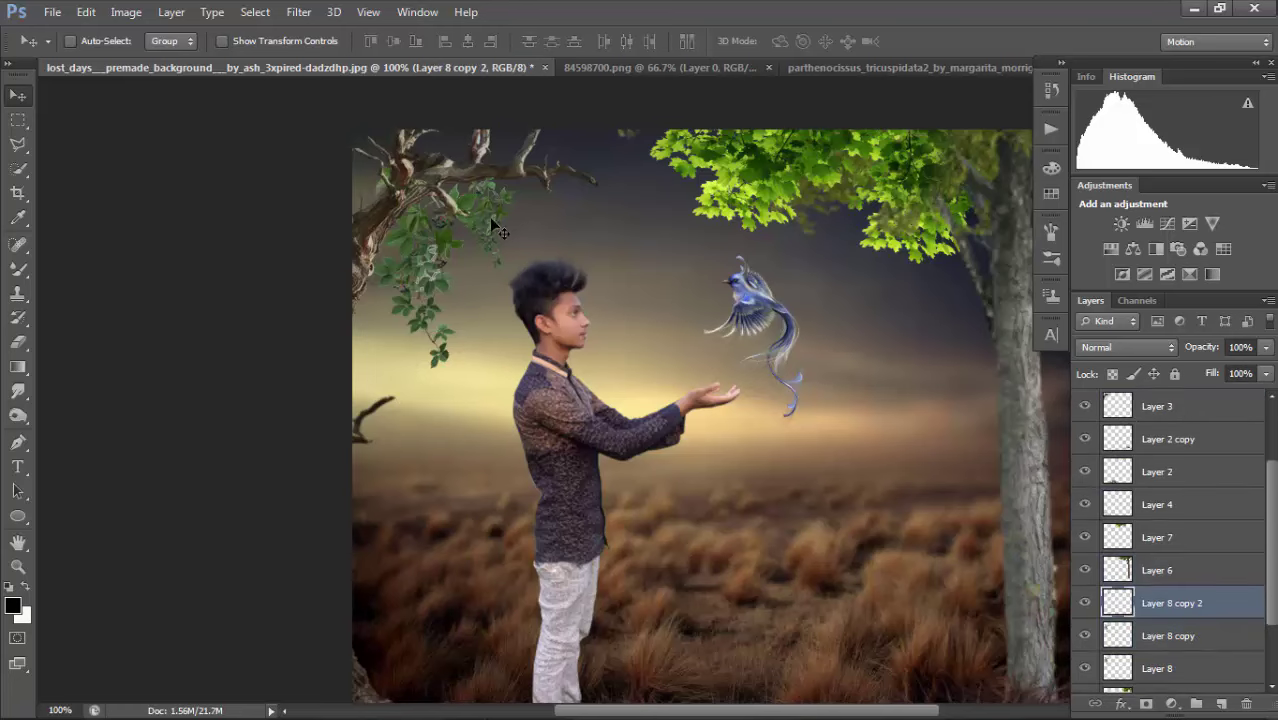
# Duplicate the small vine and fit the copy onto the broken twig at the image's left edge.
pyautogui.moveTo(497, 253); pyautogui.dragTo(385, 445)
pyautogui.hotkey('ctrl', 't')
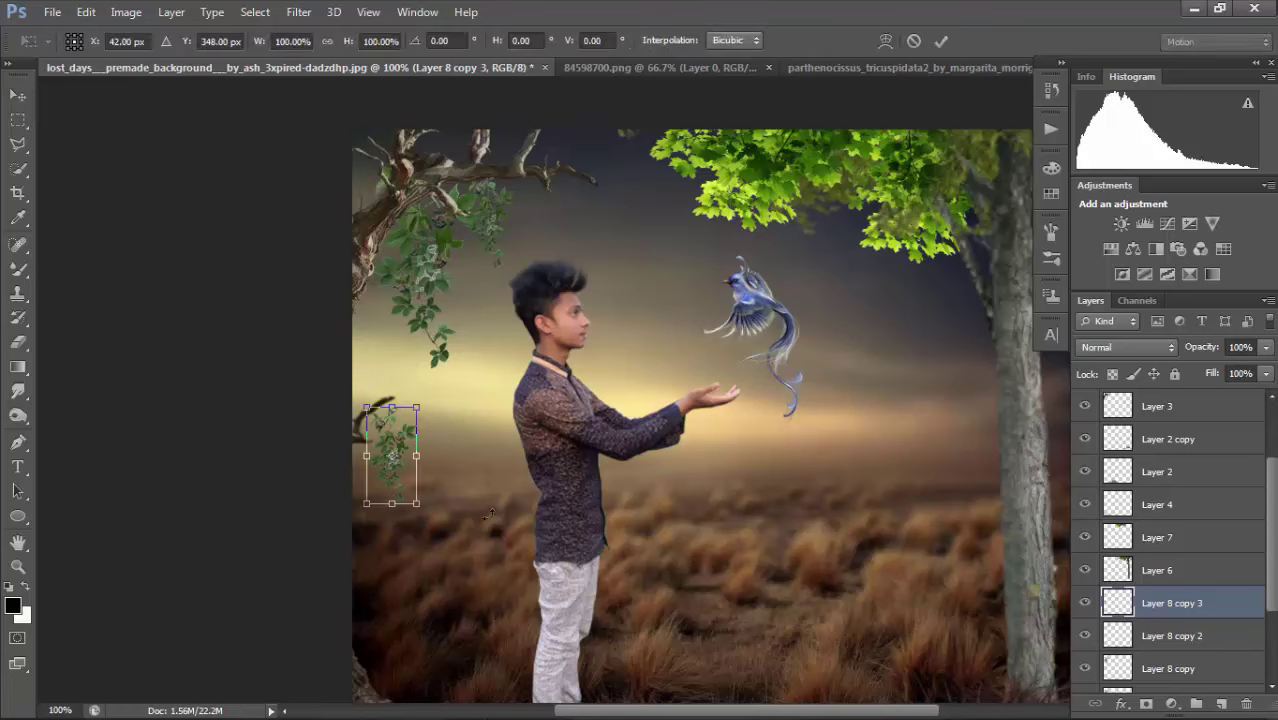
pyautogui.moveTo(490, 514); pyautogui.dragTo(502, 455)
pyautogui.moveTo(425, 485); pyautogui.dragTo(399, 445)
pyautogui.press('Return')
pyautogui.hotkey('ctrl', '-')
pyautogui.hotkey('ctrl', '-')
pyautogui.hotkey('ctrl', '-')
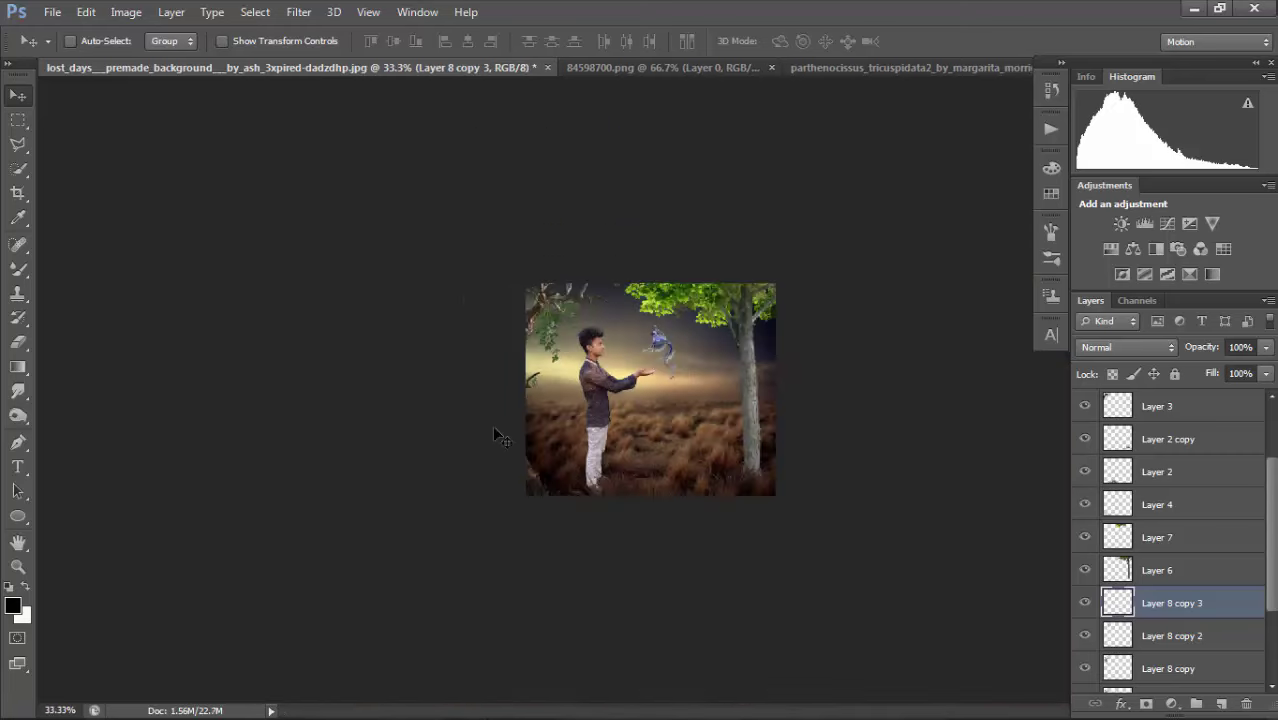
# Move the Layer 8 copy 3 vine from the broken twig up to the dead branch.
pyautogui.keyDown('ctrl'); pyautogui.click(588, 333); pyautogui.keyUp('ctrl')
pyautogui.keyDown('ctrl'); pyautogui.click(588, 333); pyautogui.keyUp('ctrl')
pyautogui.keyDown('ctrl'); pyautogui.click(473, 377); pyautogui.keyUp('ctrl')
pyautogui.click(488, 342)
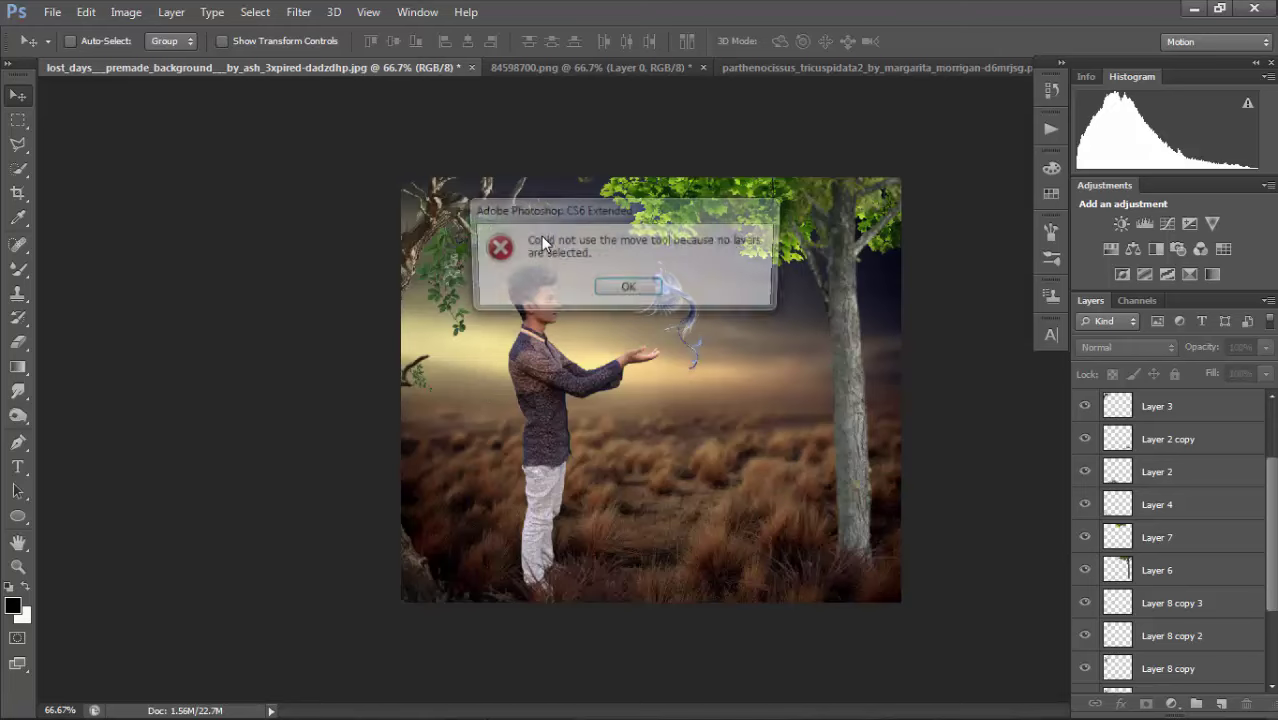
pyautogui.press('Return')
pyautogui.keyDown('ctrl'); pyautogui.click(447, 377); pyautogui.keyUp('ctrl')
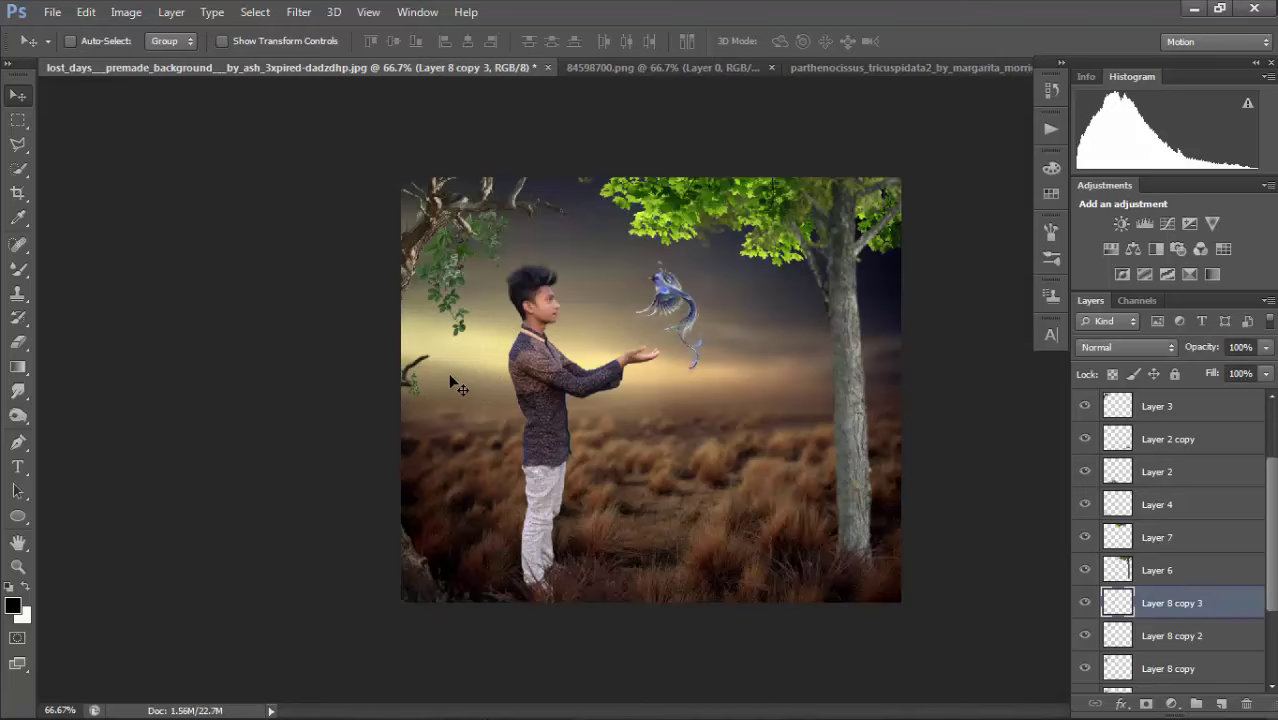
pyautogui.moveTo(447, 377); pyautogui.dragTo(540, 184)
# Place another small vine copy below the dead branch near its trunk and transform it to fit the foliage.
pyautogui.moveTo(563, 303); pyautogui.dragTo(505, 327)
pyautogui.hotkey('ctrl', 't')
pyautogui.moveTo(727, 350); pyautogui.dragTo(699, 398)
pyautogui.press('Return')
pyautogui.moveTo(557, 334)
pyautogui.mouseDown()
pyautogui.moveTo(553, 324)
pyautogui.moveTo(570, 342)
pyautogui.mouseUp()
pyautogui.hotkey('ctrl', '-')
pyautogui.hotkey('ctrl', '-')
pyautogui.click(709, 347)
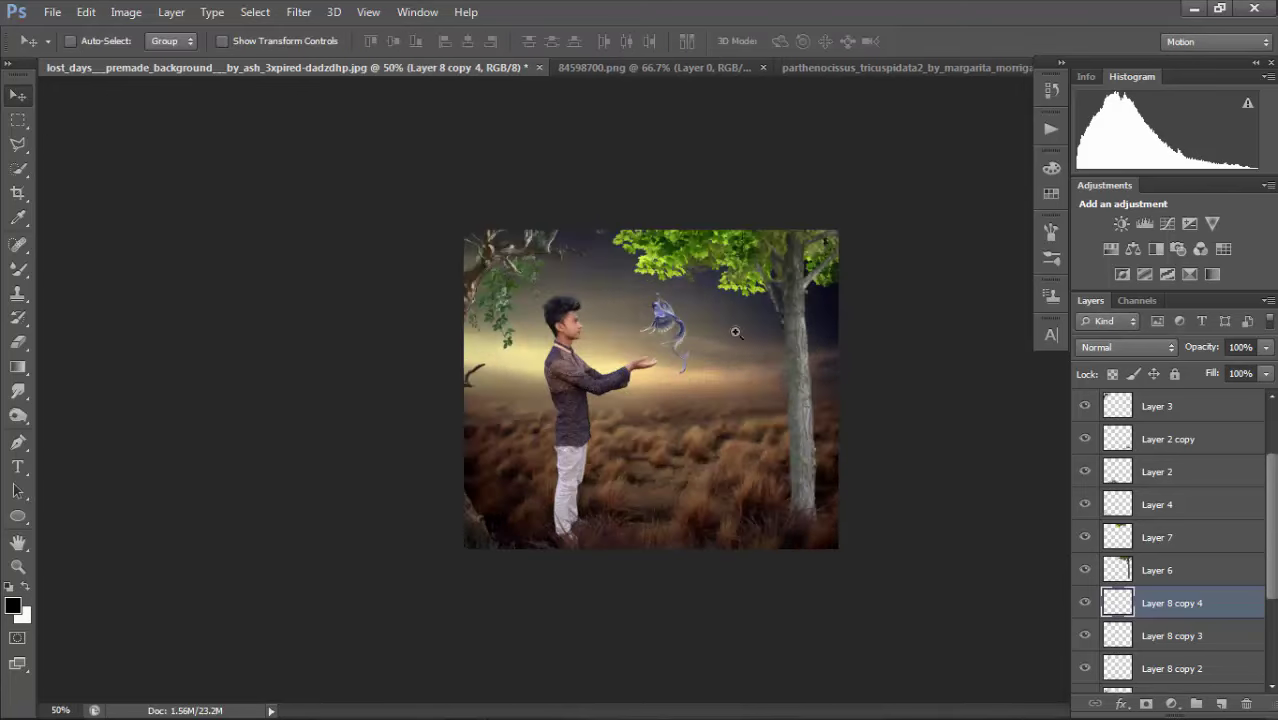
pyautogui.click(682, 380)
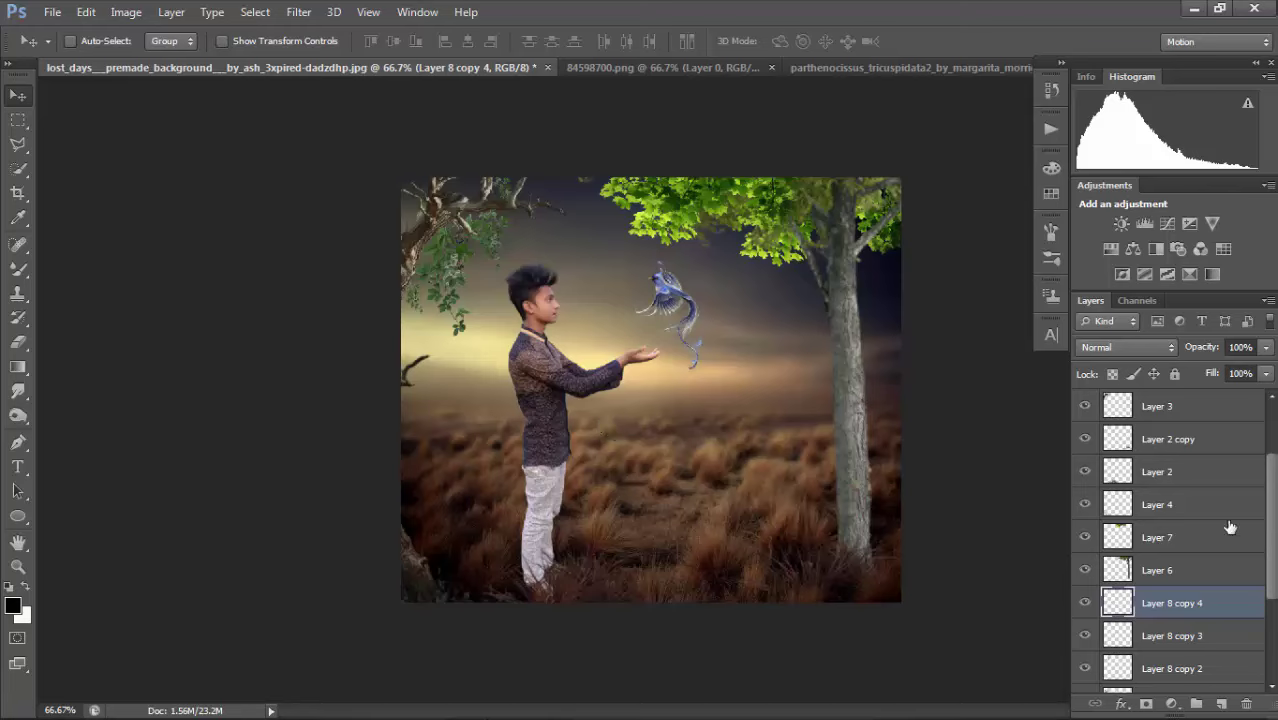
# Toggle the visibility of Layer 7 copy and Layer 5 to identify what each layer holds.
pyautogui.scroll(-5, 1170, 540)
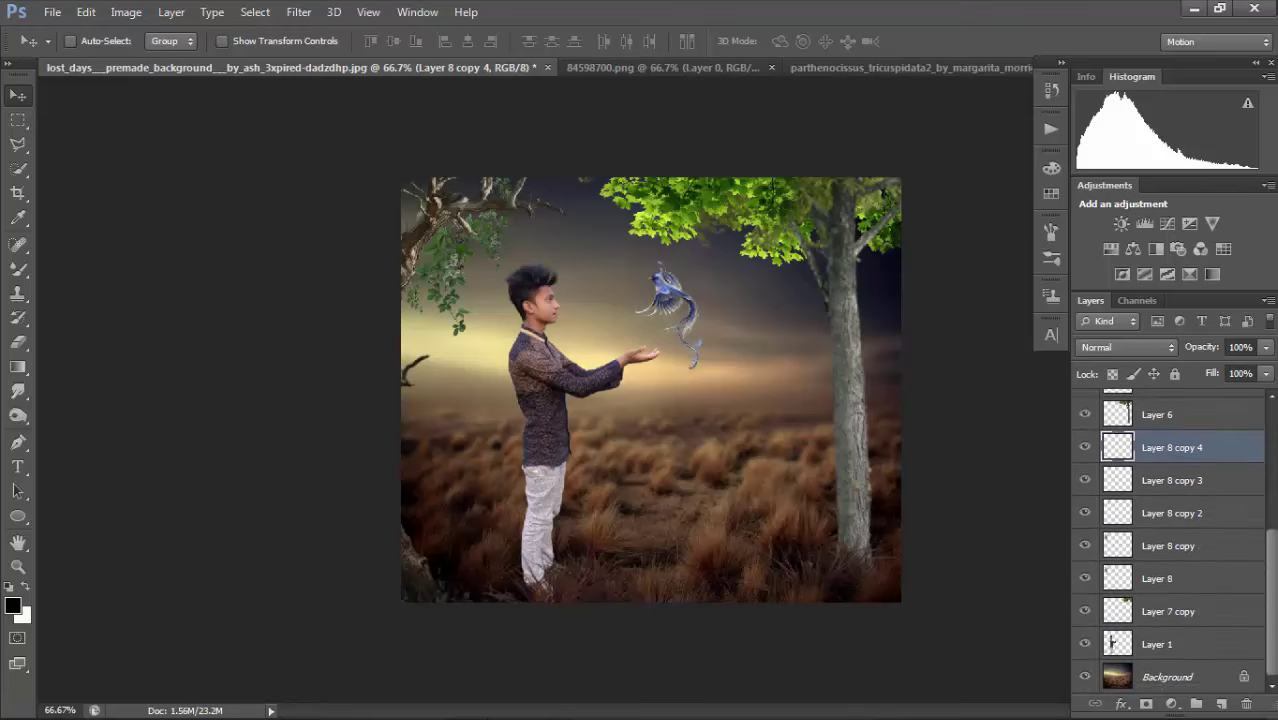
pyautogui.click(1085, 610)
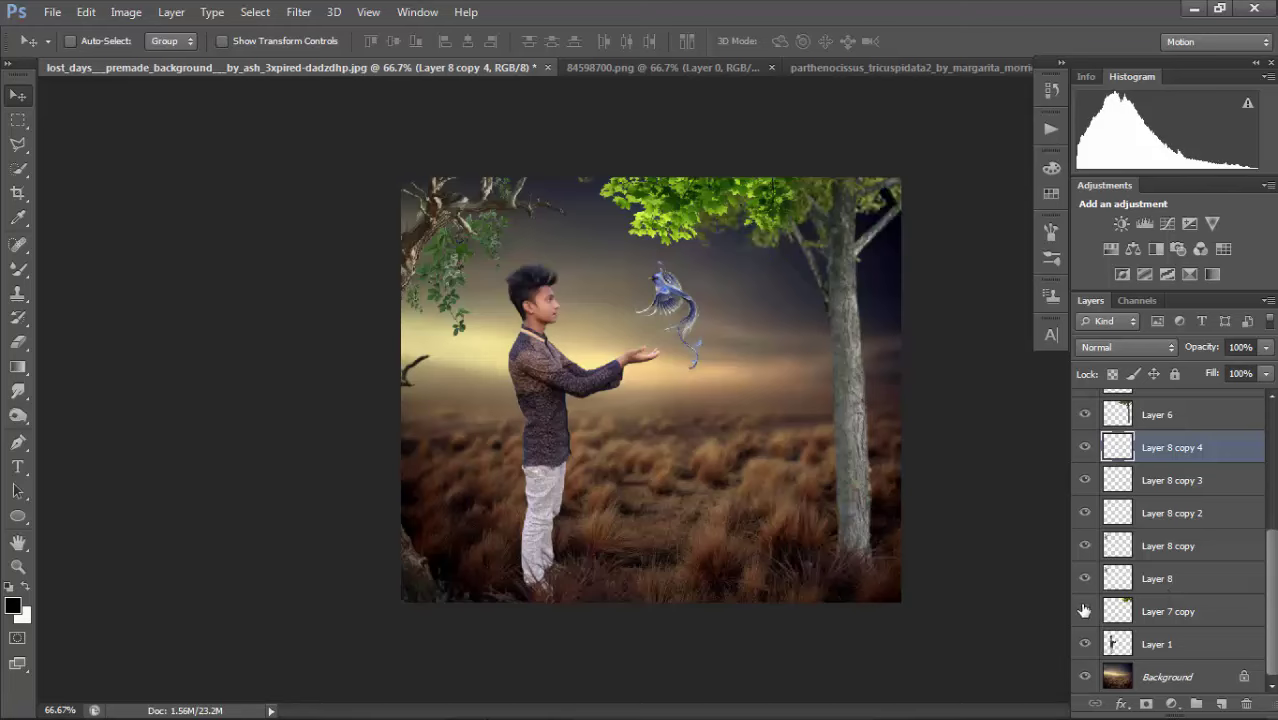
pyautogui.click(1085, 610)
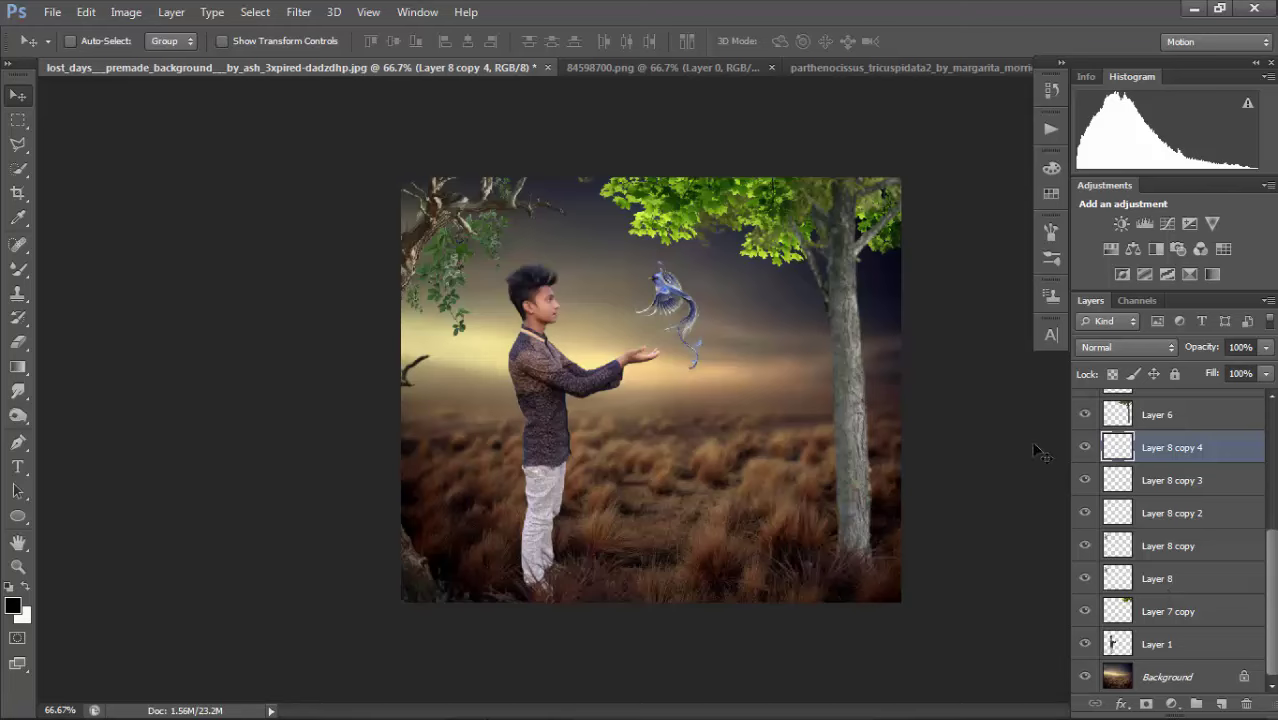
pyautogui.scroll(1, 1274, 617)
pyautogui.click(1190, 590)
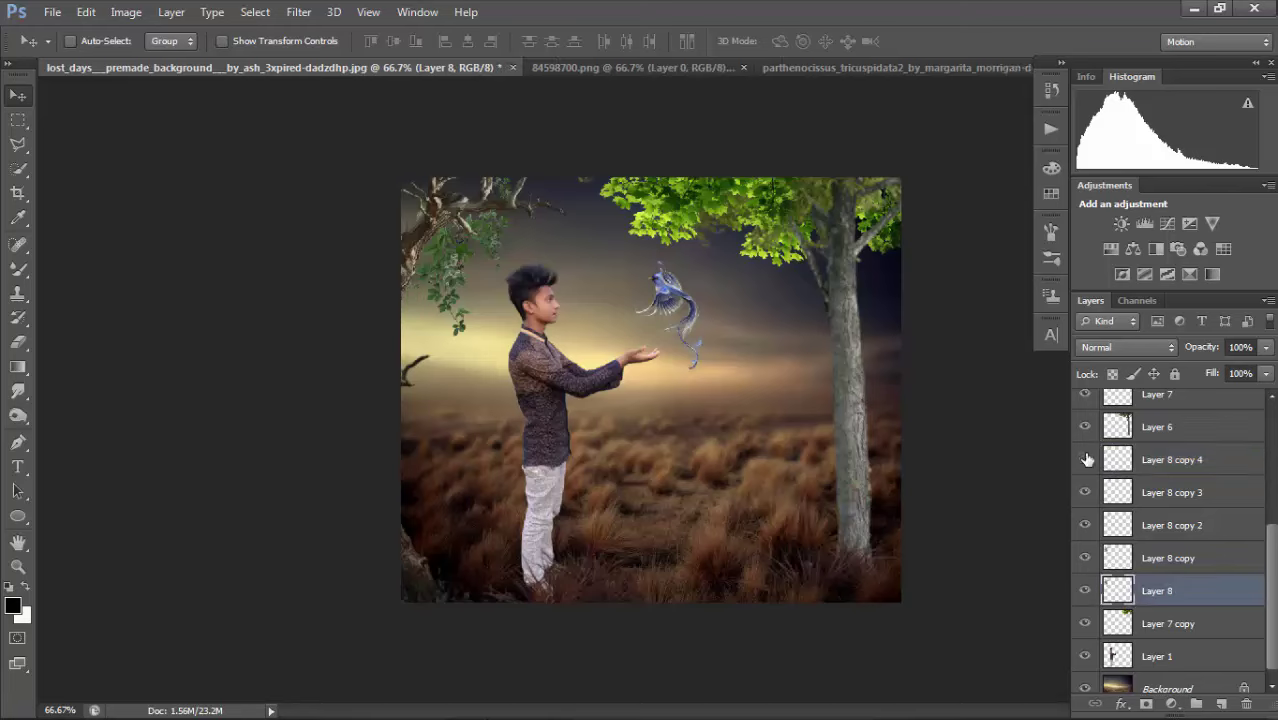
pyautogui.scroll(5, 1100, 426)
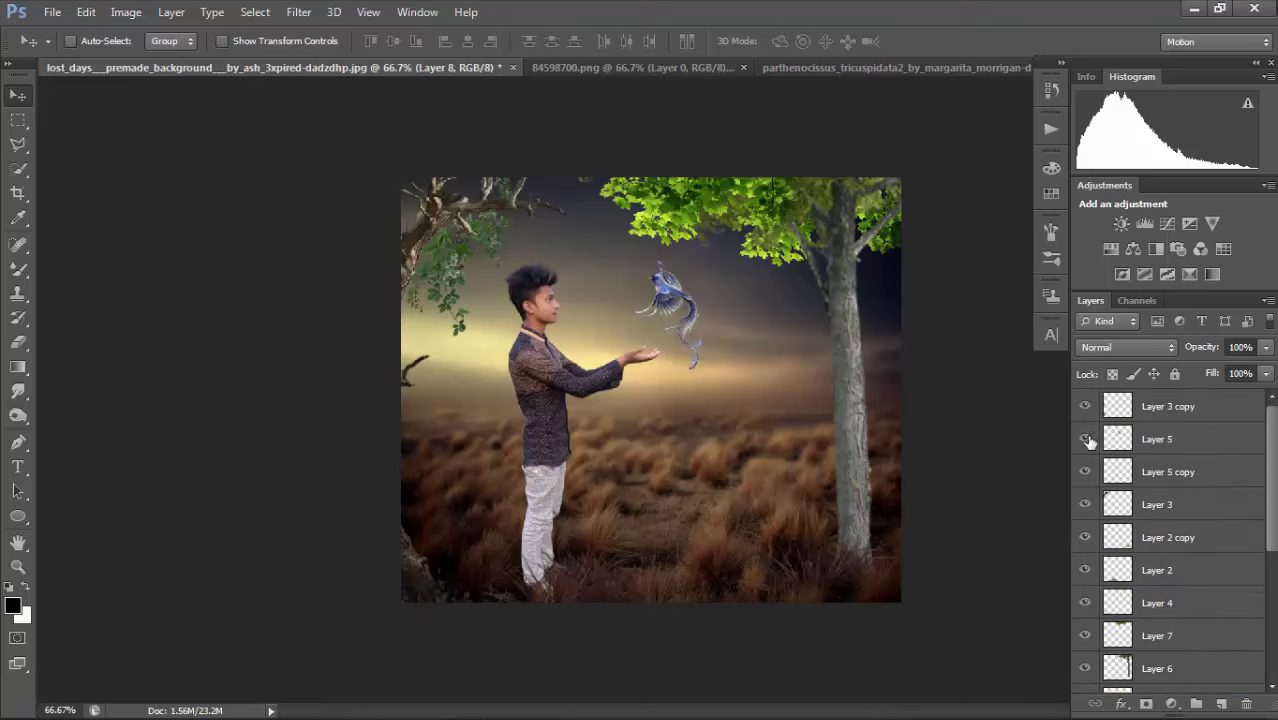
pyautogui.click(1085, 439)
pyautogui.click(1085, 439)
# Enlarge the bird on Layer 5 slightly.
pyautogui.click(1138, 446)
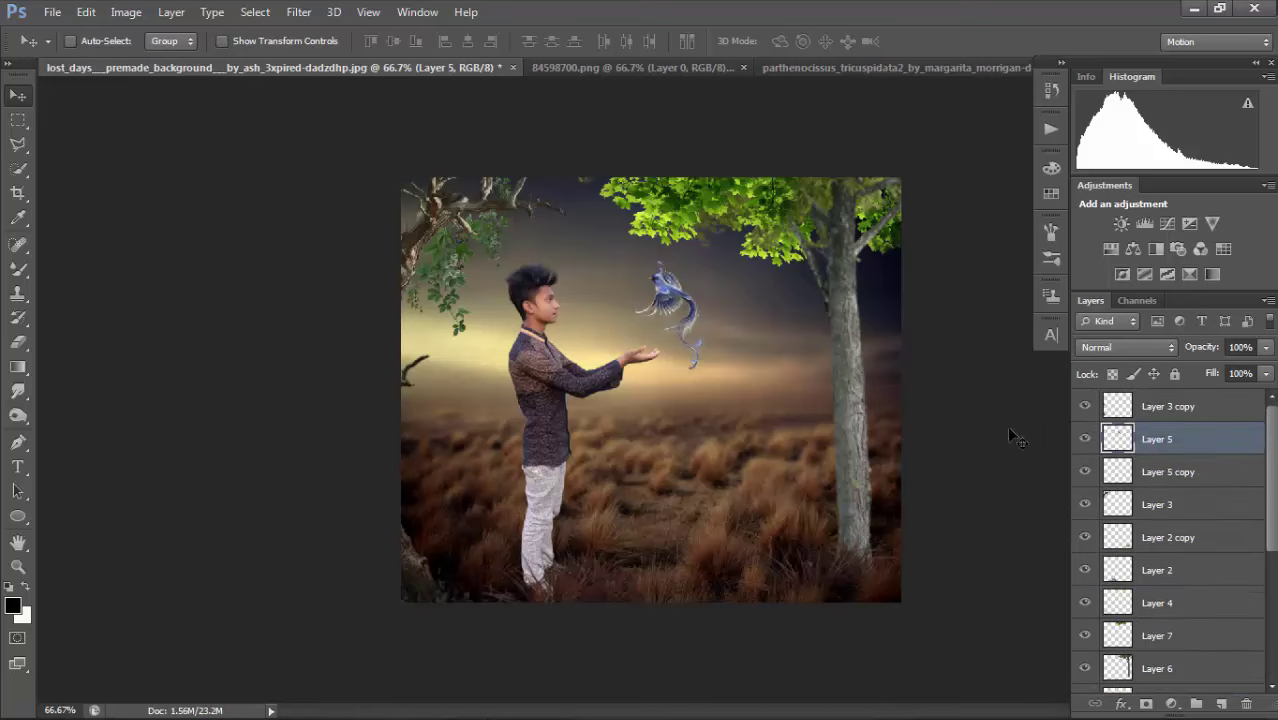
pyautogui.hotkey('ctrl', 't')
pyautogui.moveTo(705, 258); pyautogui.dragTo(709, 250)
pyautogui.press('Return')
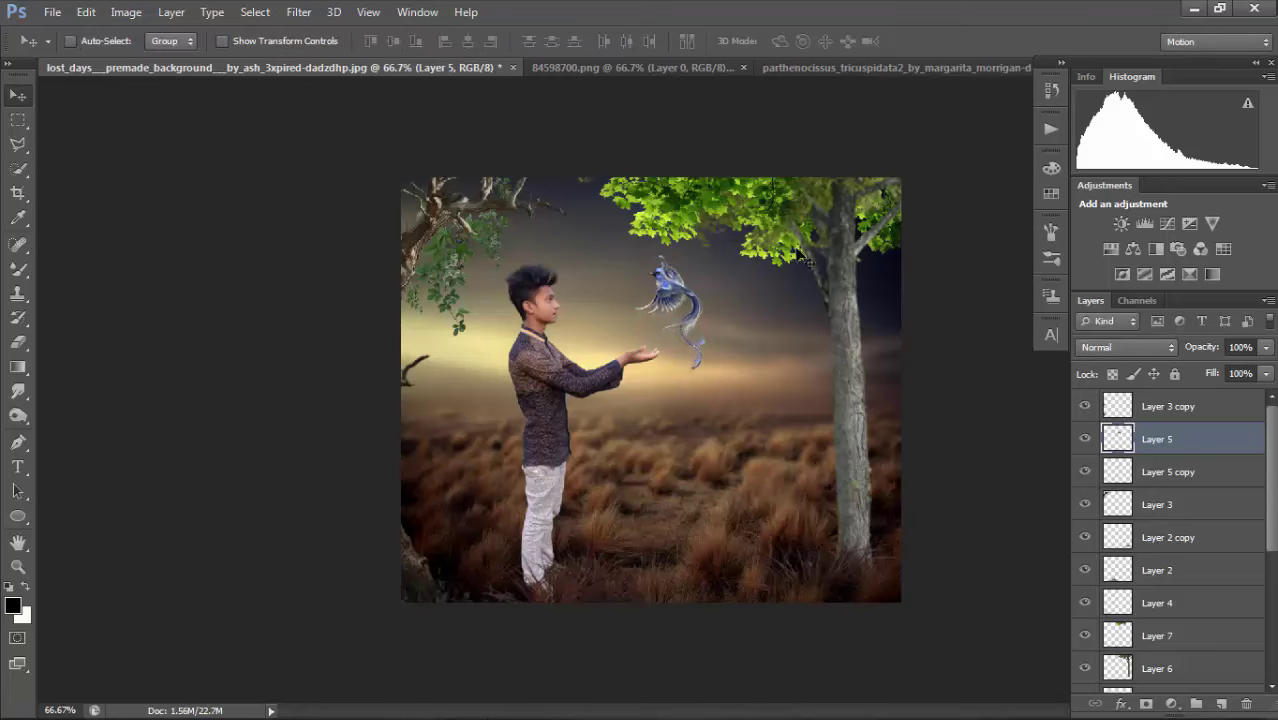
pyautogui.hotkey('ctrl', 't')
pyautogui.press('Return')
pyautogui.hotkey('ctrl', '-')
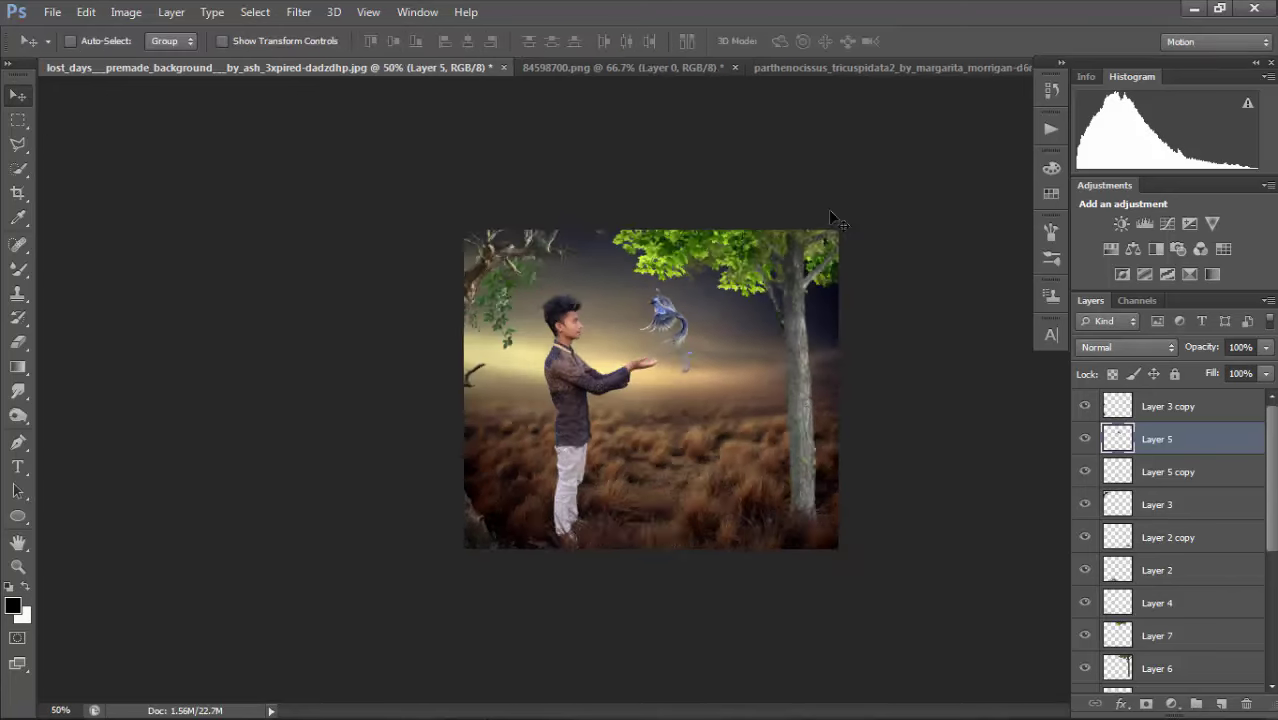
pyautogui.hotkey('ctrl', '-')
pyautogui.hotkey('ctrl', '+')
pyautogui.hotkey('ctrl', '+')
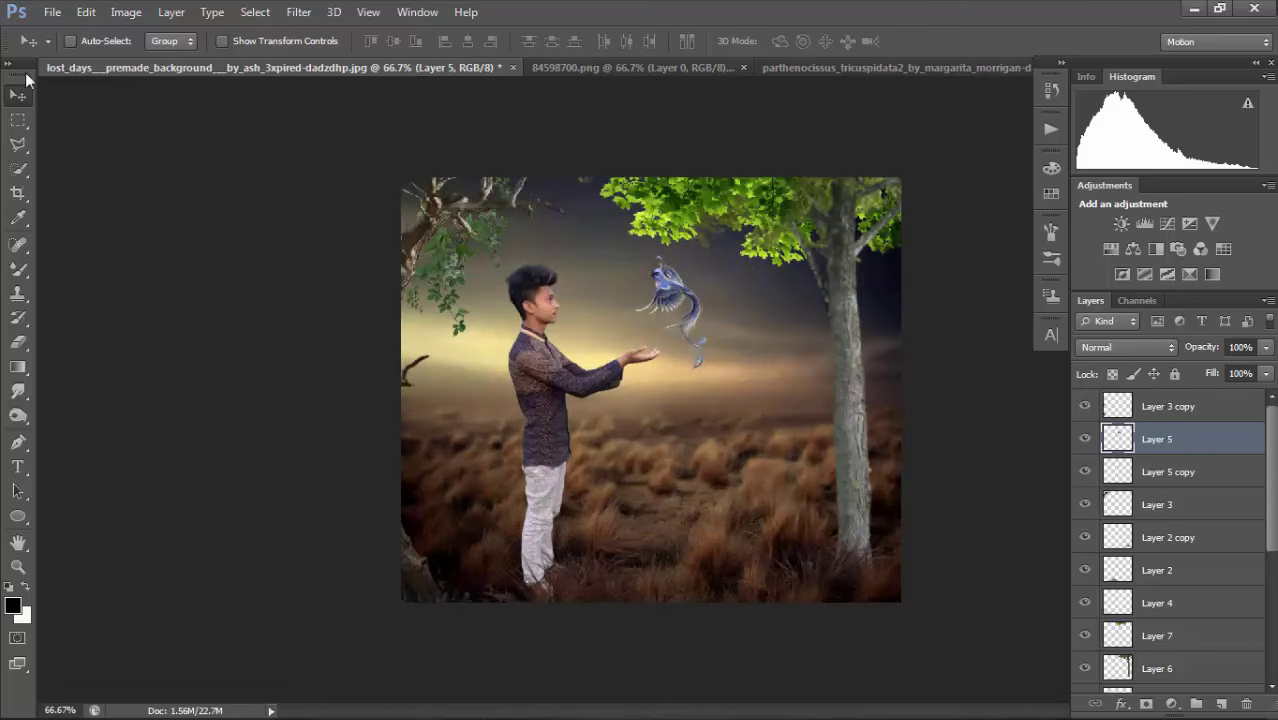
# Paint a soft white fog band across the ground on a new topmost layer with a 401 px brush.
pyautogui.scroll(-3, 1272, 475)
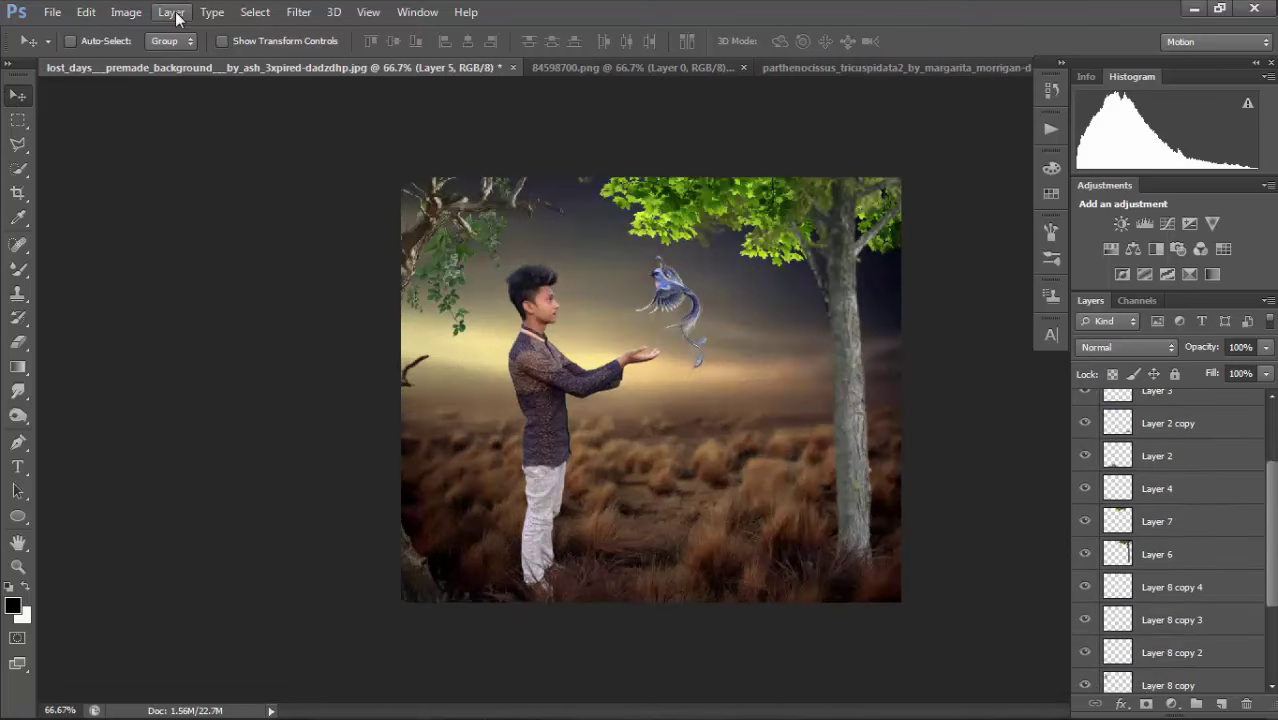
pyautogui.rightClick(18, 268)
pyautogui.click(90, 268)
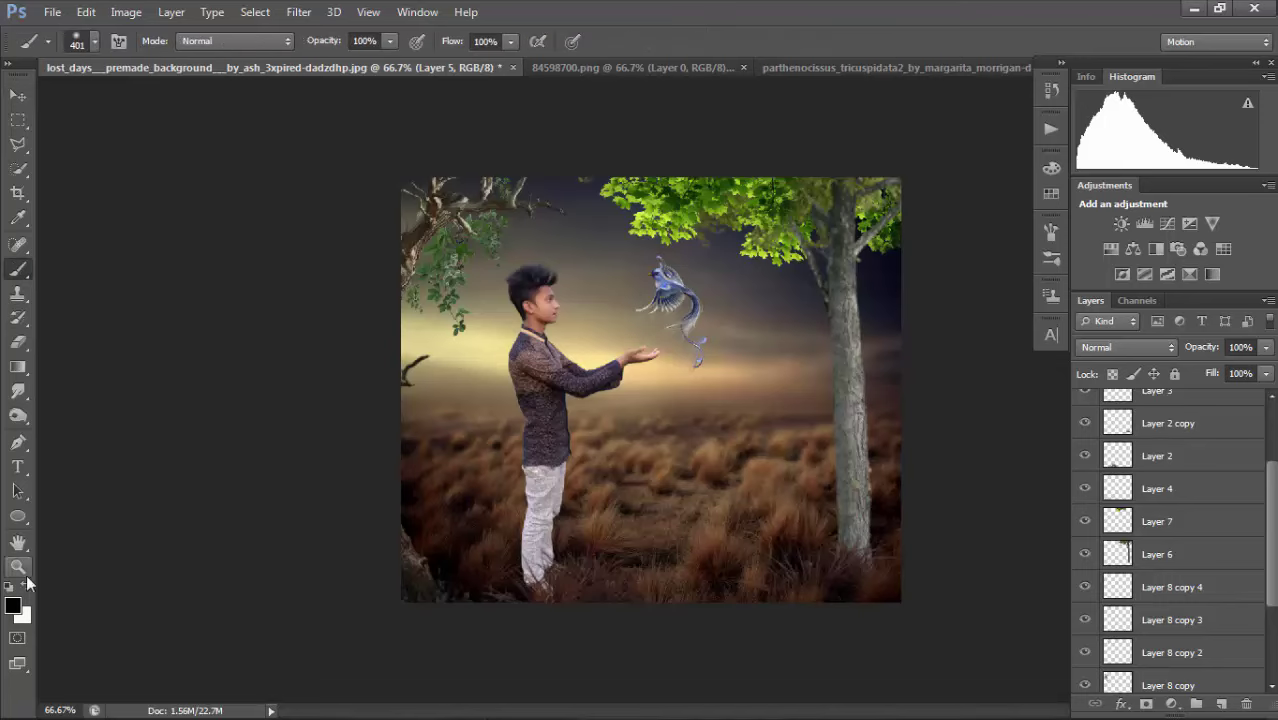
pyautogui.scroll(4, 1273, 510)
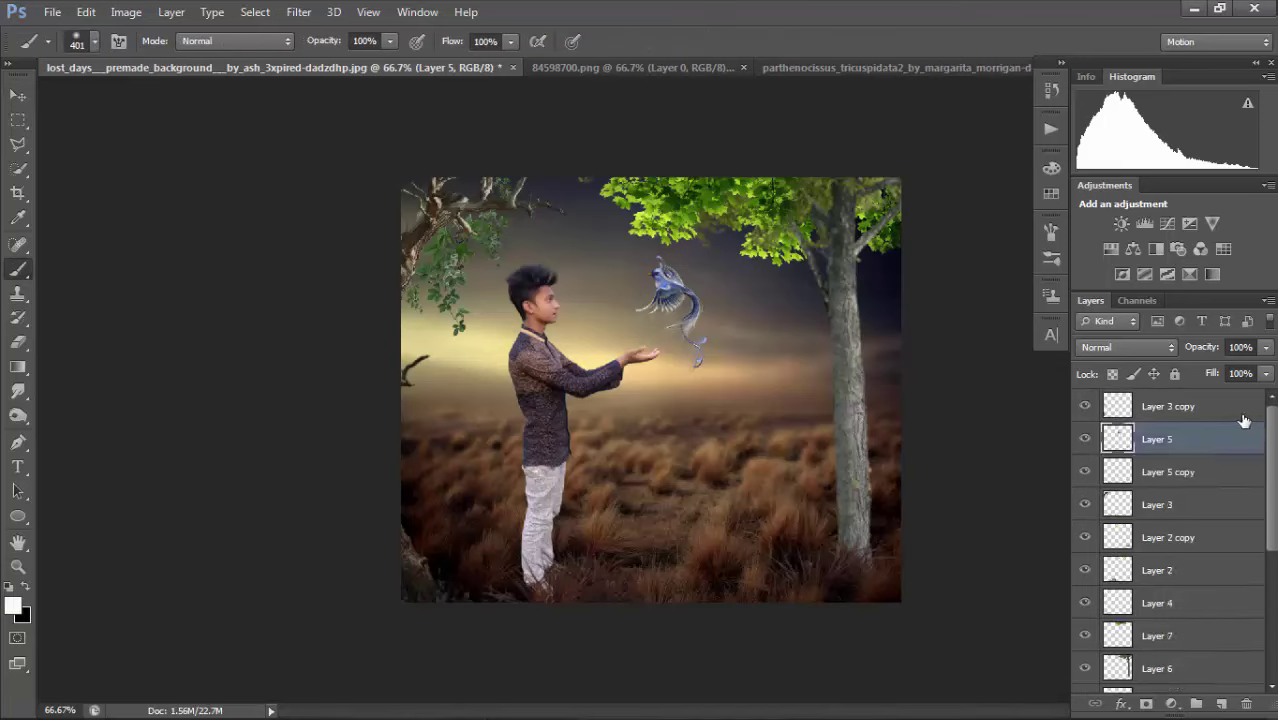
pyautogui.click(1241, 414)
pyautogui.click(1220, 705)
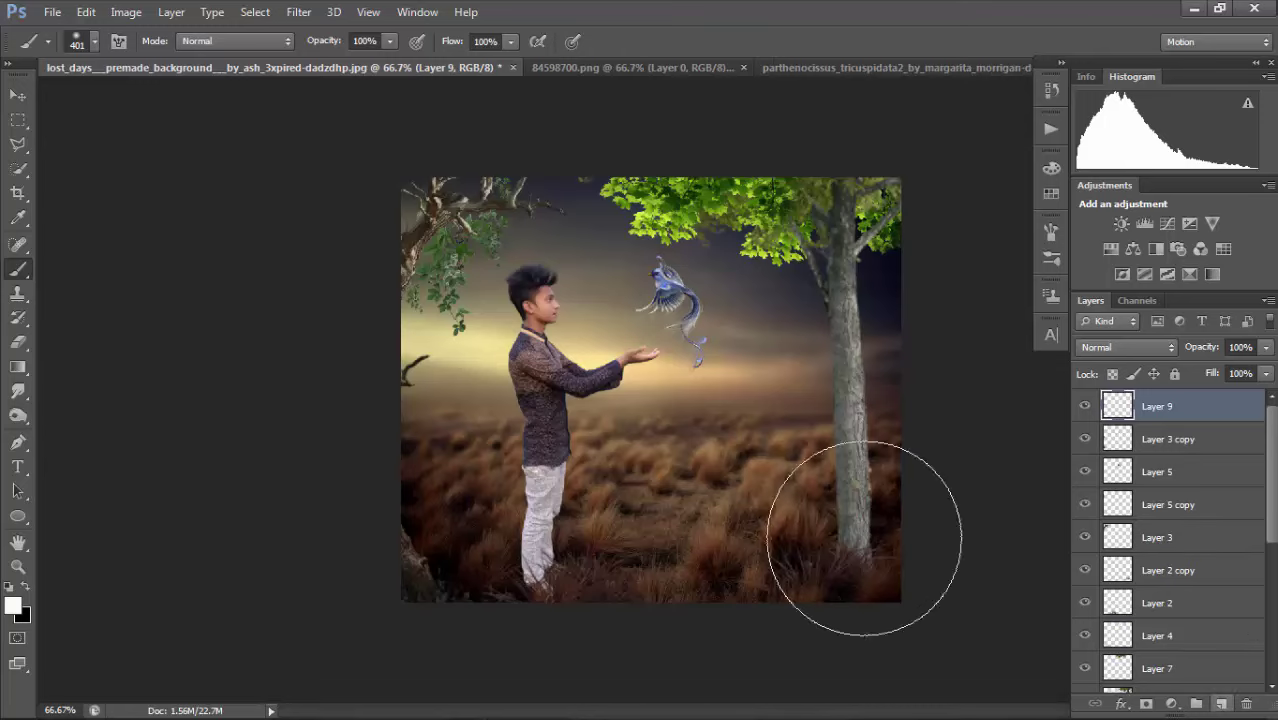
pyautogui.moveTo(862, 543)
pyautogui.mouseDown()
pyautogui.moveTo(813, 514)
pyautogui.moveTo(670, 557)
pyautogui.moveTo(636, 528)
pyautogui.moveTo(548, 537)
pyautogui.moveTo(622, 571)
pyautogui.moveTo(405, 585)
pyautogui.moveTo(400, 545)
pyautogui.mouseUp()
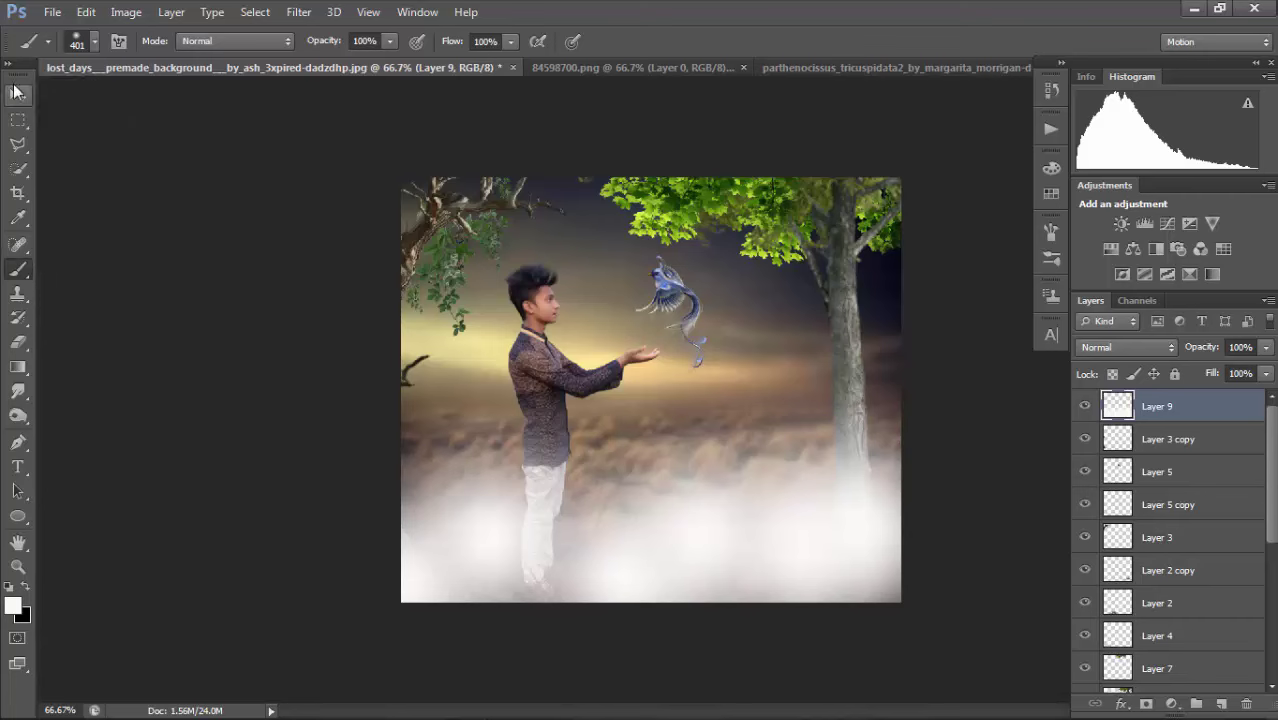
# Apply a Gaussian Blur with a radius of 197.4 pixels to the white fog on Layer 9.
pyautogui.click(18, 94)
pyautogui.click(299, 12)
pyautogui.moveTo(394, 201)
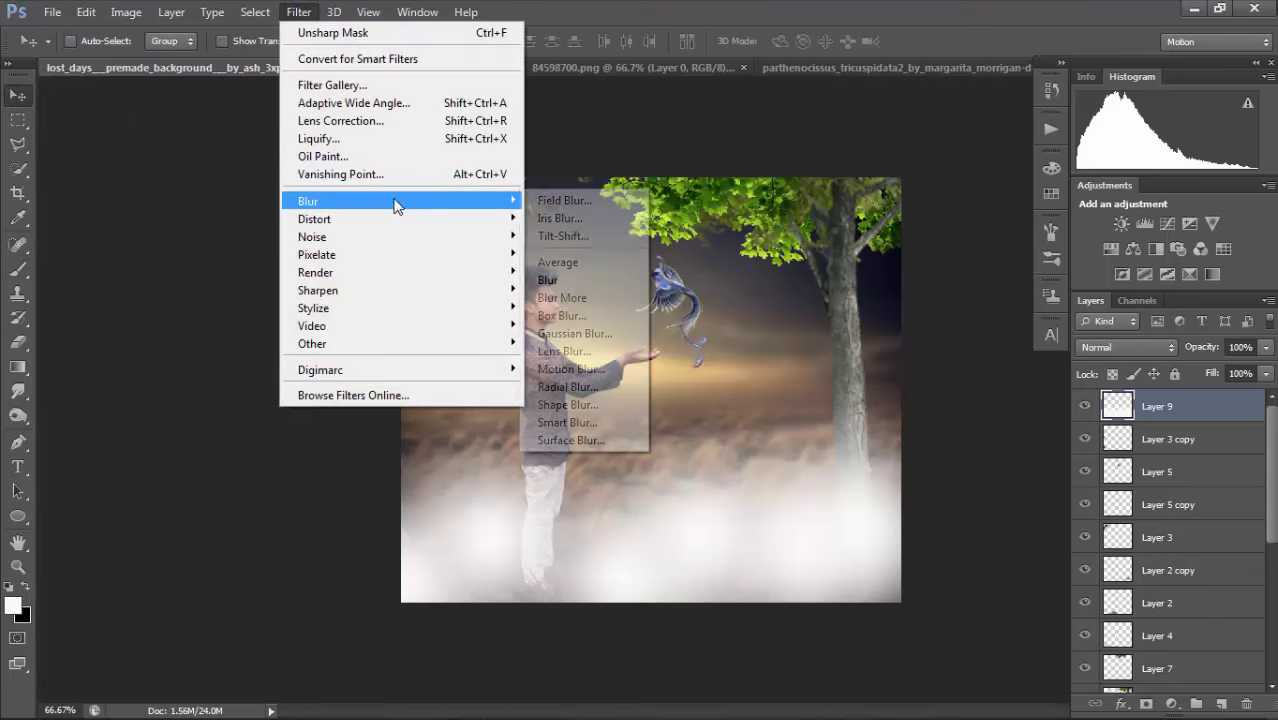
pyautogui.click(628, 332)
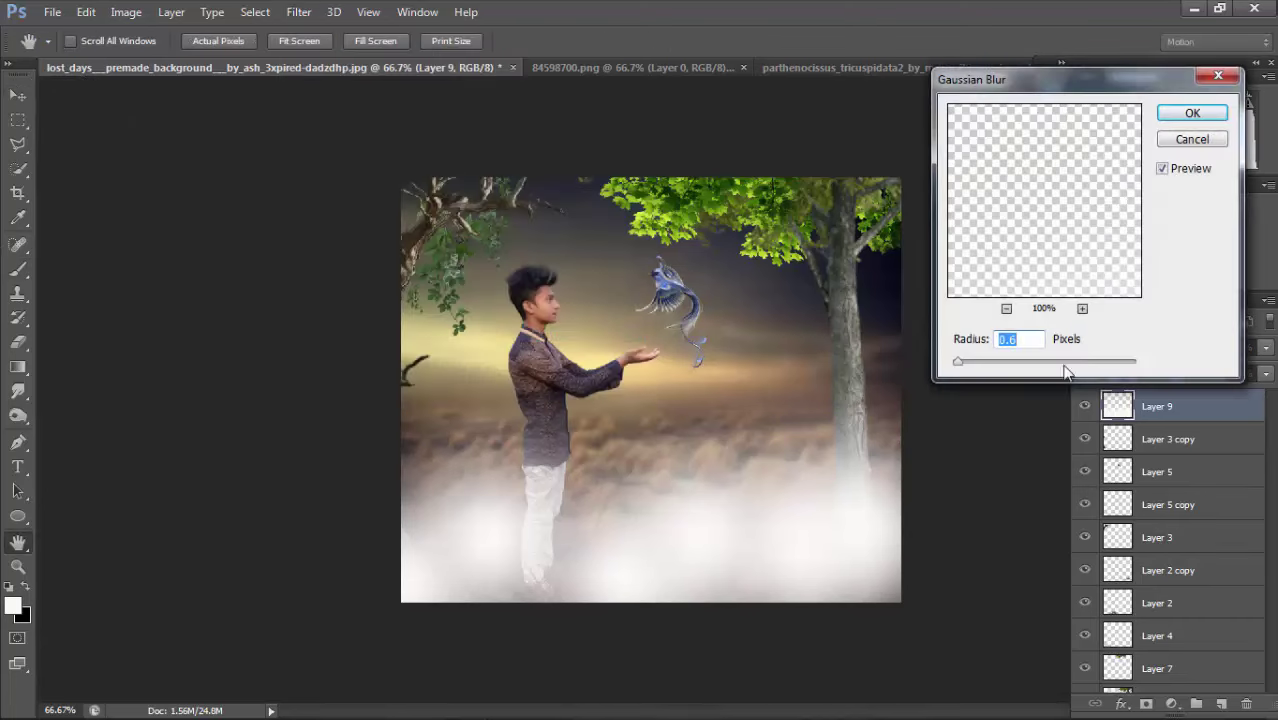
pyautogui.moveTo(1064, 362); pyautogui.dragTo(1108, 359)
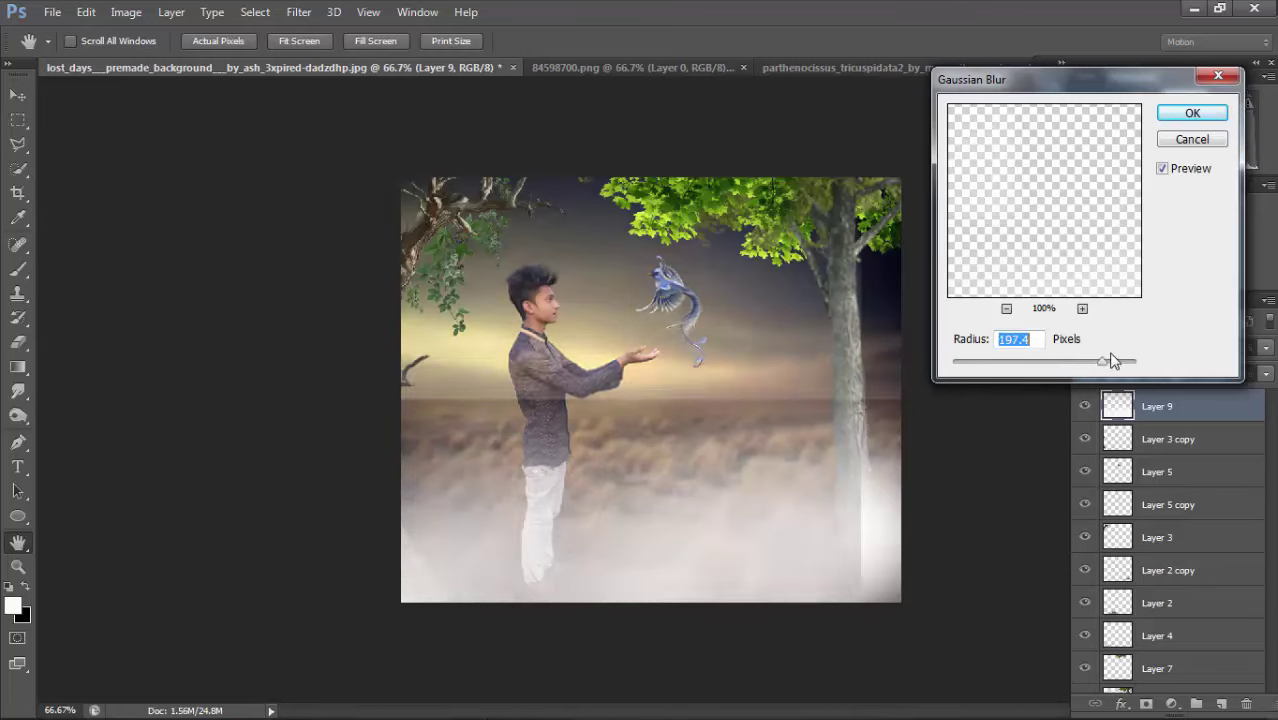
pyautogui.click(1193, 114)
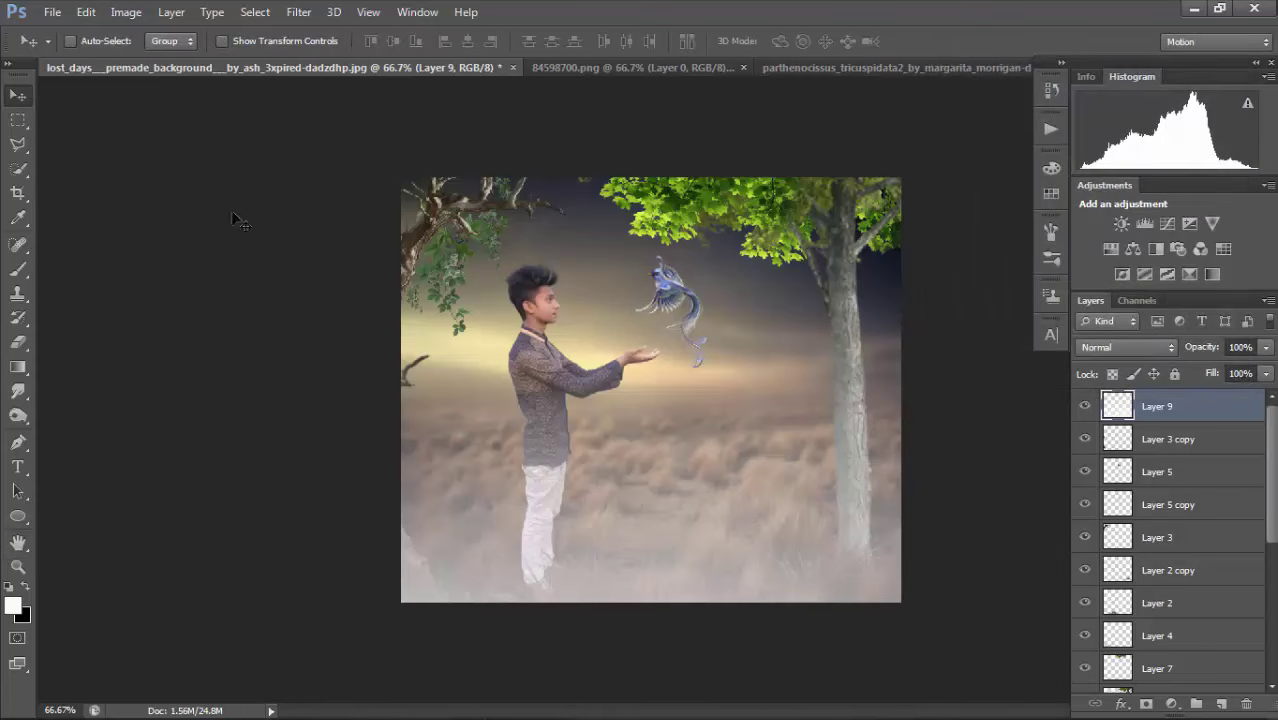
# Squash the fog on Layer 9 to about 28% height along the ground and lower its fill to 30%.
pyautogui.hotkey('ctrl', 't')
pyautogui.moveTo(651, 178); pyautogui.dragTo(727, 493)
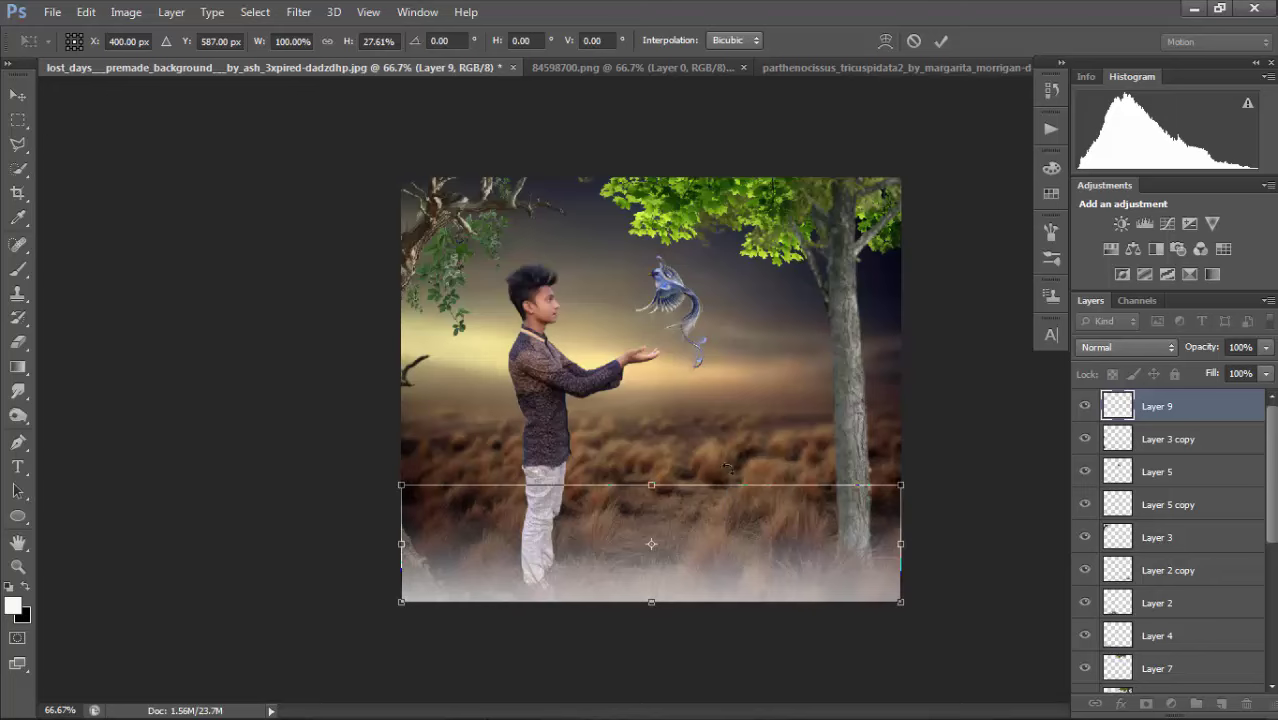
pyautogui.press('Return')
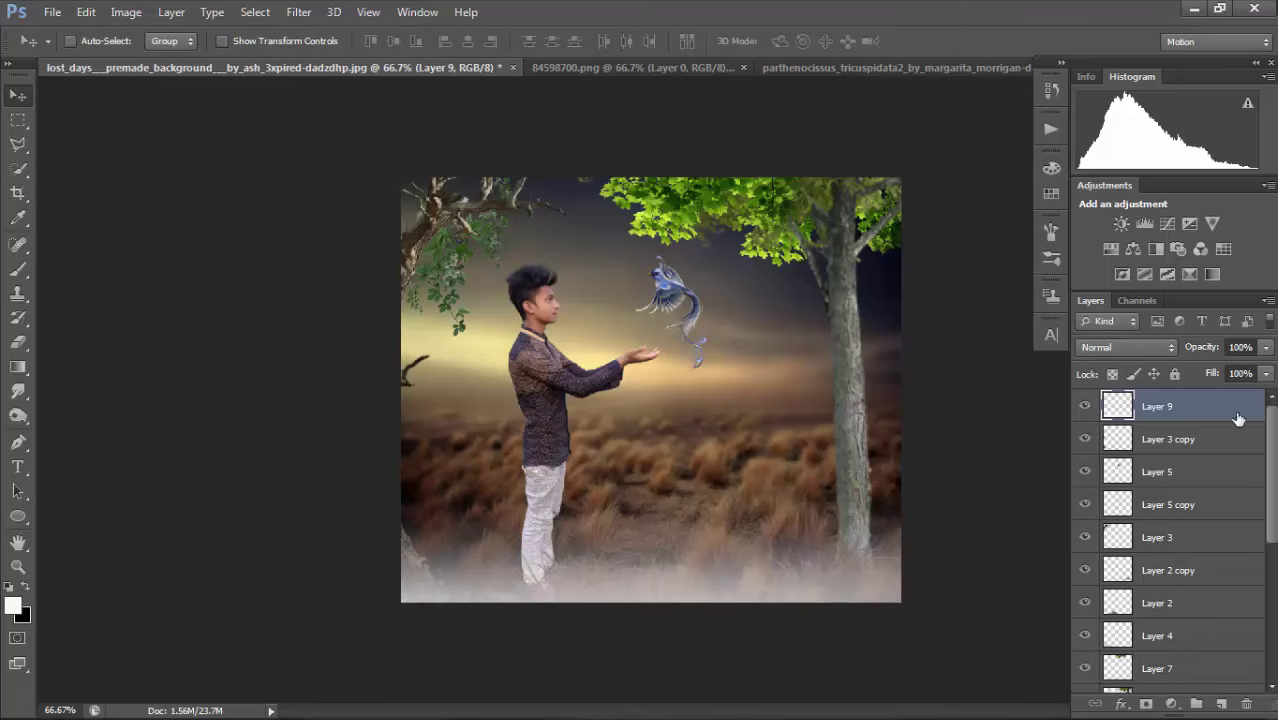
pyautogui.click(1266, 374)
pyautogui.moveTo(1262, 395); pyautogui.dragTo(1203, 402)
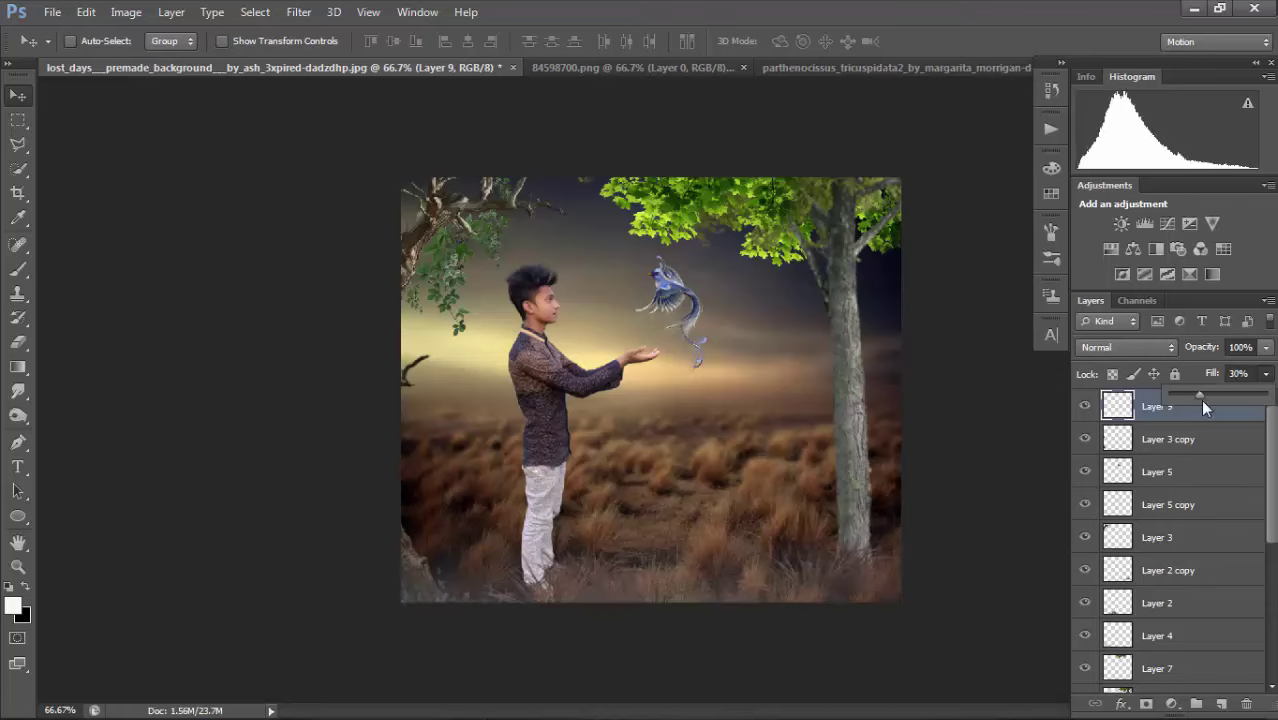
# Duplicate the fog layer and place the copy directly above the Background, behind the man and the trees.
pyautogui.hotkey('ctrl', 'j')
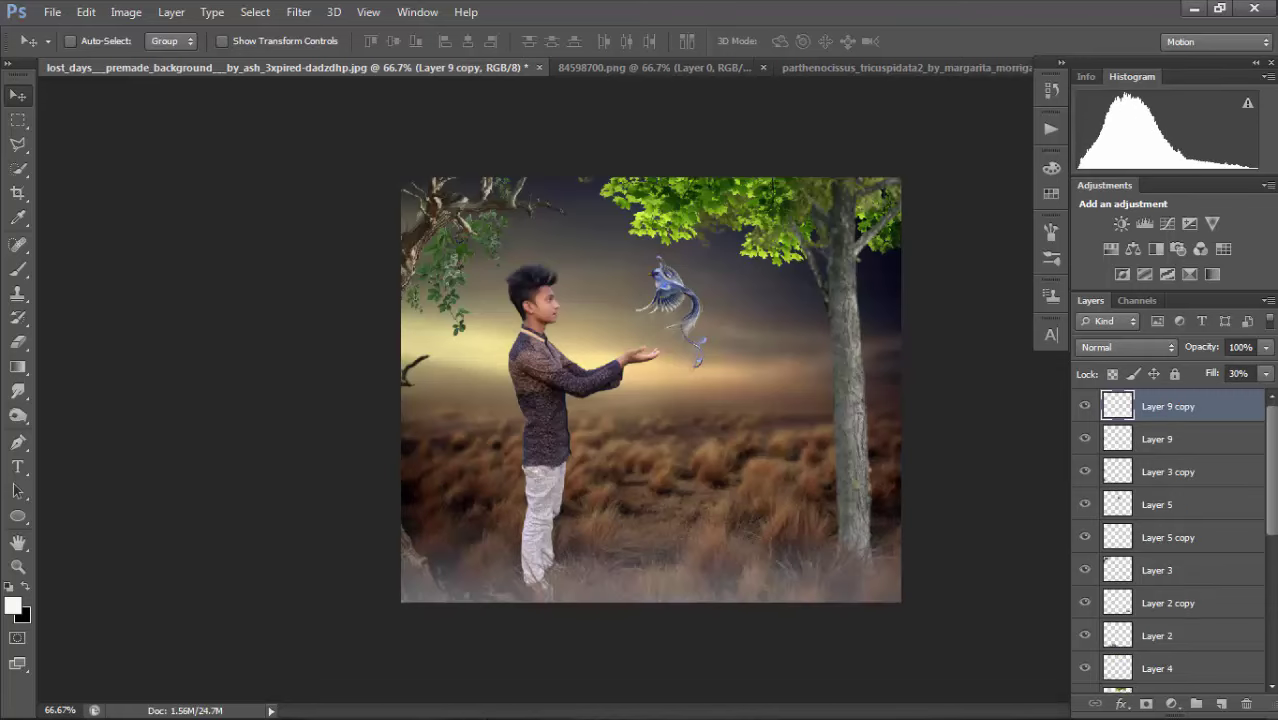
pyautogui.moveTo(1247, 420); pyautogui.dragTo(1245, 600)
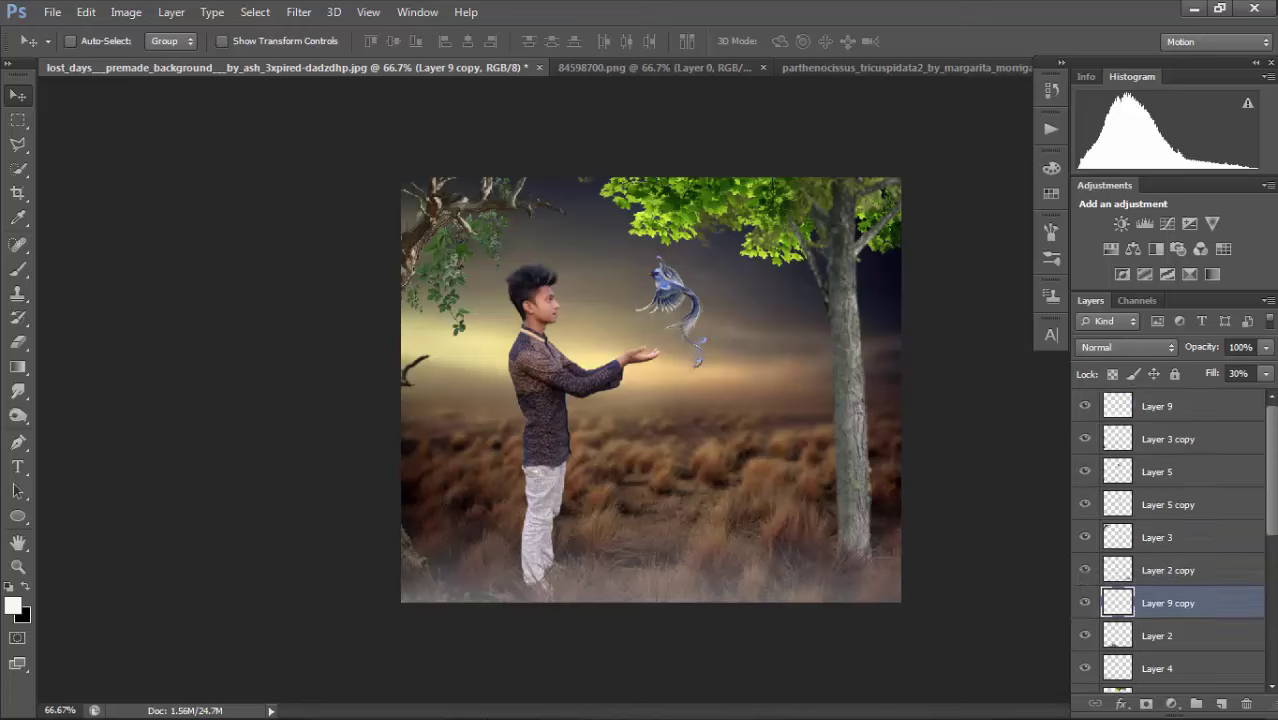
pyautogui.scroll(-3, 1217, 465)
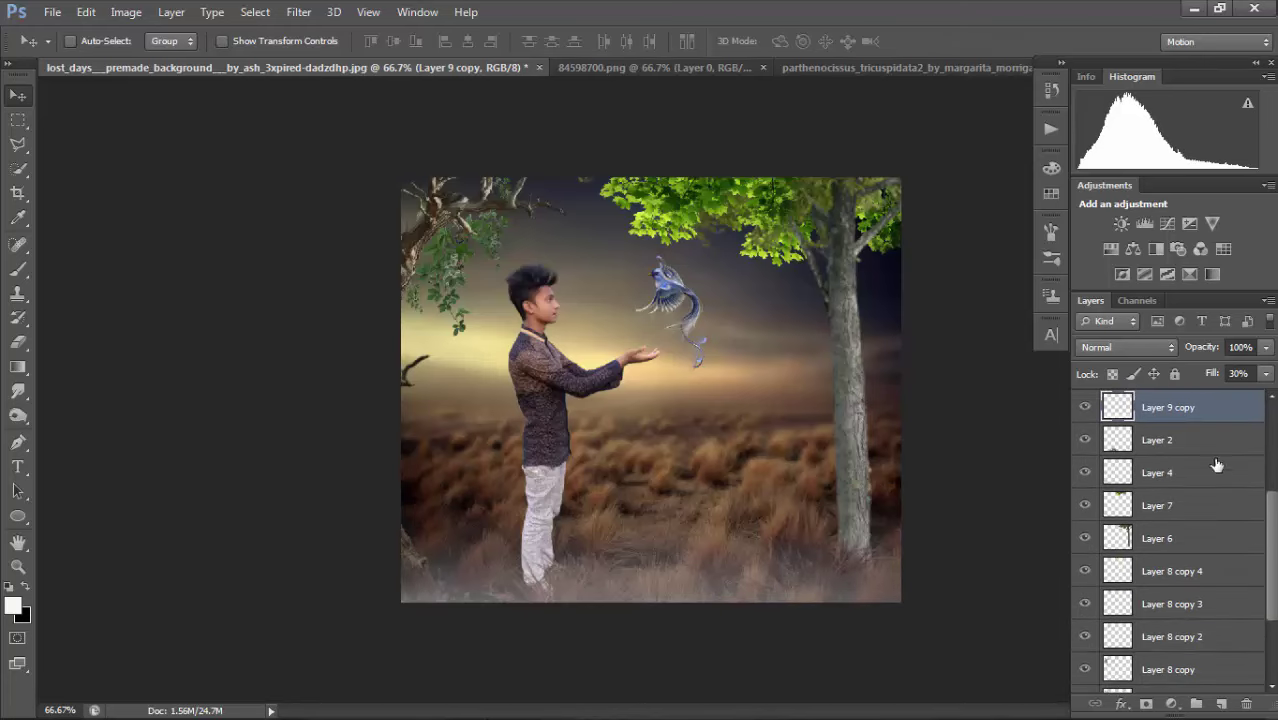
pyautogui.moveTo(1203, 416); pyautogui.dragTo(1213, 660)
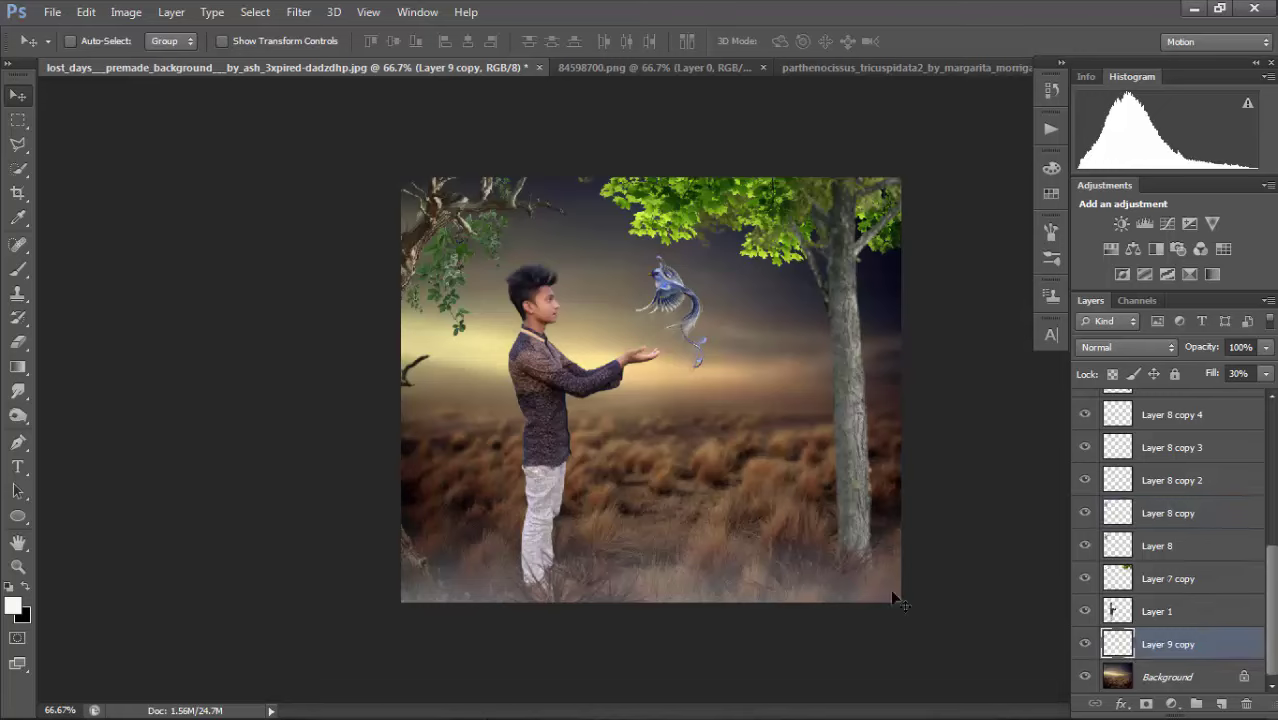
# Raise the fog copy to the horizon and flip it vertically, stretching it to about 113% height.
pyautogui.moveTo(877, 500); pyautogui.dragTo(878, 402)
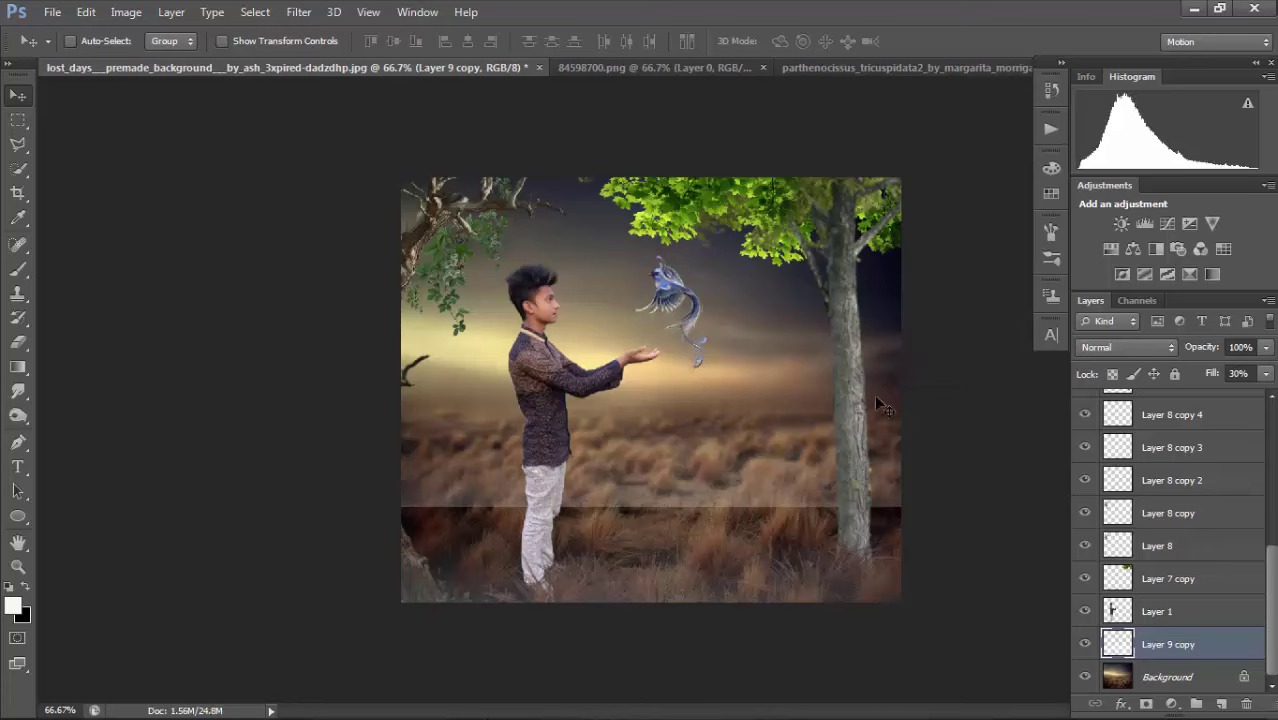
pyautogui.hotkey('ctrl', 't')
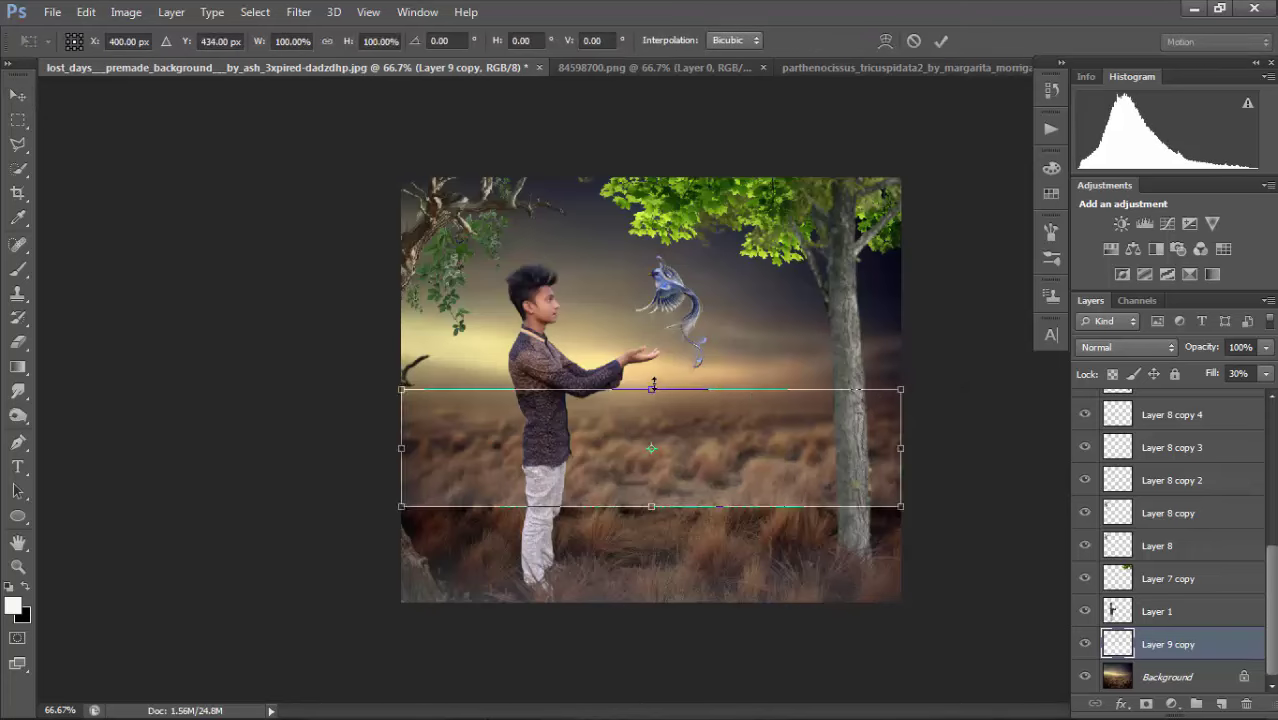
pyautogui.moveTo(652, 385); pyautogui.dragTo(652, 640)
pyautogui.moveTo(728, 574); pyautogui.dragTo(737, 440)
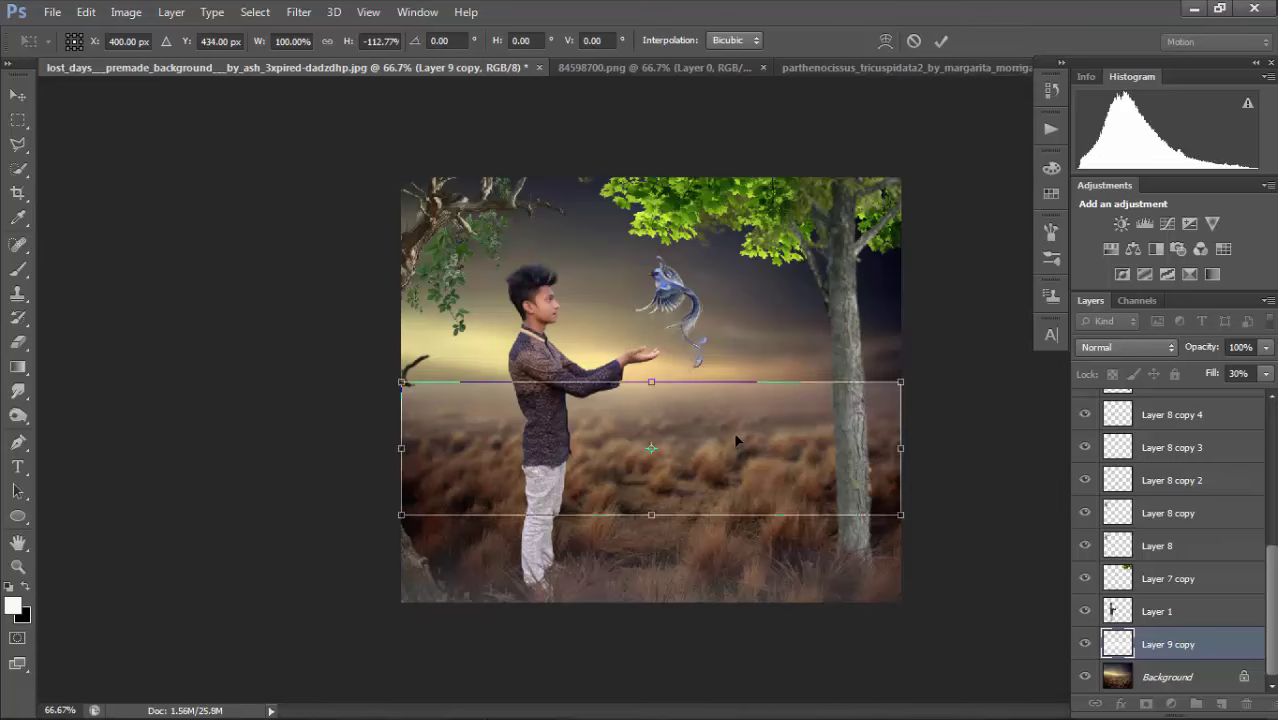
pyautogui.press('Return')
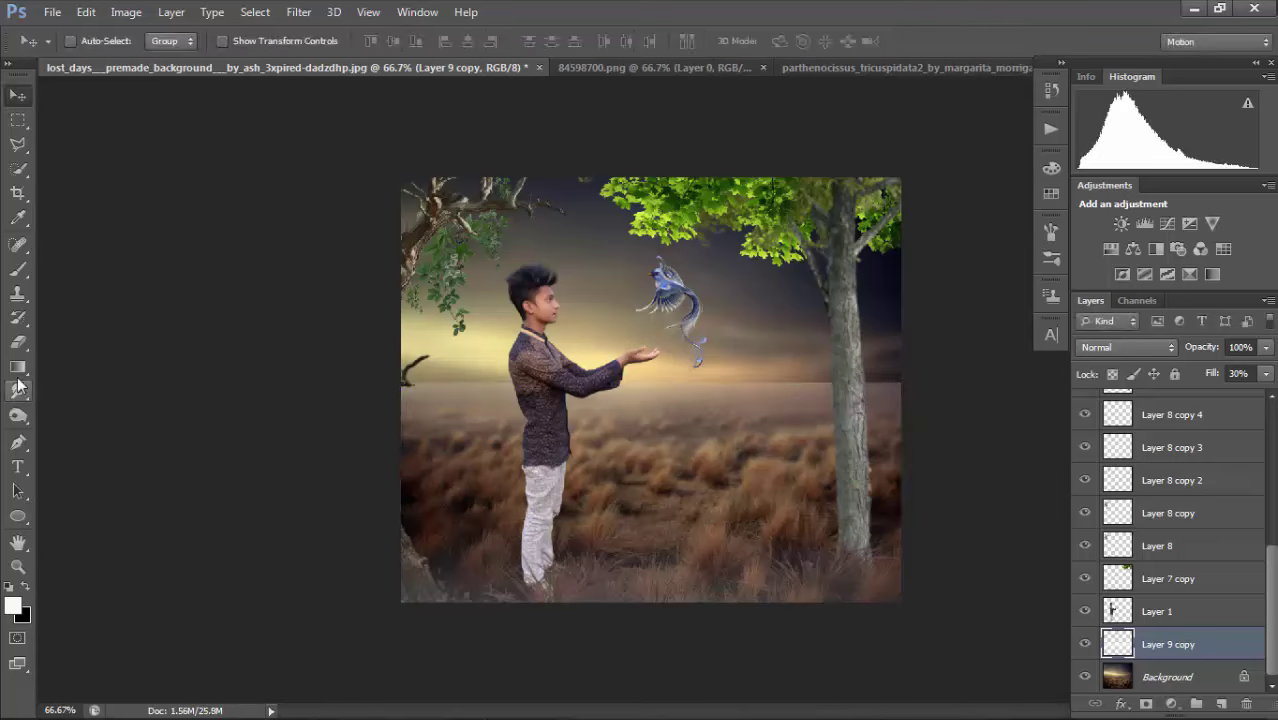
# Erase the hard upper edge of the fog copy along the horizon with a soft 110 px eraser at 0% hardness.
pyautogui.click(18, 341)
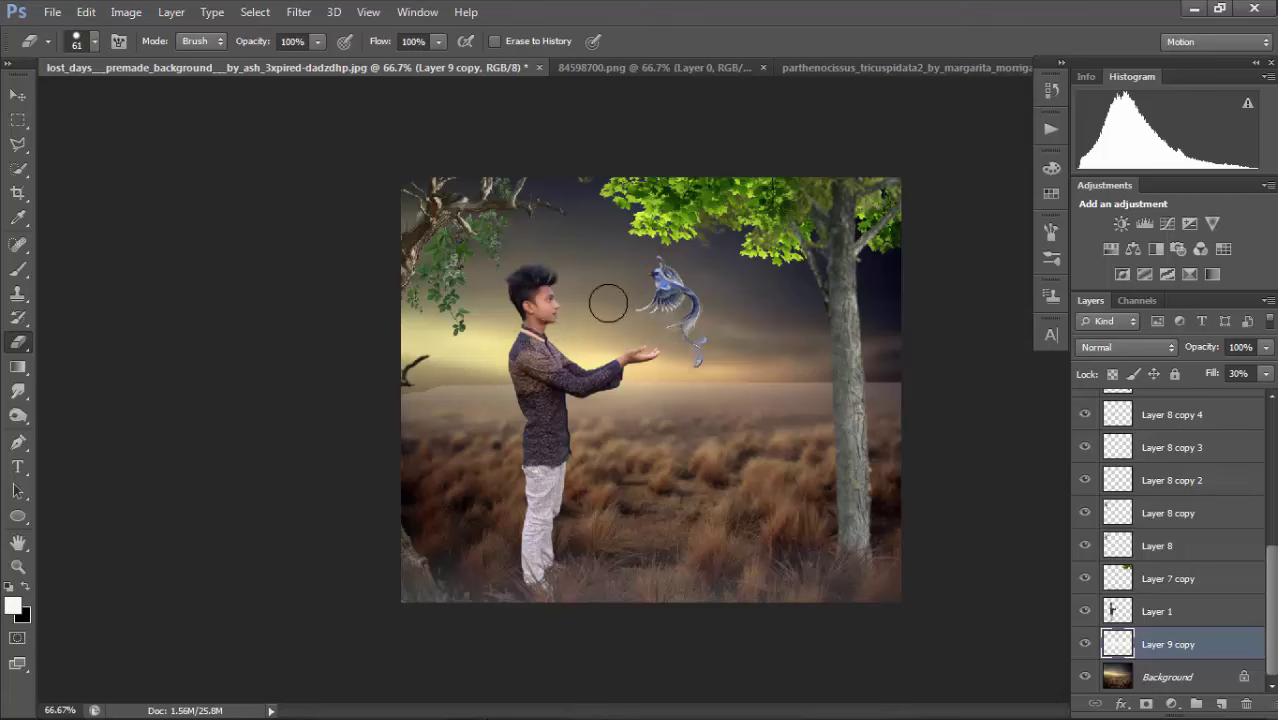
pyautogui.rightClick(672, 270)
pyautogui.click(707, 394)
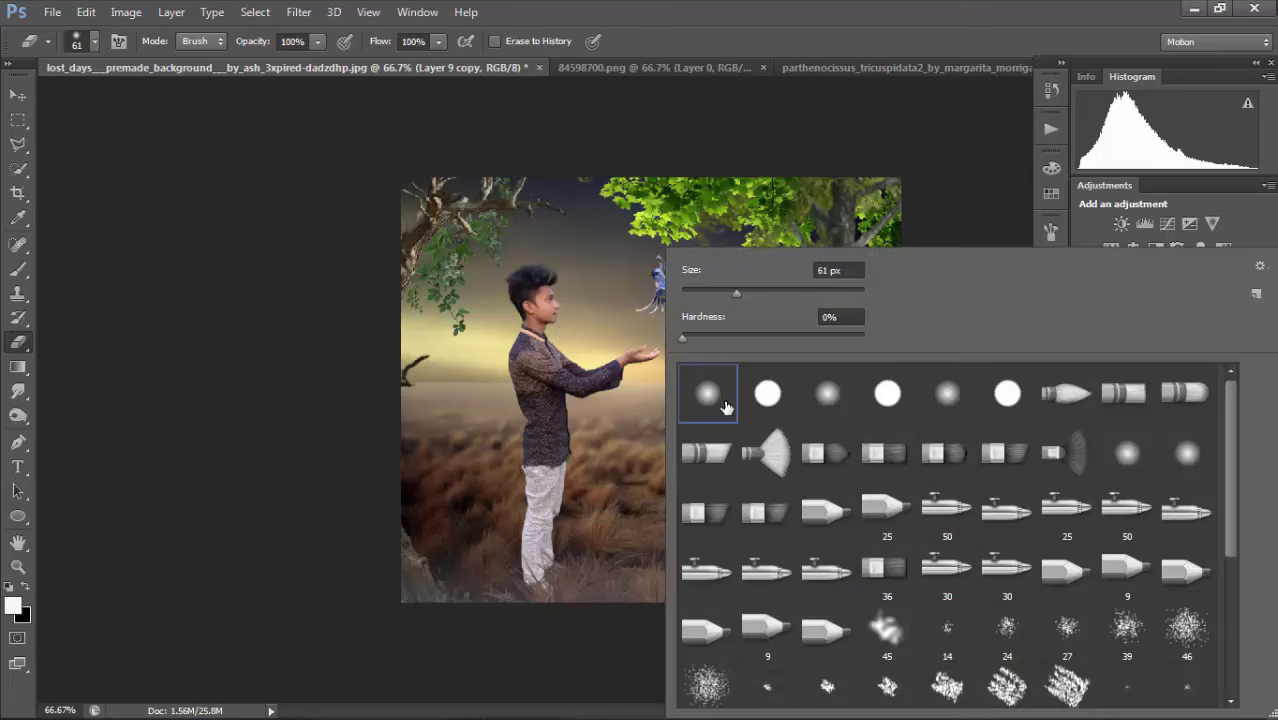
pyautogui.click(357, 356)
pyautogui.rightClick(500, 334)
pyautogui.moveTo(571, 294); pyautogui.dragTo(615, 297)
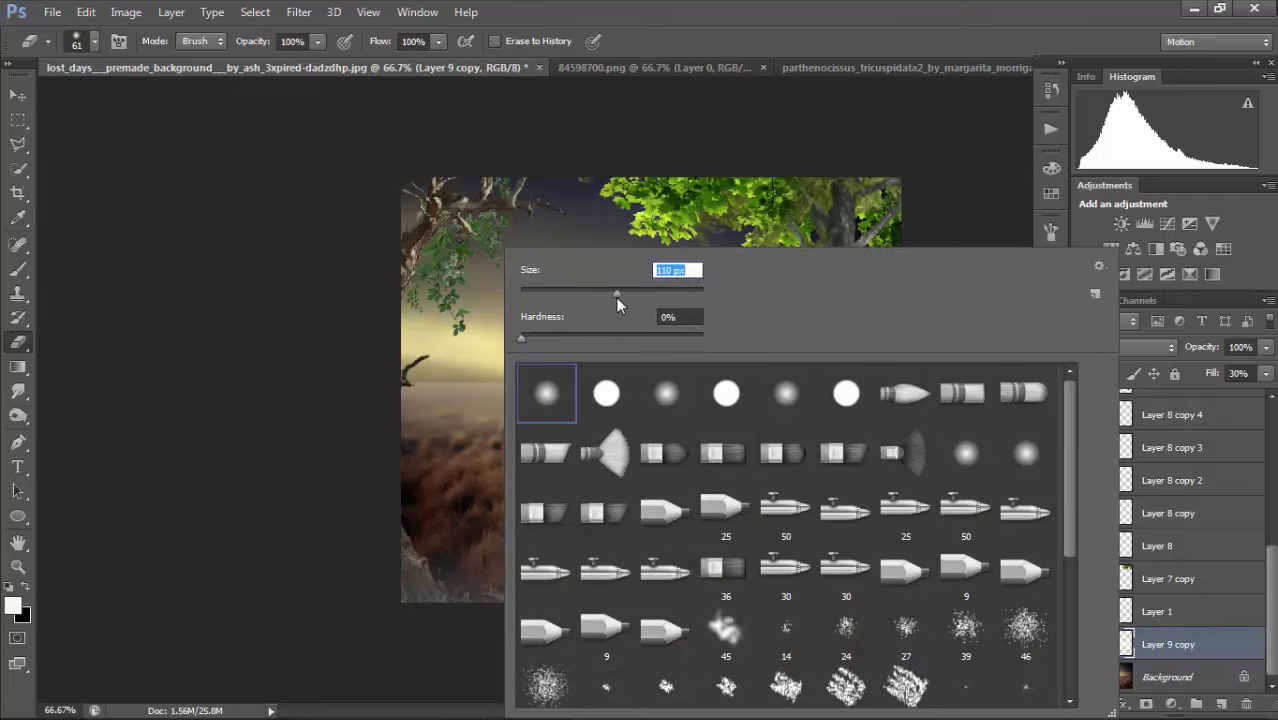
pyautogui.click(449, 350)
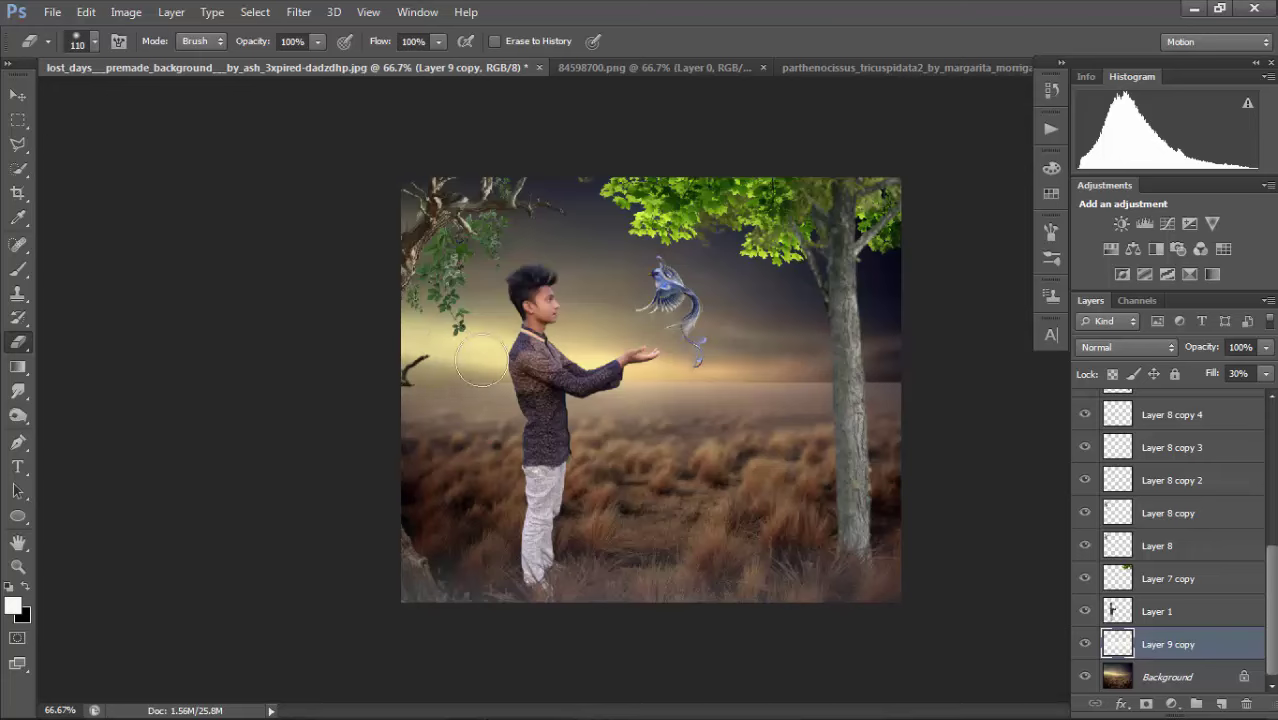
pyautogui.moveTo(742, 370); pyautogui.dragTo(798, 372)
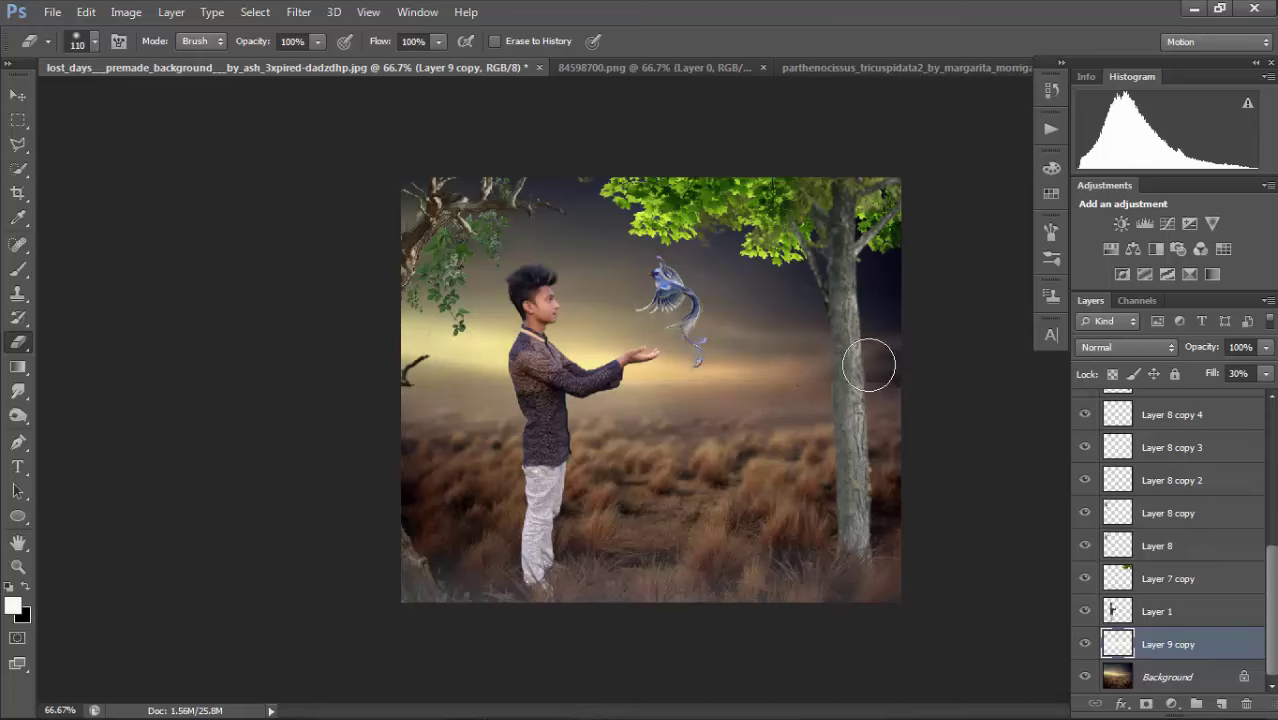
# Check what Layer 6 holds by toggling its visibility and duplicate this tree layer.
pyautogui.hotkey('ctrl', '-')
pyautogui.hotkey('ctrl', '-')
pyautogui.hotkey('ctrl', '-')
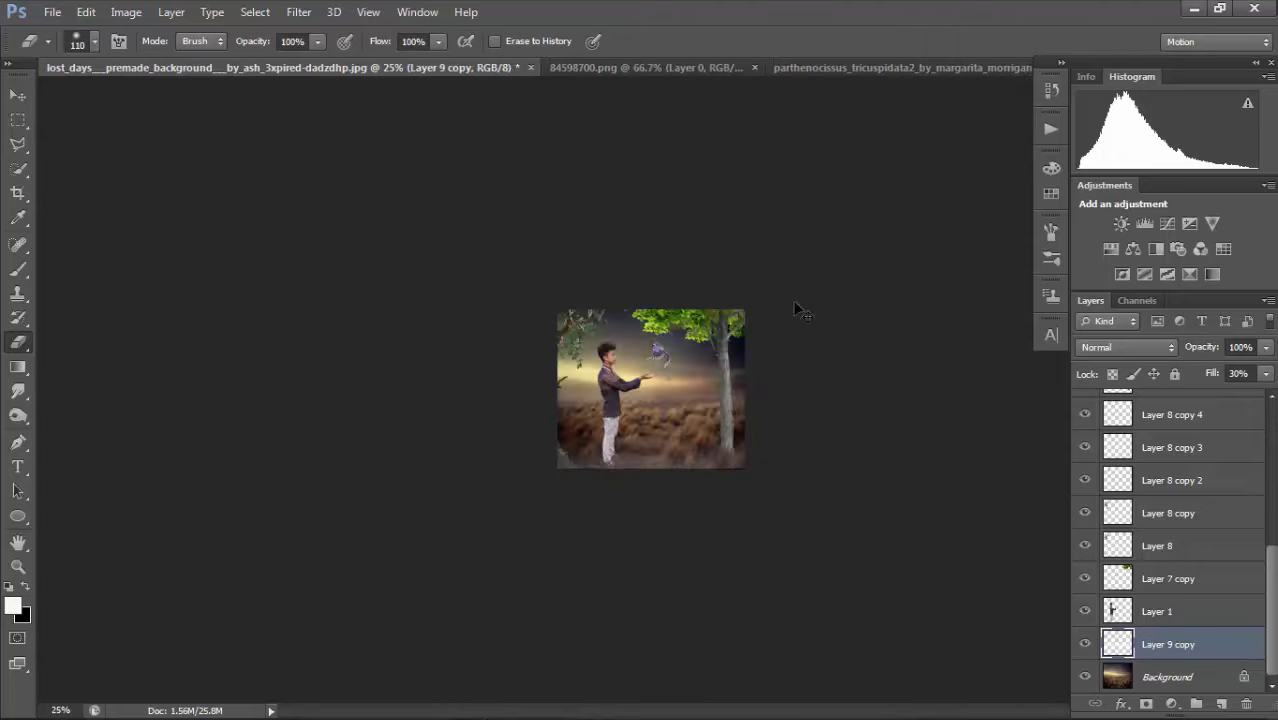
pyautogui.hotkey('ctrl', '+')
pyautogui.hotkey('ctrl', '+')
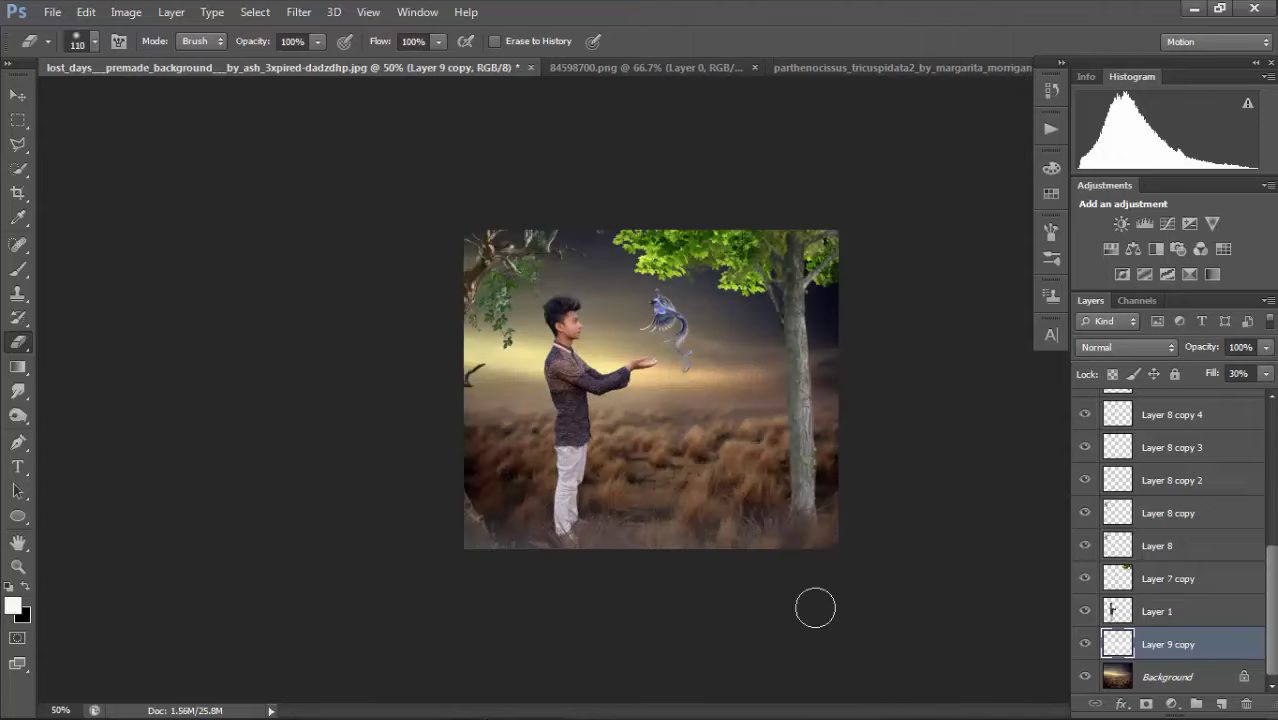
pyautogui.moveTo(1275, 620); pyautogui.dragTo(1275, 622)
pyautogui.scroll(4, 1270, 583)
pyautogui.click(1157, 520)
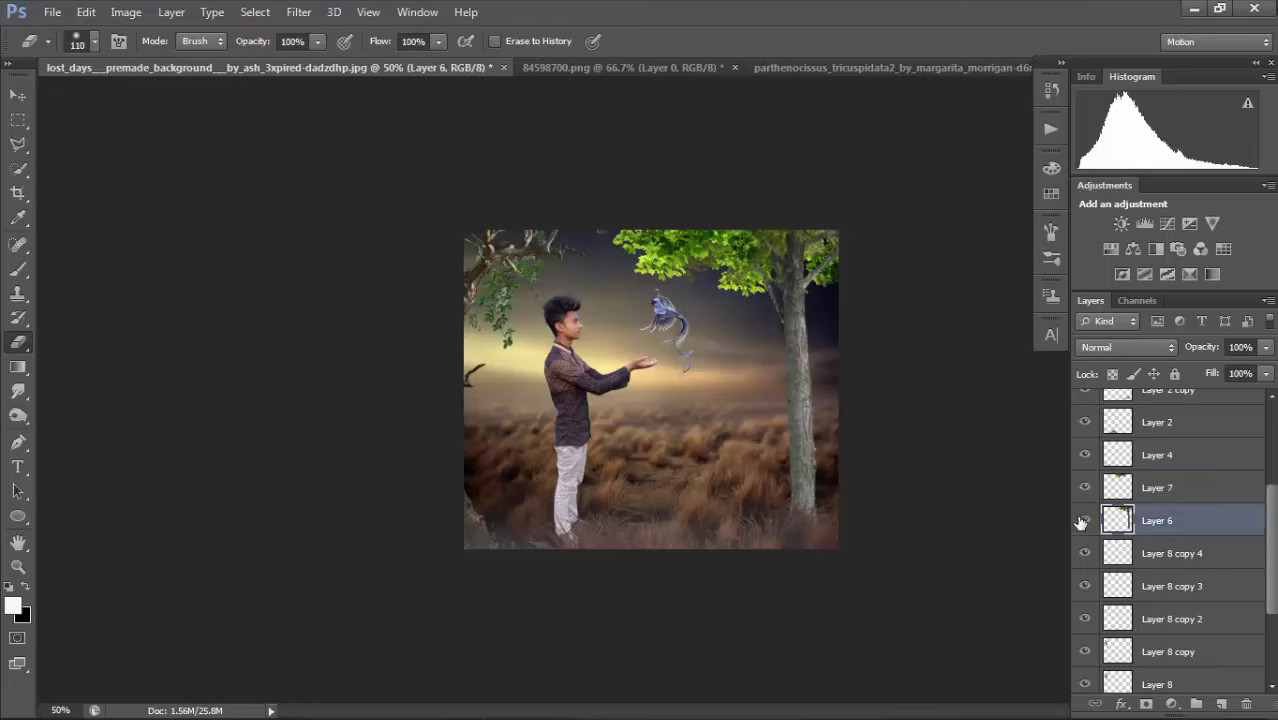
pyautogui.click(1084, 520)
pyautogui.click(1084, 520)
pyautogui.hotkey('ctrl', 'j')
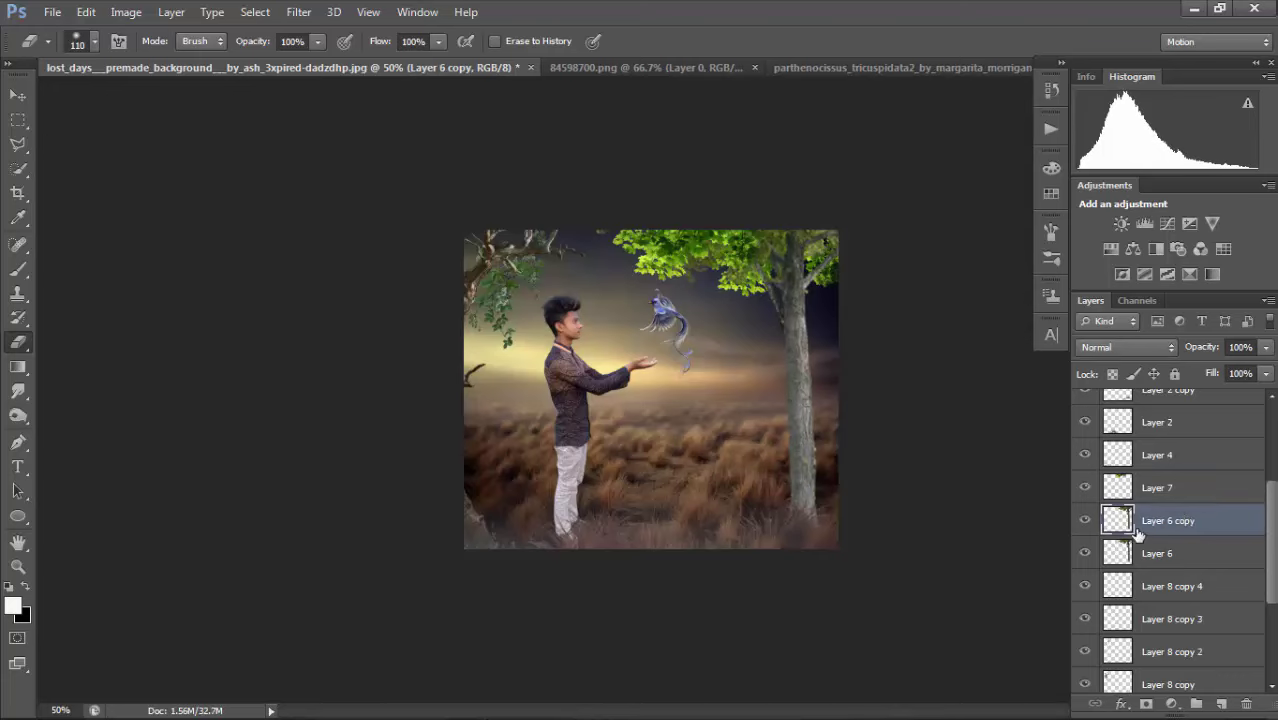
# Darken the tree copy with Hue/Saturation at a lightness of -60.
pyautogui.hotkey('ctrl', 'u')
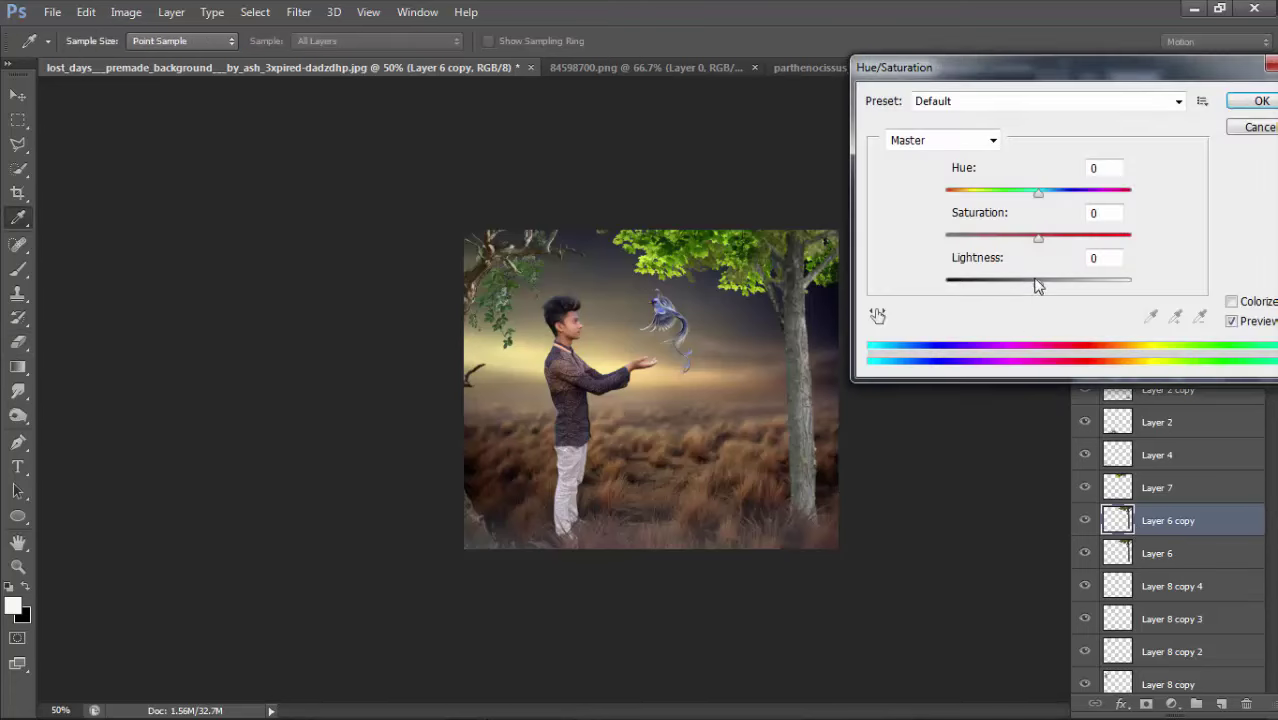
pyautogui.moveTo(1036, 283); pyautogui.dragTo(983, 288)
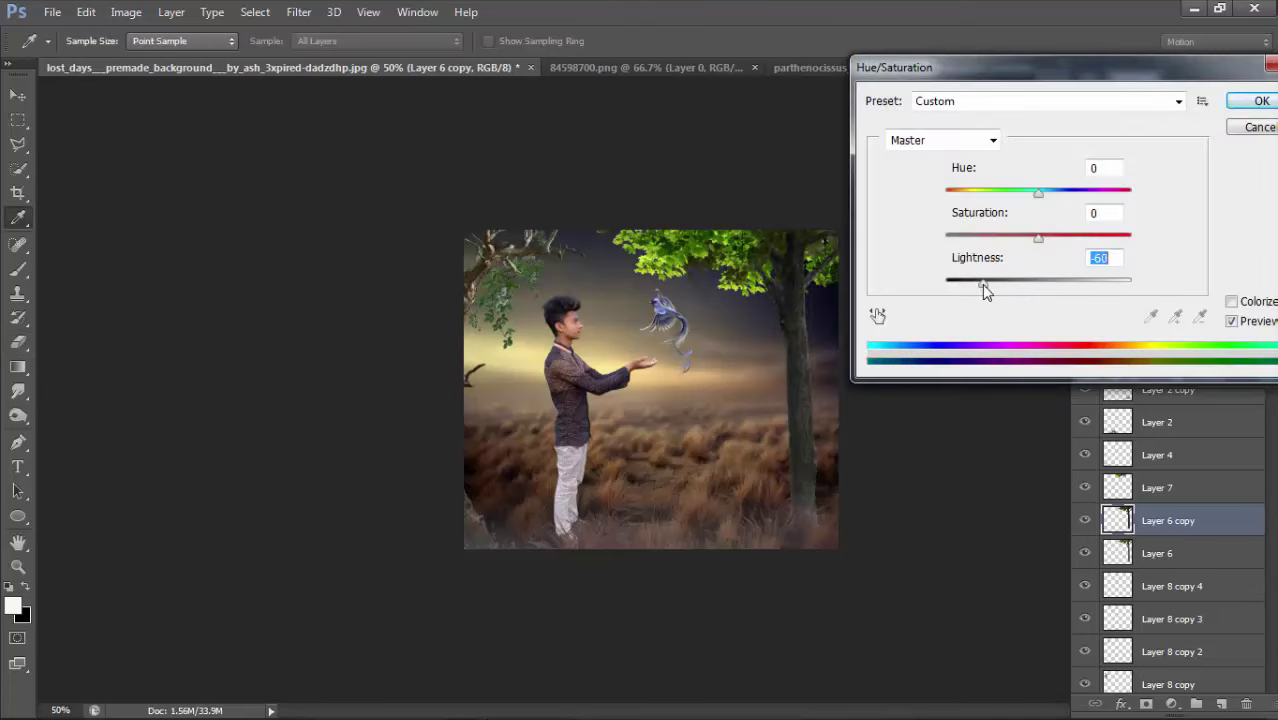
pyautogui.click(1261, 101)
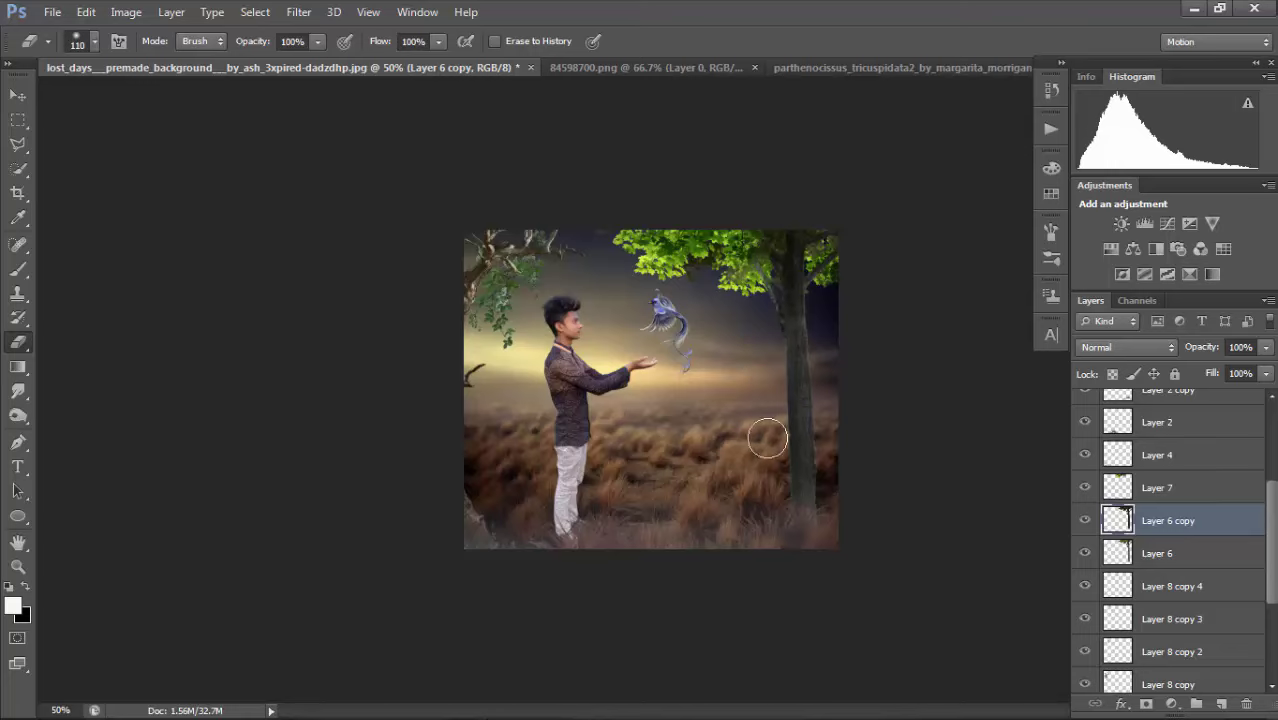
# Erase the darkened tree copy along the light-facing side of the trunk and branches, leaving shading on the far side.
pyautogui.moveTo(767, 362); pyautogui.dragTo(802, 531)
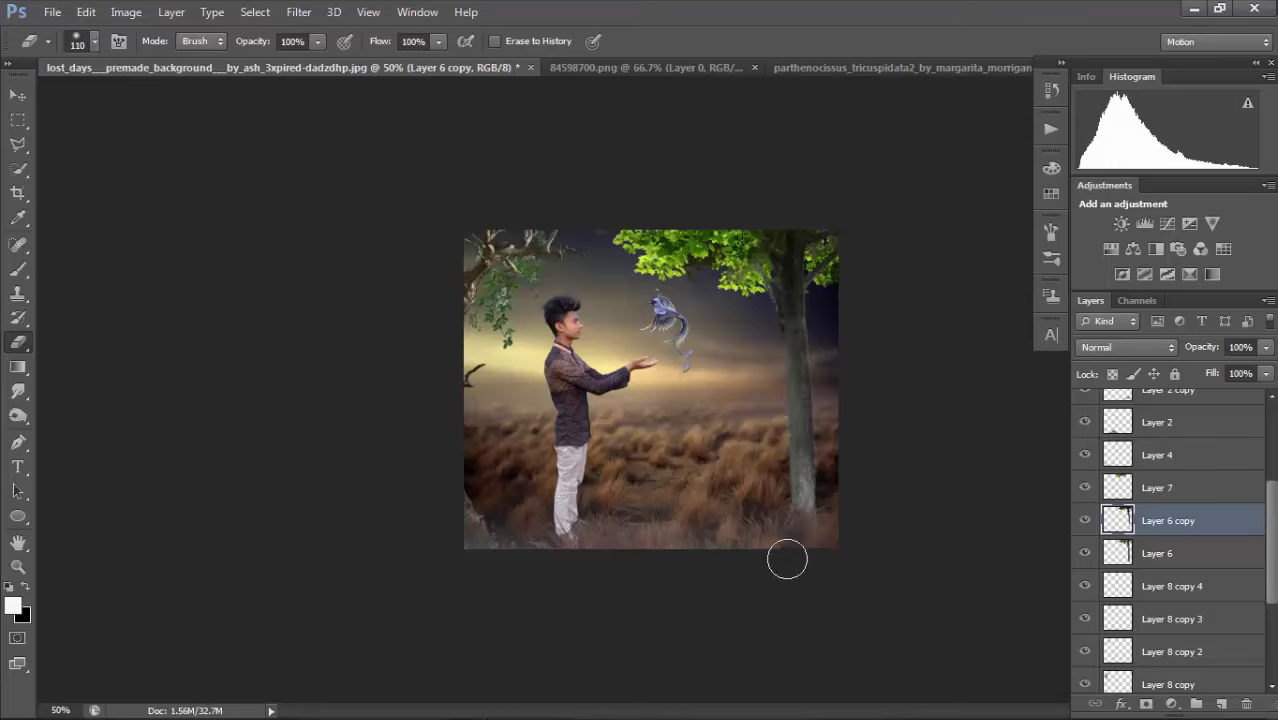
pyautogui.hotkey('ctrl', 'z')
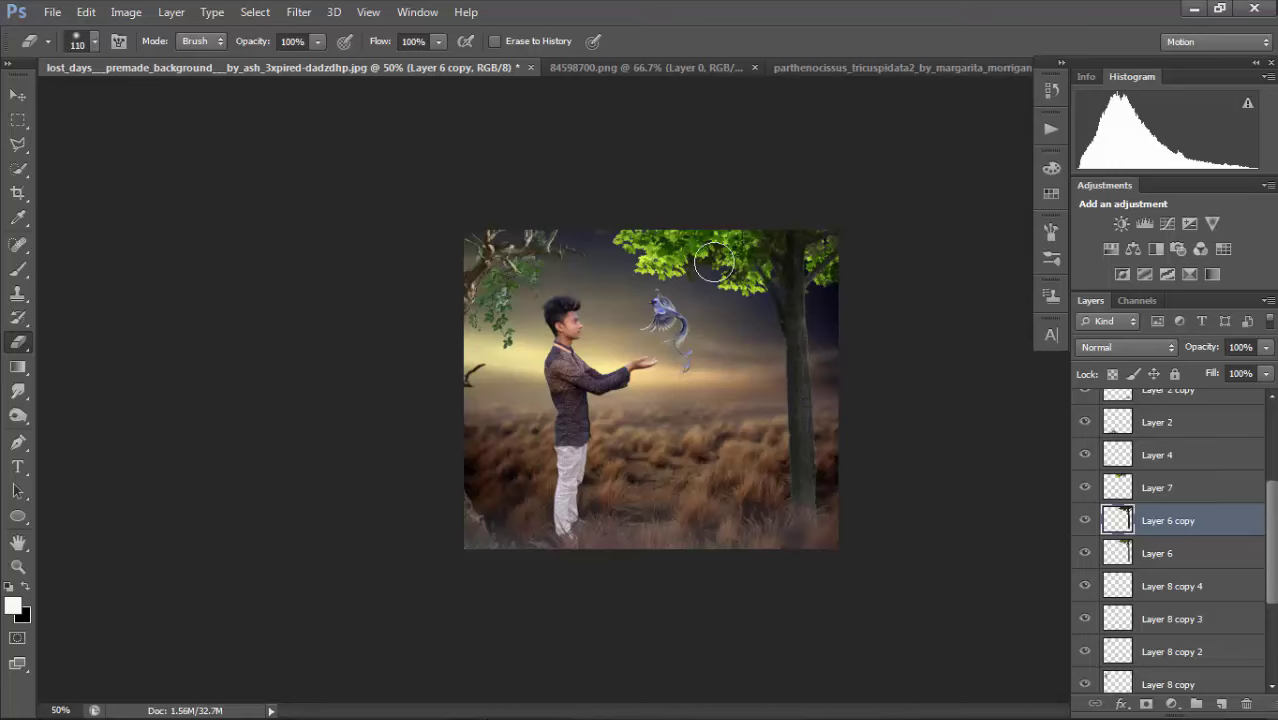
pyautogui.click(769, 238)
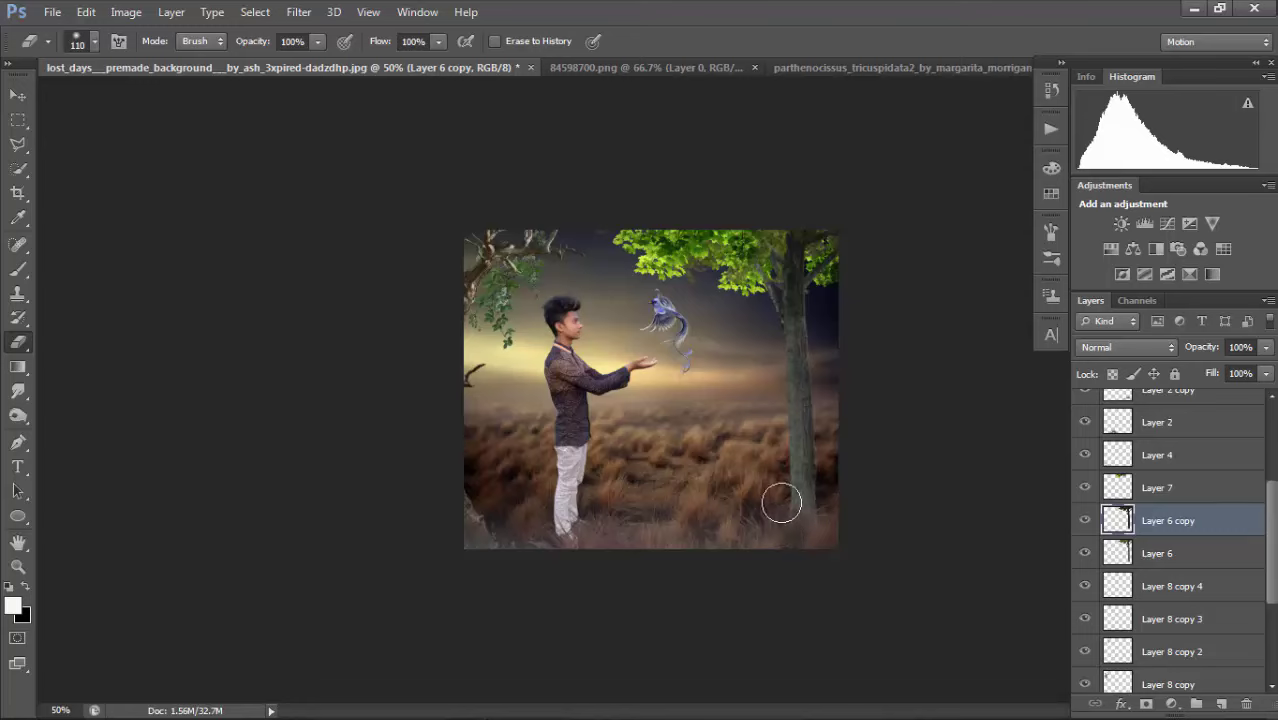
pyautogui.moveTo(782, 503)
pyautogui.mouseDown()
pyautogui.moveTo(758, 236)
pyautogui.moveTo(767, 377)
pyautogui.moveTo(767, 237)
pyautogui.moveTo(770, 356)
pyautogui.mouseUp()
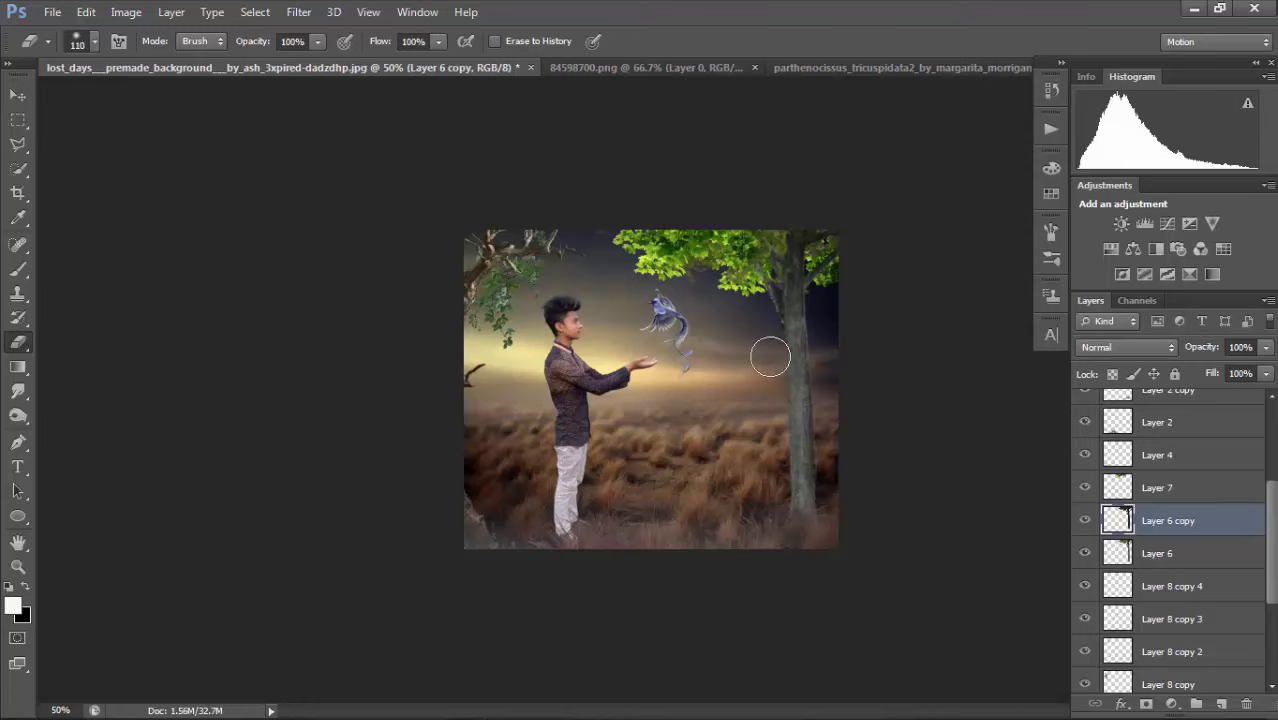
pyautogui.moveTo(762, 300)
pyautogui.mouseDown()
pyautogui.moveTo(785, 531)
pyautogui.moveTo(756, 220)
pyautogui.moveTo(765, 277)
pyautogui.moveTo(788, 241)
pyautogui.mouseUp()
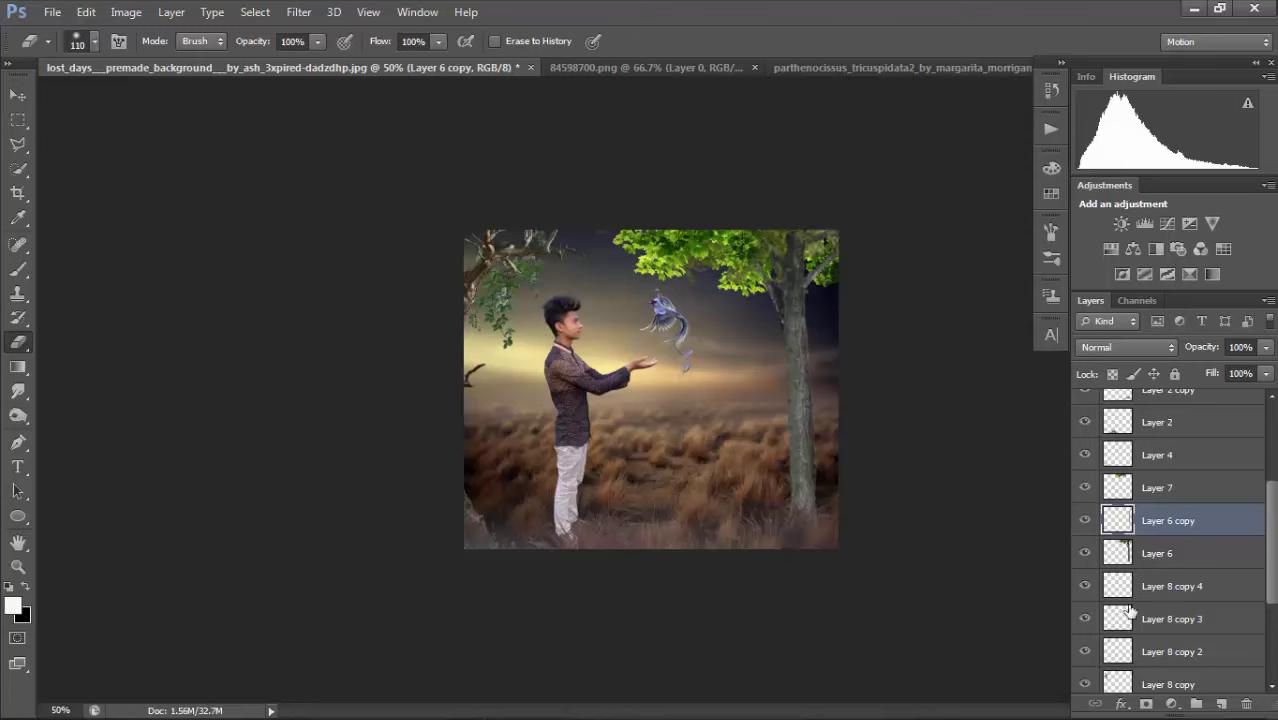
# Compare the tree with and without the shading copy, and merge the copy down into Layer 6.
pyautogui.click(1082, 524)
pyautogui.click(1082, 524)
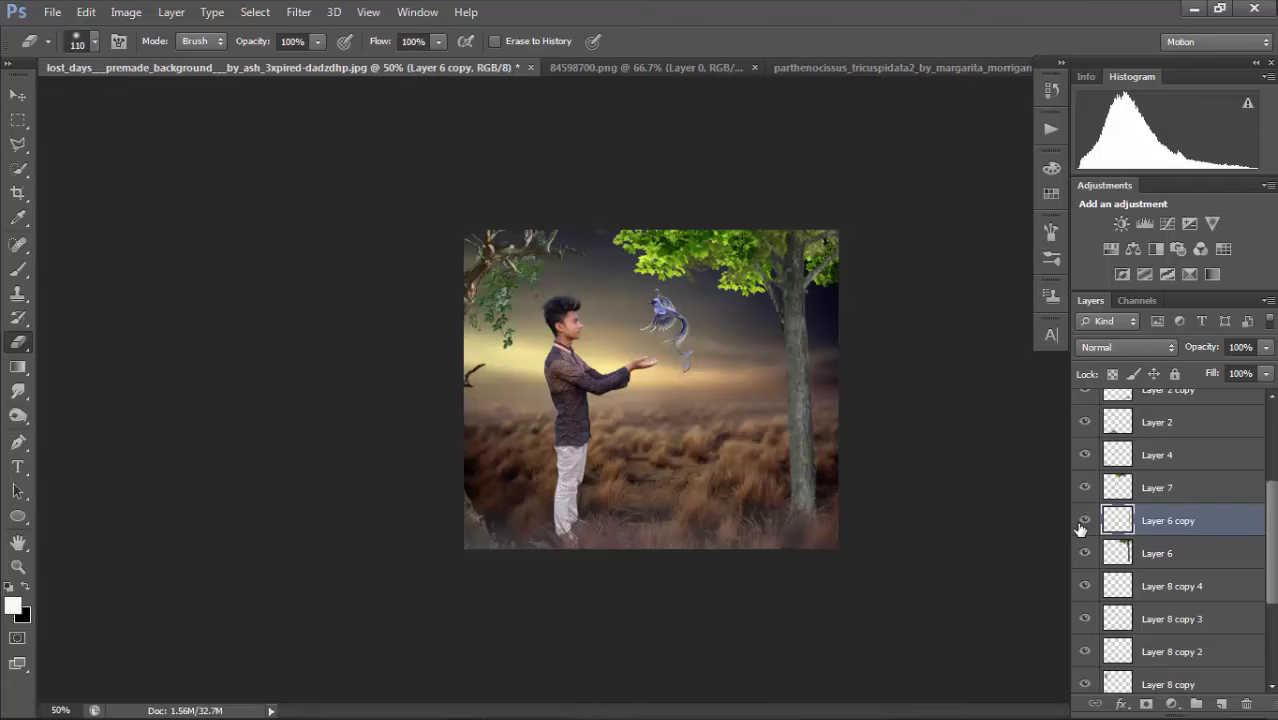
pyautogui.click(1083, 522)
pyautogui.click(1083, 522)
pyautogui.hotkey('ctrl', 'e')
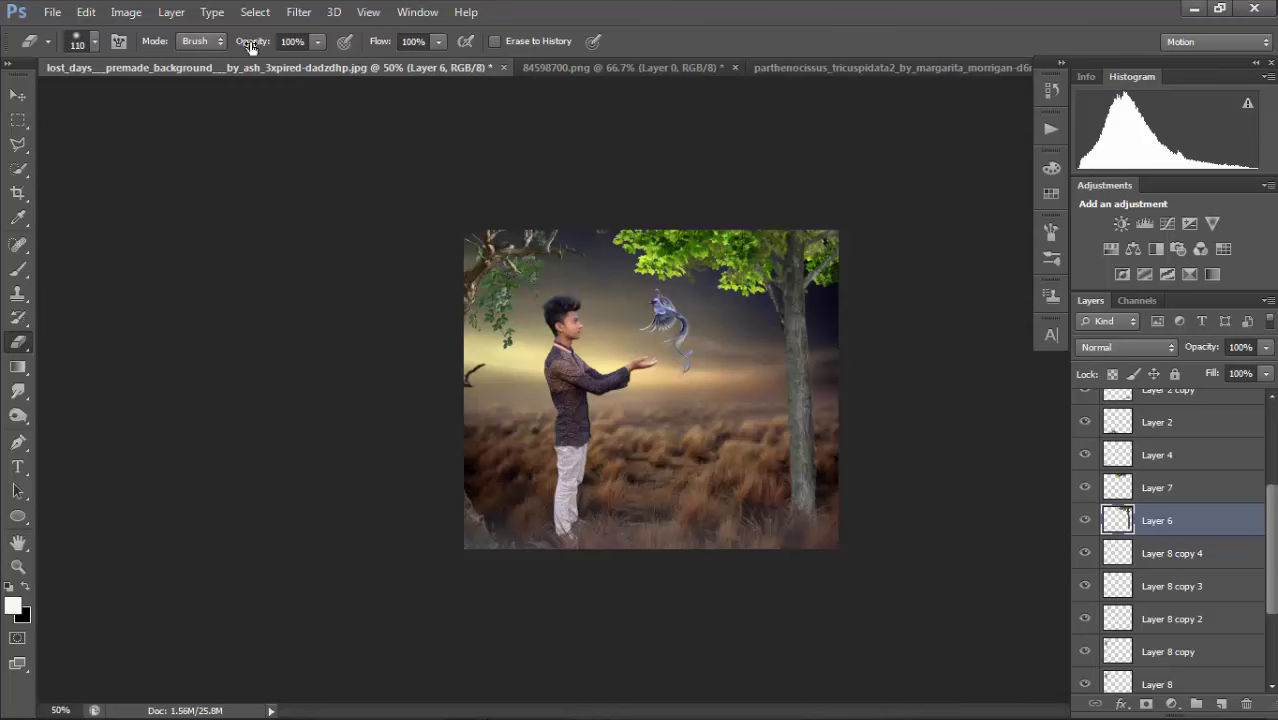
# Open the orange spark burst image from the stick folder on Local Disk (E:).
pyautogui.click(52, 12)
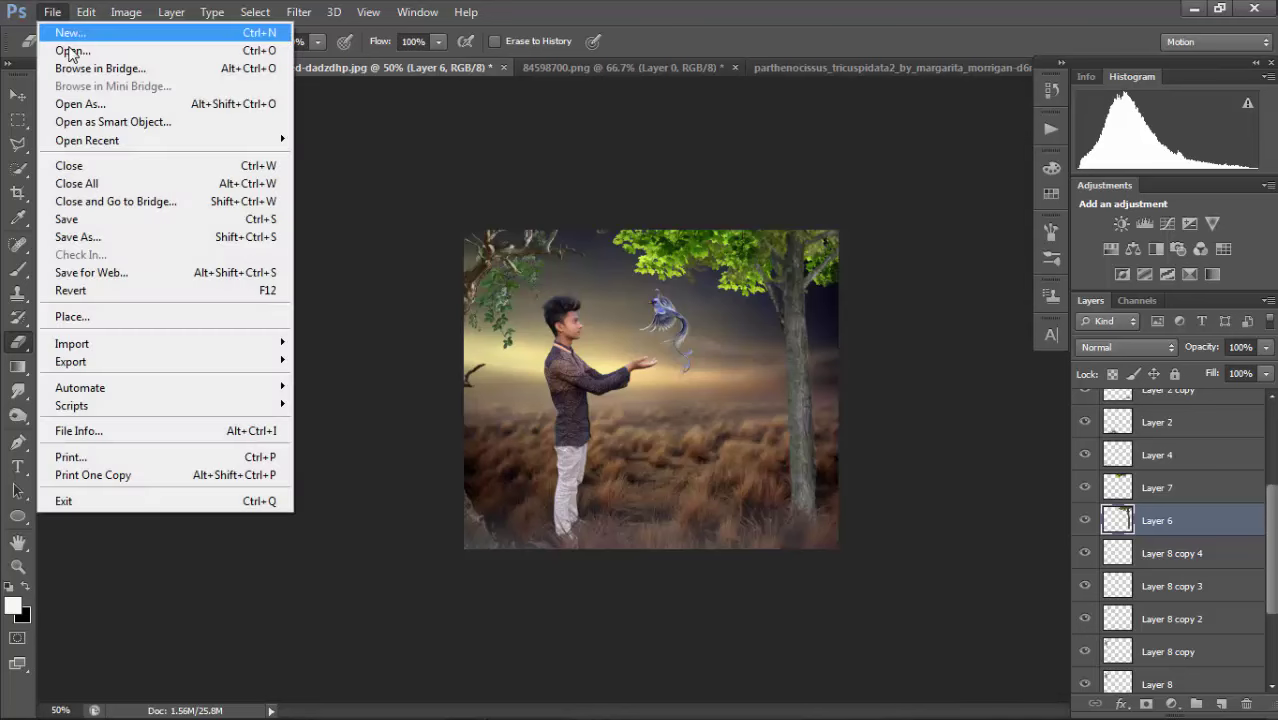
pyautogui.click(58, 48)
pyautogui.click(59, 268)
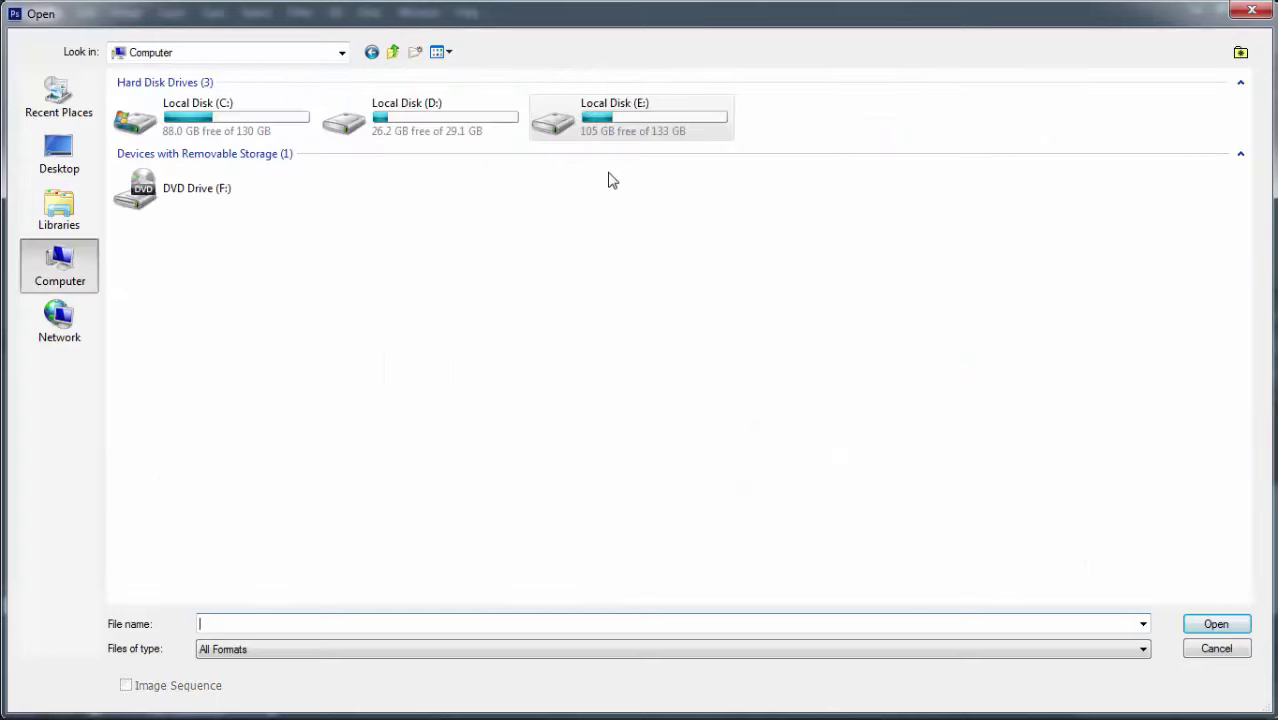
pyautogui.doubleClick(628, 115)
pyautogui.doubleClick(256, 260)
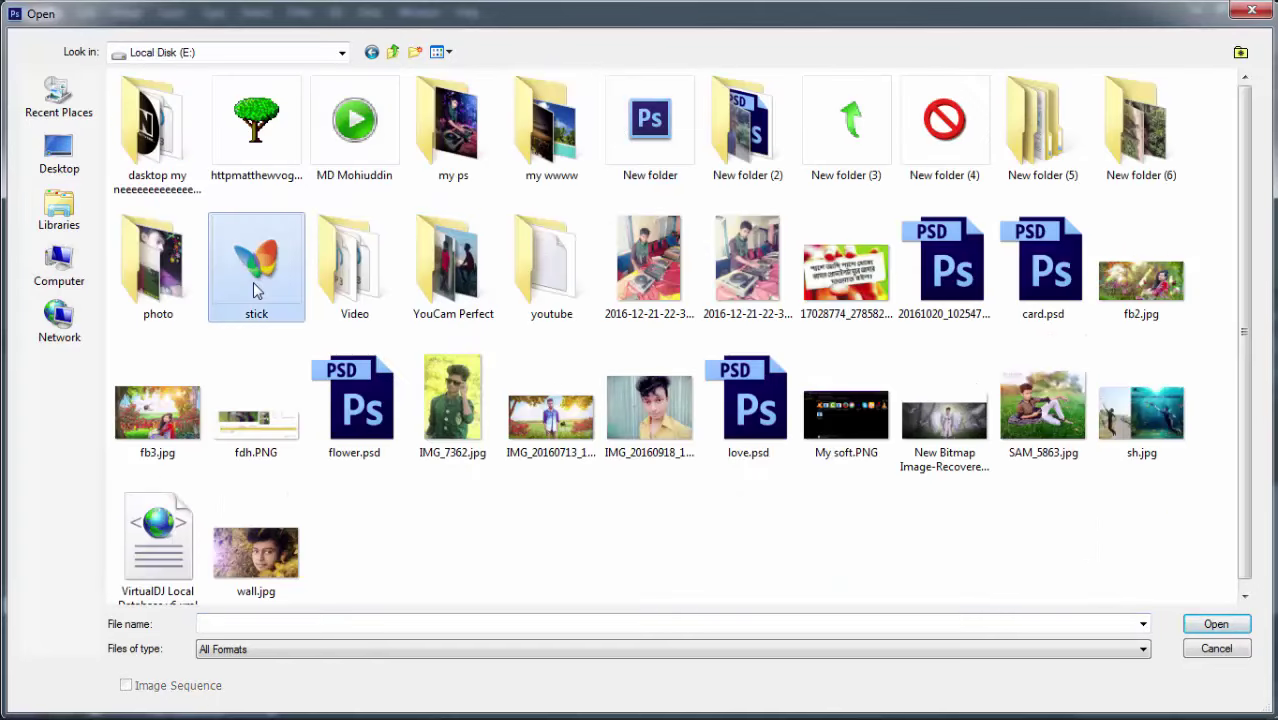
pyautogui.click(745, 545)
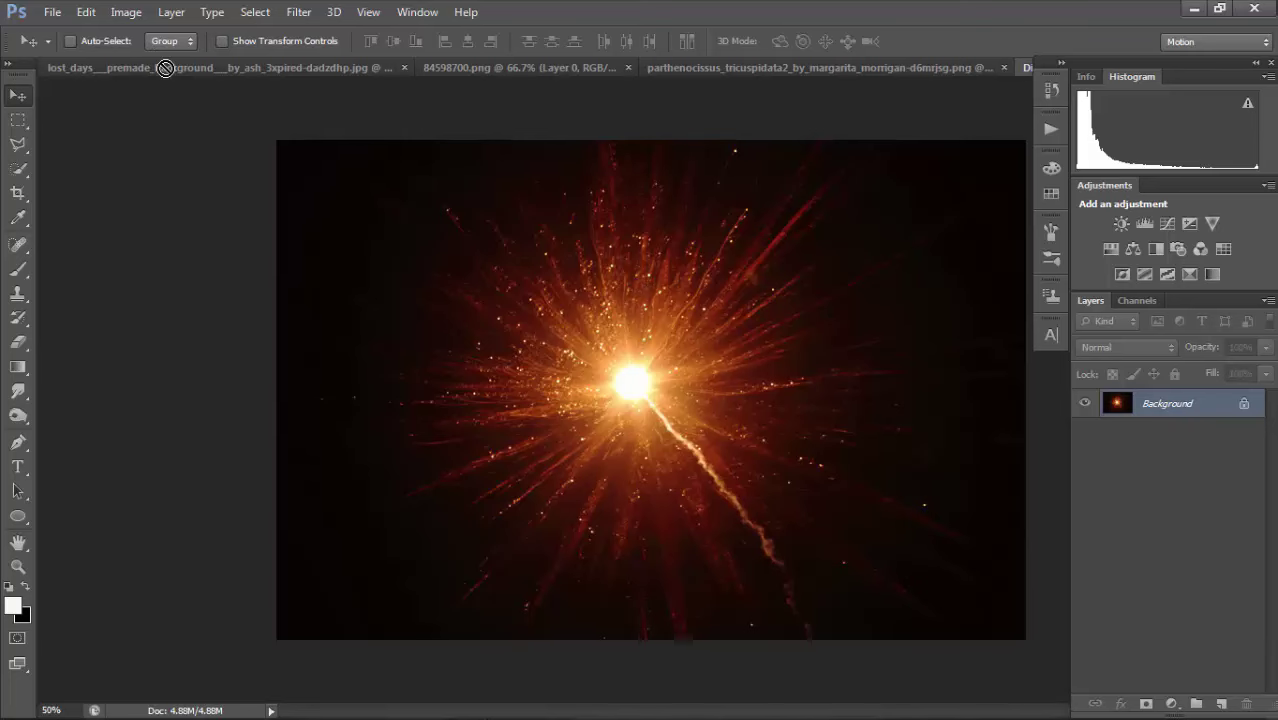
# Bring the spark burst into the lost_days composite and place its layer directly above the Background layer.
pyautogui.moveTo(165, 68); pyautogui.dragTo(510, 274)
pyautogui.moveTo(596, 357); pyautogui.dragTo(684, 355)
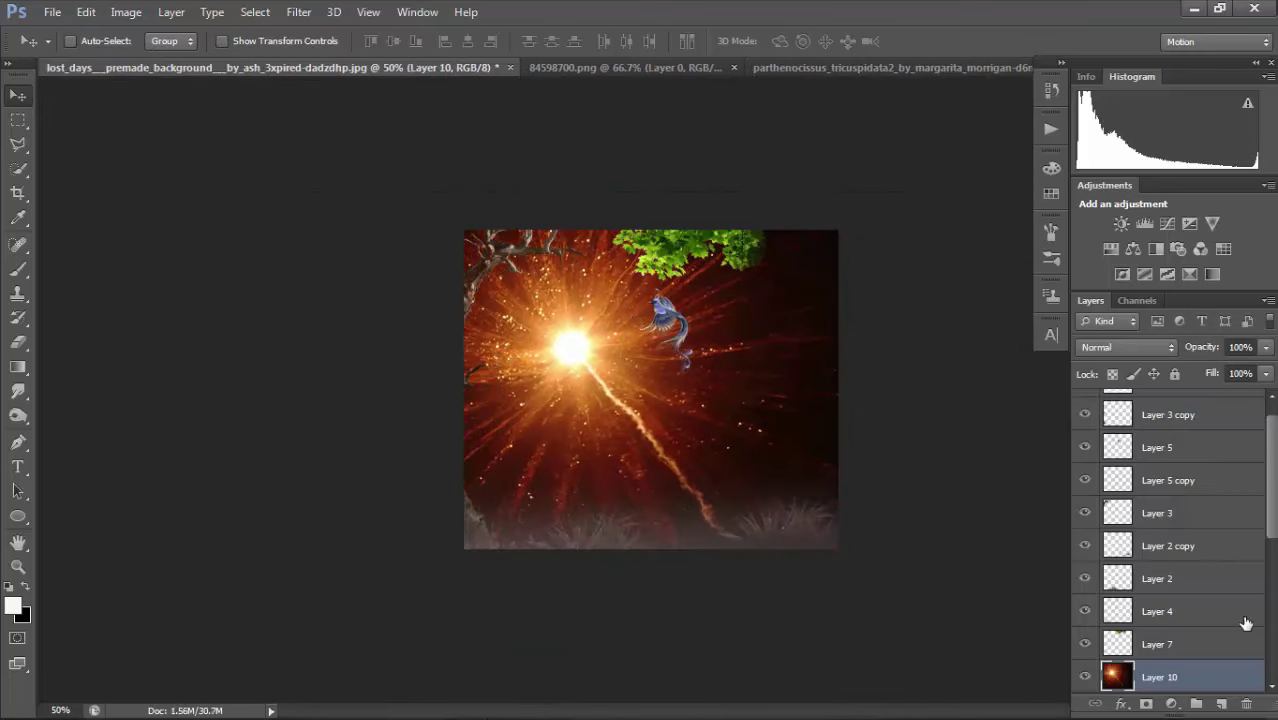
pyautogui.moveTo(1271, 517); pyautogui.dragTo(1274, 622)
pyautogui.moveTo(1210, 437); pyautogui.dragTo(1272, 652)
pyautogui.scroll(-3, 1273, 630)
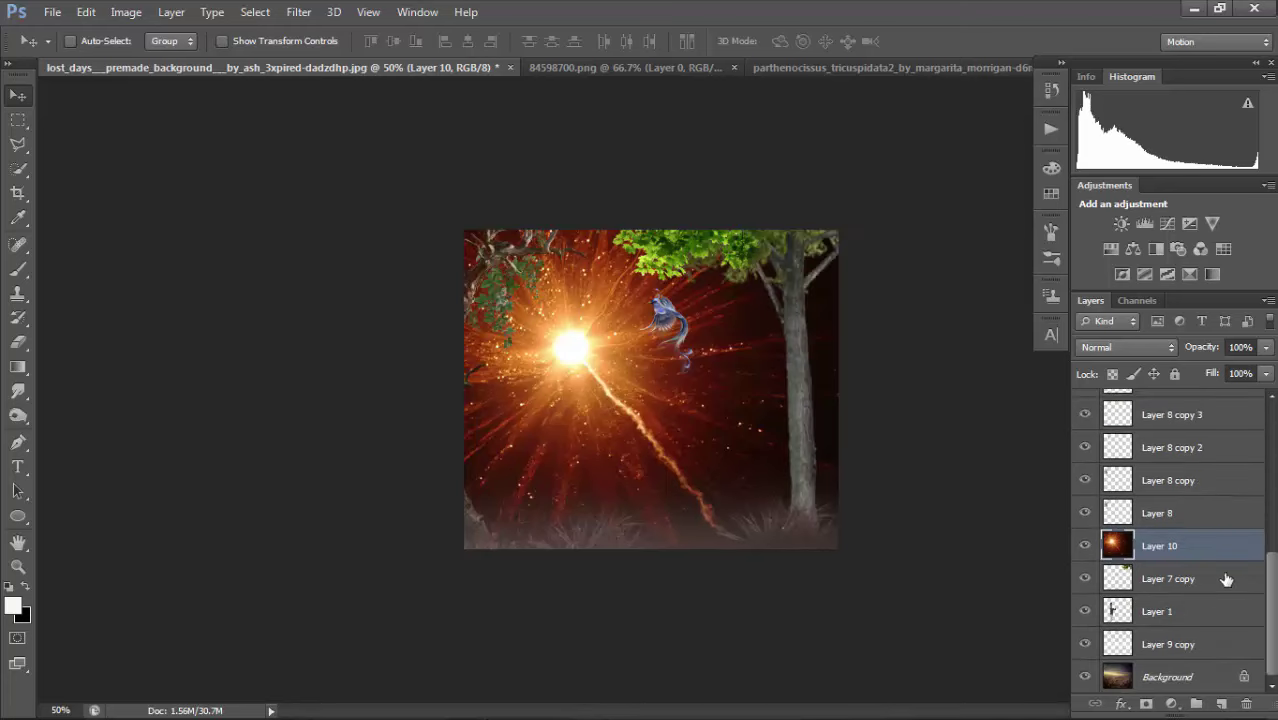
pyautogui.moveTo(1225, 545); pyautogui.dragTo(1225, 662)
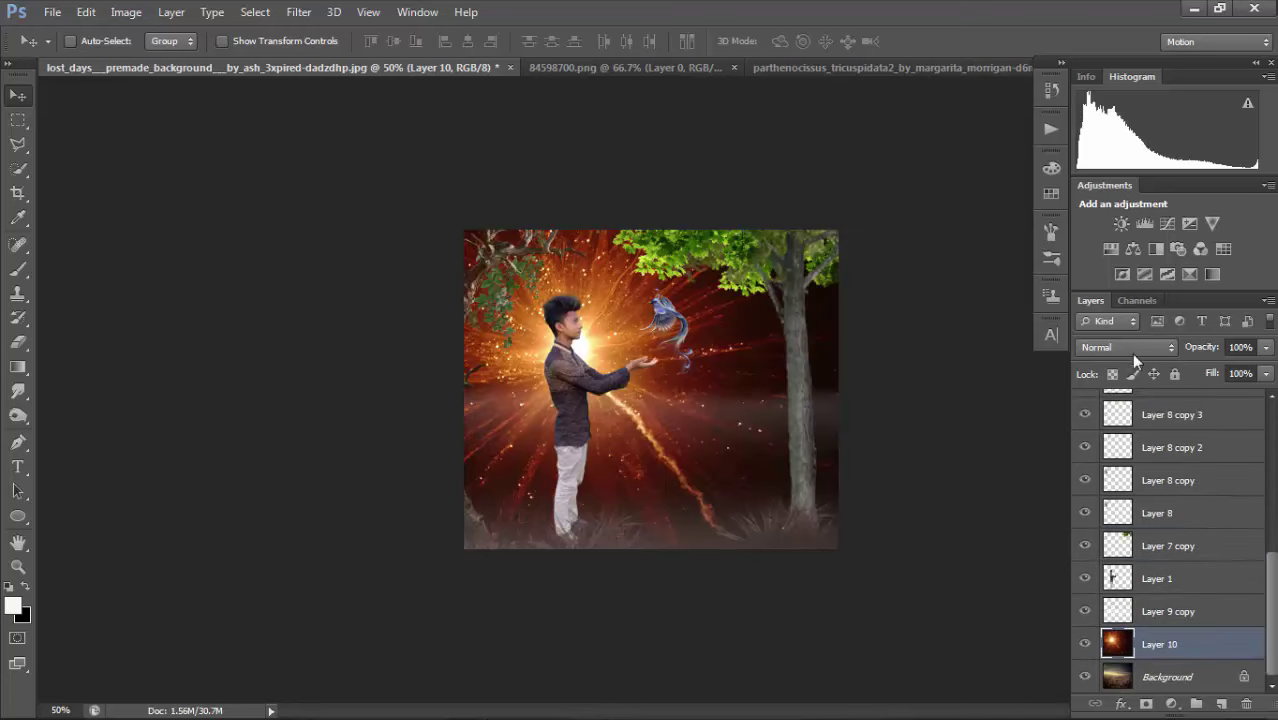
# Set the spark burst layer to Screen blending and soften it with a Gaussian Blur of 40.1 pixels radius.
pyautogui.click(1133, 350)
pyautogui.click(1100, 162)
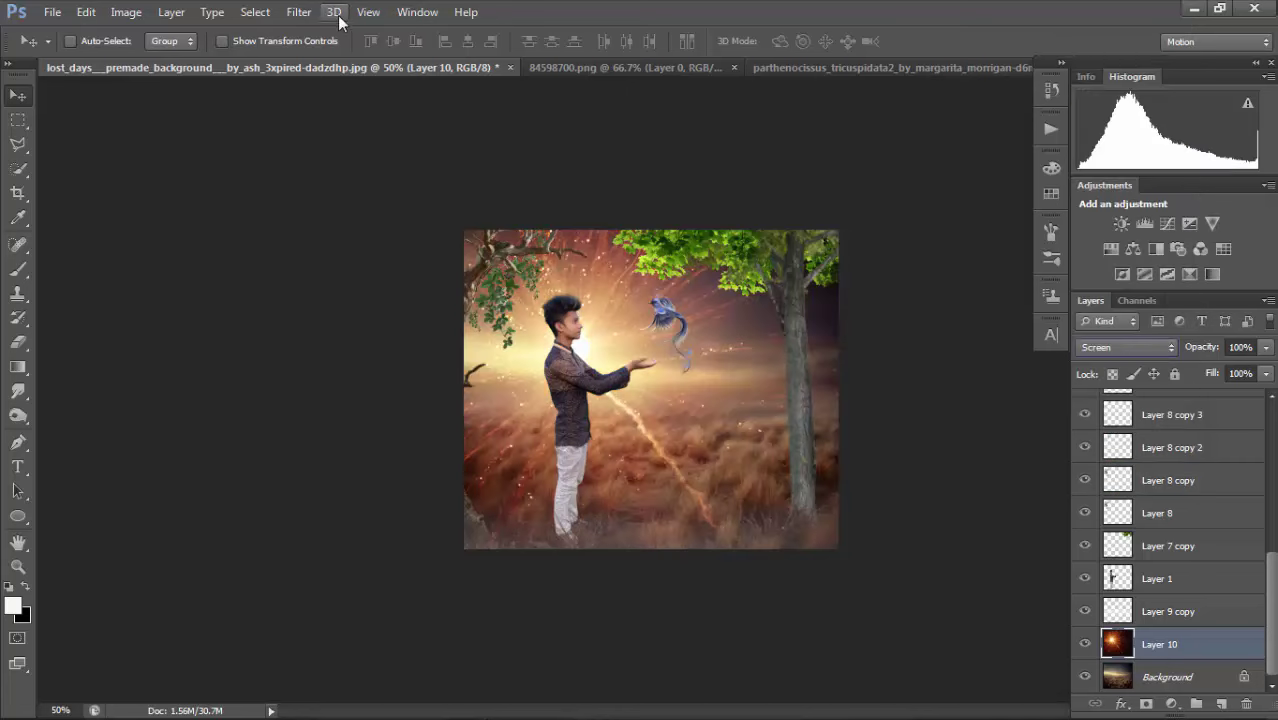
pyautogui.click(298, 12)
pyautogui.moveTo(334, 201)
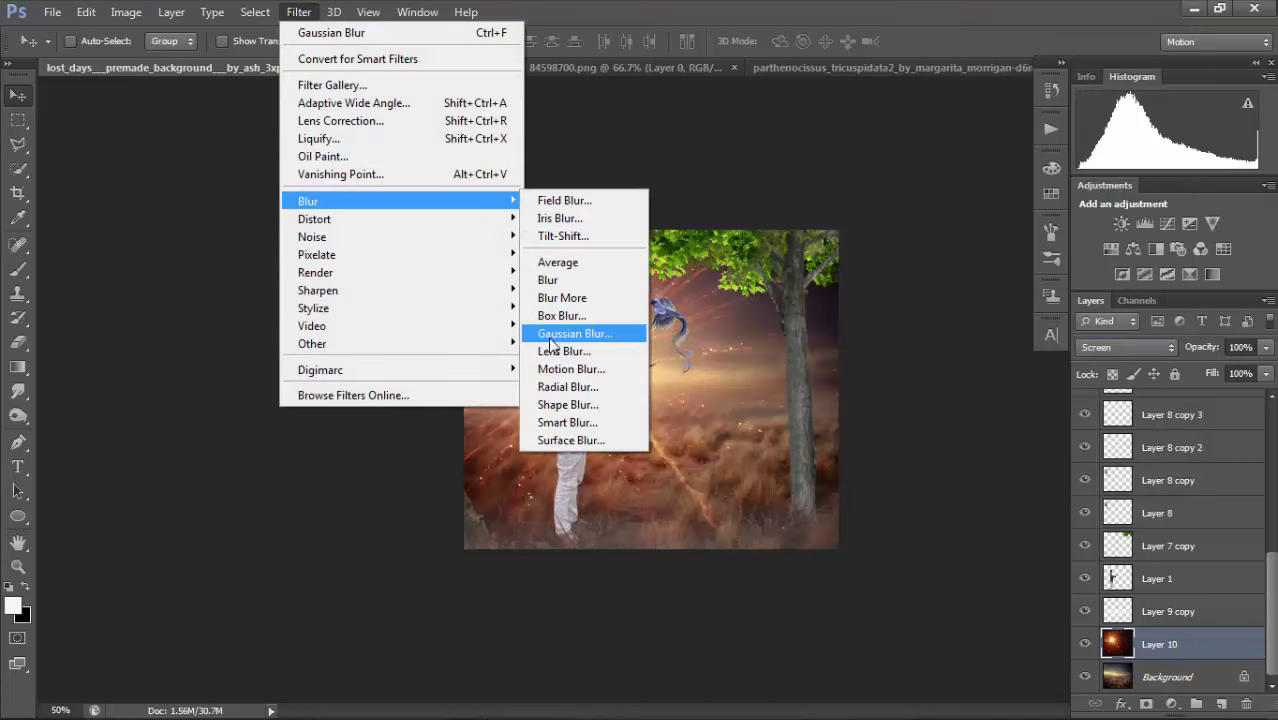
pyautogui.click(561, 336)
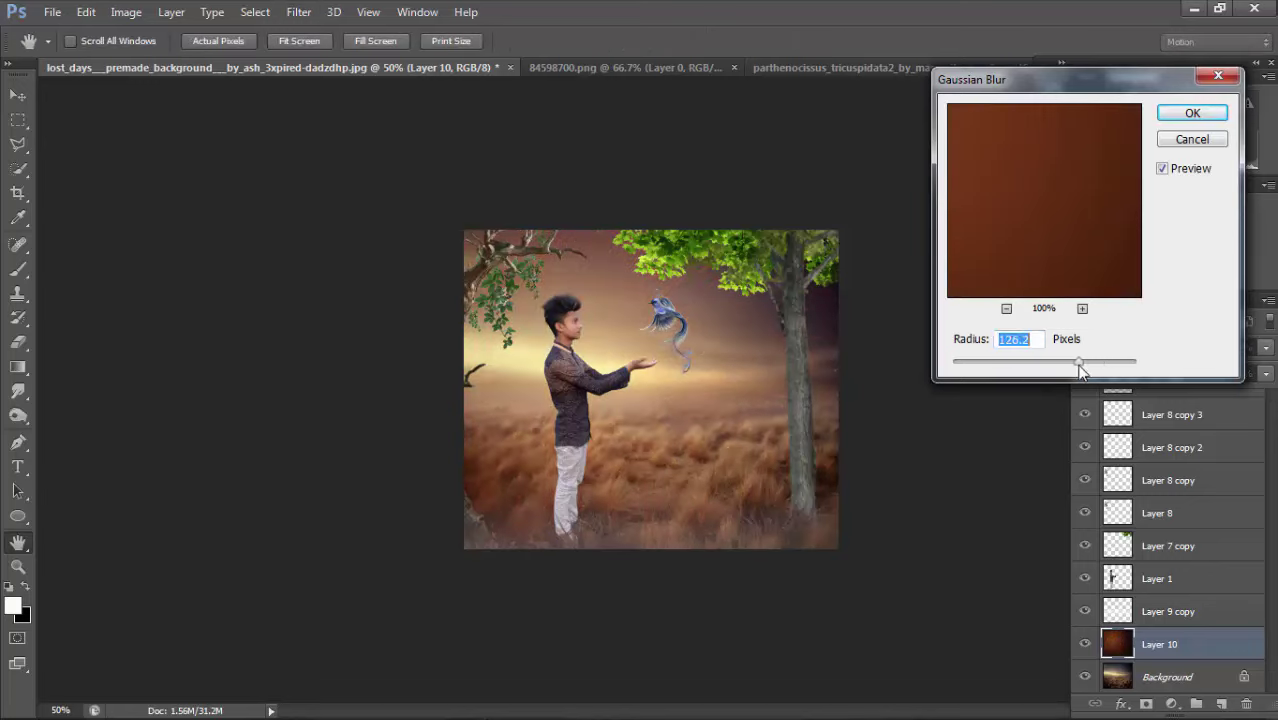
pyautogui.moveTo(1079, 368); pyautogui.dragTo(1056, 368)
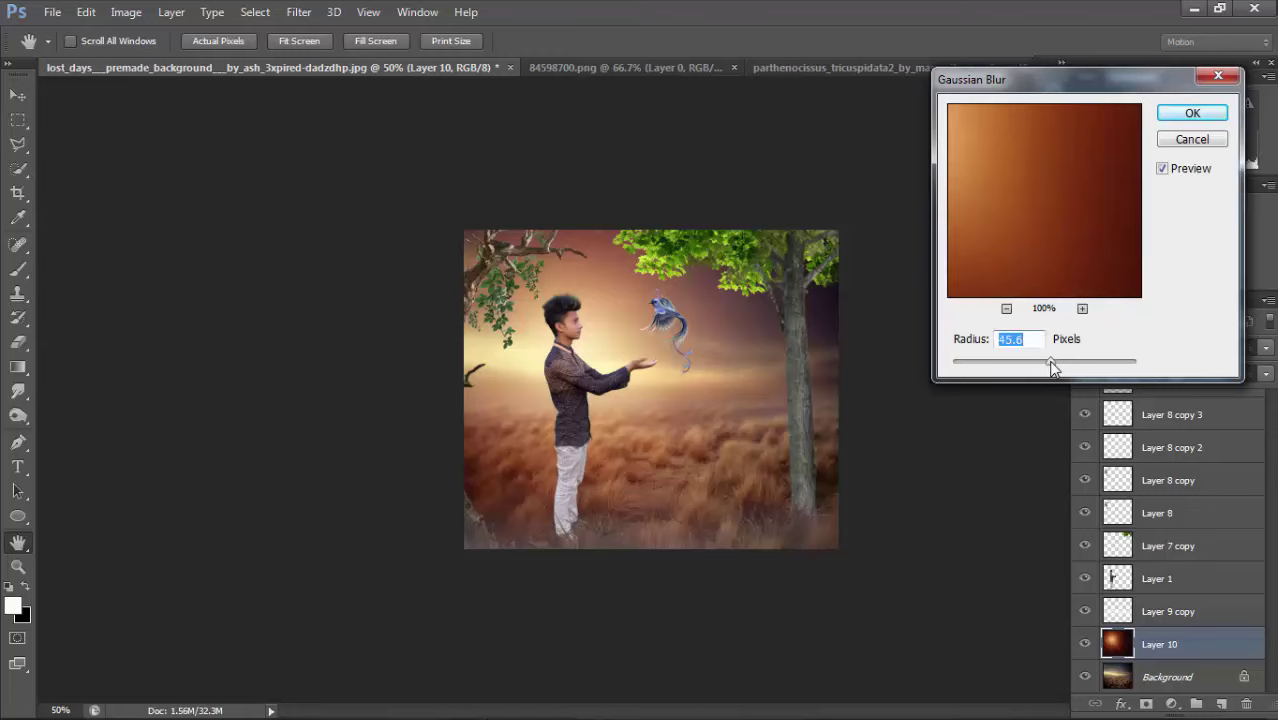
pyautogui.click(1165, 115)
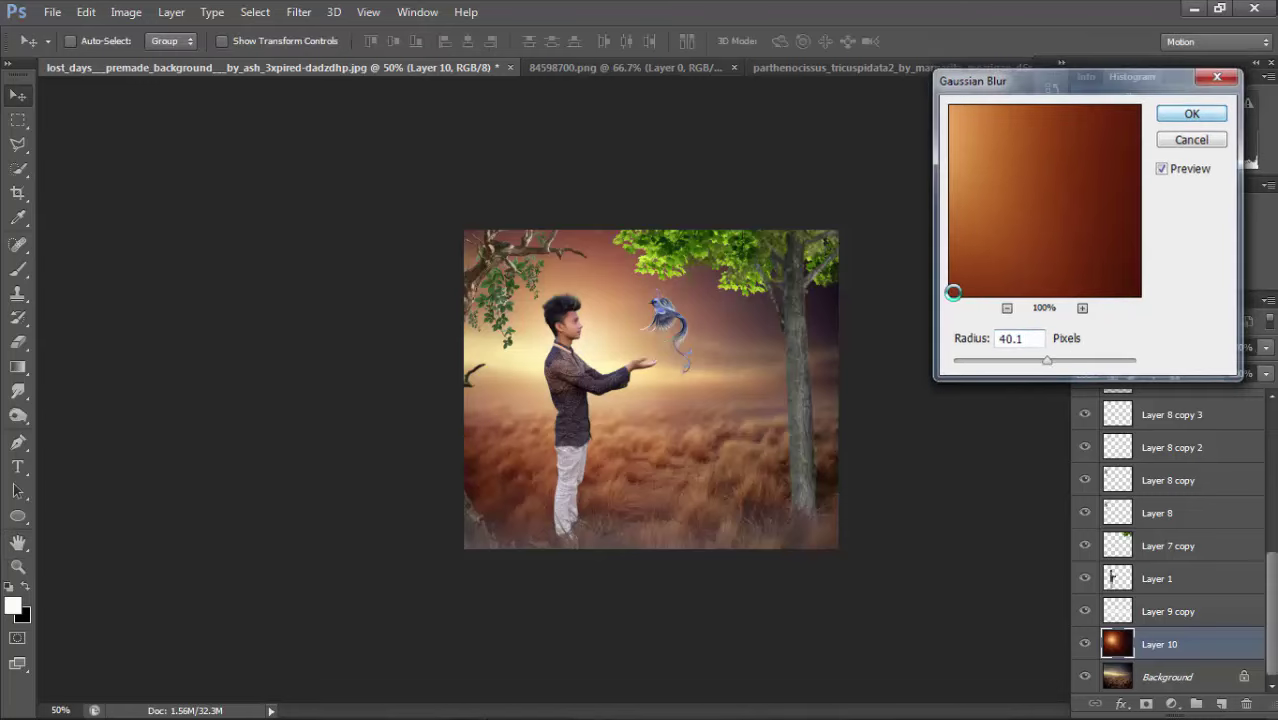
# Scale the blurred glow to 91.31% width and 55.20% height, centred behind the man on the horizon.
pyautogui.hotkey('ctrl', 't')
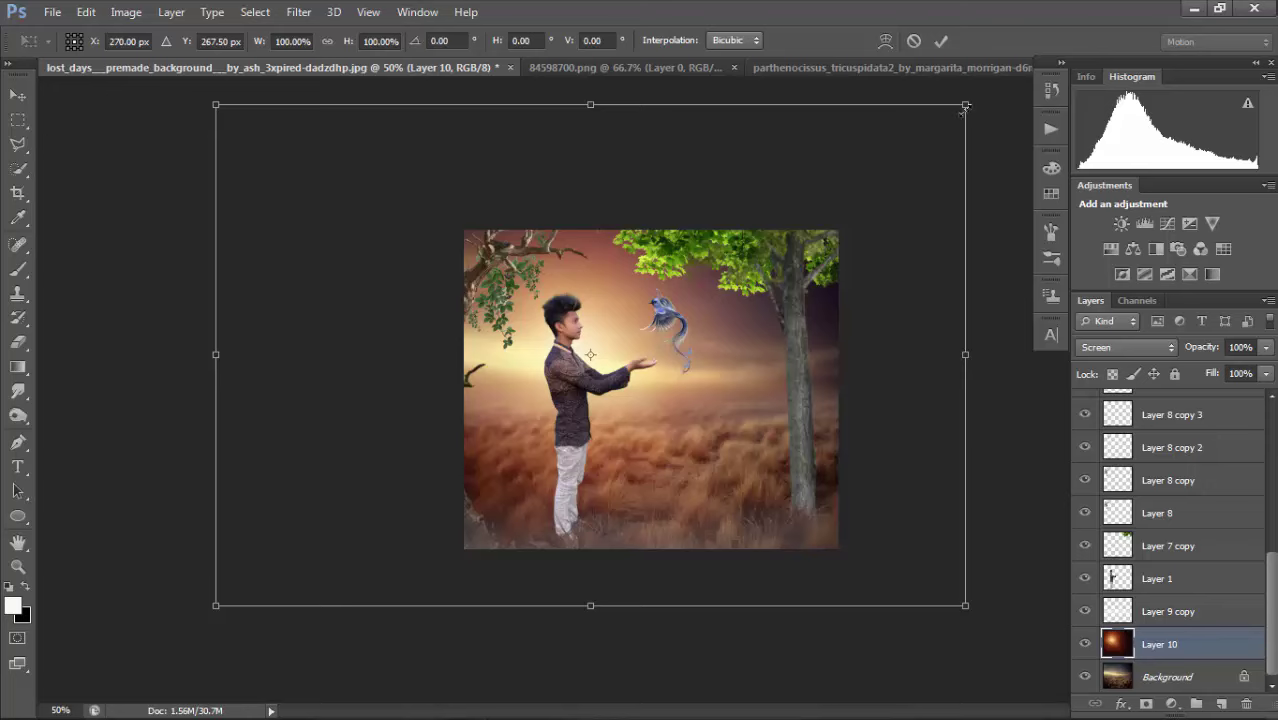
pyautogui.moveTo(965, 105); pyautogui.dragTo(630, 328)
pyautogui.moveTo(471, 492); pyautogui.dragTo(611, 390)
pyautogui.moveTo(775, 357); pyautogui.dragTo(953, 350)
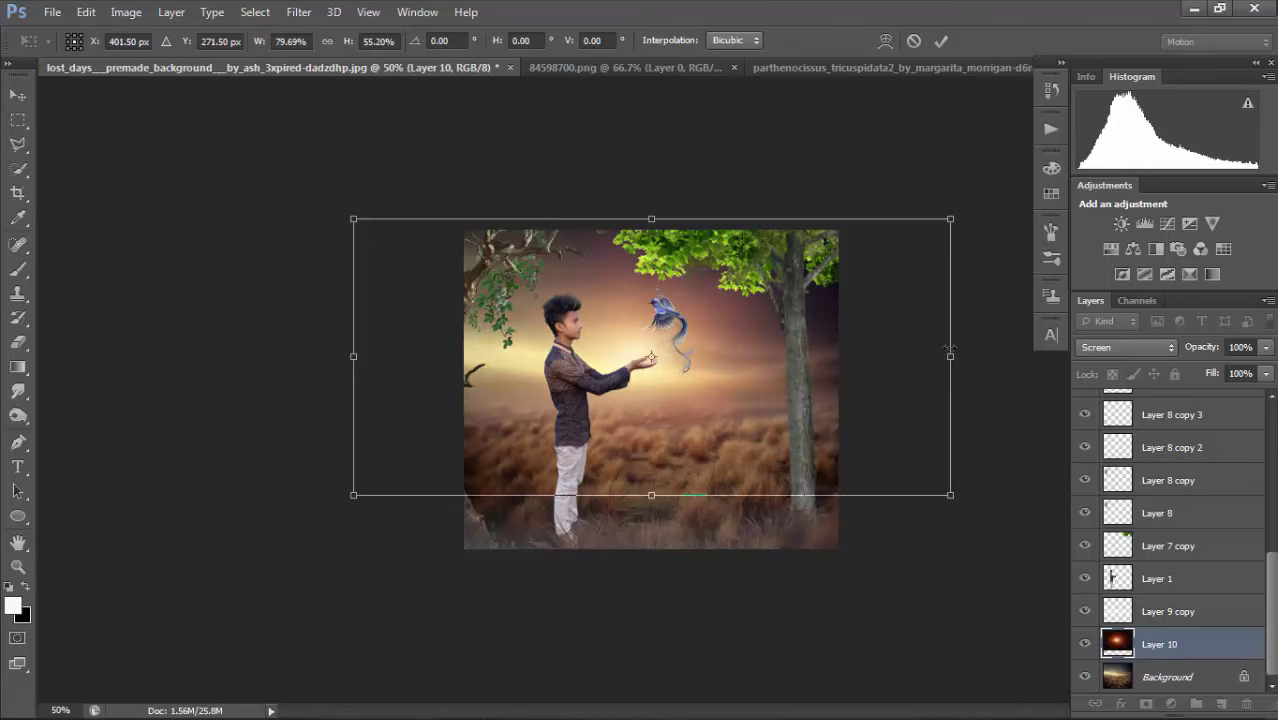
pyautogui.moveTo(703, 377); pyautogui.dragTo(577, 387)
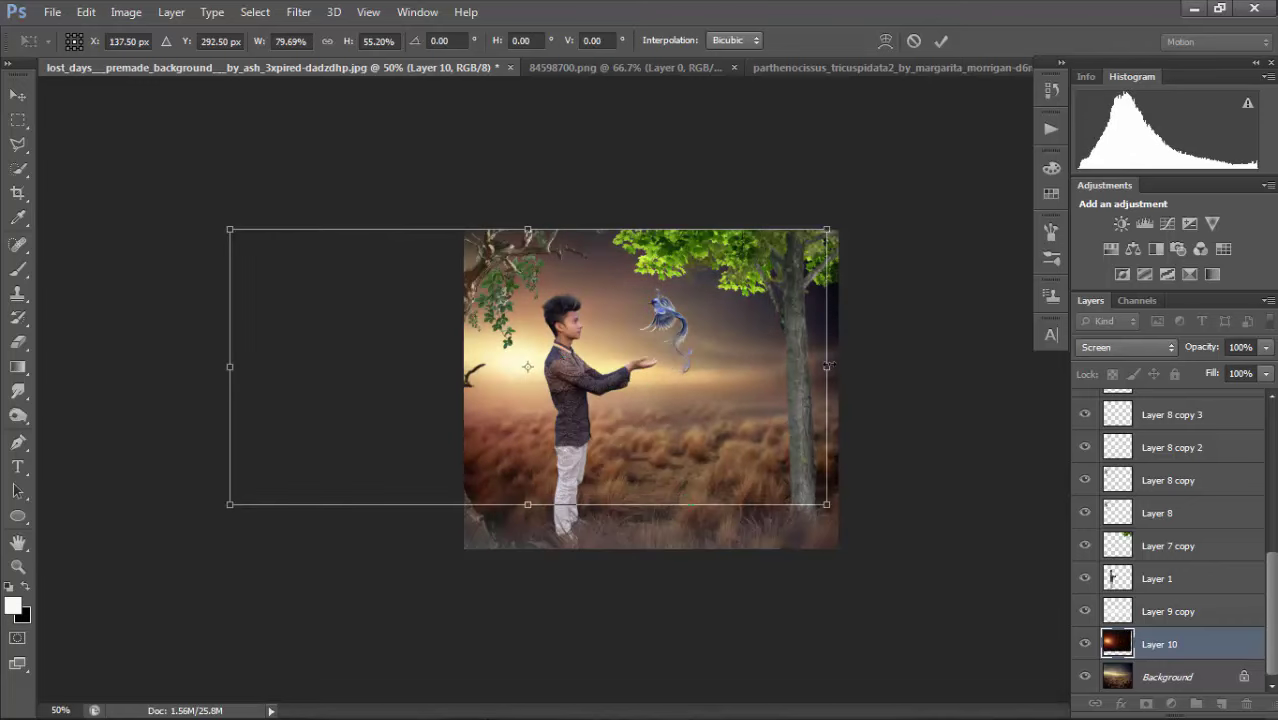
pyautogui.moveTo(826, 366); pyautogui.dragTo(915, 377)
pyautogui.moveTo(802, 384); pyautogui.dragTo(765, 374)
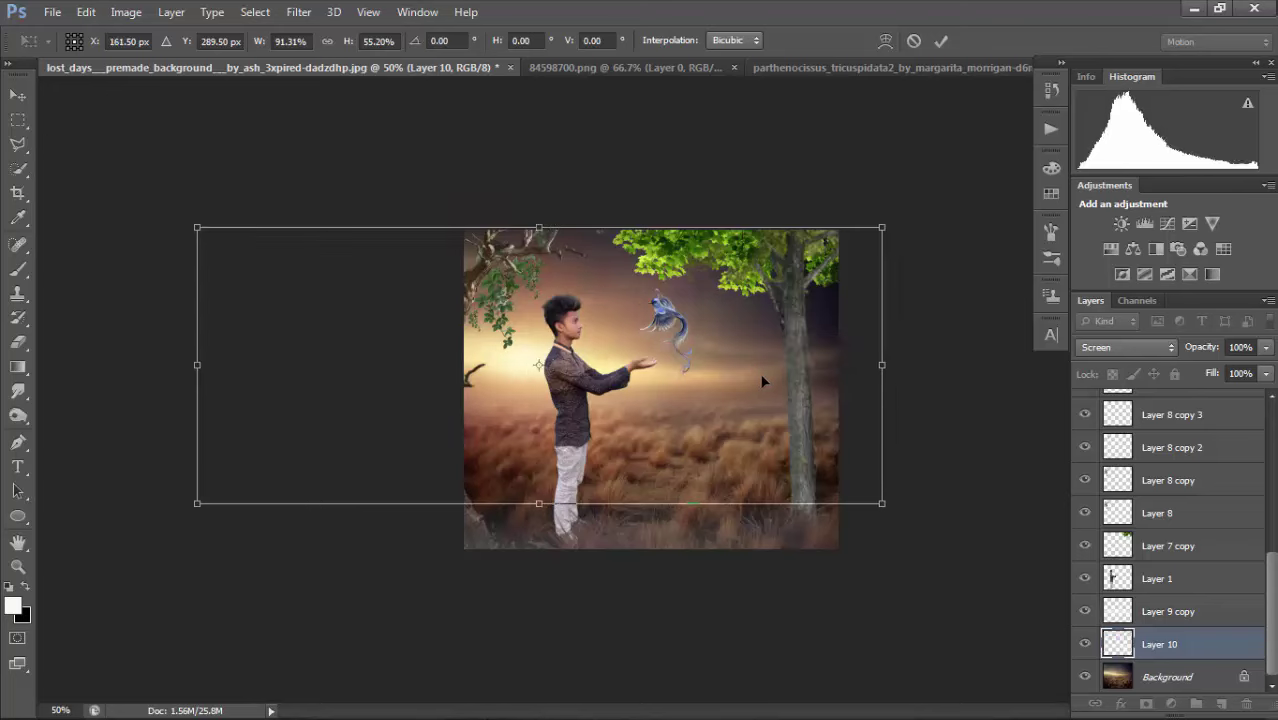
pyautogui.press('Return')
# Flatten the glow further to 82.51% height and shift it slightly up along the horizon.
pyautogui.hotkey('ctrl', 't')
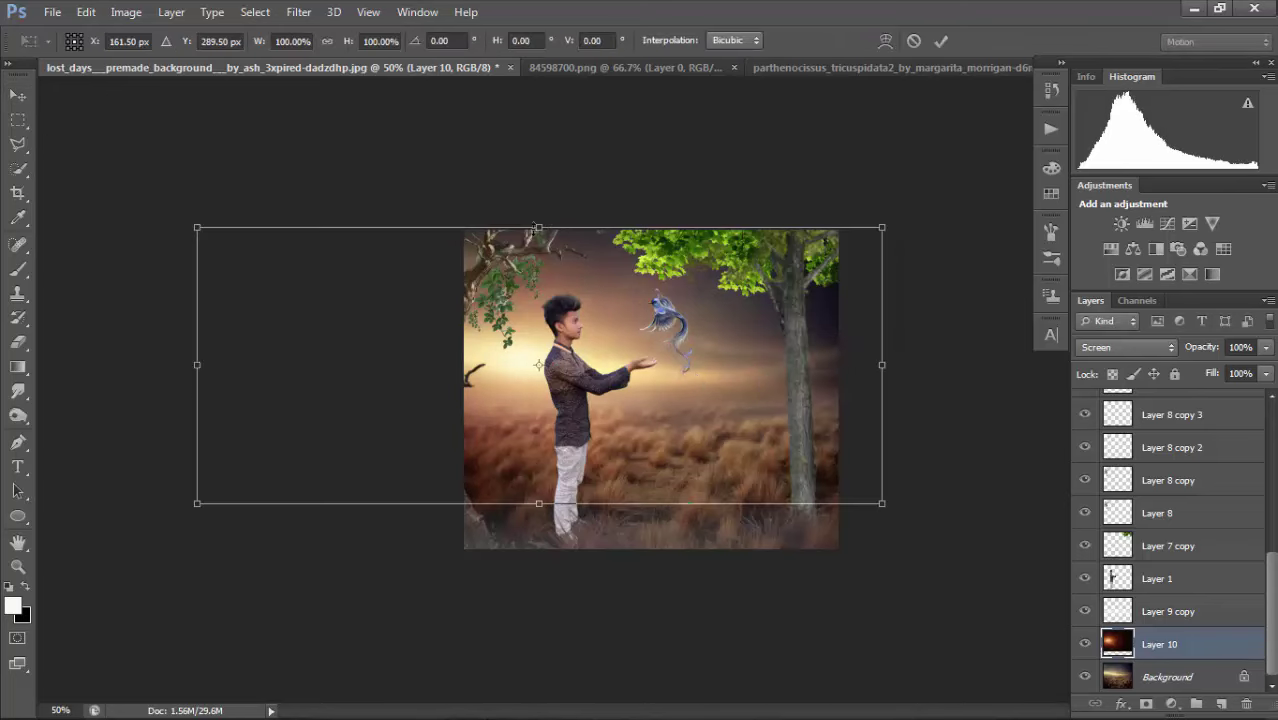
pyautogui.moveTo(537, 227); pyautogui.dragTo(538, 276)
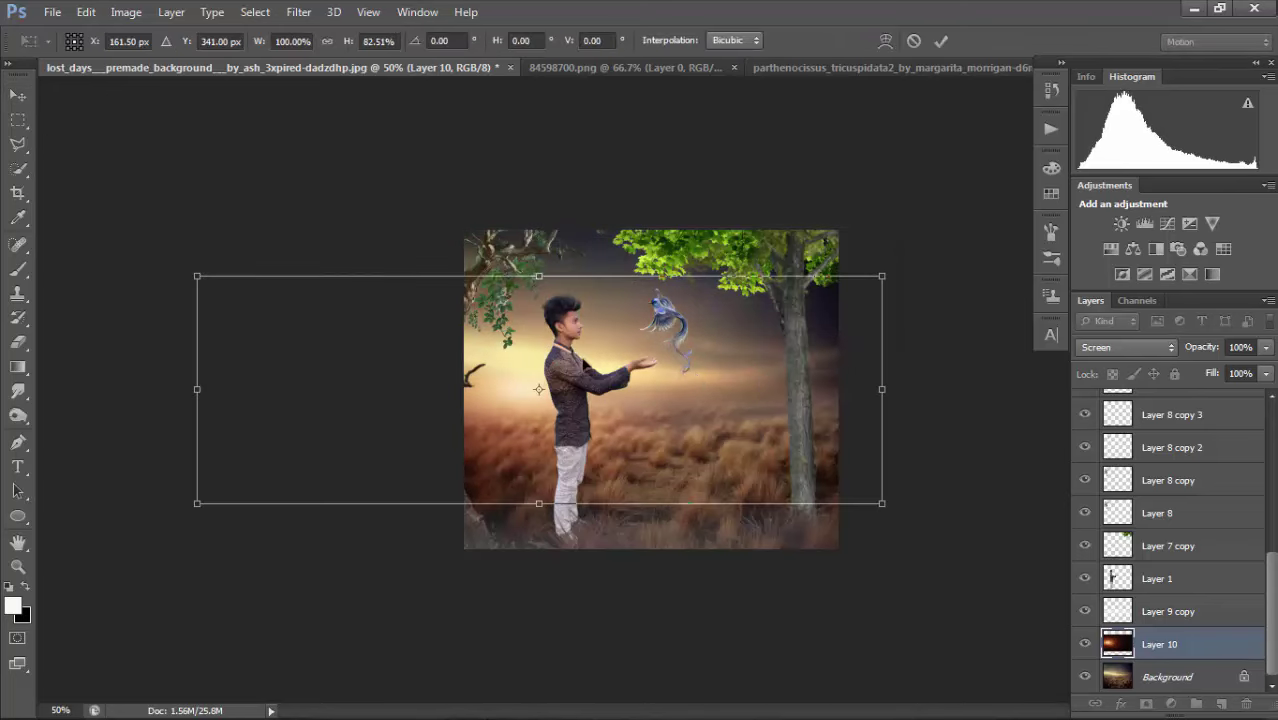
pyautogui.press('Return')
pyautogui.moveTo(614, 394); pyautogui.dragTo(617, 373)
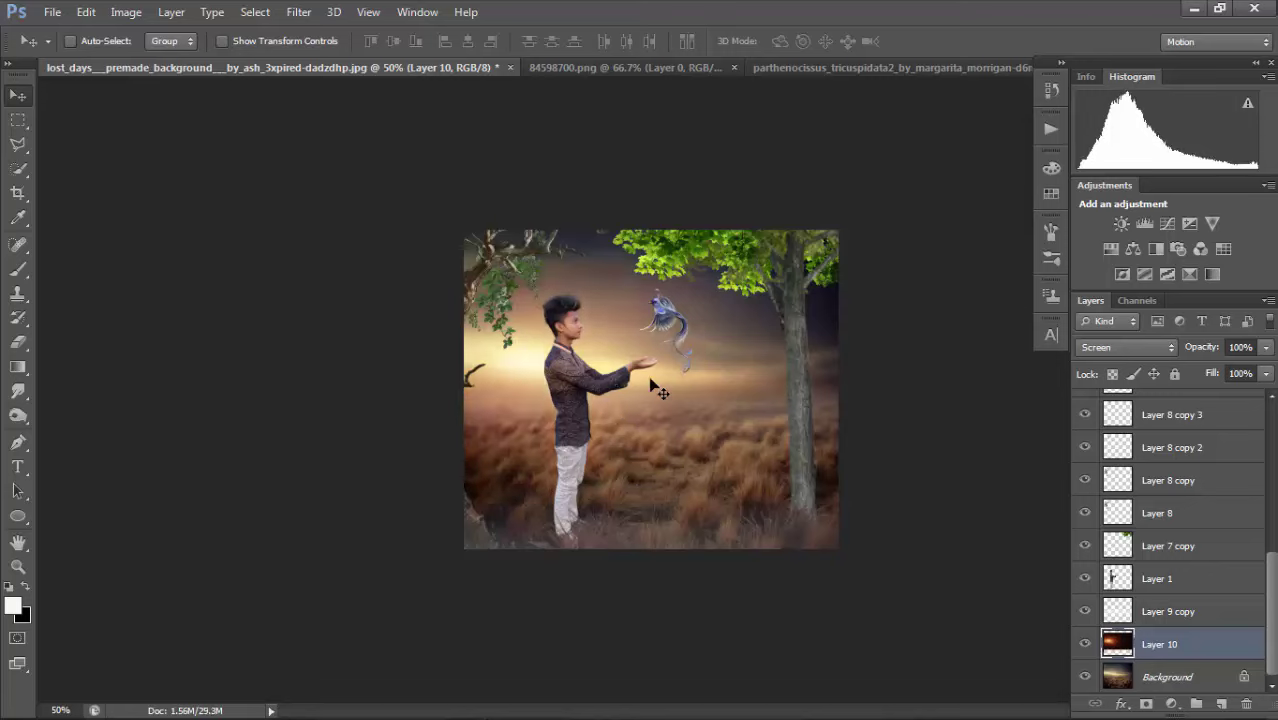
# Lower the glow layer's fill to 42% and erase part of the glow with the Eraser.
pyautogui.click(1266, 374)
pyautogui.moveTo(1237, 398); pyautogui.dragTo(1211, 412)
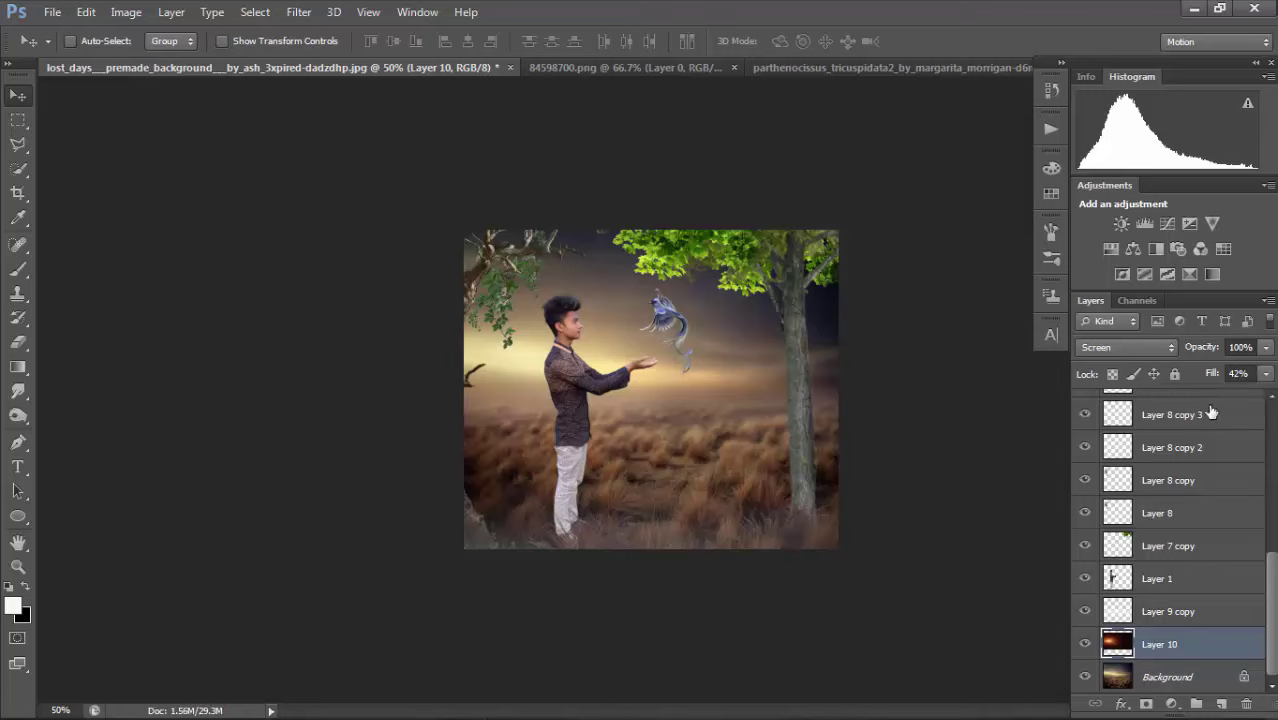
pyautogui.click(18, 342)
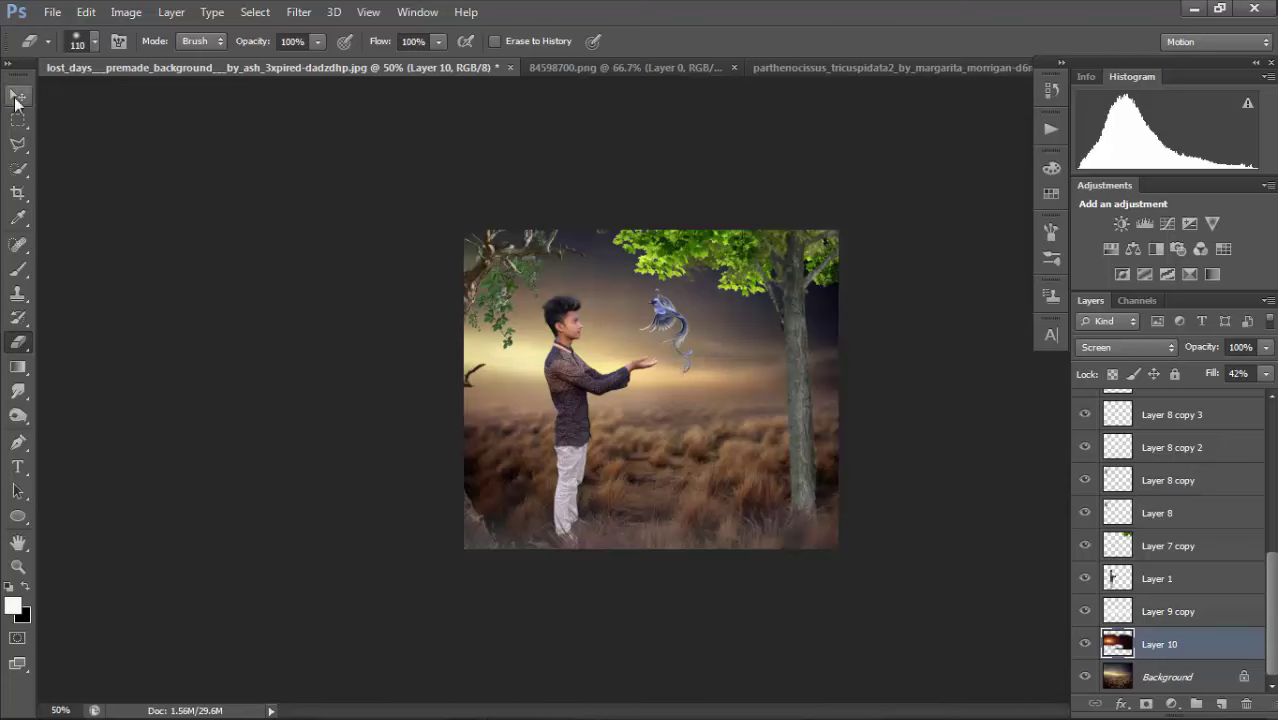
# Duplicate Layer 10 and move the copy to the very top of the layer stack.
pyautogui.click(18, 95)
pyautogui.hotkey('ctrl', 'j')
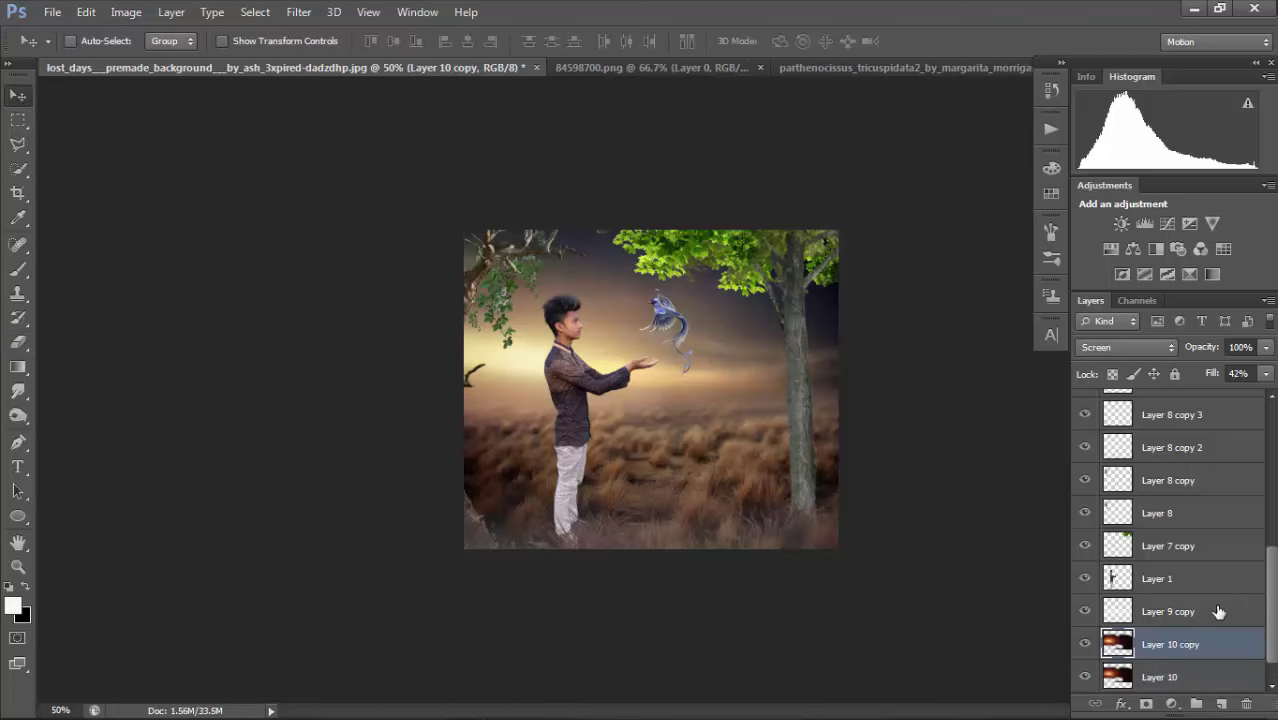
pyautogui.moveTo(1227, 481); pyautogui.dragTo(1200, 432)
pyautogui.moveTo(1270, 568); pyautogui.dragTo(1271, 490)
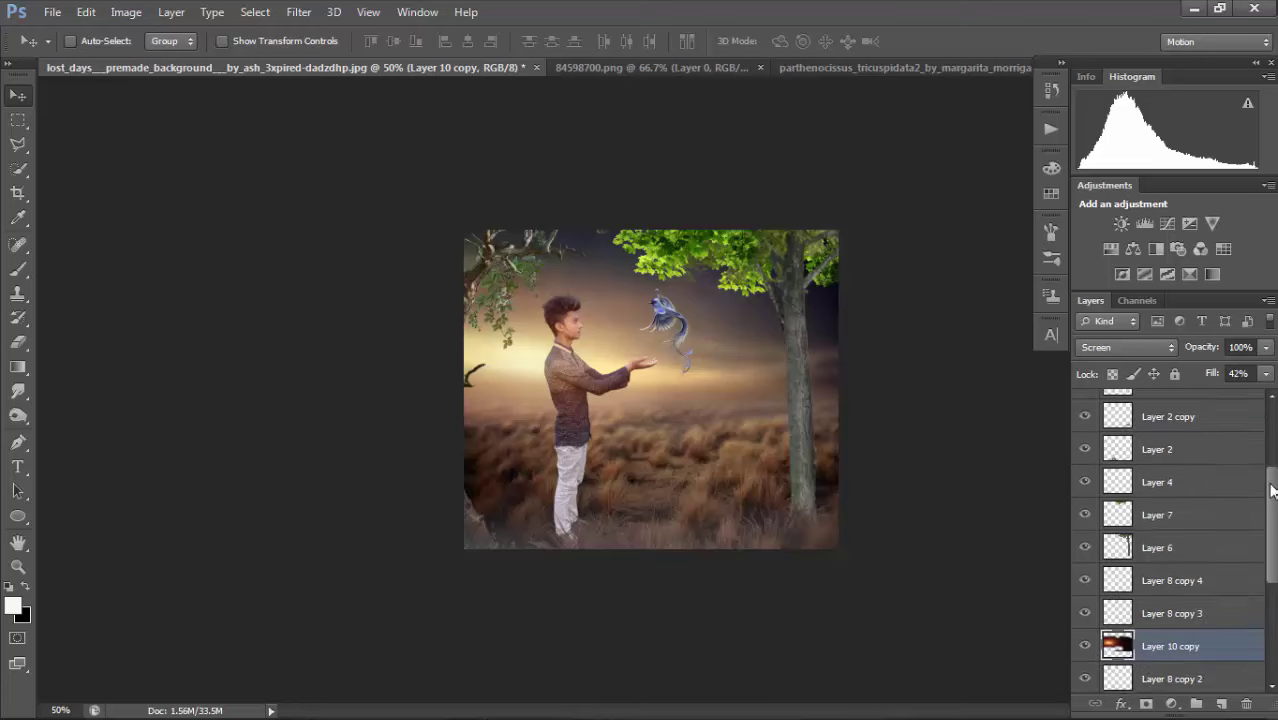
pyautogui.moveTo(1215, 646); pyautogui.dragTo(1200, 420)
pyautogui.moveTo(1273, 485); pyautogui.dragTo(1274, 425)
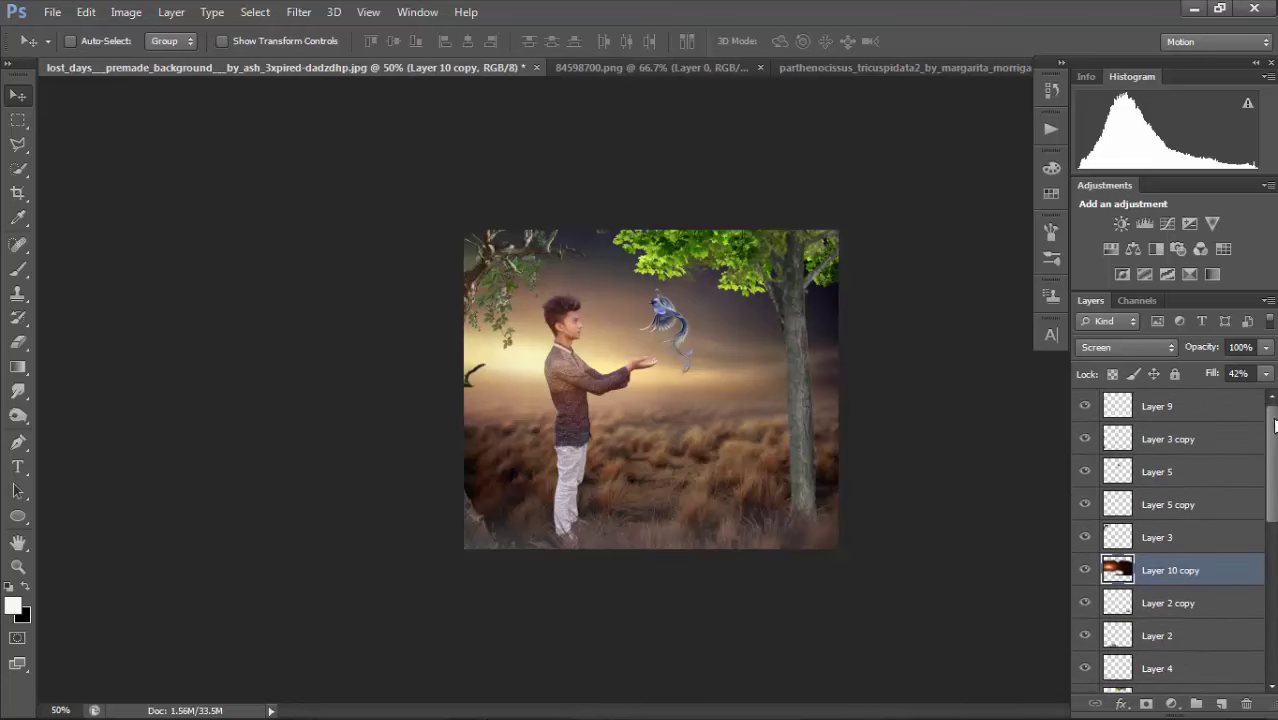
pyautogui.moveTo(1208, 566); pyautogui.dragTo(1235, 403)
# Move the glow copy toward the bird, narrow it to 48.46% width and position it around the man's outstretched hand.
pyautogui.moveTo(438, 340); pyautogui.dragTo(660, 350)
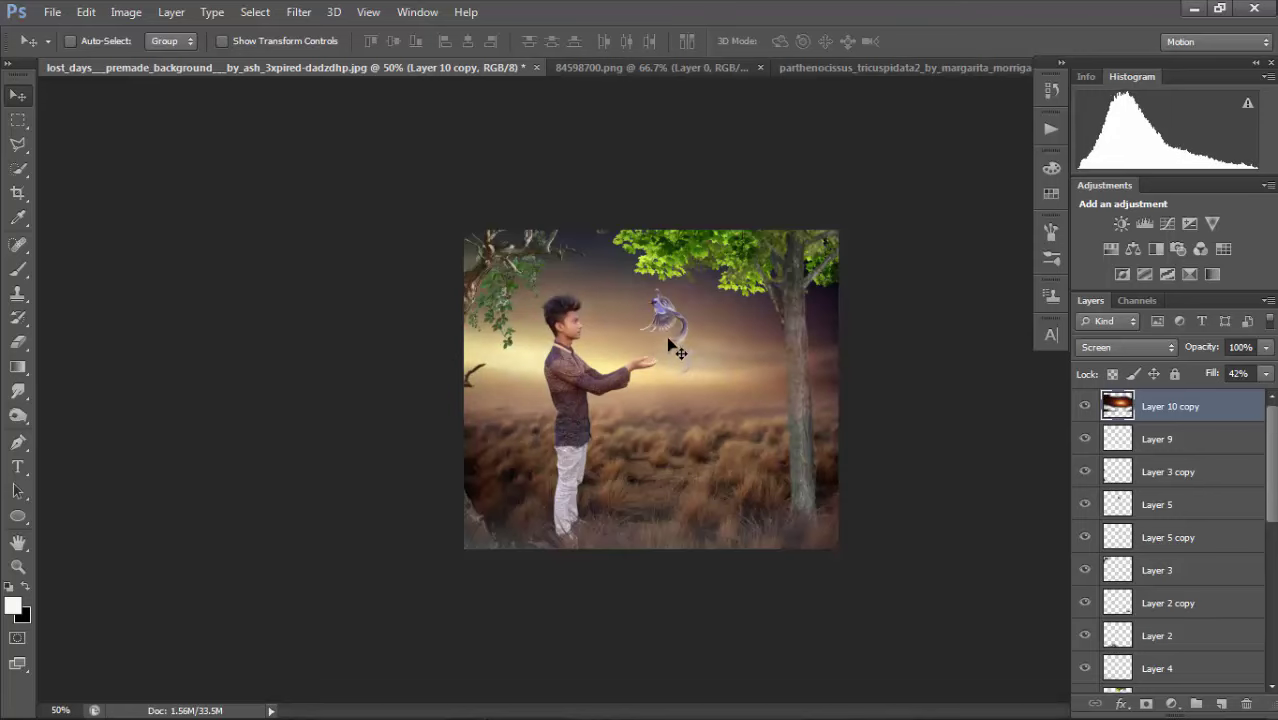
pyautogui.hotkey('ctrl', 't')
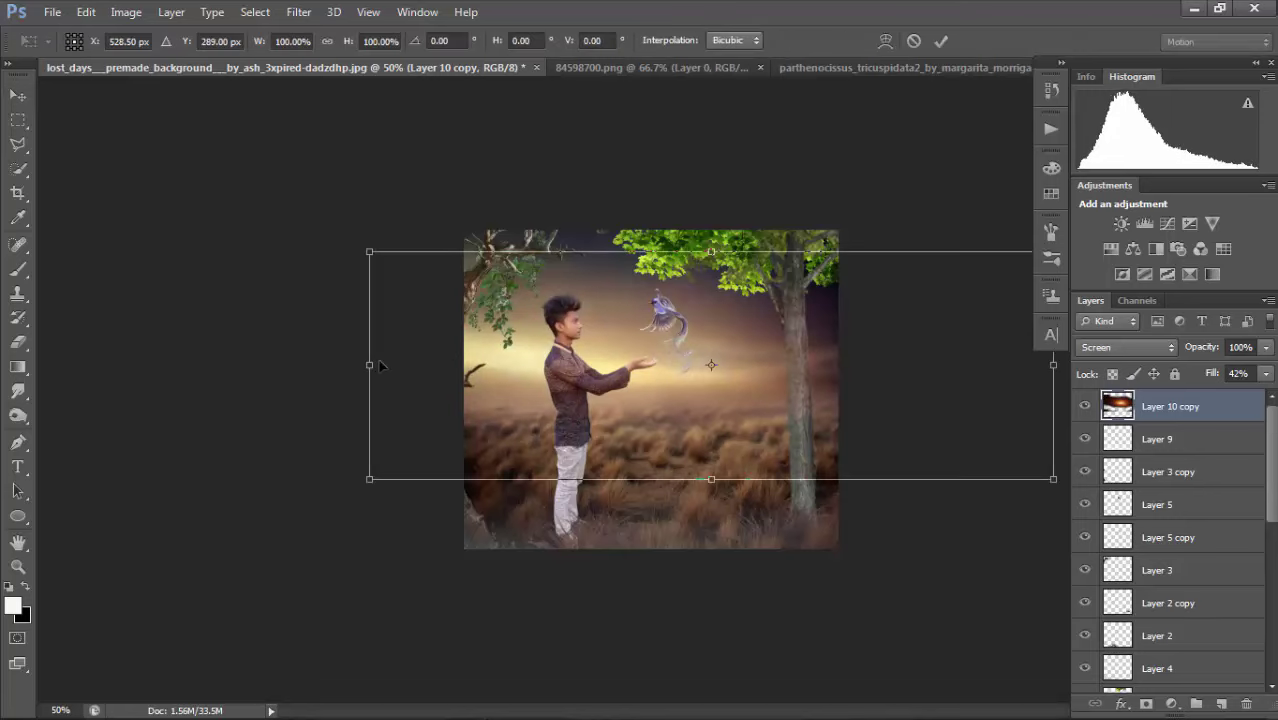
pyautogui.moveTo(380, 366); pyautogui.dragTo(765, 366)
pyautogui.moveTo(964, 411); pyautogui.dragTo(684, 400)
pyautogui.moveTo(766, 354); pyautogui.dragTo(813, 345)
pyautogui.moveTo(728, 369); pyautogui.dragTo(718, 371)
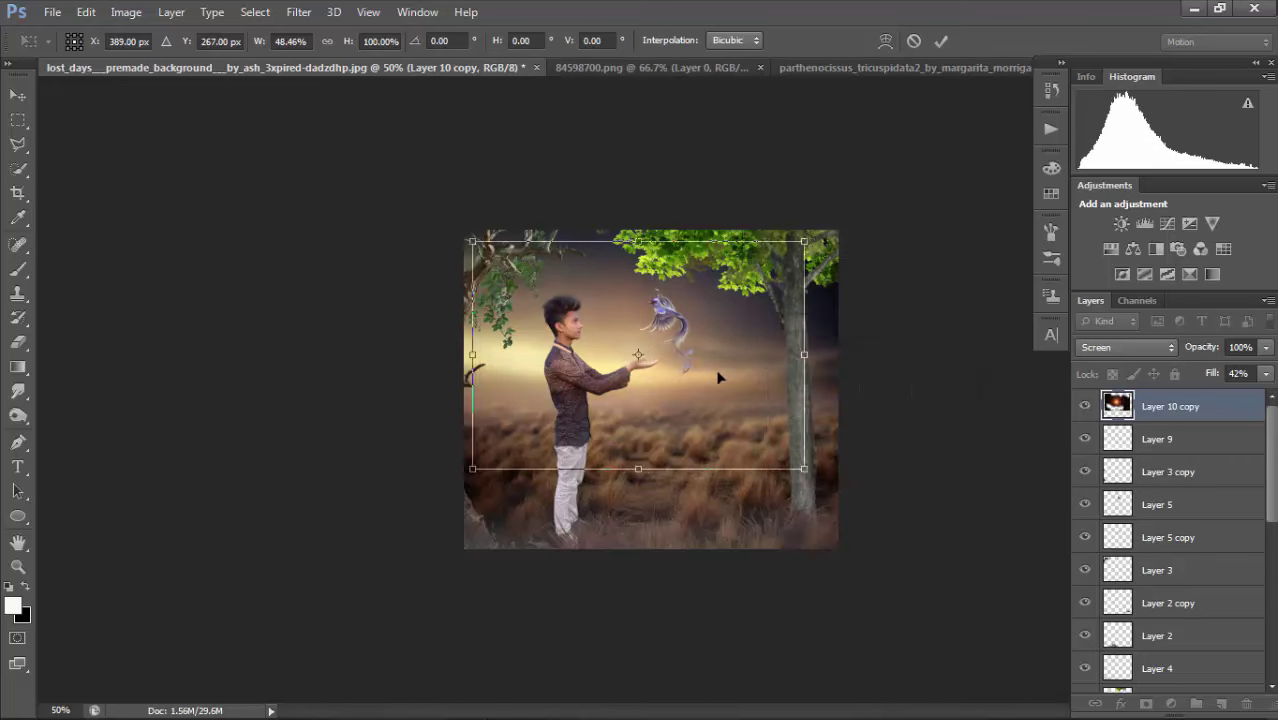
pyautogui.press('Return')
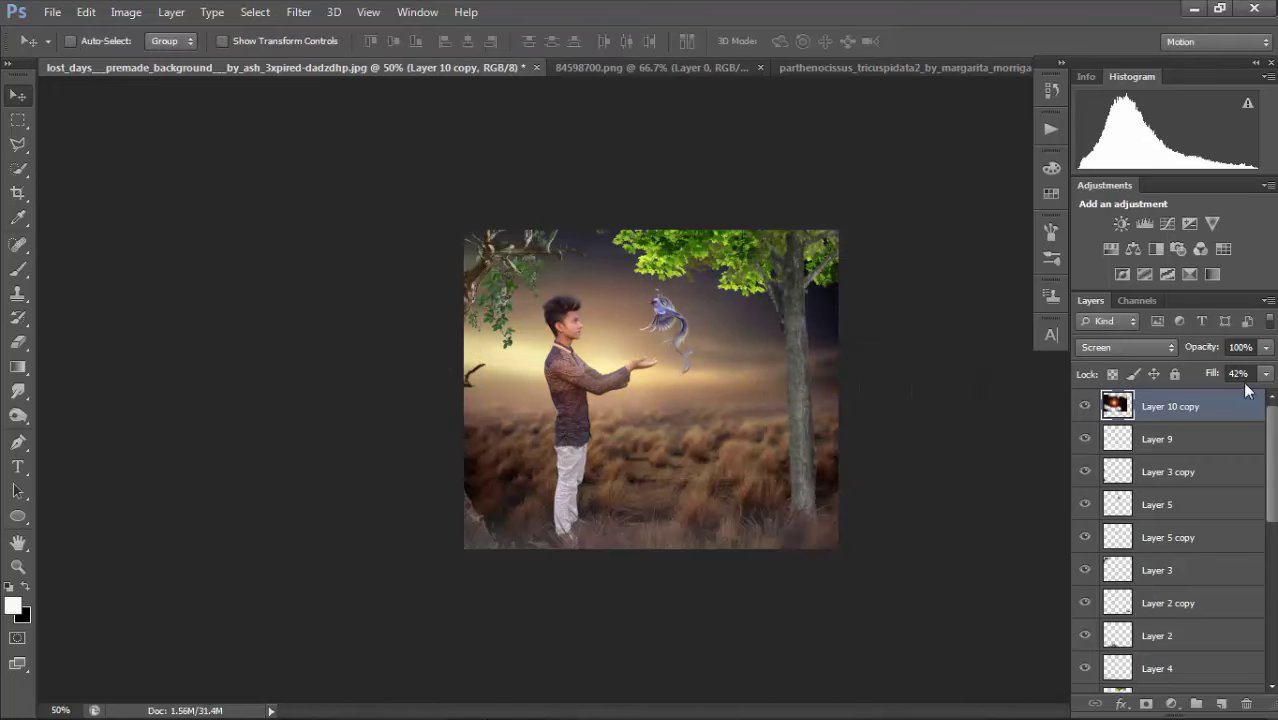
# Raise the glow copy's fill to 100% and shift the glow over the man's forearms.
pyautogui.click(1265, 374)
pyautogui.click(1270, 395)
pyautogui.hotkey('ctrl', 't')
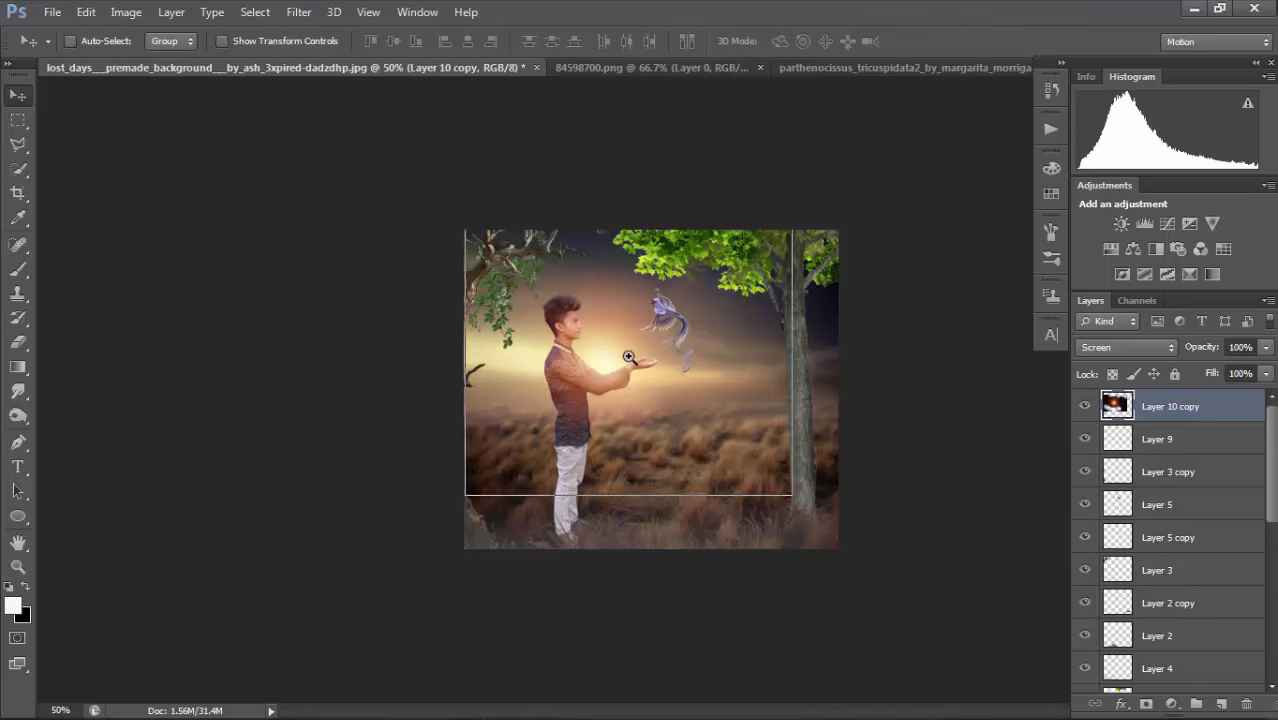
# Scale the glow copy down to 48.02% width and 54.94% height with Free Transform.
pyautogui.click(629, 357)
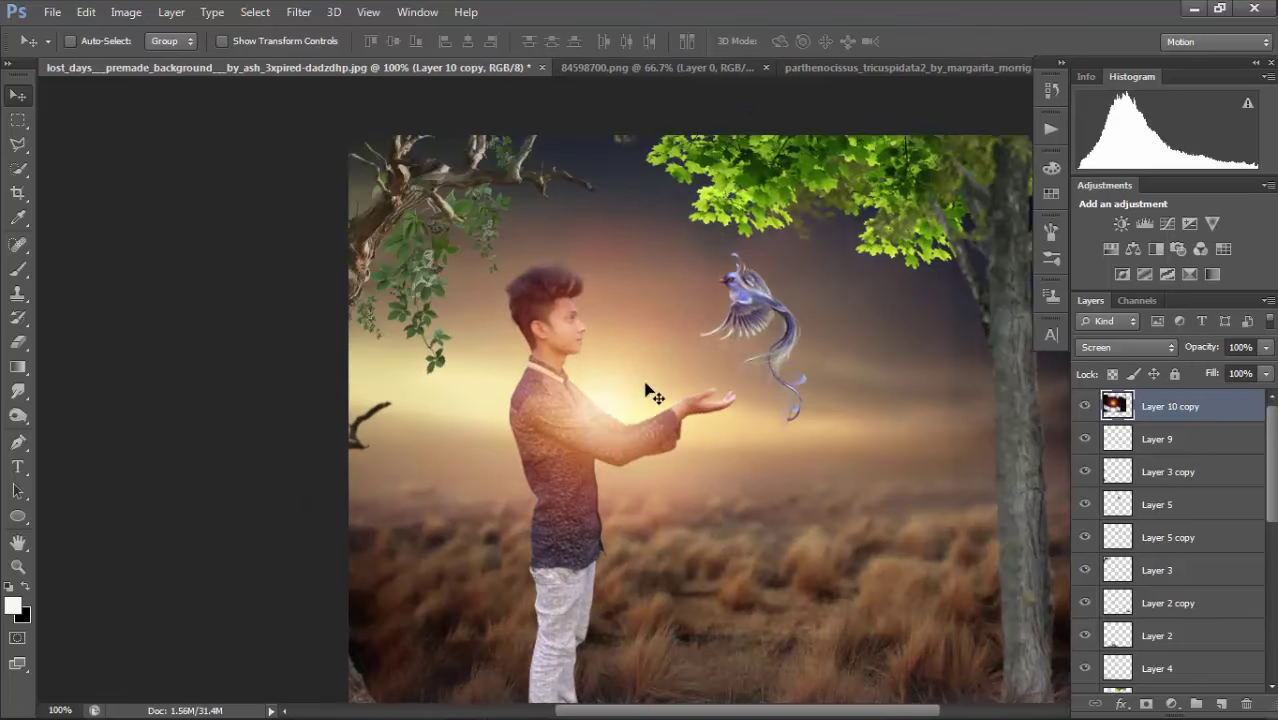
pyautogui.hotkey('ctrl', 't')
pyautogui.moveTo(949, 187); pyautogui.dragTo(629, 403)
pyautogui.moveTo(542, 511); pyautogui.dragTo(608, 348)
pyautogui.moveTo(694, 239); pyautogui.dragTo(648, 269)
pyautogui.moveTo(500, 270); pyautogui.dragTo(498, 238)
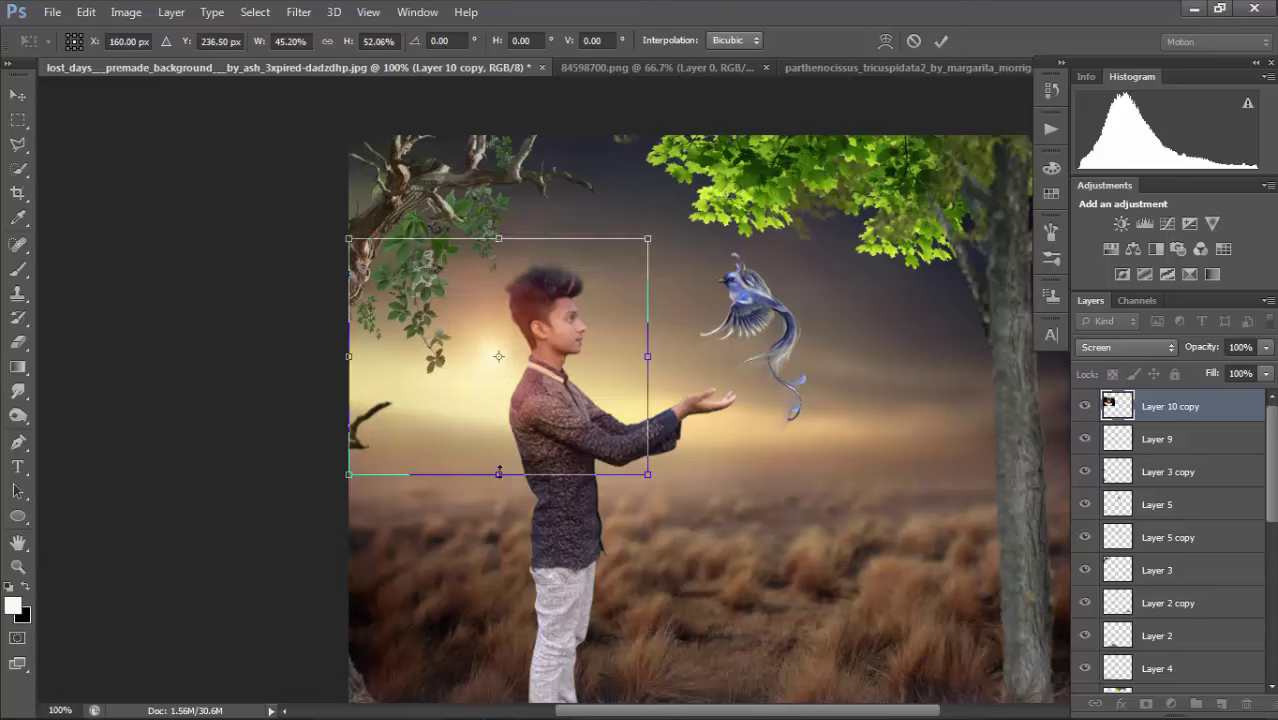
pyautogui.moveTo(510, 490); pyautogui.dragTo(510, 503)
pyautogui.moveTo(649, 357); pyautogui.dragTo(597, 367)
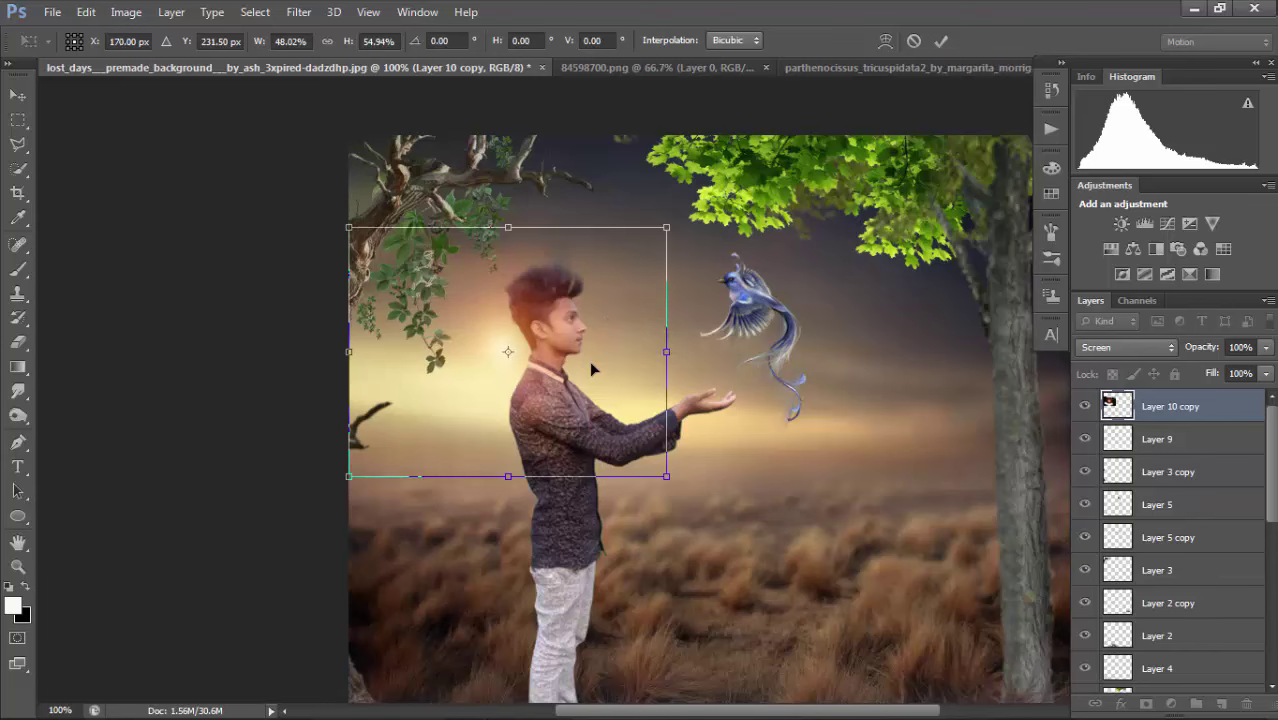
pyautogui.press('Return')
# Reposition the reduced glow copy over the man's forearm, between his chest and his open hand.
pyautogui.hotkey('ctrl', '-')
pyautogui.hotkey('ctrl', '-')
pyautogui.hotkey('ctrl', '-')
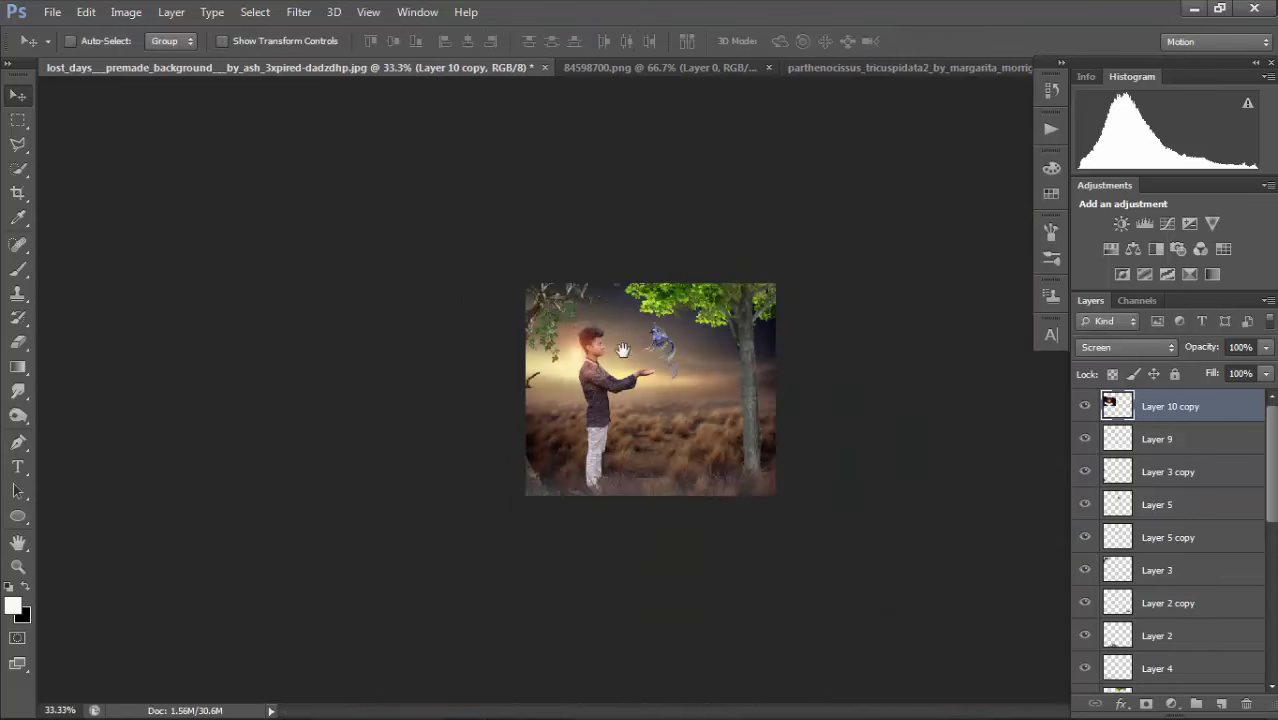
pyautogui.hotkey('ctrl', '+')
pyautogui.hotkey('ctrl', '+')
pyautogui.moveTo(540, 280); pyautogui.dragTo(674, 400)
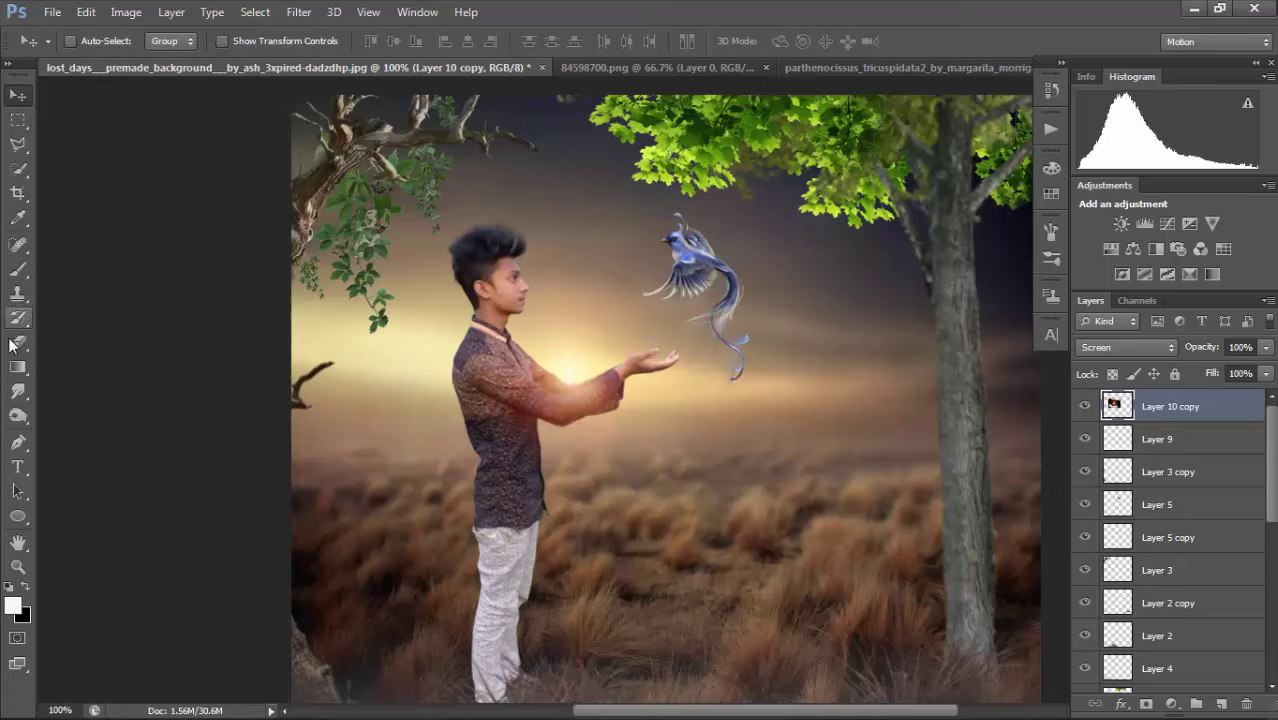
# Apply a Gaussian Blur with a radius of 8.4 pixels to the glow copy over the man's forearm.
pyautogui.click(298, 12)
pyautogui.moveTo(350, 205)
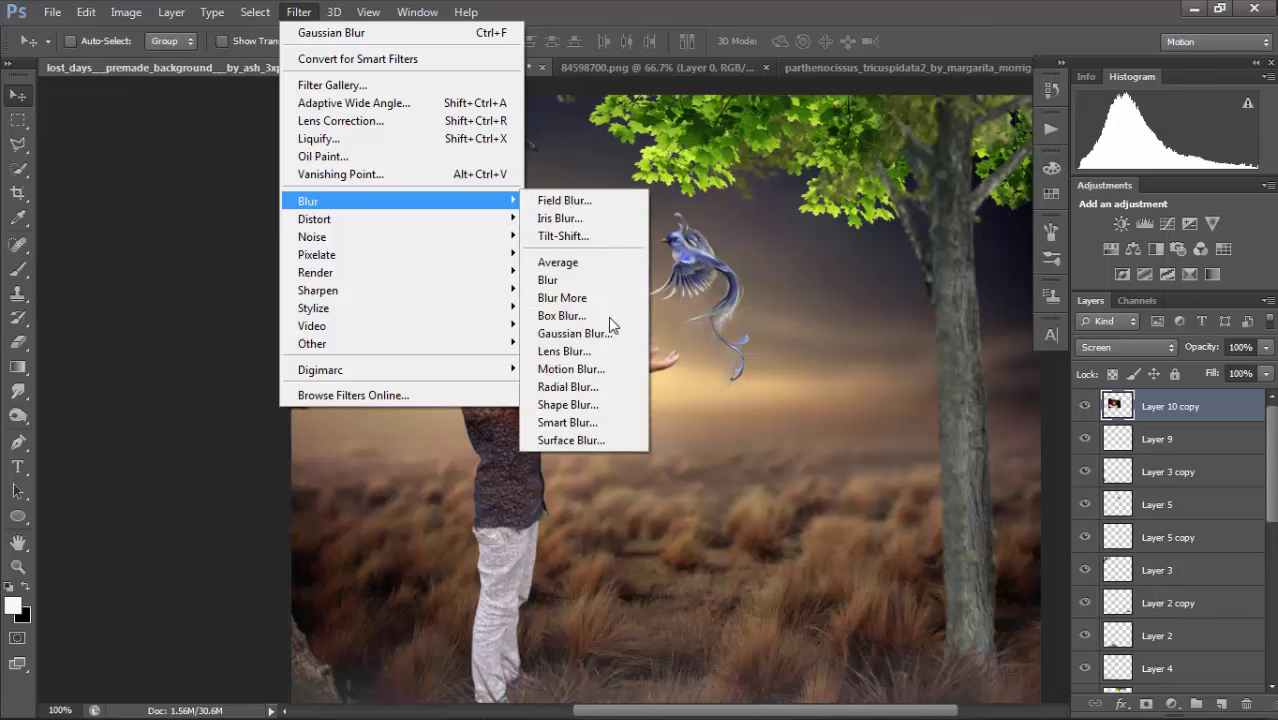
pyautogui.click(600, 331)
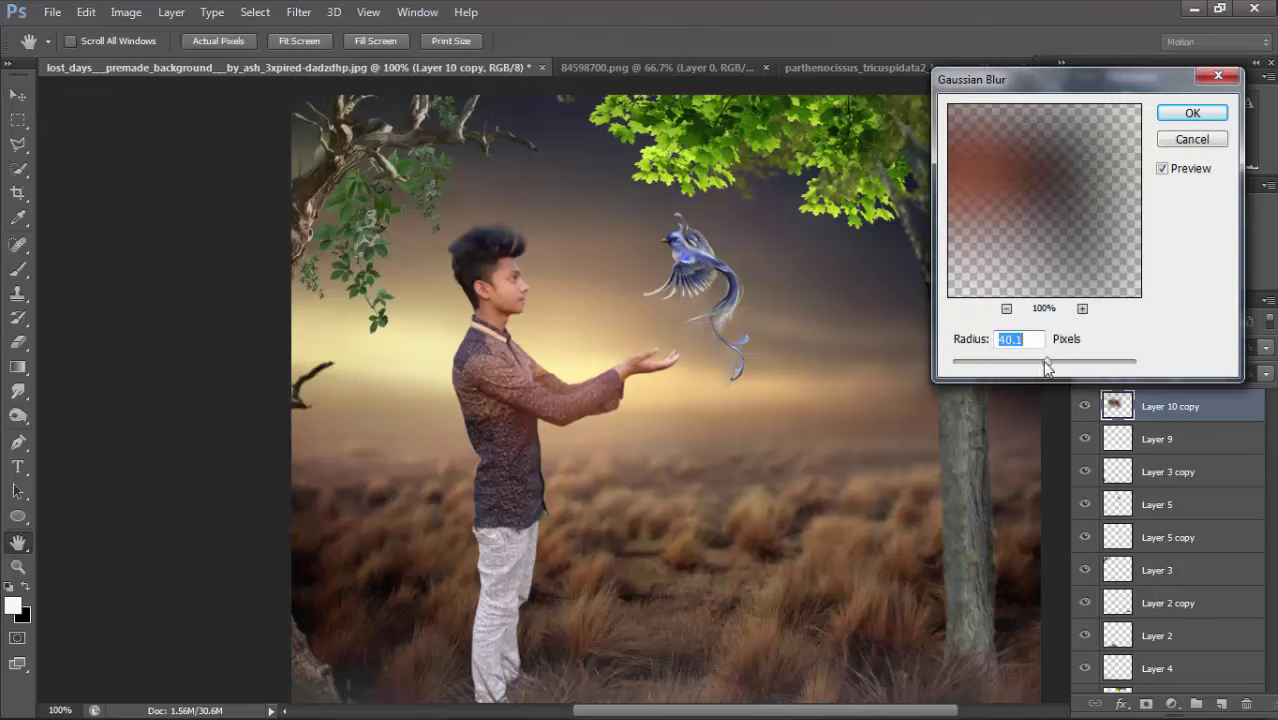
pyautogui.moveTo(1045, 368); pyautogui.dragTo(1020, 370)
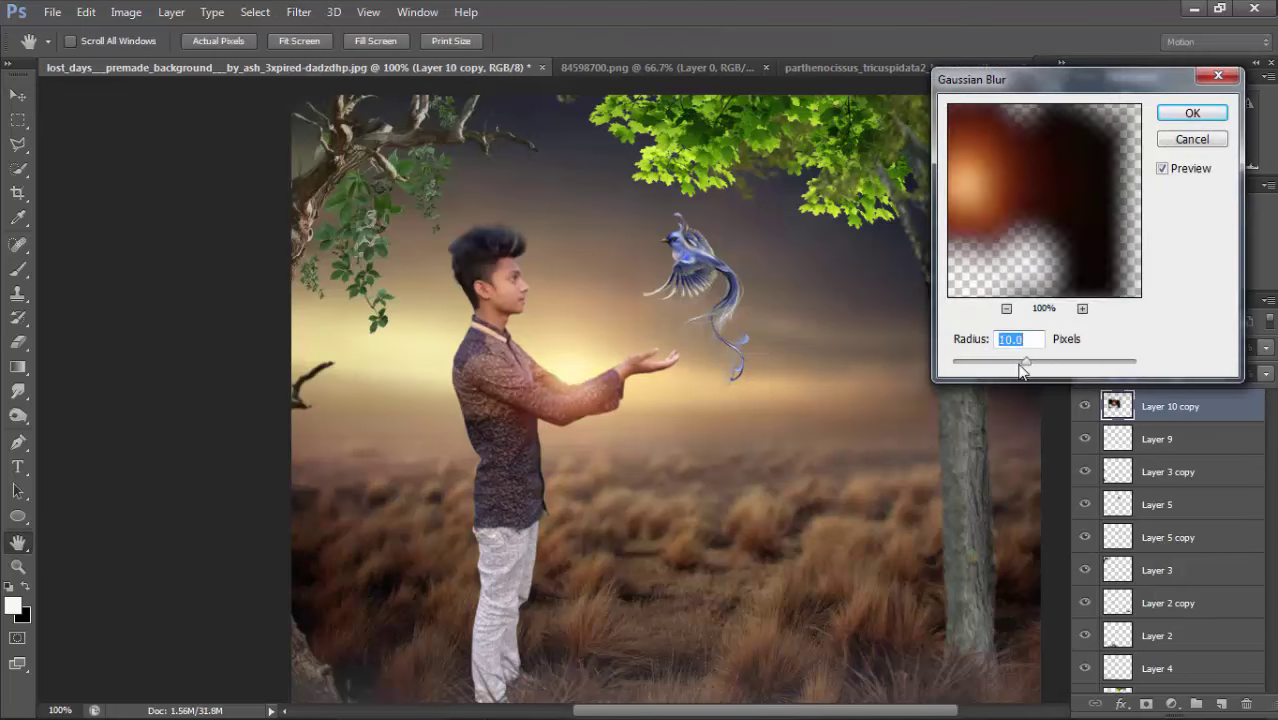
pyautogui.click(1192, 114)
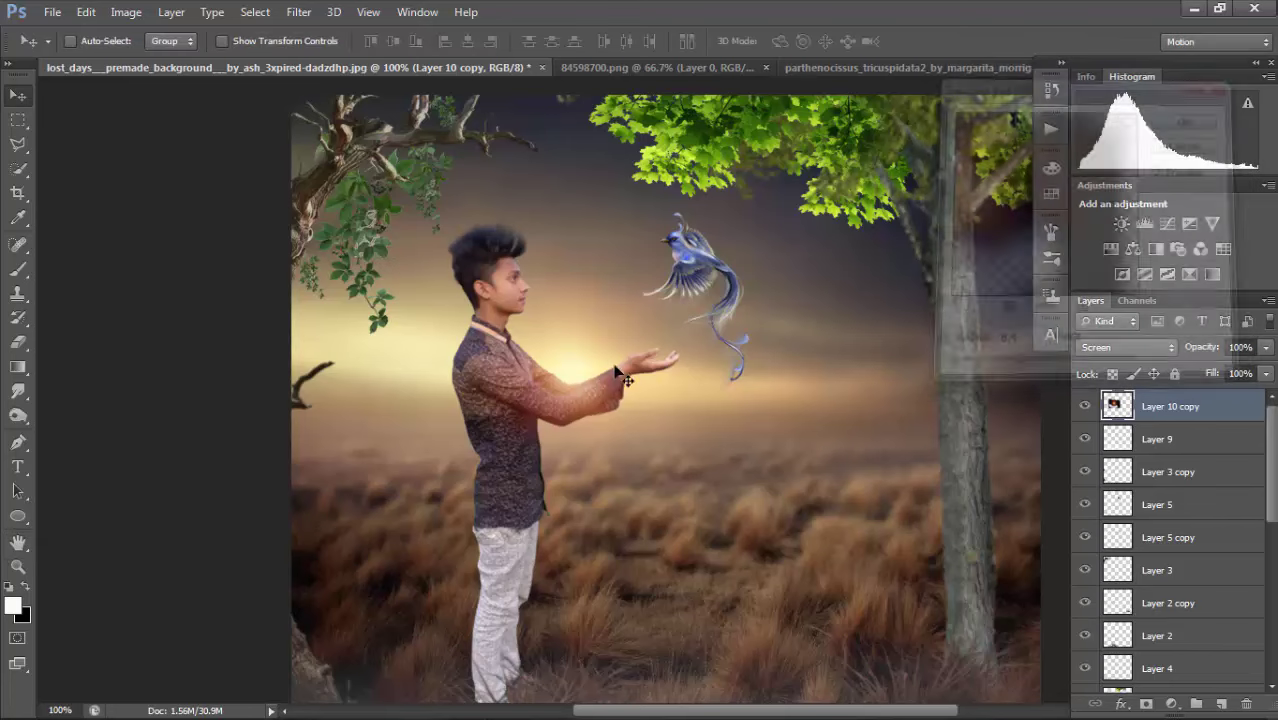
# Enlarge the blurred glow copy slightly with Free Transform and nudge it back over the man's arms.
pyautogui.hotkey('ctrl', 't')
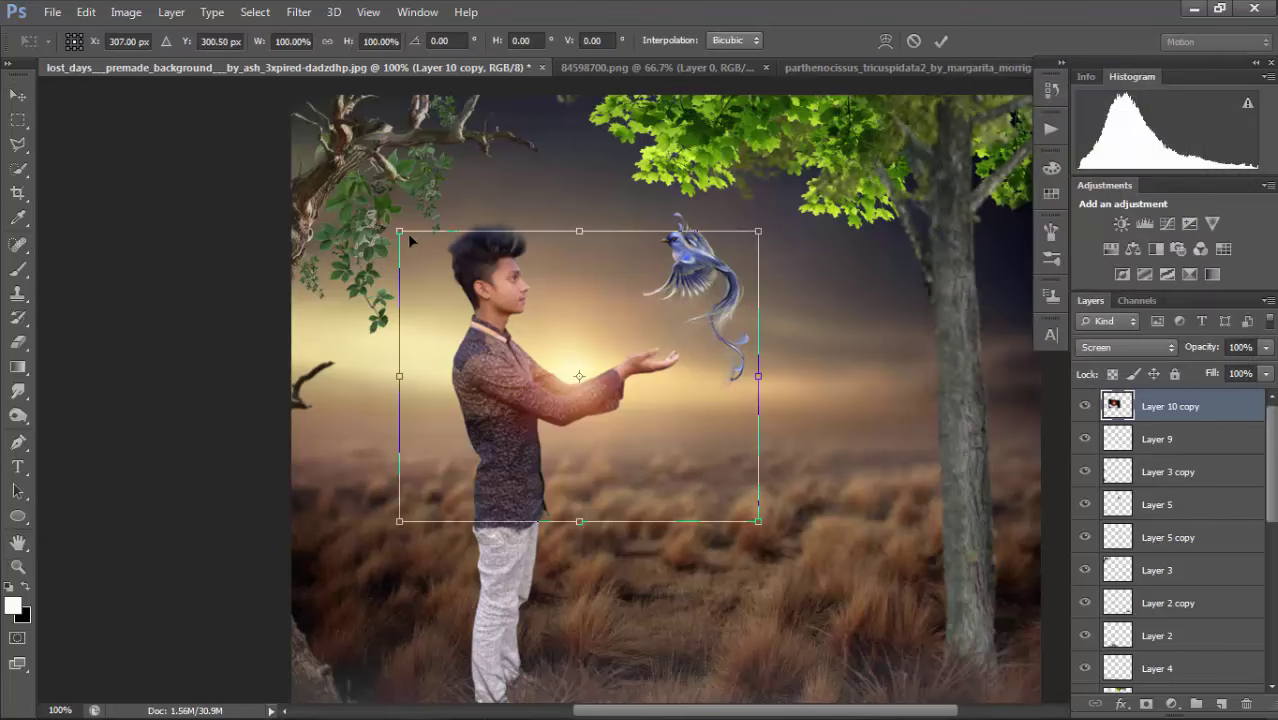
pyautogui.moveTo(399, 231); pyautogui.dragTo(374, 209)
pyautogui.moveTo(594, 291); pyautogui.dragTo(610, 314)
pyautogui.press('Return')
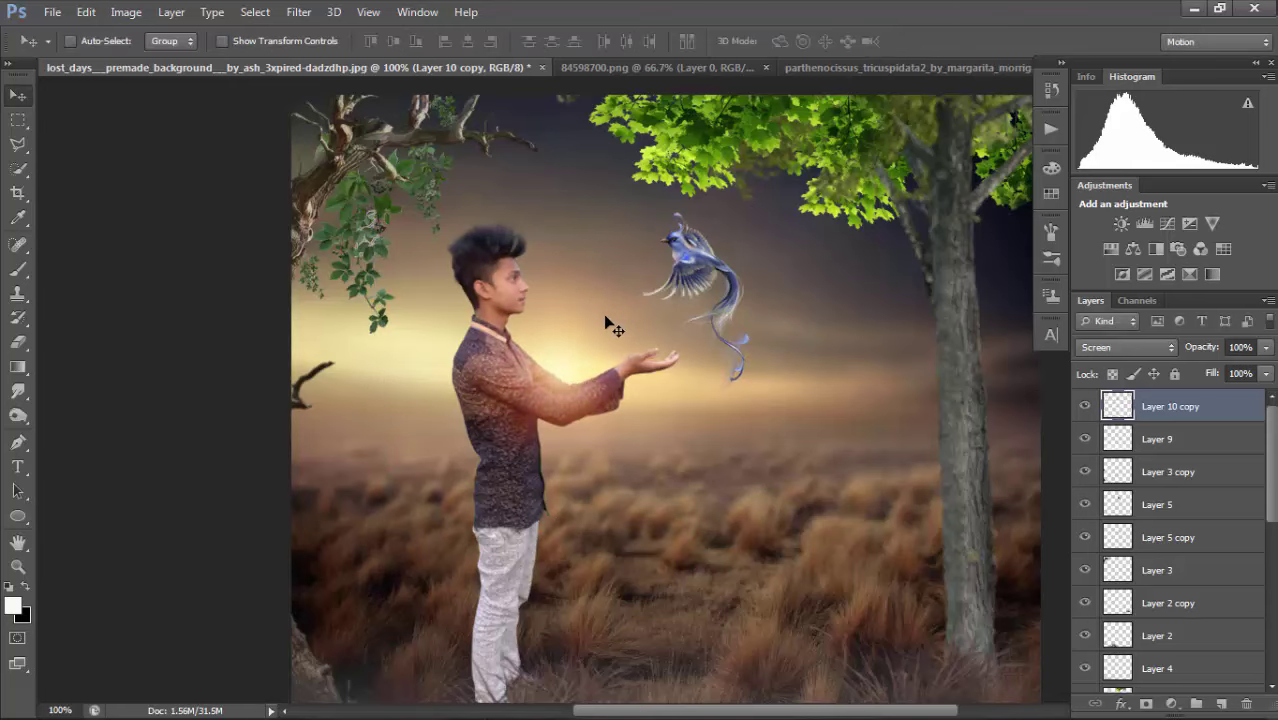
# Duplicate the glow toward the man's head and chest, scale it to 75.91% width and 91.89% height, and position it over his upper body.
pyautogui.hotkey('ctrl', '-')
pyautogui.hotkey('ctrl', '-')
pyautogui.hotkey('ctrl', '+')
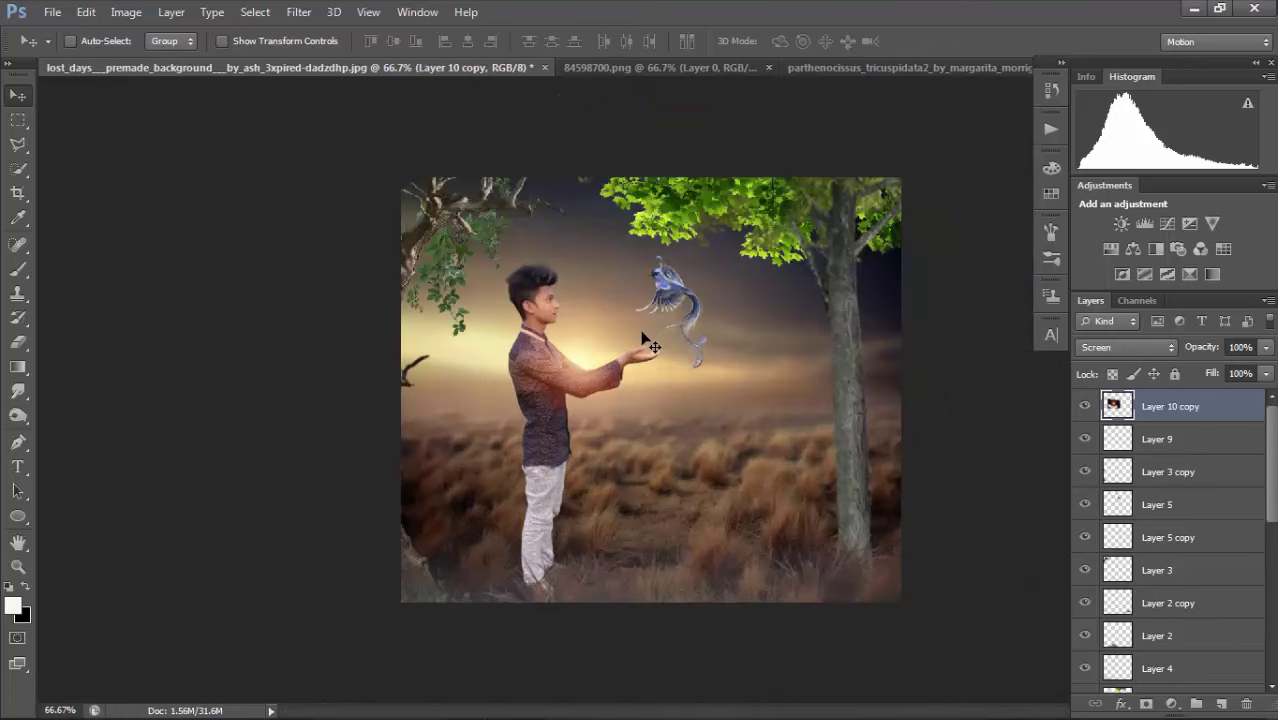
pyautogui.moveTo(651, 345); pyautogui.dragTo(593, 374)
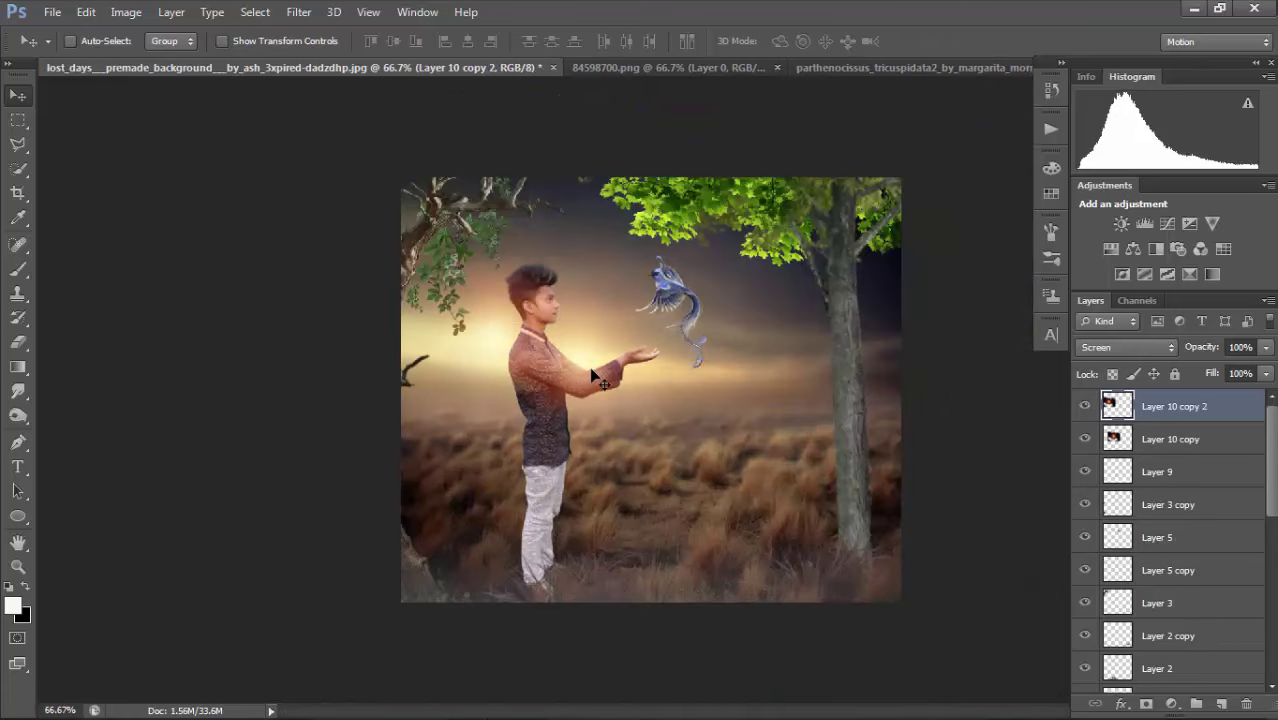
pyautogui.hotkey('ctrl', 't')
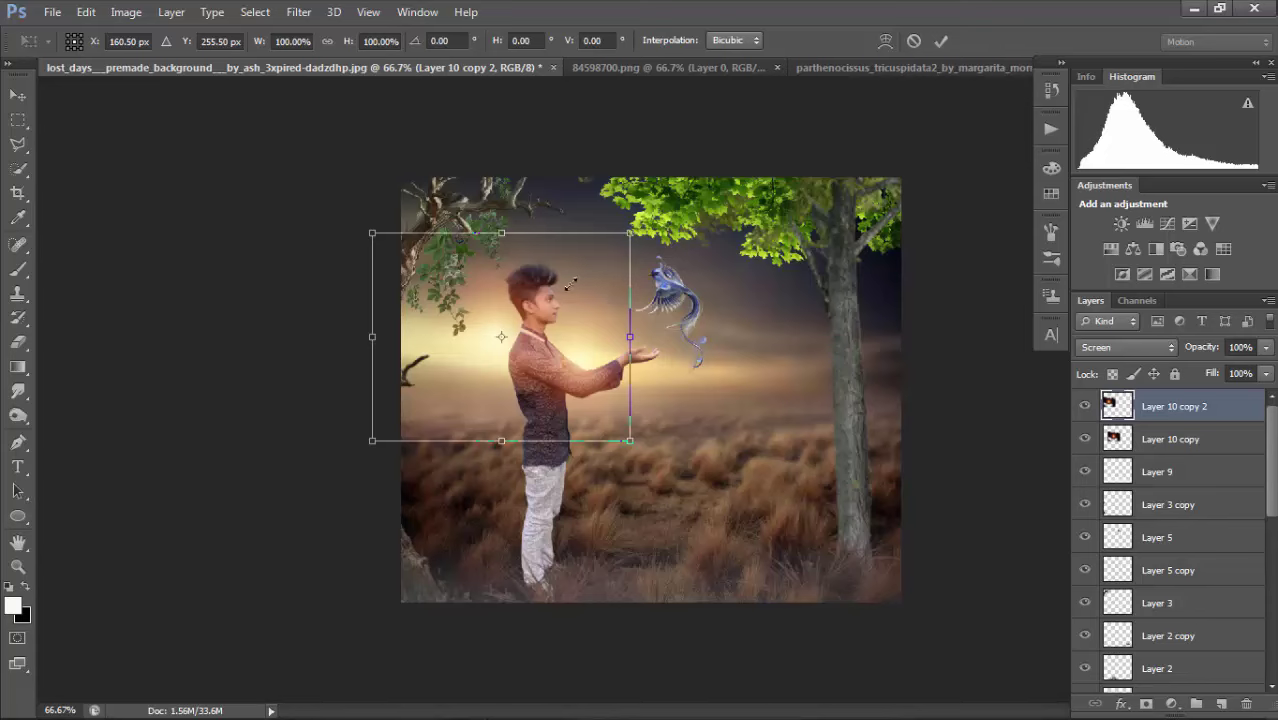
pyautogui.moveTo(570, 284); pyautogui.dragTo(568, 282)
pyautogui.moveTo(490, 284); pyautogui.dragTo(473, 226)
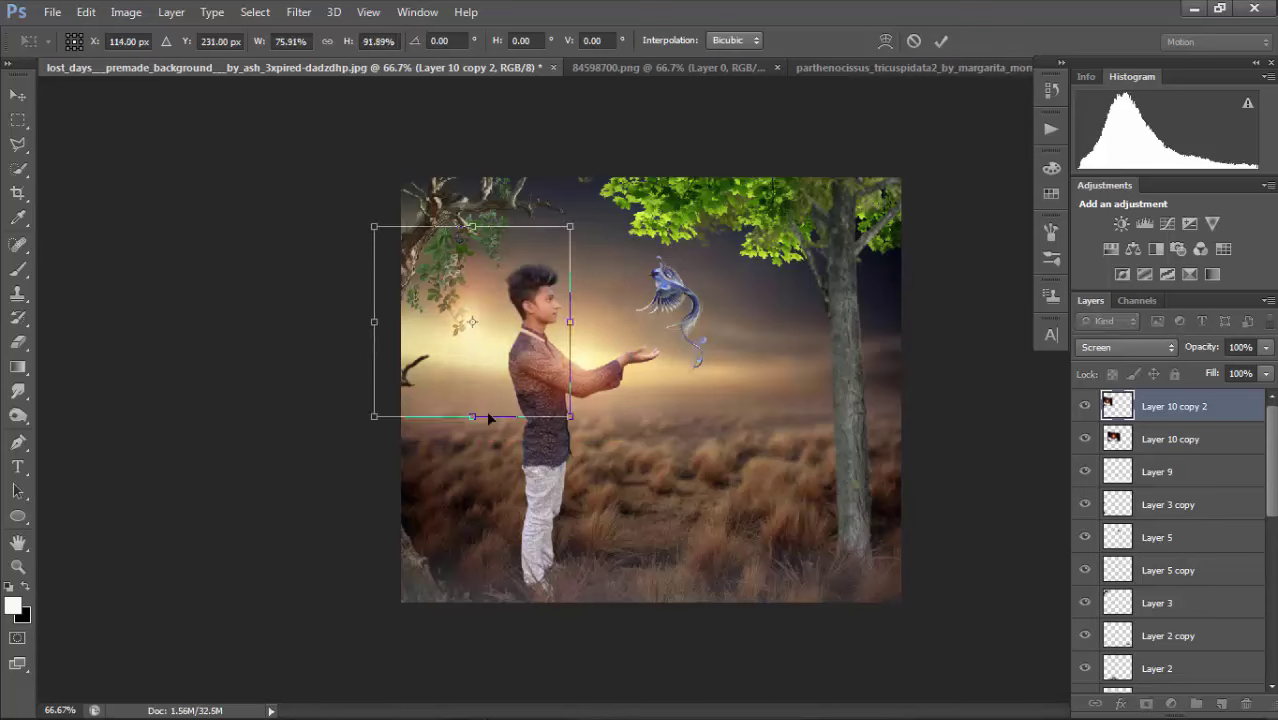
pyautogui.moveTo(527, 348); pyautogui.dragTo(568, 352)
pyautogui.press('Return')
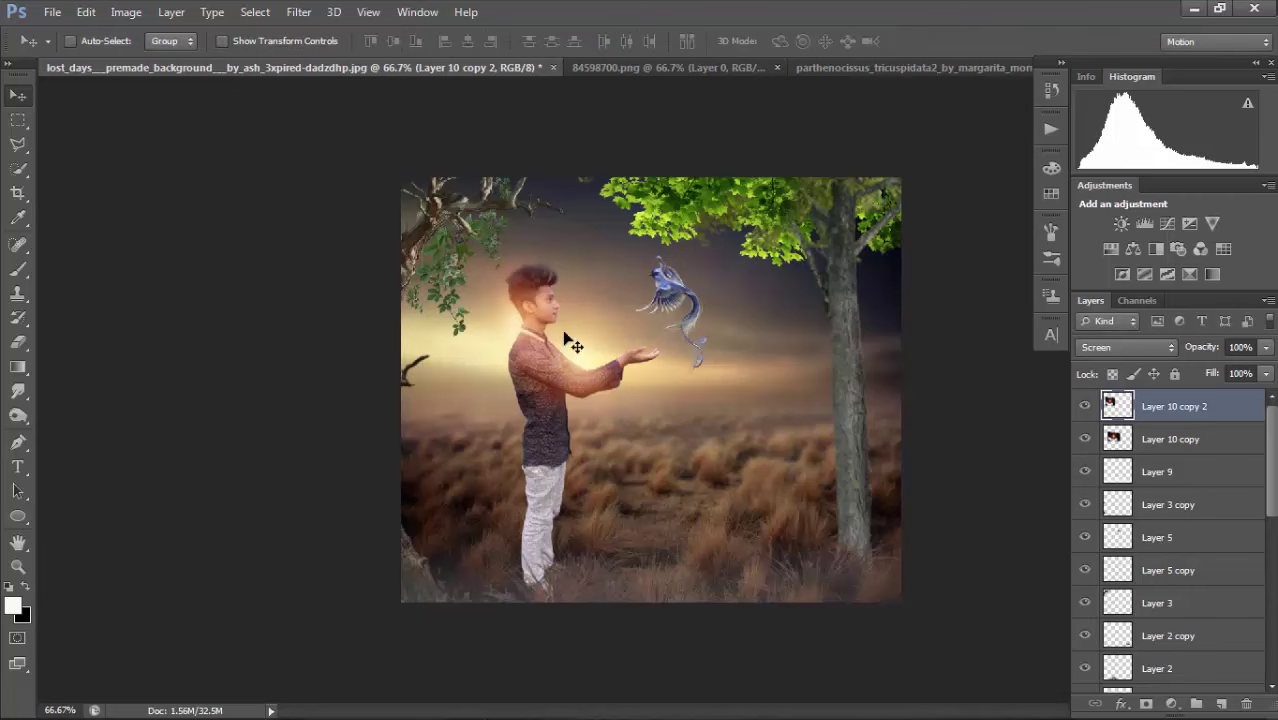
# Shift the new glow copy onto the man's shoulder, stretch it to 133.99% height and reposition it behind his head and back.
pyautogui.keyDown('ctrl'); pyautogui.click(581, 283); pyautogui.keyUp('ctrl')
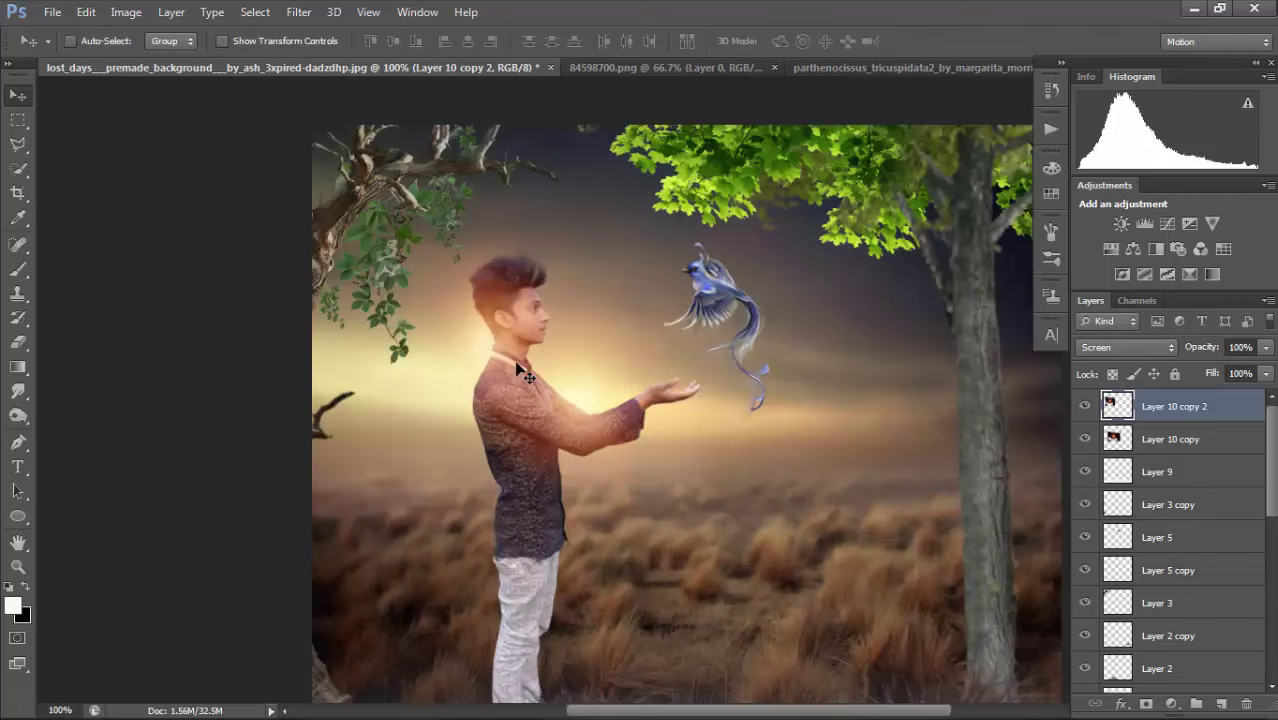
pyautogui.moveTo(467, 385)
pyautogui.mouseDown()
pyautogui.moveTo(462, 399)
pyautogui.moveTo(480, 405)
pyautogui.mouseUp()
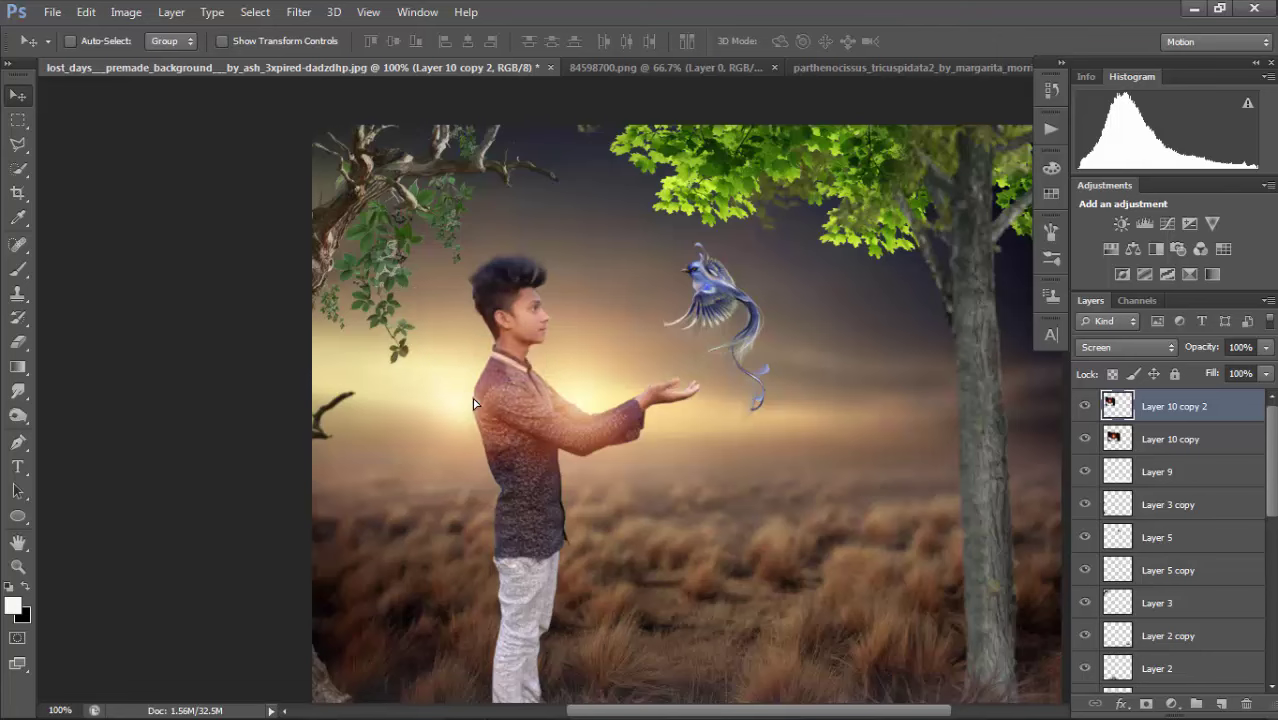
pyautogui.hotkey('ctrl', 't')
pyautogui.moveTo(462, 266); pyautogui.dragTo(462, 152)
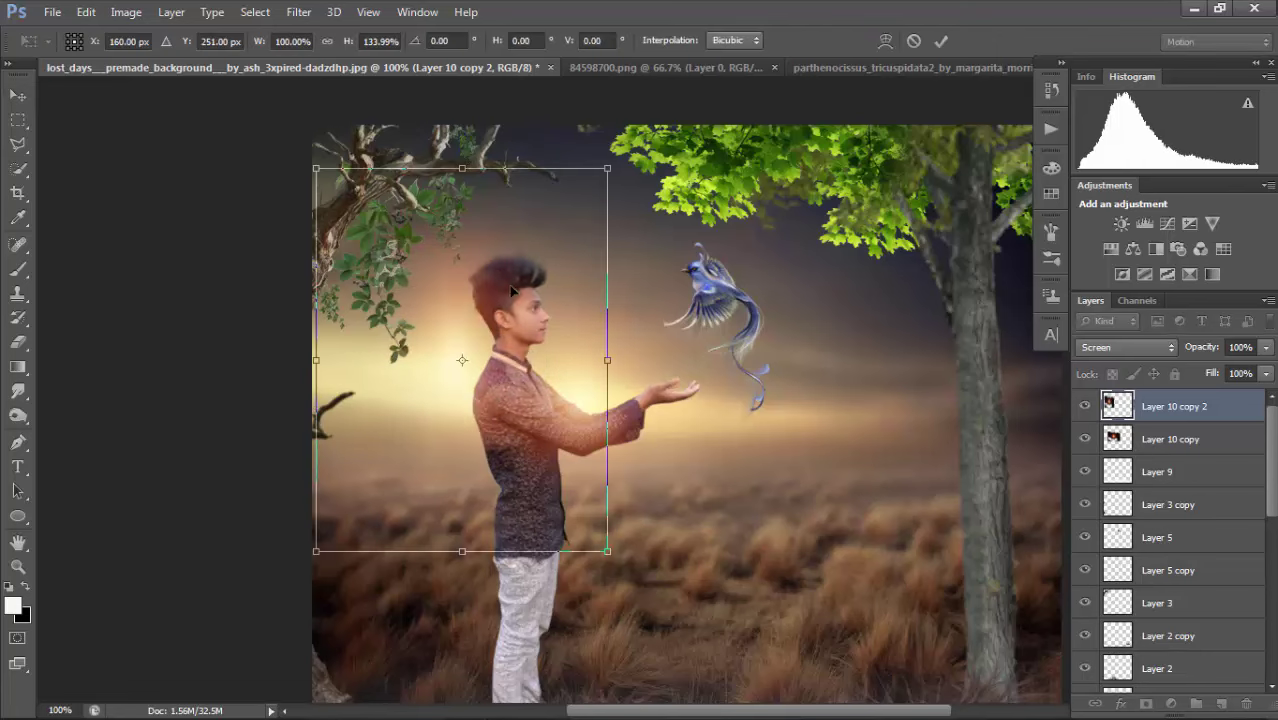
pyautogui.moveTo(511, 271); pyautogui.dragTo(528, 294)
# Erase the stretched glow copy where it covers the man's face and hair, using the 110 px eraser.
pyautogui.click(18, 341)
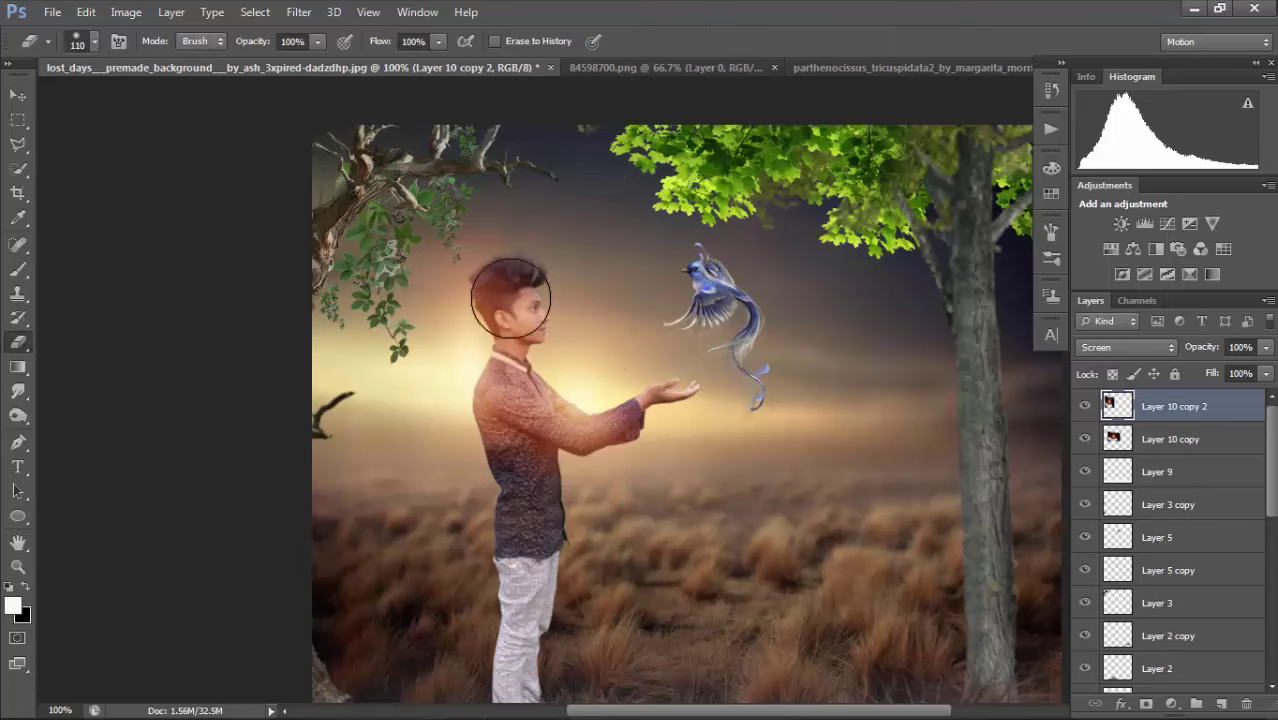
pyautogui.moveTo(558, 316)
pyautogui.mouseDown()
pyautogui.moveTo(561, 361)
pyautogui.moveTo(554, 292)
pyautogui.moveTo(544, 428)
pyautogui.moveTo(547, 386)
pyautogui.moveTo(567, 517)
pyautogui.moveTo(552, 345)
pyautogui.mouseUp()
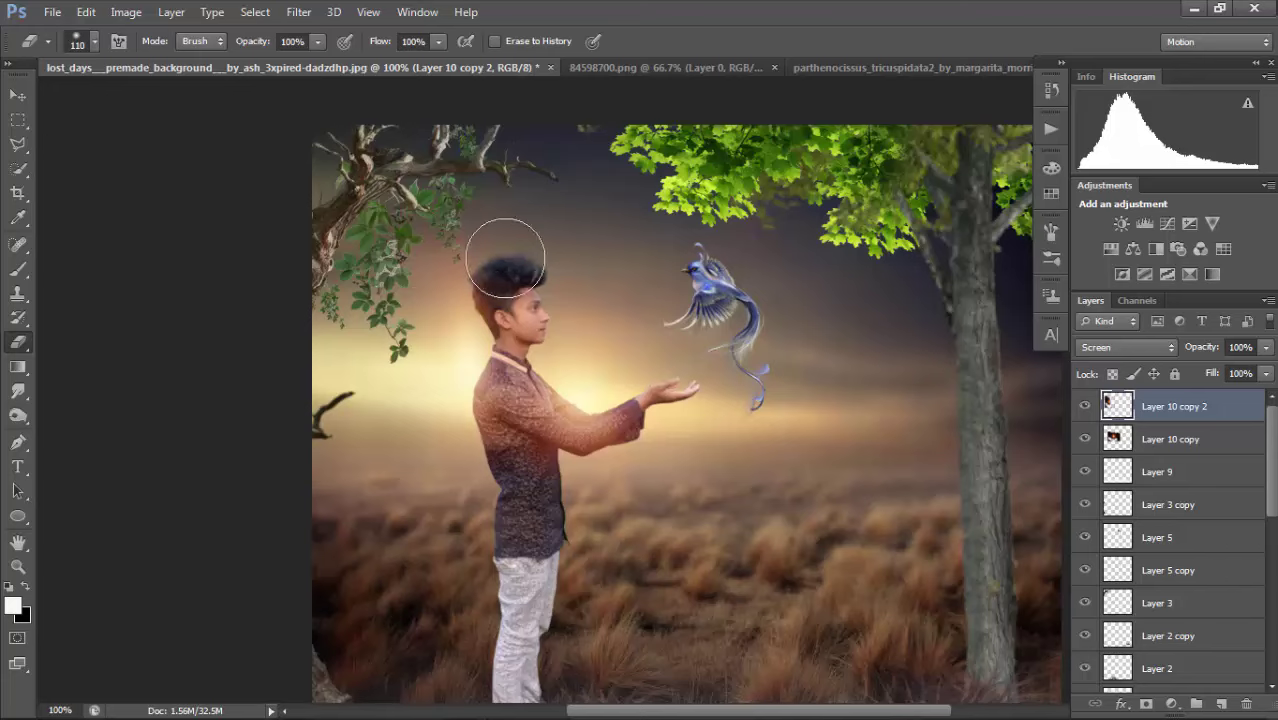
pyautogui.hotkey('ctrl', '-')
pyautogui.hotkey('ctrl', '-')
pyautogui.hotkey('ctrl', '-')
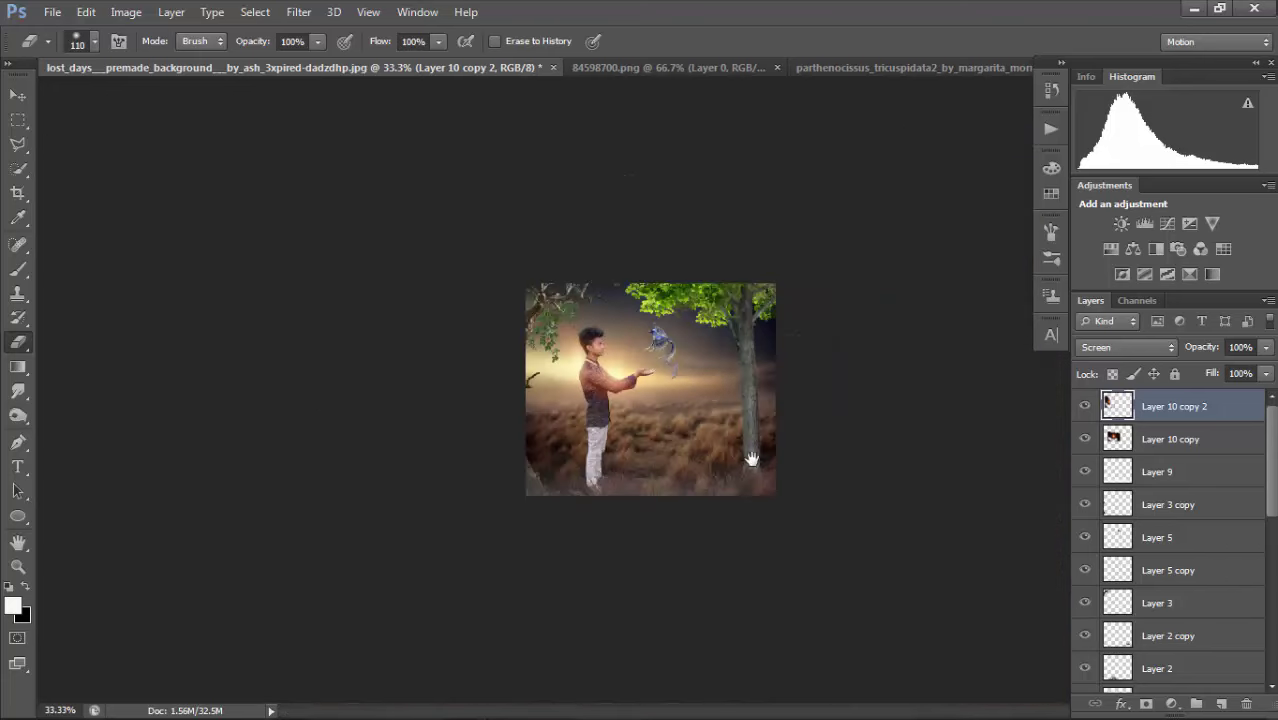
pyautogui.keyDown('ctrl'); pyautogui.click(643, 387); pyautogui.keyUp('ctrl')
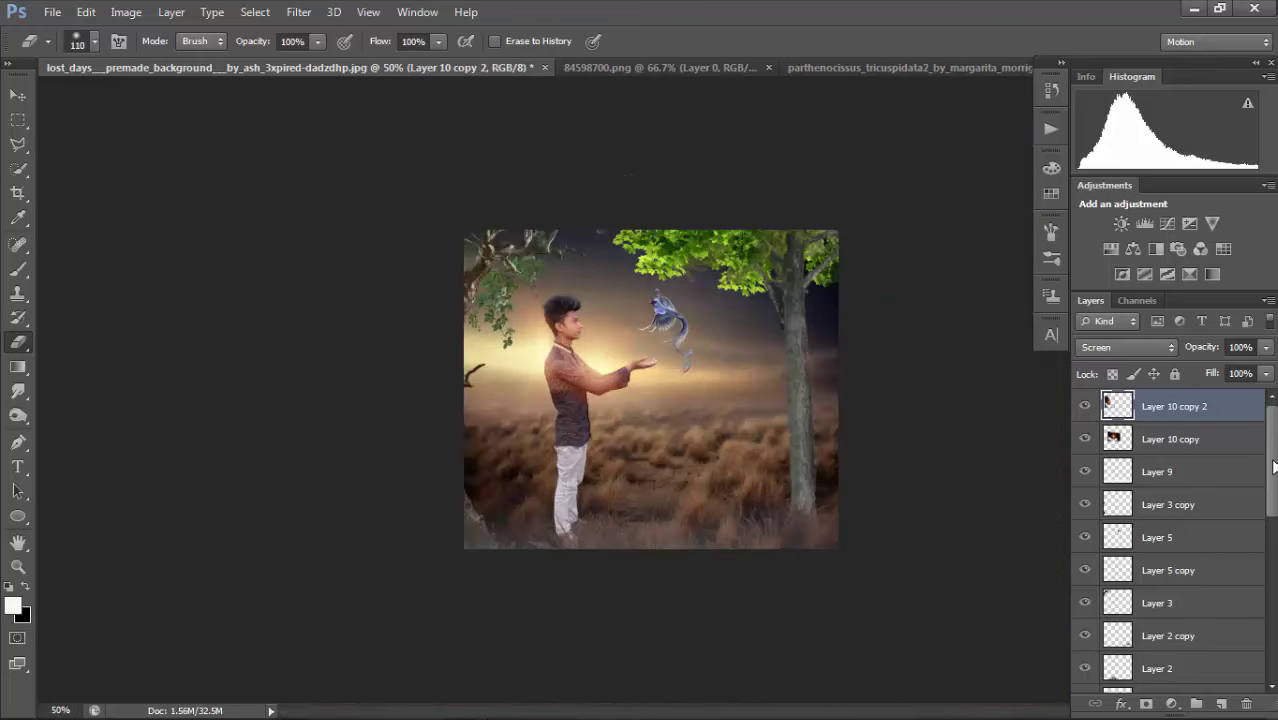
# Duplicate the erased glow layer and place the duplicate directly beneath the man's layer, Layer 1, in the layer stack.
pyautogui.hotkey('ctrl', 'j')
pyautogui.moveTo(1178, 408); pyautogui.dragTo(1180, 652)
pyautogui.scroll(-5, 1216, 404)
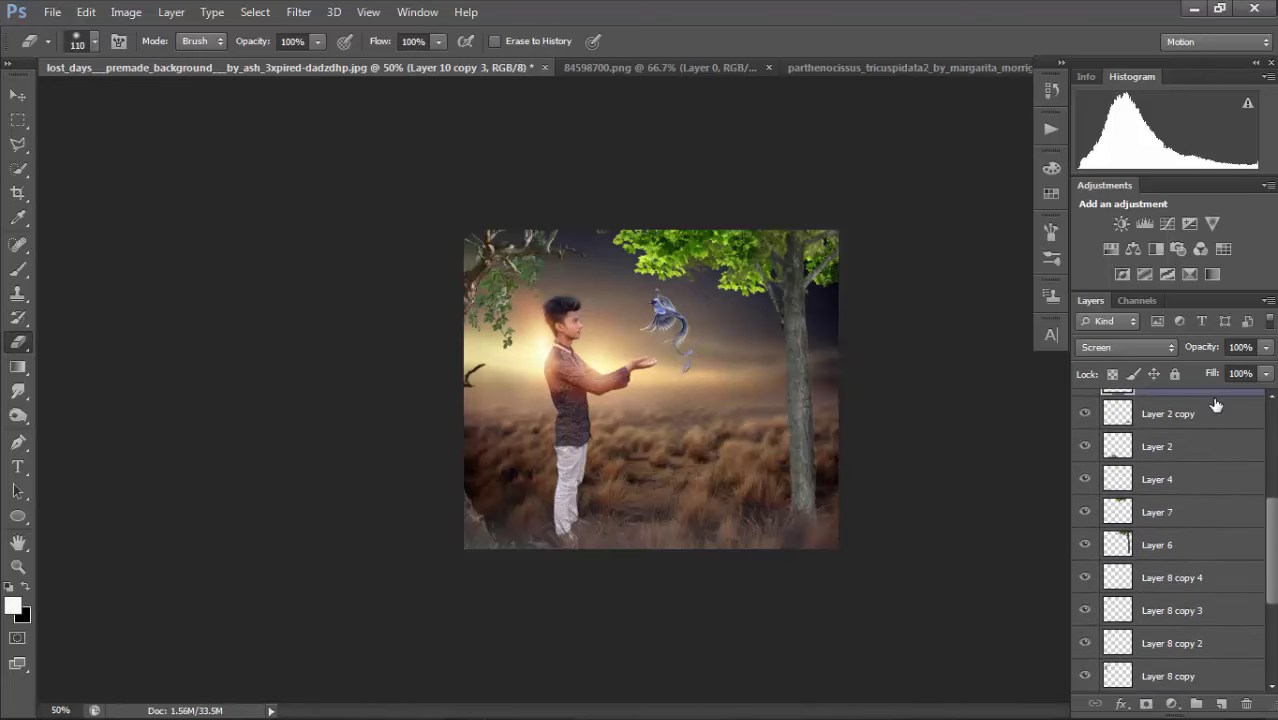
pyautogui.moveTo(1218, 397); pyautogui.dragTo(1198, 652)
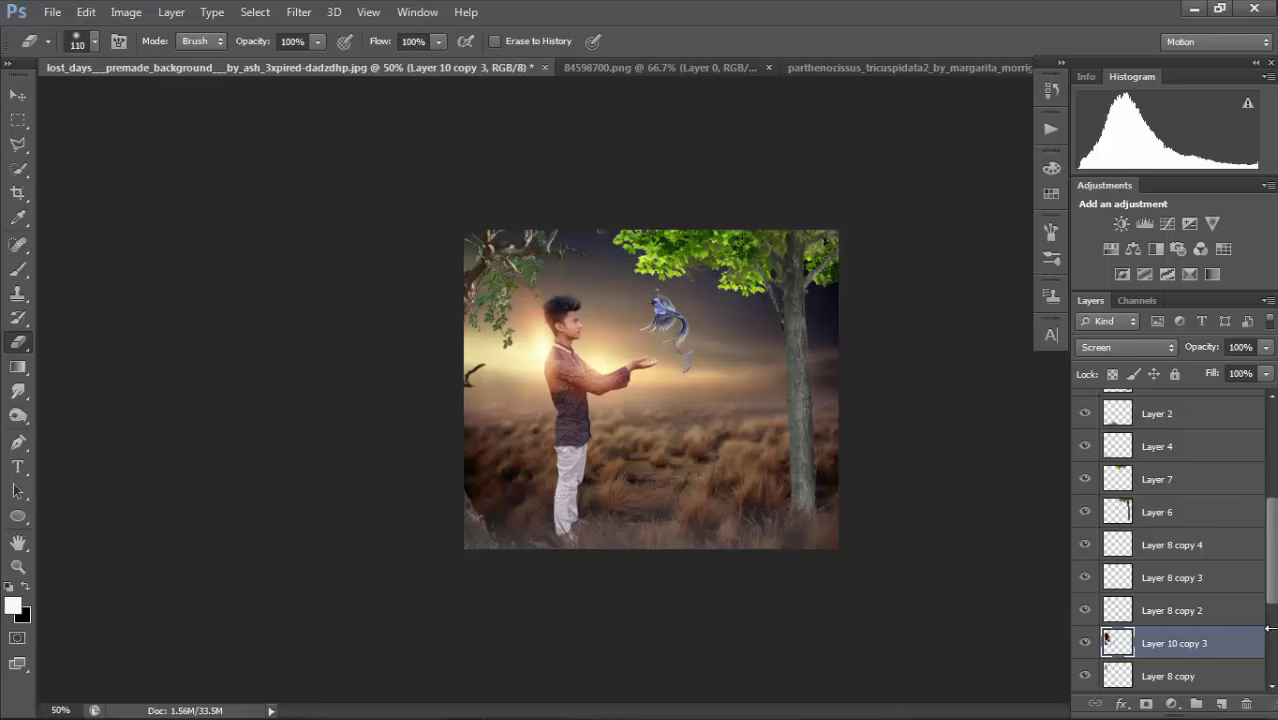
pyautogui.scroll(-5, 1268, 628)
pyautogui.moveTo(1195, 452); pyautogui.dragTo(1203, 592)
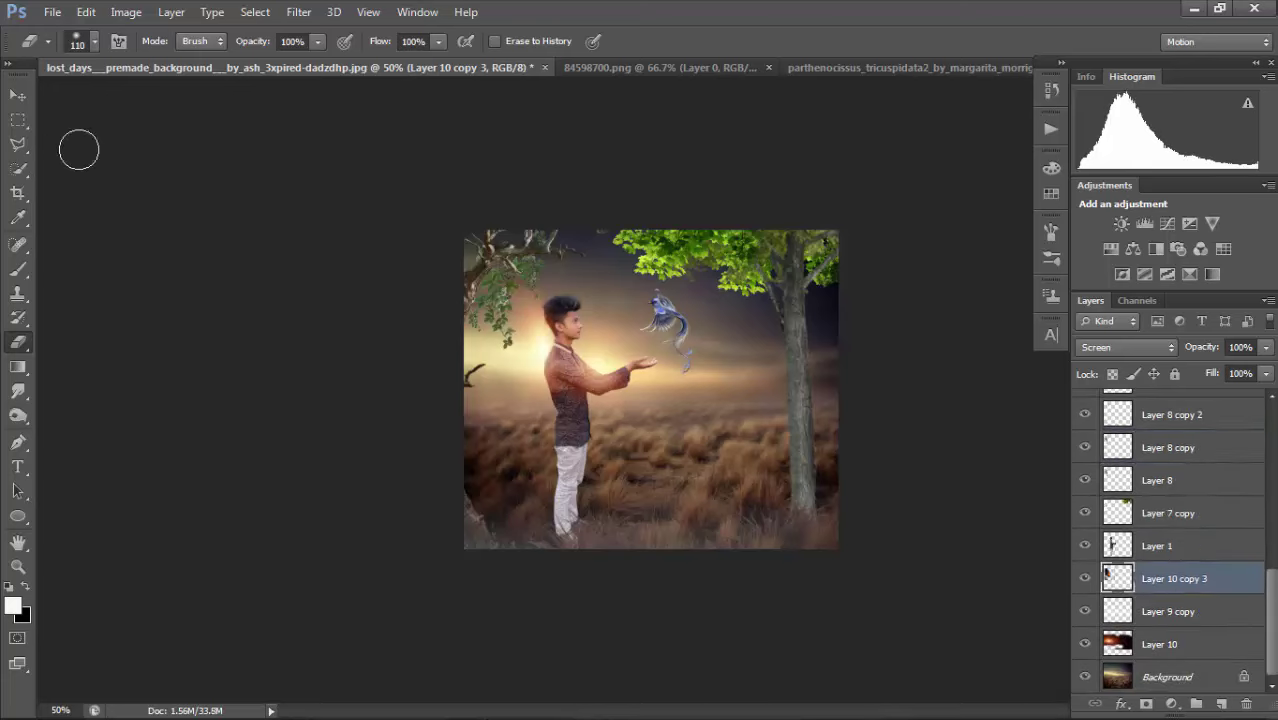
# Shift the glow behind the man slightly toward the bird and downward.
pyautogui.press('v')
pyautogui.moveTo(778, 325)
pyautogui.mouseDown()
pyautogui.moveTo(802, 297)
pyautogui.moveTo(806, 336)
pyautogui.mouseUp()
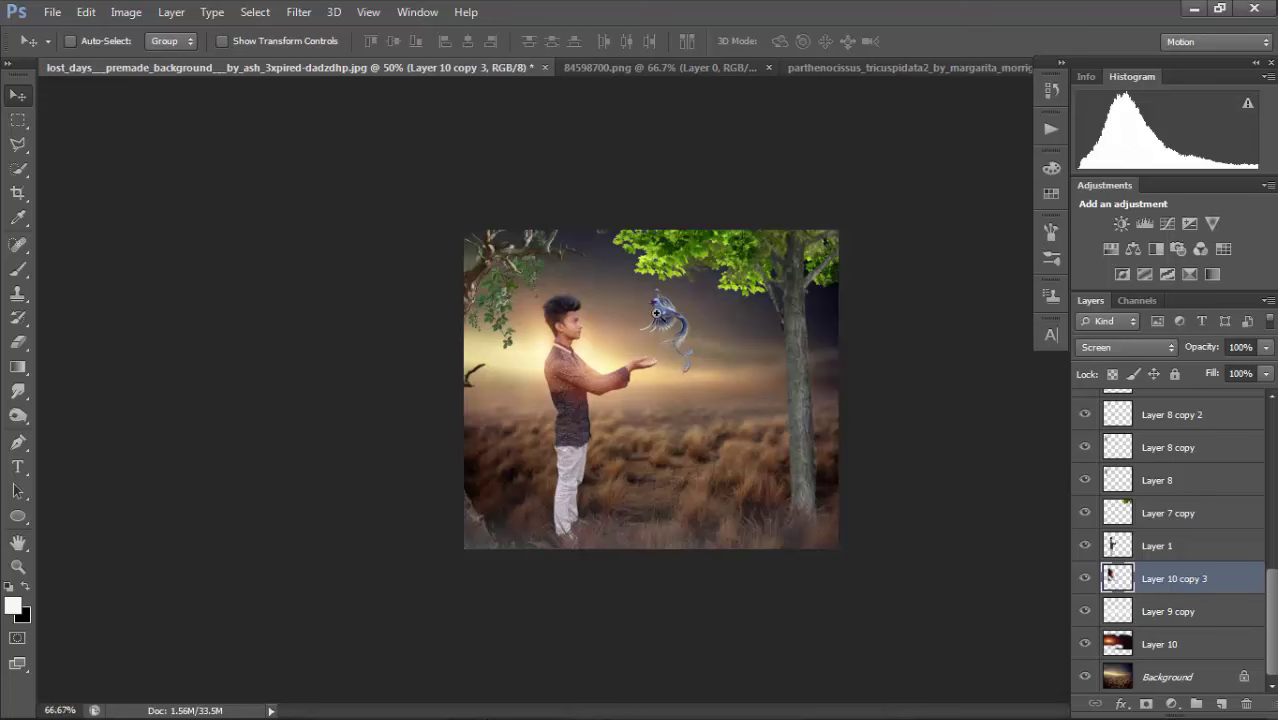
pyautogui.hotkey('ctrl', '+')
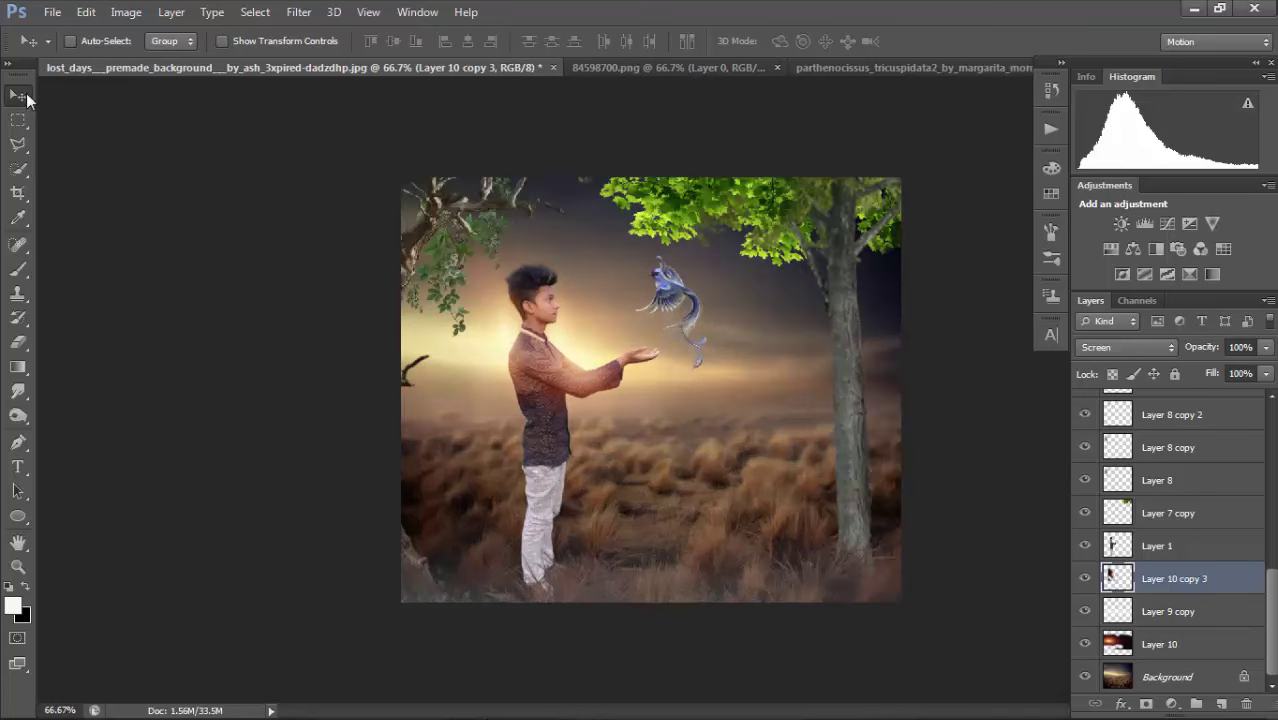
# Duplicate the glow behind the man, move the copy behind the bird and squash it to 50% height.
pyautogui.hotkey('ctrl', 'j')
pyautogui.moveTo(772, 358); pyautogui.dragTo(890, 323)
pyautogui.hotkey('ctrl', 't')
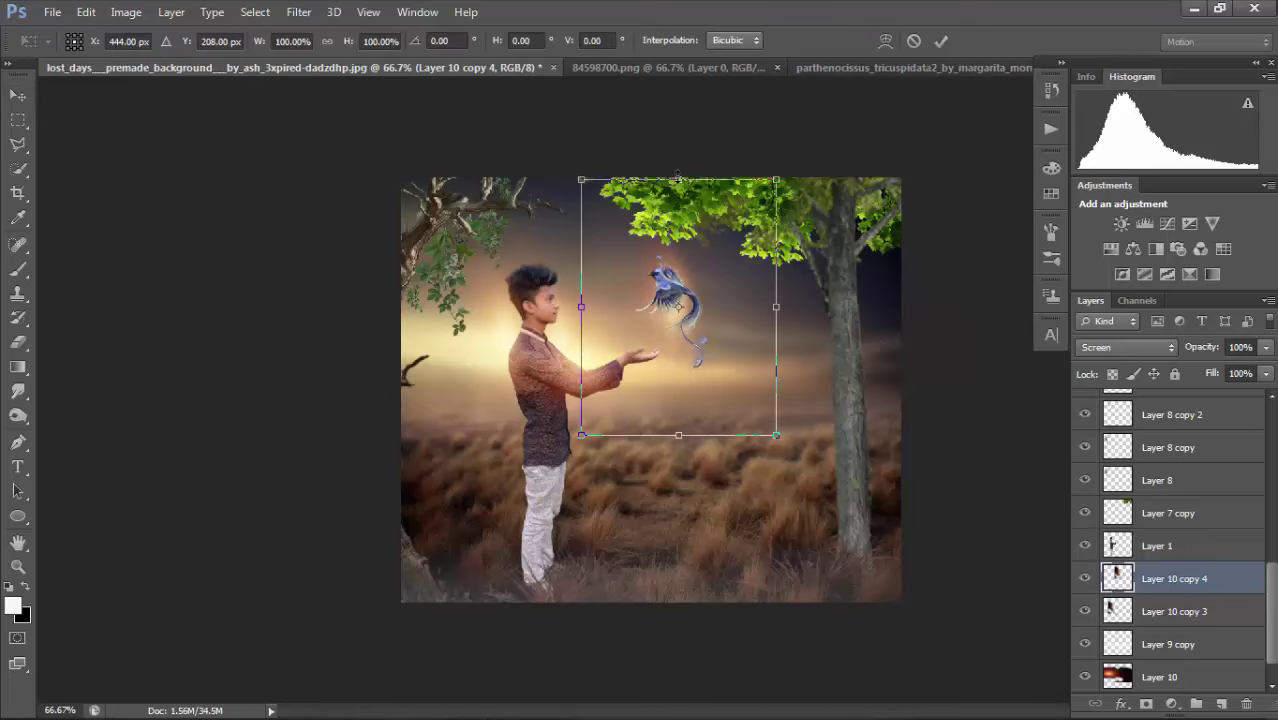
pyautogui.moveTo(678, 179); pyautogui.dragTo(678, 305)
pyautogui.moveTo(714, 387); pyautogui.dragTo(704, 317)
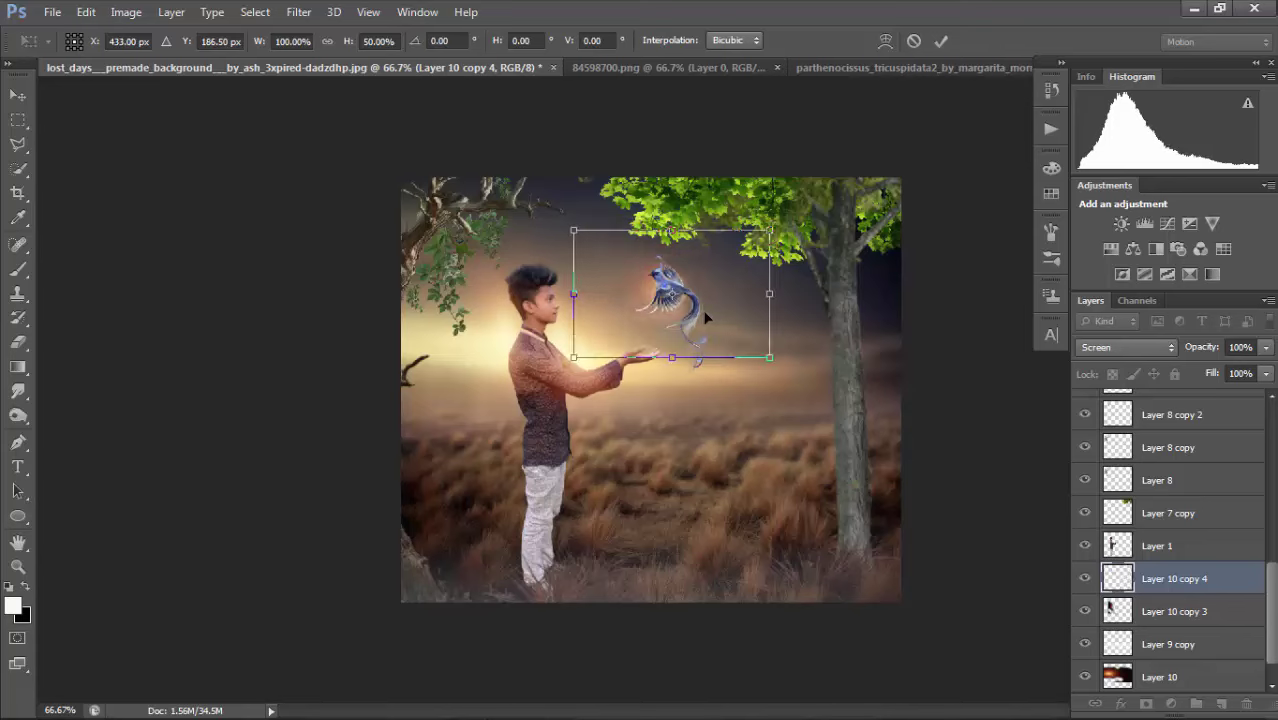
pyautogui.press('Return')
# Recolor the bird's glow to blue with Hue/Saturation, using hue +180 and saturation -9, and get the Eraser ready.
pyautogui.hotkey('ctrl', 'u')
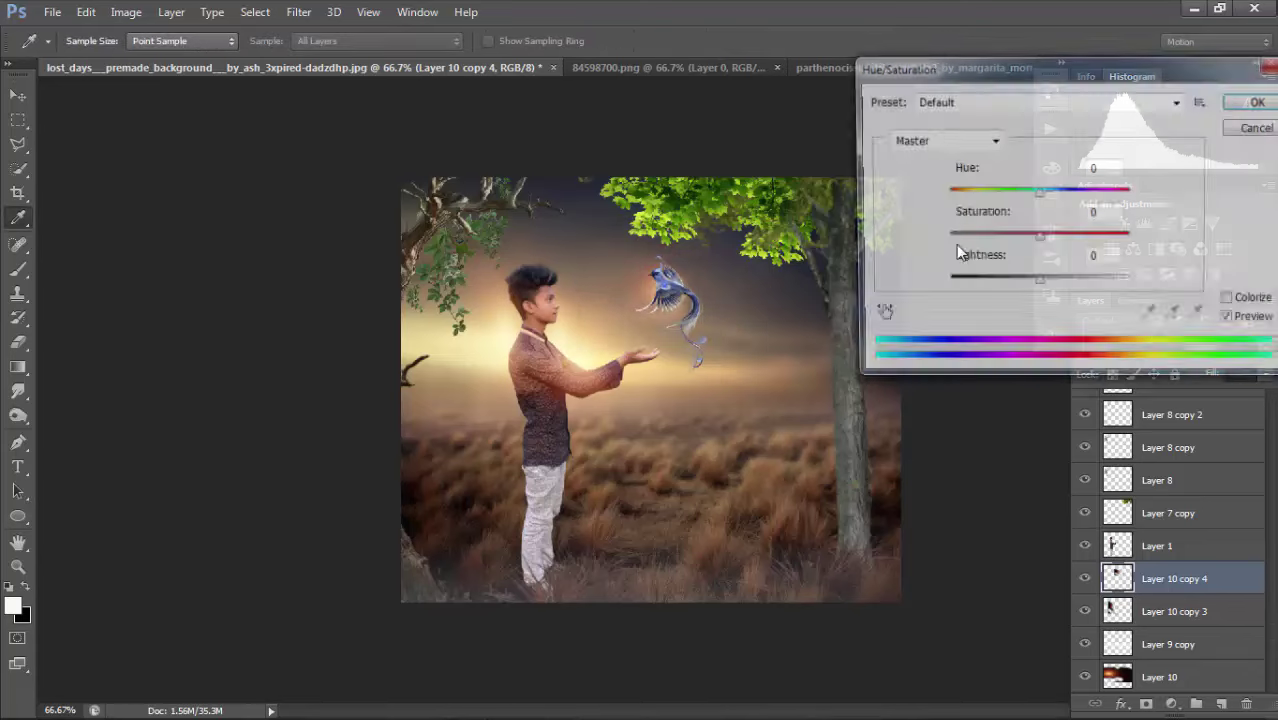
pyautogui.moveTo(1038, 190); pyautogui.dragTo(1146, 208)
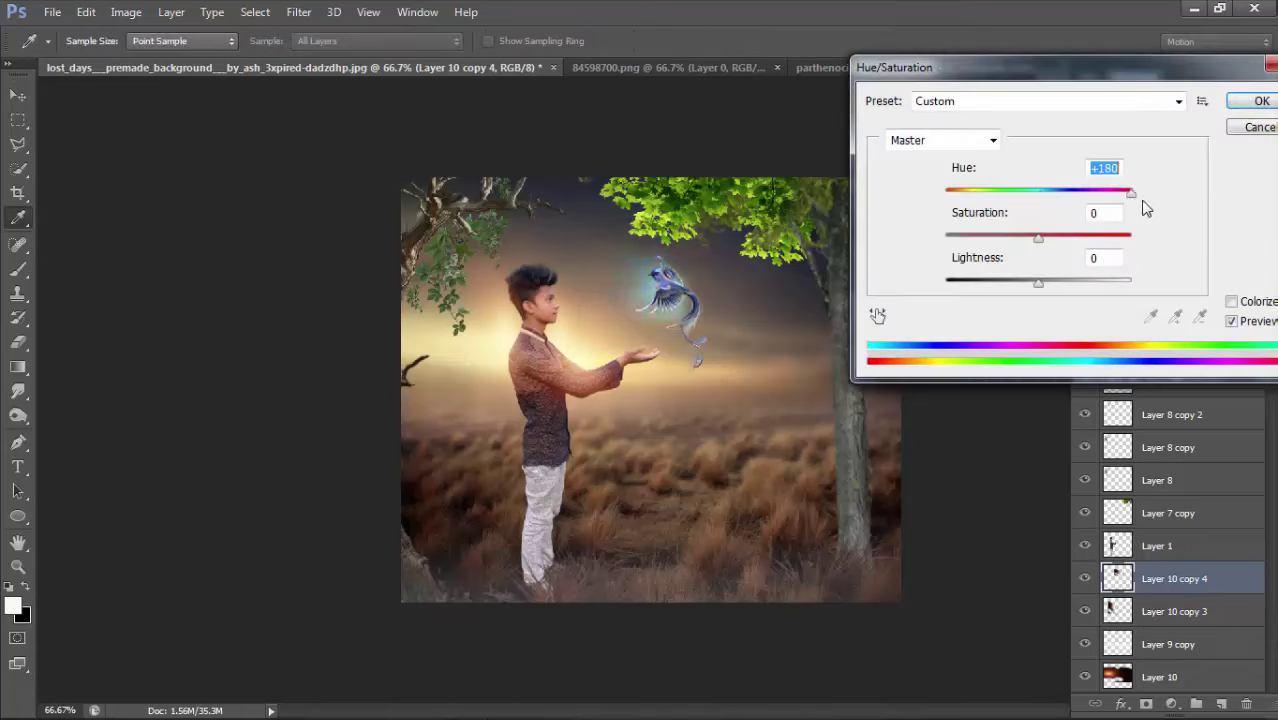
pyautogui.moveTo(1040, 244)
pyautogui.mouseDown()
pyautogui.moveTo(985, 243)
pyautogui.moveTo(1038, 247)
pyautogui.mouseUp()
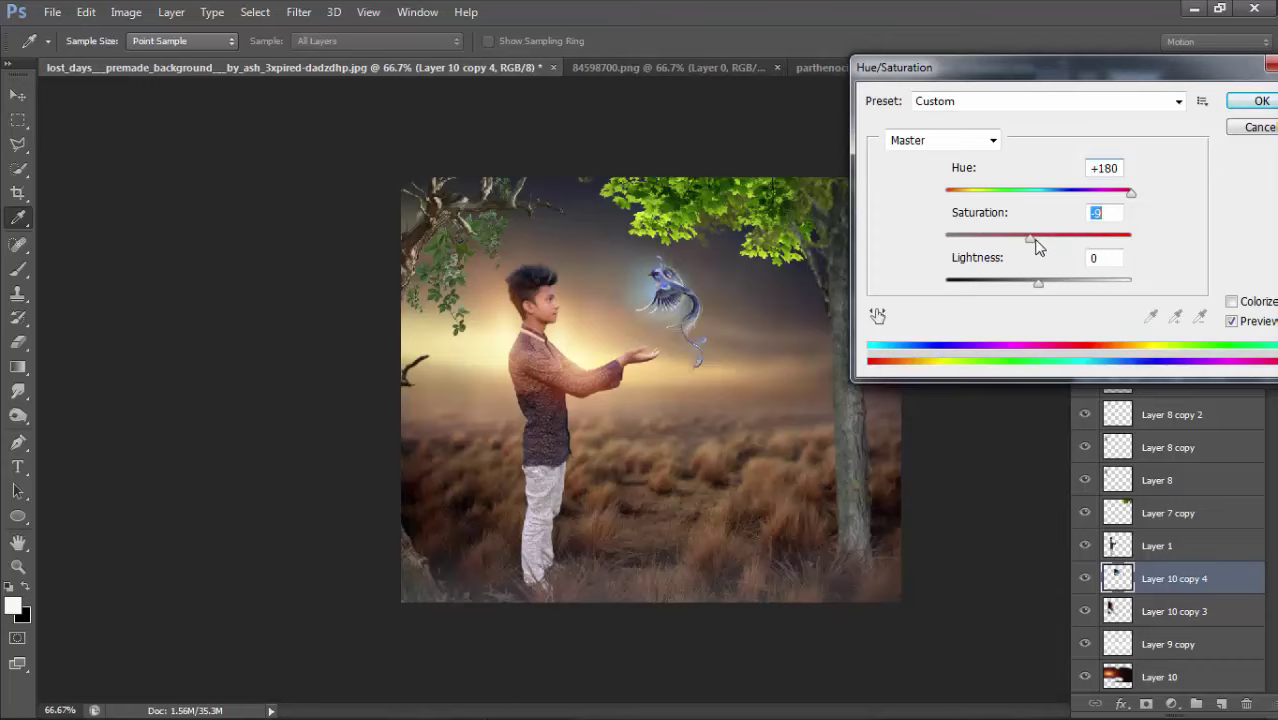
pyautogui.click(1260, 101)
pyautogui.press('v')
pyautogui.click(20, 341)
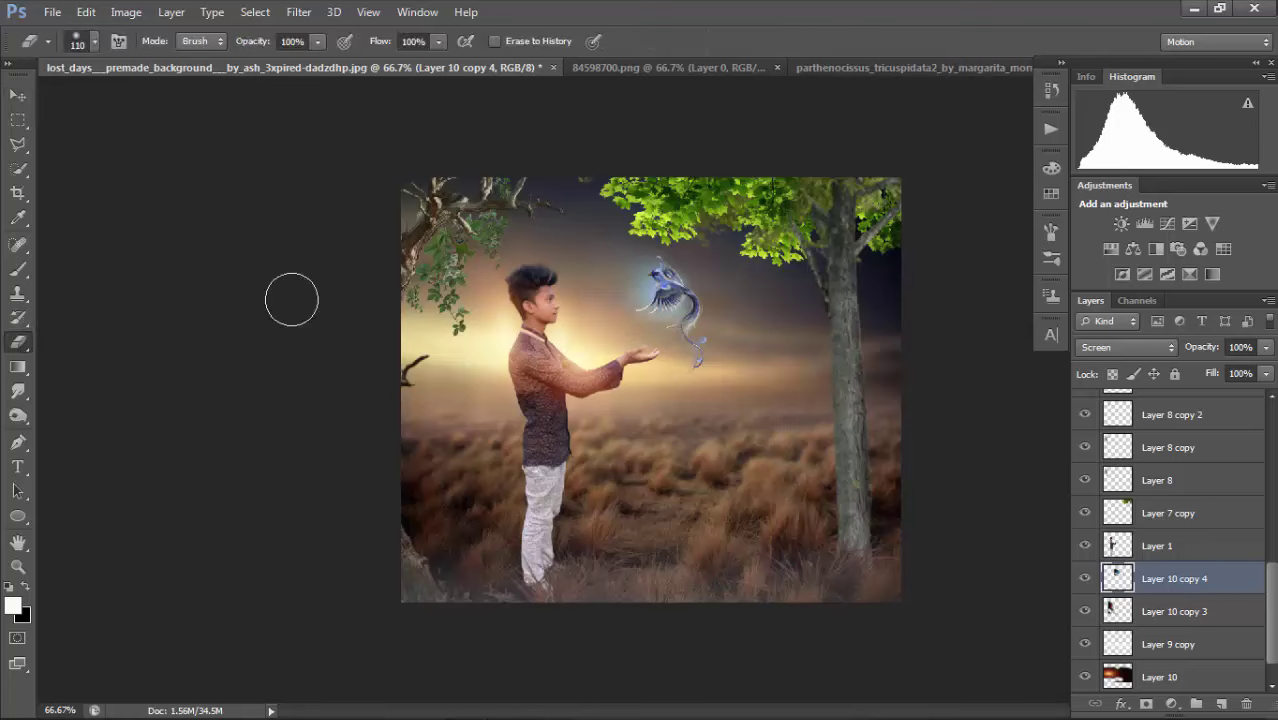
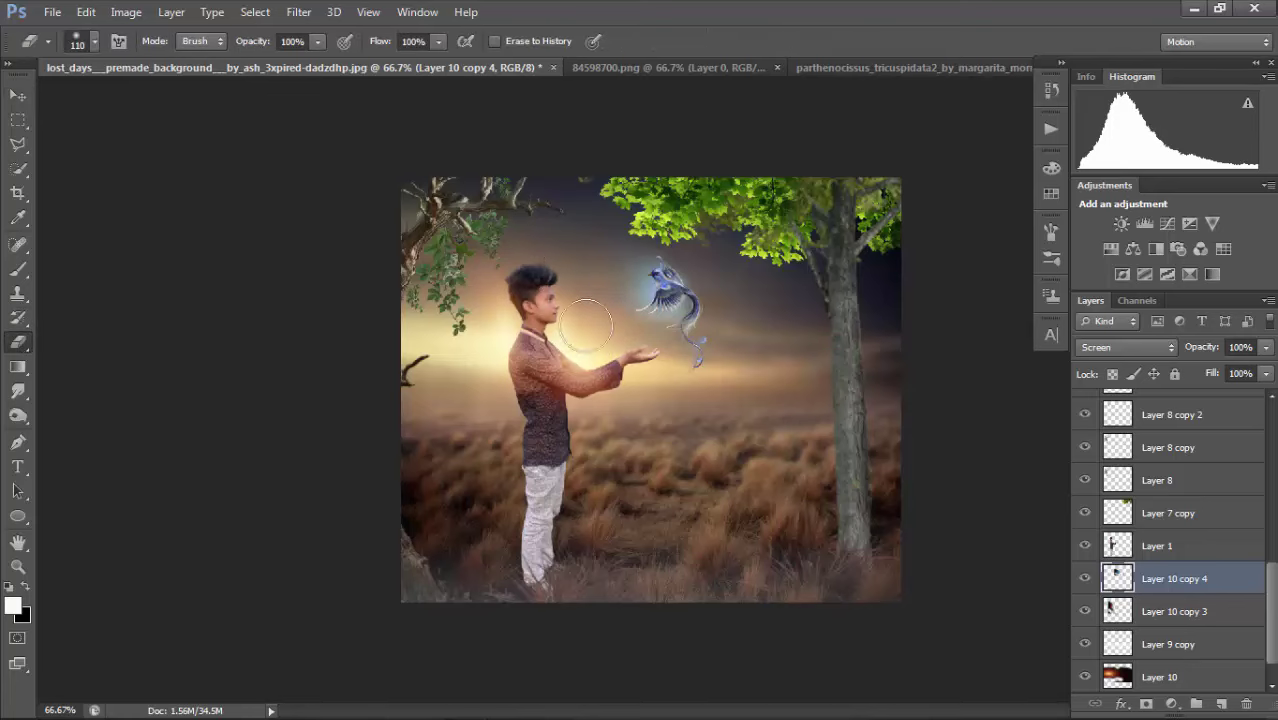
# Soften the bird's blue glow with a stronger Gaussian Blur than the previous 8.4 pixel radius.
pyautogui.click(298, 12)
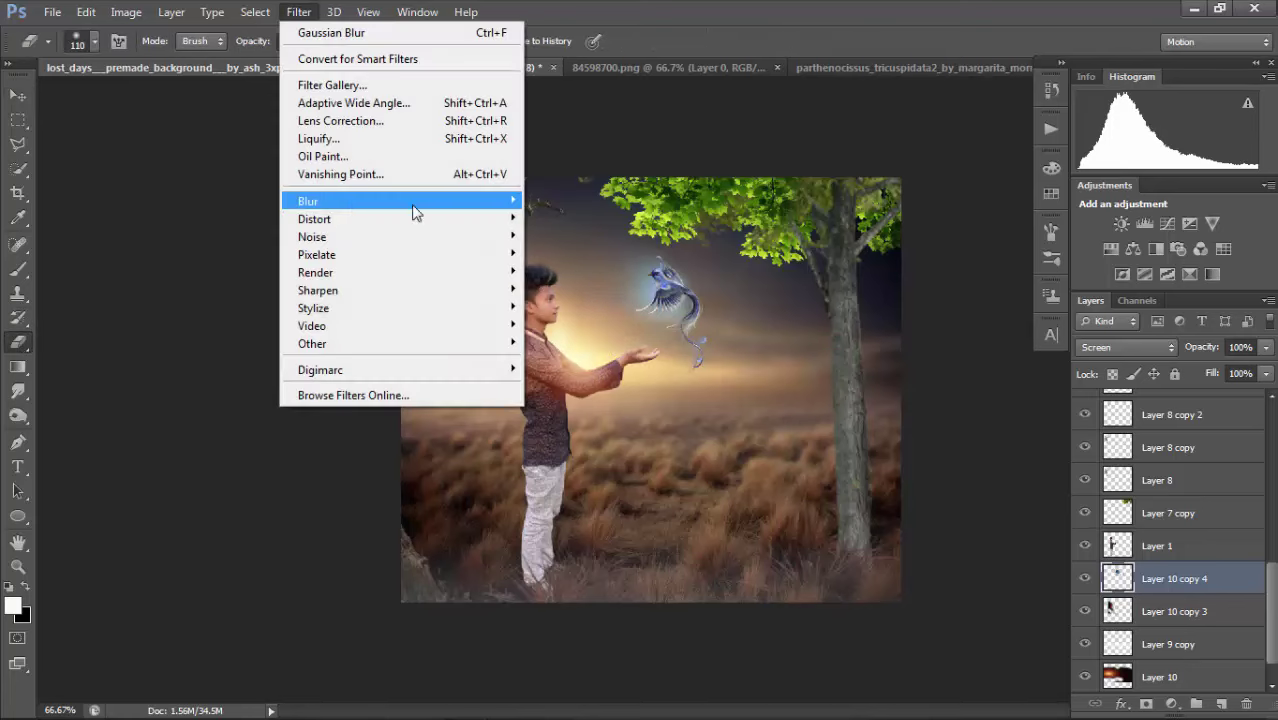
pyautogui.moveTo(410, 201)
pyautogui.click(582, 332)
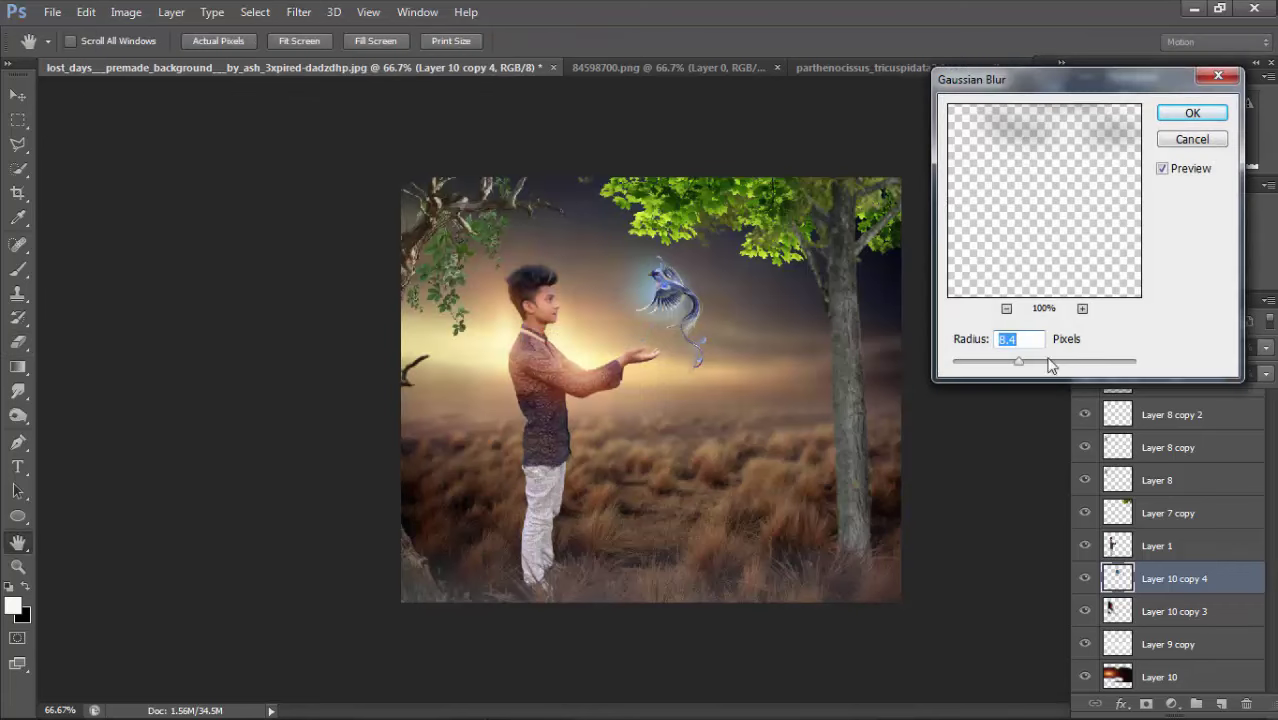
pyautogui.moveTo(1045, 366); pyautogui.dragTo(1053, 366)
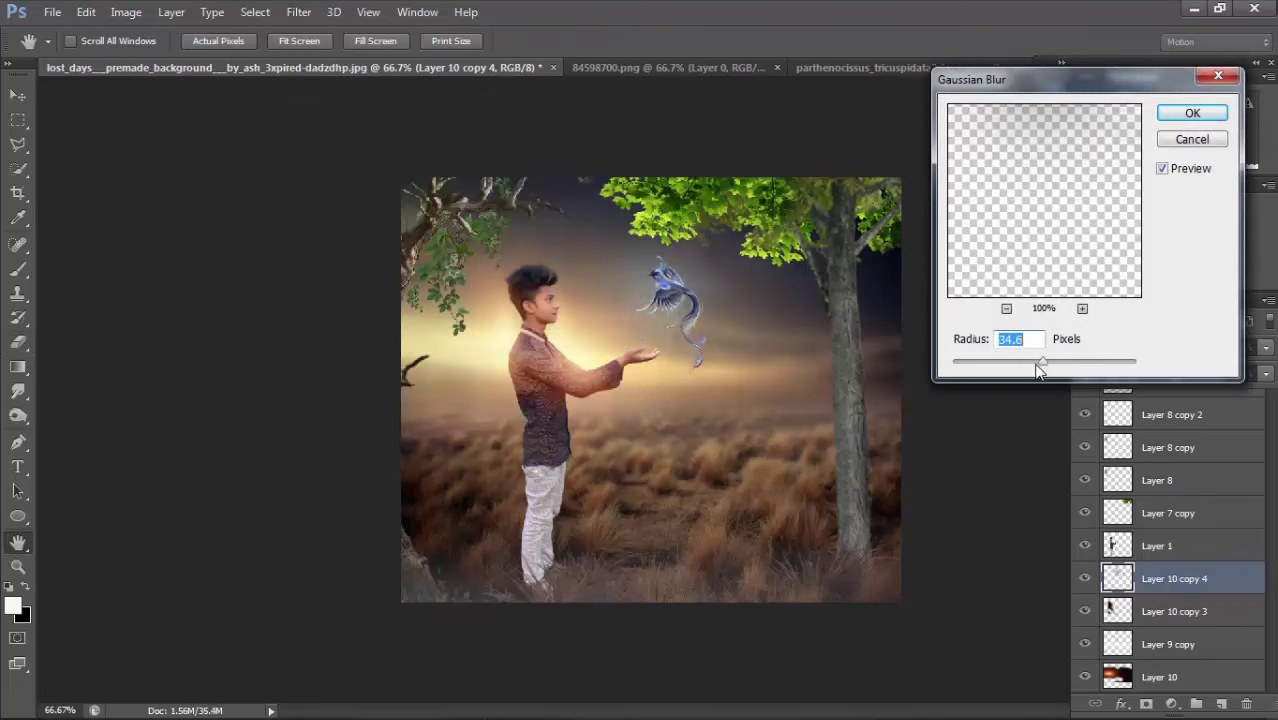
pyautogui.click(1190, 113)
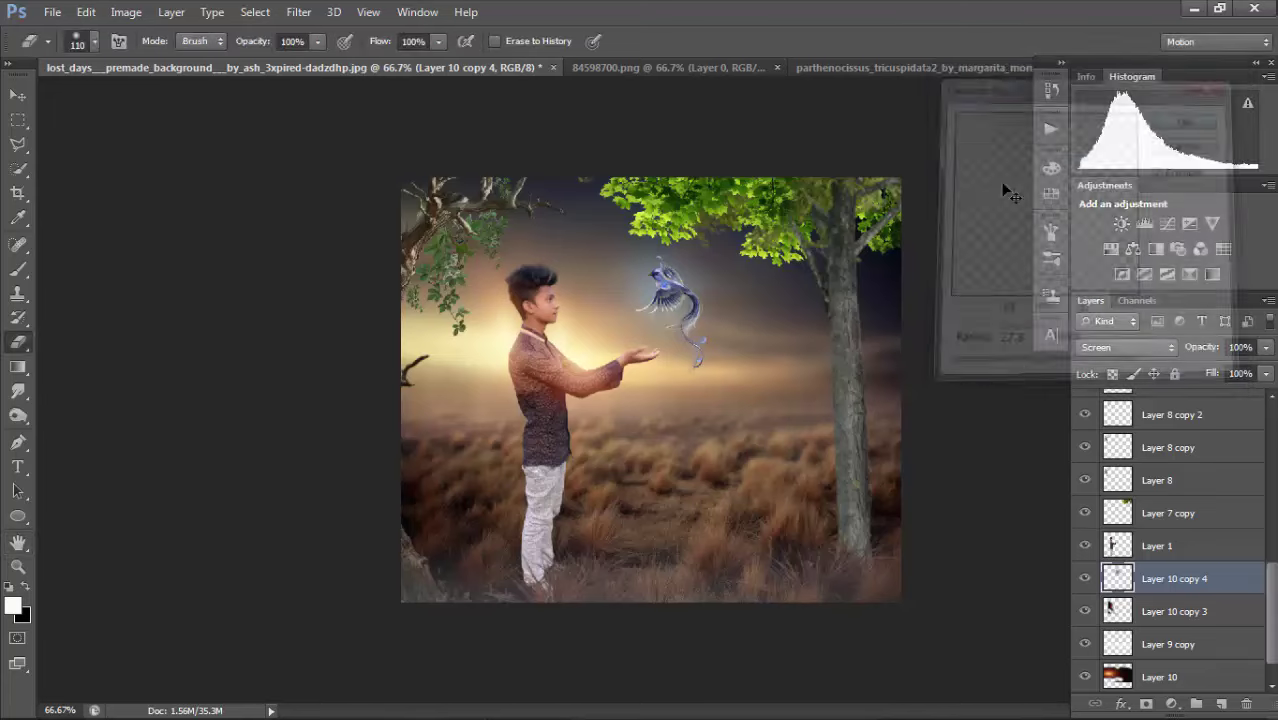
# Shift the hue of the bird's glow on Layer 10 copy 4 by +180 with Hue/Saturation.
pyautogui.hotkey('ctrl', 'u')
pyautogui.moveTo(1040, 200); pyautogui.dragTo(1138, 192)
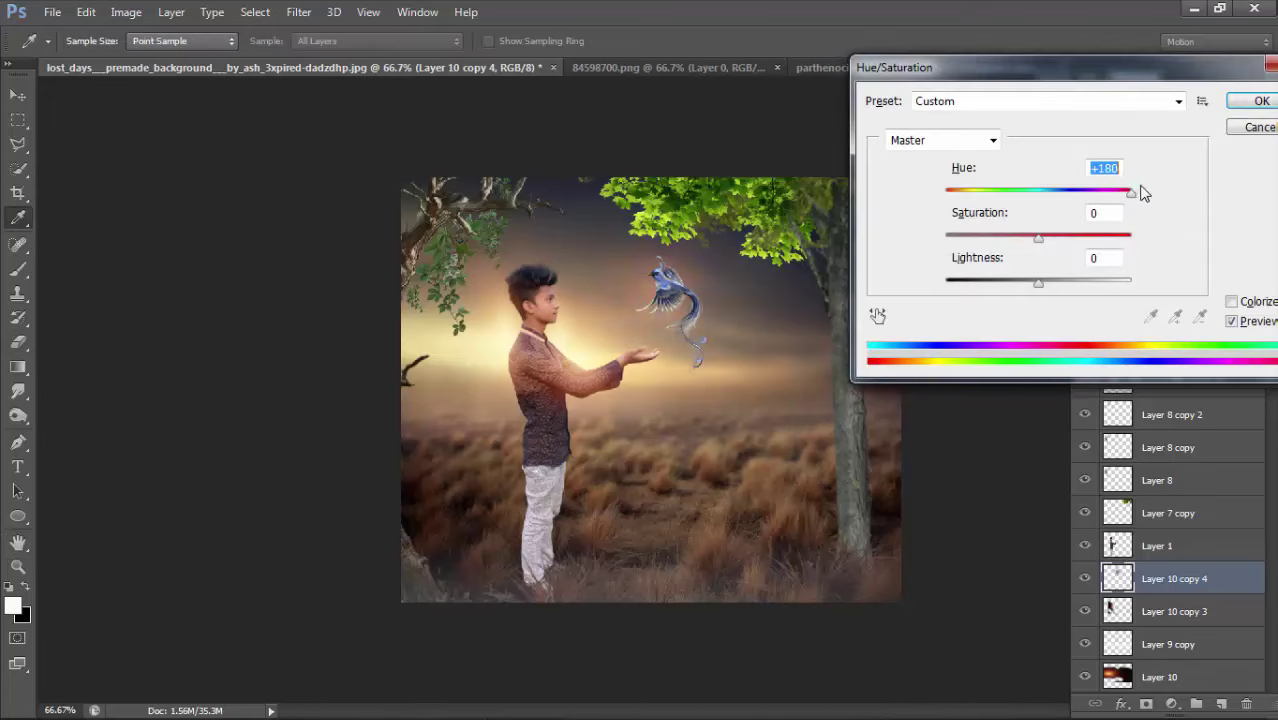
pyautogui.click(1259, 102)
pyautogui.press('e')
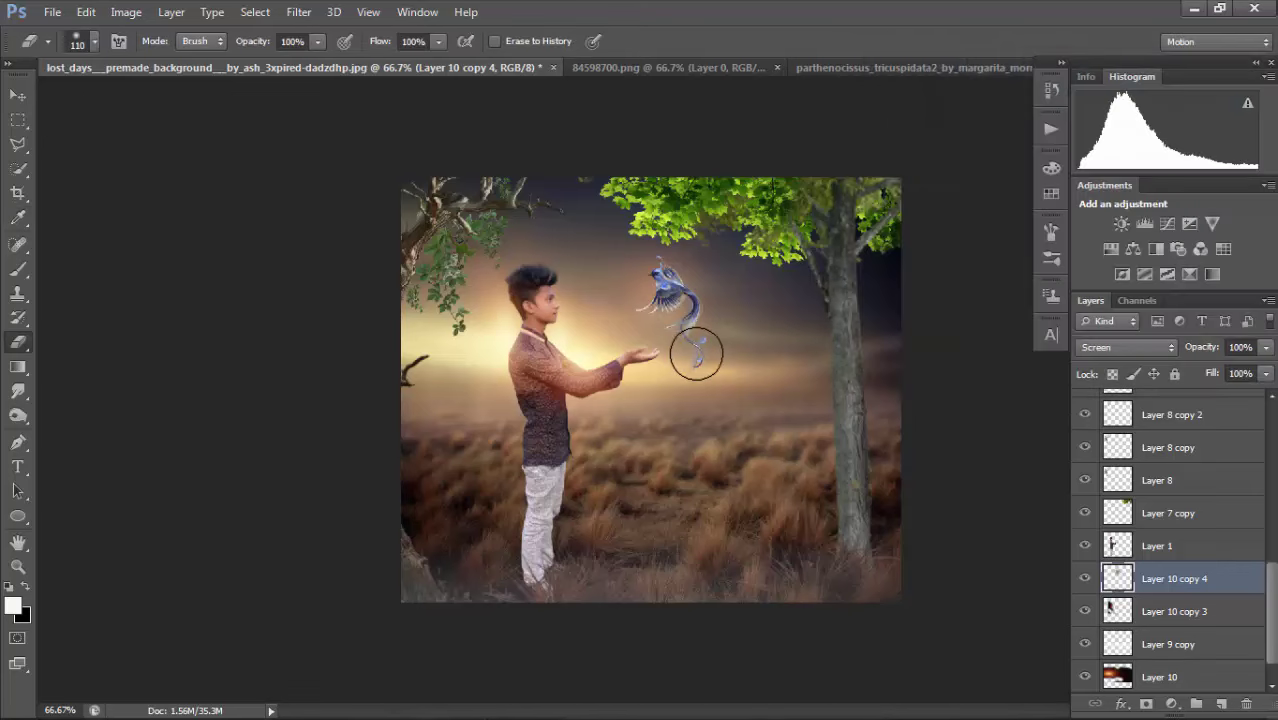
pyautogui.hotkey('ctrl', '-')
pyautogui.hotkey('ctrl', '-')
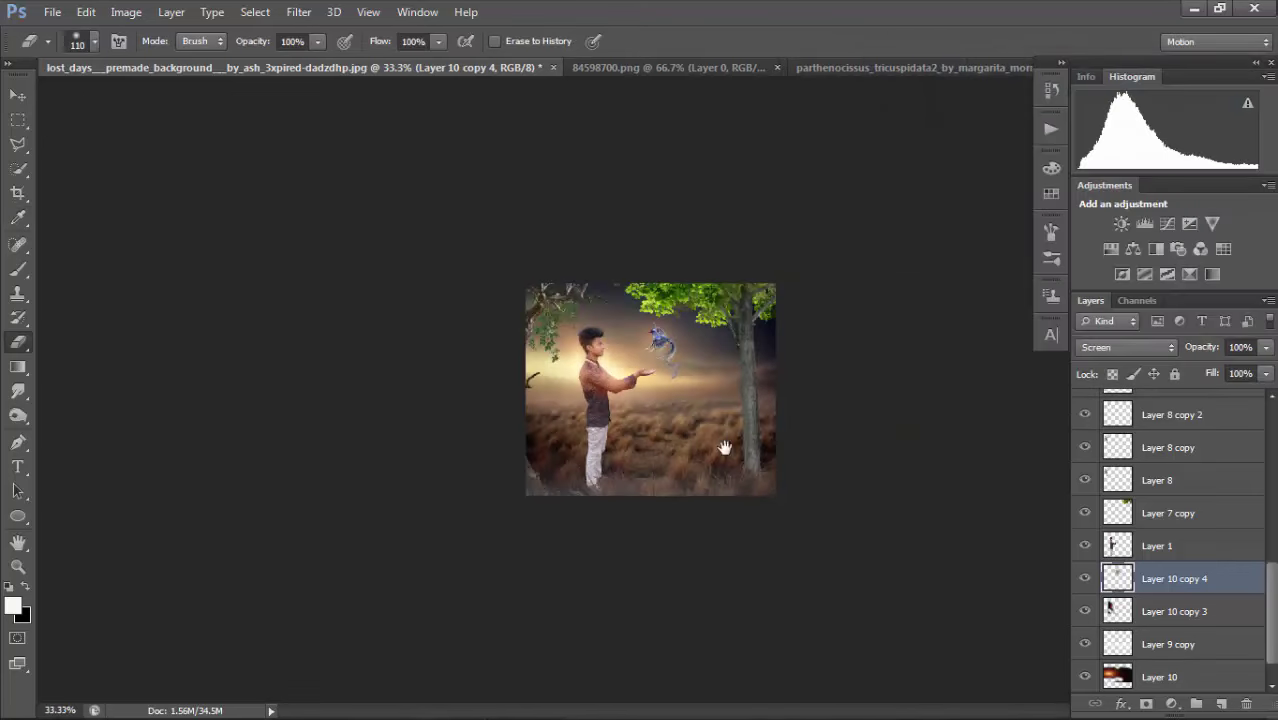
pyautogui.hotkey('ctrl', '+')
# Compare the warm light on the man with Layer 10 copy hidden and shown, and lower that layer's fill to 81%.
pyautogui.click(1200, 613)
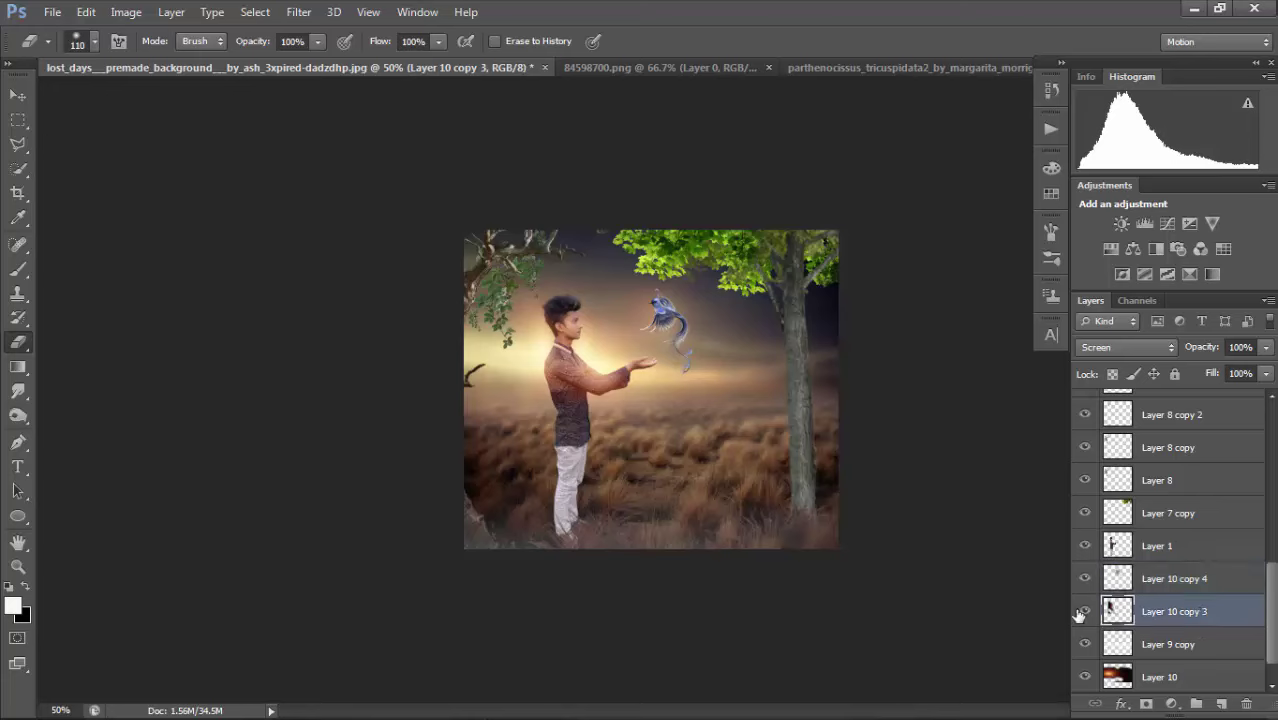
pyautogui.moveTo(1275, 627); pyautogui.dragTo(1204, 403)
pyautogui.click(1180, 442)
pyautogui.click(1085, 438)
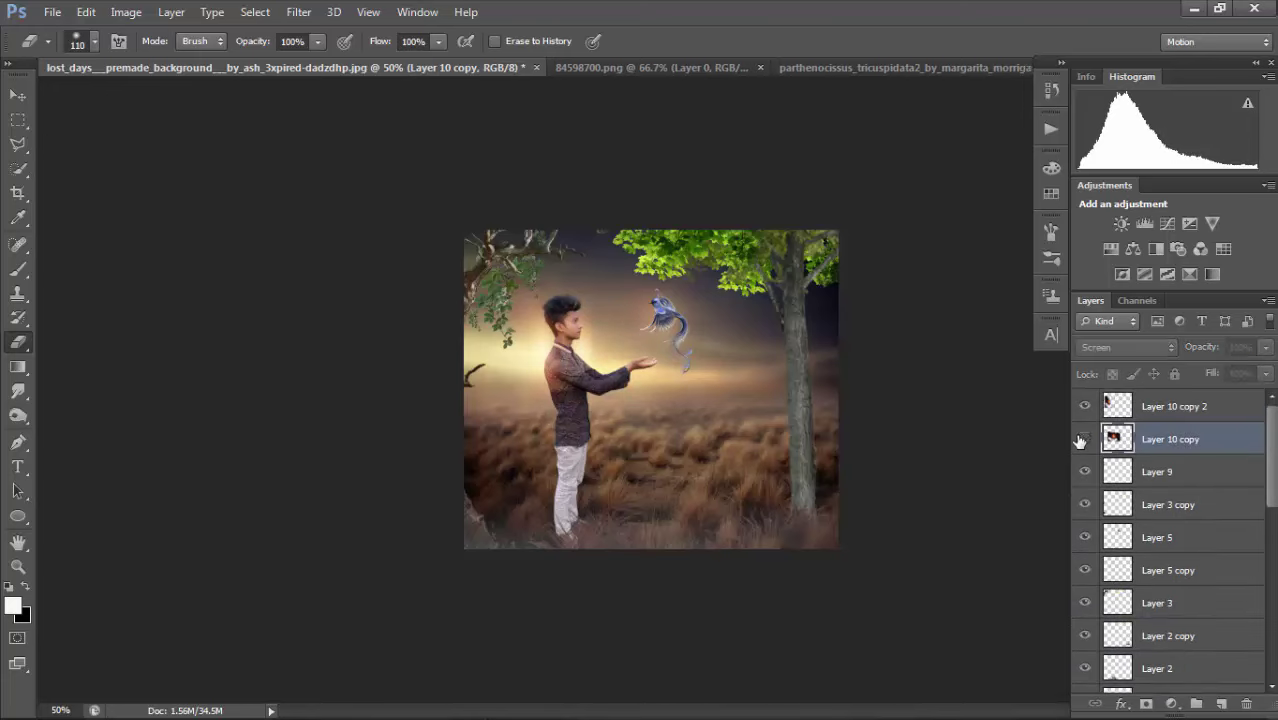
pyautogui.click(1085, 438)
pyautogui.click(1266, 374)
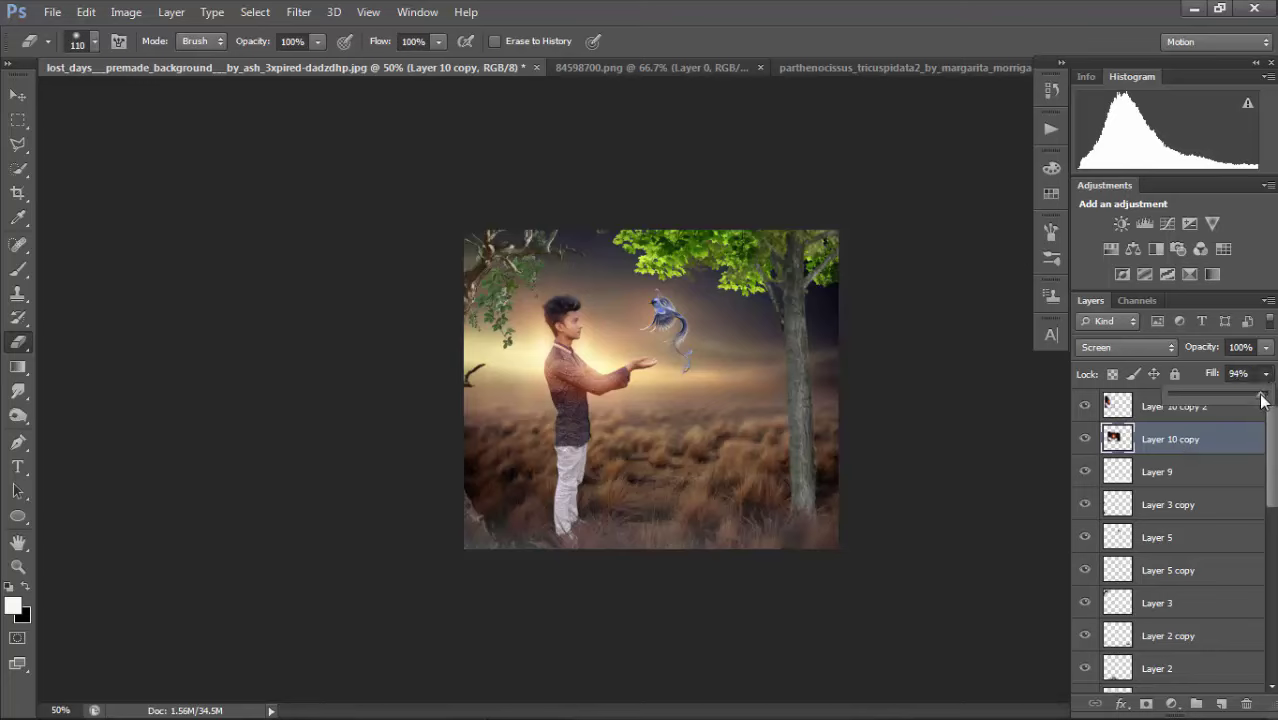
pyautogui.moveTo(1246, 400); pyautogui.dragTo(1240, 400)
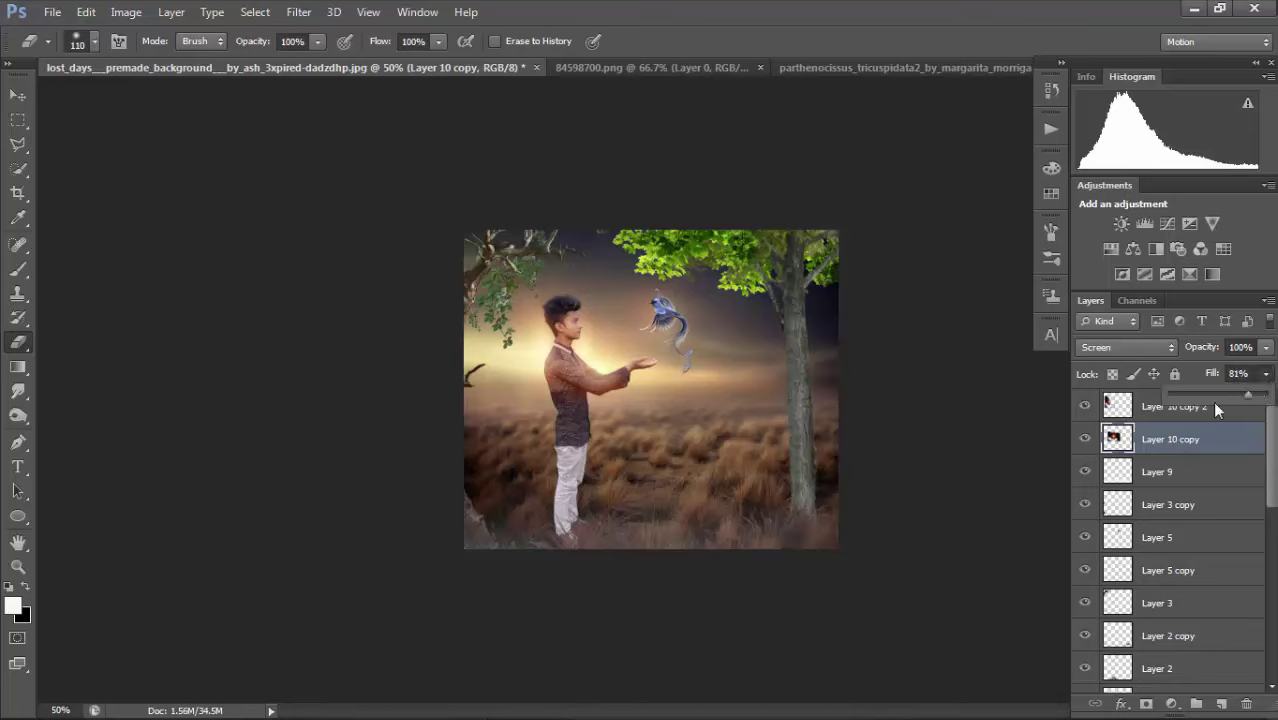
# Lower the fill of Layer 10 copy 2 to 78% and of Layer 10 copy 3 to 76%.
pyautogui.click(1135, 408)
pyautogui.click(1266, 374)
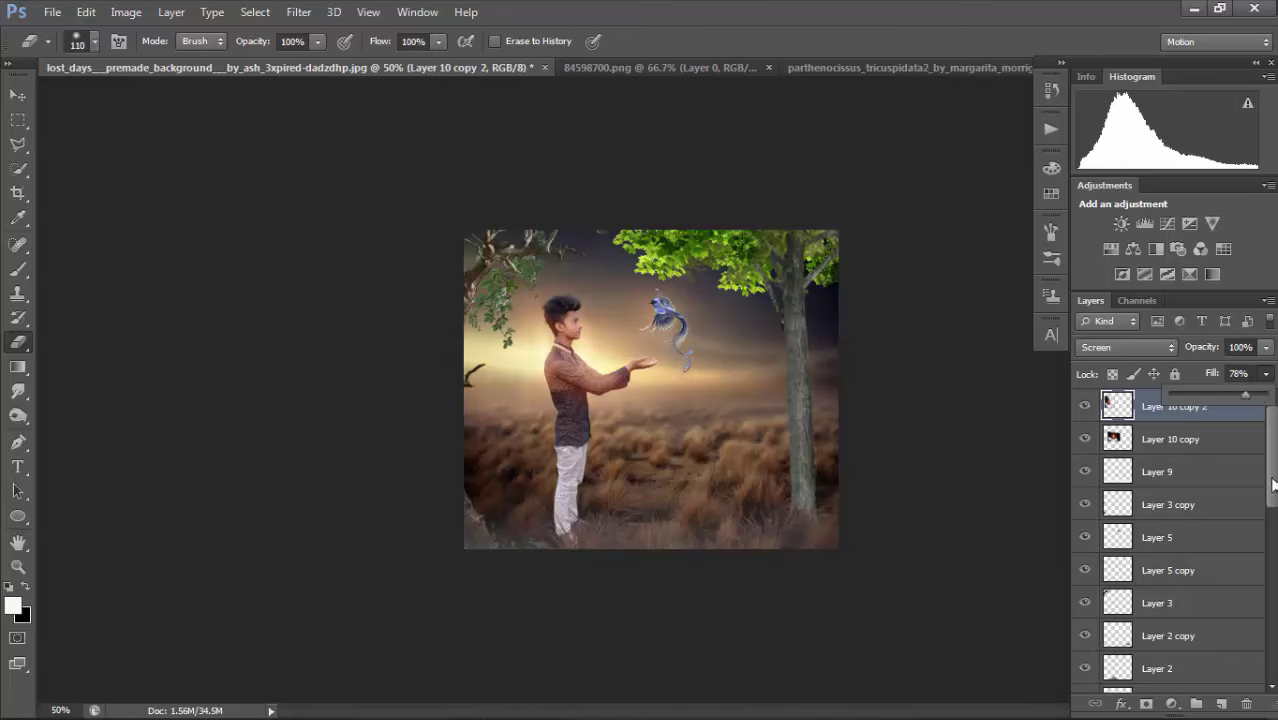
pyautogui.scroll(-5, 1273, 484)
pyautogui.click(1195, 588)
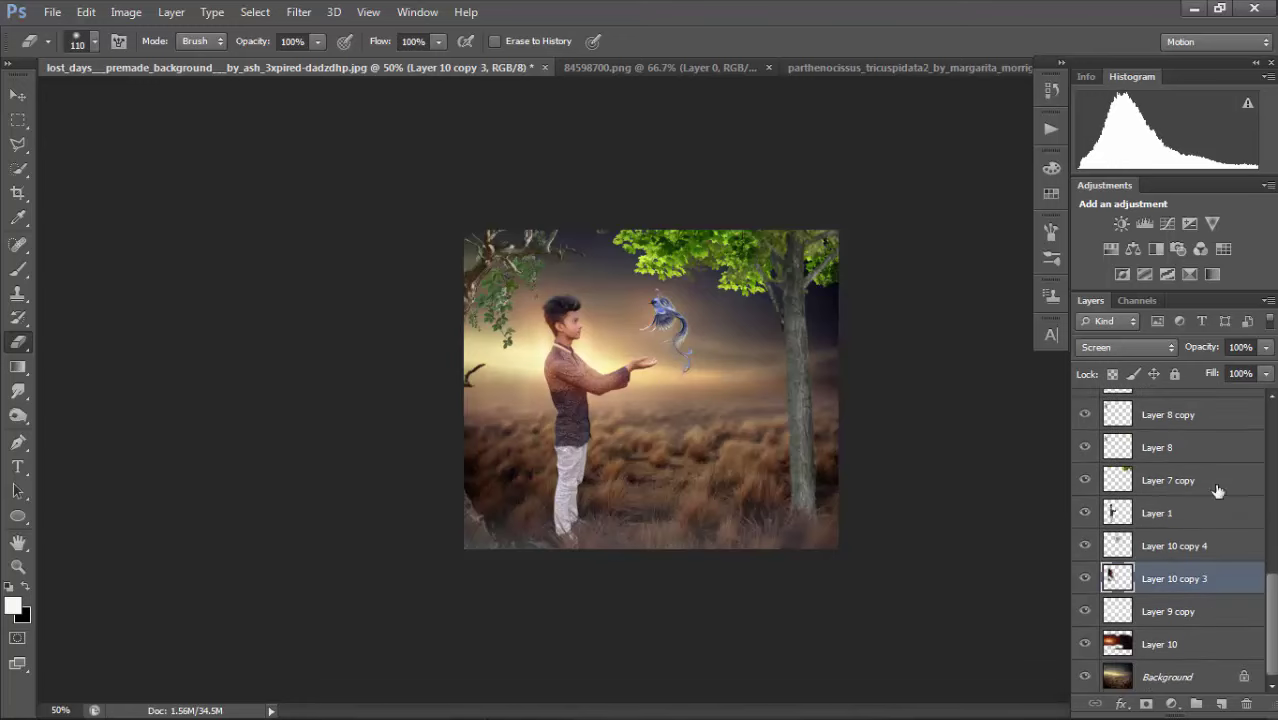
pyautogui.click(1265, 374)
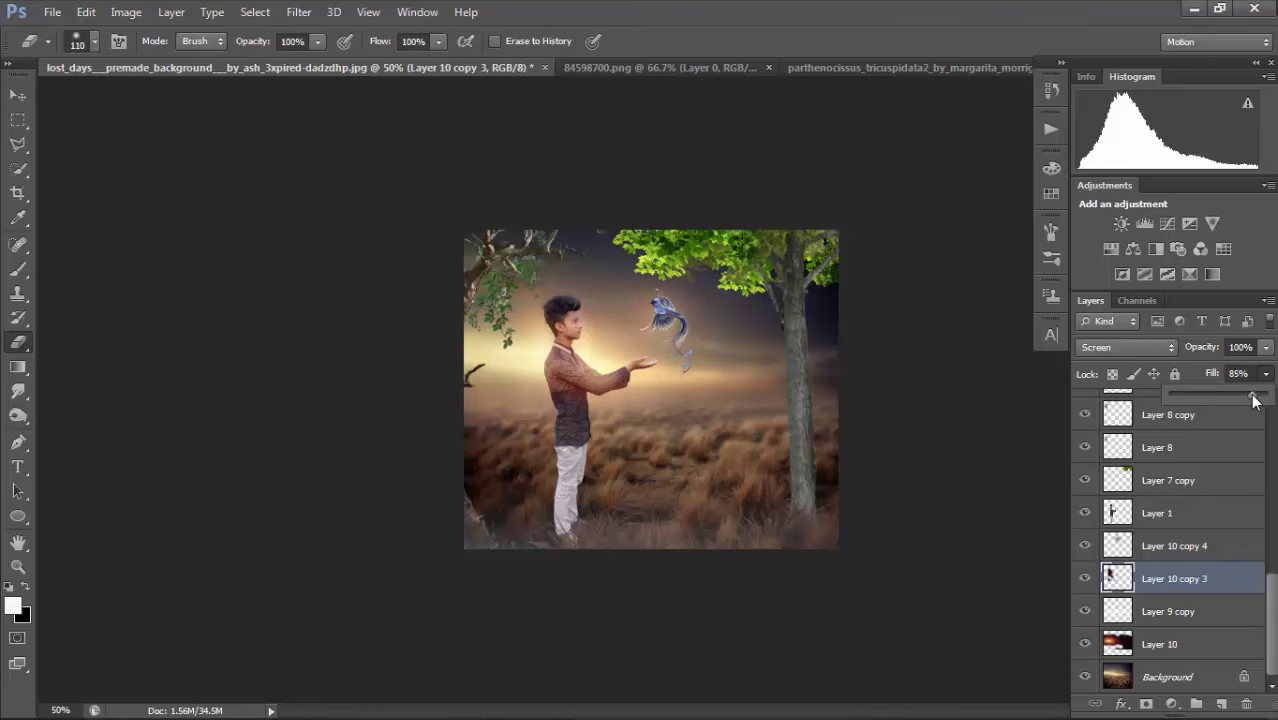
pyautogui.click(1271, 526)
# Compare the bird's glow on Layer 10 copy 4 hidden and shown, and reduce its fill to 75%.
pyautogui.moveTo(1273, 582)
pyautogui.mouseDown()
pyautogui.moveTo(1273, 450)
pyautogui.moveTo(1275, 606)
pyautogui.mouseUp()
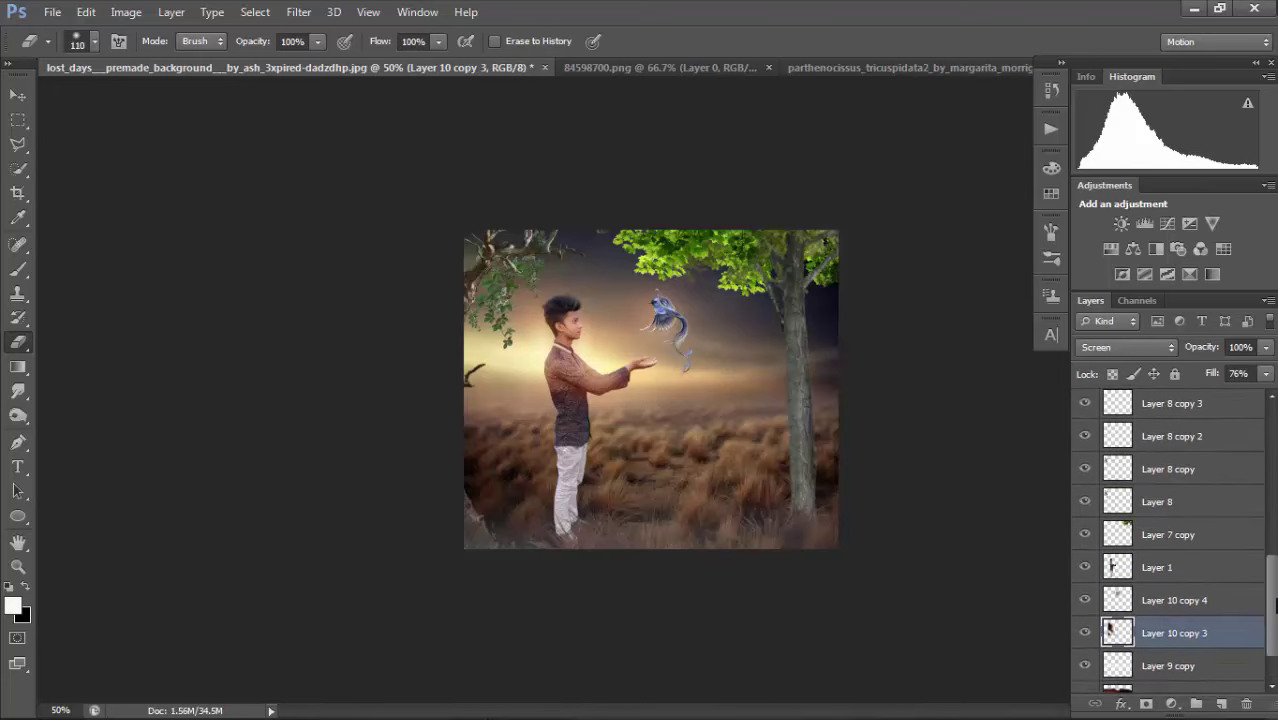
pyautogui.click(1085, 601)
pyautogui.click(1085, 601)
pyautogui.click(1140, 602)
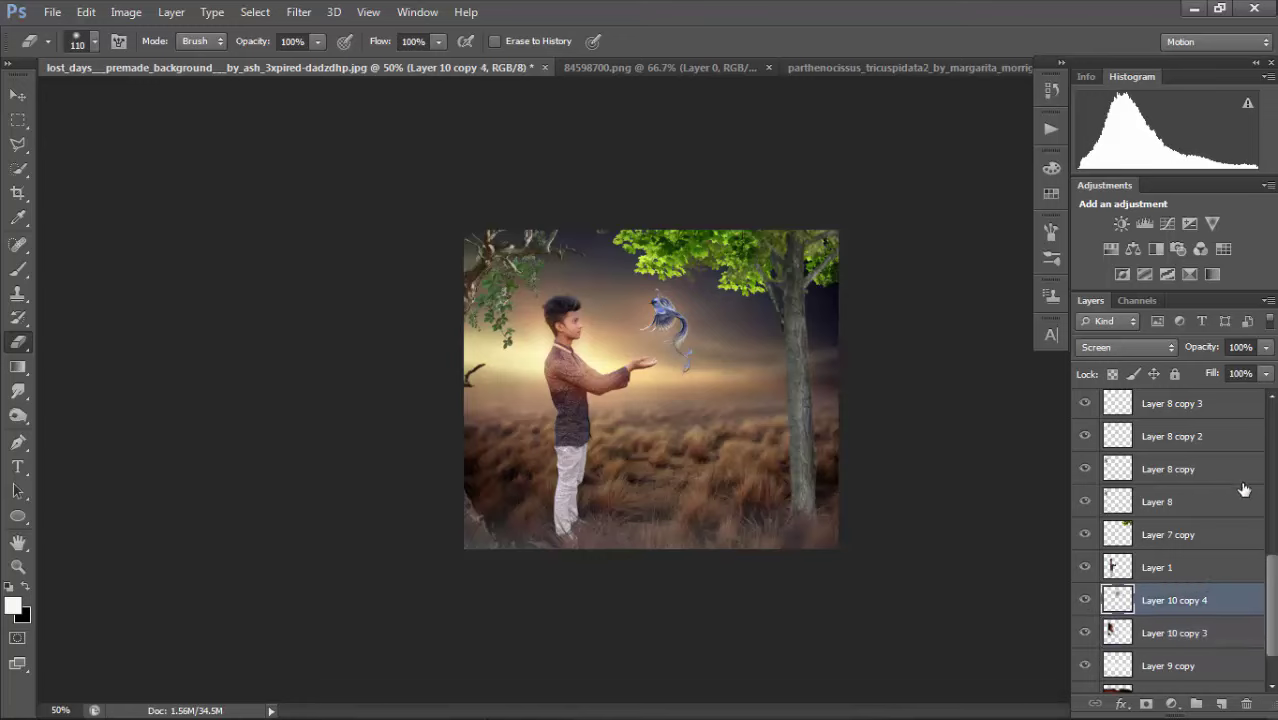
pyautogui.moveTo(1266, 375); pyautogui.dragTo(1248, 400)
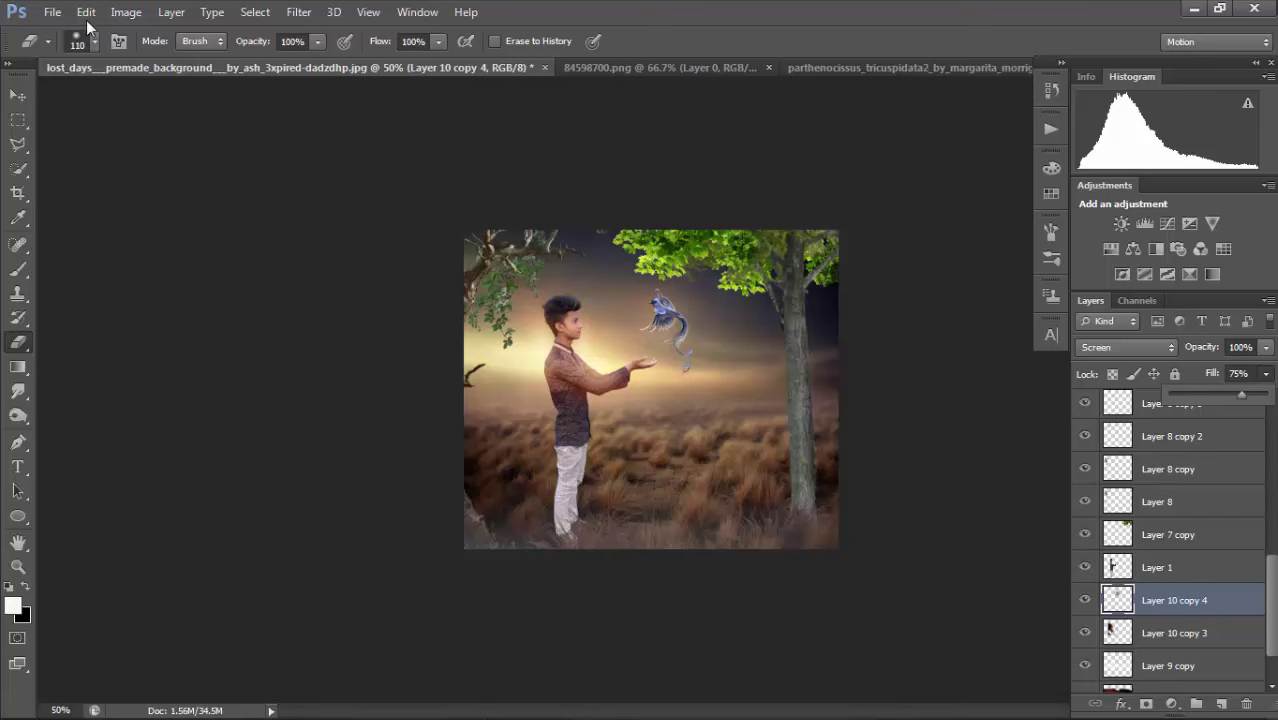
# Flatten the whole composite into a single background layer.
pyautogui.click(52, 12)
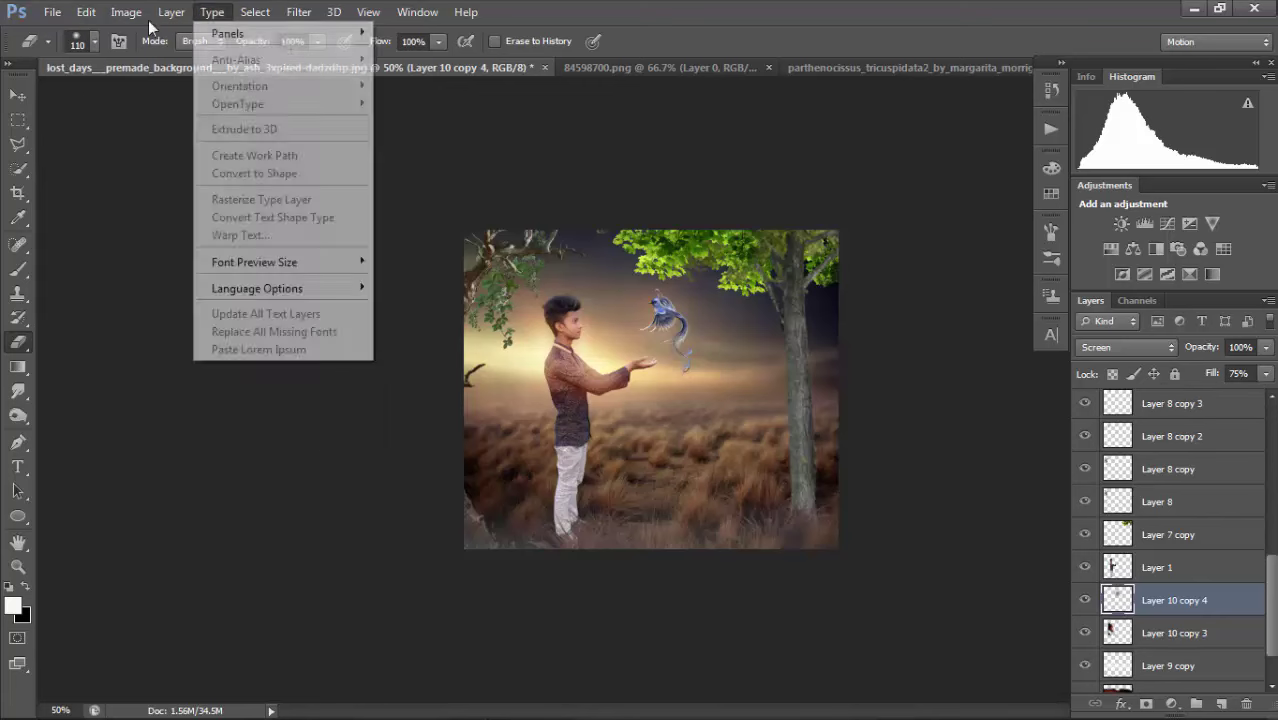
pyautogui.moveTo(171, 20)
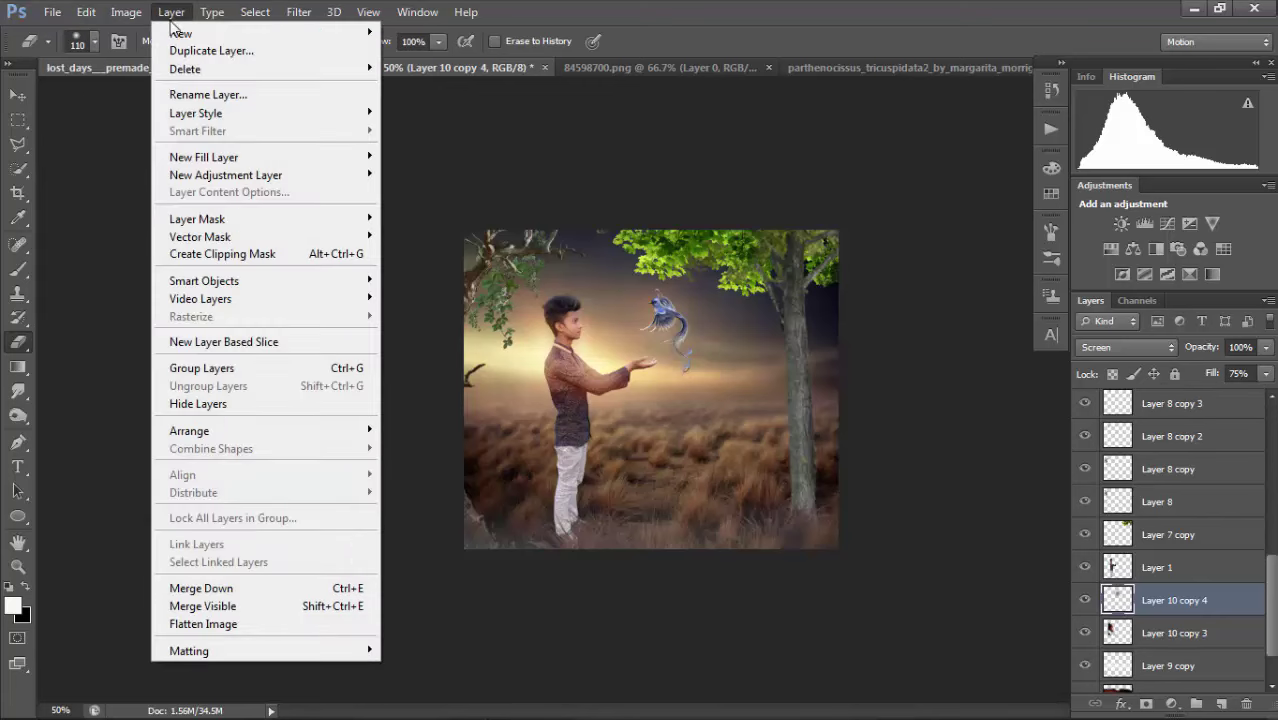
pyautogui.click(255, 624)
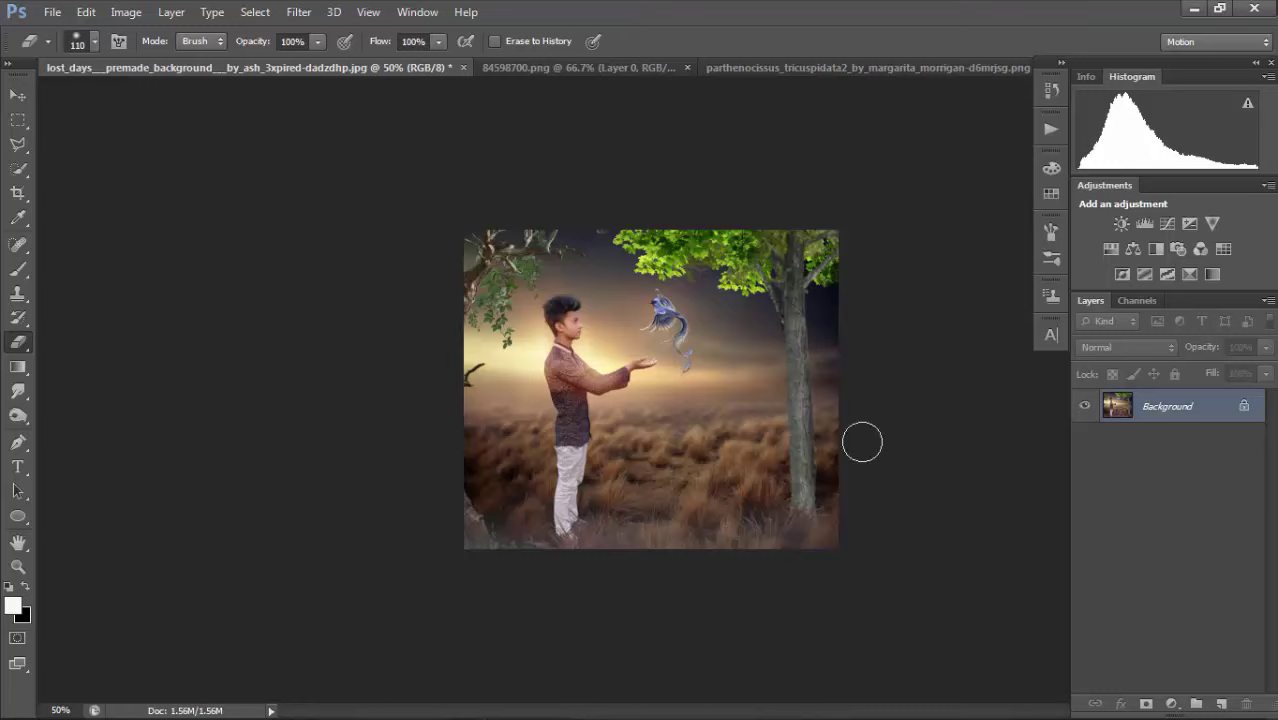
pyautogui.click(1172, 704)
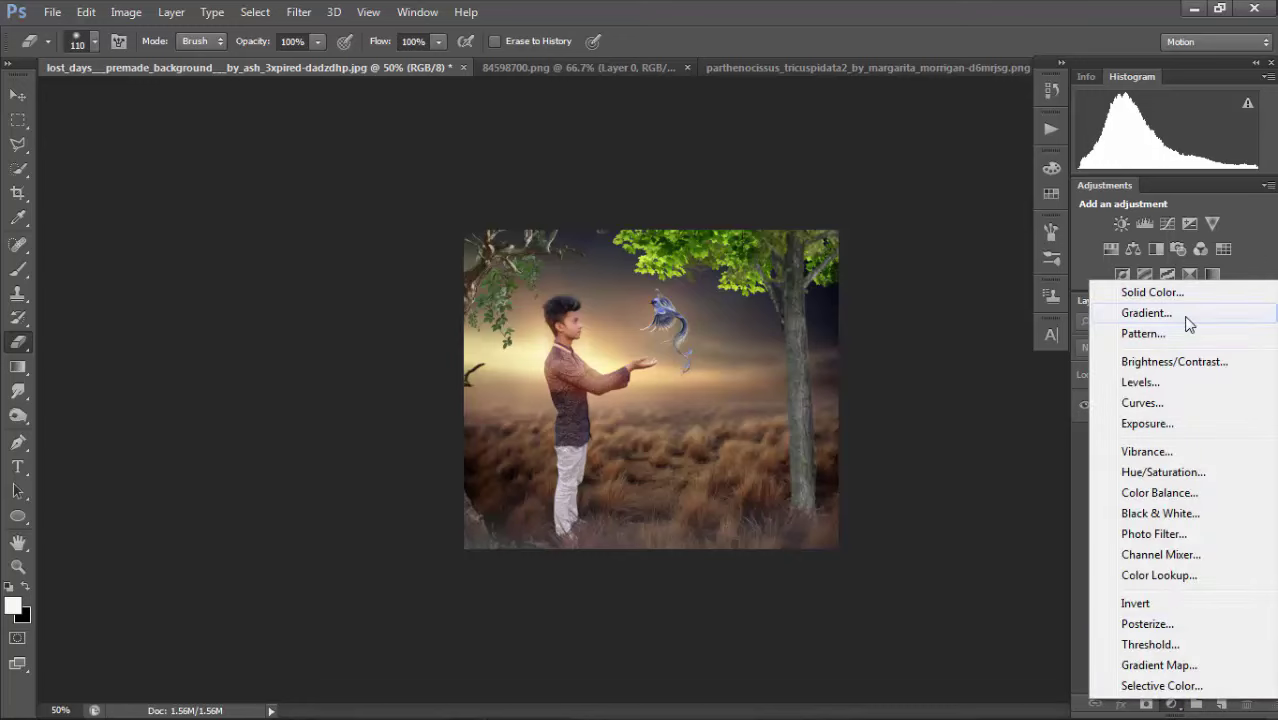
pyautogui.click(1148, 313)
pyautogui.click(1022, 237)
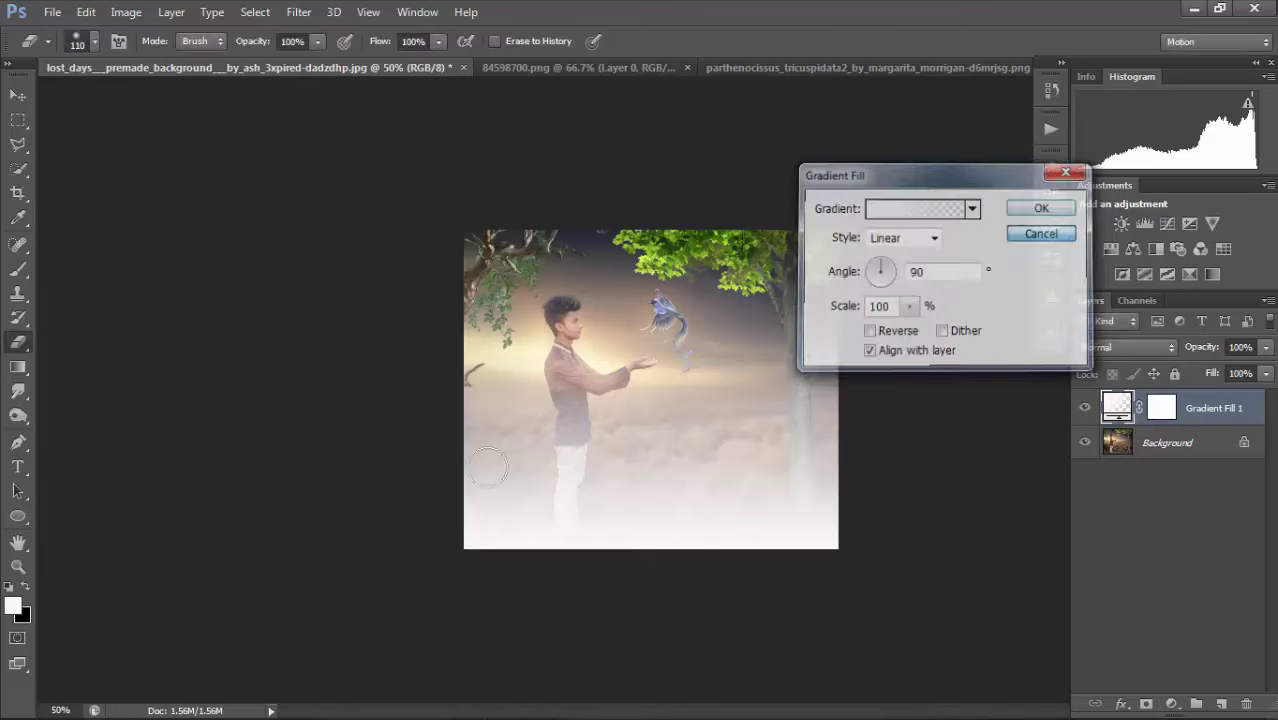
# Make black the foreground color and add a linear black-to-transparent Gradient Fill layer at 180°, positioned to darken the scene's right edge.
pyautogui.click(27, 588)
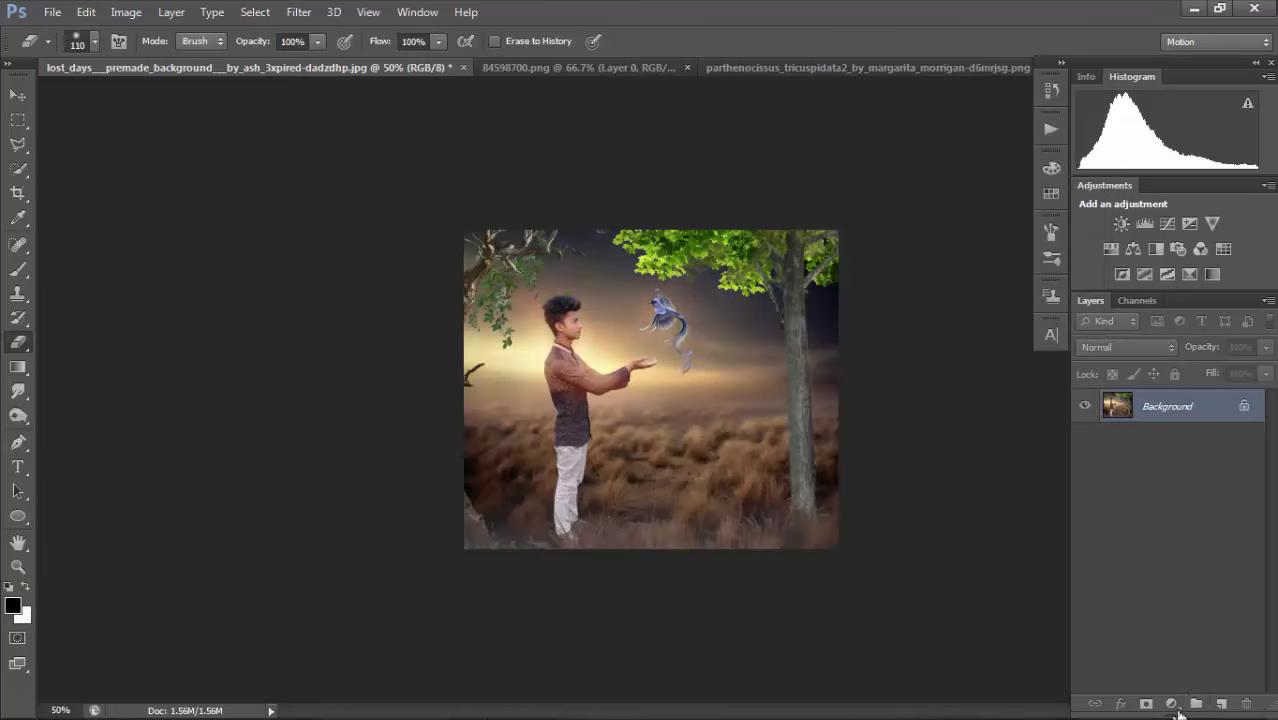
pyautogui.click(1172, 704)
pyautogui.click(1140, 316)
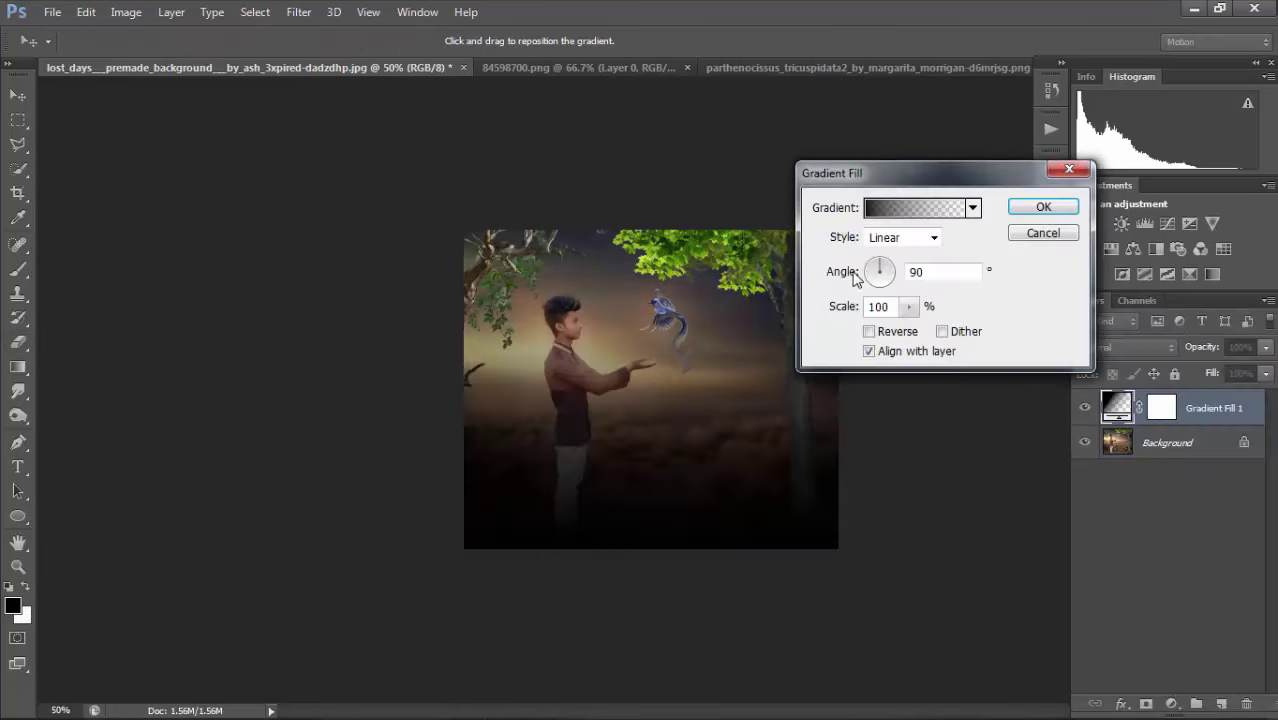
pyautogui.moveTo(871, 266); pyautogui.dragTo(867, 268)
pyautogui.moveTo(670, 392); pyautogui.dragTo(859, 444)
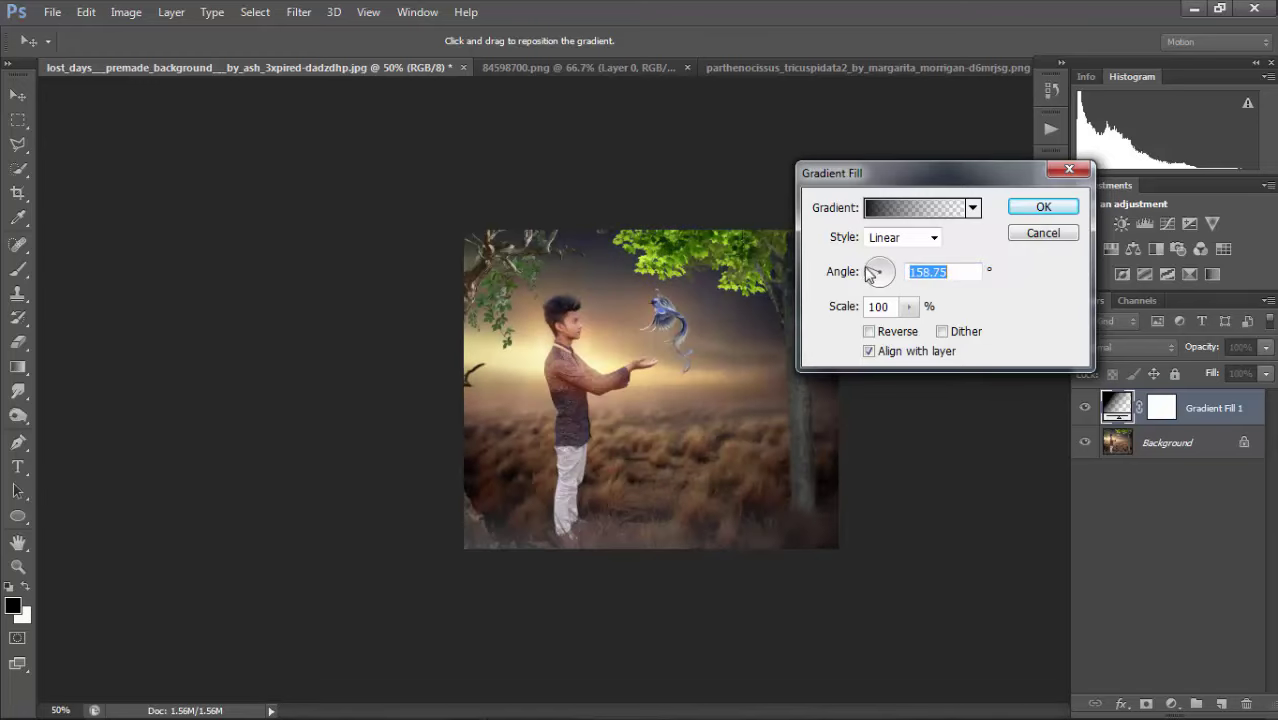
pyautogui.moveTo(862, 280); pyautogui.dragTo(858, 272)
pyautogui.moveTo(707, 470); pyautogui.dragTo(586, 422)
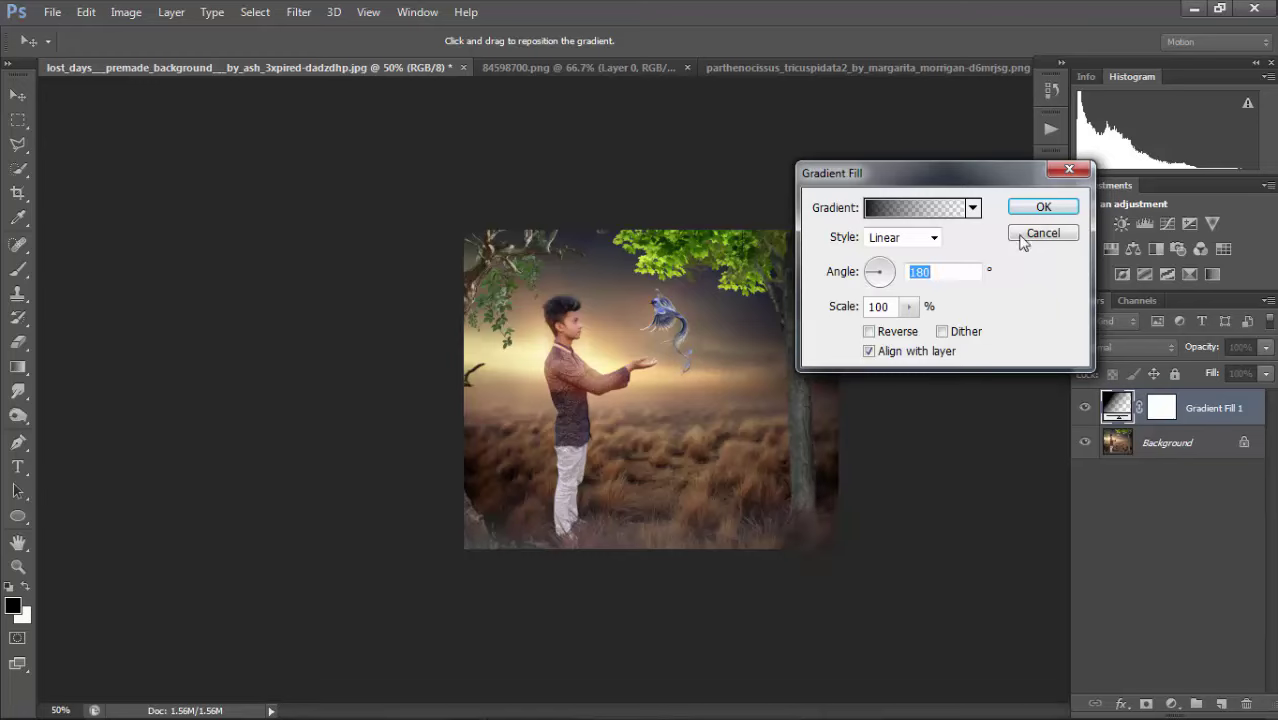
pyautogui.press('Return')
pyautogui.press('e')
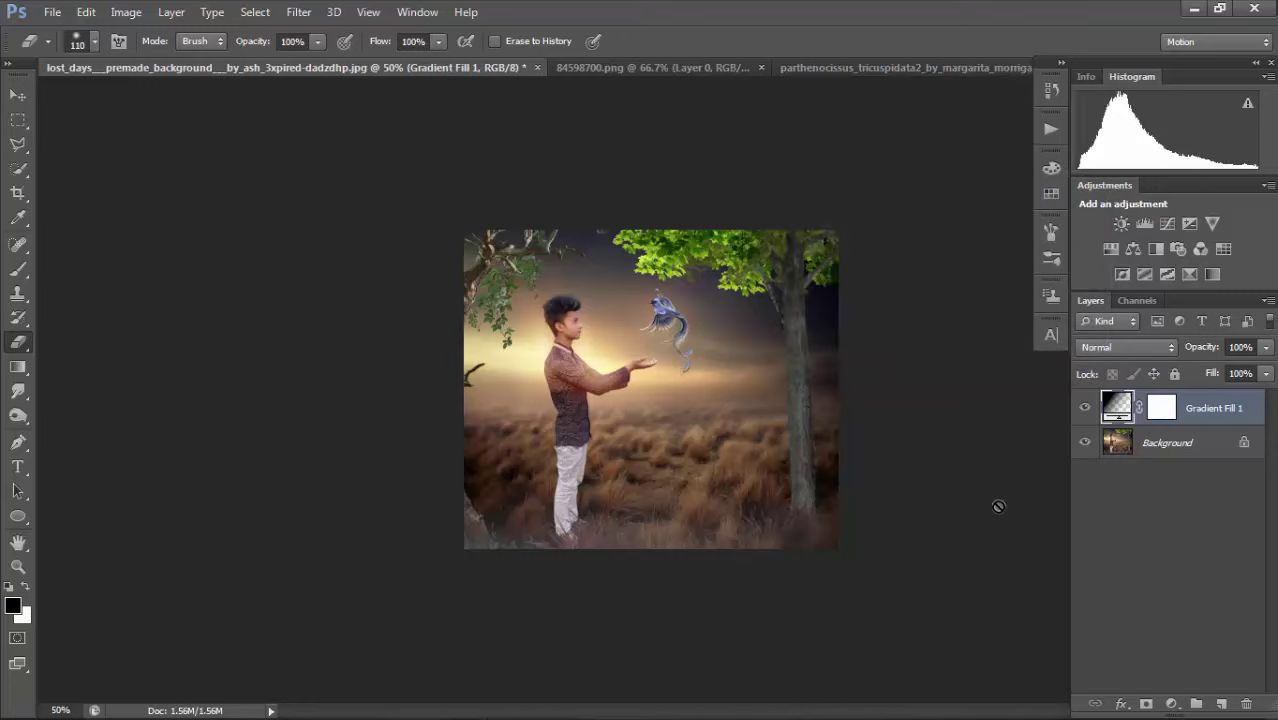
# Duplicate the gradient fill layer, set the copy's angle to -3.37° and reposition it to darken the scene's left edge.
pyautogui.hotkey('ctrl', 'j')
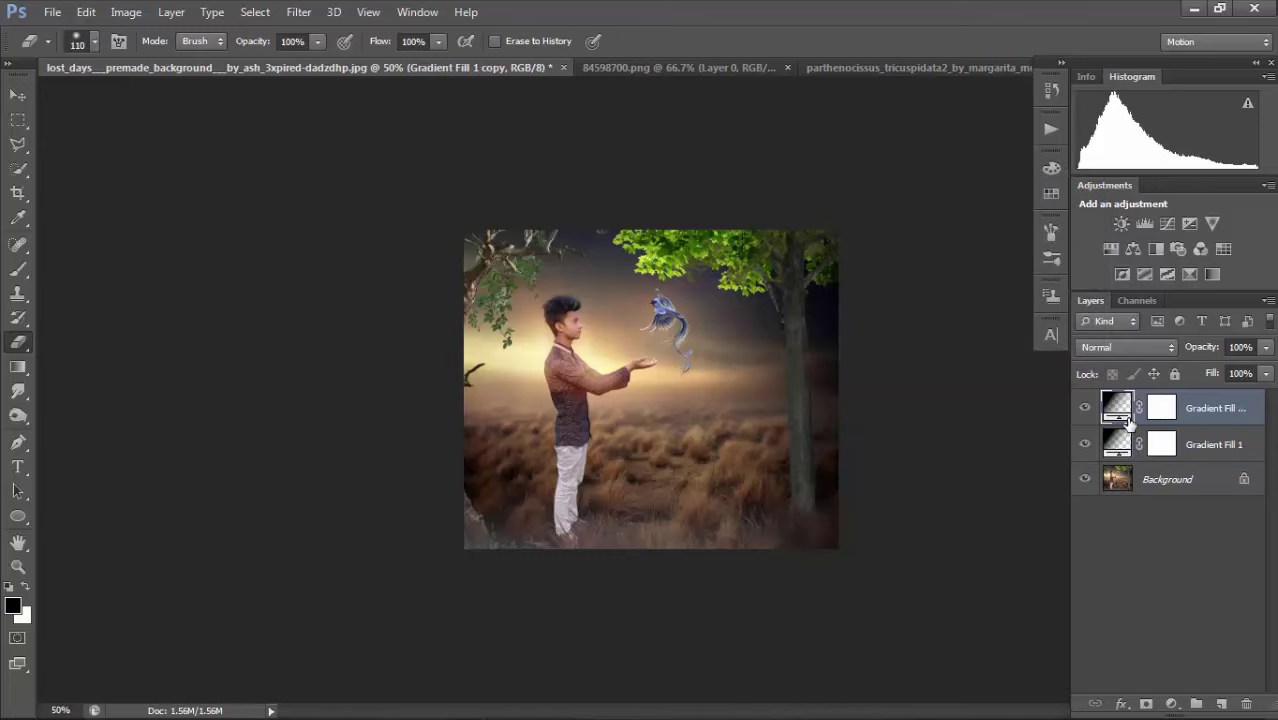
pyautogui.doubleClick(1127, 418)
pyautogui.click(896, 277)
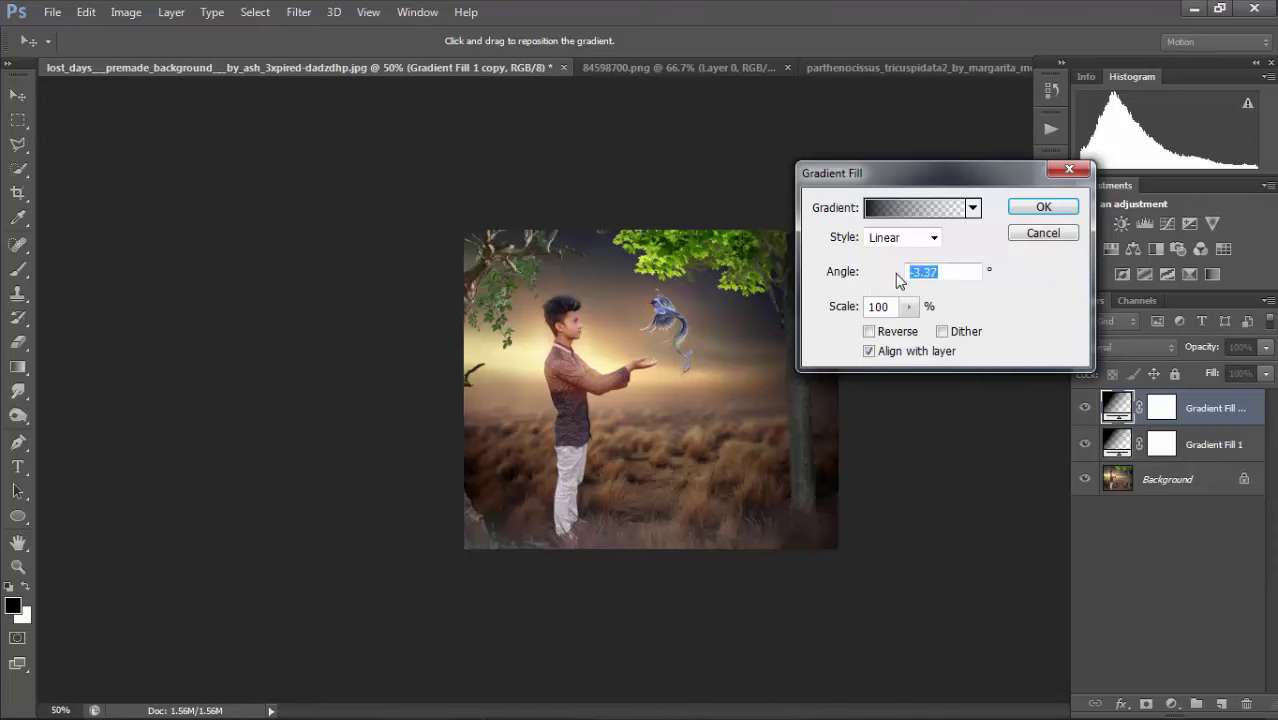
pyautogui.moveTo(541, 357)
pyautogui.mouseDown()
pyautogui.moveTo(371, 362)
pyautogui.moveTo(561, 368)
pyautogui.moveTo(530, 375)
pyautogui.mouseUp()
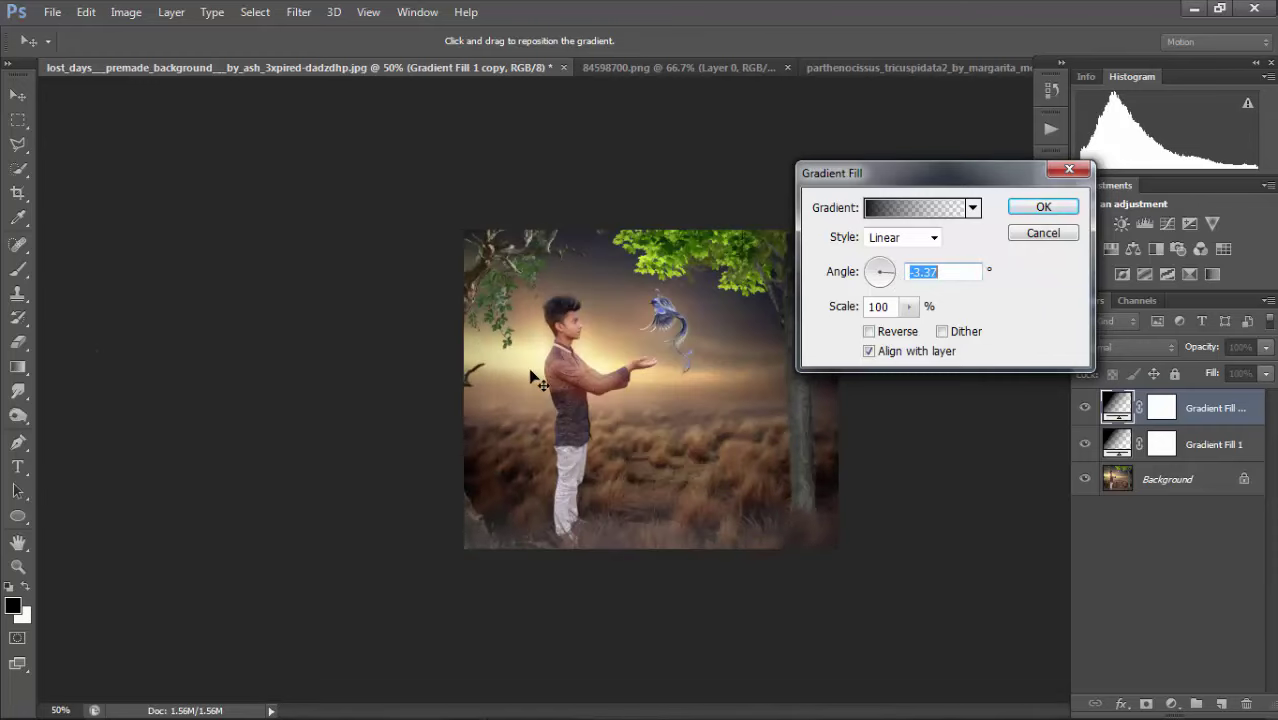
pyautogui.press('Return')
pyautogui.press('e')
pyautogui.hotkey('ctrl', '-')
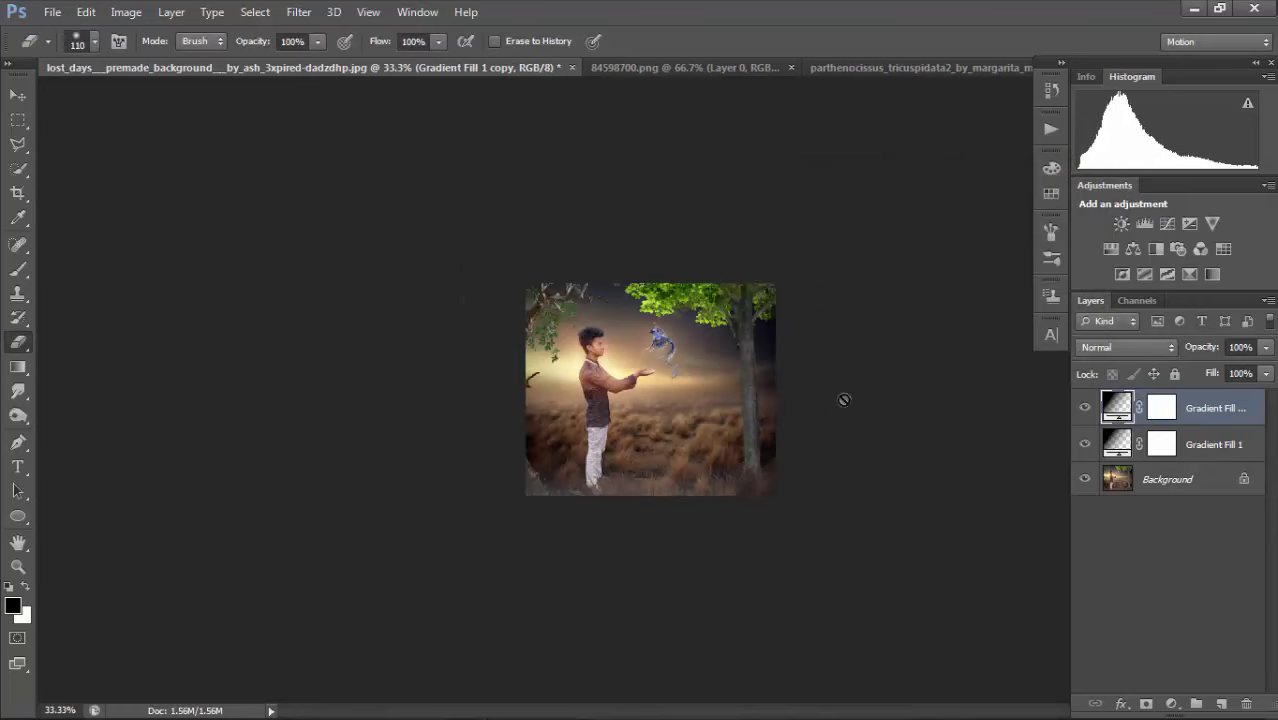
pyautogui.hotkey('ctrl', '+')
pyautogui.hotkey('ctrl', '+')
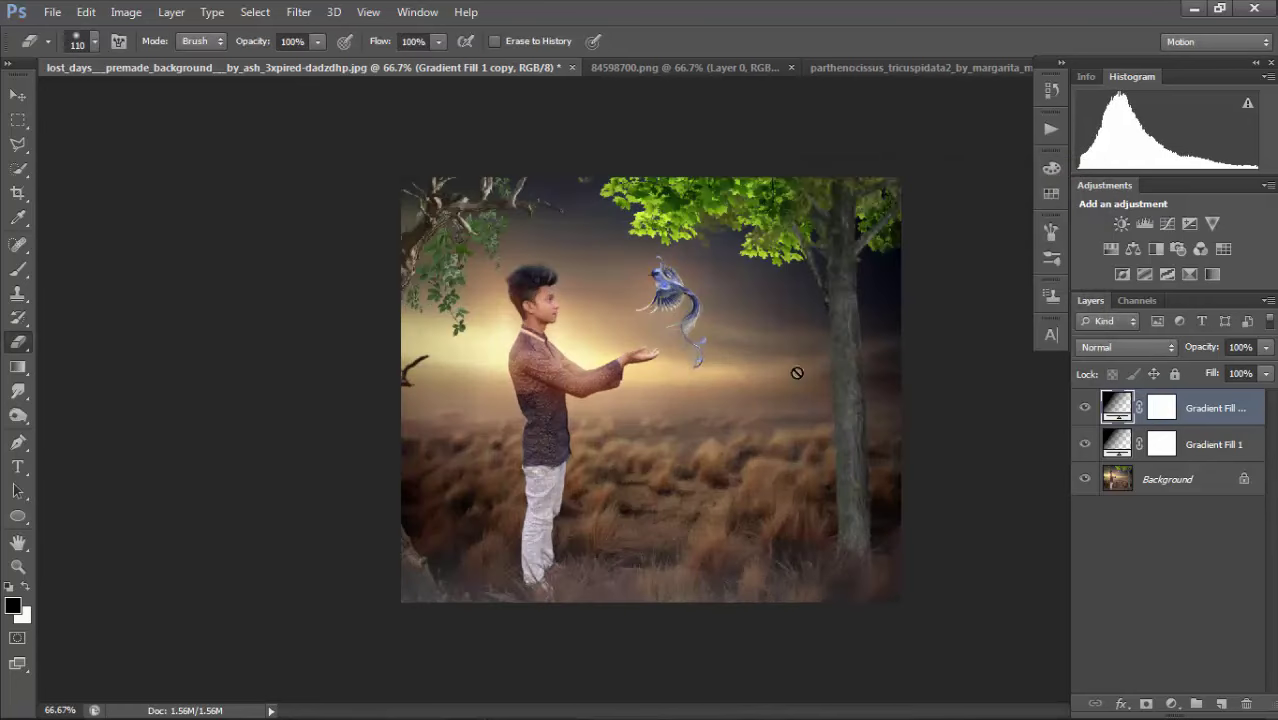
# Merge both gradient fill layers down into the background.
pyautogui.click(18, 96)
pyautogui.hotkey('ctrl', '-')
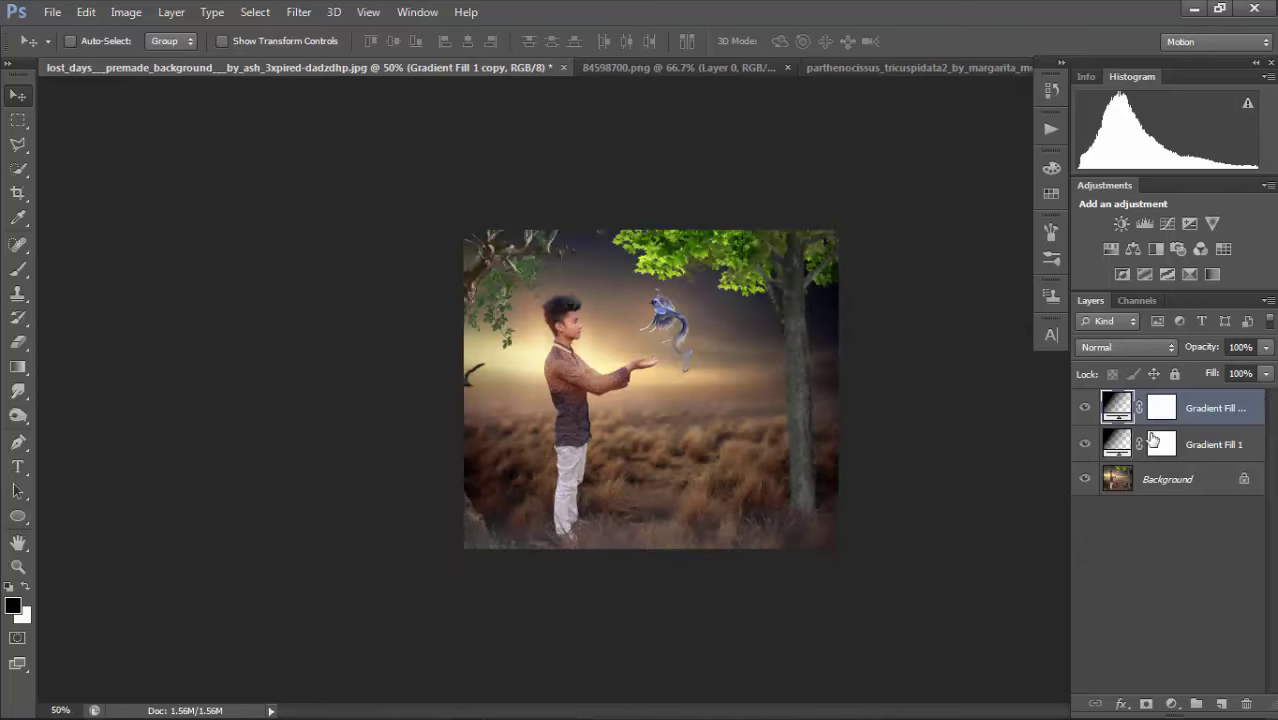
pyautogui.click(1244, 445)
pyautogui.hotkey('ctrl', 'e')
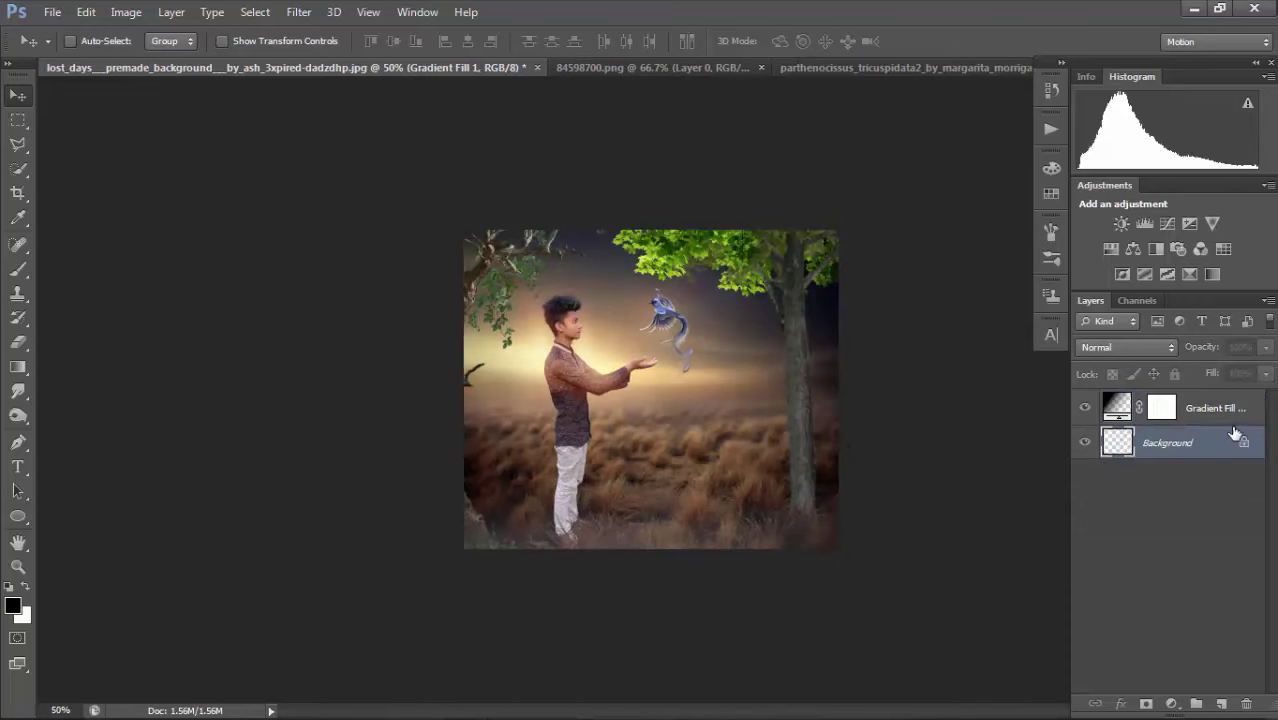
pyautogui.keyDown('ctrl'); pyautogui.click(1229, 420); pyautogui.keyUp('ctrl')
pyautogui.hotkey('ctrl', 'e')
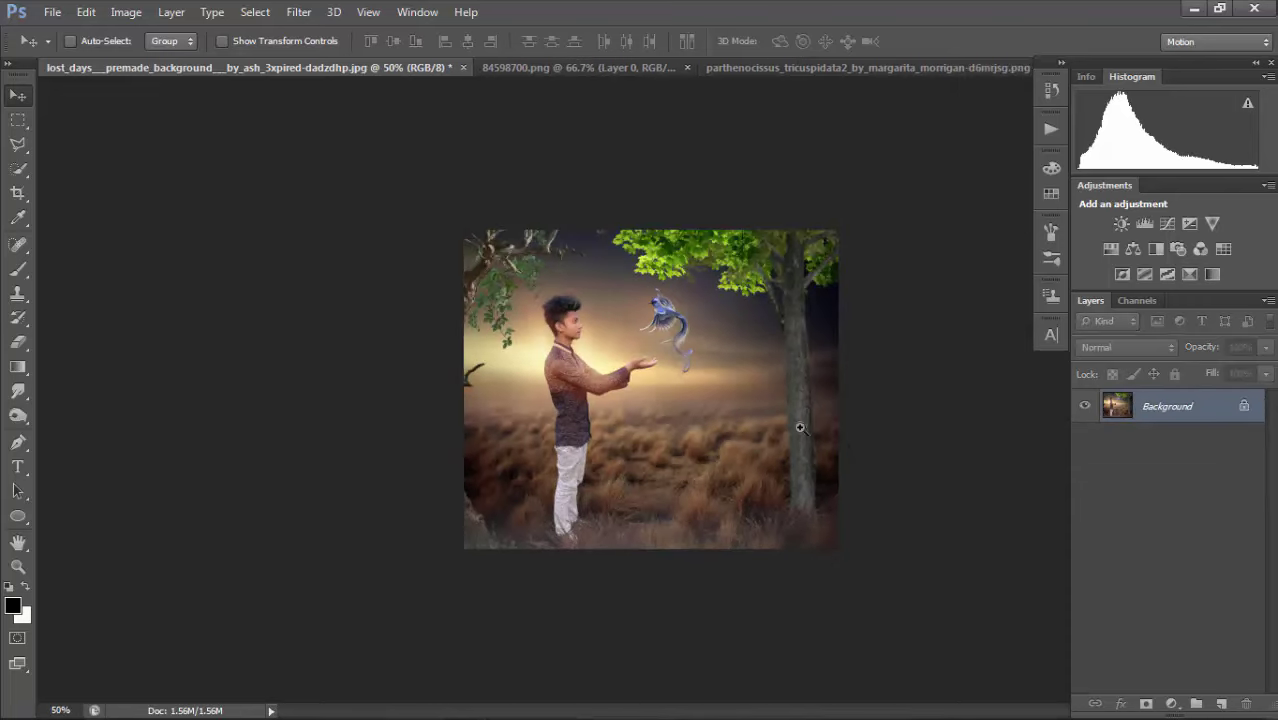
# Add a Brightness/Contrast adjustment with brightness 14 and contrast 30, and merge it into the background.
pyautogui.hotkey('ctrl', '+')
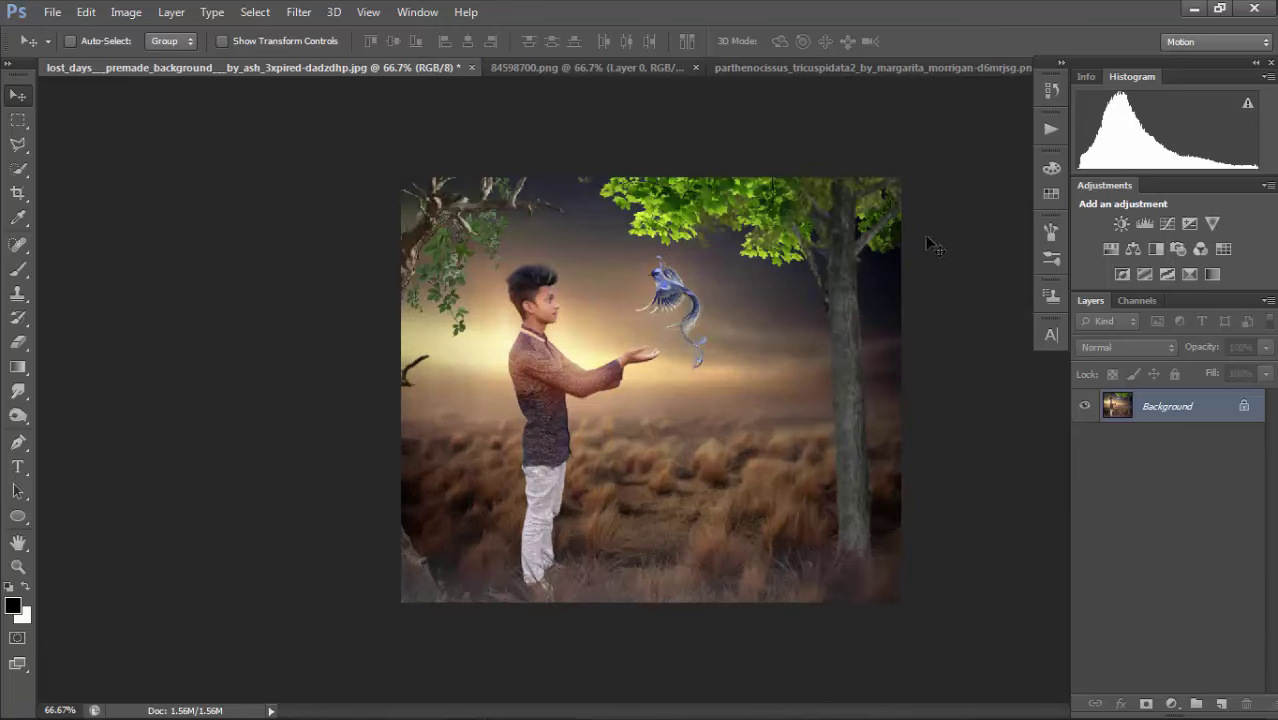
pyautogui.click(1121, 223)
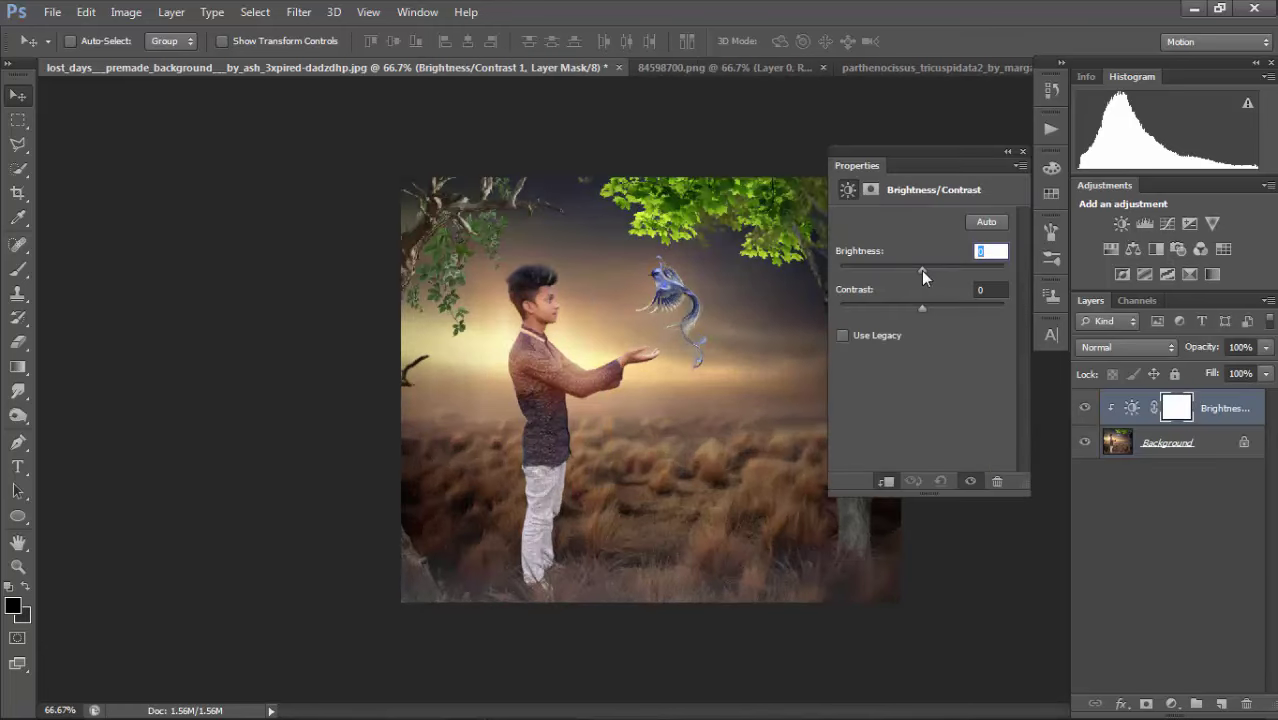
pyautogui.moveTo(921, 270)
pyautogui.mouseDown()
pyautogui.moveTo(939, 309)
pyautogui.moveTo(928, 267)
pyautogui.mouseUp()
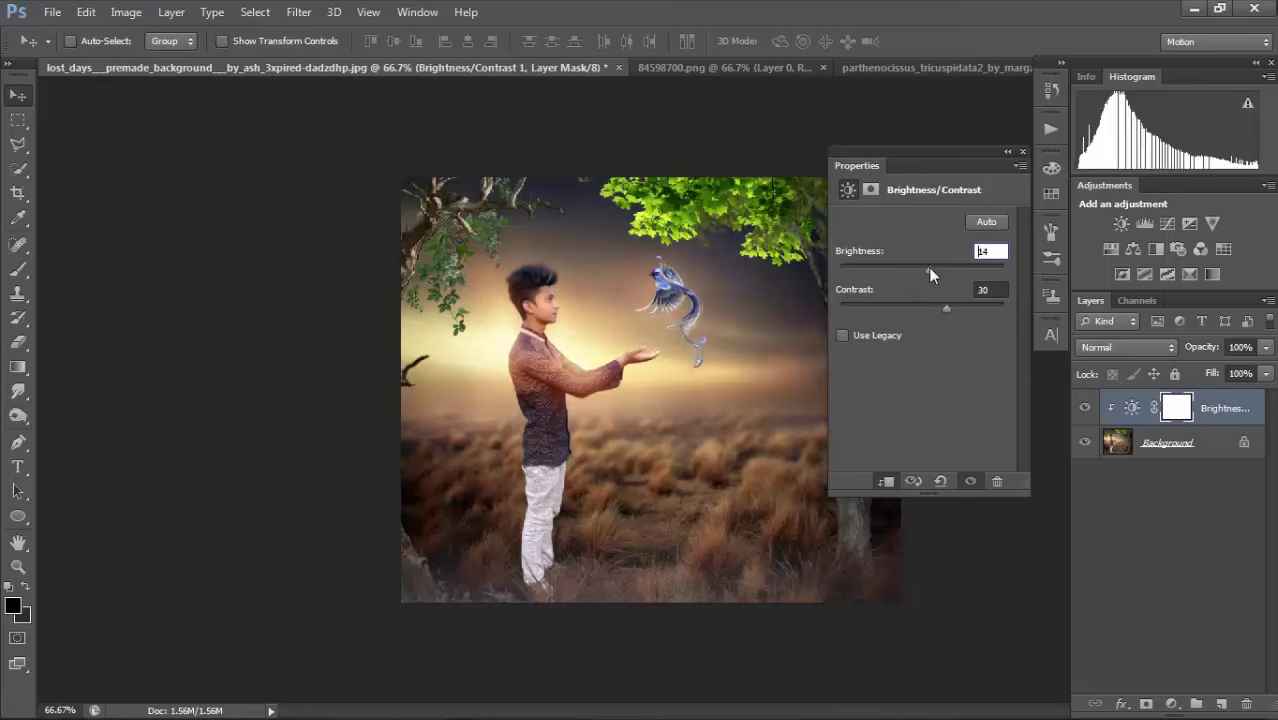
pyautogui.click(1022, 151)
pyautogui.hotkey('ctrl', 'e')
# Add a Levels adjustment, raise the Blue channel's shadow input to 3, and merge the adjustment into the background.
pyautogui.click(1144, 223)
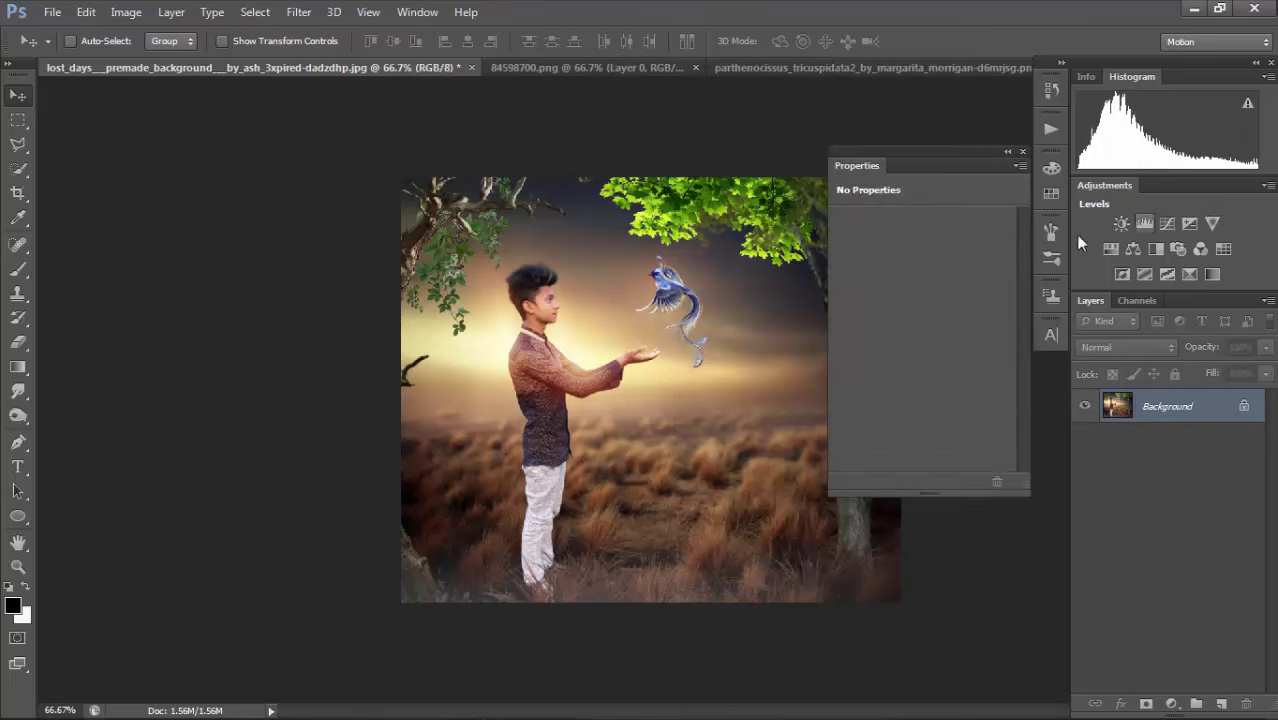
pyautogui.click(903, 257)
pyautogui.click(902, 312)
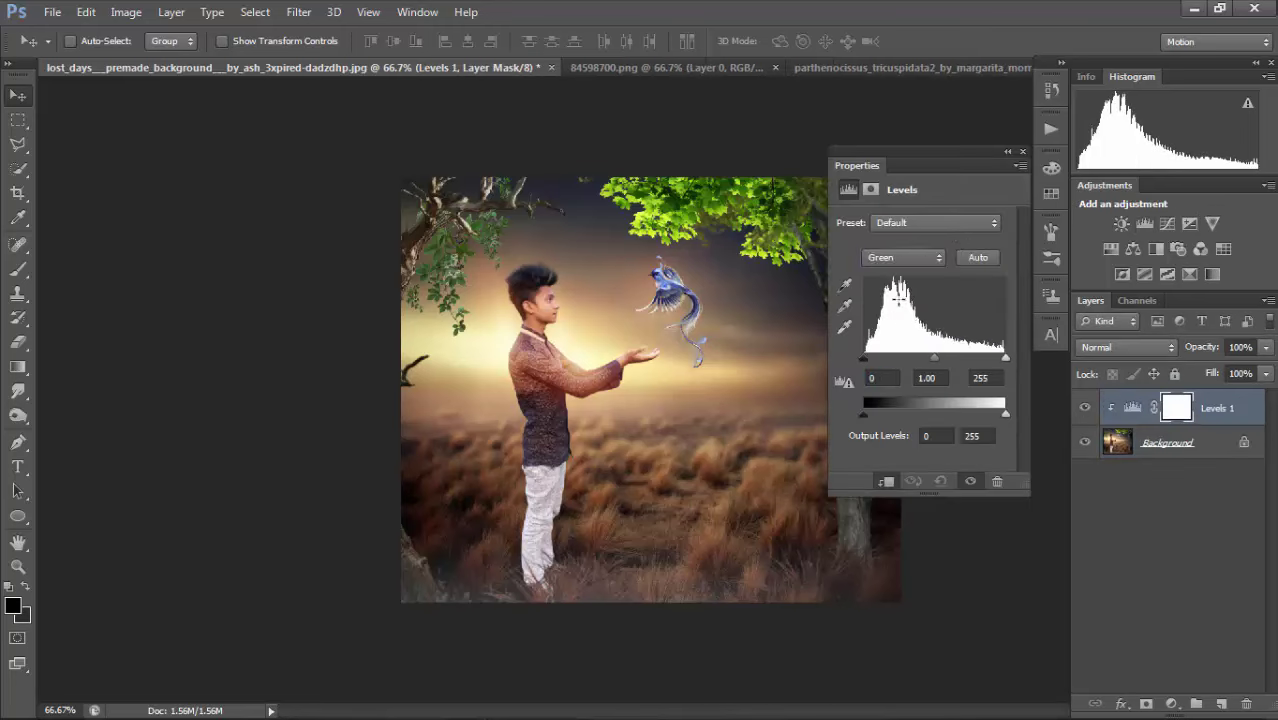
pyautogui.click(903, 257)
pyautogui.click(880, 322)
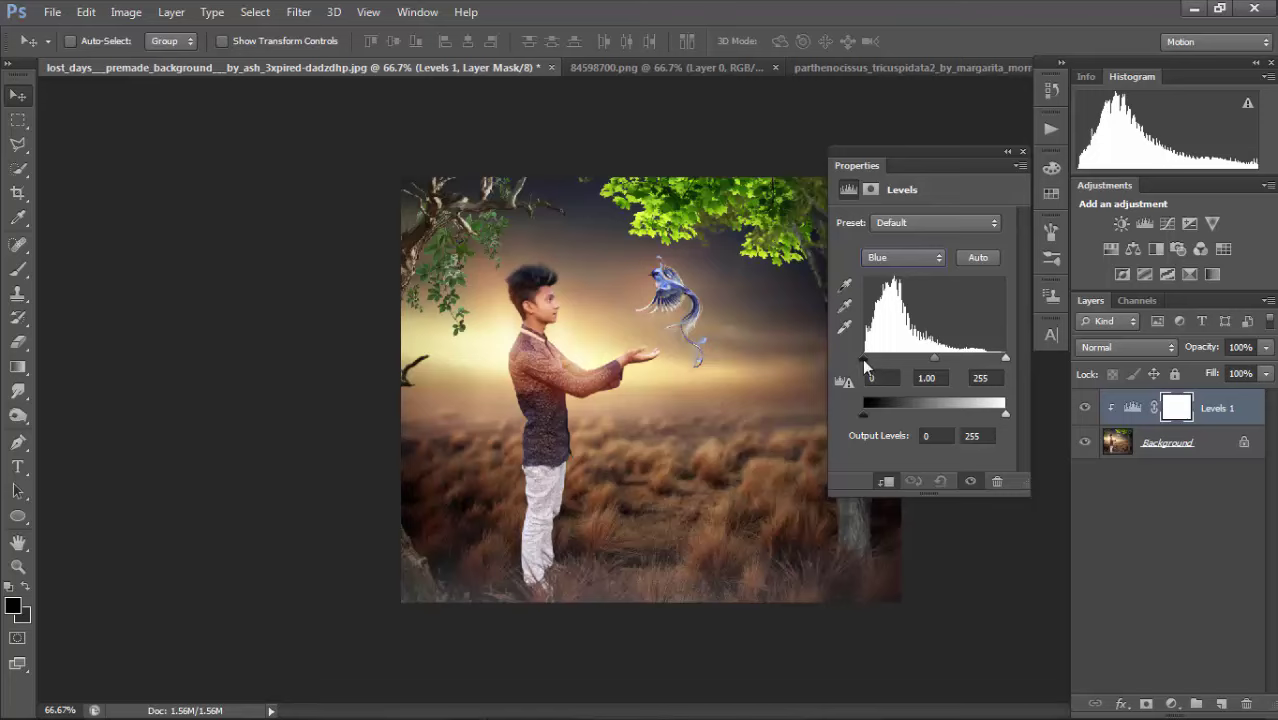
pyautogui.moveTo(866, 362); pyautogui.dragTo(874, 364)
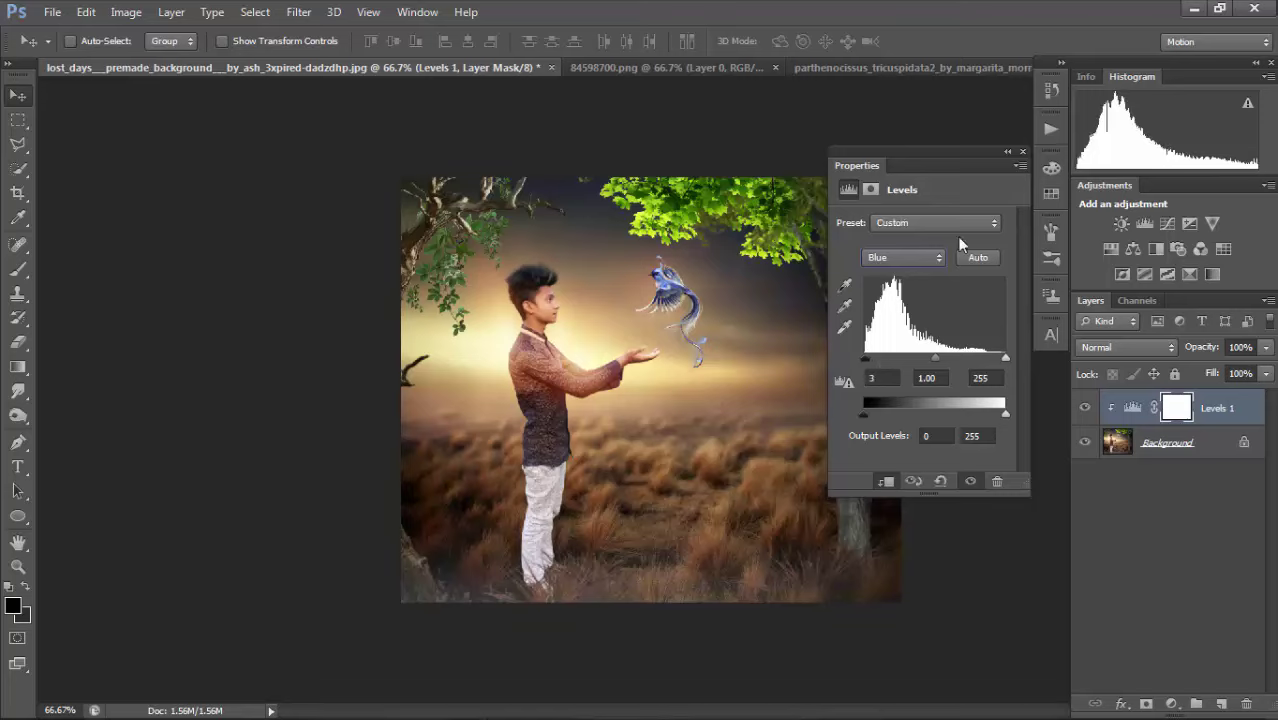
pyautogui.click(1022, 152)
pyautogui.hotkey('ctrl', 'e')
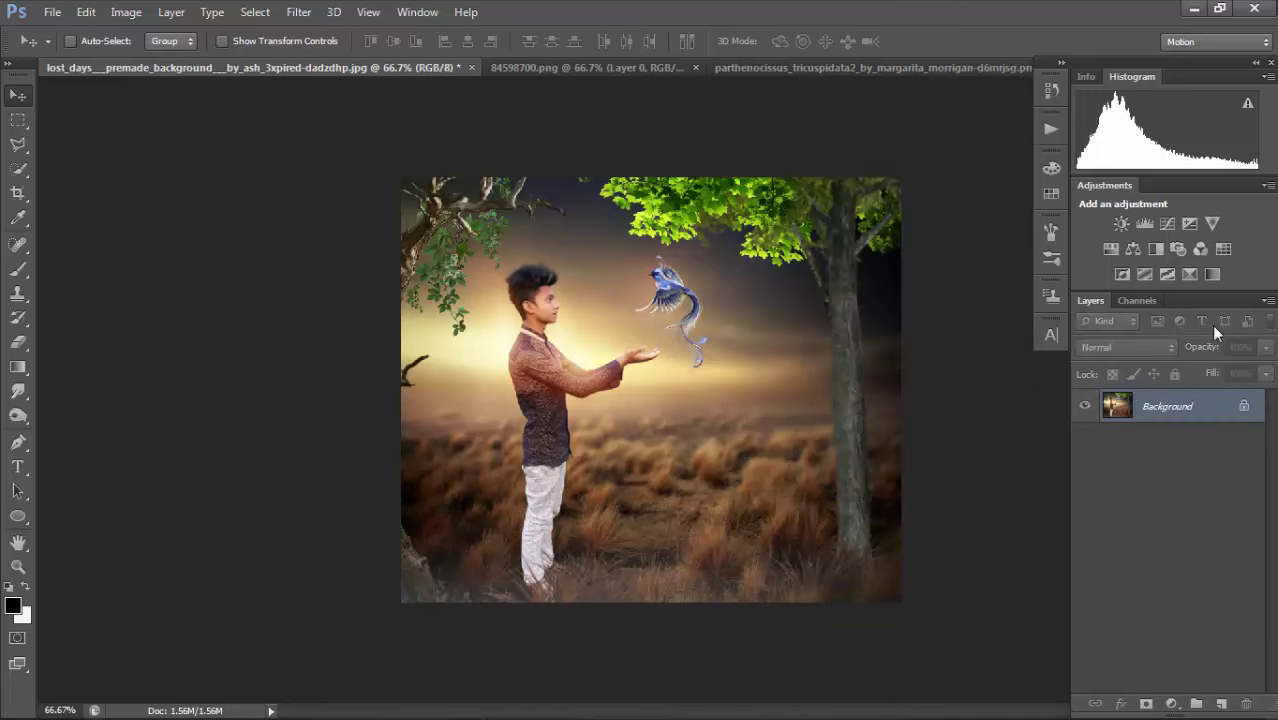
# Add a Curves adjustment on the Blue channel, lifting the shadow point to input 2, output 20 and lowering the highlight endpoint.
pyautogui.click(1167, 223)
pyautogui.click(912, 247)
pyautogui.click(893, 302)
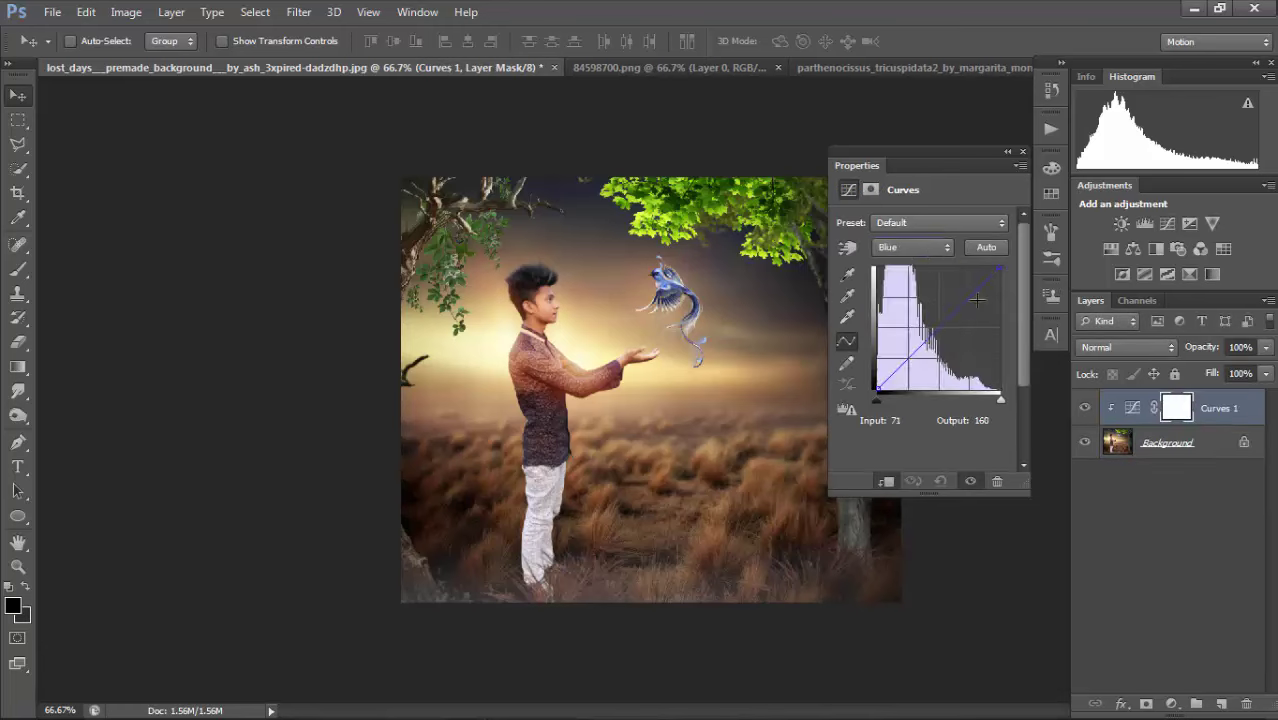
pyautogui.moveTo(998, 271); pyautogui.dragTo(998, 292)
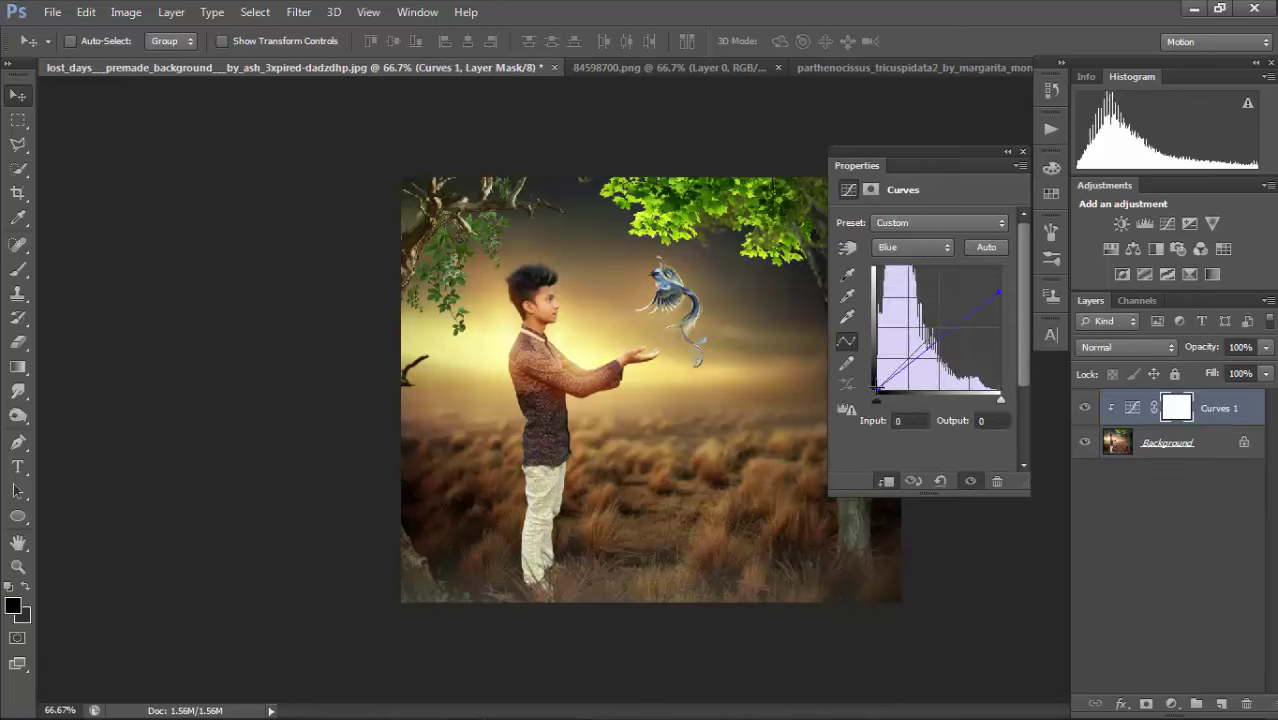
pyautogui.moveTo(876, 389); pyautogui.dragTo(877, 383)
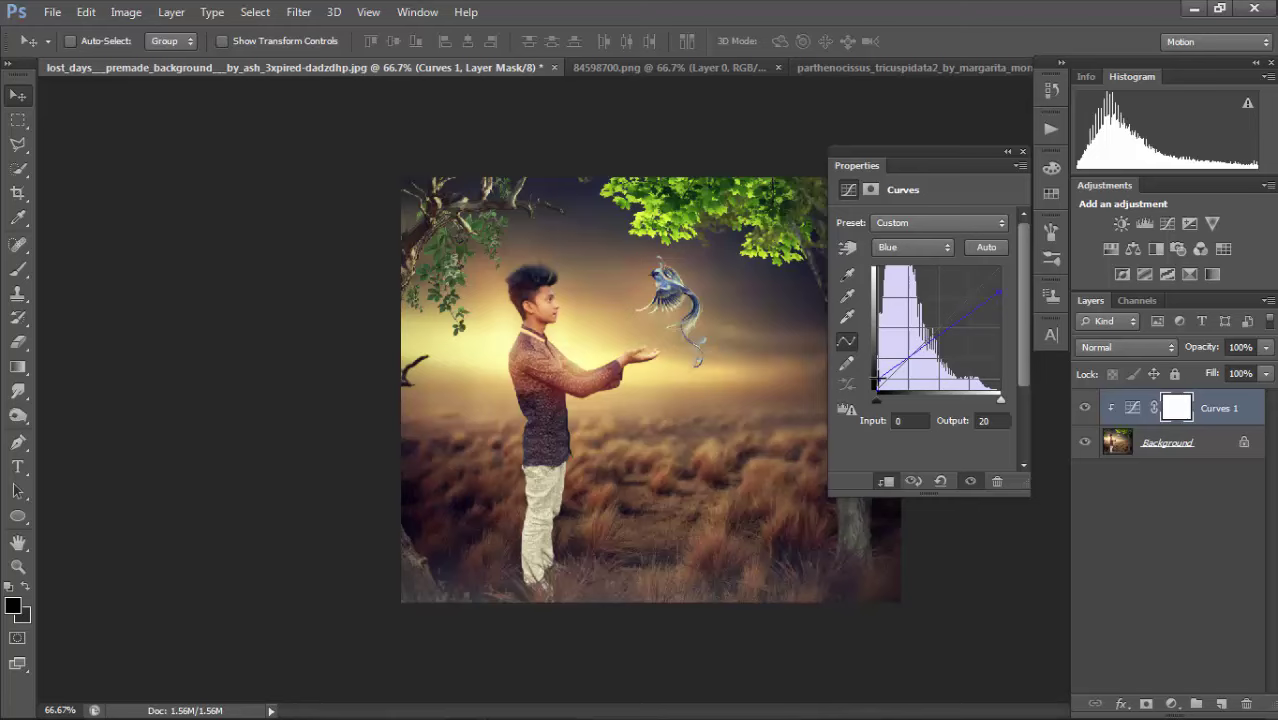
pyautogui.moveTo(878, 379); pyautogui.dragTo(879, 379)
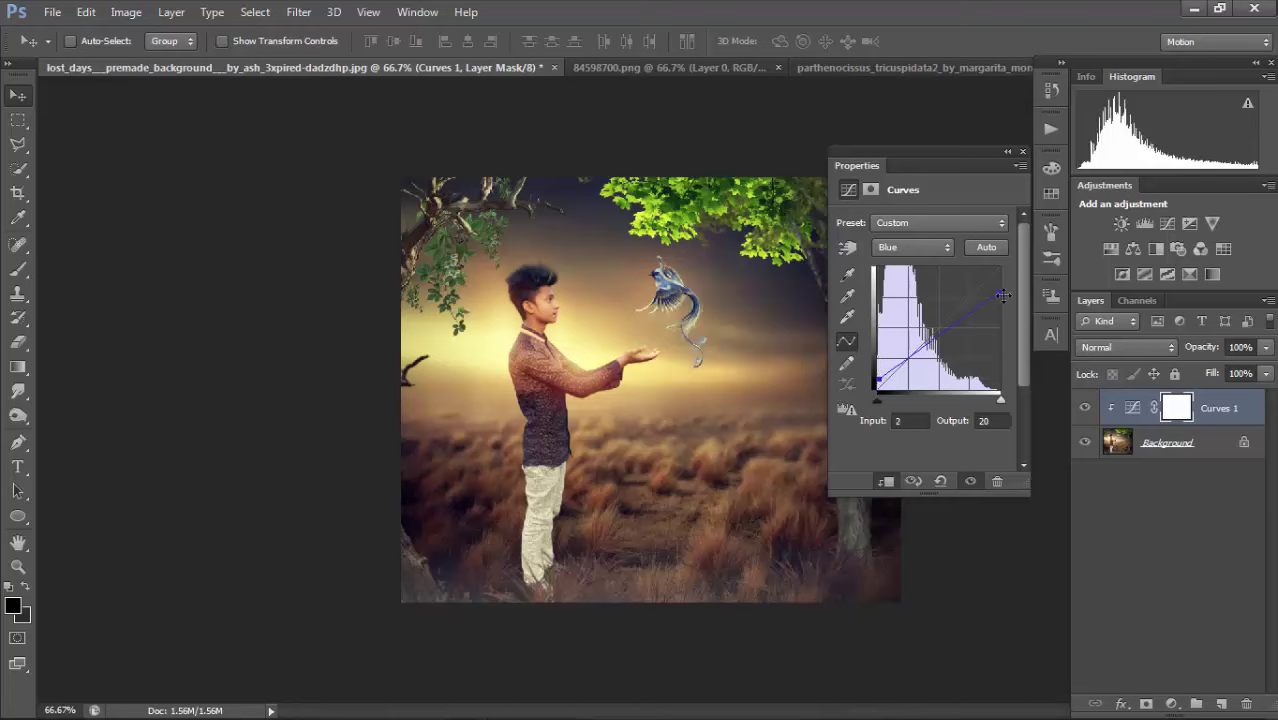
pyautogui.moveTo(1003, 295); pyautogui.dragTo(997, 285)
pyautogui.click(1051, 295)
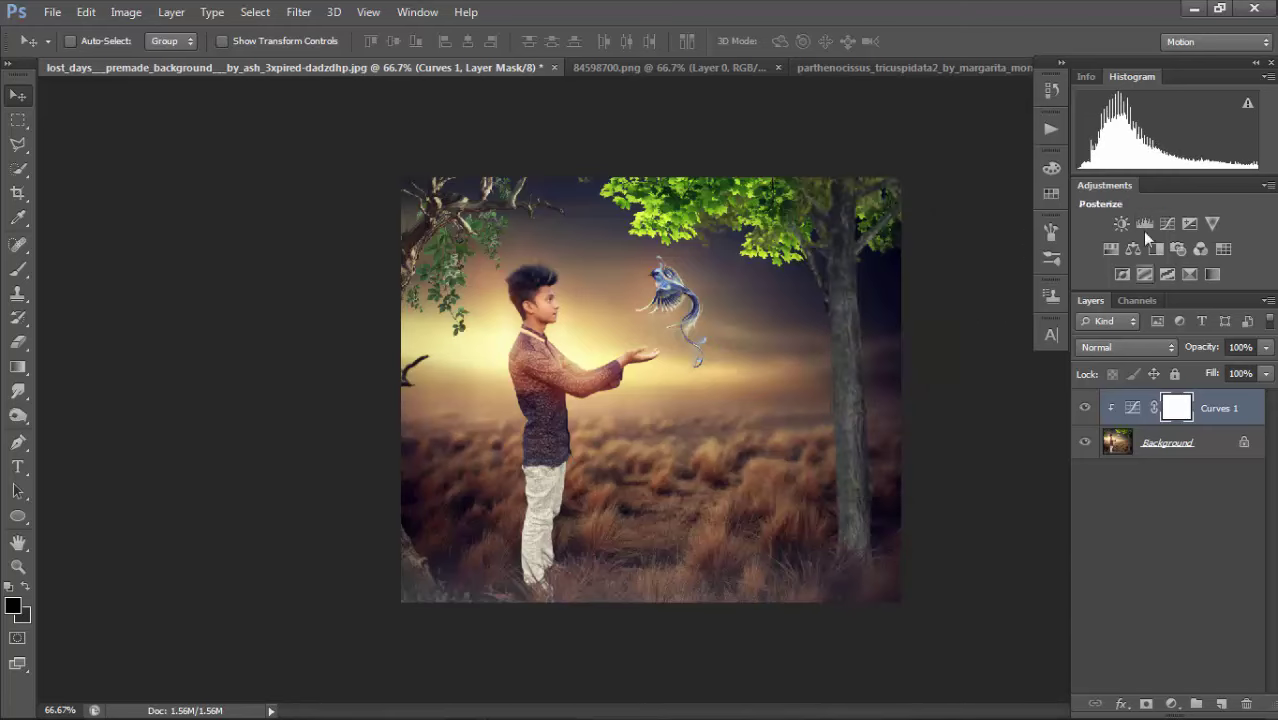
# Add a Levels adjustment above the curves and set the Red channel's shadow input to 8.
pyautogui.click(1143, 222)
pyautogui.click(903, 257)
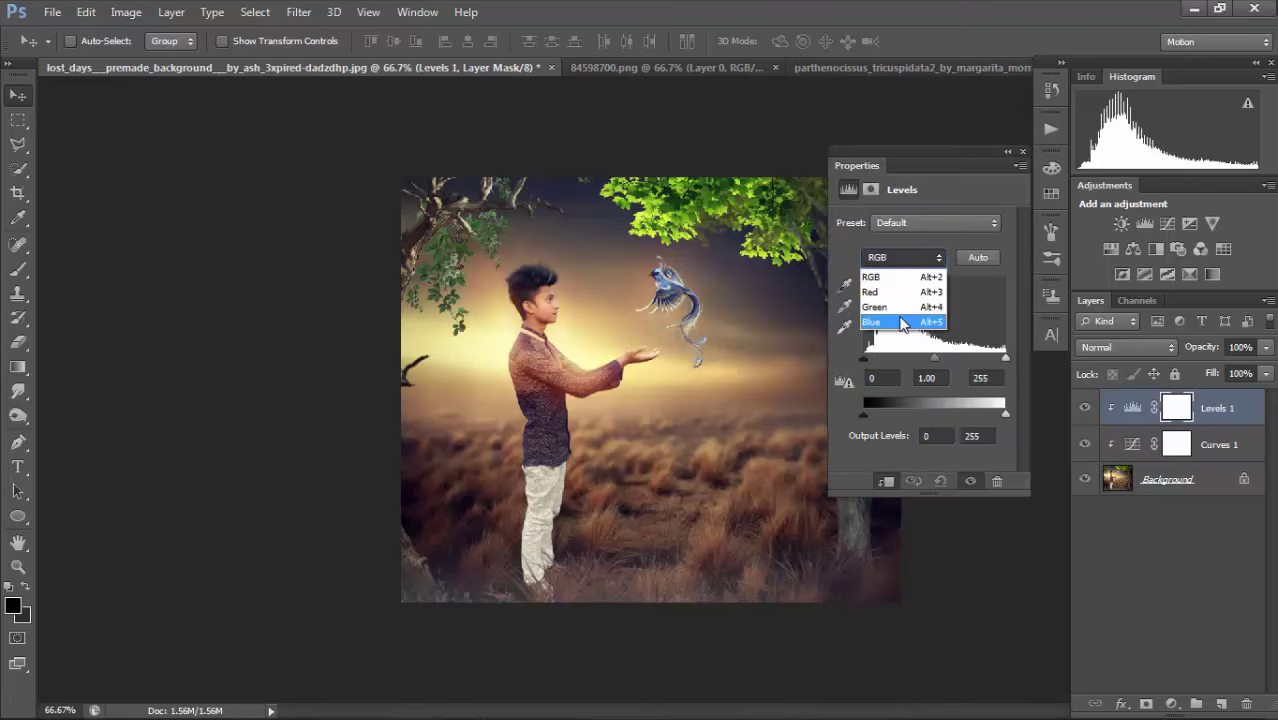
pyautogui.click(906, 292)
pyautogui.moveTo(867, 366); pyautogui.dragTo(871, 365)
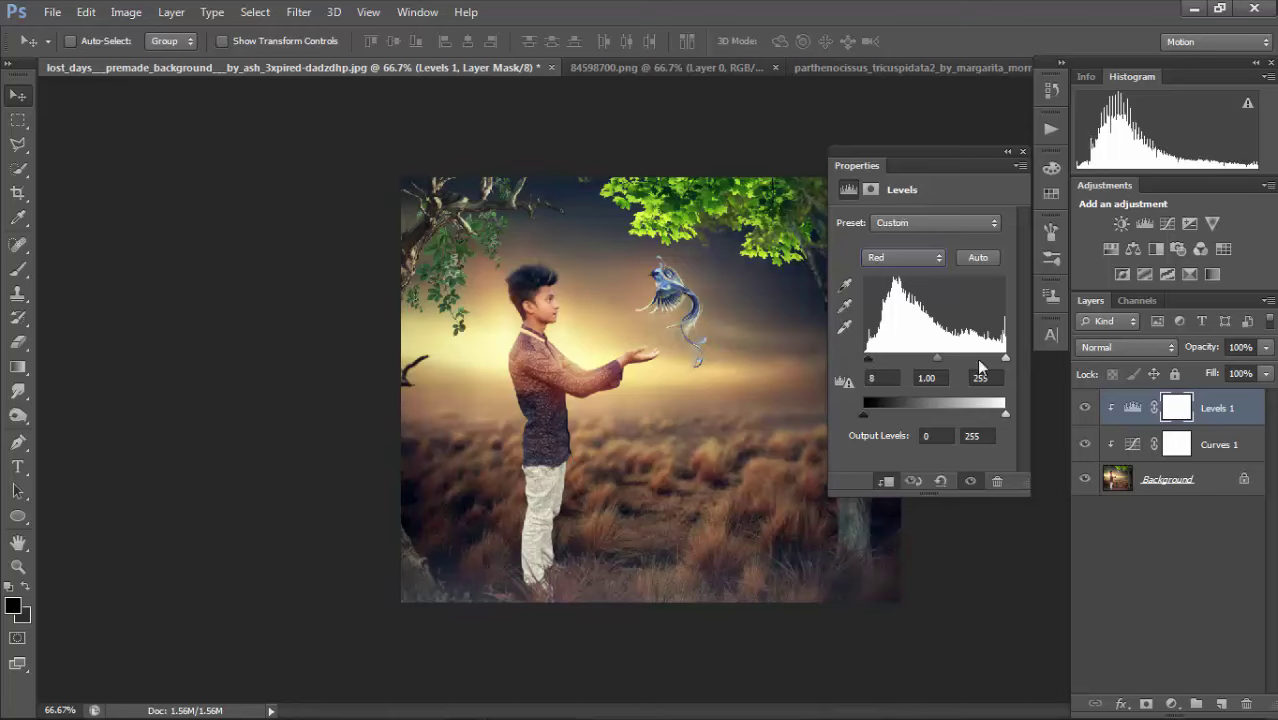
pyautogui.moveTo(1000, 365); pyautogui.dragTo(1006, 365)
pyautogui.click(1022, 151)
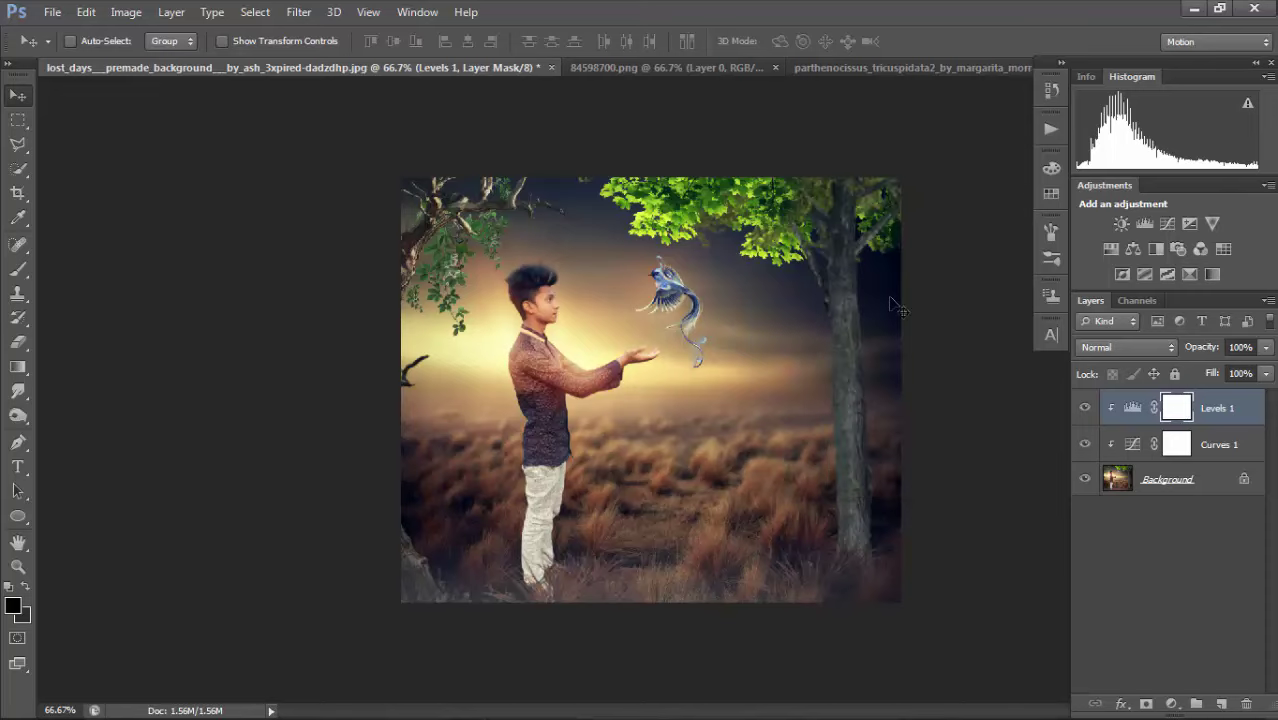
# Open Selective Color on the background layer and set the Greens to cyan -48% and magenta +100%, adjusting their yellow too.
pyautogui.click(1182, 487)
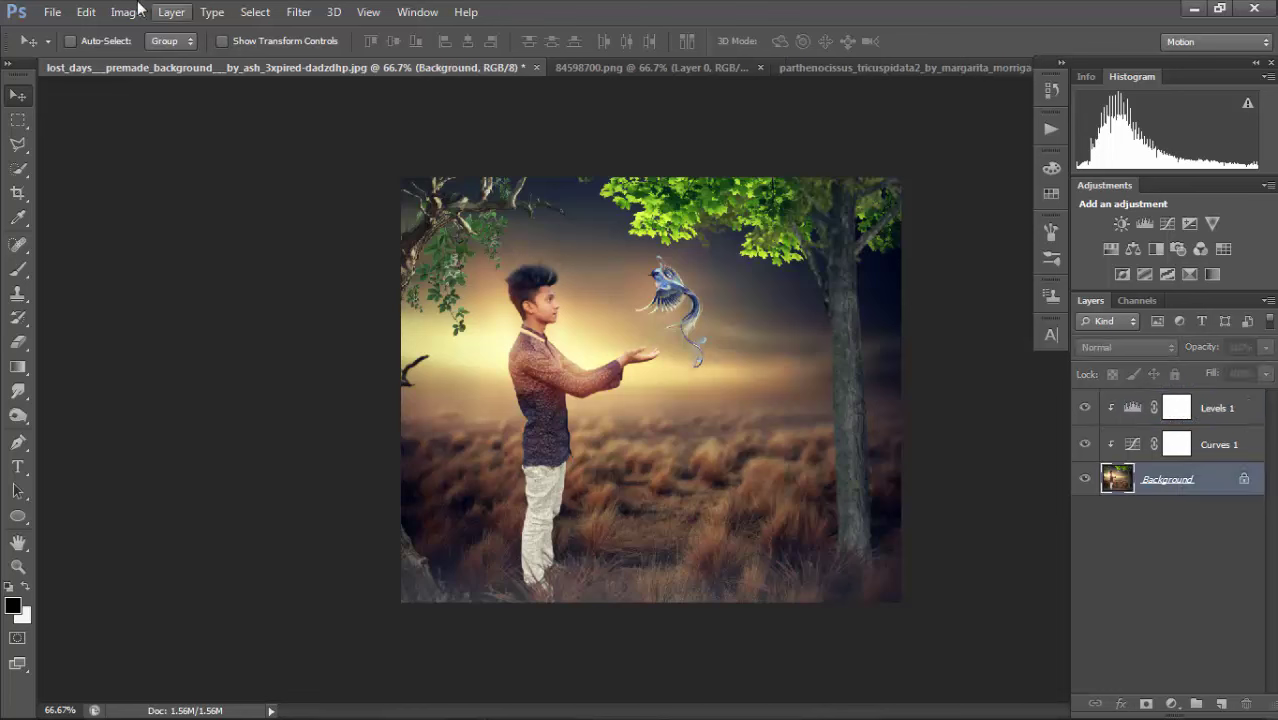
pyautogui.click(126, 12)
pyautogui.moveTo(155, 59)
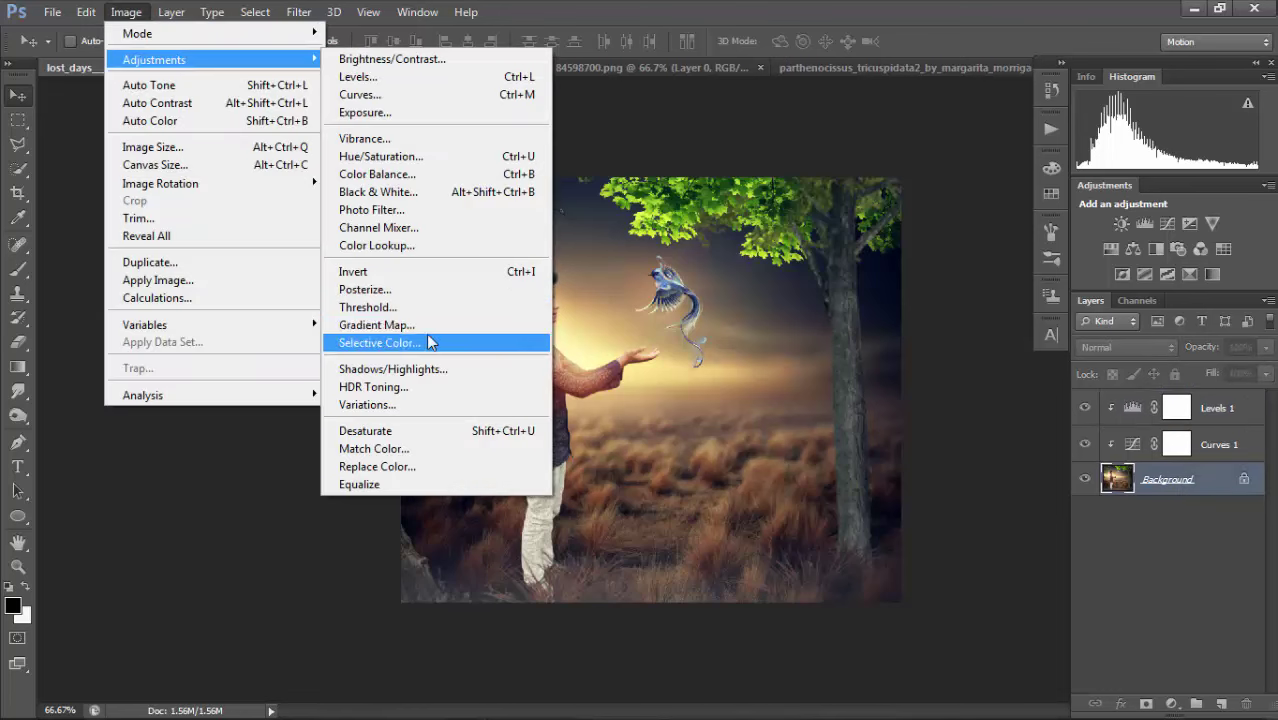
pyautogui.click(379, 342)
pyautogui.click(965, 233)
pyautogui.click(977, 290)
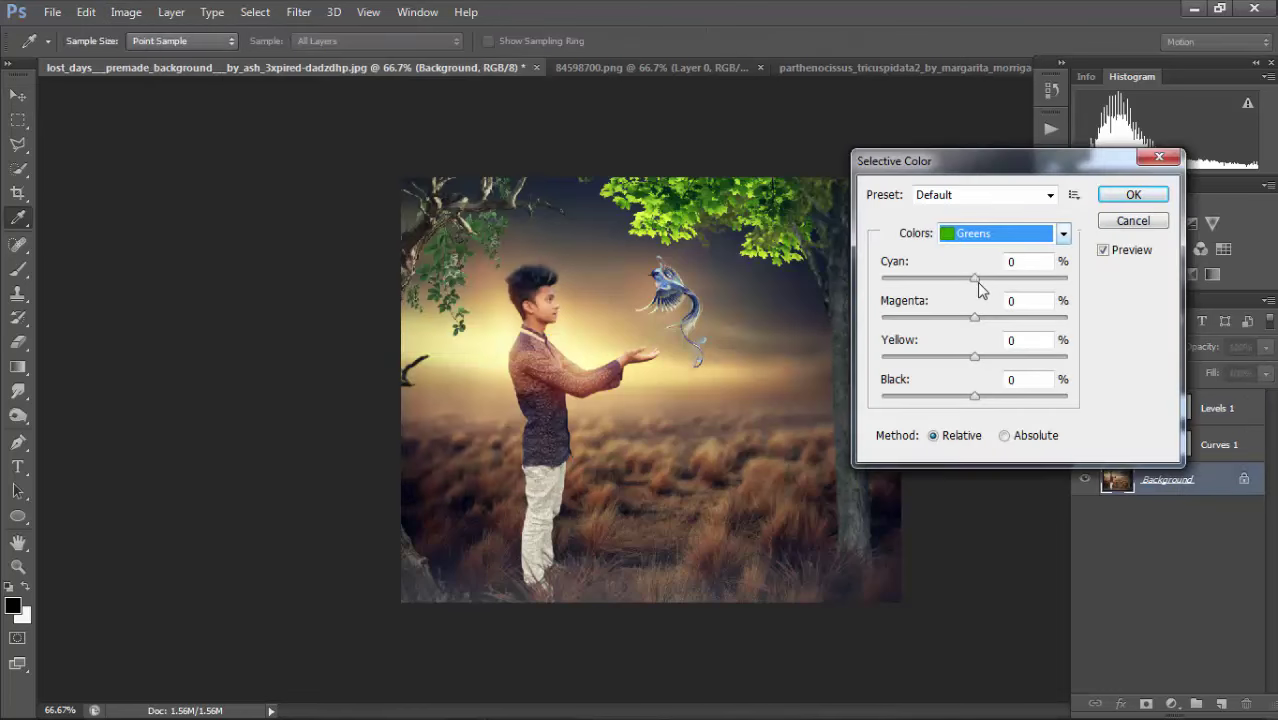
pyautogui.moveTo(976, 279)
pyautogui.mouseDown()
pyautogui.moveTo(925, 278)
pyautogui.moveTo(1042, 293)
pyautogui.moveTo(955, 266)
pyautogui.mouseUp()
pyautogui.click(930, 277)
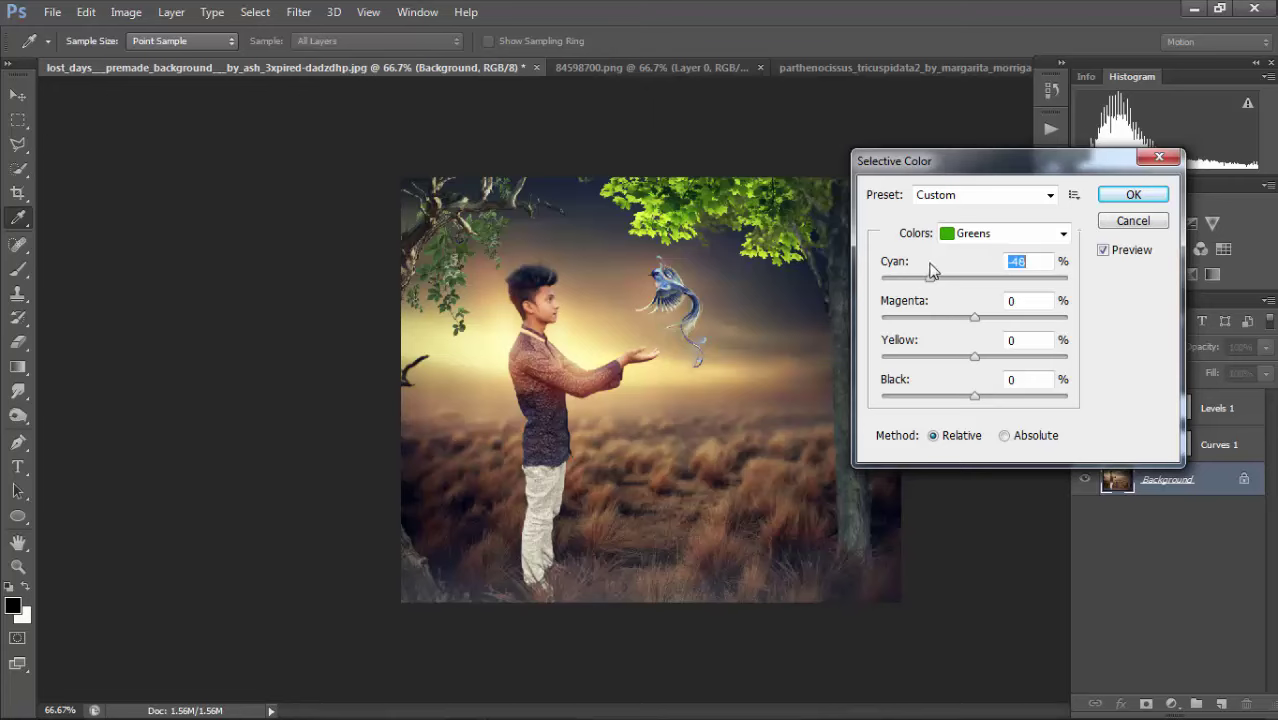
pyautogui.moveTo(976, 318); pyautogui.dragTo(1067, 339)
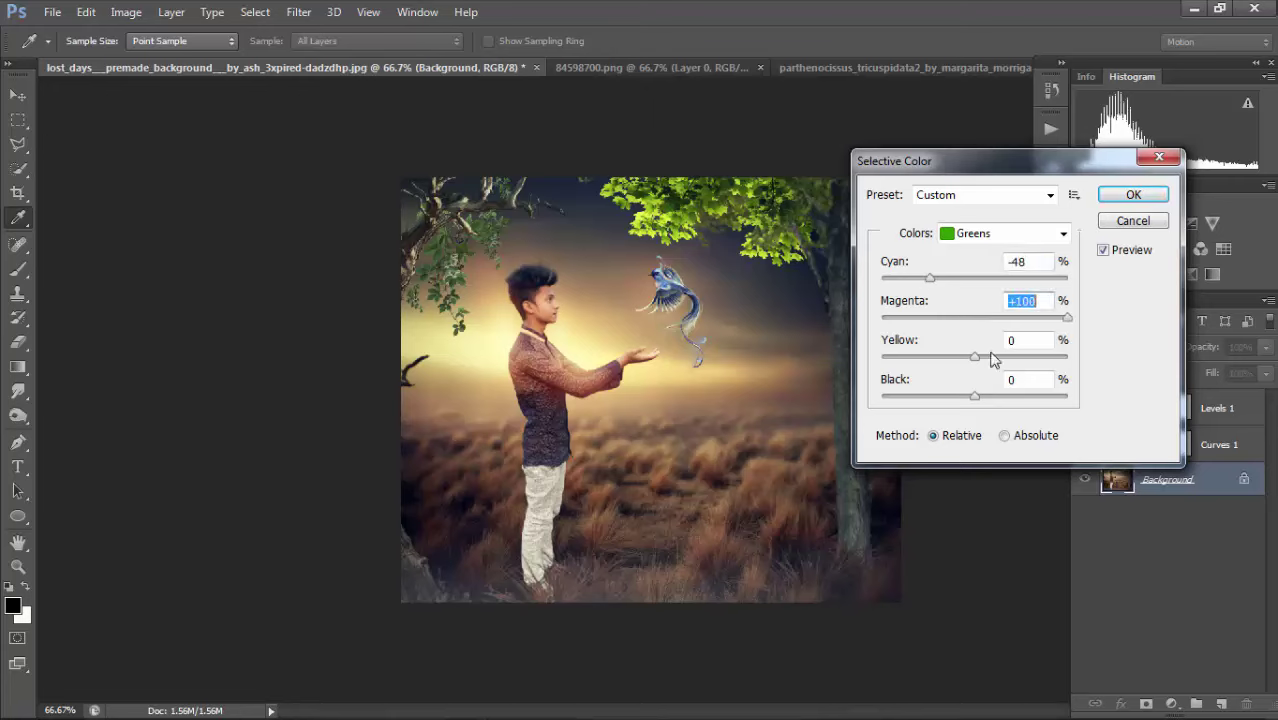
pyautogui.moveTo(976, 357); pyautogui.dragTo(1031, 398)
# Set the Selective Color Yellows to cyan -12%, magenta -9%, yellow -19% and black +8%.
pyautogui.moveTo(930, 279); pyautogui.dragTo(982, 395)
pyautogui.click(960, 233)
pyautogui.click(972, 276)
pyautogui.click(960, 233)
pyautogui.click(970, 264)
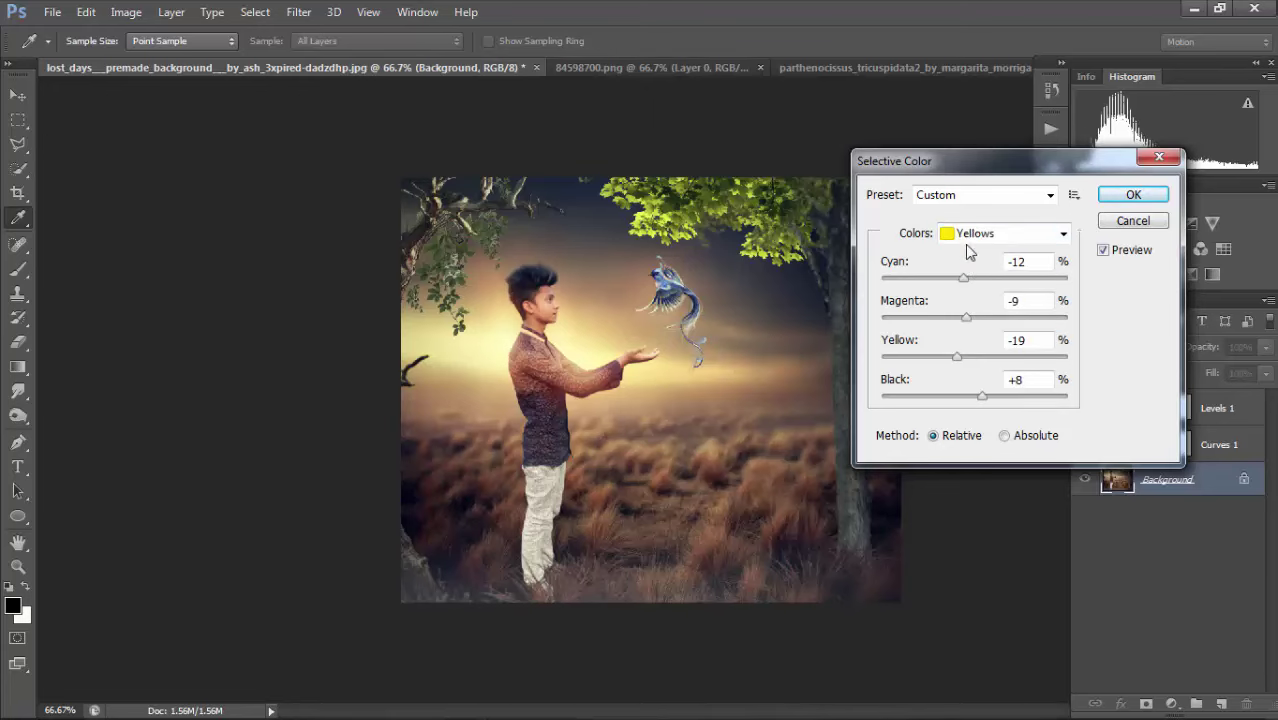
# Set the Selective Color Reds to cyan +13% and black -9%, and apply the correction.
pyautogui.click(975, 233)
pyautogui.click(973, 252)
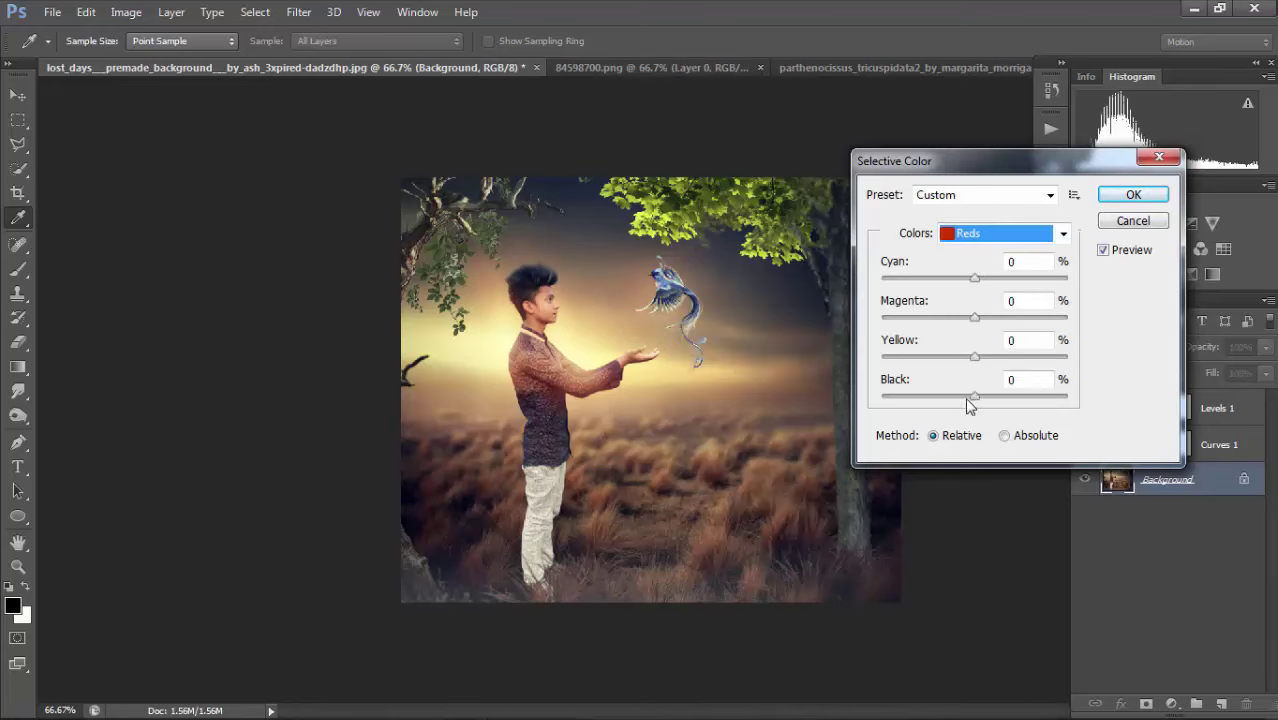
pyautogui.click(968, 403)
pyautogui.moveTo(977, 280)
pyautogui.mouseDown()
pyautogui.moveTo(1015, 287)
pyautogui.moveTo(956, 281)
pyautogui.moveTo(1003, 285)
pyautogui.moveTo(975, 283)
pyautogui.moveTo(987, 285)
pyautogui.mouseUp()
pyautogui.click(1138, 194)
pyautogui.press('v')
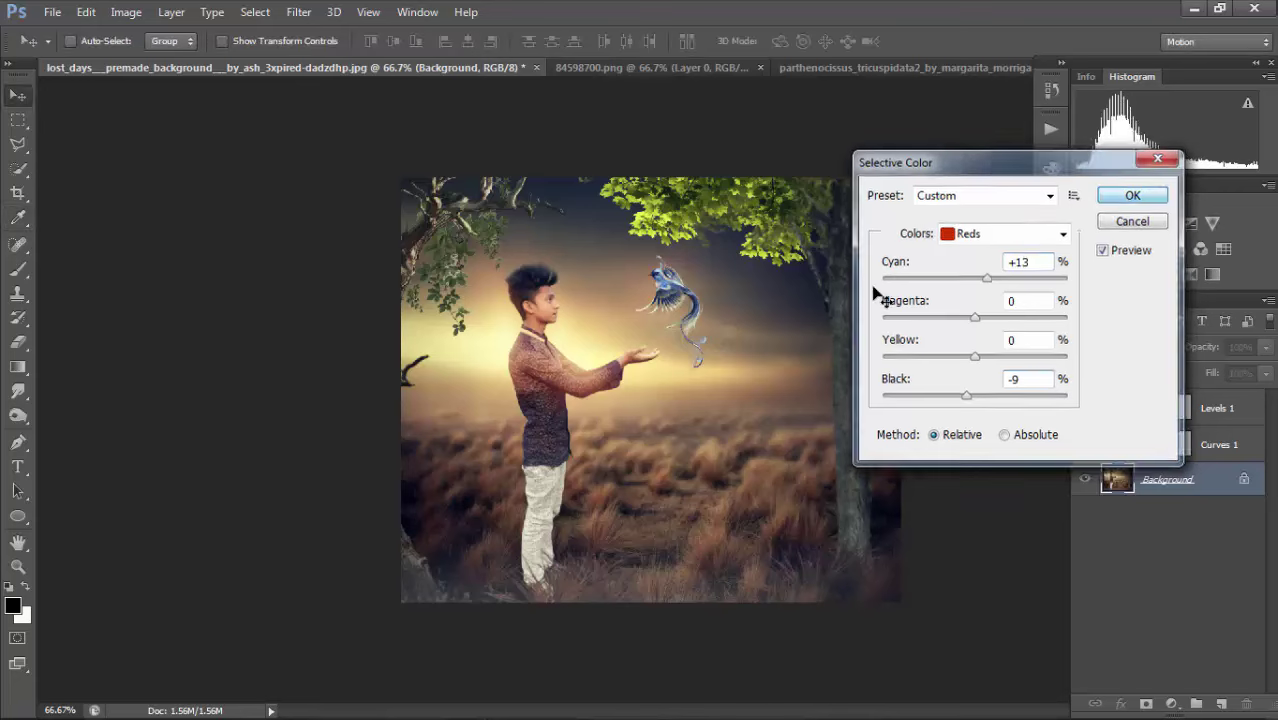
# Flatten the adjustment layers and the background into one layer.
pyautogui.hotkey('ctrl', '-')
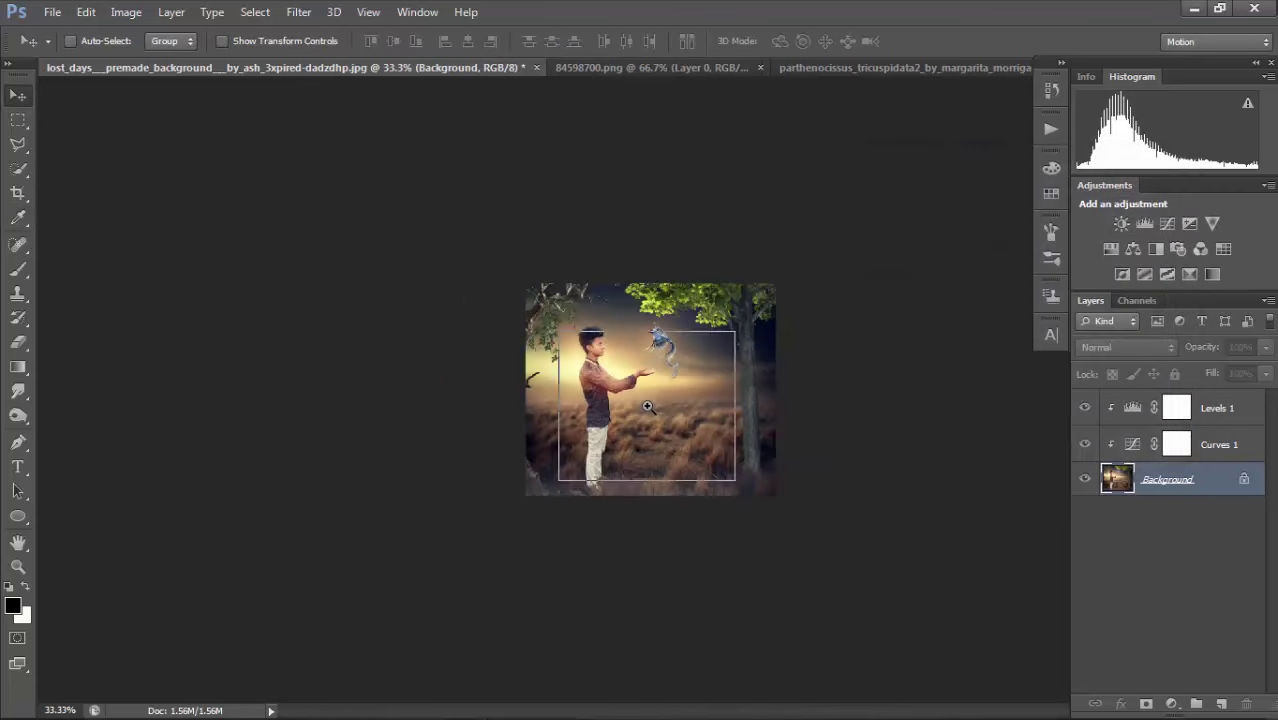
pyautogui.hotkey('ctrl', '+')
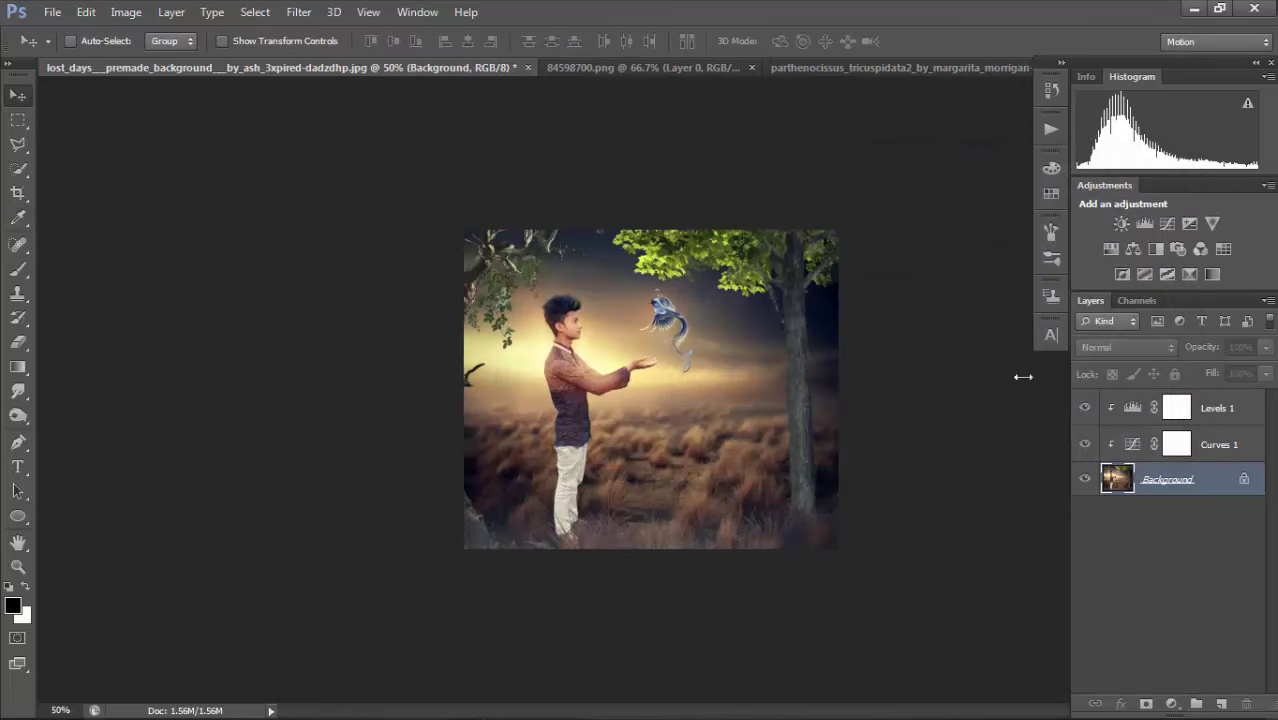
pyautogui.click(186, 12)
pyautogui.click(215, 624)
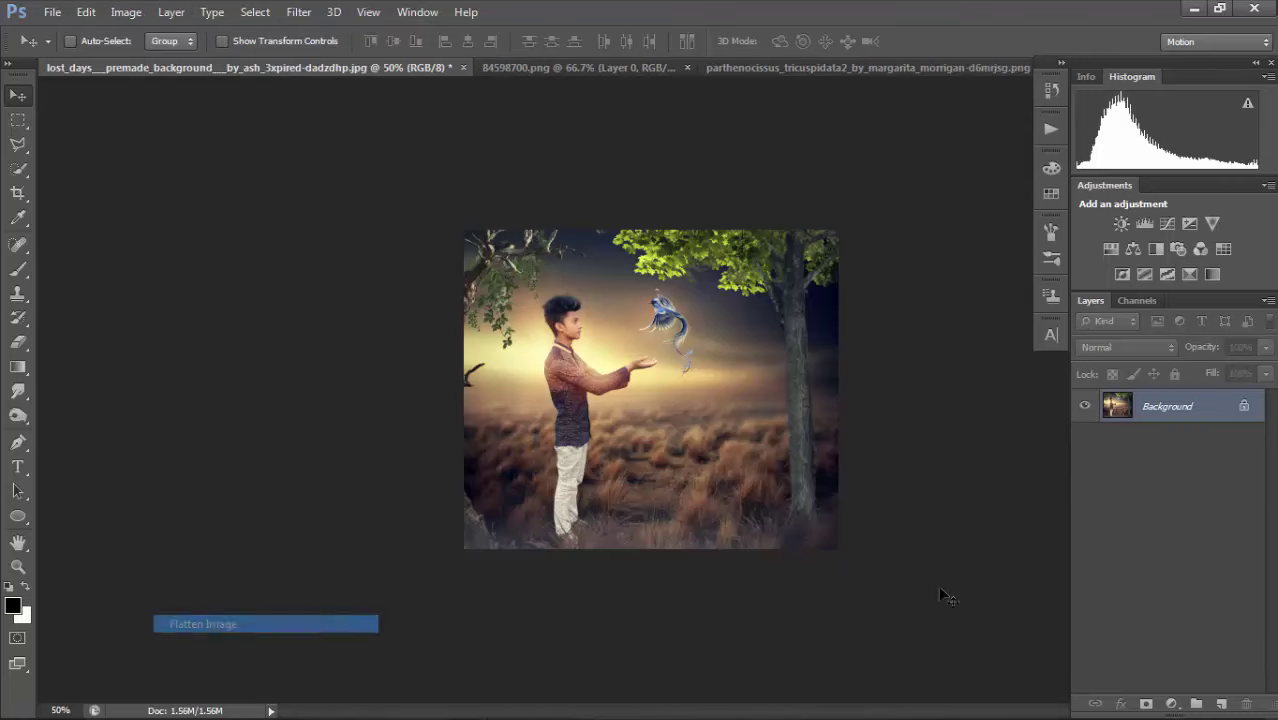
# Add a reversed, dithered radial black-to-transparent Gradient Fill at 199% scale, positioned with its clear center around the man and bird.
pyautogui.click(1175, 705)
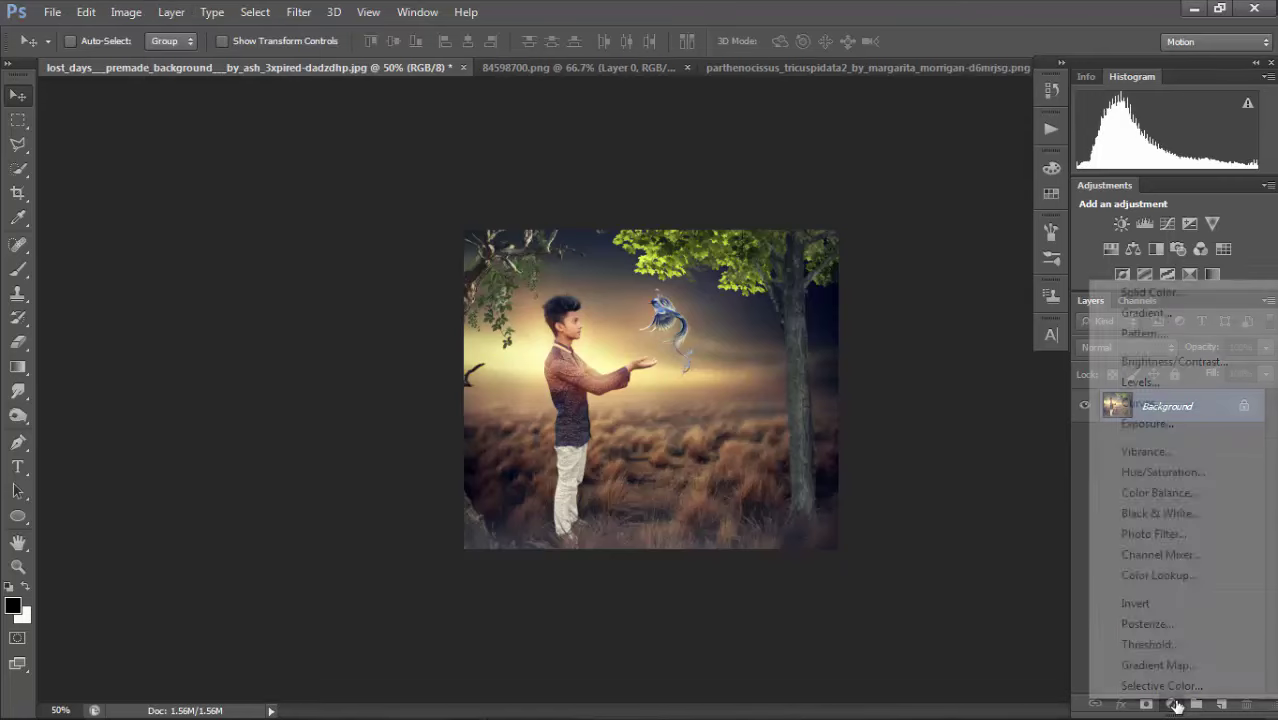
pyautogui.click(1164, 316)
pyautogui.click(892, 246)
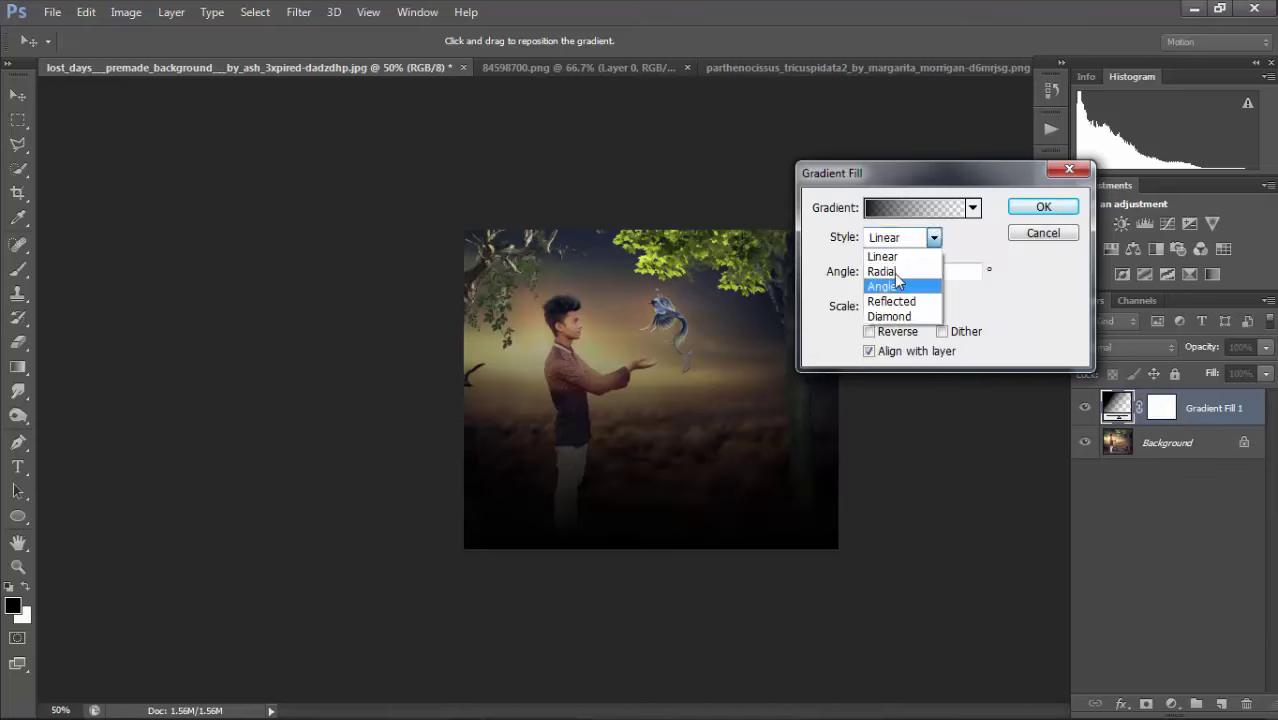
pyautogui.click(884, 271)
pyautogui.click(960, 332)
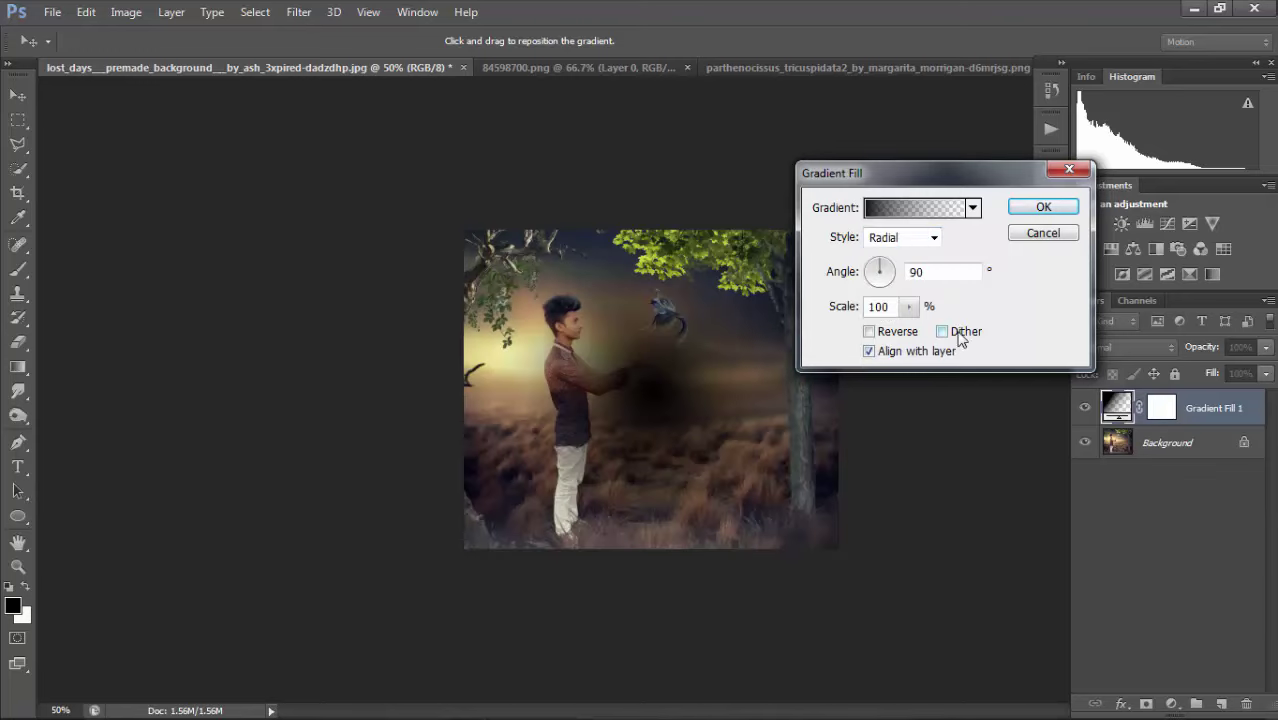
pyautogui.click(889, 336)
pyautogui.moveTo(695, 345); pyautogui.dragTo(660, 313)
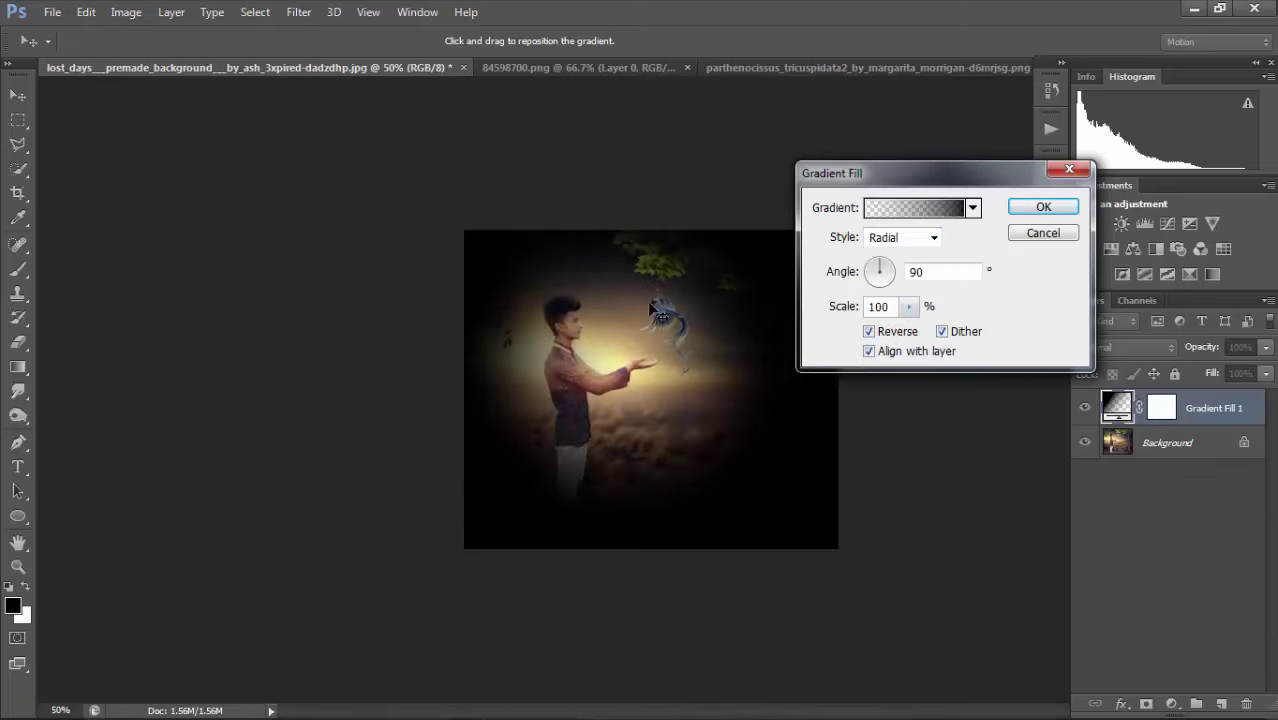
pyautogui.click(908, 306)
pyautogui.moveTo(913, 328); pyautogui.dragTo(920, 333)
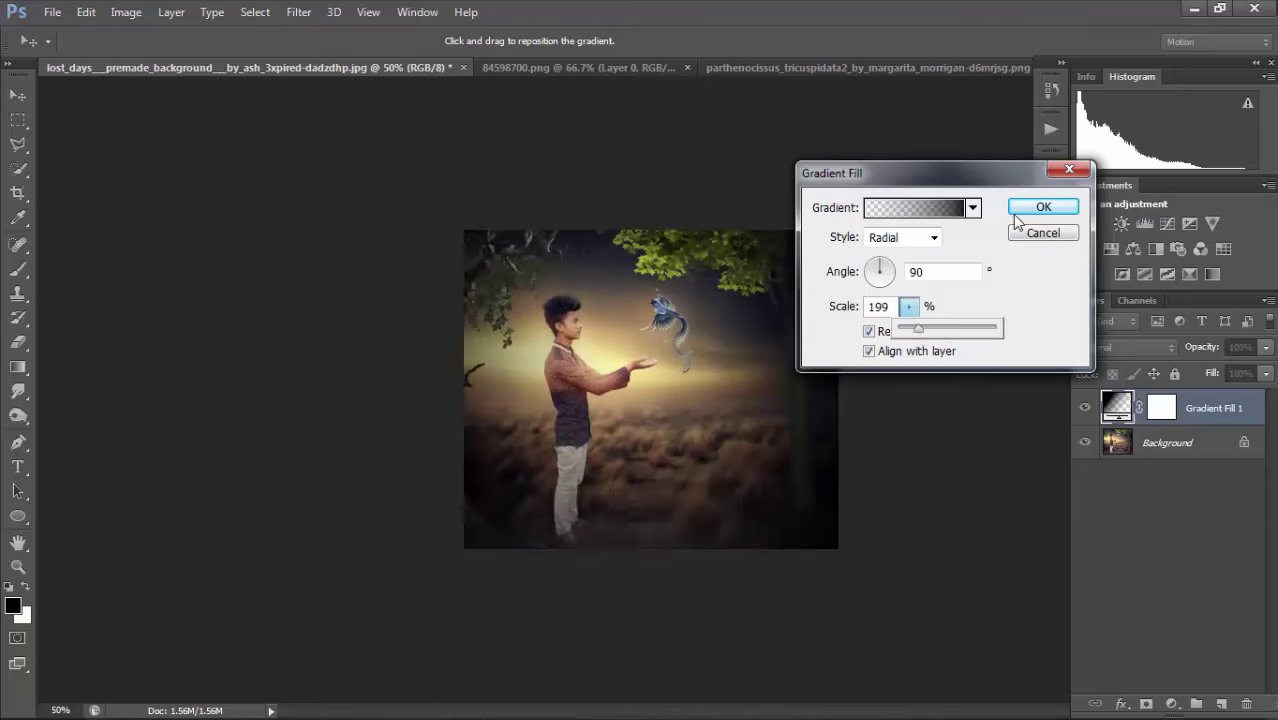
pyautogui.click(1043, 208)
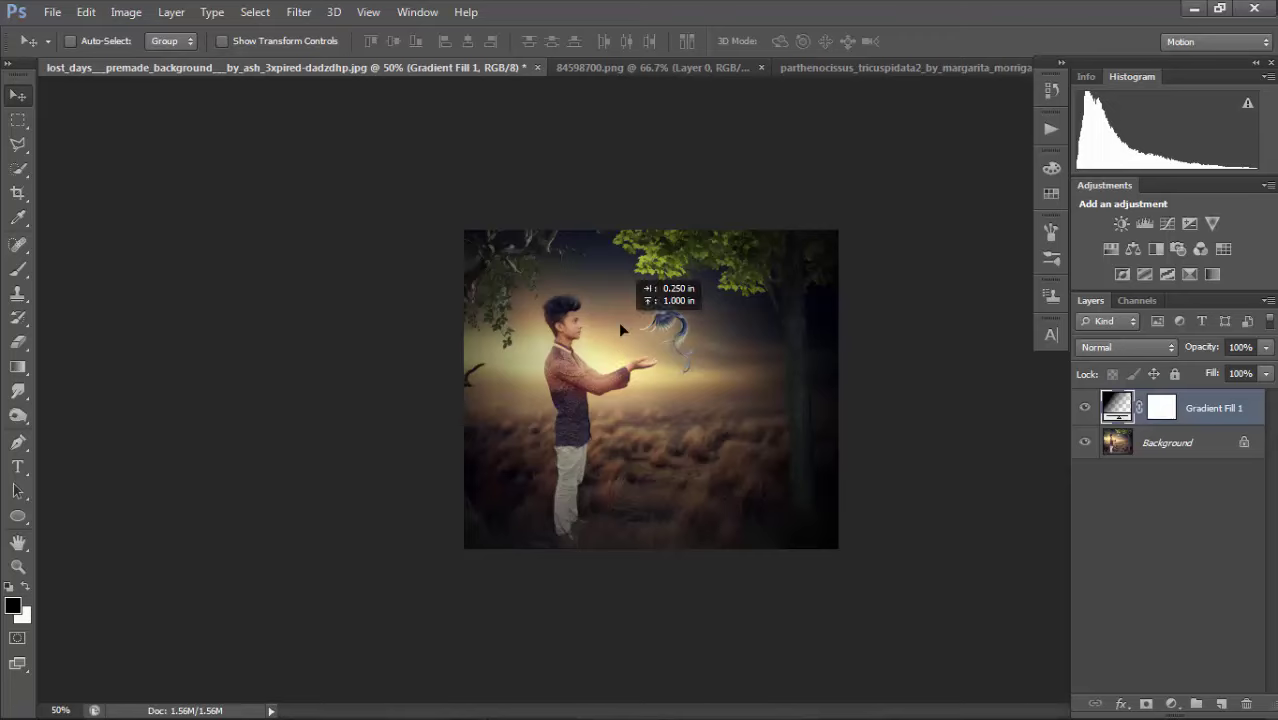
# Merge the gradient fill with a new empty layer to make a pixel vignette layer, and compare the image with it hidden.
pyautogui.click(1224, 704)
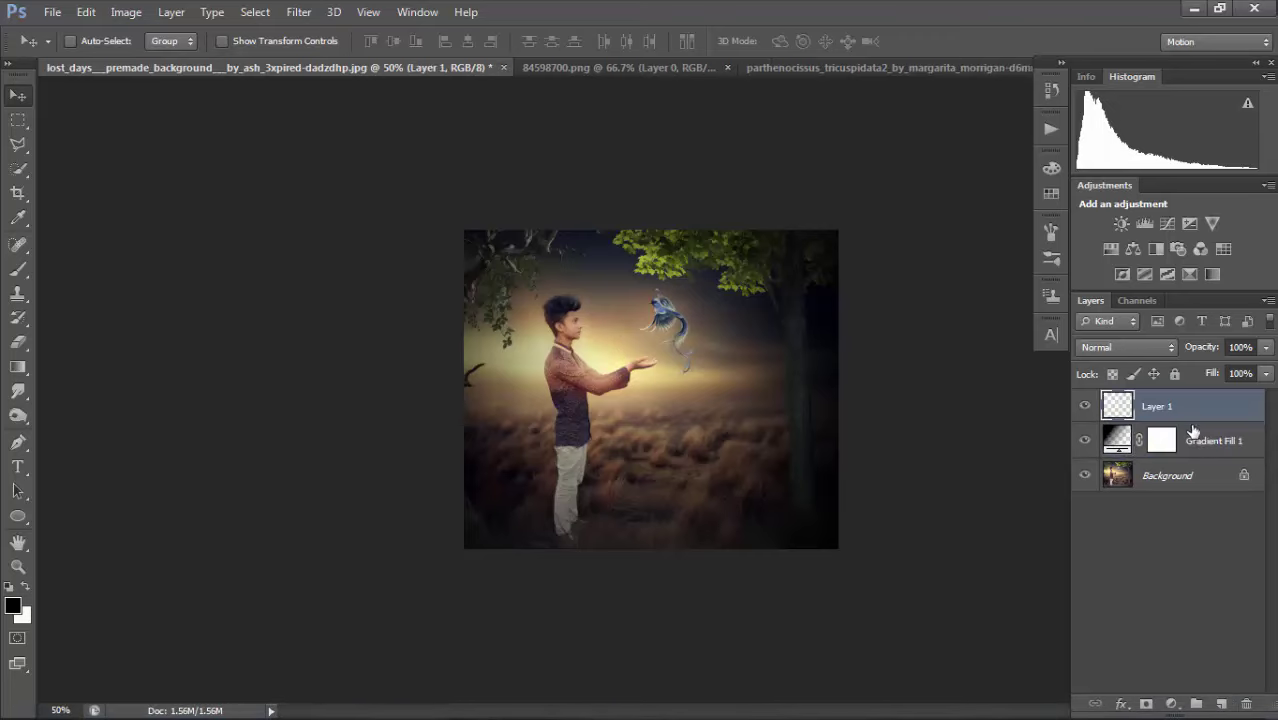
pyautogui.keyDown('shift'); pyautogui.click(1201, 443); pyautogui.keyUp('shift')
pyautogui.hotkey('ctrl', 'e')
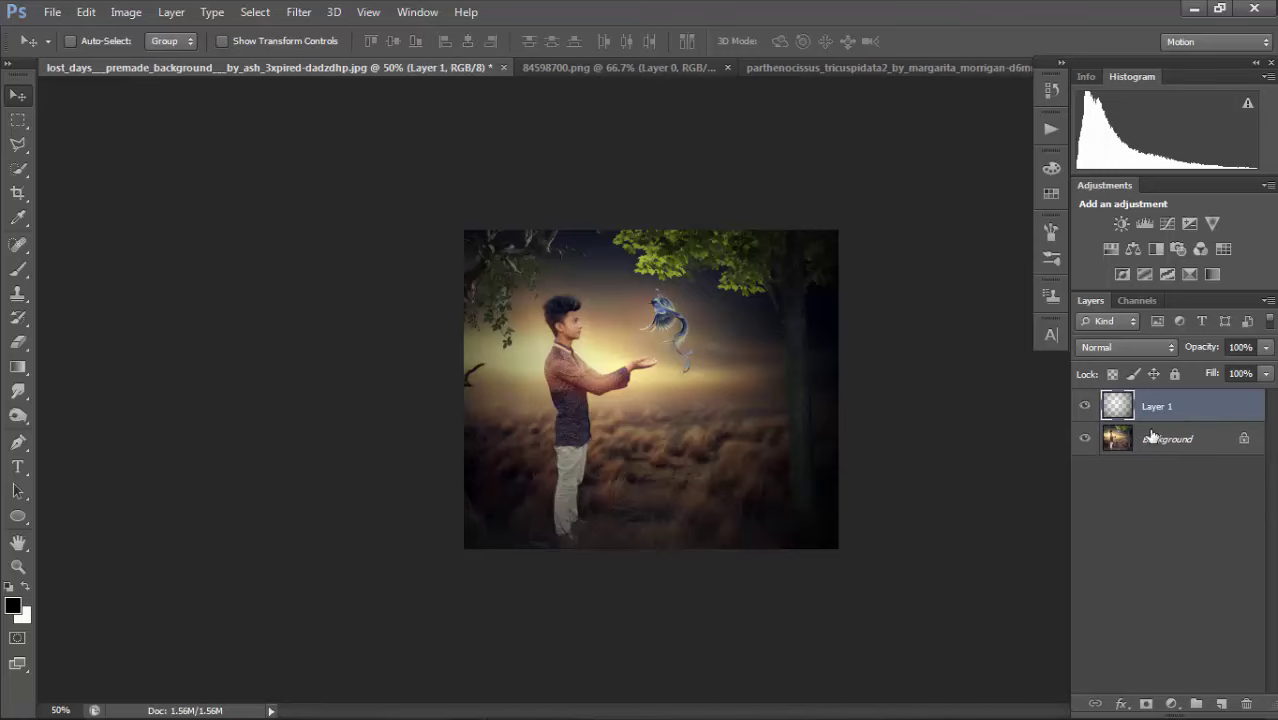
pyautogui.click(1084, 406)
pyautogui.click(1084, 406)
# Erase the vignette over the man and the glowing sky with a soft 500 px Eraser at 100% opacity.
pyautogui.hotkey('ctrl', '+')
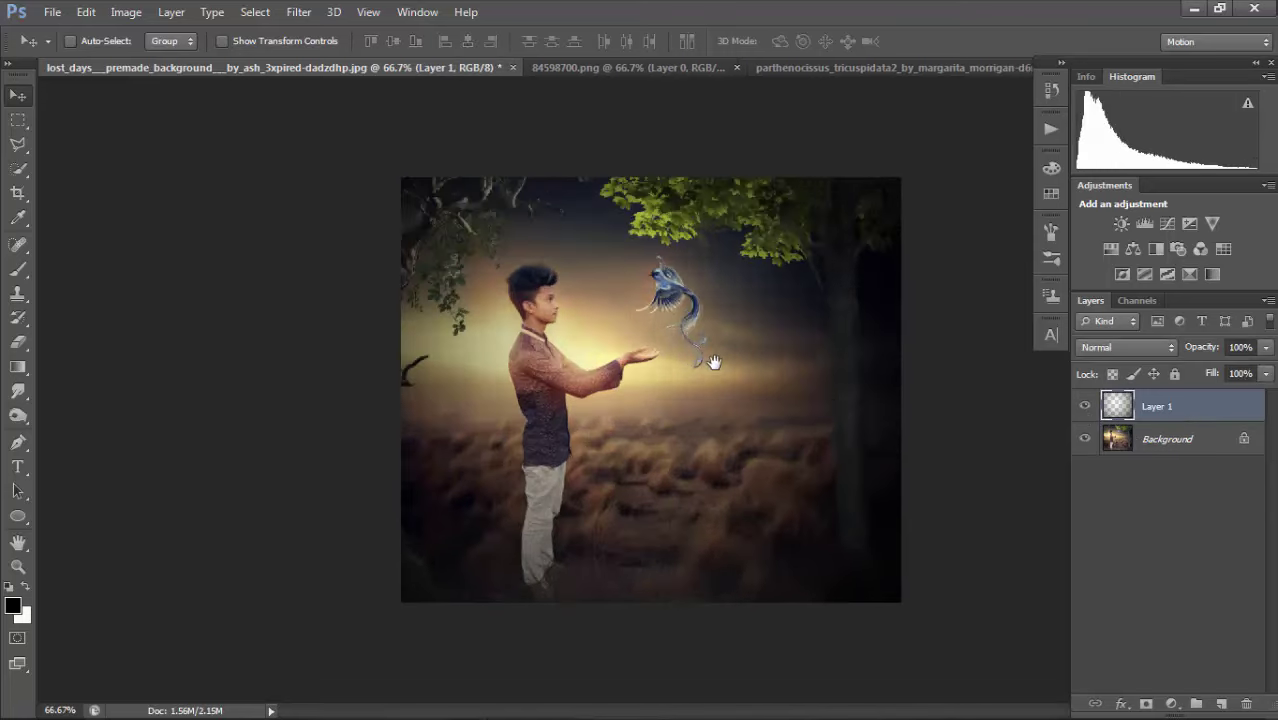
pyautogui.click(18, 342)
pyautogui.press(']')
pyautogui.press(']')
pyautogui.press(']')
pyautogui.press(']')
pyautogui.press(']')
pyautogui.press(']')
pyautogui.press(']')
pyautogui.press(']')
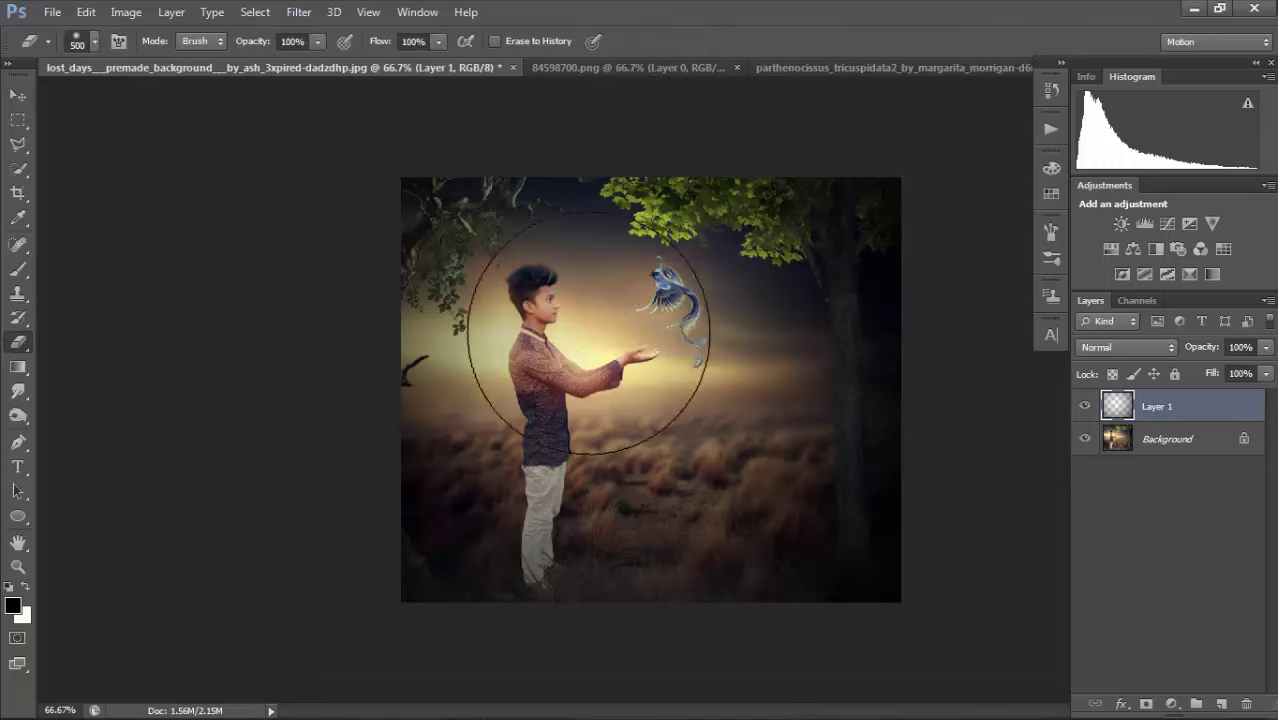
pyautogui.moveTo(562, 314)
pyautogui.mouseDown()
pyautogui.moveTo(548, 314)
pyautogui.moveTo(588, 332)
pyautogui.mouseUp()
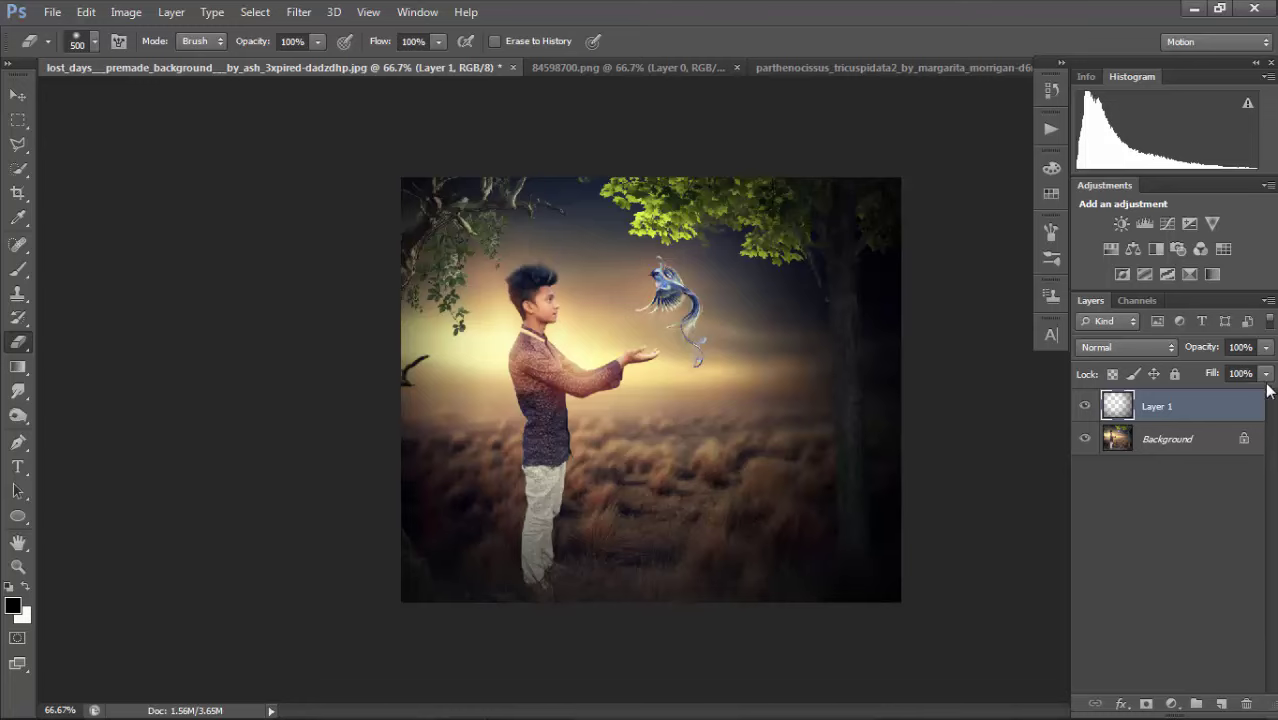
# Duplicate the vignette layer, erasing the copy over the man, and reduce the copy's fill to 23%.
pyautogui.hotkey('ctrl', 'j')
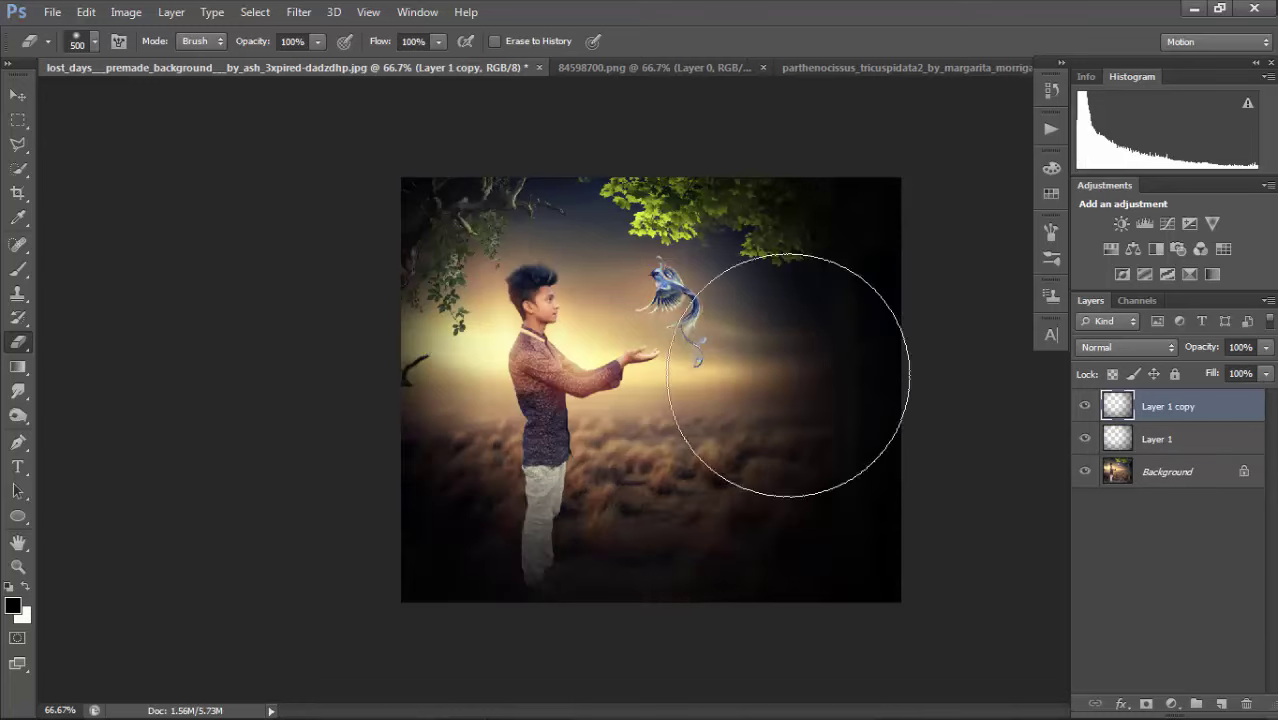
pyautogui.moveTo(587, 382)
pyautogui.mouseDown()
pyautogui.moveTo(568, 379)
pyautogui.moveTo(545, 422)
pyautogui.moveTo(557, 369)
pyautogui.mouseUp()
pyautogui.click(1266, 374)
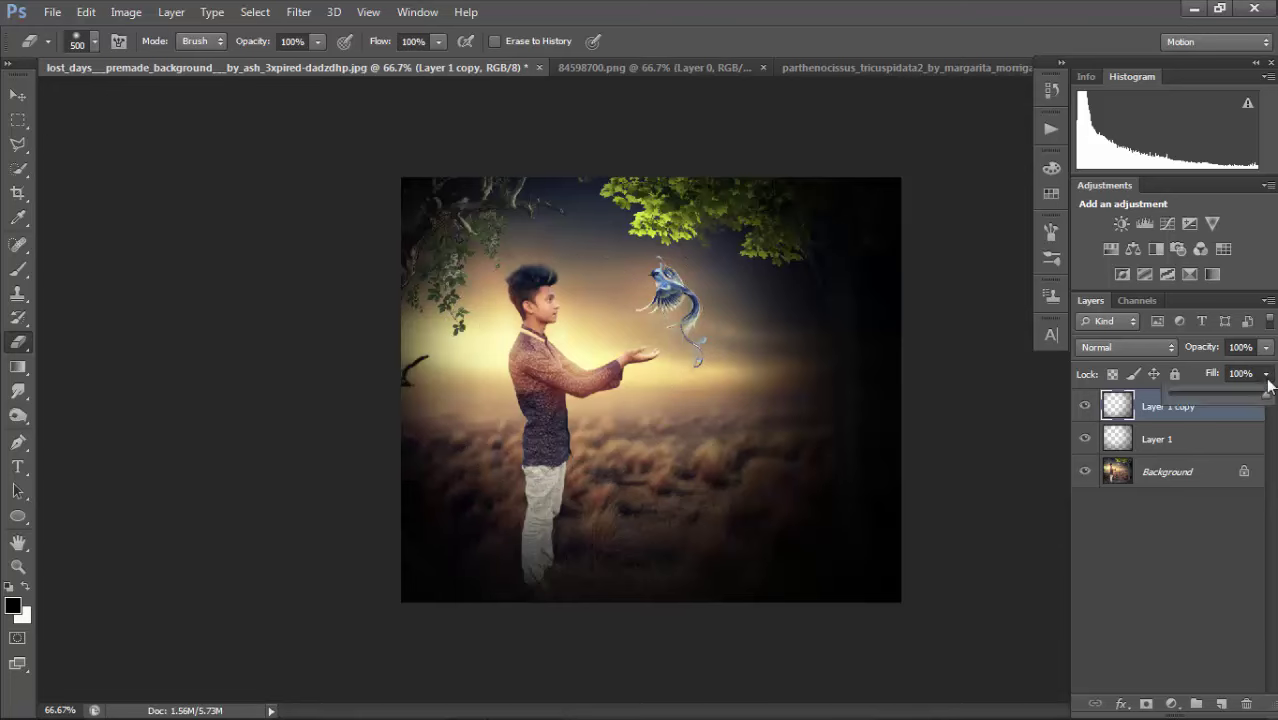
pyautogui.moveTo(1226, 397); pyautogui.dragTo(1193, 395)
pyautogui.click(1085, 406)
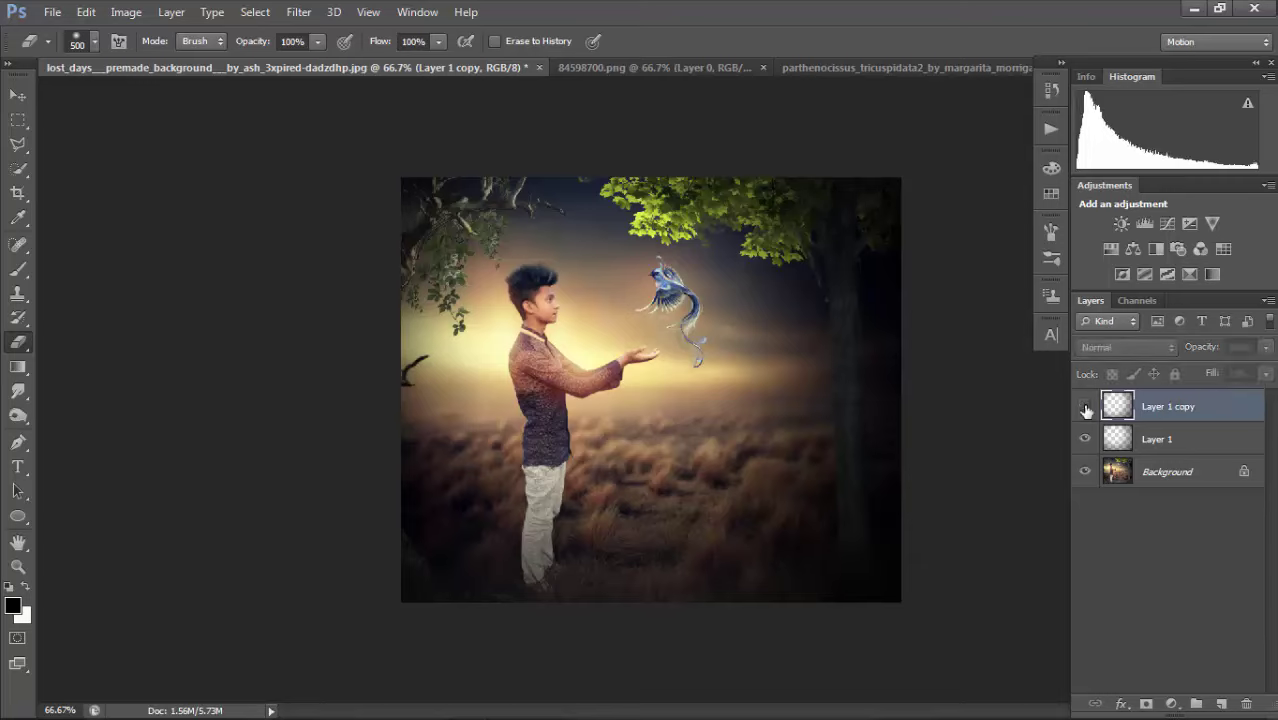
pyautogui.click(1086, 408)
# Set the original vignette layer's fill to 93% and erase it further around the bird with the soft 500 px Eraser.
pyautogui.click(1084, 441)
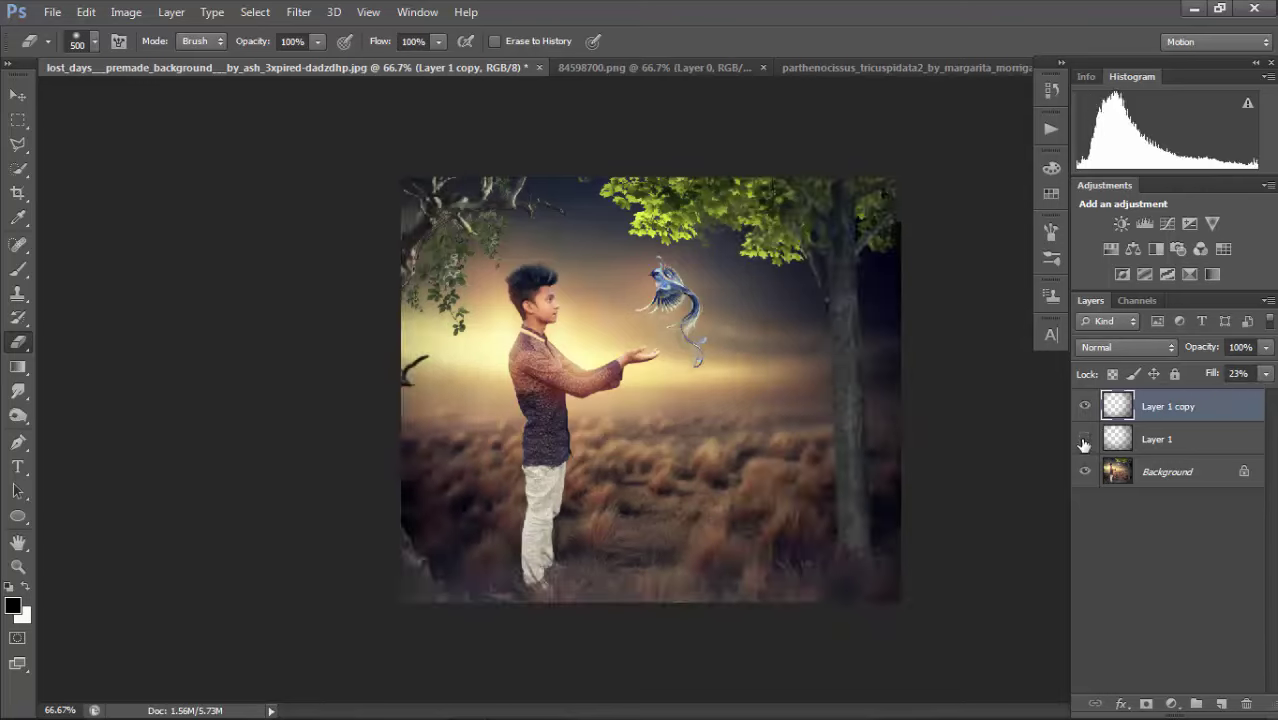
pyautogui.click(1084, 441)
pyautogui.click(1162, 442)
pyautogui.click(1265, 373)
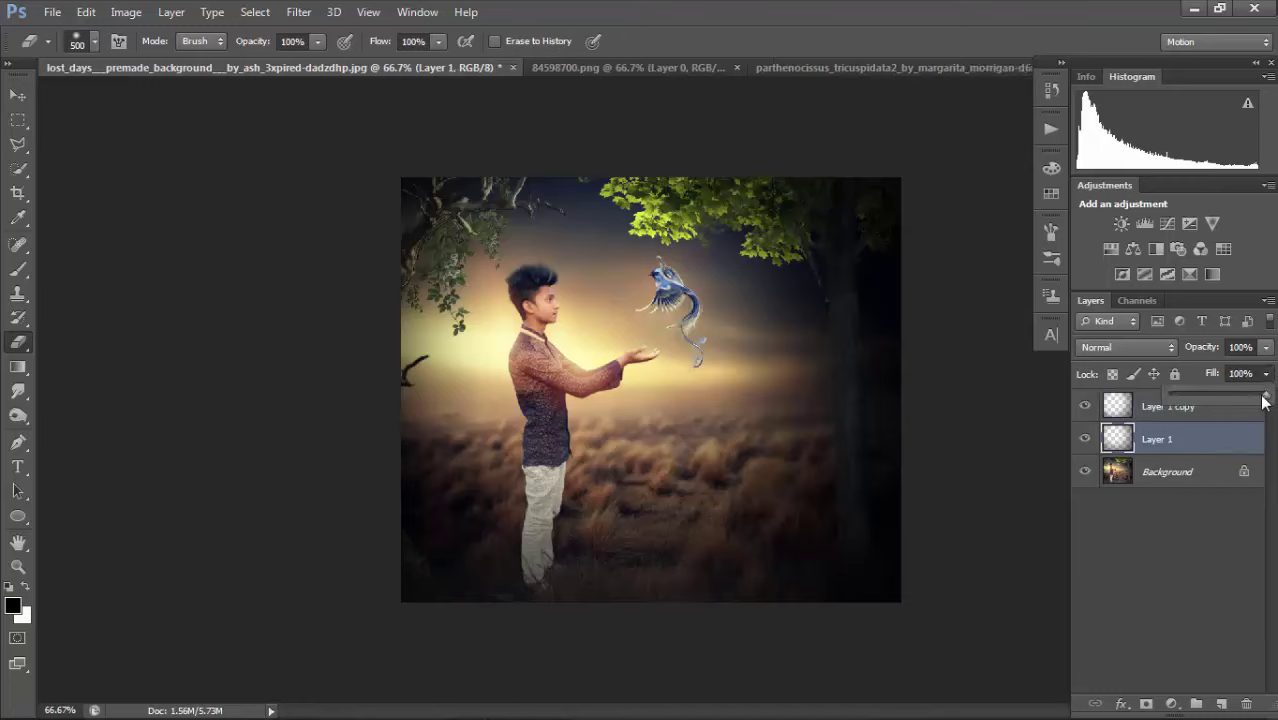
pyautogui.moveTo(1263, 397); pyautogui.dragTo(1259, 397)
pyautogui.click(697, 366)
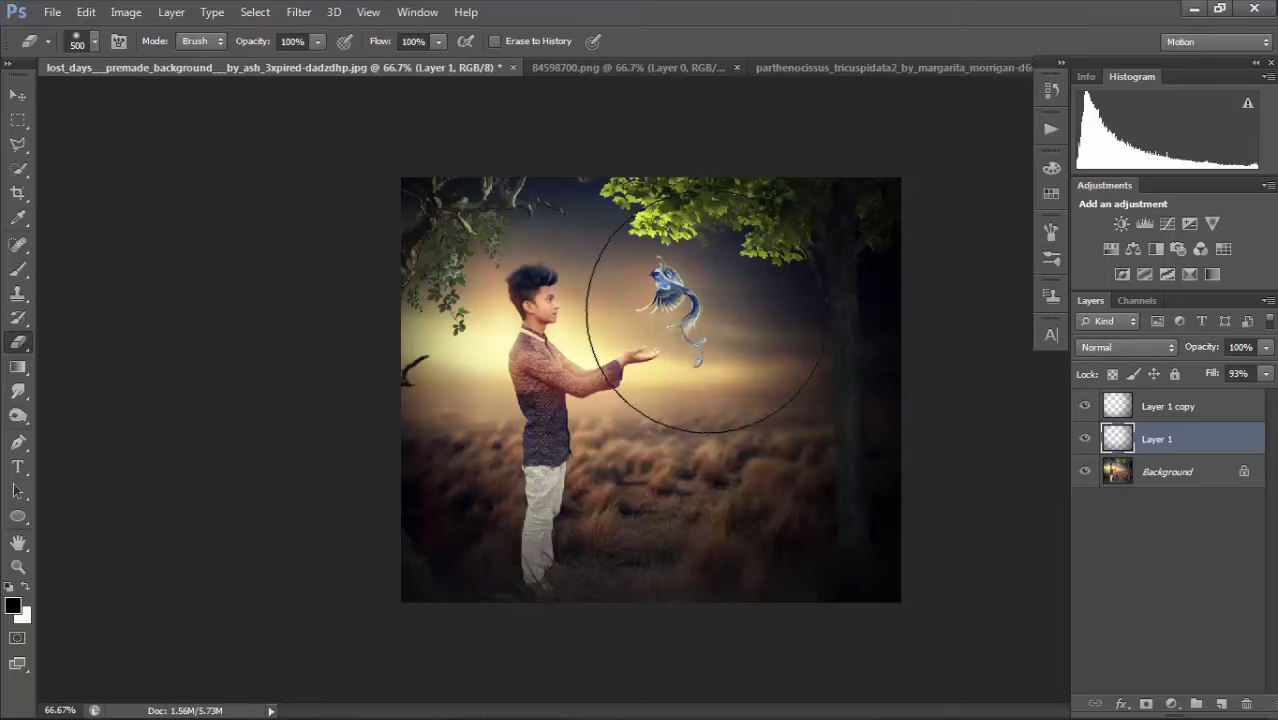
pyautogui.moveTo(706, 314)
pyautogui.mouseDown()
pyautogui.moveTo(673, 322)
pyautogui.moveTo(709, 322)
pyautogui.mouseUp()
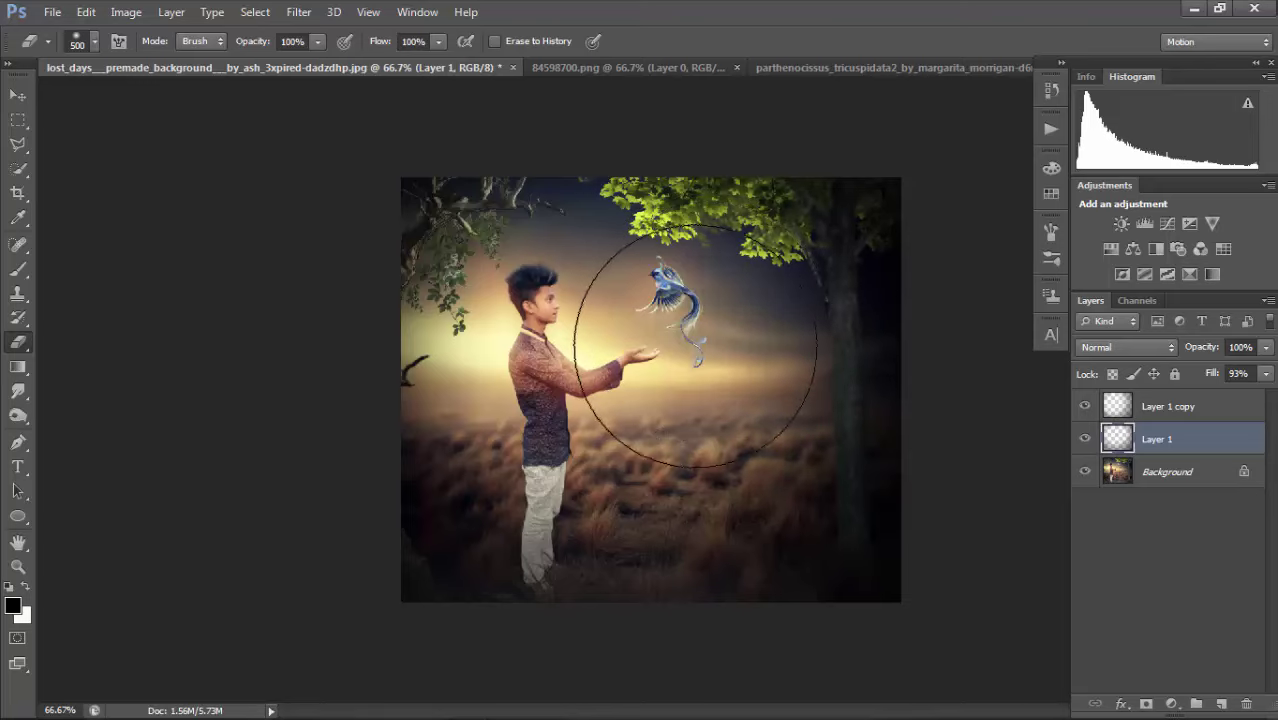
# Flatten the two vignette layers and the background into a single layer.
pyautogui.hotkey('ctrl', '-')
pyautogui.hotkey('ctrl', '-')
pyautogui.hotkey('ctrl', '-')
pyautogui.click(735, 406)
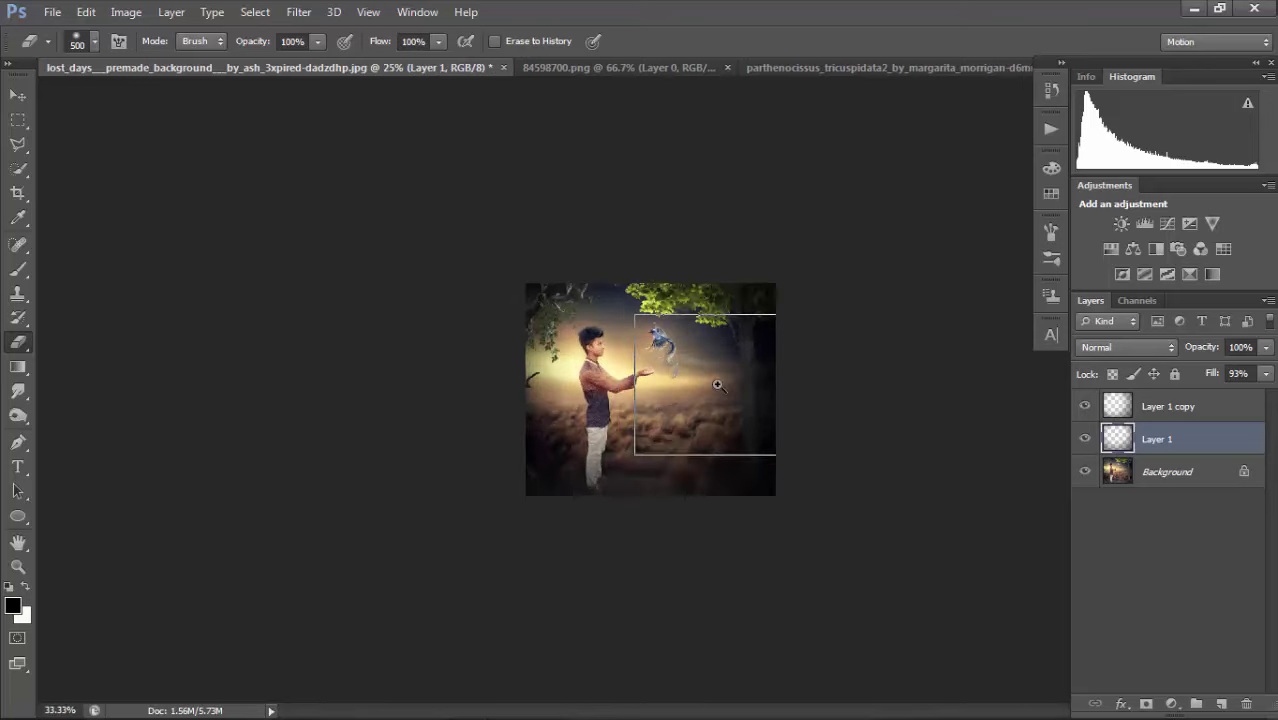
pyautogui.click(735, 406)
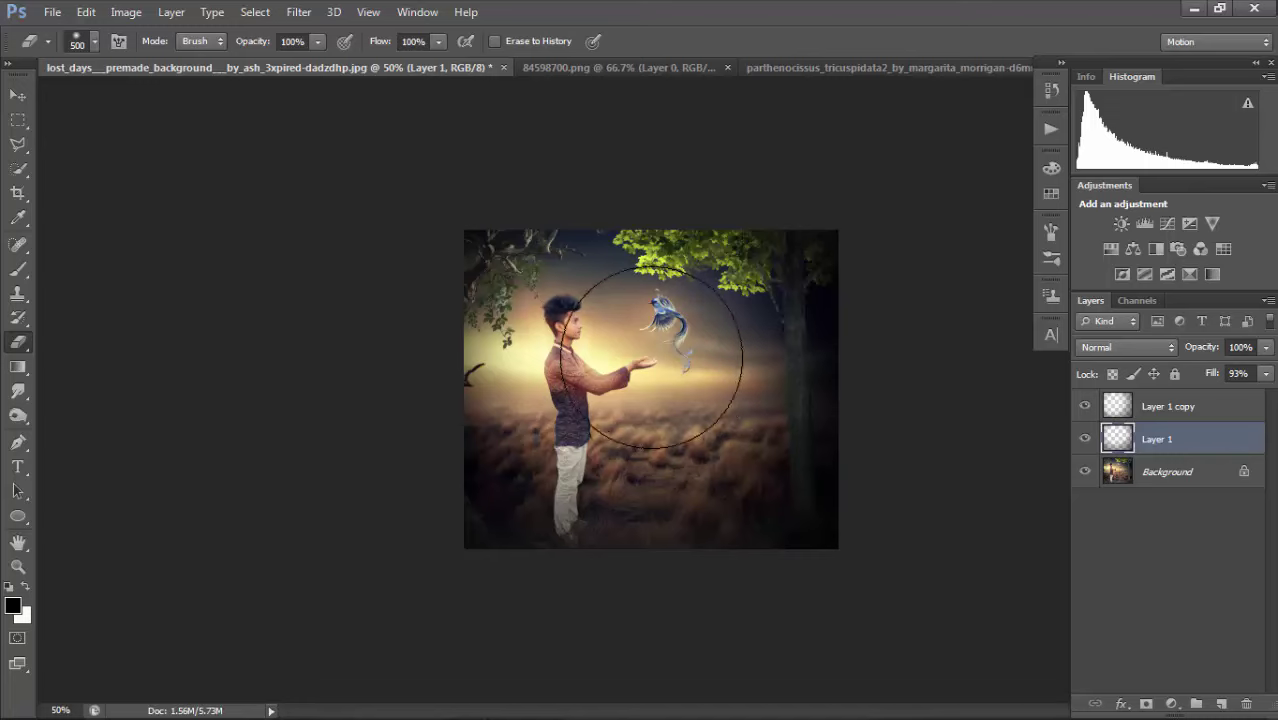
pyautogui.click(19, 95)
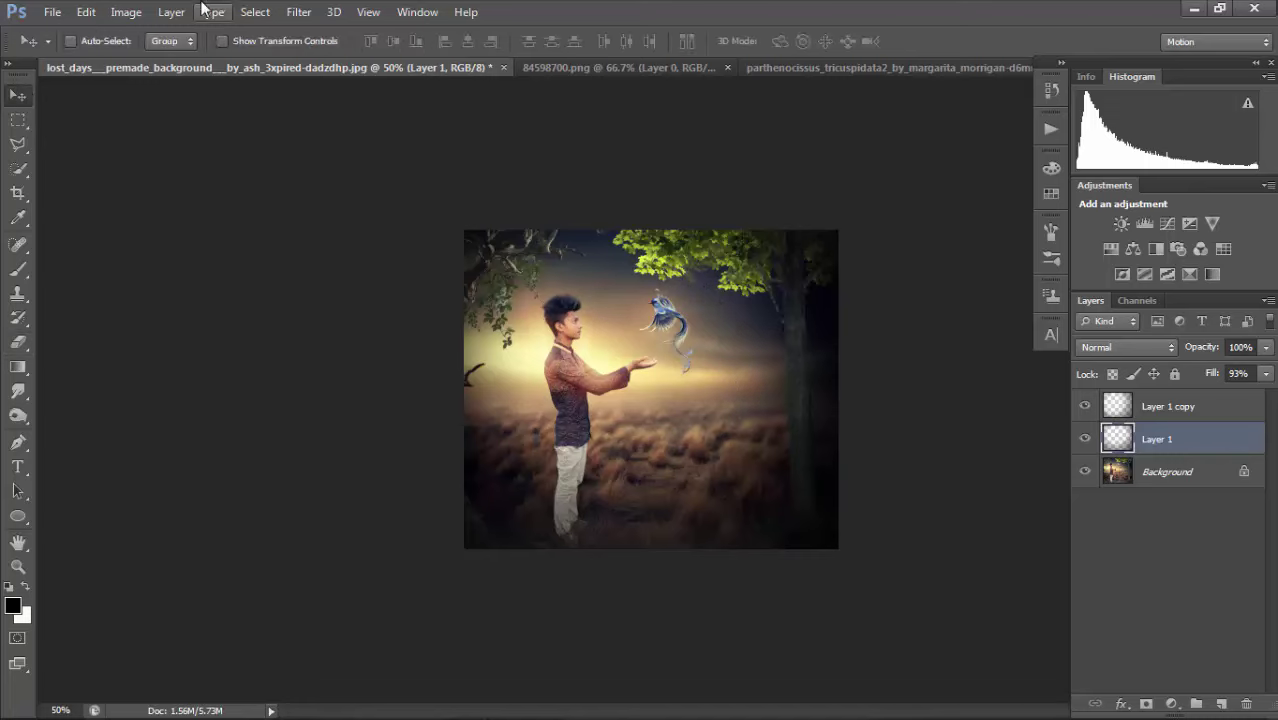
pyautogui.click(171, 12)
pyautogui.click(240, 623)
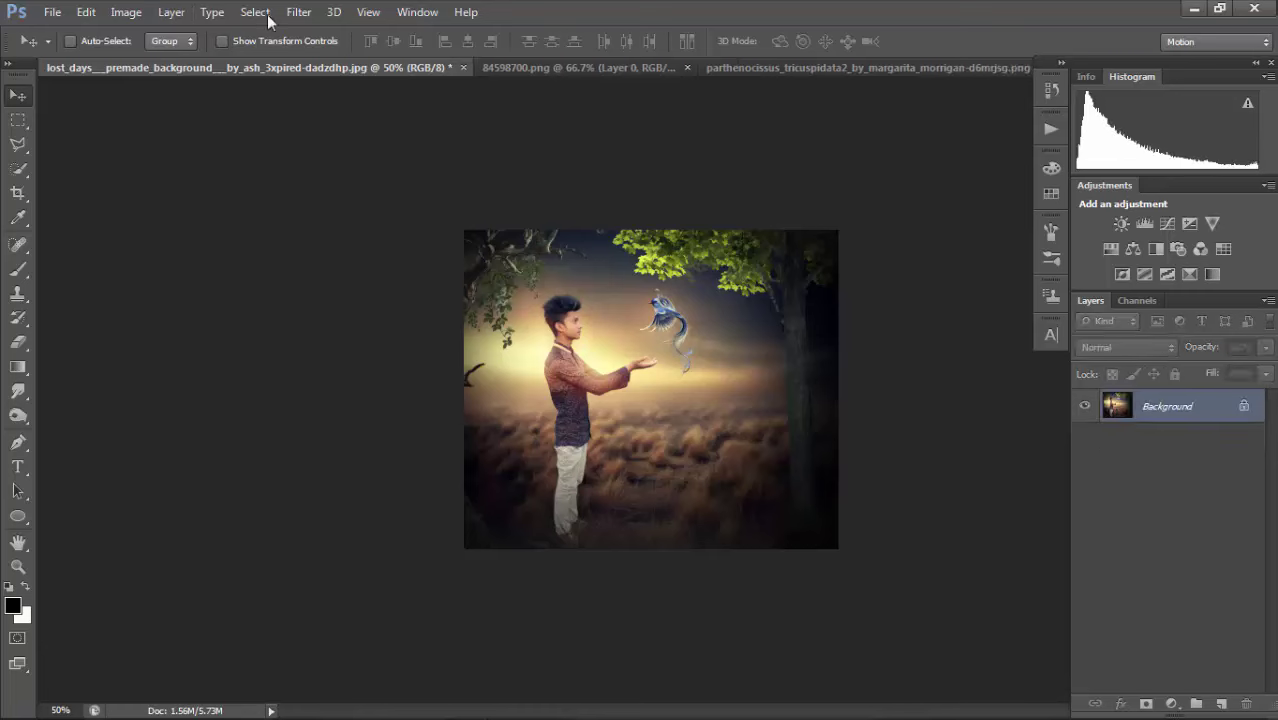
# Apply an Unsharp Mask to the flattened image with amount 12%, radius 861.1 pixels and threshold 0.
pyautogui.click(298, 12)
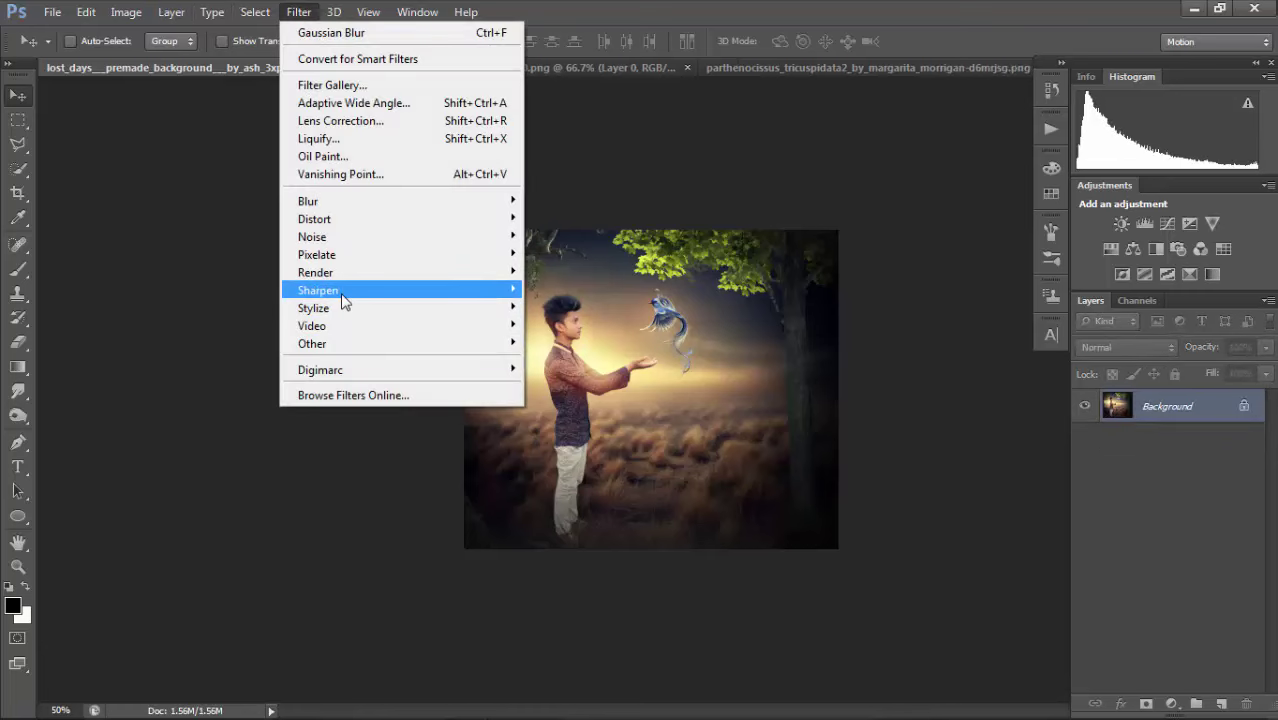
pyautogui.moveTo(342, 292)
pyautogui.click(600, 362)
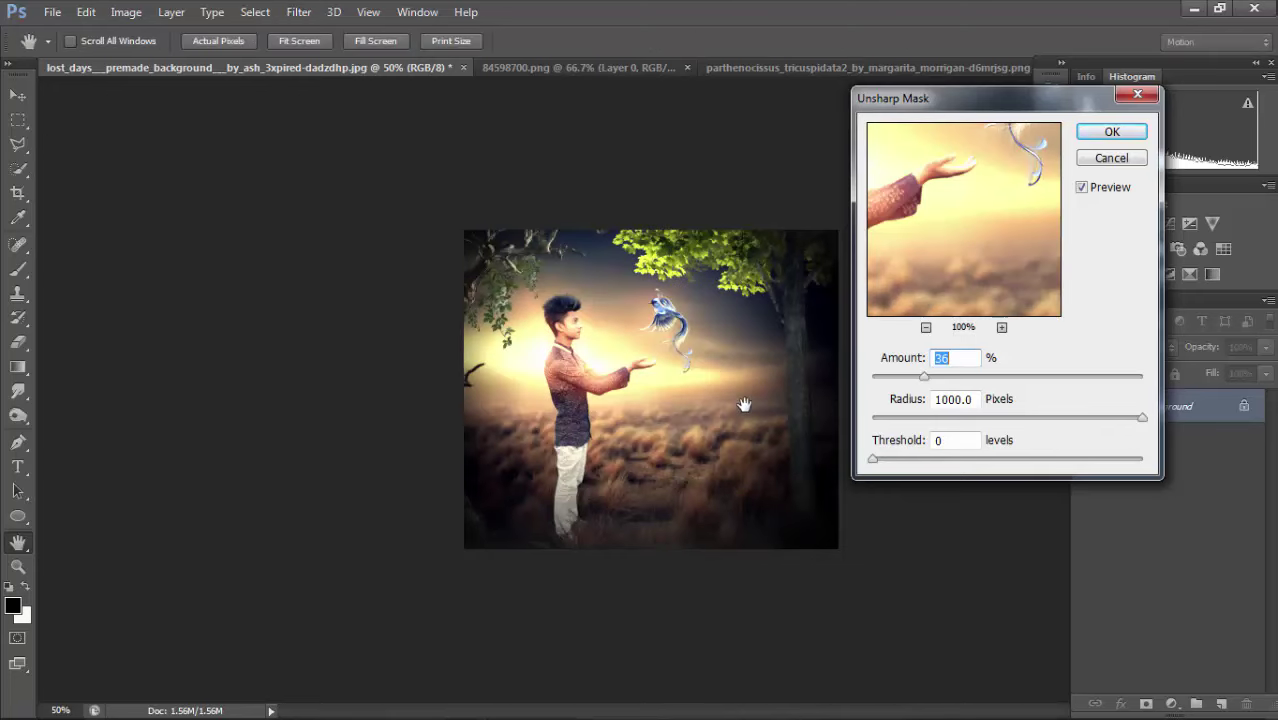
pyautogui.moveTo(921, 378); pyautogui.dragTo(899, 385)
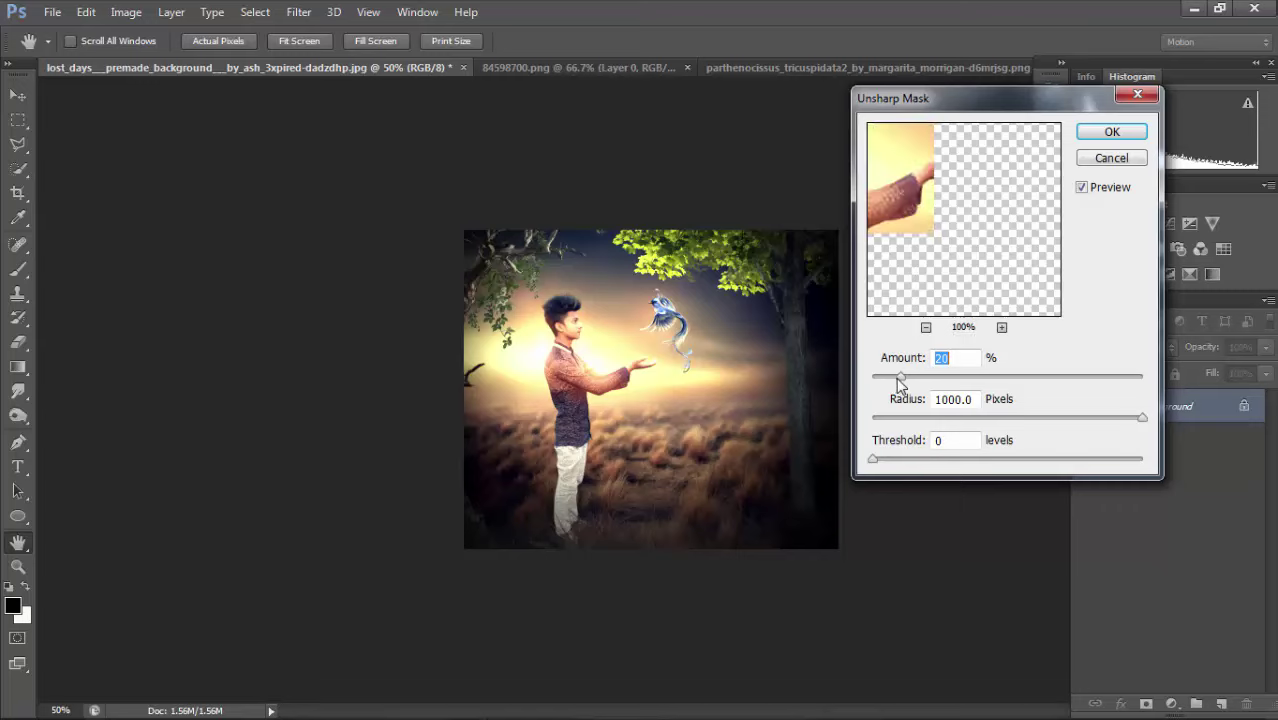
pyautogui.press('Down')
pyautogui.press('Down')
pyautogui.press('Down')
pyautogui.press('Down')
pyautogui.click(1139, 420)
pyautogui.click(1135, 419)
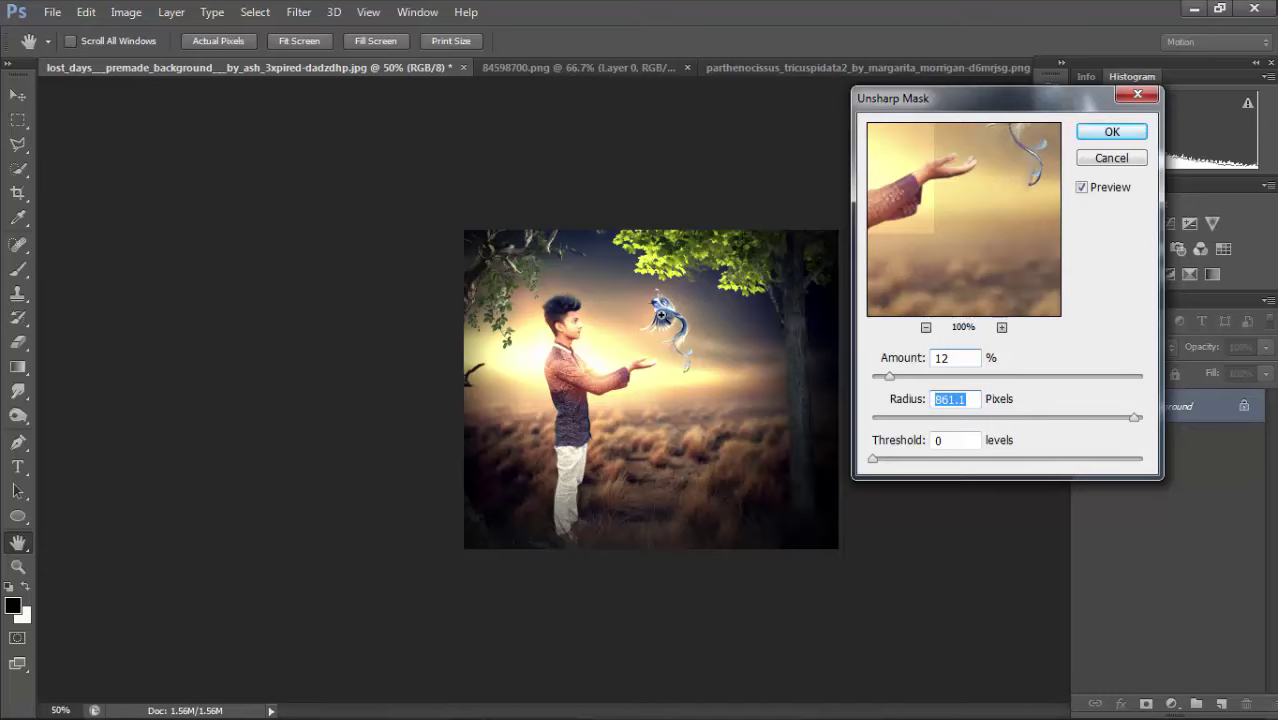
pyautogui.click(661, 315)
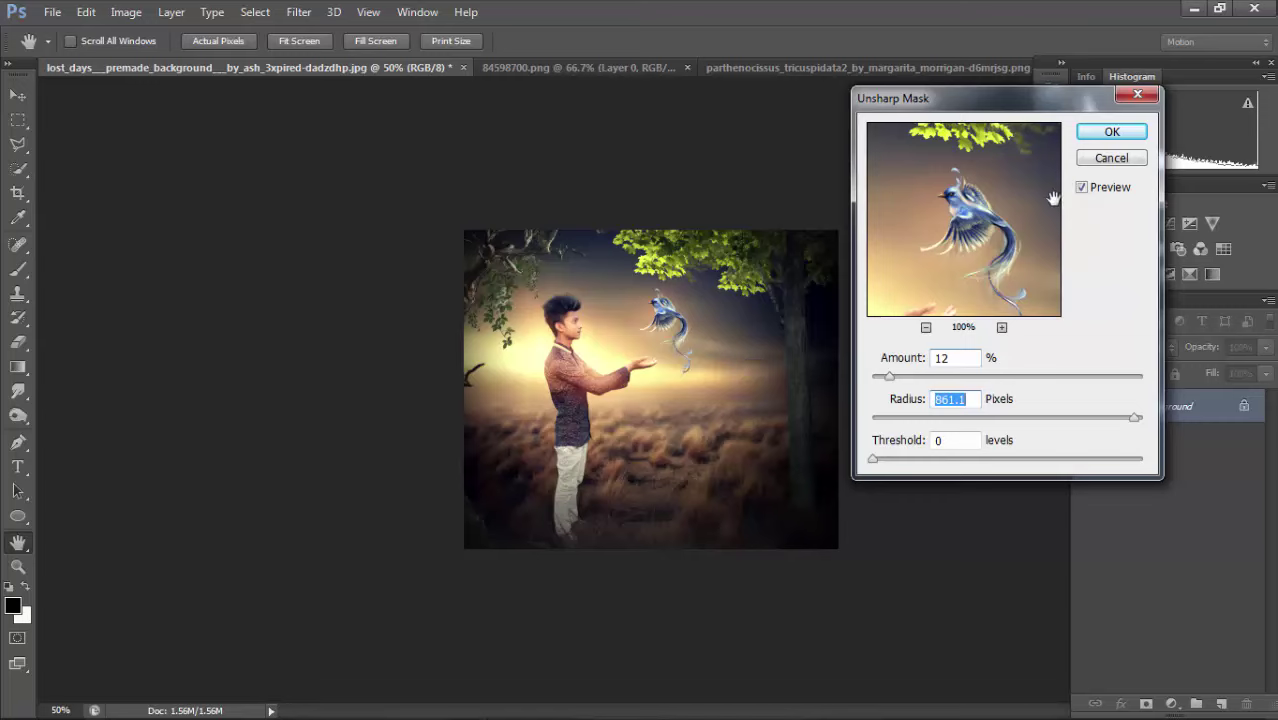
pyautogui.click(1111, 131)
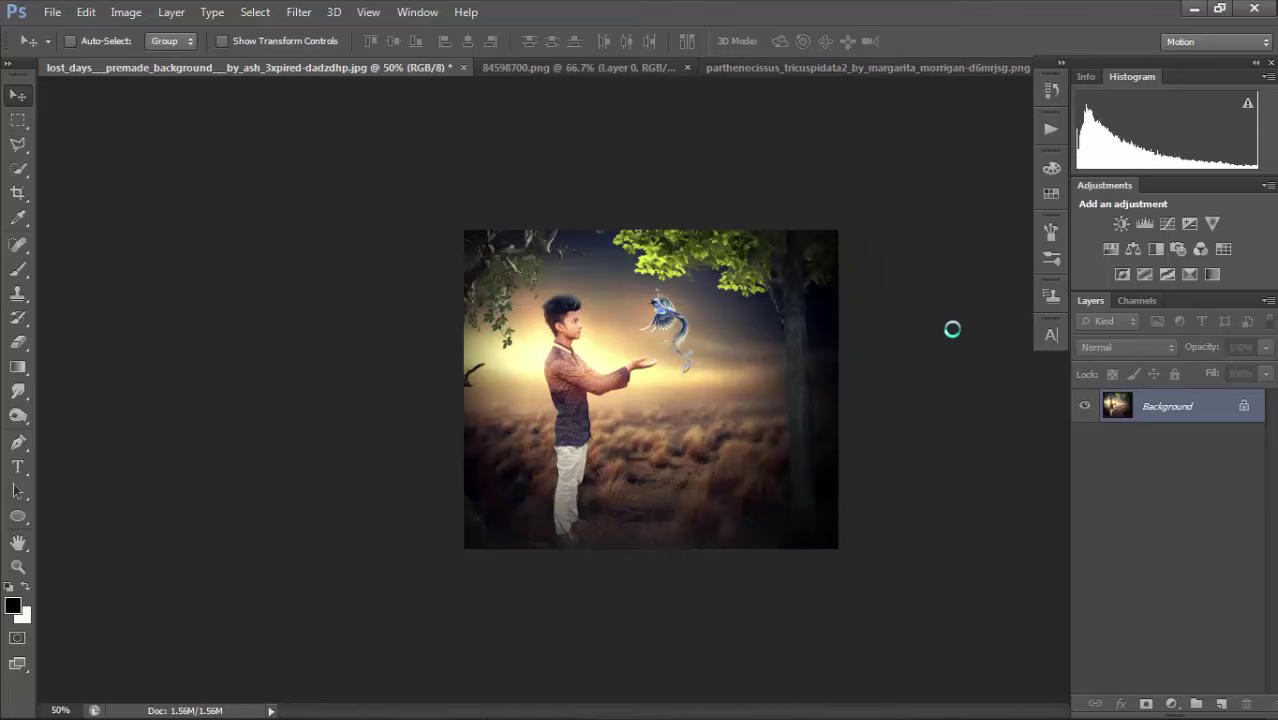
# Compare the image before and after the Unsharp Mask using the history states, ending on the sharpened state.
pyautogui.click(1051, 90)
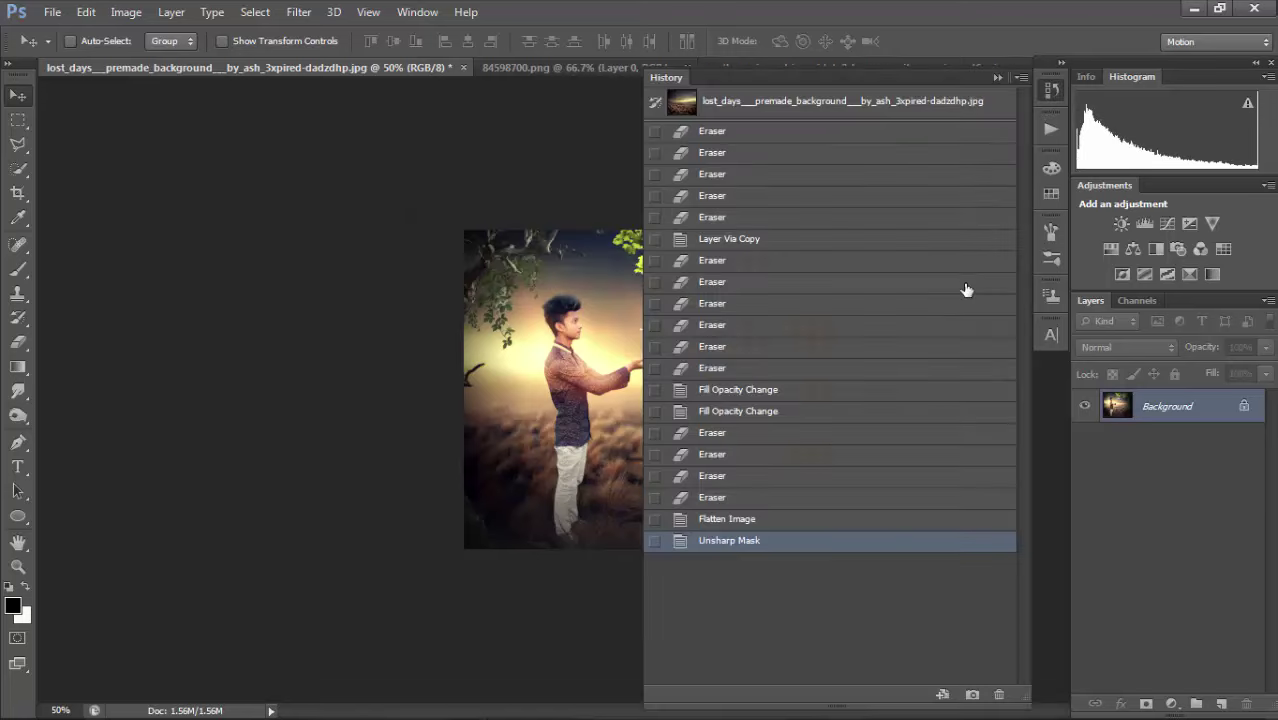
pyautogui.click(790, 526)
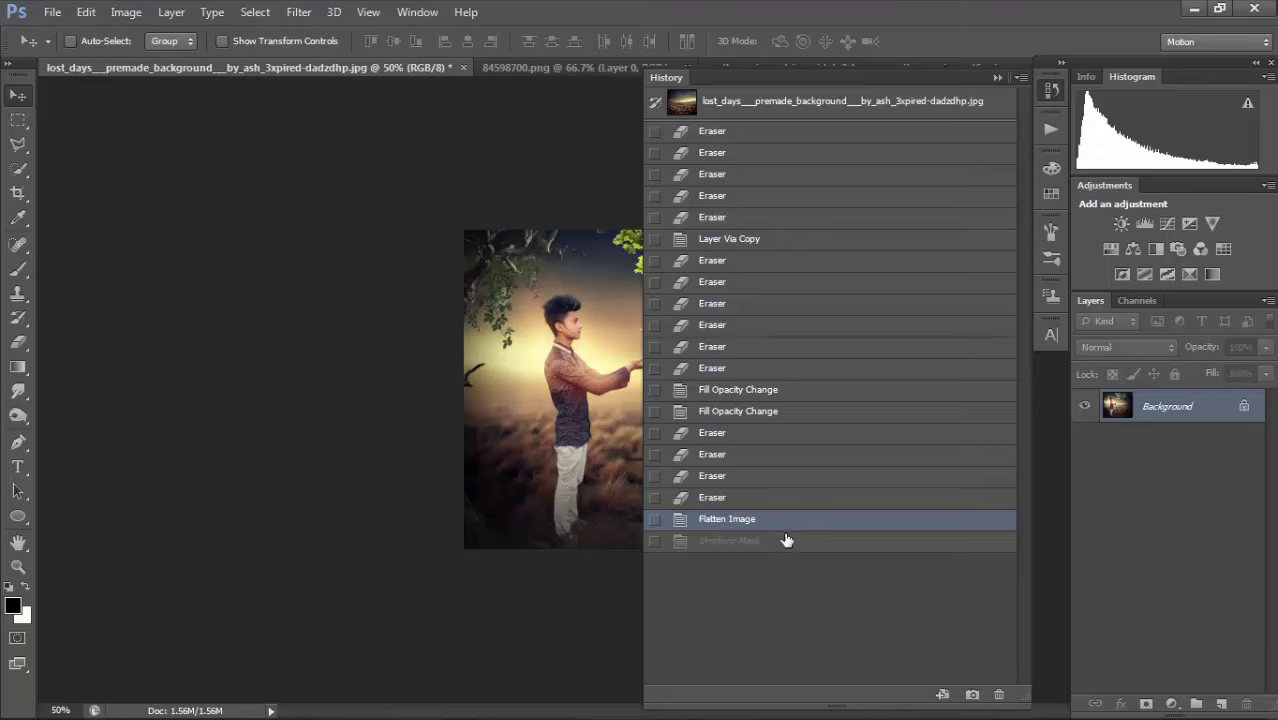
pyautogui.click(787, 540)
pyautogui.click(796, 521)
pyautogui.click(820, 540)
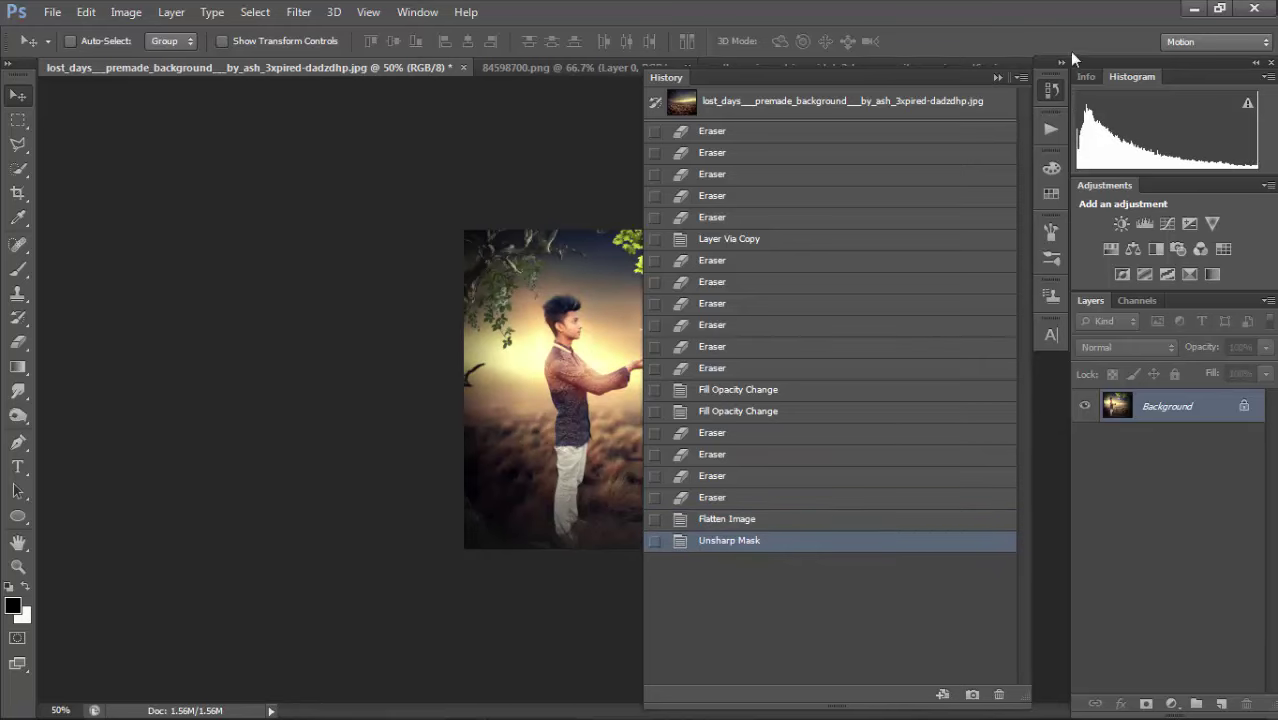
pyautogui.click(1046, 91)
# Apply Selective Color to the Blues with Cyan -38, Magenta +14, Yellow +27 and slightly raised Black, using the Relative method.
pyautogui.hotkey('ctrl', '+')
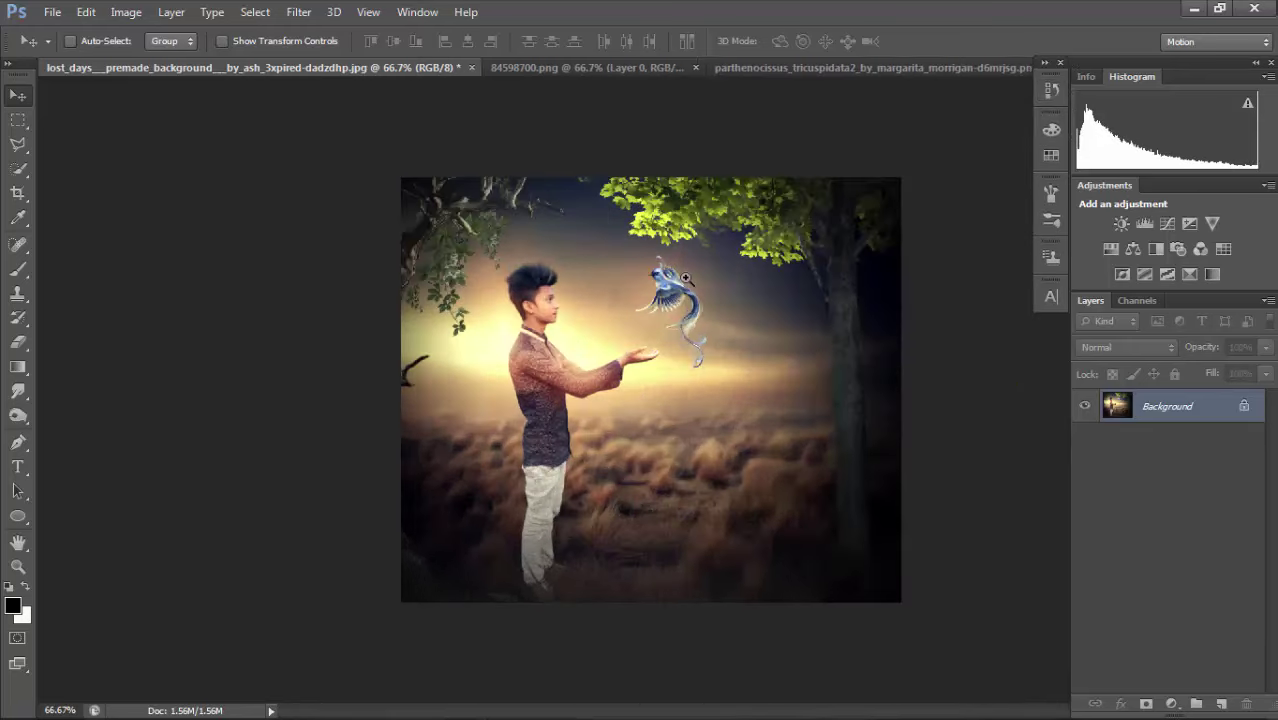
pyautogui.hotkey('ctrl', '+')
pyautogui.hotkey('ctrl', '-')
pyautogui.click(616, 468)
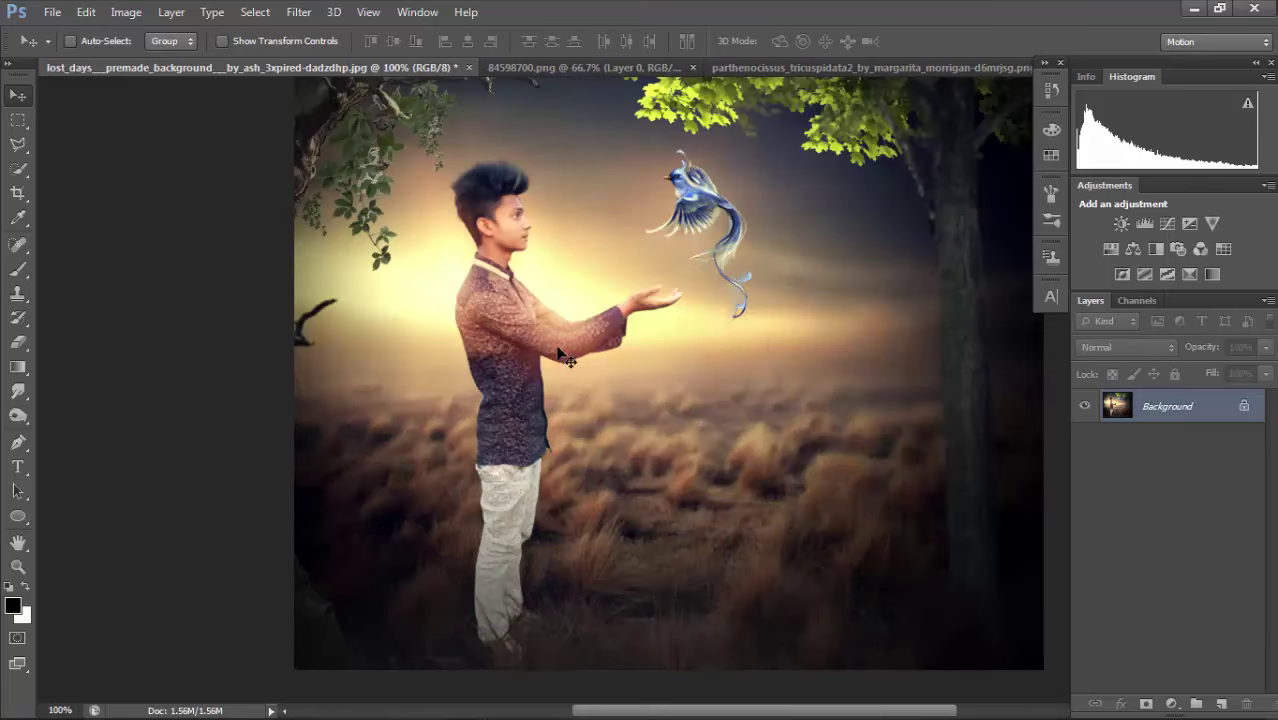
pyautogui.hotkey('ctrl', '-')
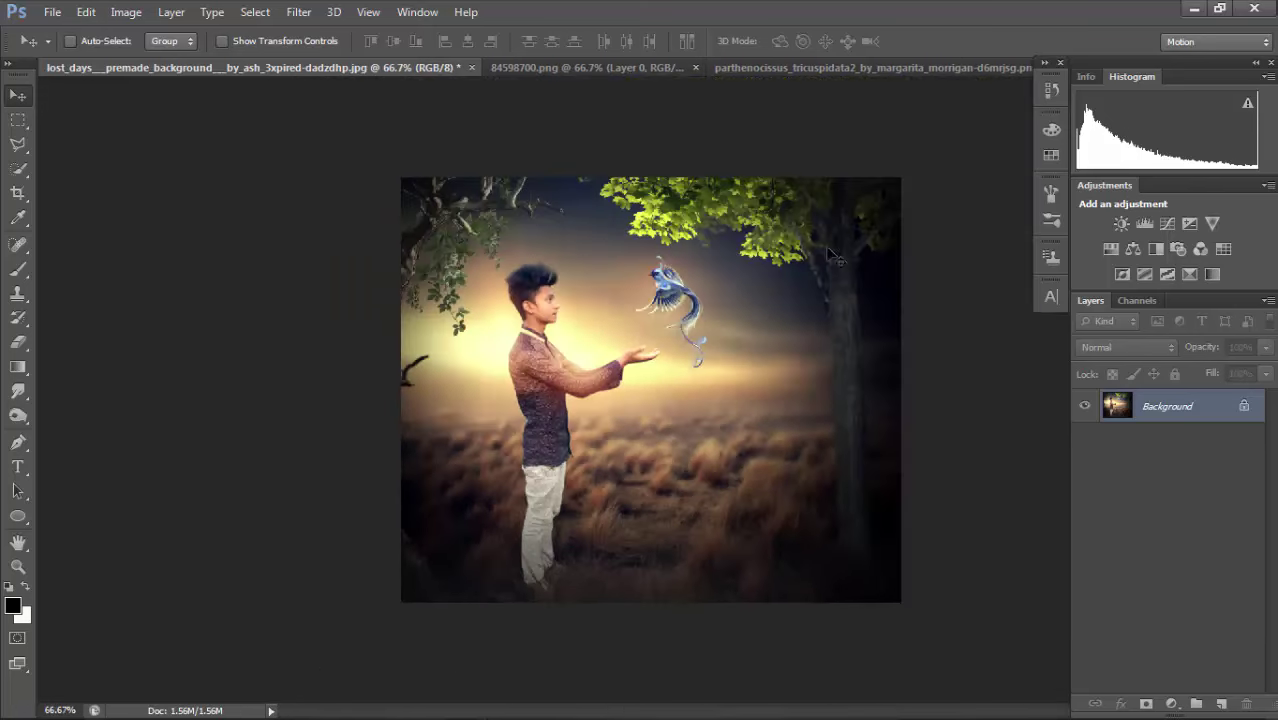
pyautogui.click(126, 12)
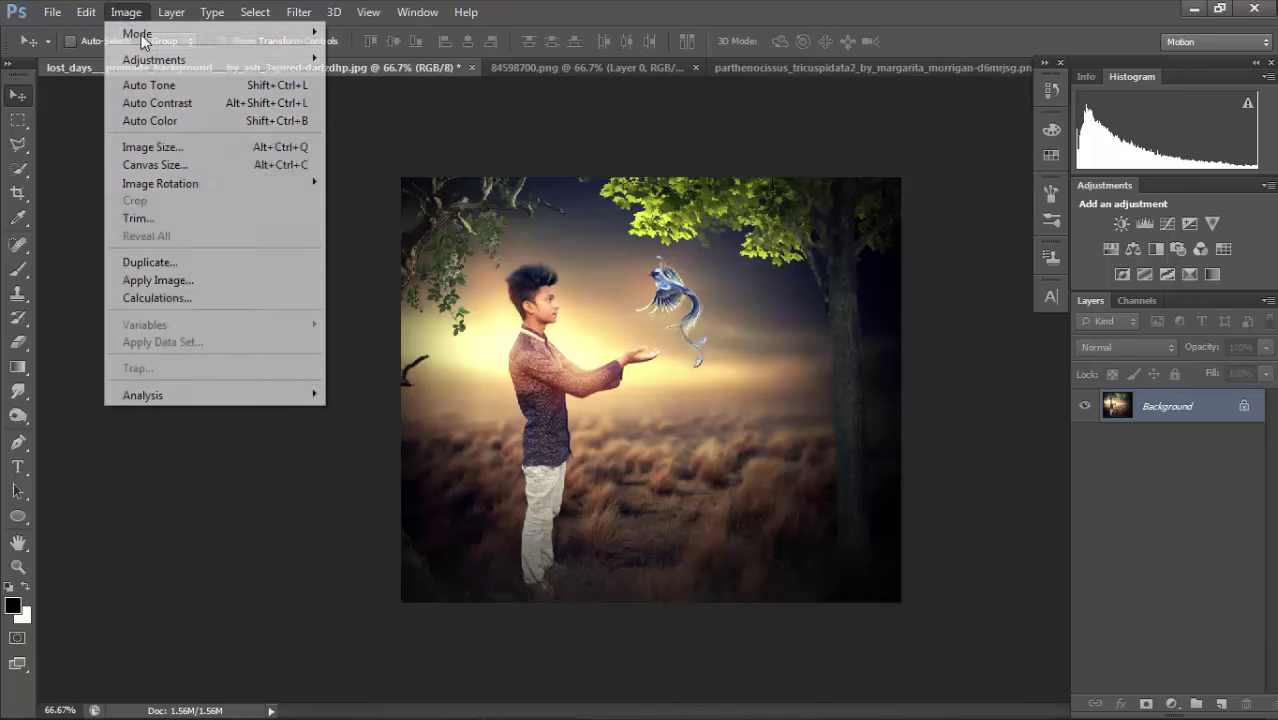
pyautogui.moveTo(160, 60)
pyautogui.click(405, 344)
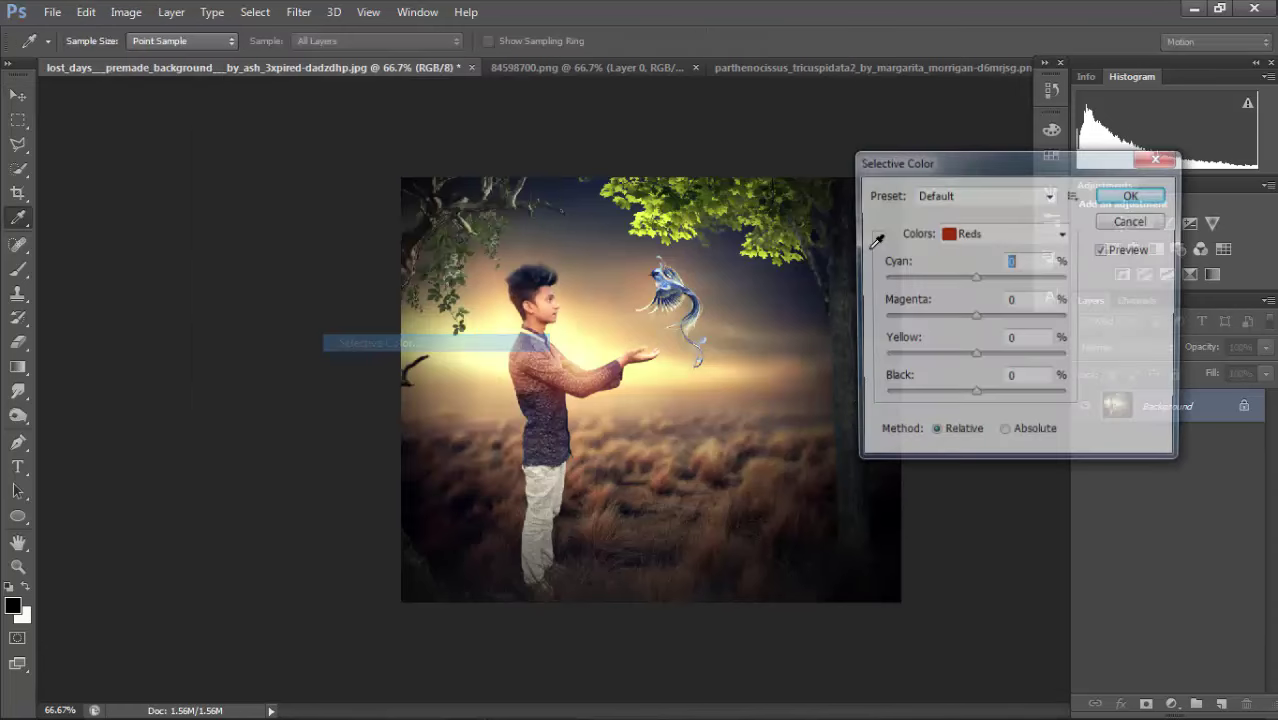
pyautogui.click(981, 235)
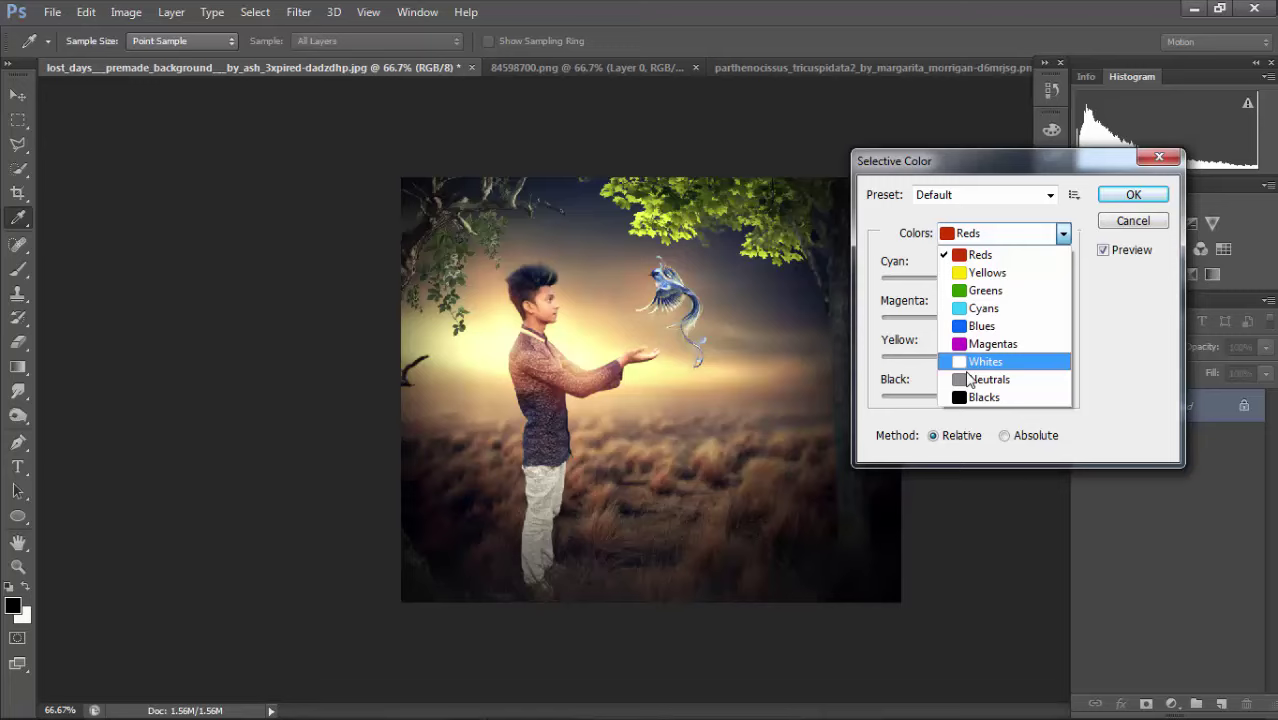
pyautogui.click(982, 322)
pyautogui.moveTo(975, 279); pyautogui.dragTo(1024, 398)
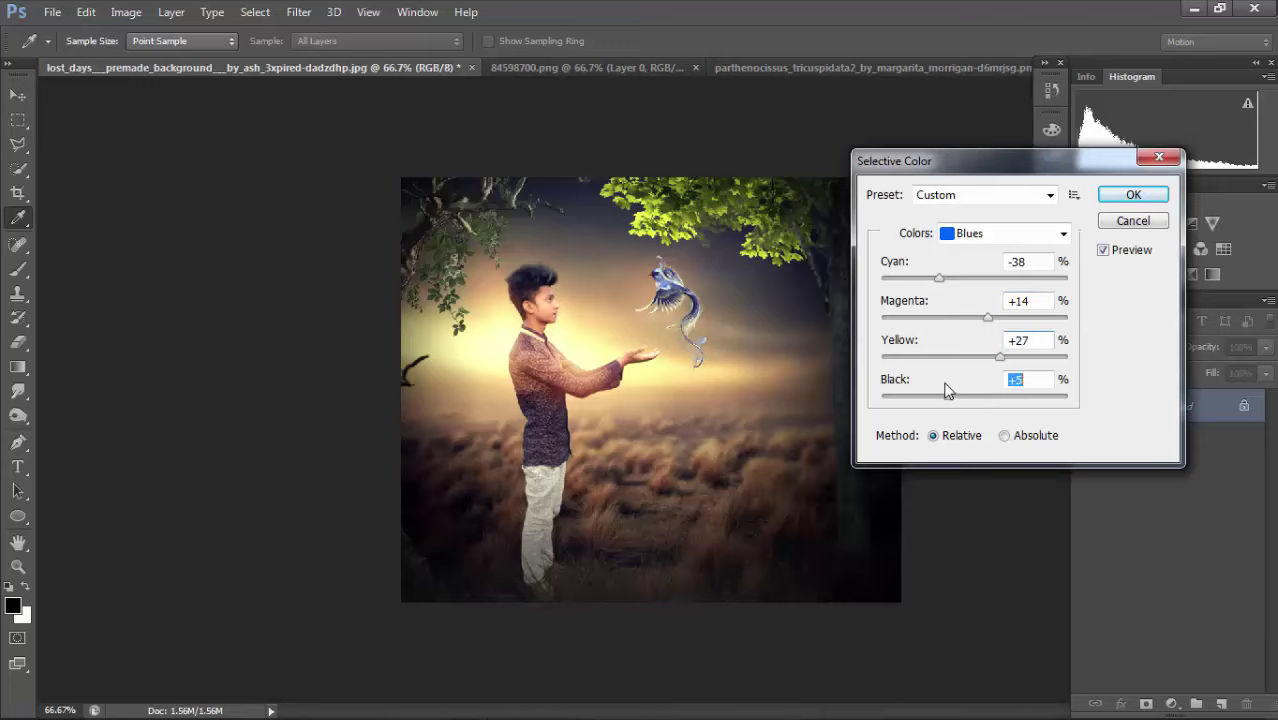
pyautogui.moveTo(975, 393); pyautogui.dragTo(982, 395)
pyautogui.click(1133, 194)
# Crop a narrow strip off both the left and right edges of the image, keeping its full height.
pyautogui.hotkey('ctrl', '-')
pyautogui.hotkey('ctrl', '-')
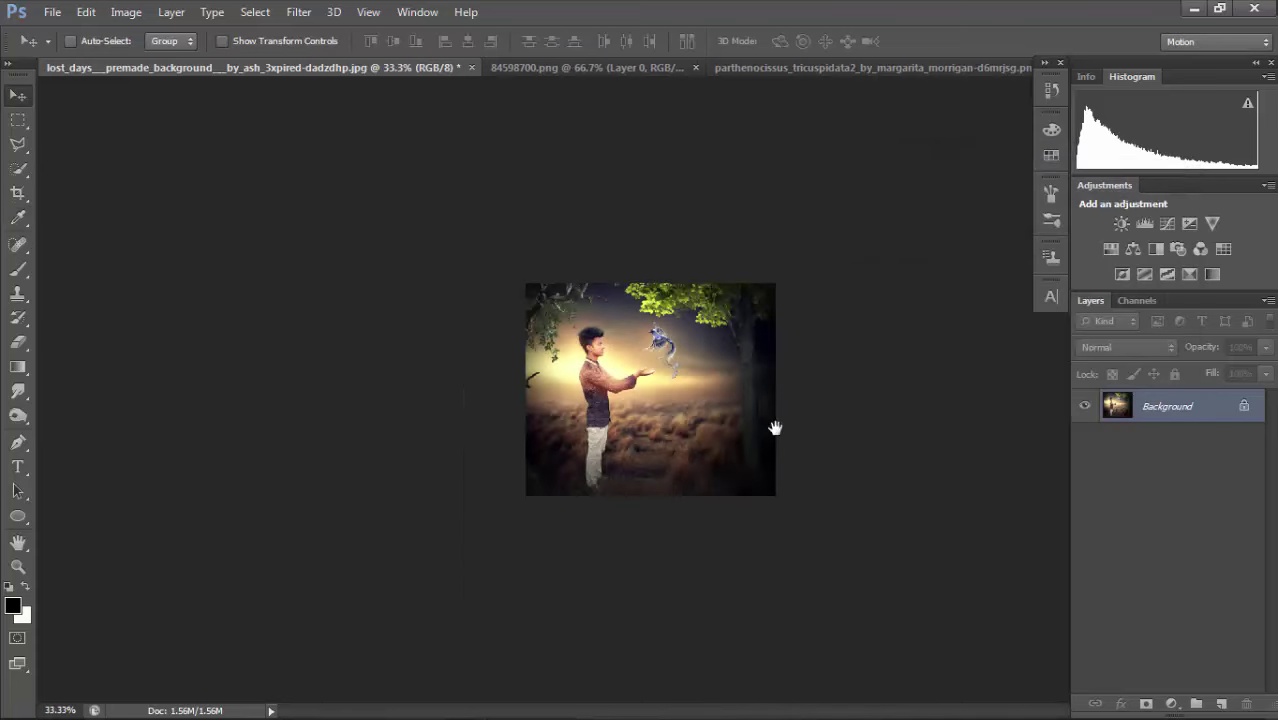
pyautogui.click(712, 393)
pyautogui.click(18, 192)
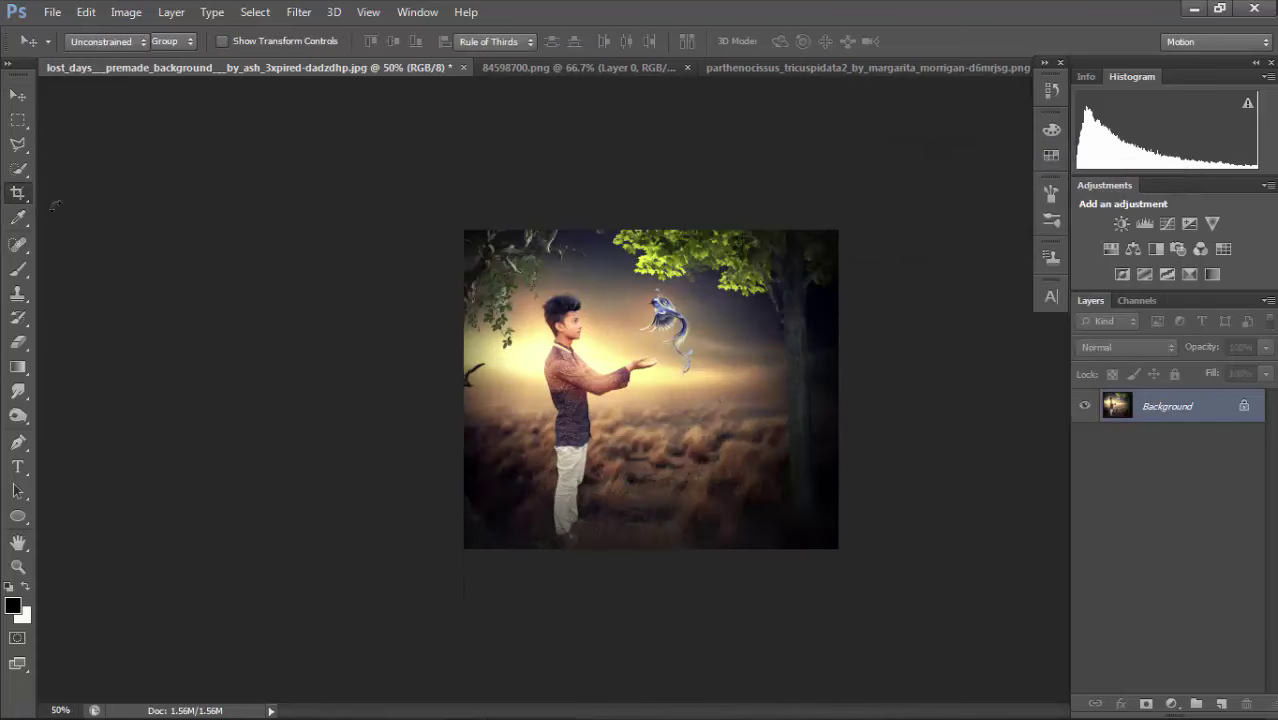
pyautogui.moveTo(840, 402)
pyautogui.mouseDown()
pyautogui.moveTo(808, 388)
pyautogui.moveTo(829, 396)
pyautogui.mouseUp()
pyautogui.press('Return')
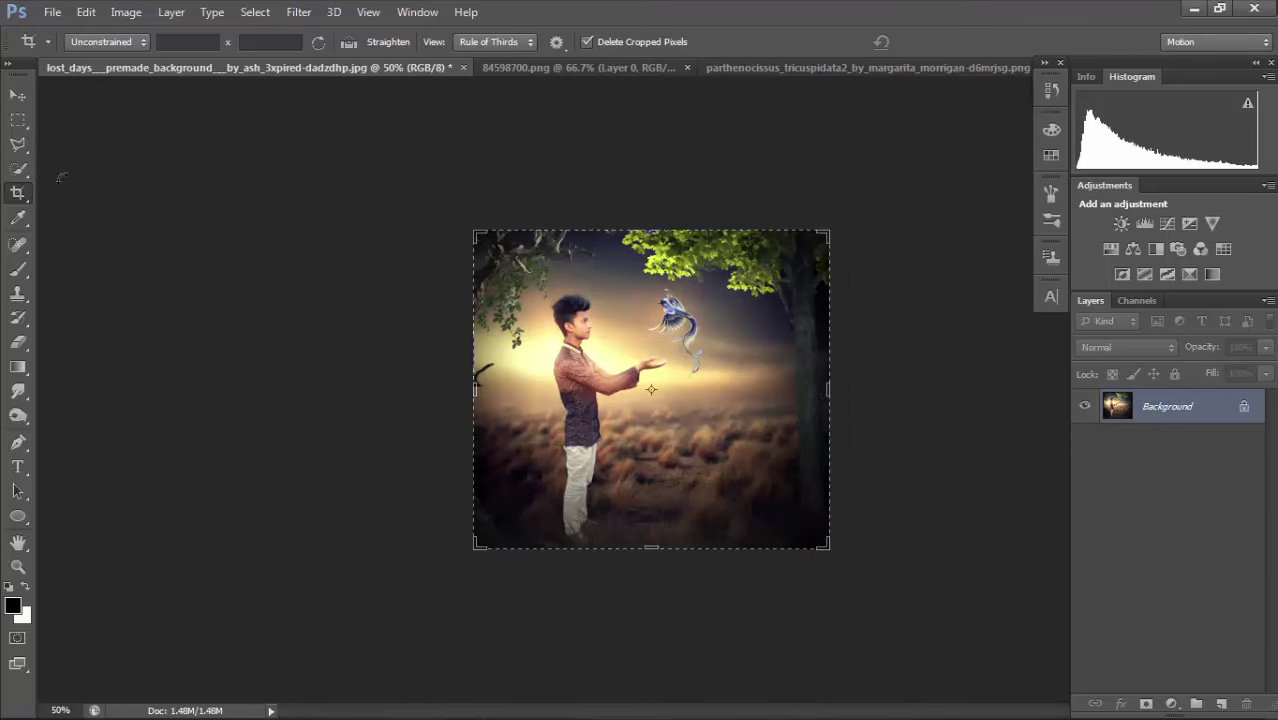
pyautogui.press('v')
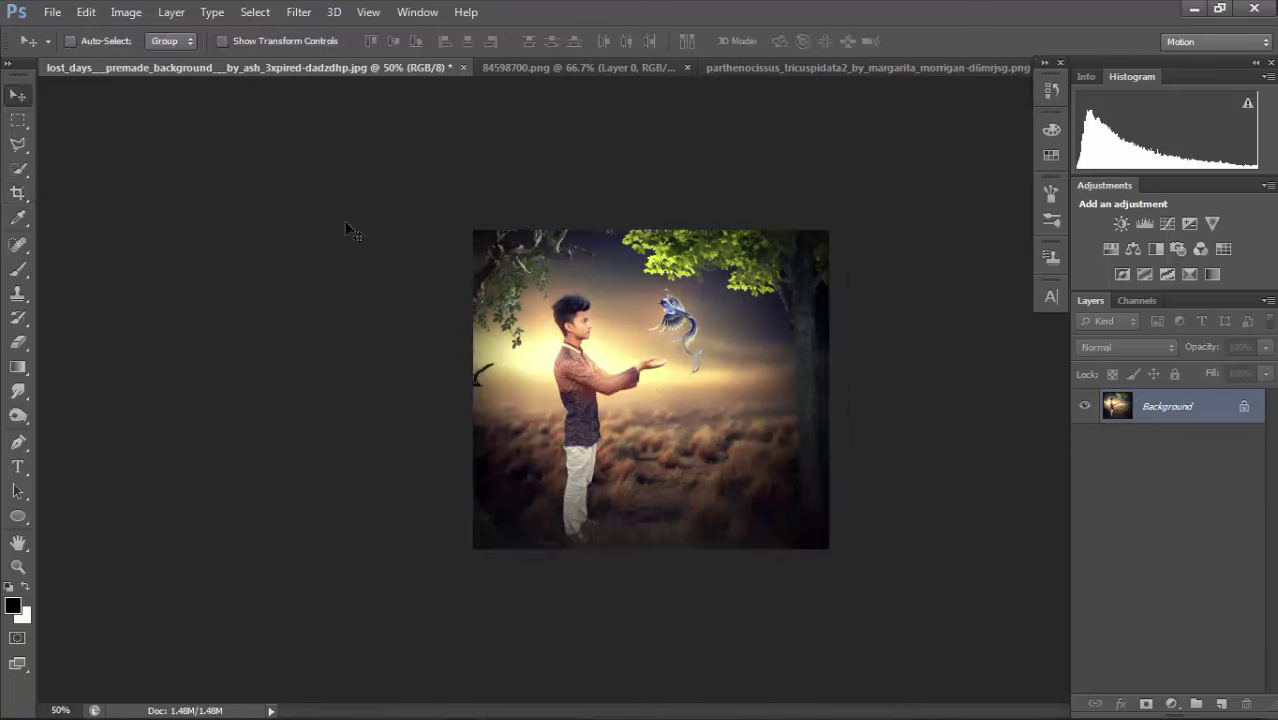
pyautogui.hotkey('ctrl', '+')
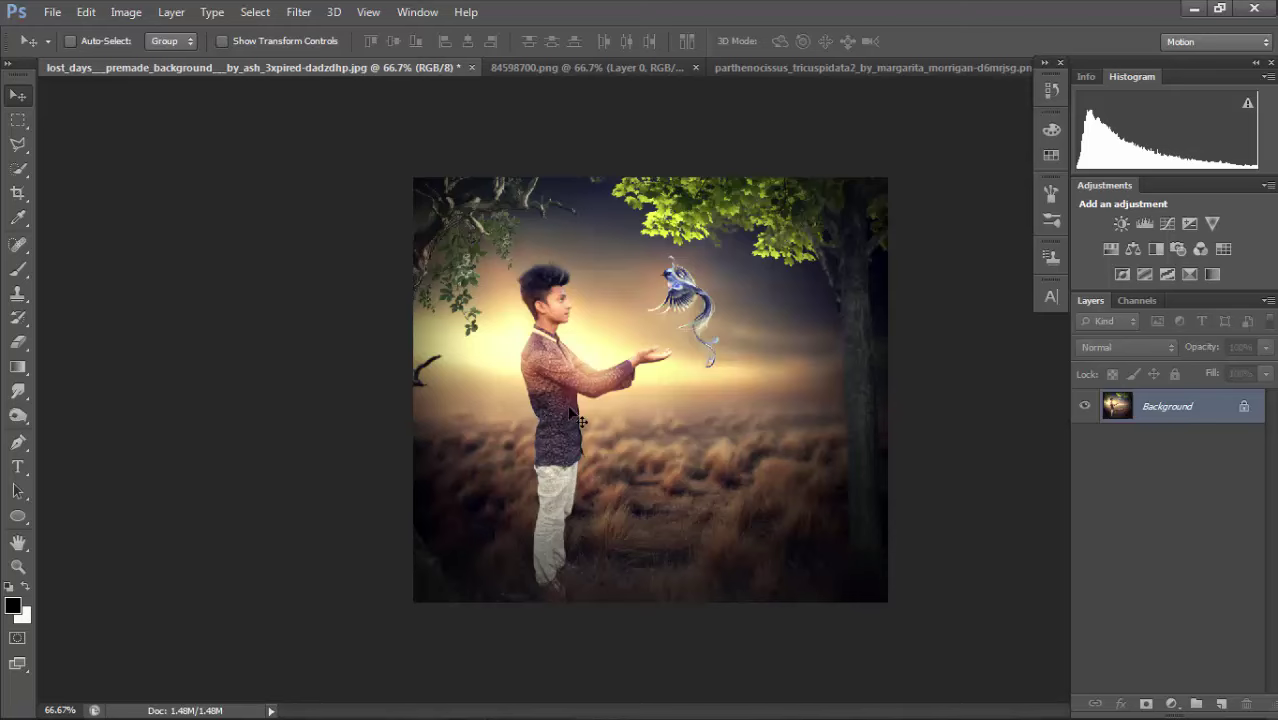
pyautogui.click(51, 14)
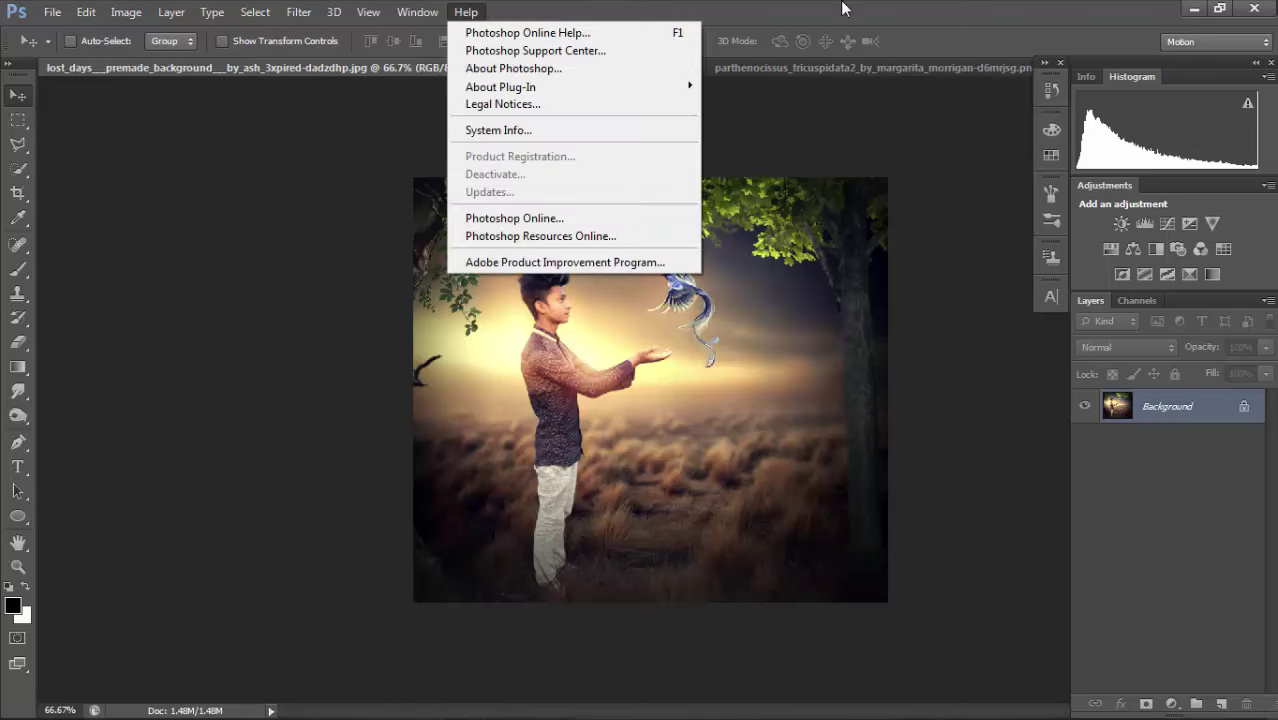
pyautogui.click(92, 491)
pyautogui.click(19, 467)
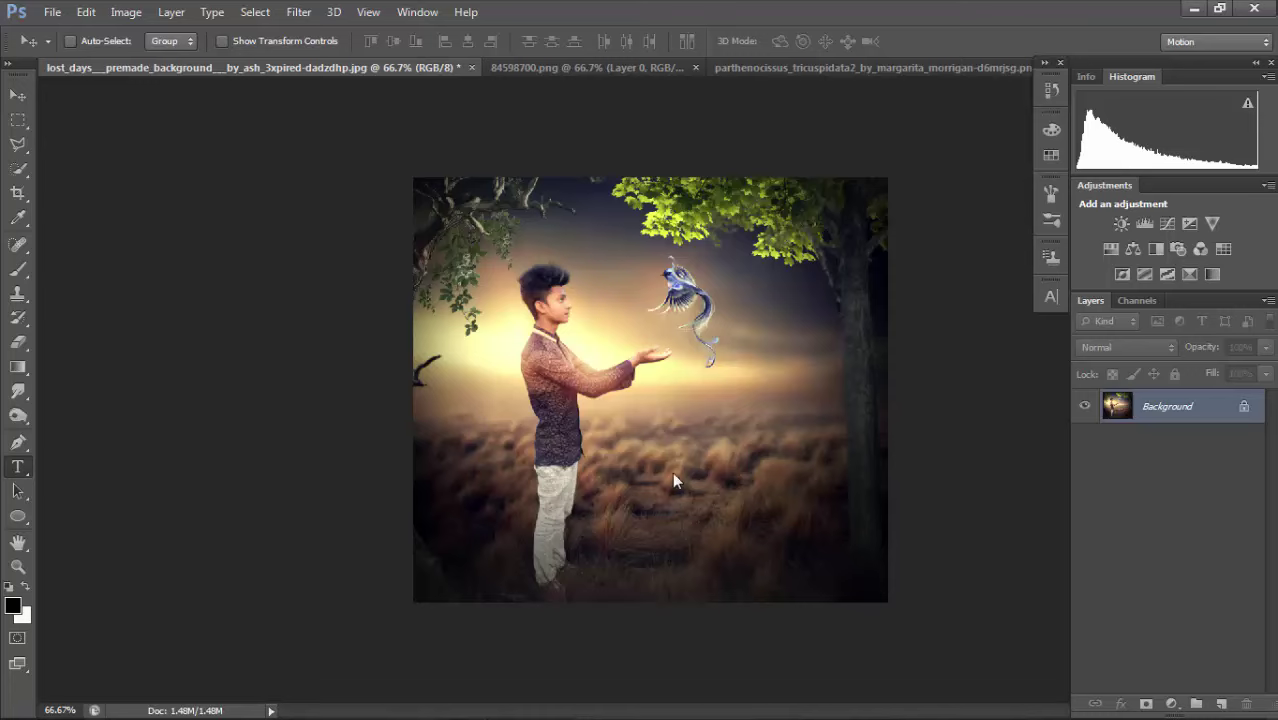
pyautogui.click(52, 11)
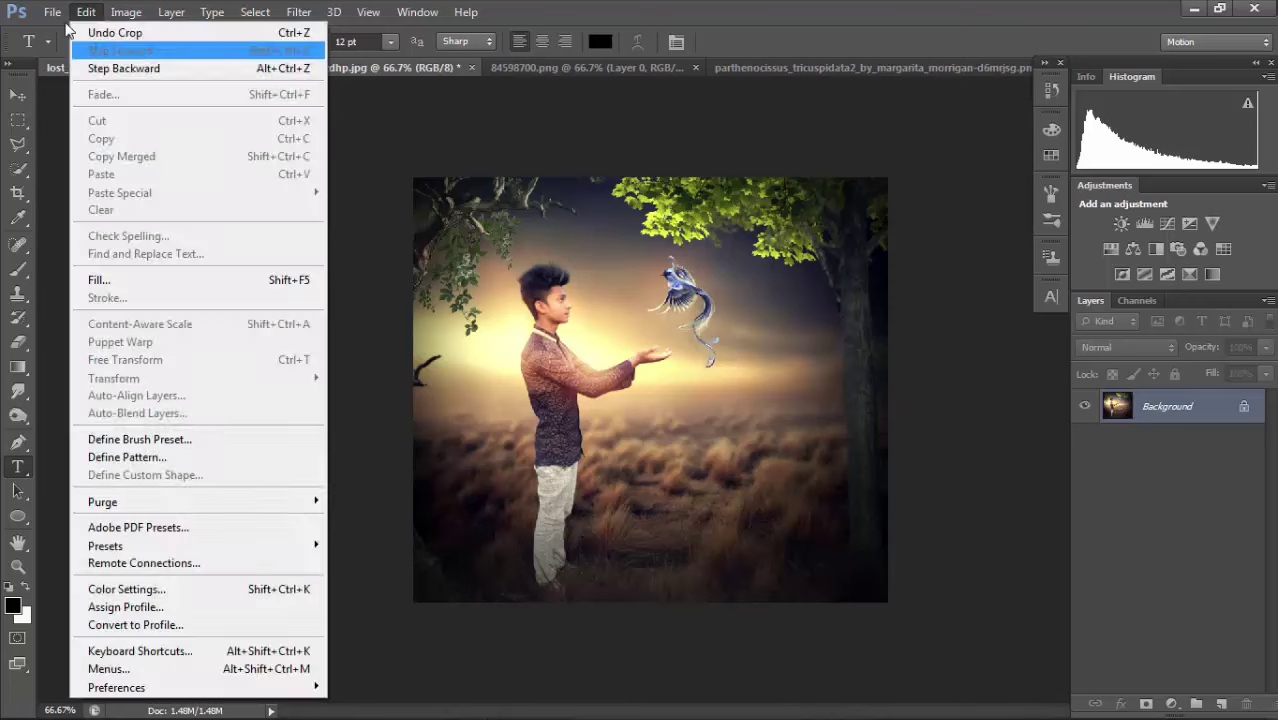
# Open the image sheet of white vintage badge logos on a black background.
pyautogui.click(72, 50)
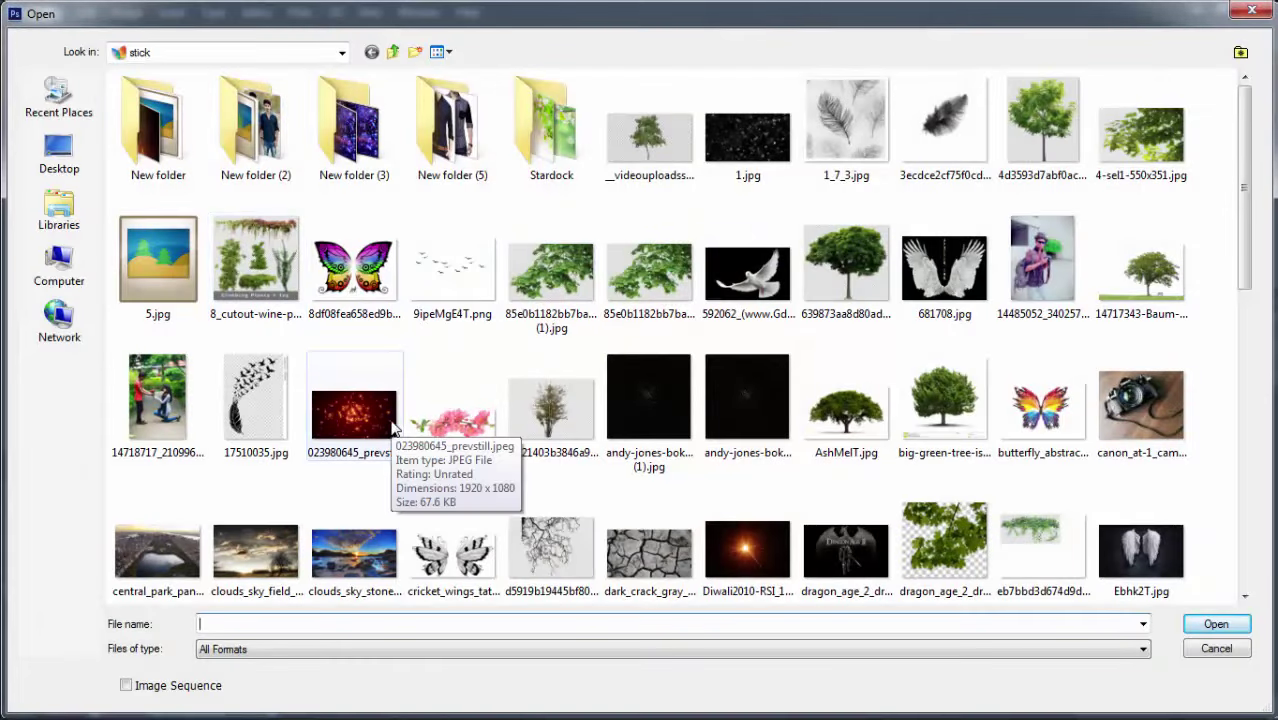
pyautogui.click(59, 158)
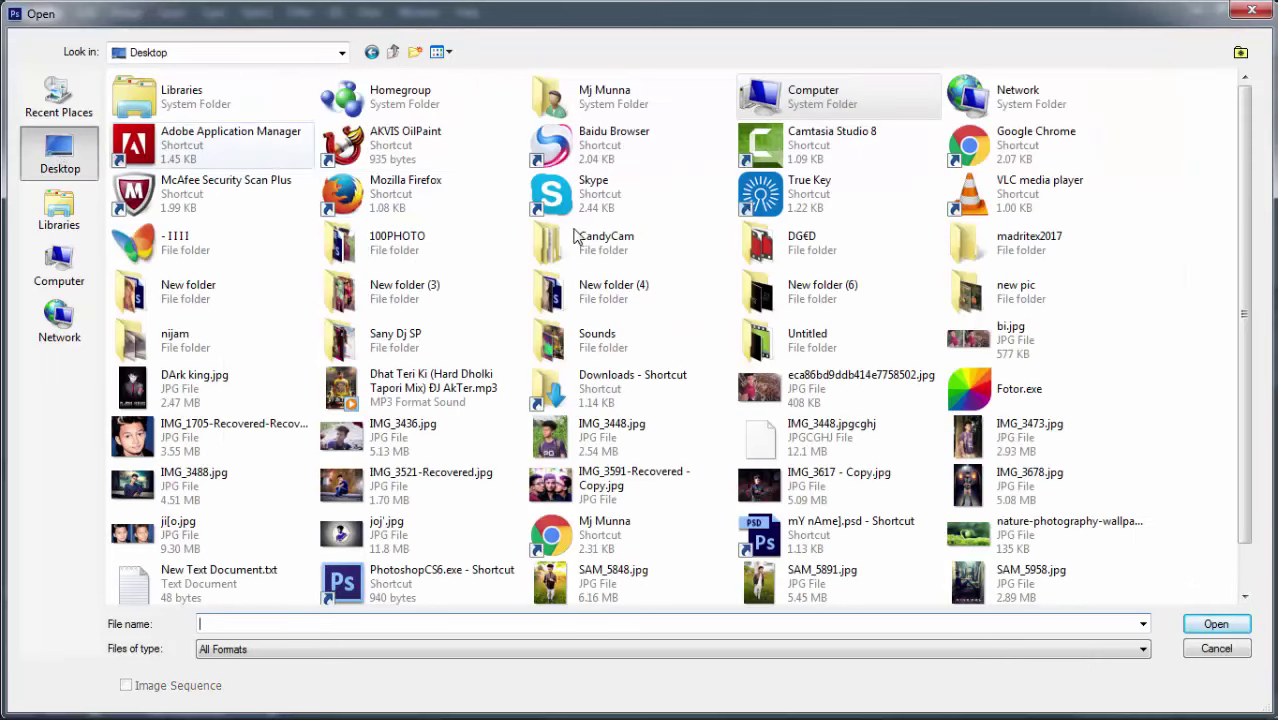
pyautogui.doubleClick(800, 290)
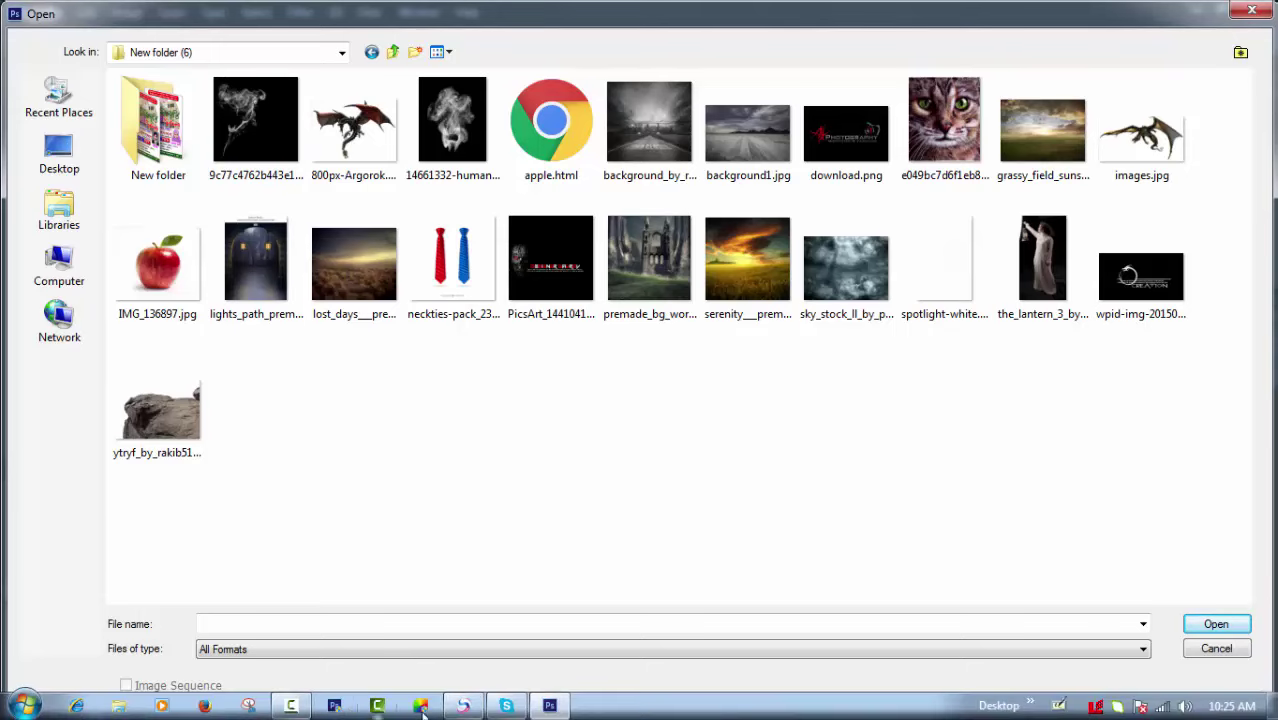
pyautogui.click(290, 708)
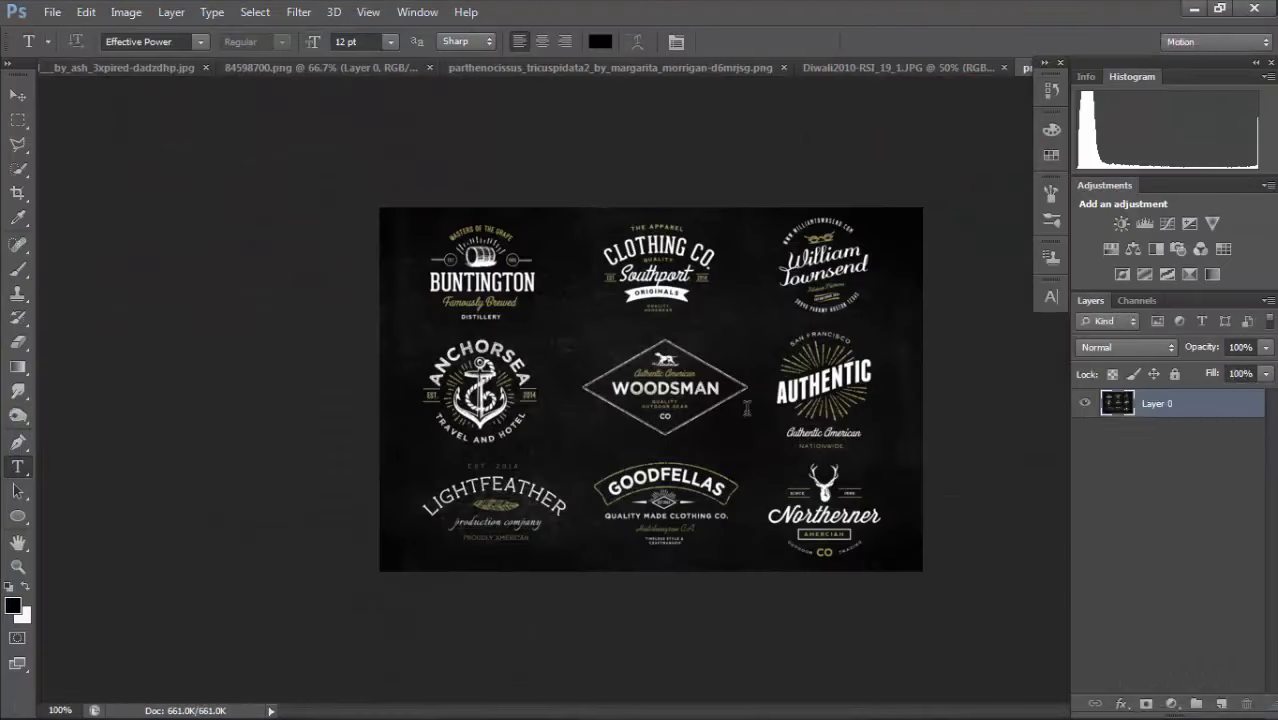
pyautogui.click(749, 410)
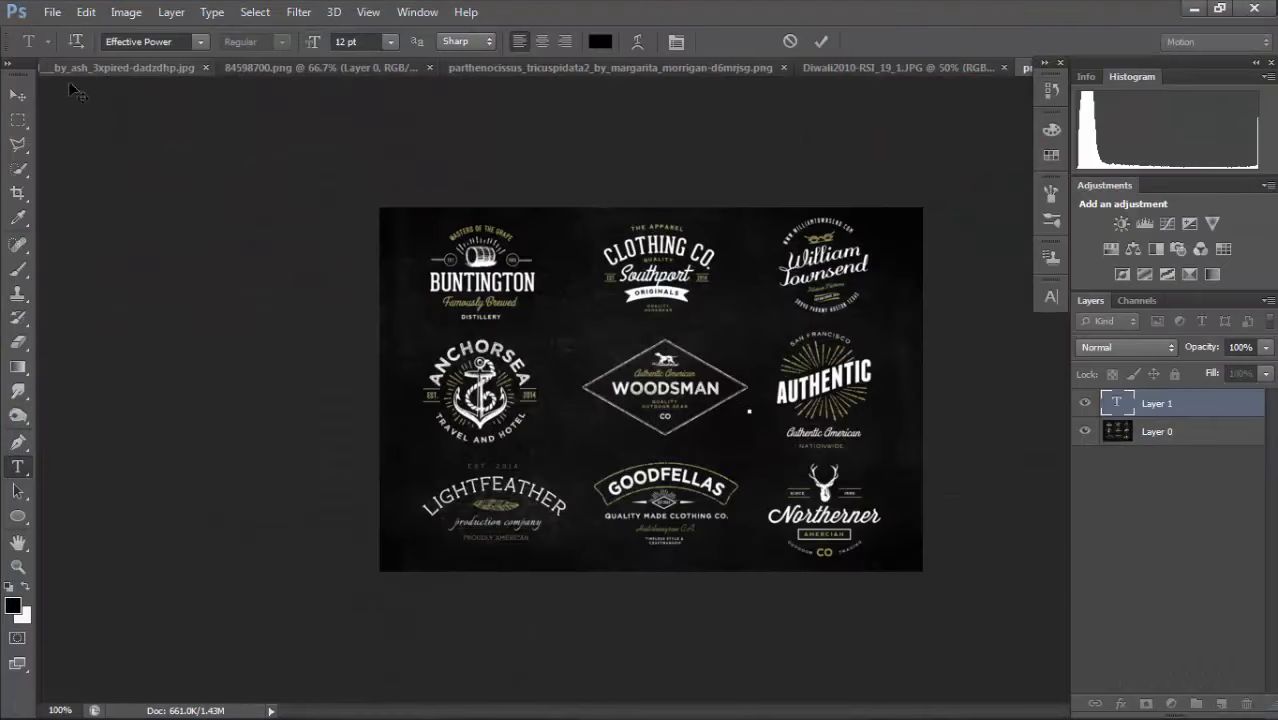
pyautogui.click(14, 97)
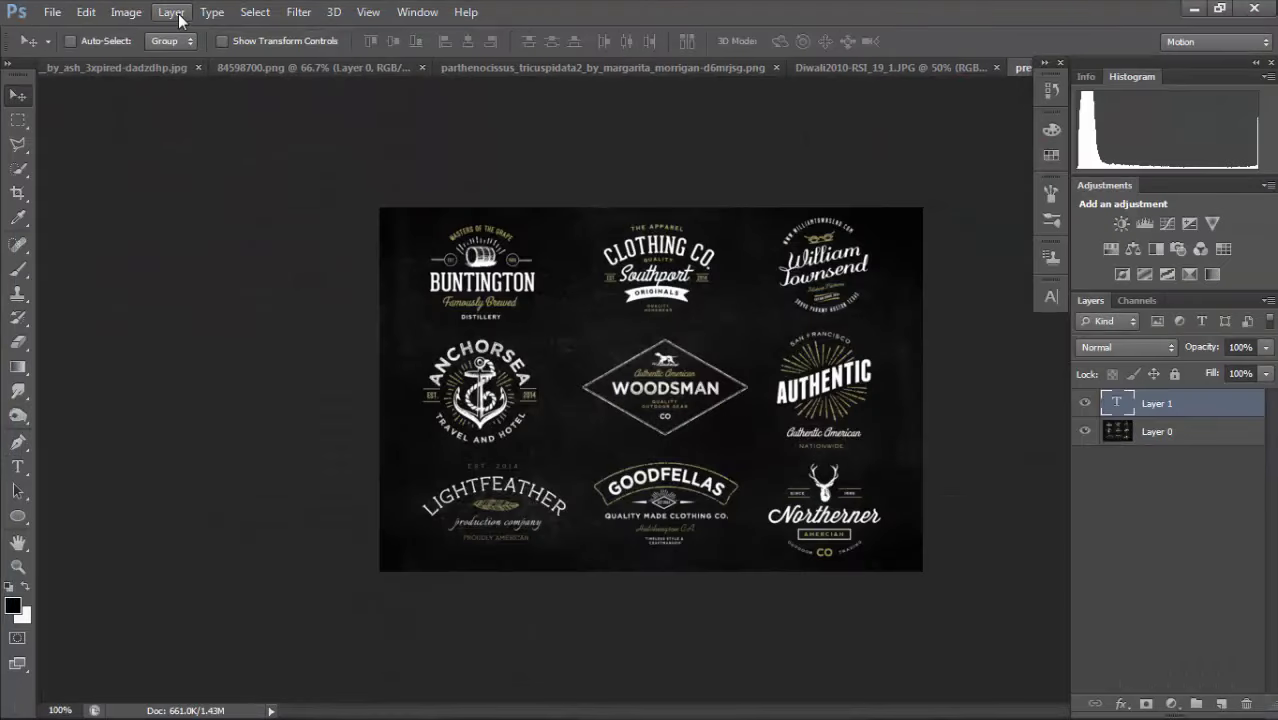
pyautogui.press('Delete')
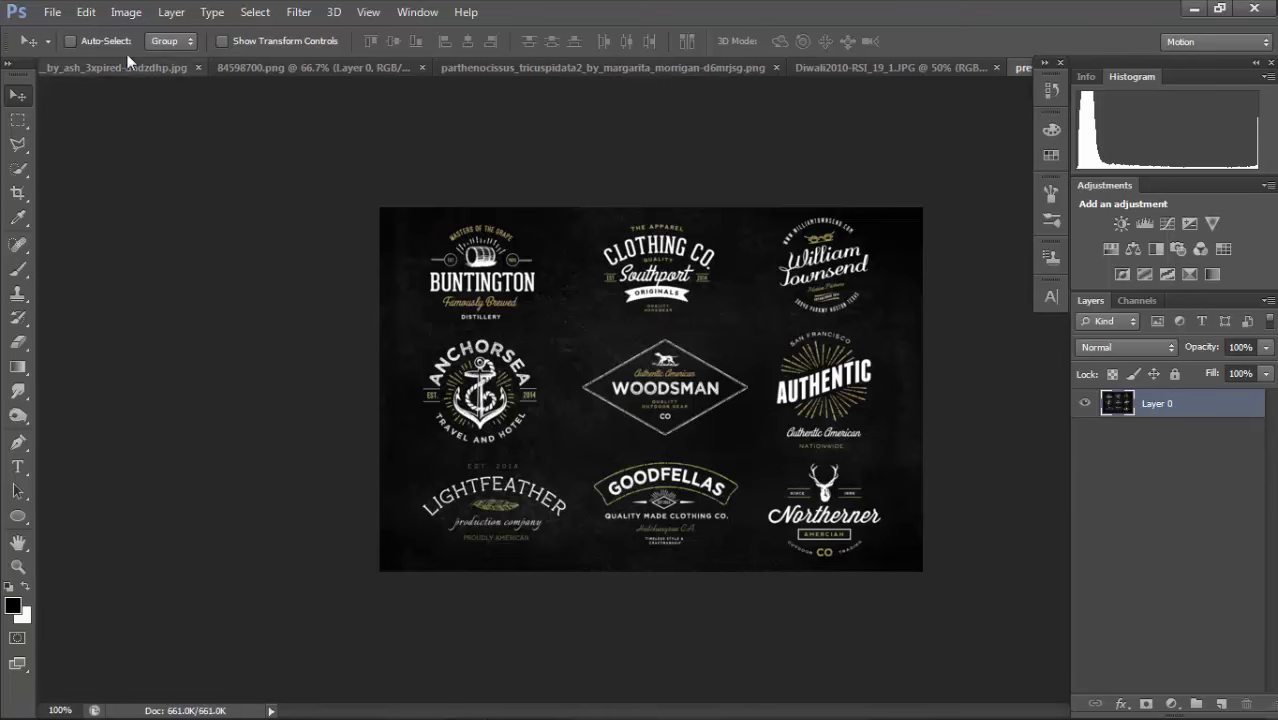
# Start Selective Color on the logo sheet and raise Black for the Blacks to the maximum, using the Relative method.
pyautogui.click(140, 12)
pyautogui.moveTo(168, 62)
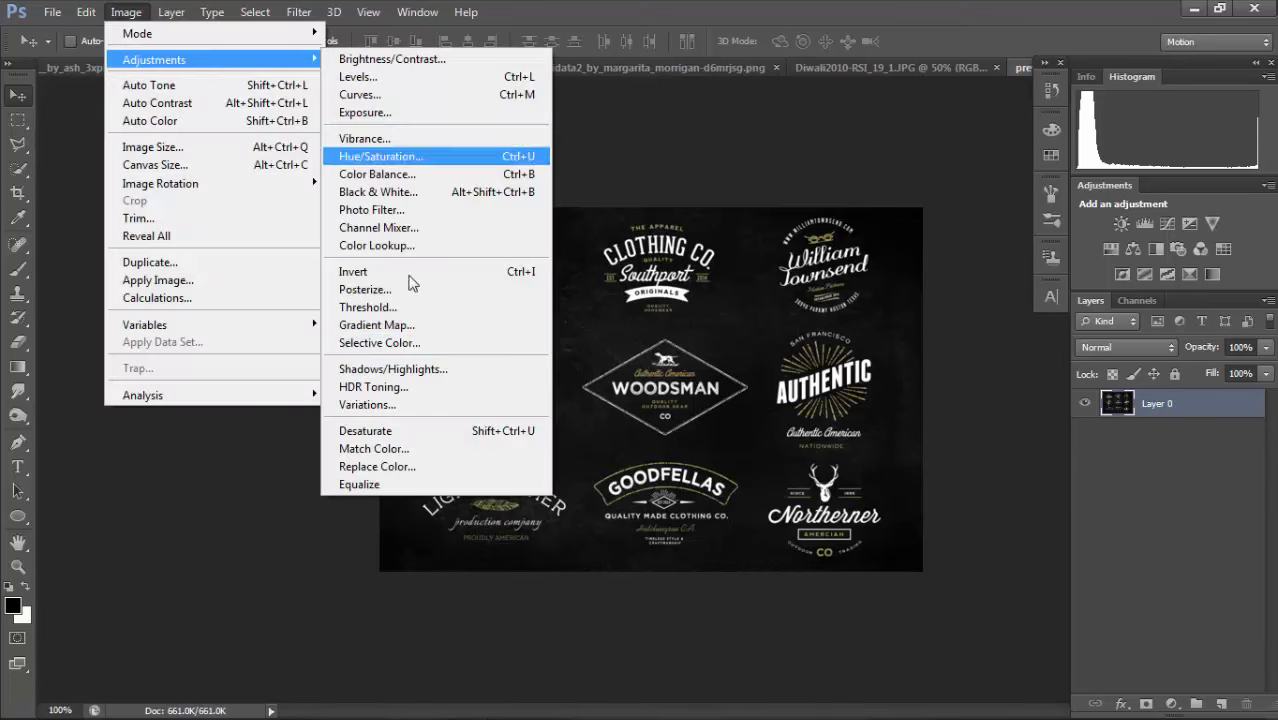
pyautogui.click(414, 344)
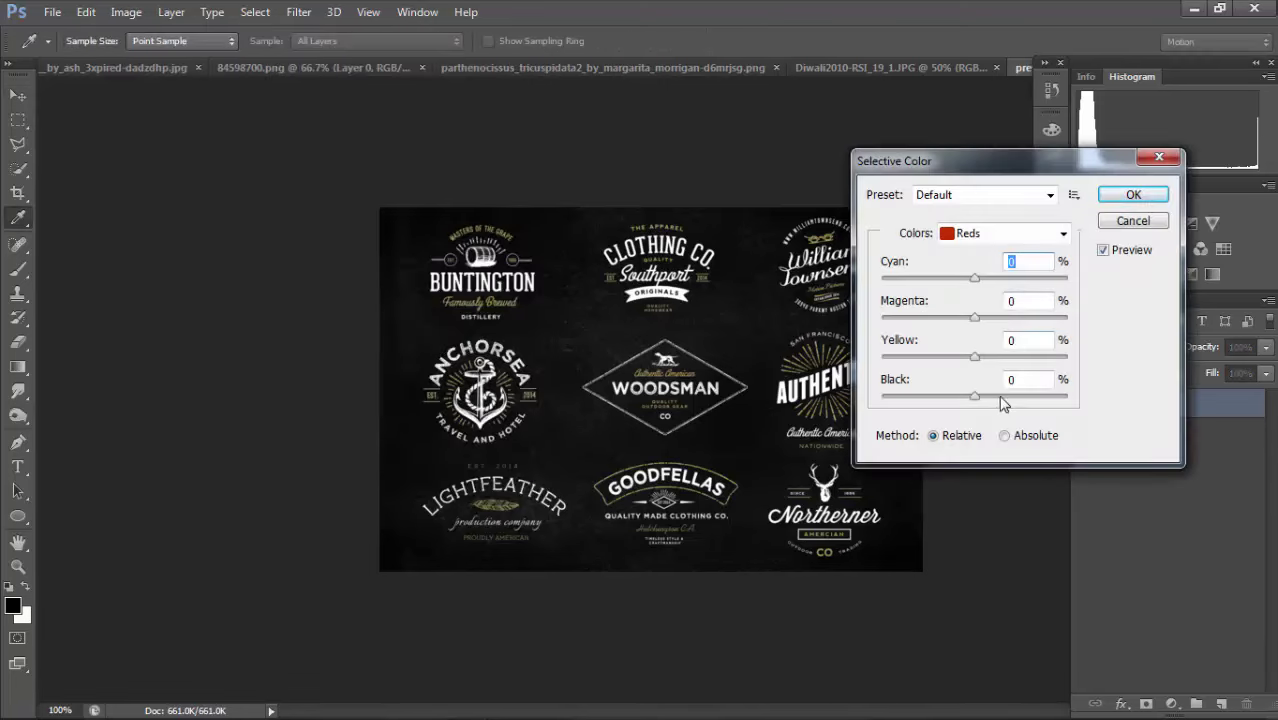
pyautogui.click(990, 234)
pyautogui.click(1045, 396)
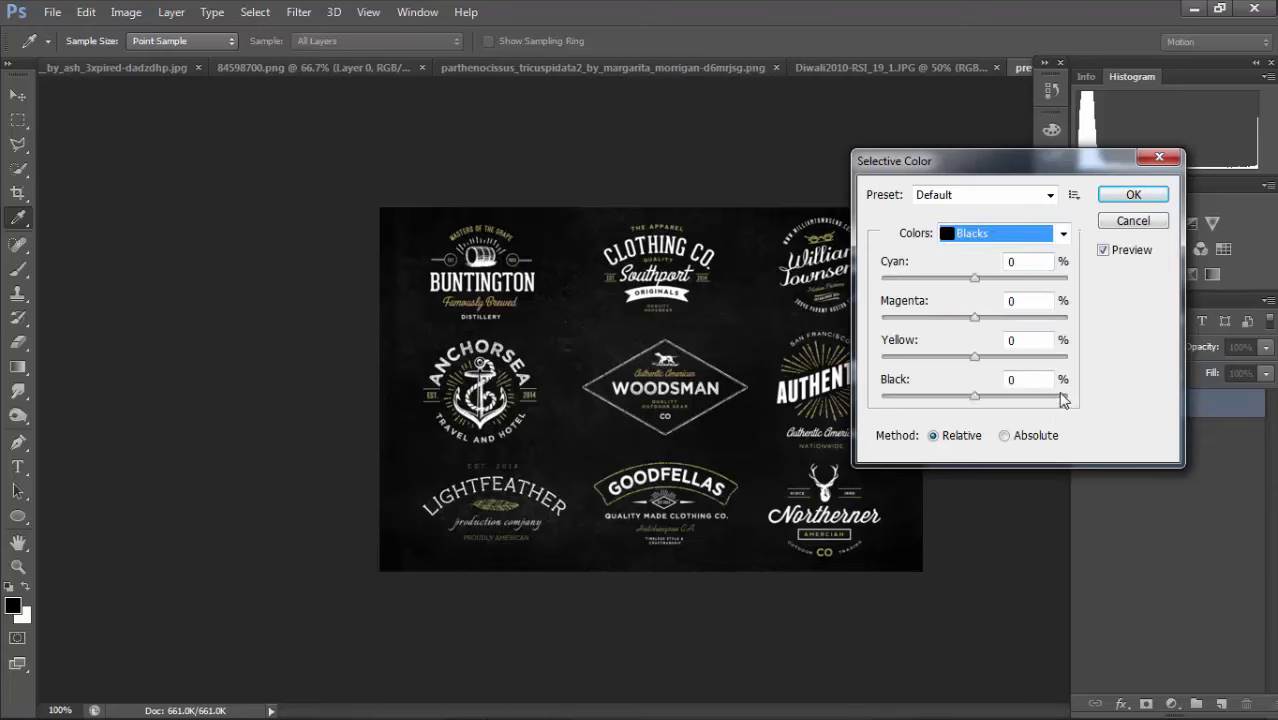
pyautogui.click(1066, 397)
pyautogui.click(1068, 397)
# Try different Black amounts for the Neutrals, return the value to 0 and apply the Selective Color adjustment.
pyautogui.click(981, 234)
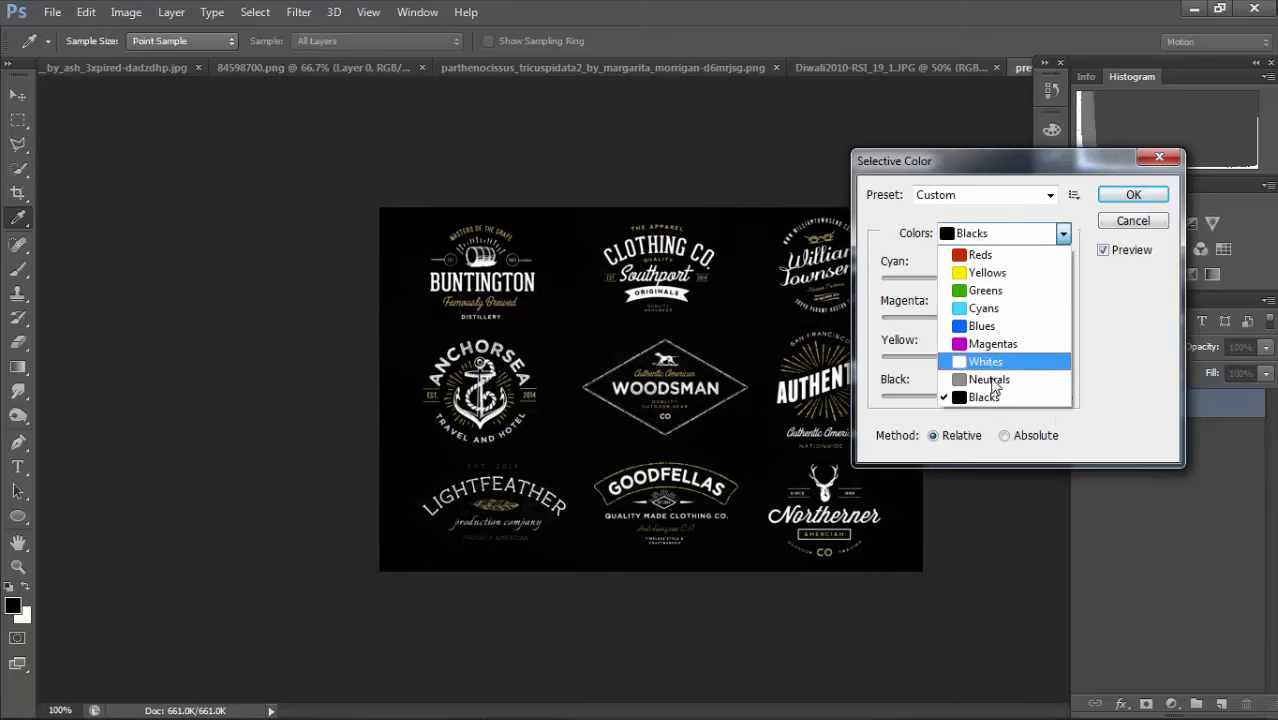
pyautogui.click(975, 374)
pyautogui.click(1025, 397)
pyautogui.moveTo(1025, 399); pyautogui.dragTo(965, 400)
pyautogui.click(975, 398)
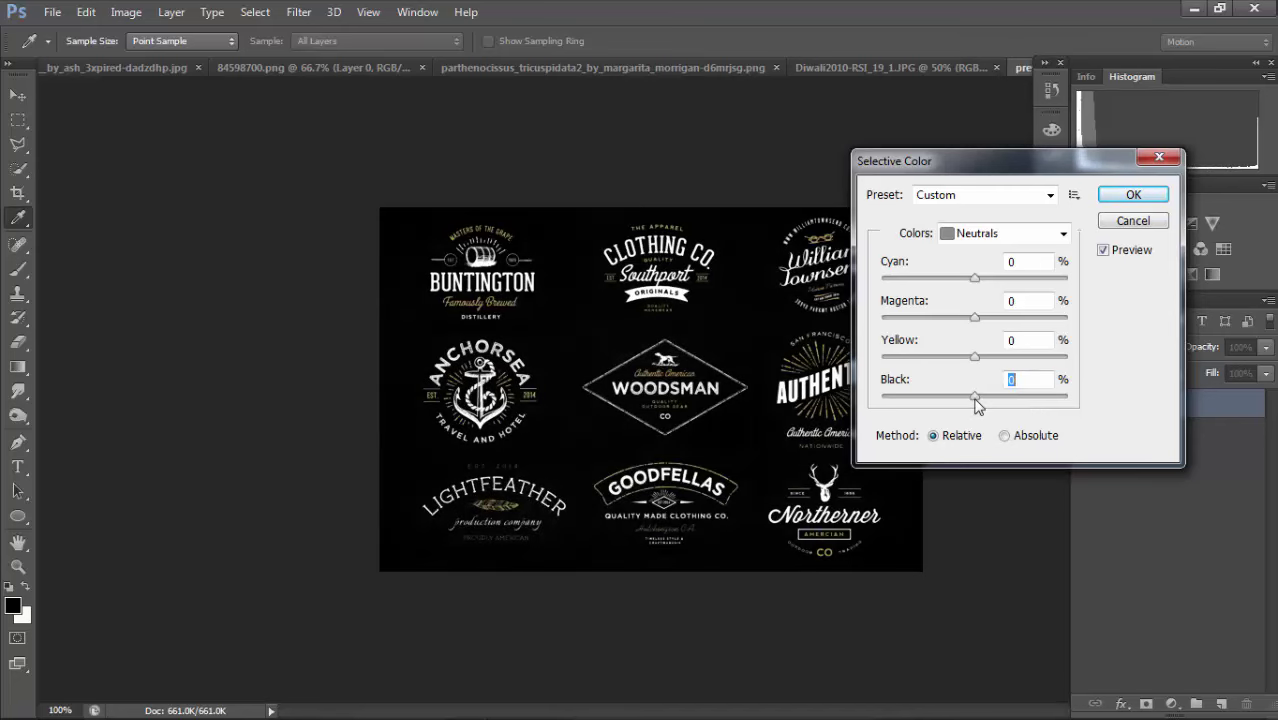
pyautogui.click(1130, 195)
# Select the Northerner deer logo with a rectangular marquee and transfer it into the composite as a new layer above the Background.
pyautogui.press('v')
pyautogui.press('m')
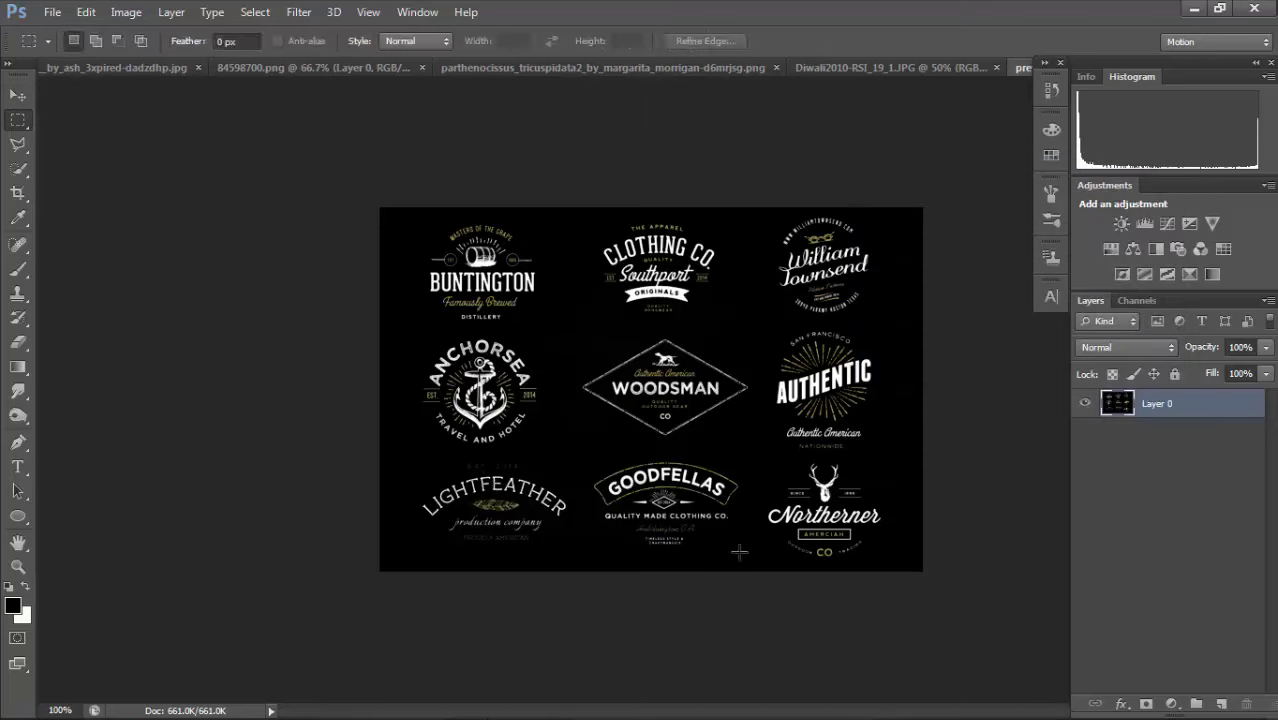
pyautogui.moveTo(739, 467); pyautogui.dragTo(788, 555)
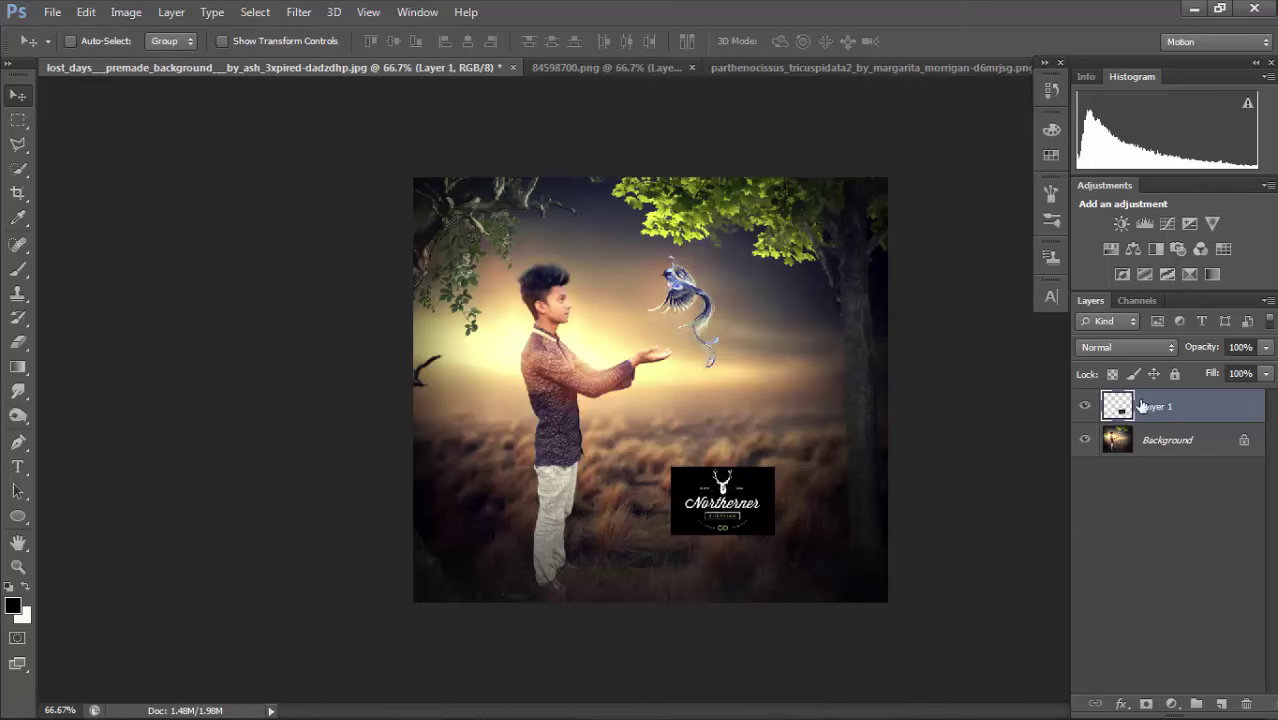
# Set the Northerner logo layer's blend mode to Screen to hide its black background.
pyautogui.click(1163, 350)
pyautogui.click(1112, 74)
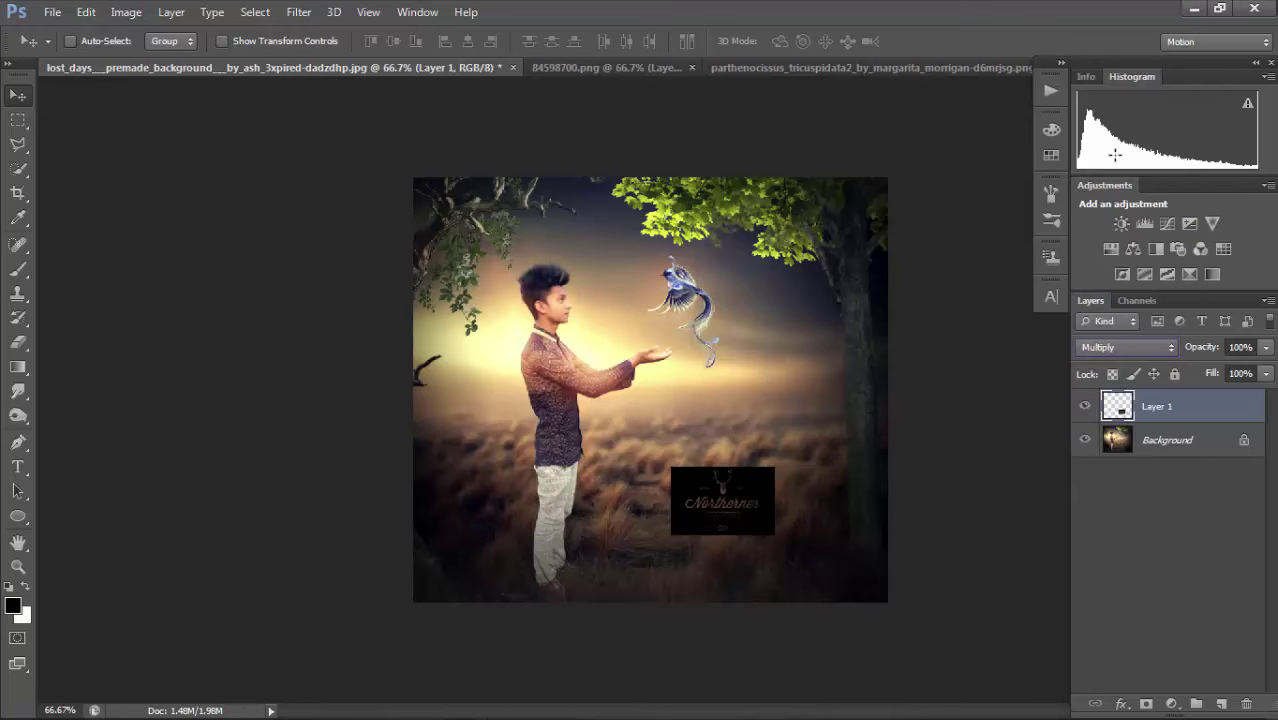
pyautogui.scroll(-4, 1137, 350)
pyautogui.click(1134, 352)
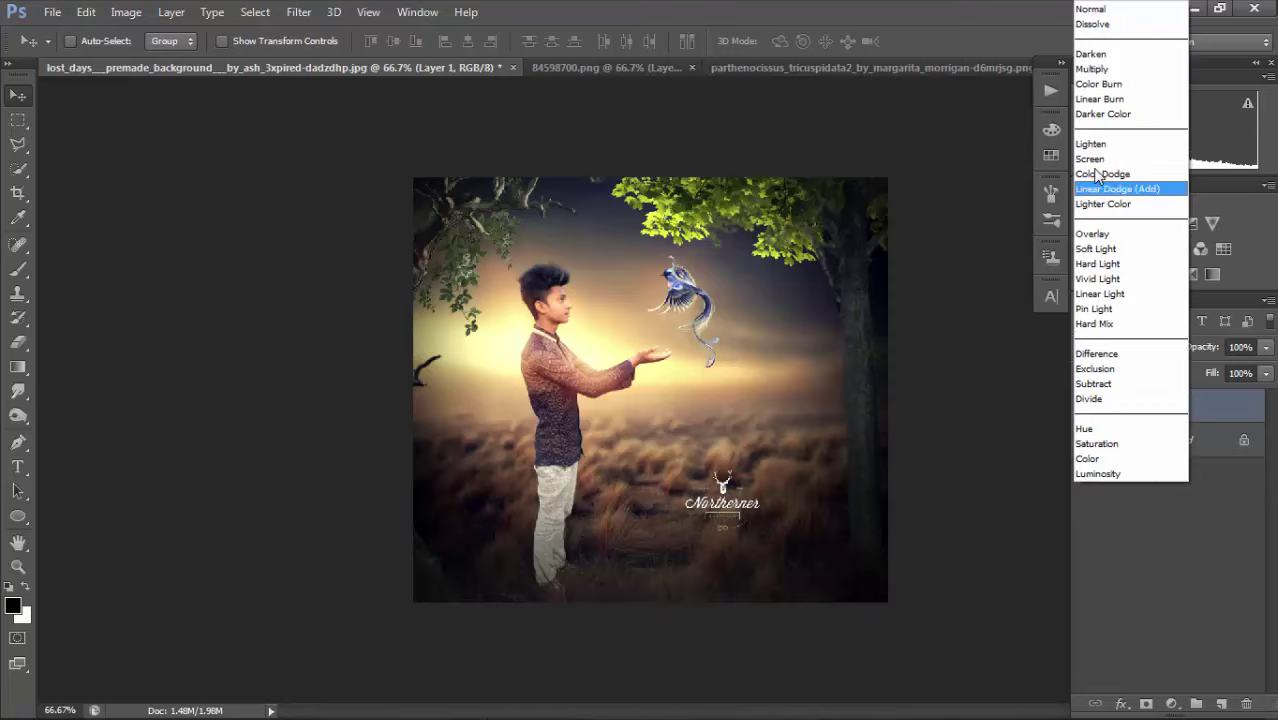
pyautogui.click(1112, 157)
# Move the Northerner logo into the lower-right corner of the composite and set its layer's fill to 95%.
pyautogui.moveTo(763, 446); pyautogui.dragTo(902, 491)
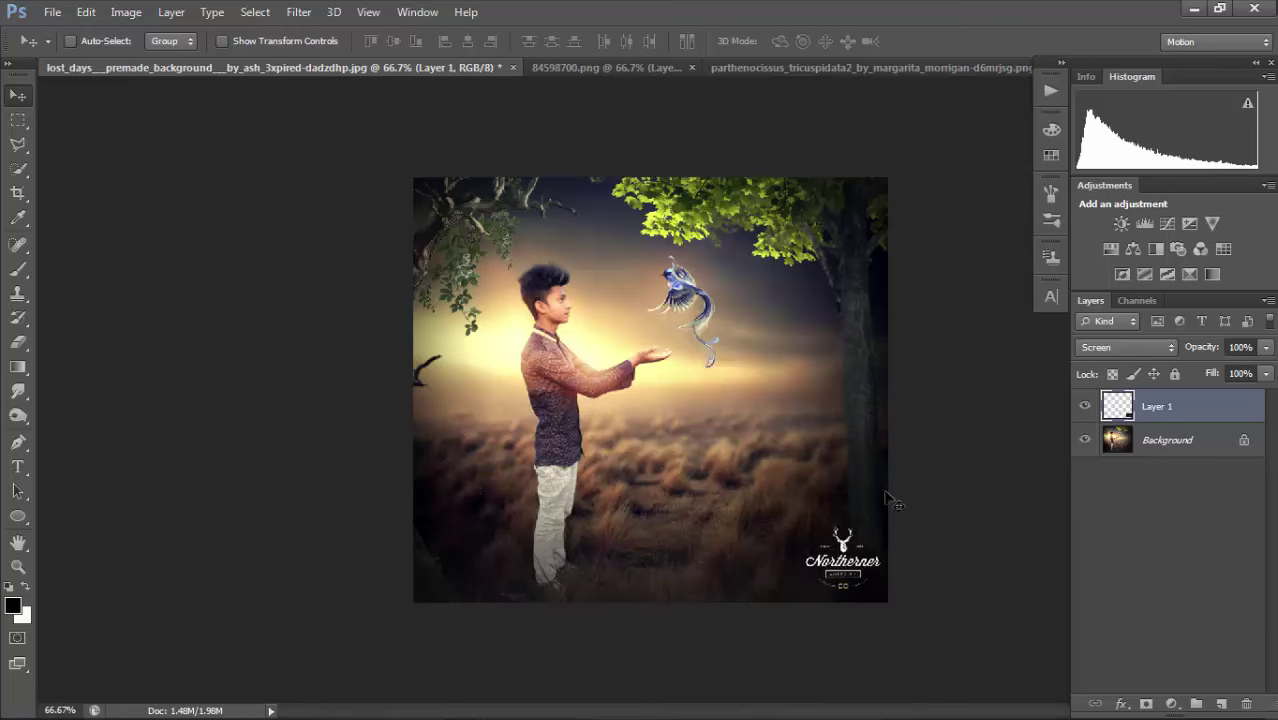
pyautogui.click(1266, 373)
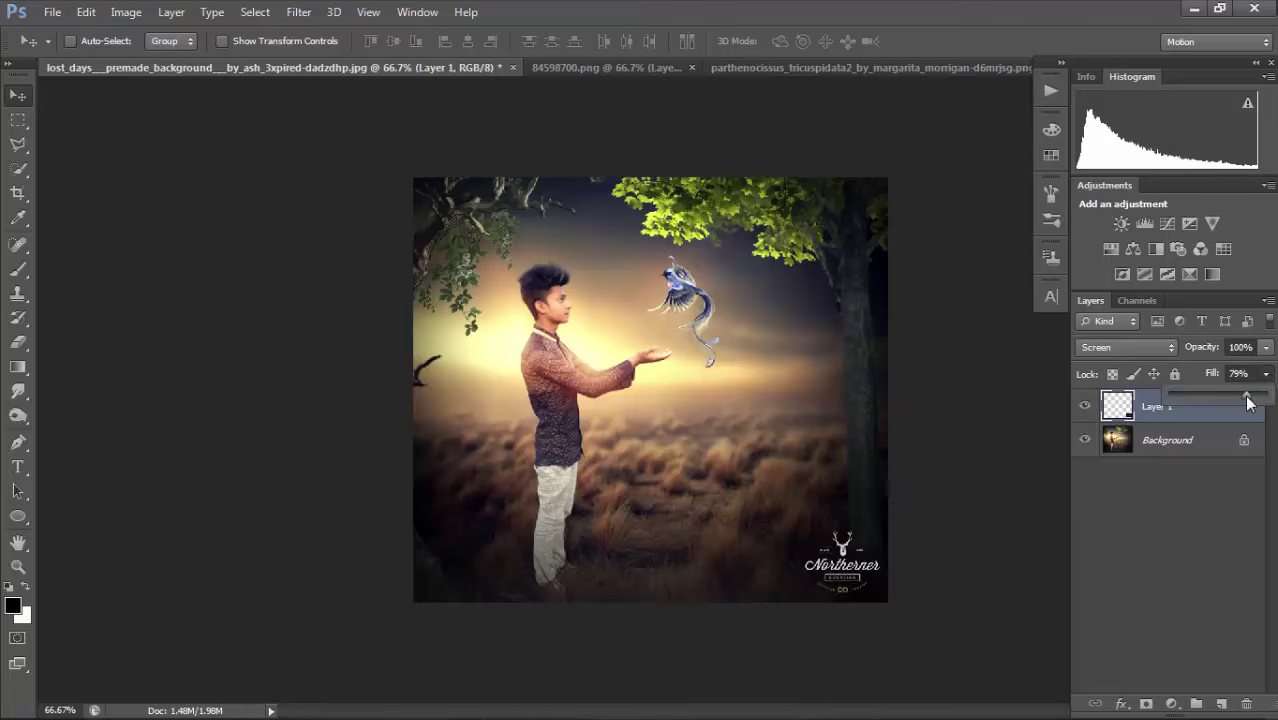
pyautogui.moveTo(1219, 393); pyautogui.dragTo(1256, 396)
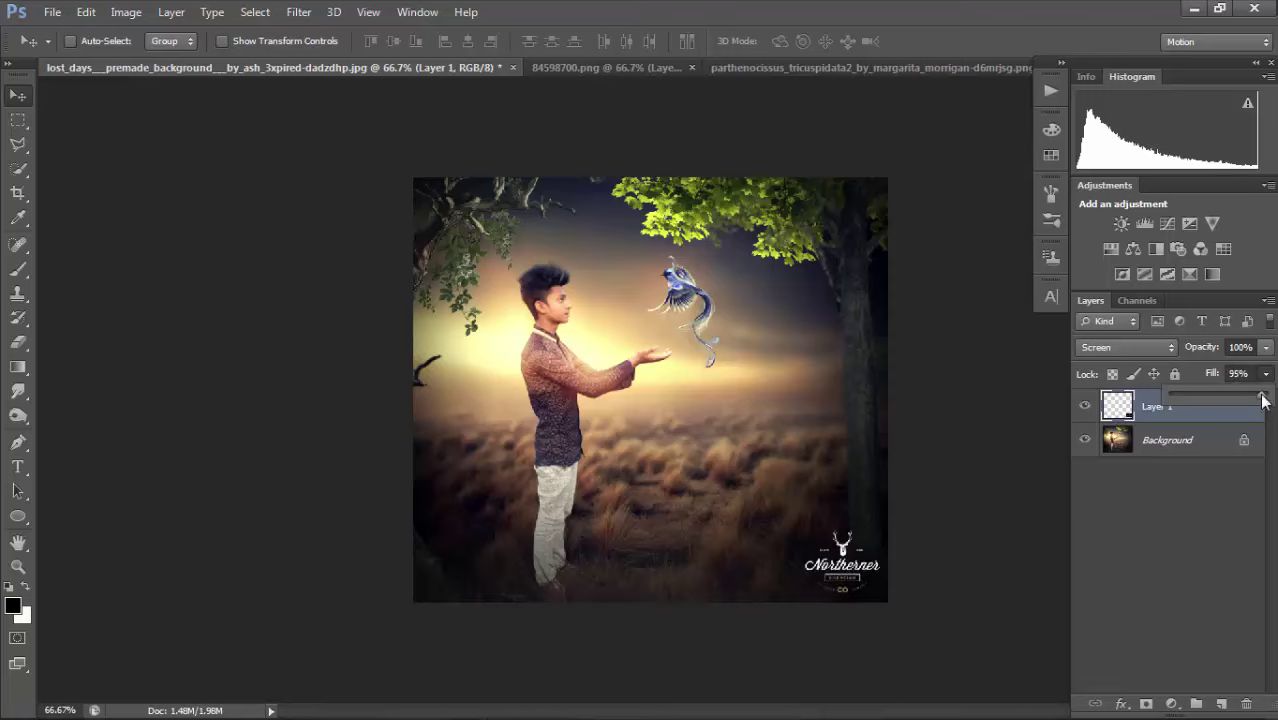
pyautogui.hotkey('ctrl', 'f')
pyautogui.click(700, 331)
pyautogui.scroll(1, 700, 332)
pyautogui.hotkey('ctrl', '-')
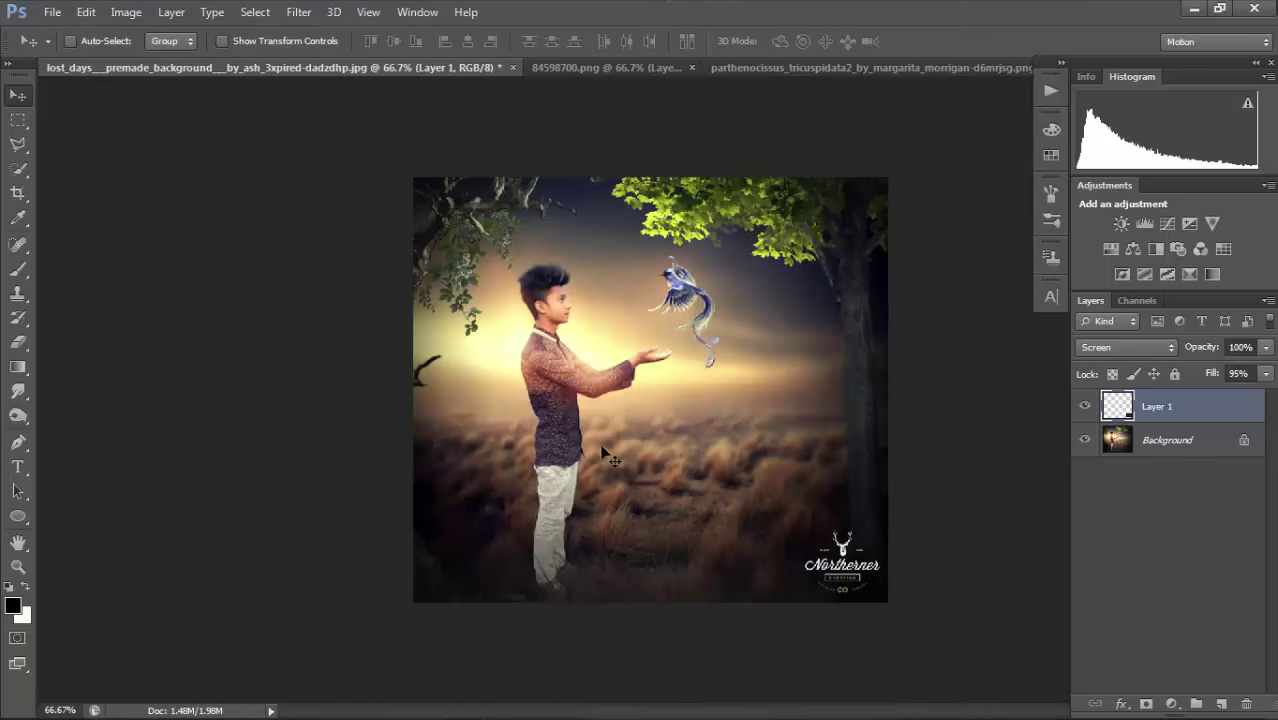
pyautogui.click(126, 12)
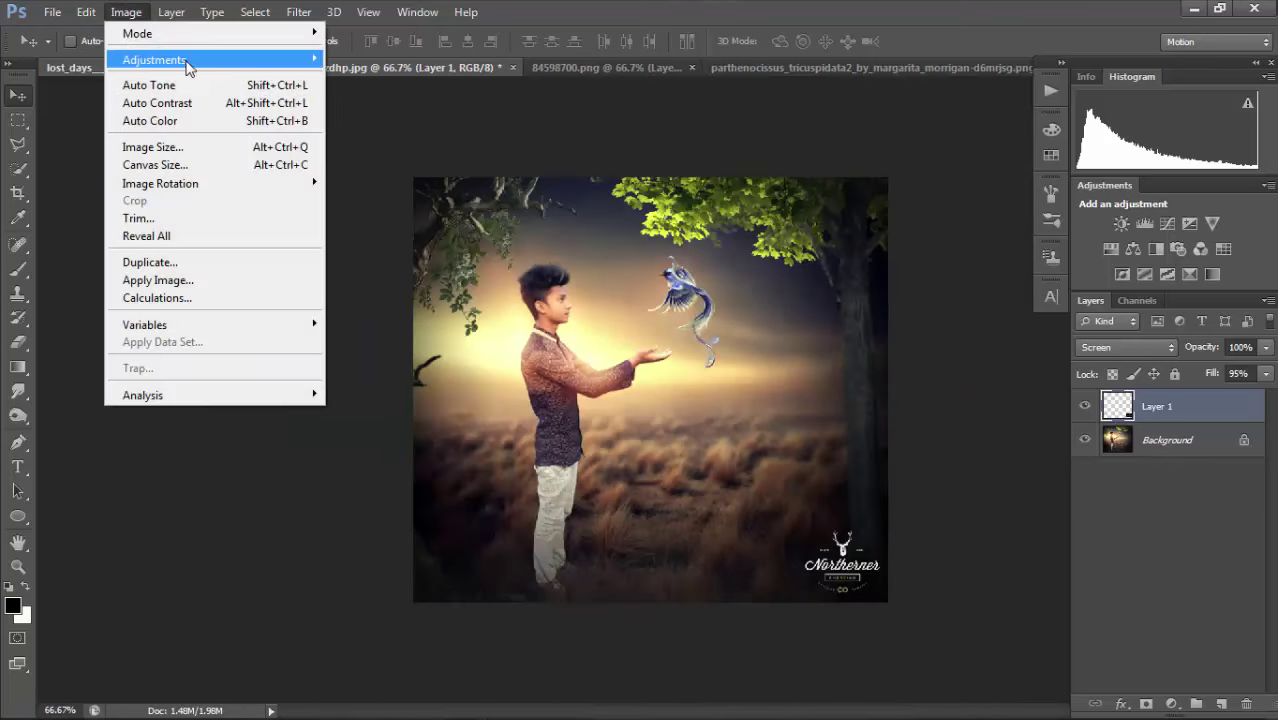
pyautogui.moveTo(188, 60)
pyautogui.click(455, 343)
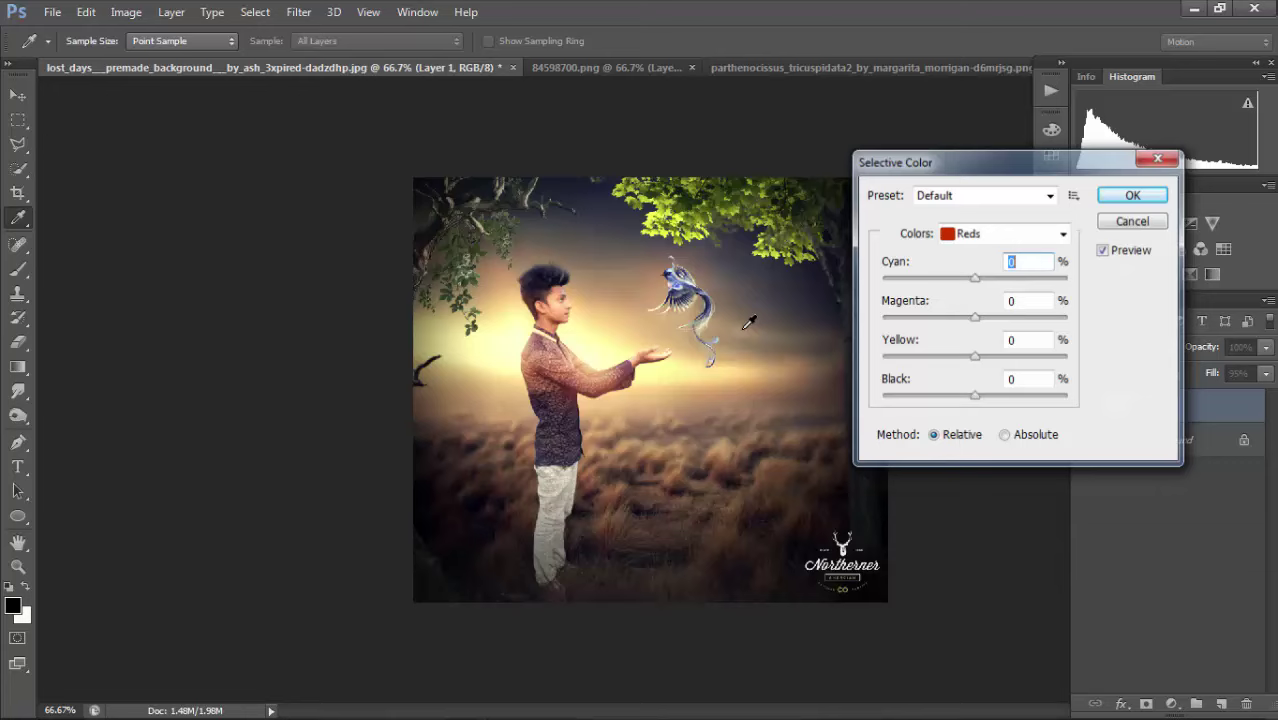
pyautogui.click(1000, 233)
pyautogui.click(985, 379)
pyautogui.moveTo(975, 396); pyautogui.dragTo(980, 396)
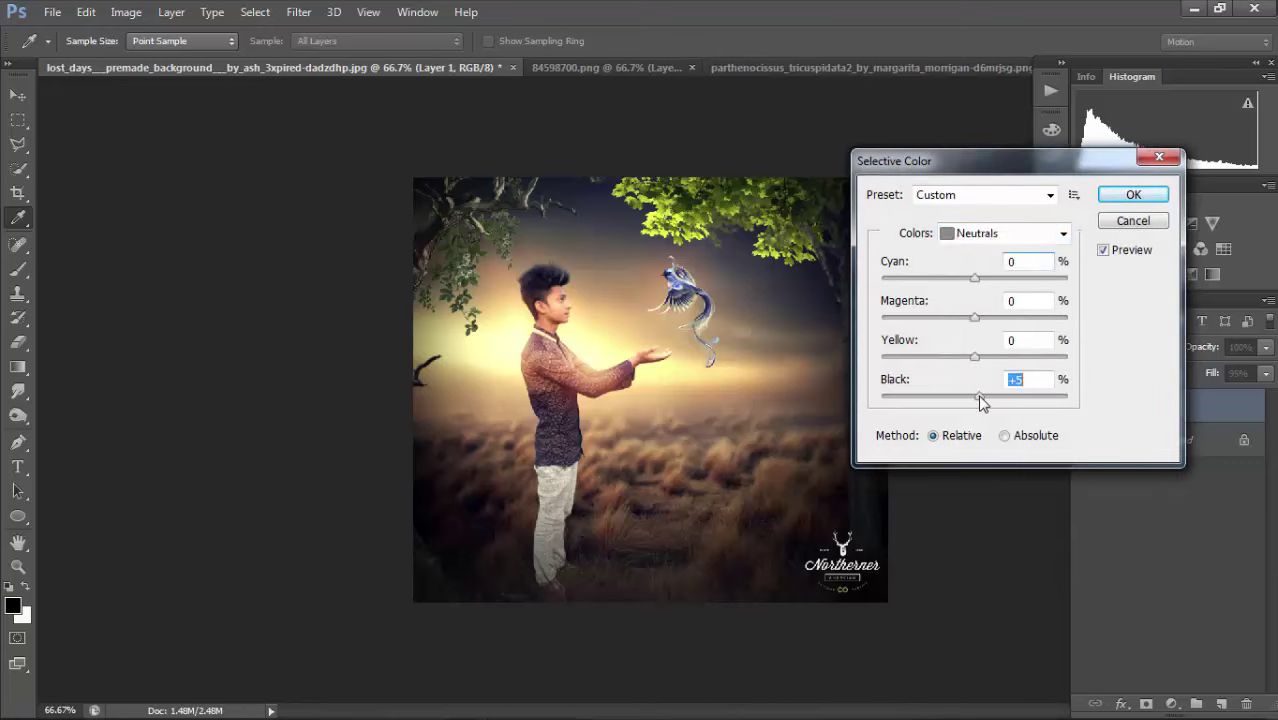
pyautogui.click(1155, 224)
# Start Selective Color on the Background layer and set Black for the Neutrals to +4%, using the Relative method.
pyautogui.click(1158, 450)
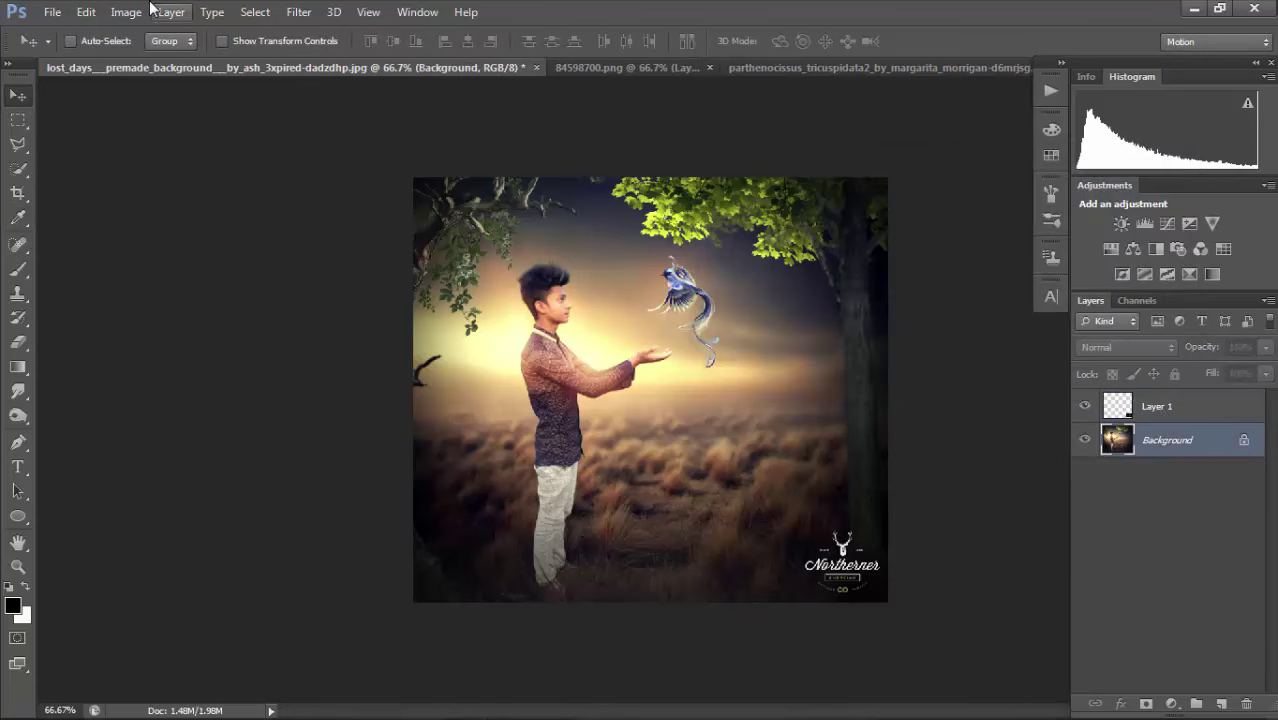
pyautogui.click(126, 12)
pyautogui.moveTo(217, 62)
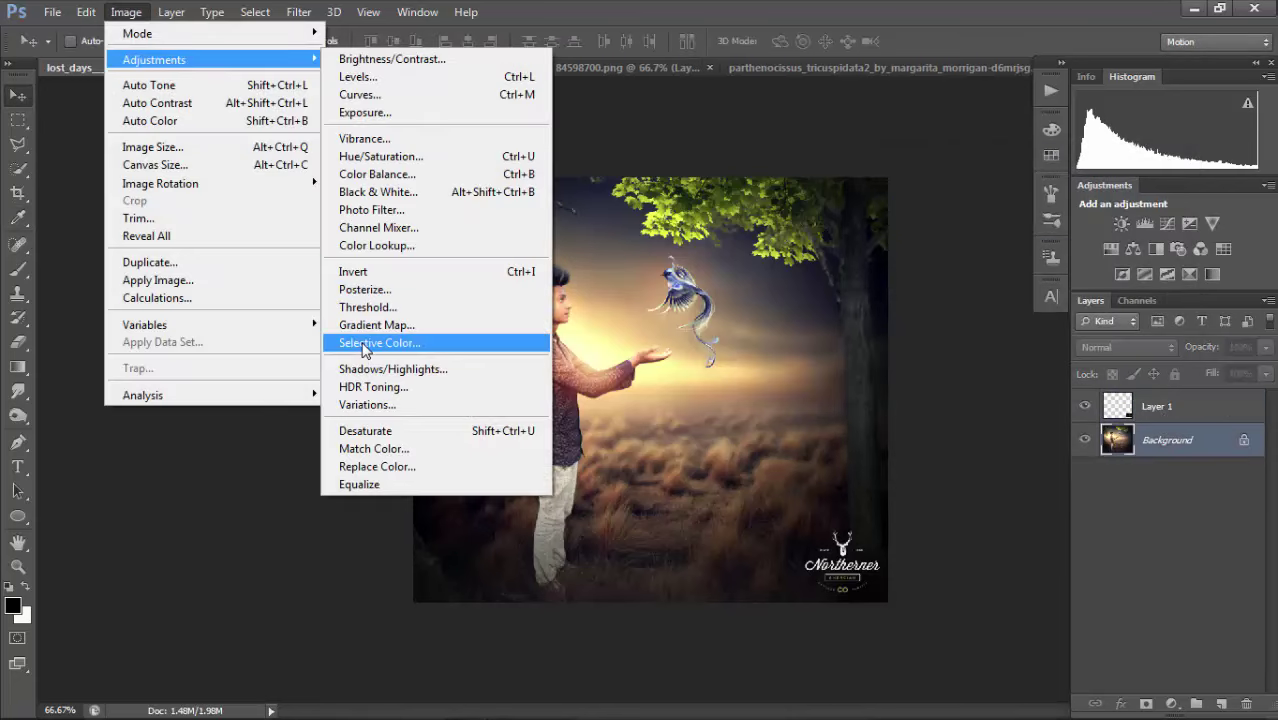
pyautogui.click(365, 343)
pyautogui.click(958, 236)
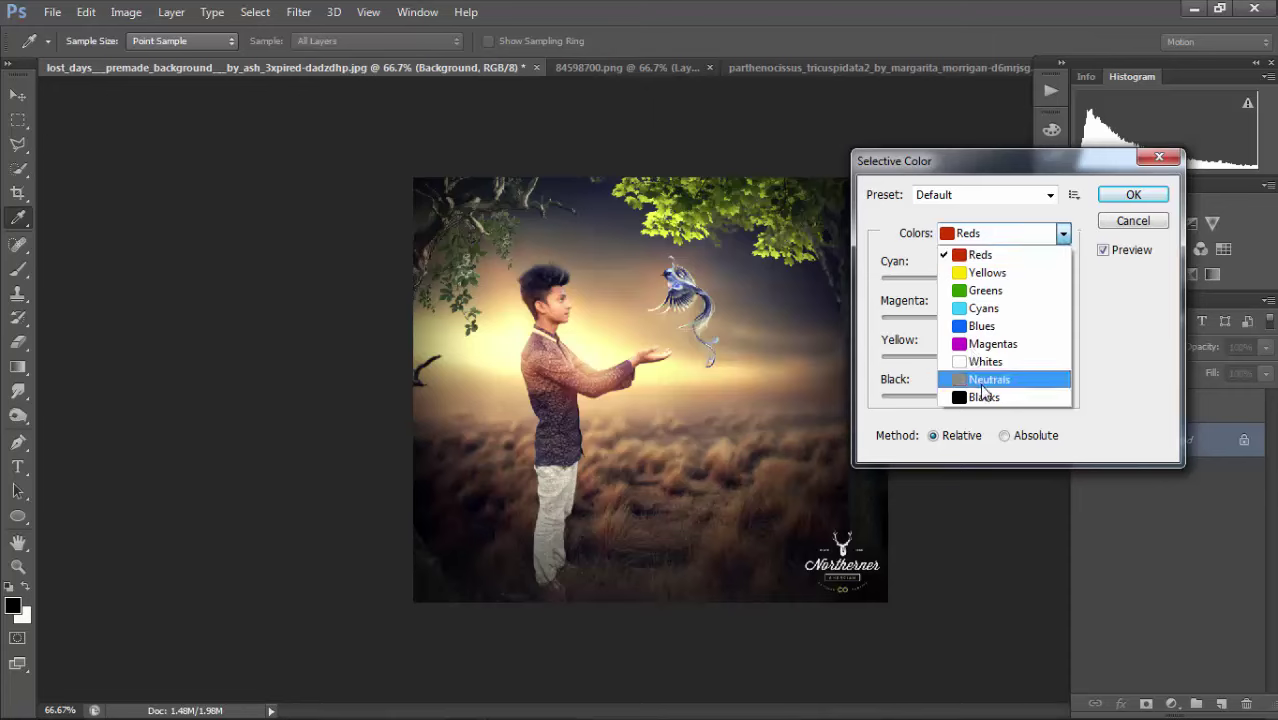
pyautogui.click(985, 379)
pyautogui.moveTo(975, 397); pyautogui.dragTo(981, 397)
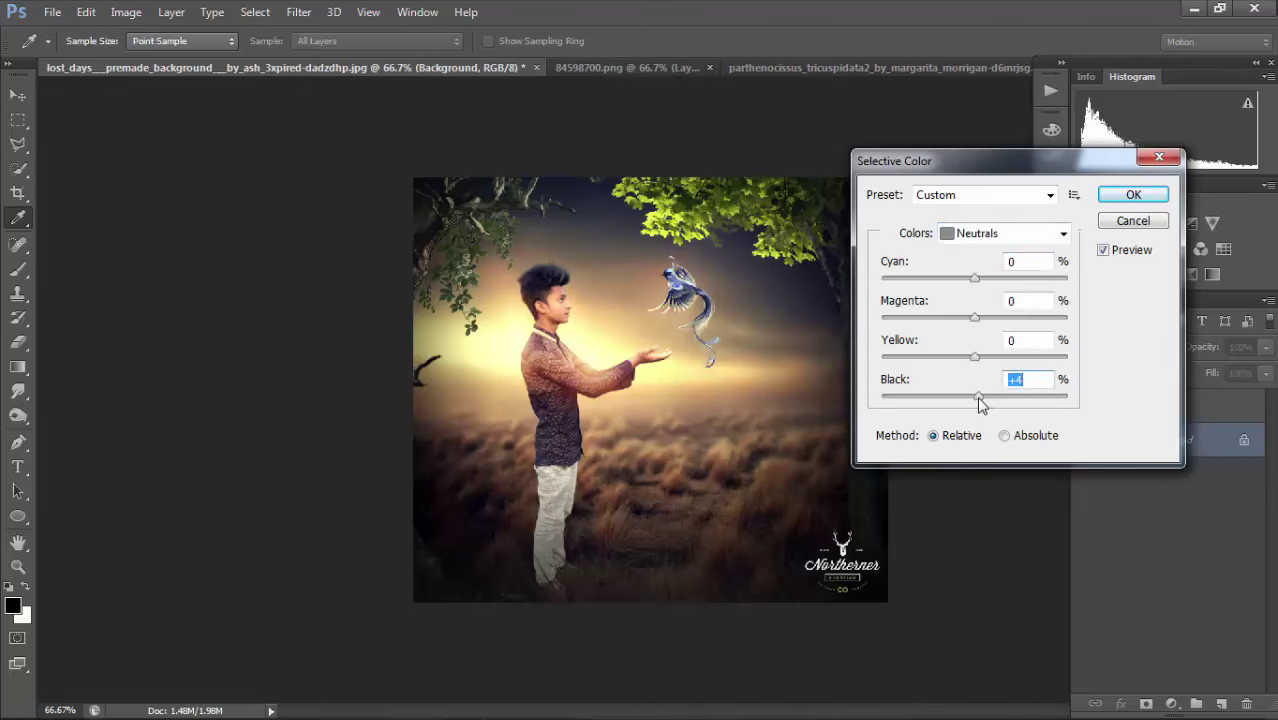
# Set Black for the Blacks to +2% and apply the Selective Color adjustment to the Background layer.
pyautogui.click(998, 236)
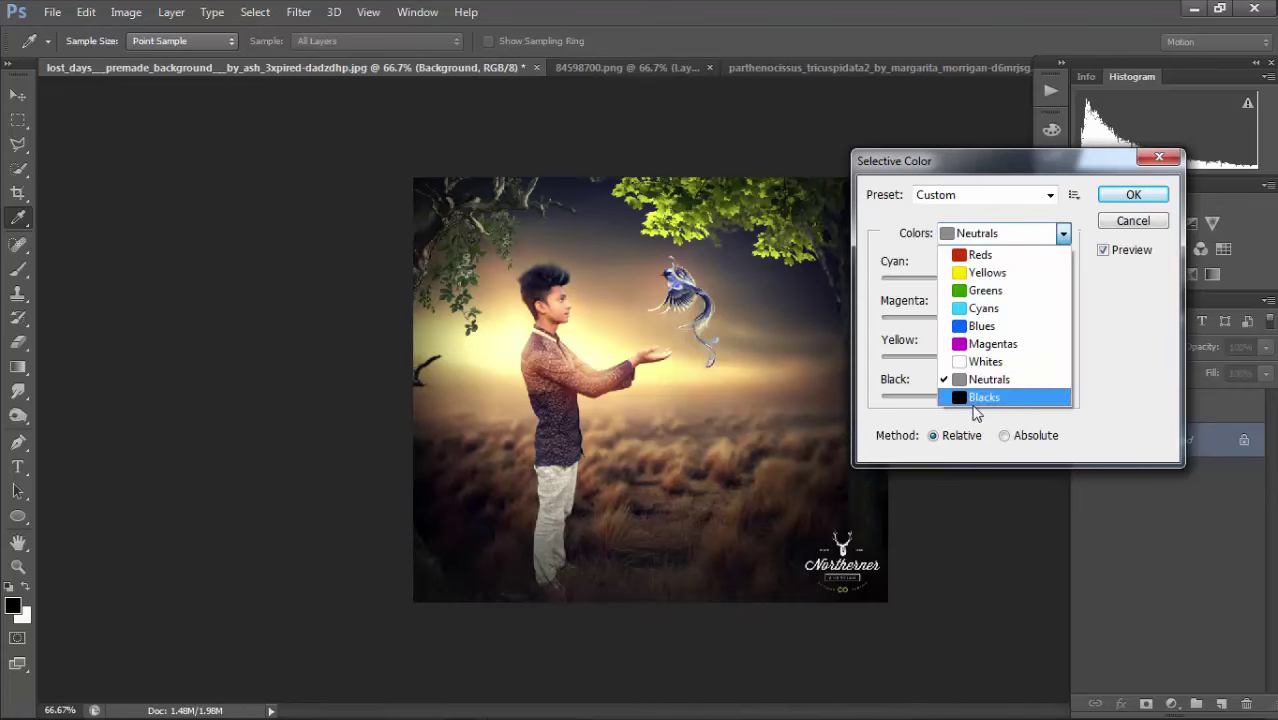
pyautogui.click(975, 396)
pyautogui.moveTo(975, 397); pyautogui.dragTo(978, 398)
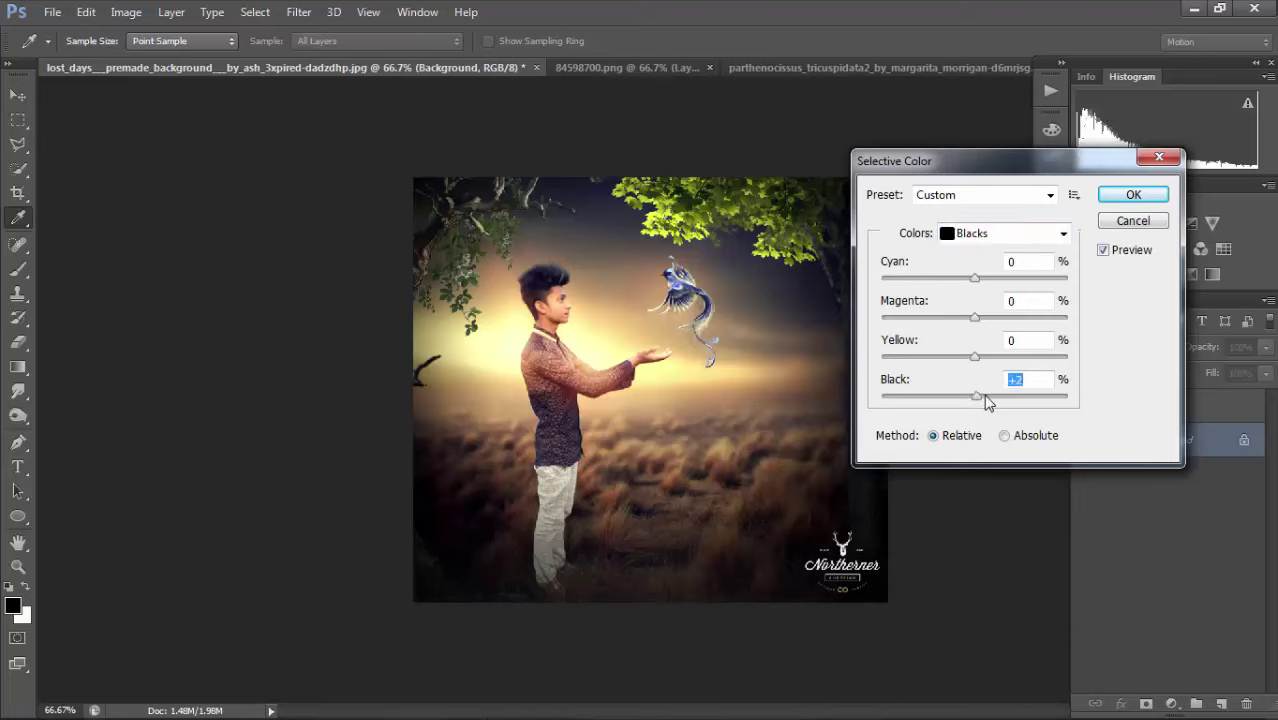
pyautogui.press('Up')
pyautogui.press('Up')
pyautogui.moveTo(977, 398); pyautogui.dragTo(978, 399)
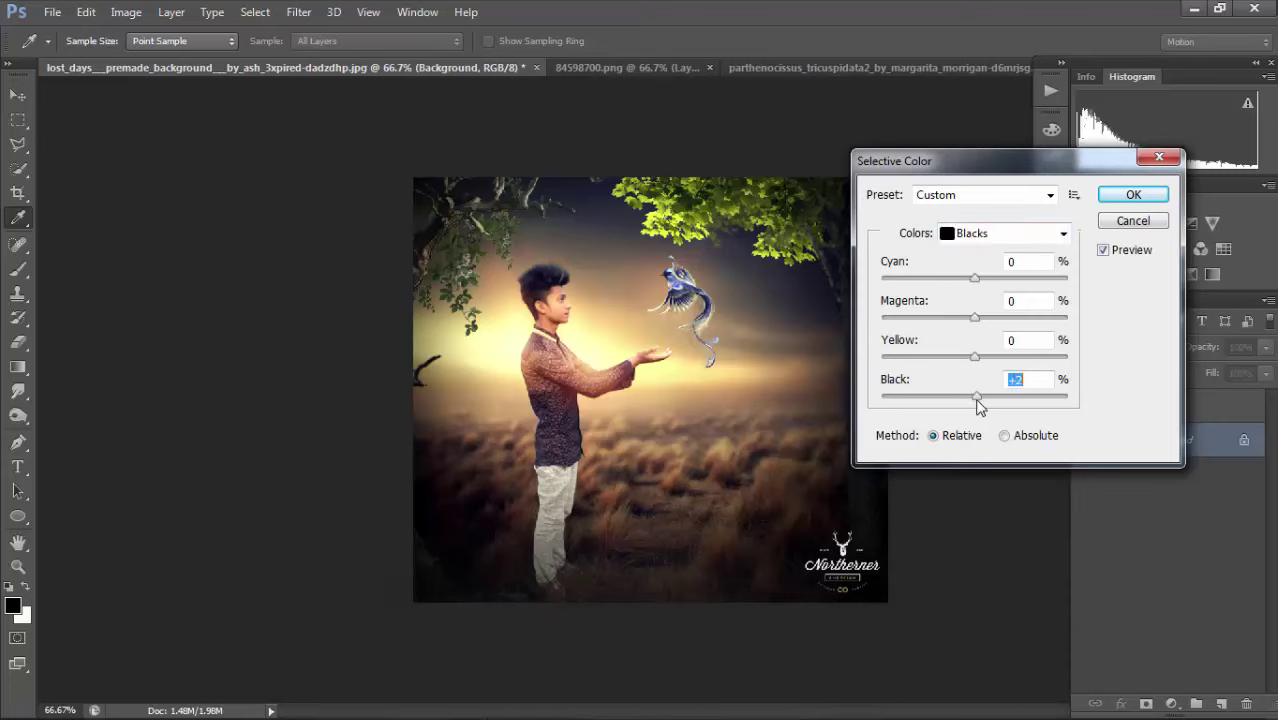
pyautogui.click(1162, 196)
pyautogui.press('v')
pyautogui.hotkey('ctrl', '-')
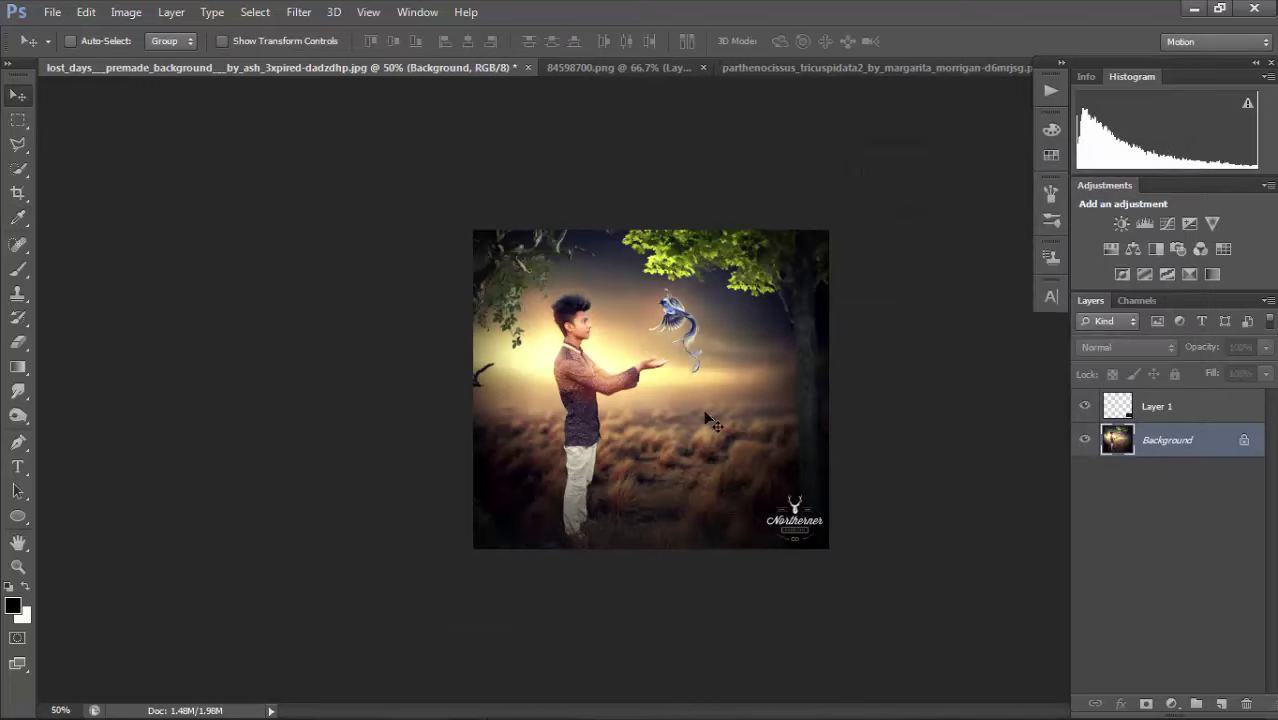